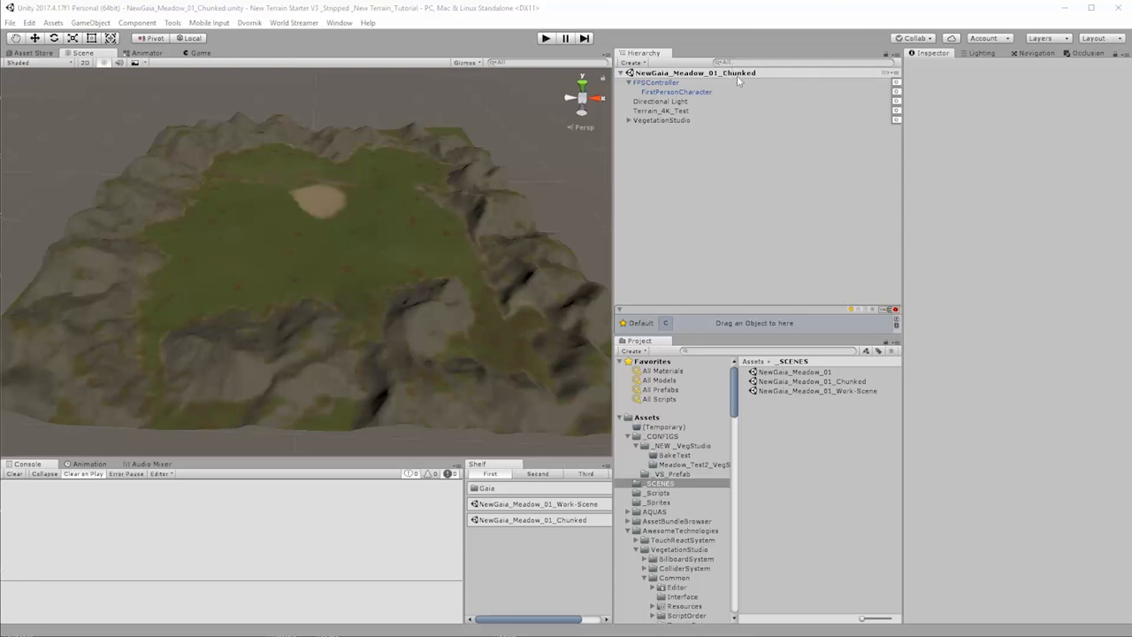
# Step: Split the Terrain_4K_Test object into four smaller terrains with the Split Terrain tool
pyautogui.click(663, 122)
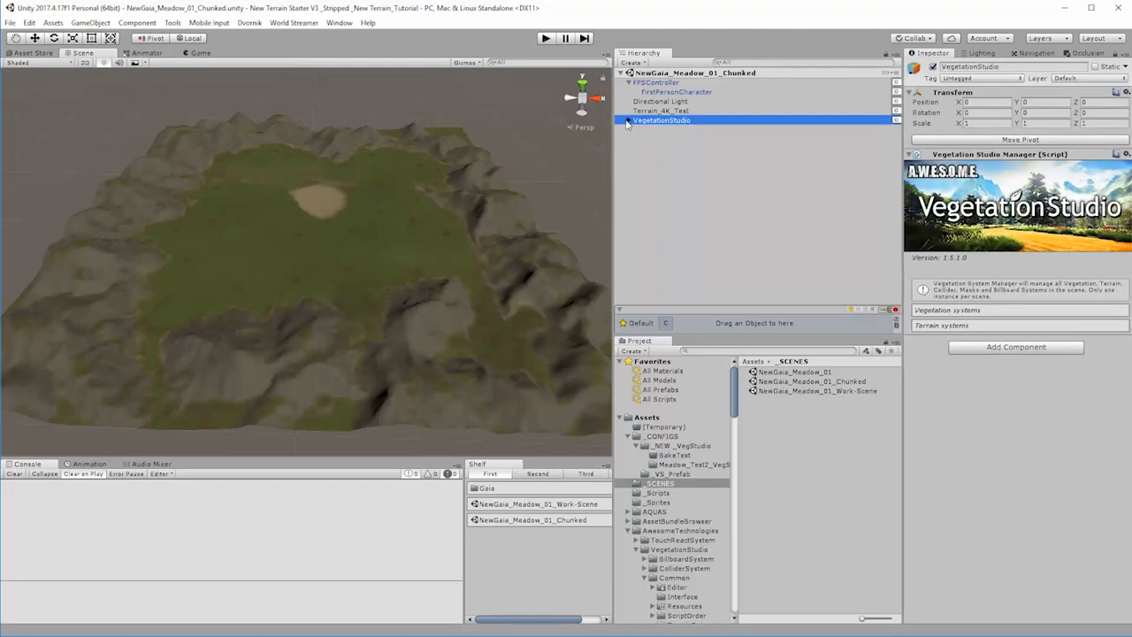
pyautogui.click(629, 120)
pyautogui.click(668, 109)
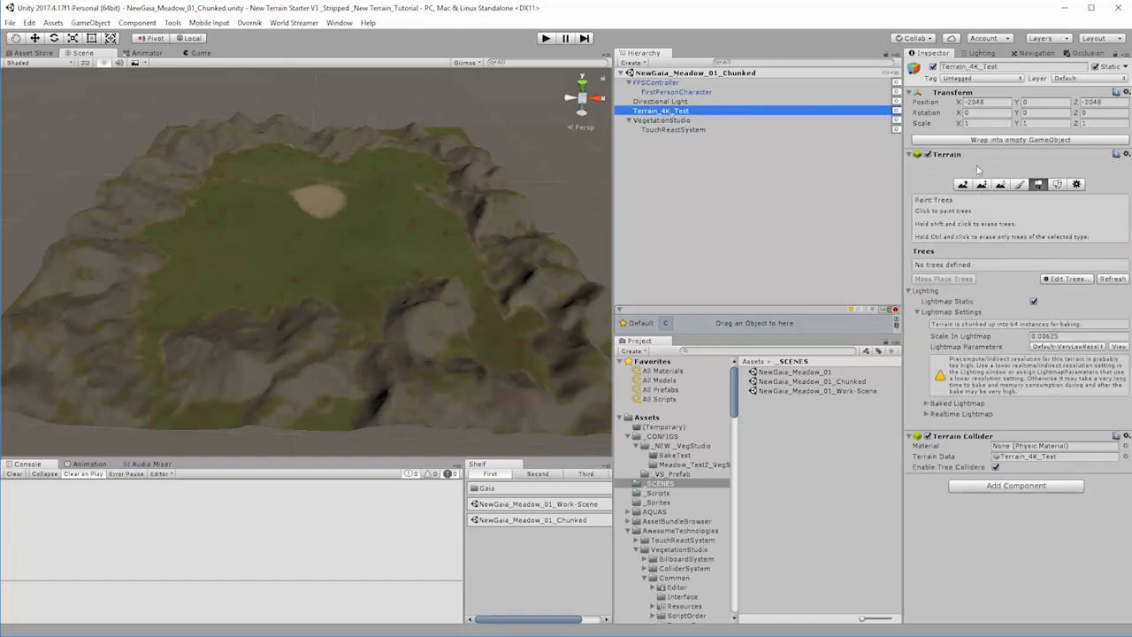
pyautogui.click(629, 121)
pyautogui.click(295, 24)
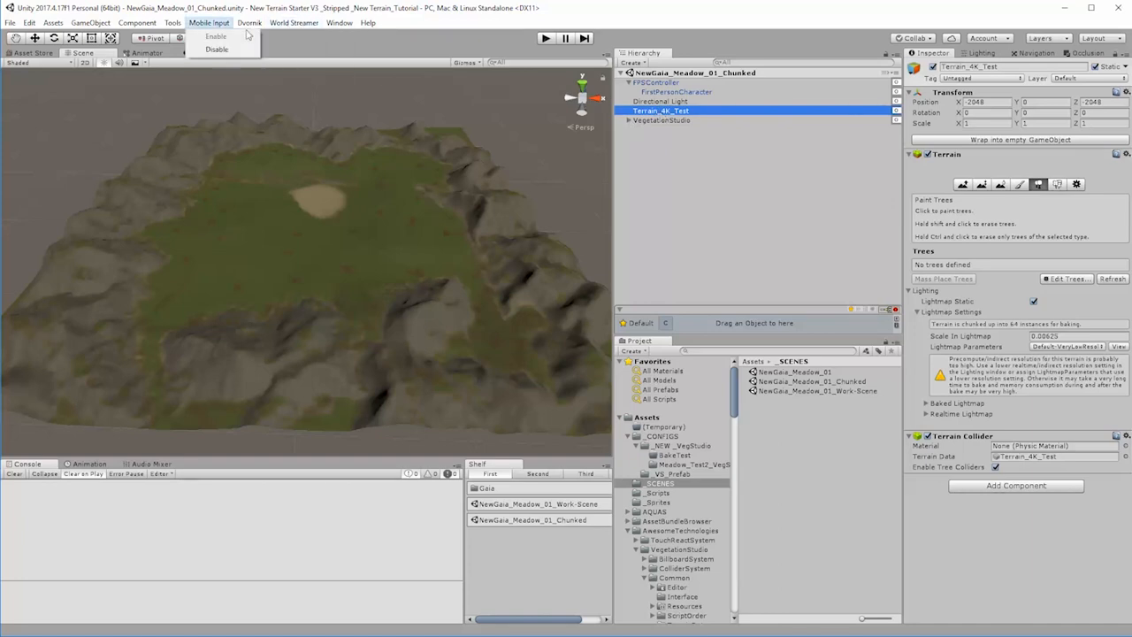
pyautogui.moveTo(255, 26)
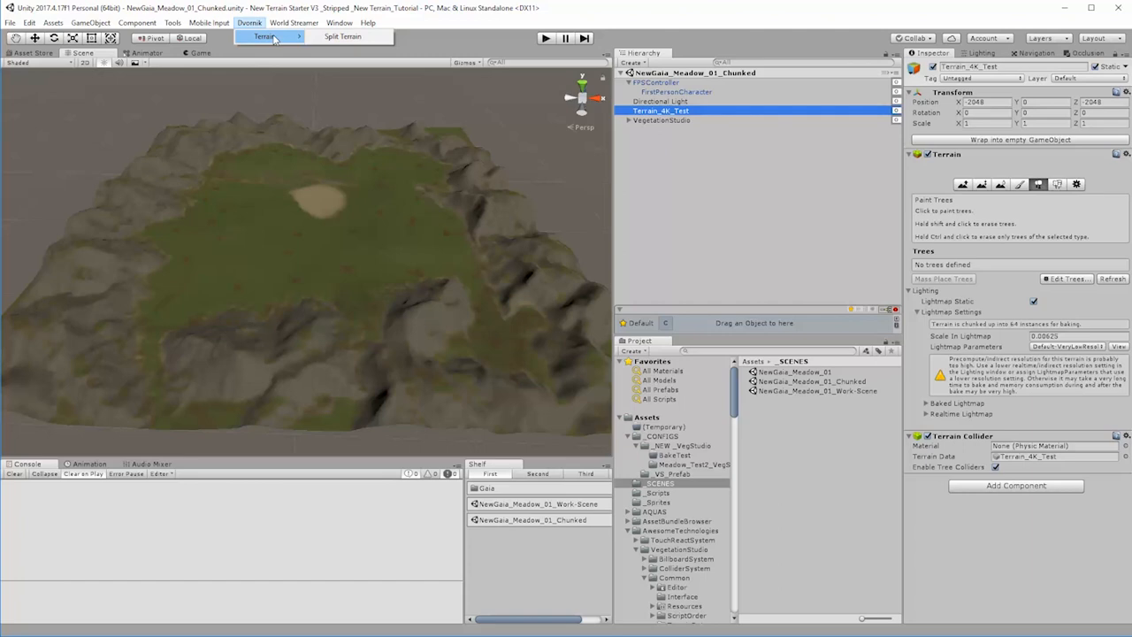
pyautogui.click(342, 37)
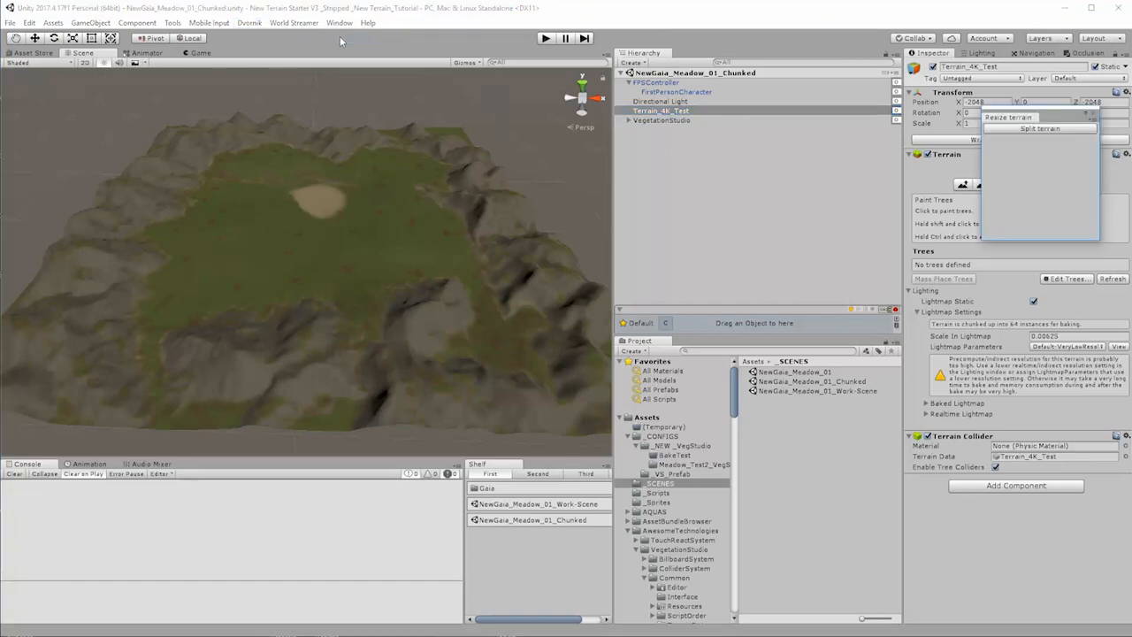
pyautogui.moveTo(1055, 117); pyautogui.dragTo(547, 107)
pyautogui.click(534, 118)
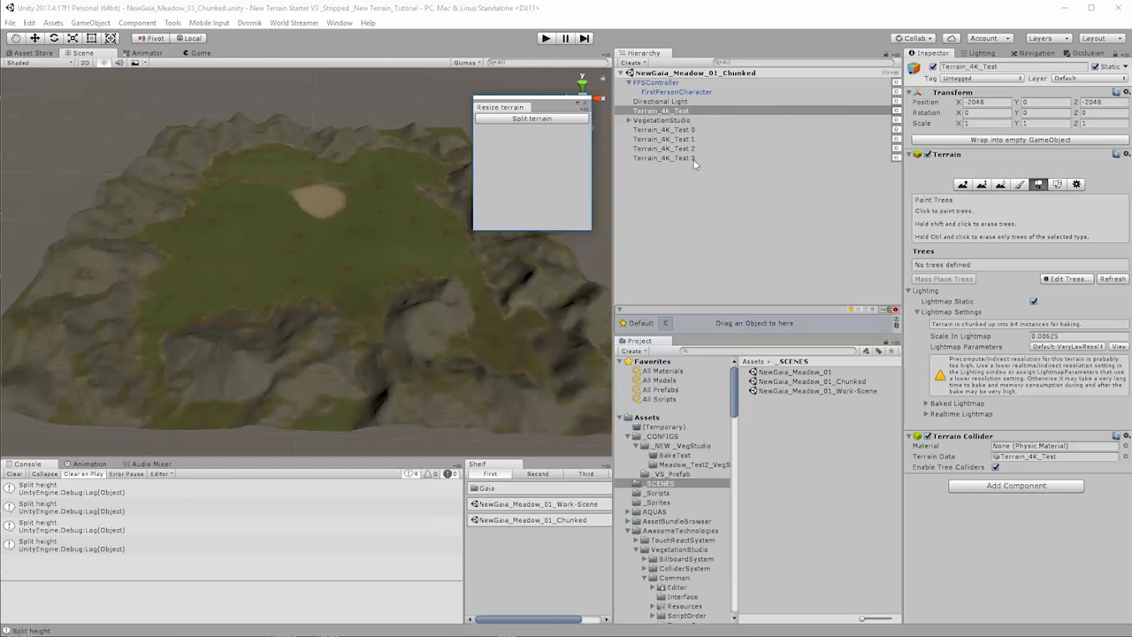
# Step: Open the Ez Rename tool and arrange it beside the Resize terrain window, keeping the object hierarchy uncovered
pyautogui.moveTo(558, 113); pyautogui.dragTo(339, 381)
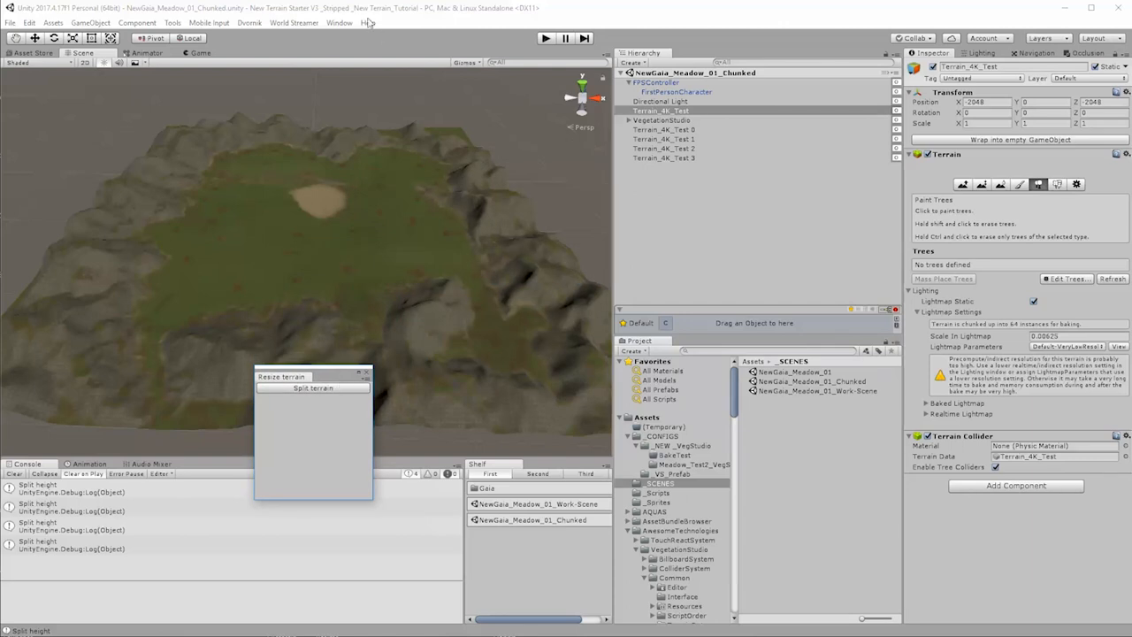
pyautogui.click(339, 23)
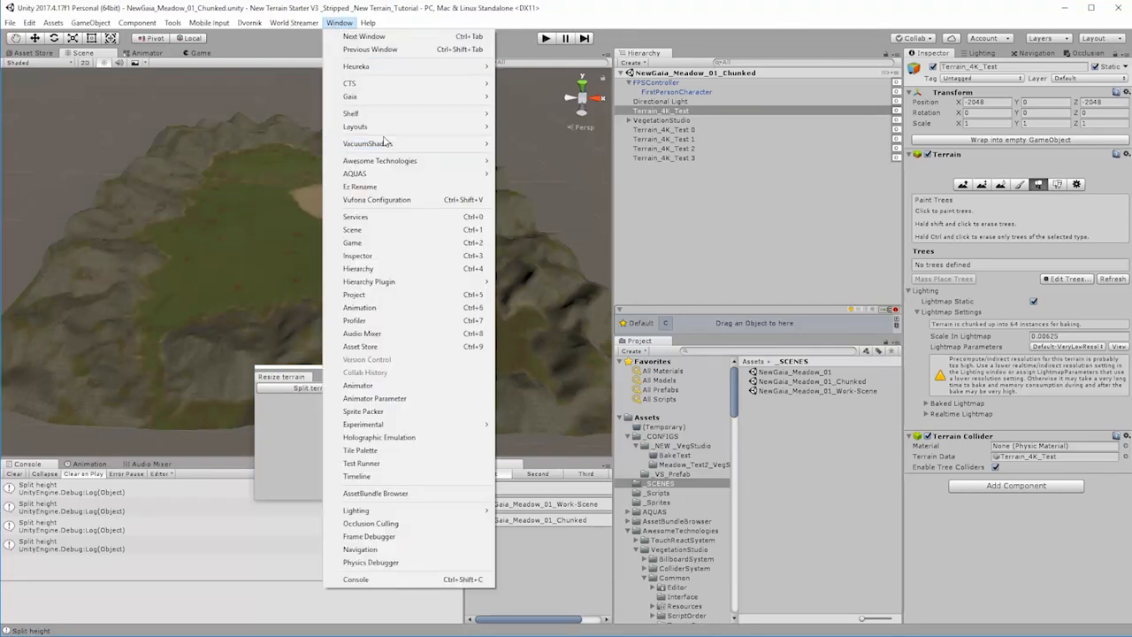
pyautogui.click(380, 187)
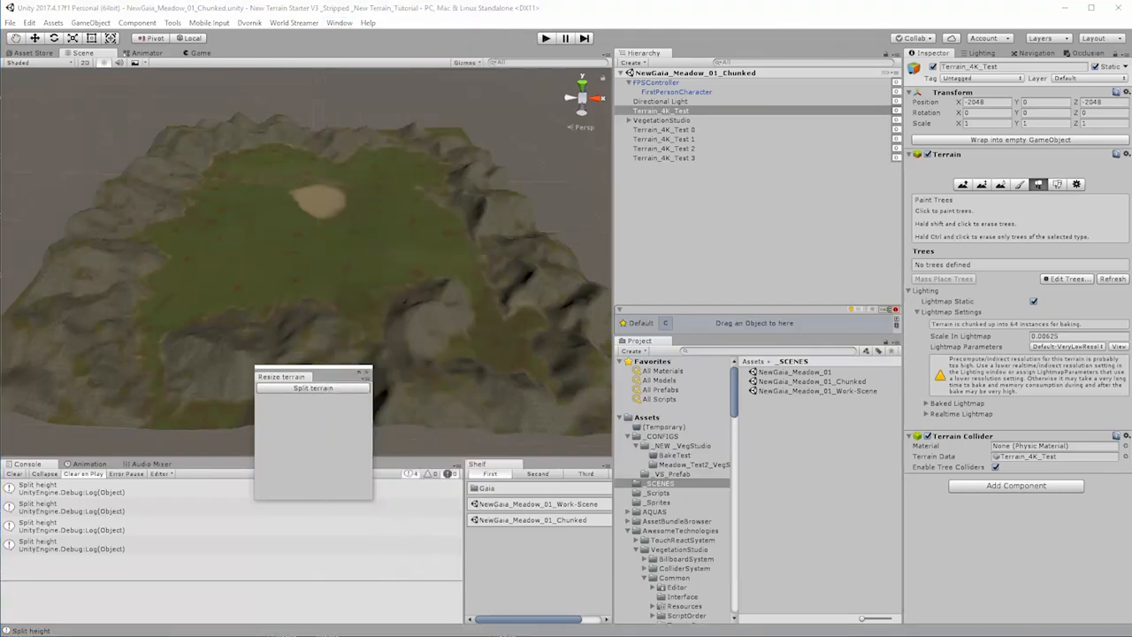
pyautogui.moveTo(867, 140); pyautogui.dragTo(512, 69)
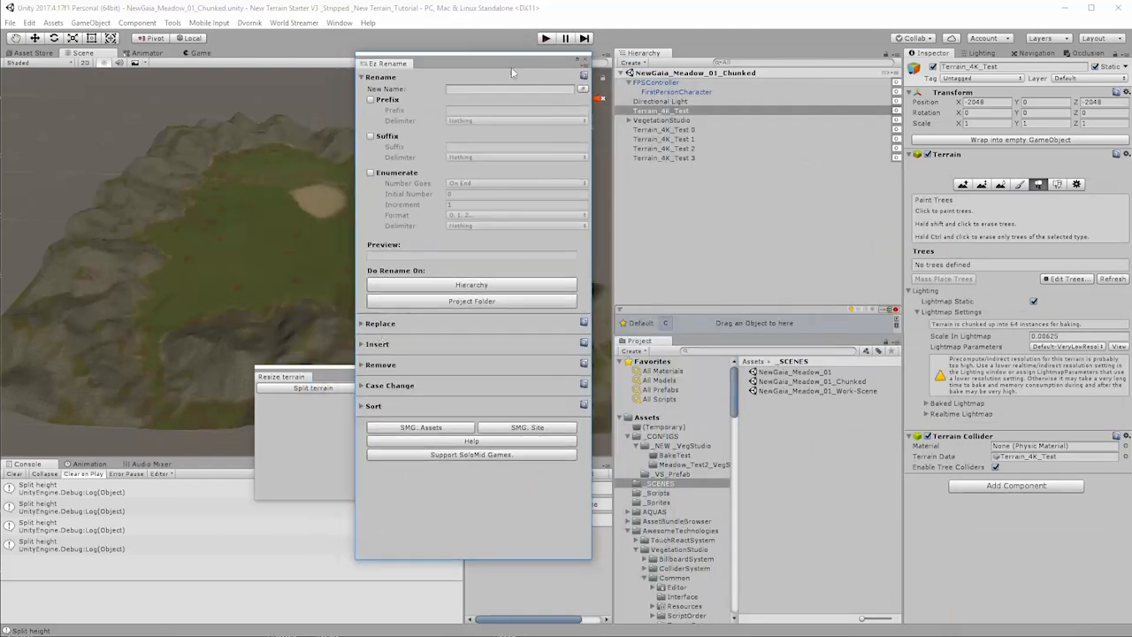
pyautogui.moveTo(339, 382); pyautogui.dragTo(248, 345)
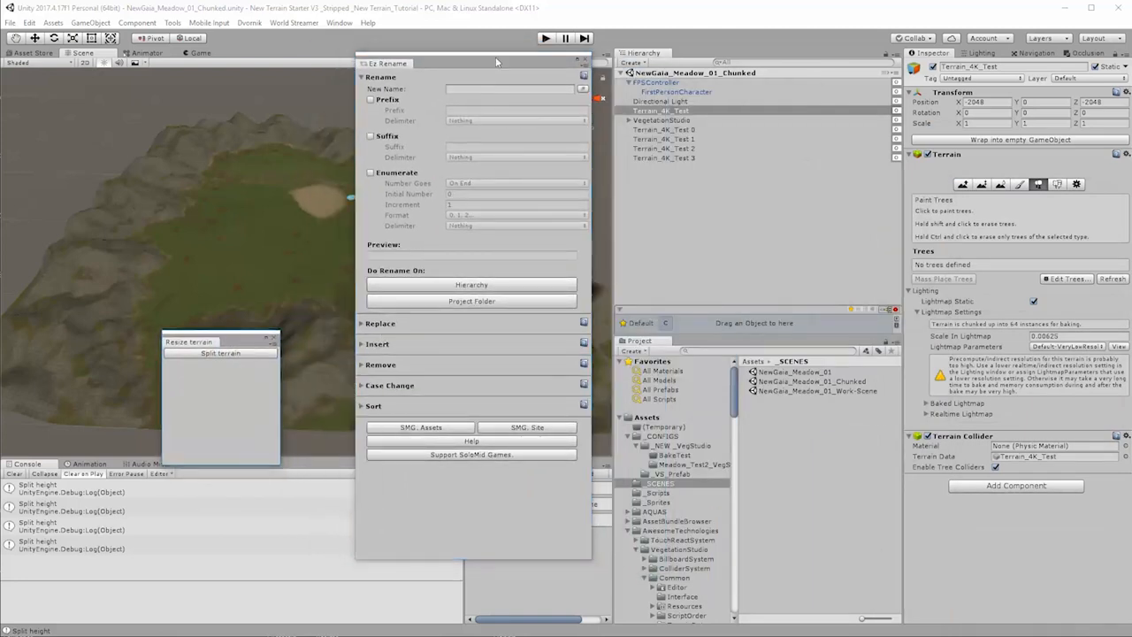
pyautogui.moveTo(504, 56); pyautogui.dragTo(461, 53)
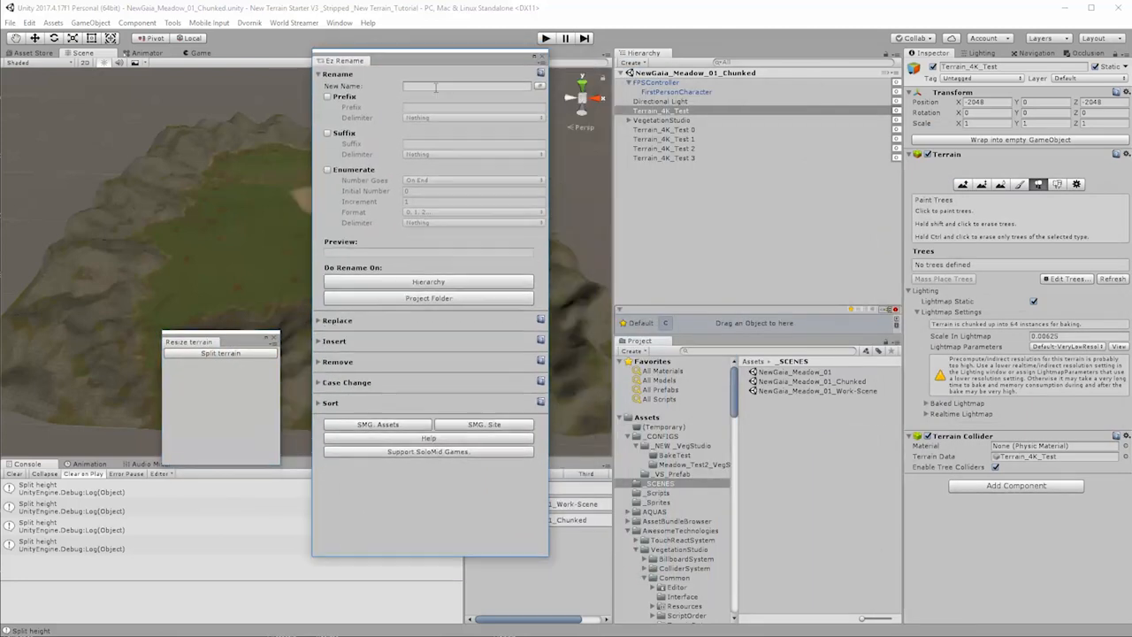
# Step: Replace the space with an underscore in the names of the four split terrains using Ez Rename, and close the tool
pyautogui.click(318, 322)
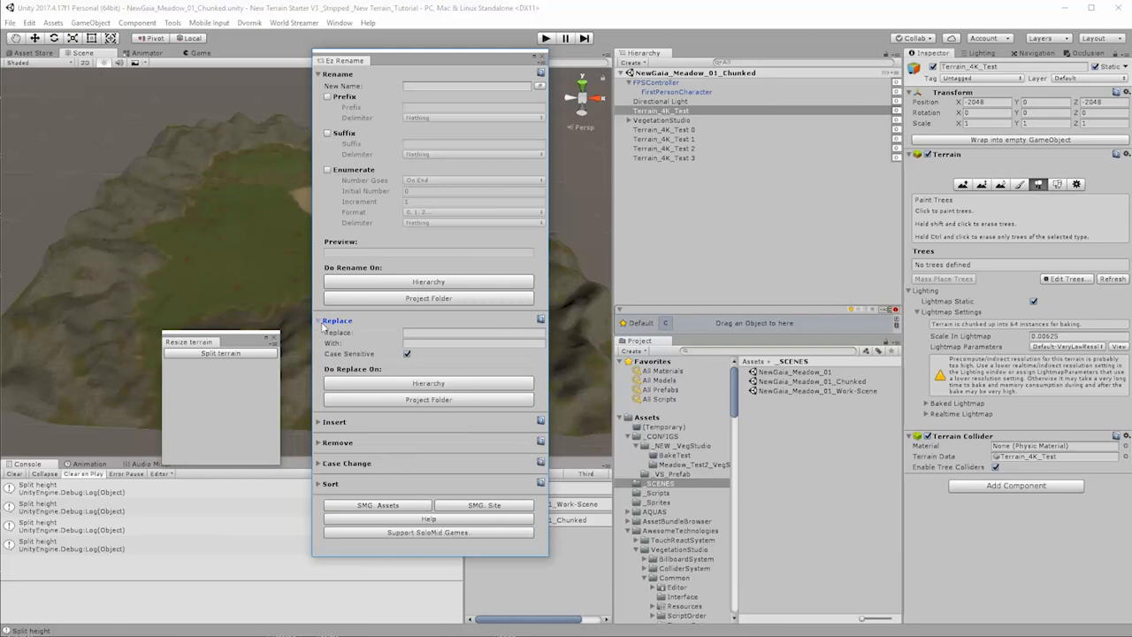
pyautogui.click(419, 333)
pyautogui.click(690, 130)
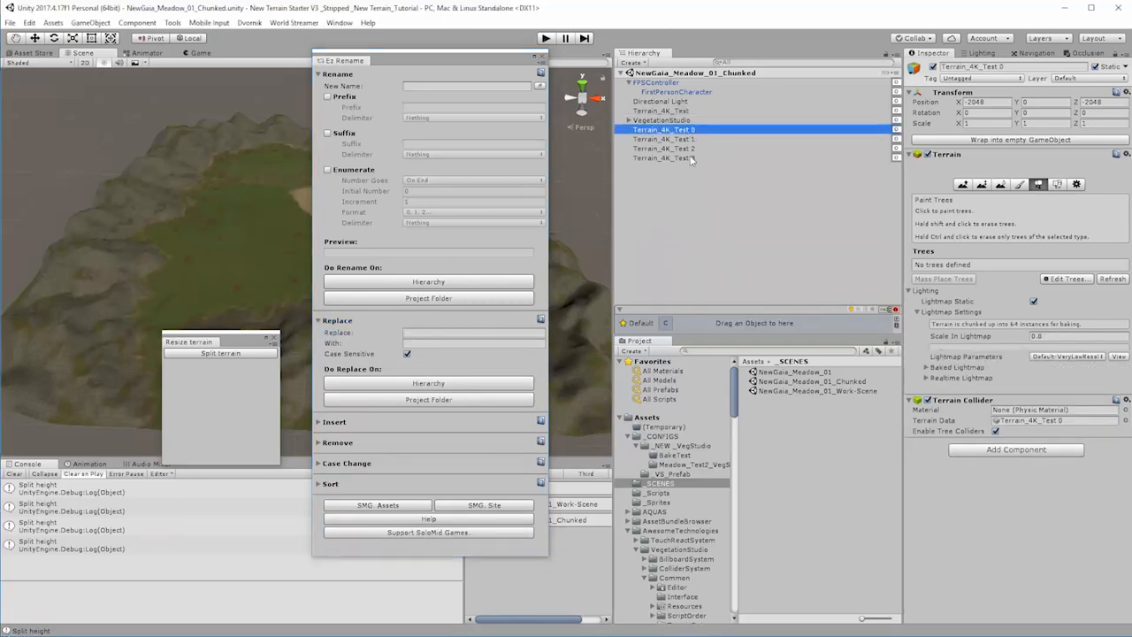
pyautogui.keyDown('shift'); pyautogui.click(690, 157); pyautogui.keyUp('shift')
pyautogui.click(423, 334)
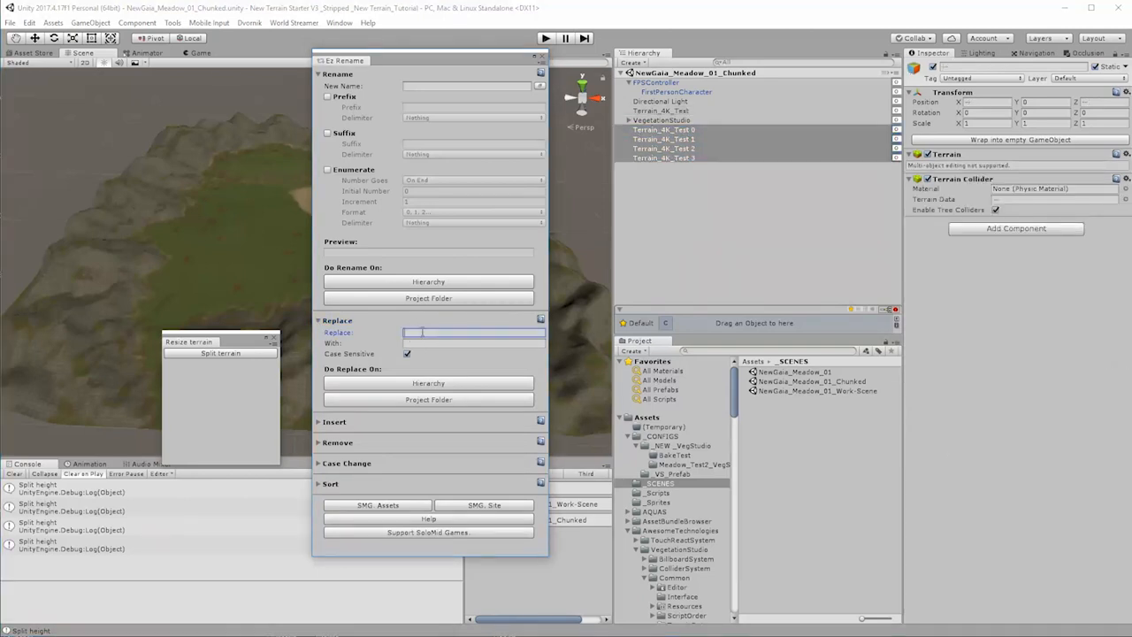
pyautogui.click(423, 344)
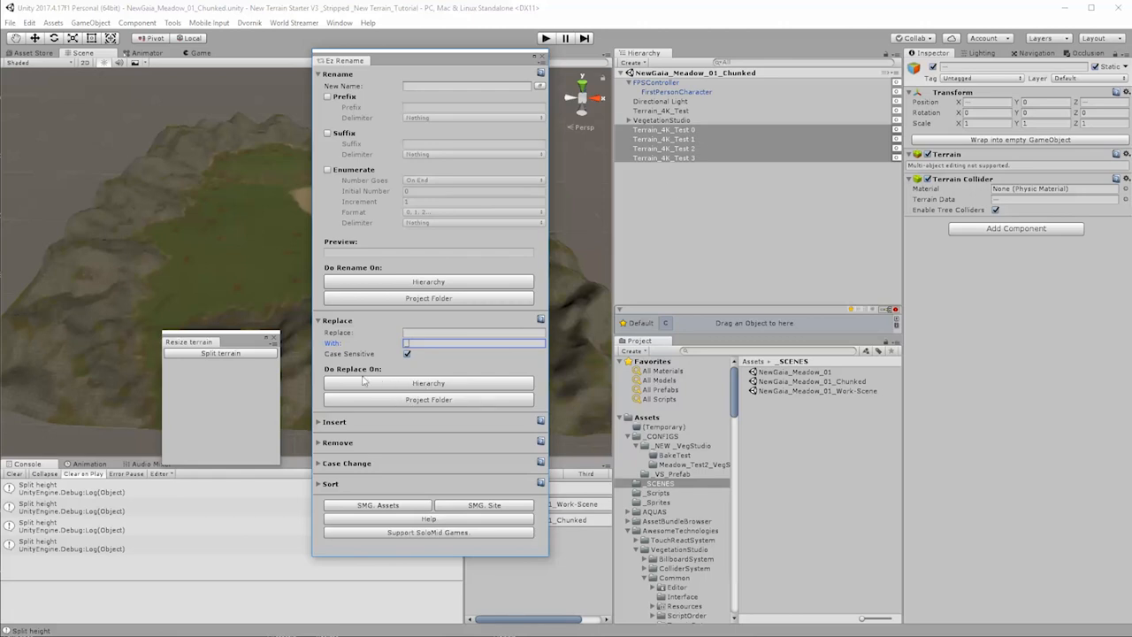
pyautogui.click(436, 386)
pyautogui.click(537, 59)
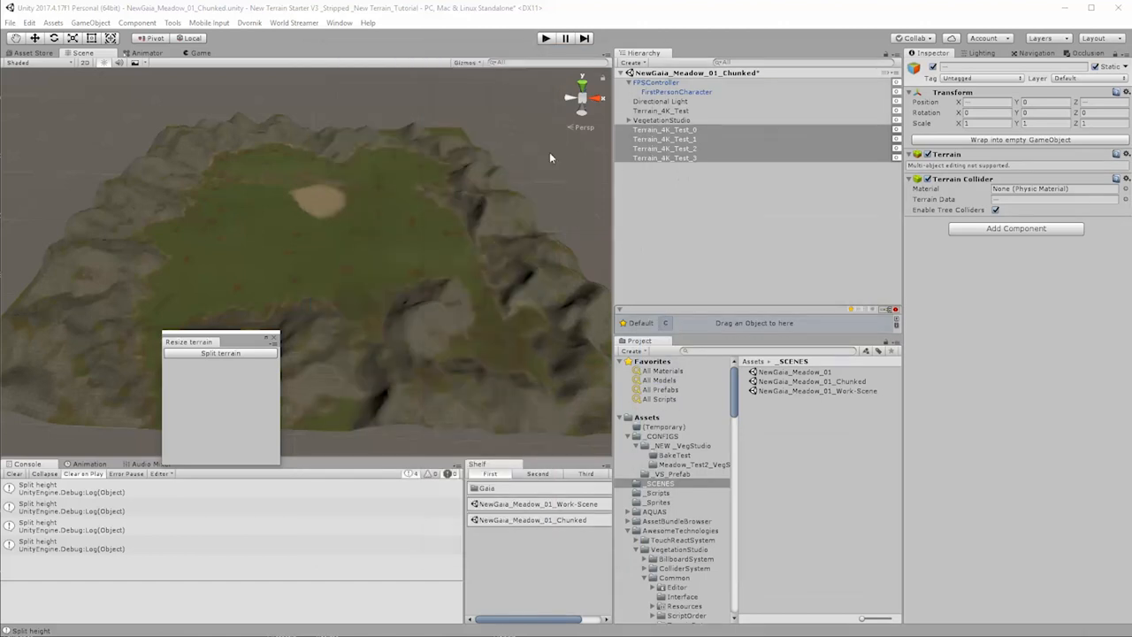
# Step: Deactivate the original Terrain_4K_Test object, leaving the four split terrains active
pyautogui.moveTo(237, 334); pyautogui.dragTo(549, 118)
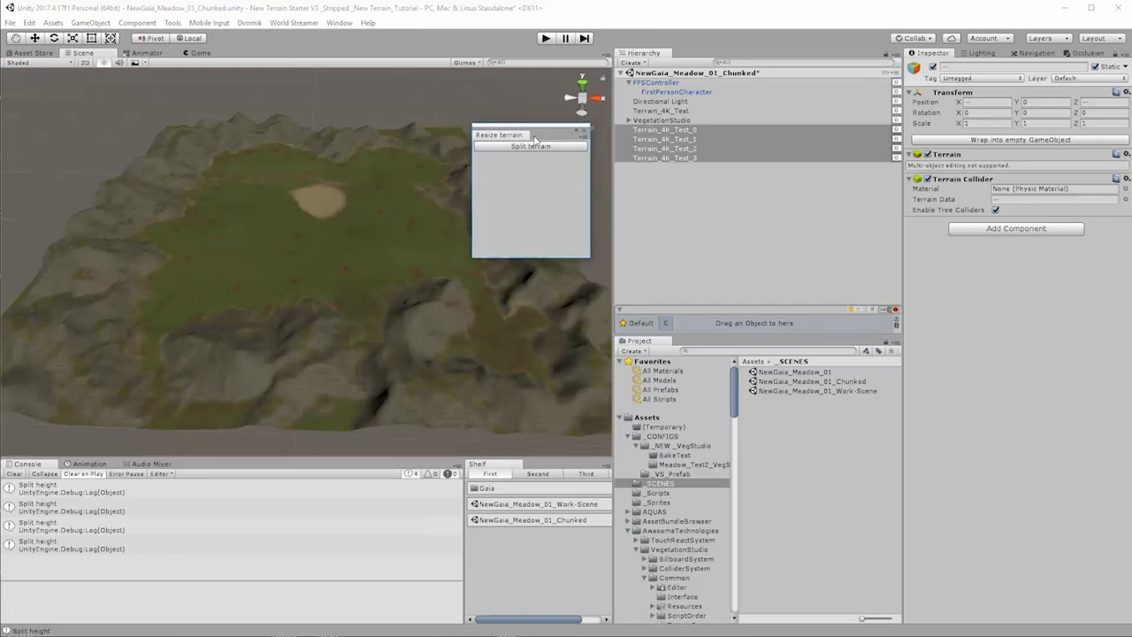
pyautogui.click(742, 197)
pyautogui.click(673, 131)
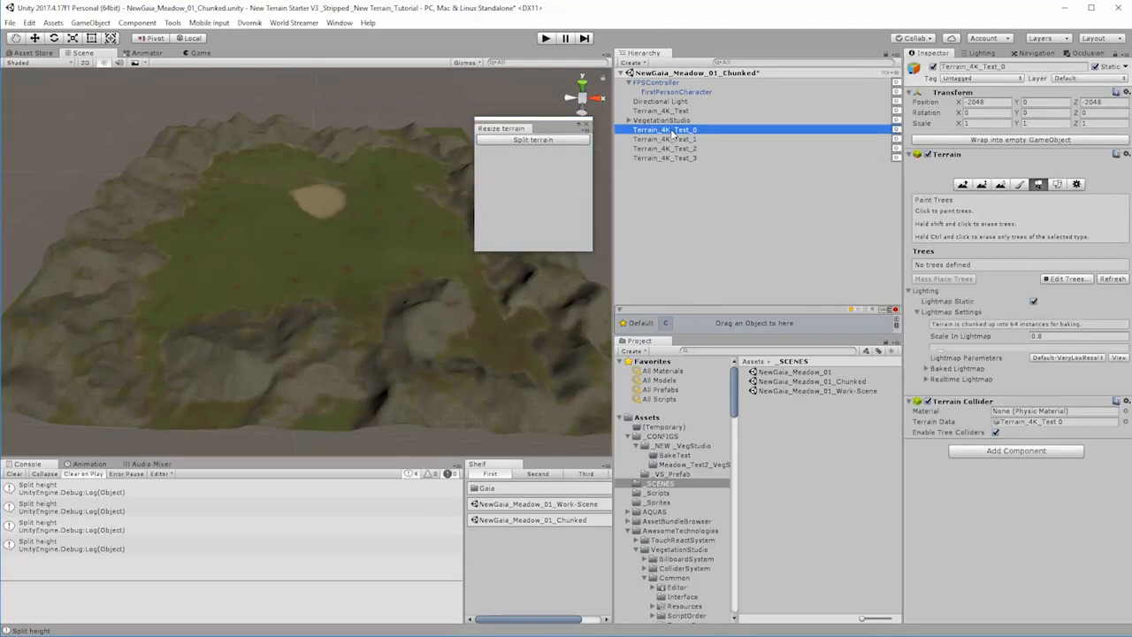
pyautogui.click(670, 110)
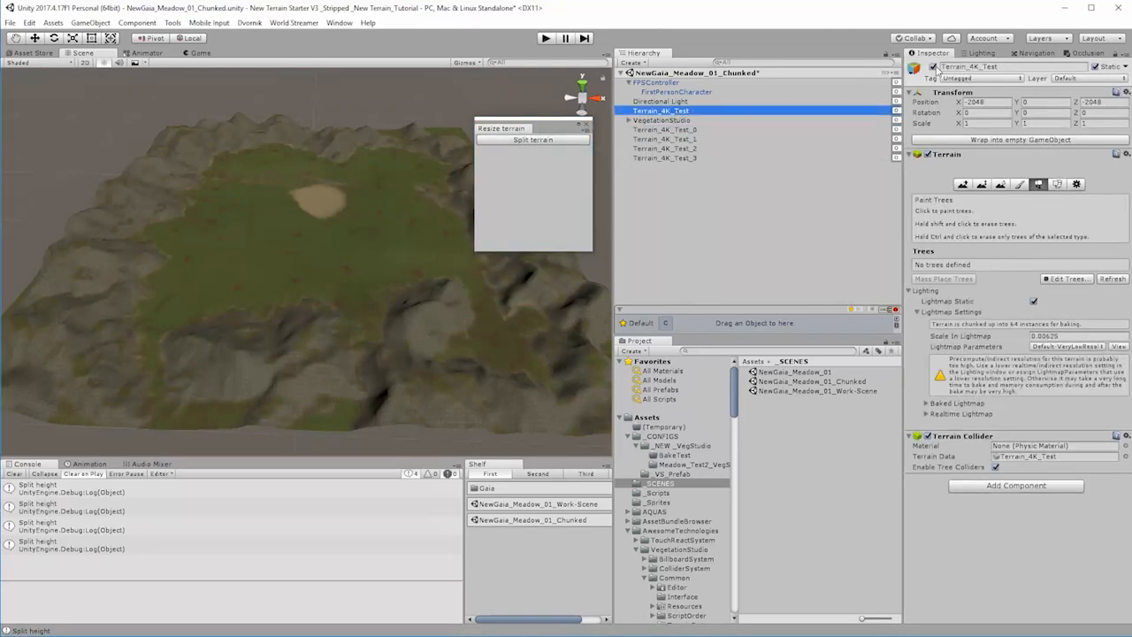
pyautogui.click(934, 67)
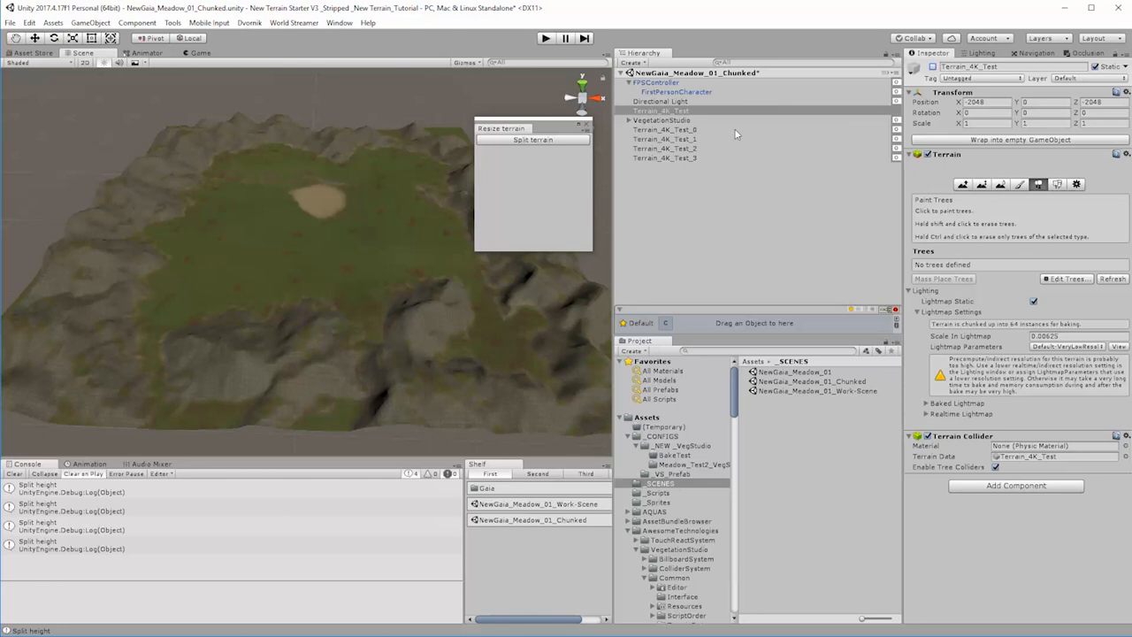
# Step: Examine the properties of each split terrain from Terrain_4K_Test_0 to Terrain_4K_Test_3, and check the scene's gizmo display options
pyautogui.click(670, 131)
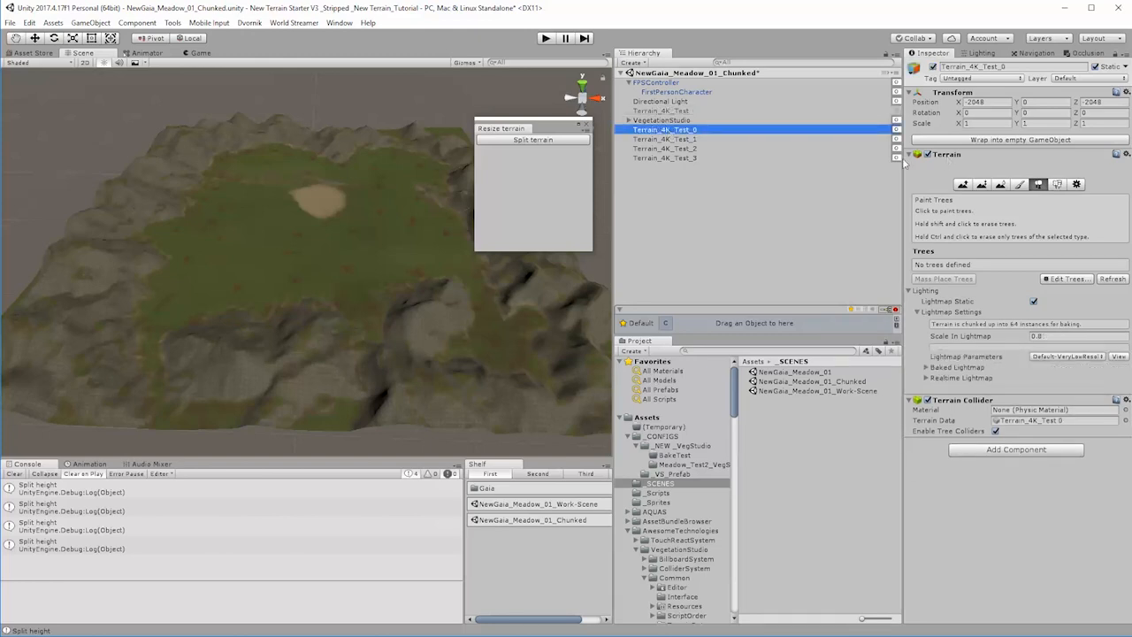
pyautogui.click(693, 139)
pyautogui.click(690, 148)
pyautogui.click(677, 159)
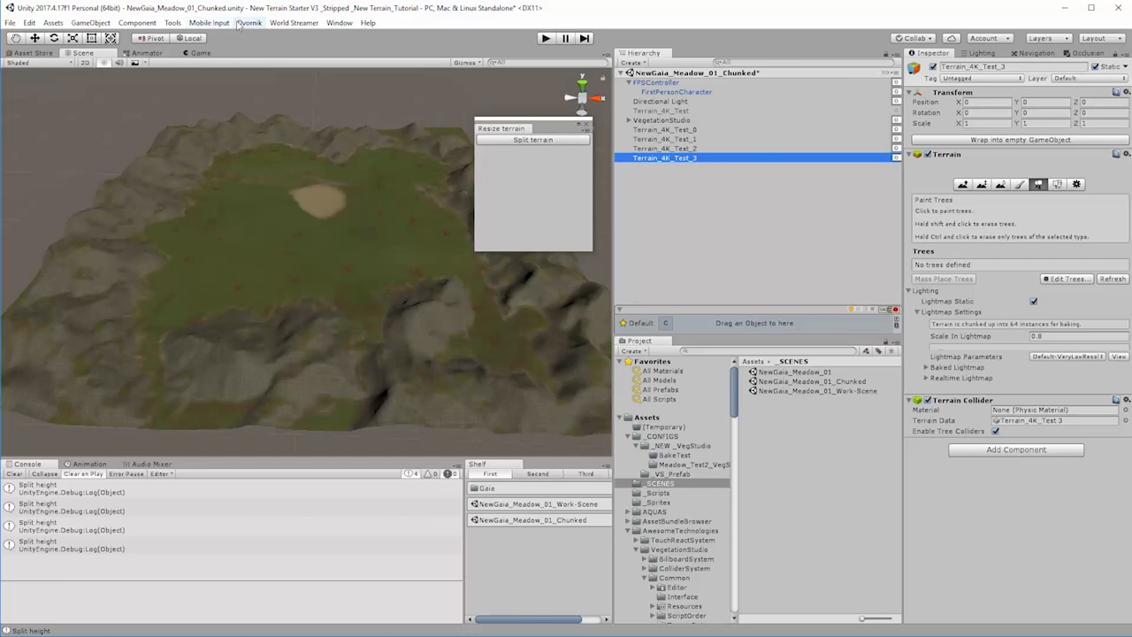
pyautogui.click(668, 130)
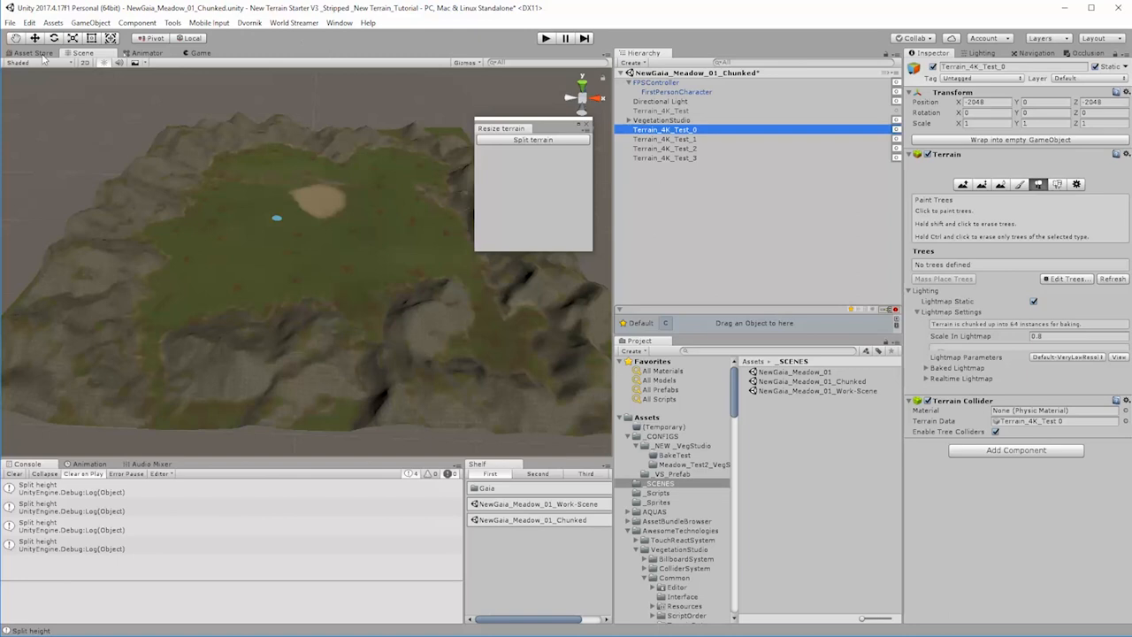
pyautogui.click(465, 63)
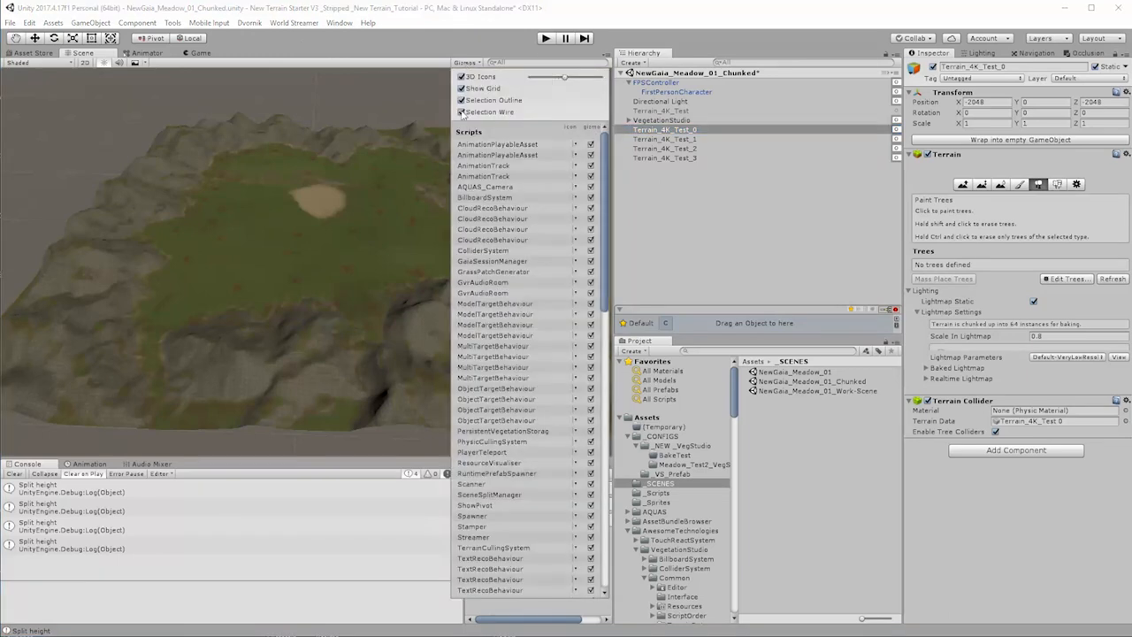
pyautogui.click(778, 214)
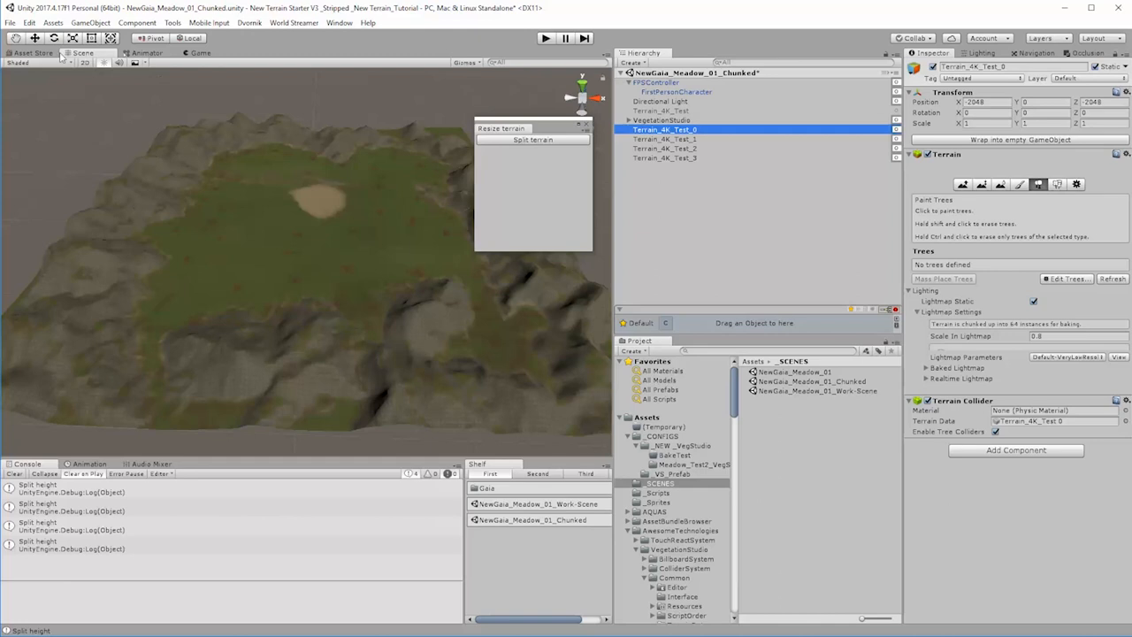
# Step: Activate the Move tool and check where the pivot of each of the four split terrains sits in the scene
pyautogui.click(36, 40)
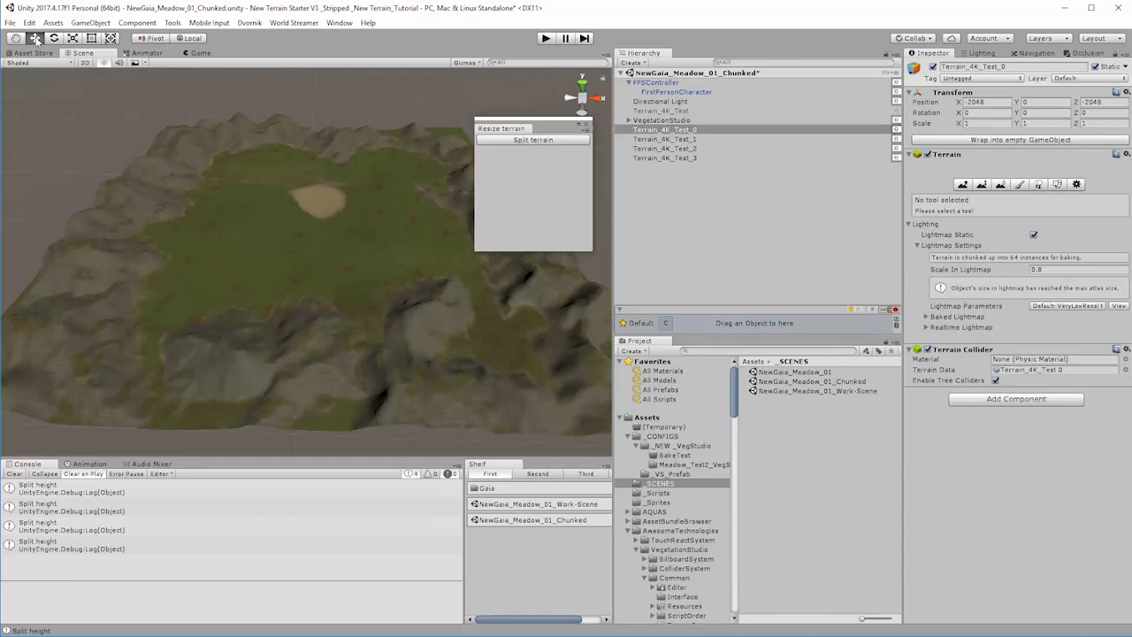
pyautogui.click(646, 139)
pyautogui.click(655, 159)
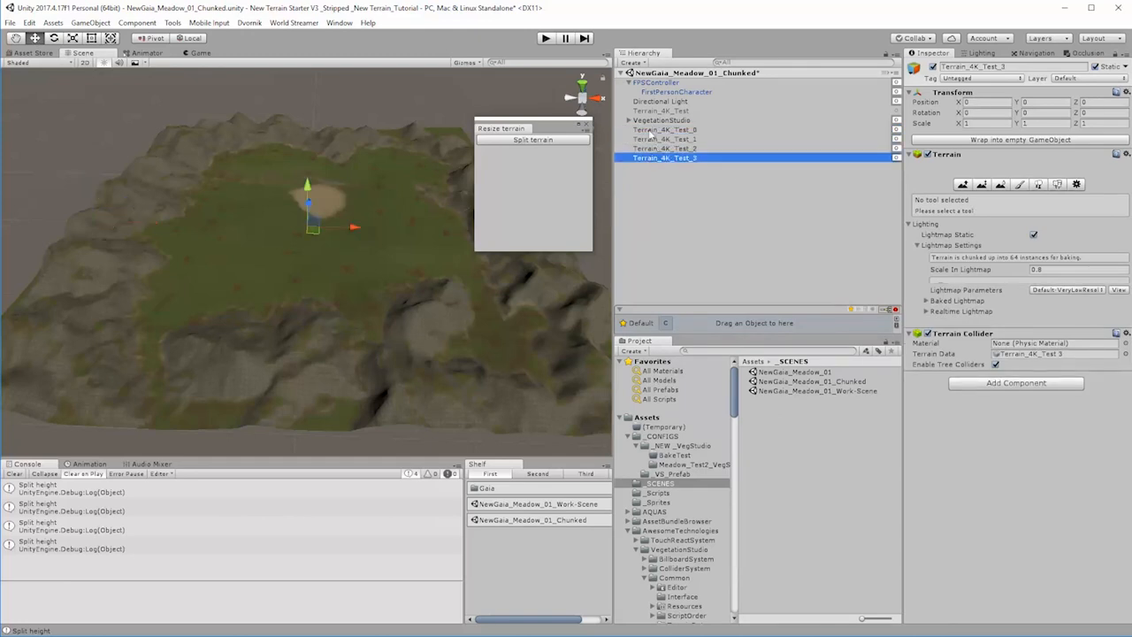
pyautogui.click(650, 133)
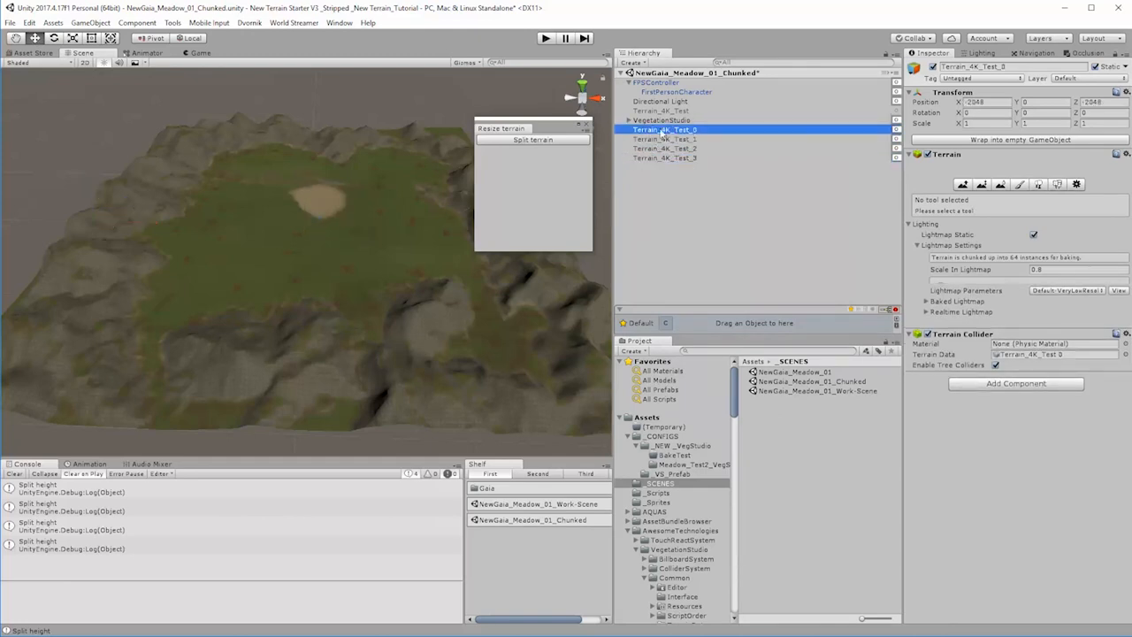
pyautogui.click(652, 158)
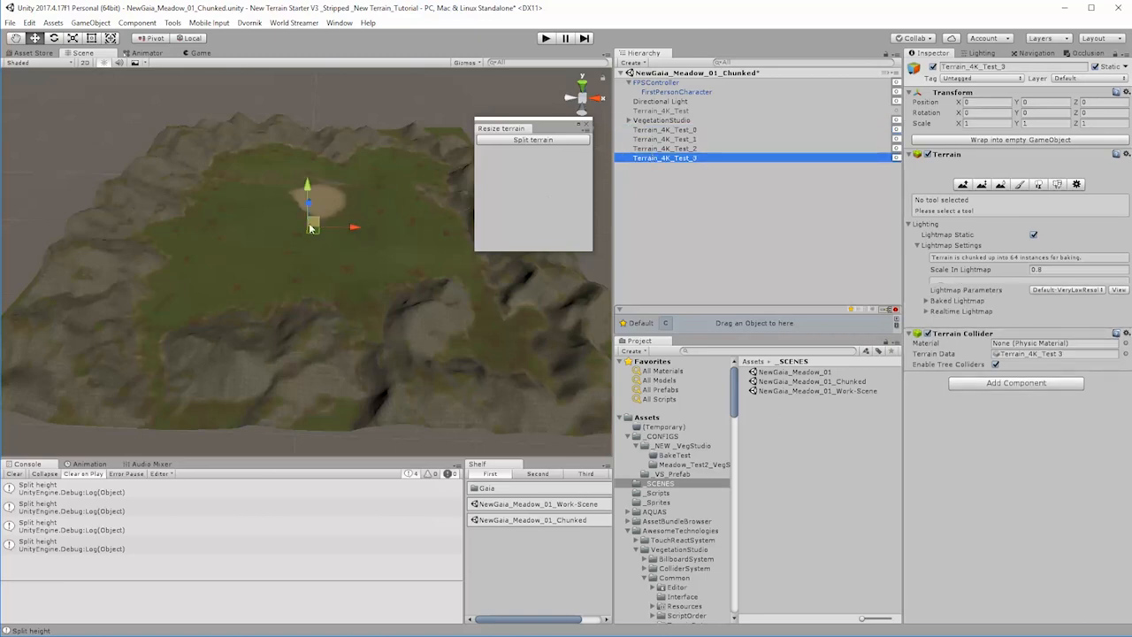
pyautogui.click(663, 130)
pyautogui.scroll(-3, 471, 387)
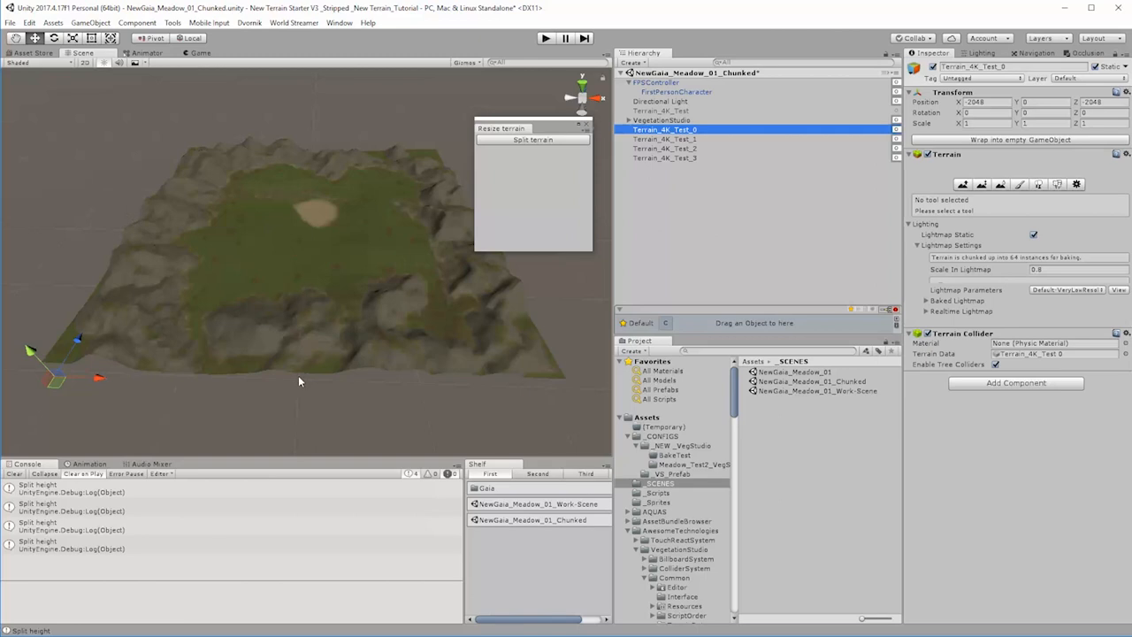
pyautogui.click(678, 140)
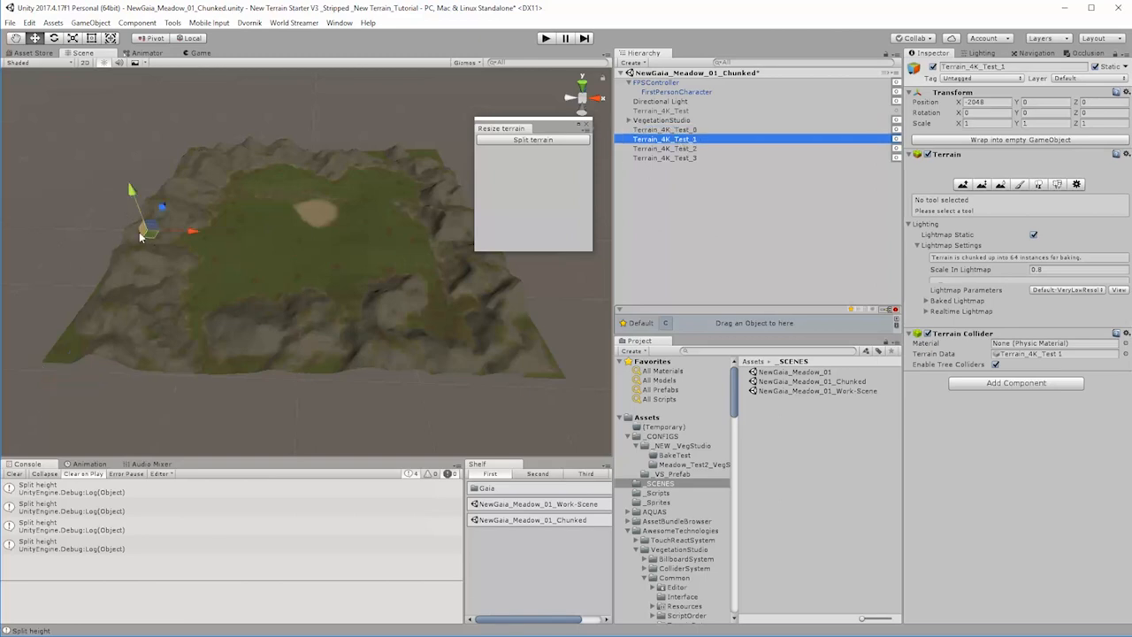
pyautogui.click(655, 149)
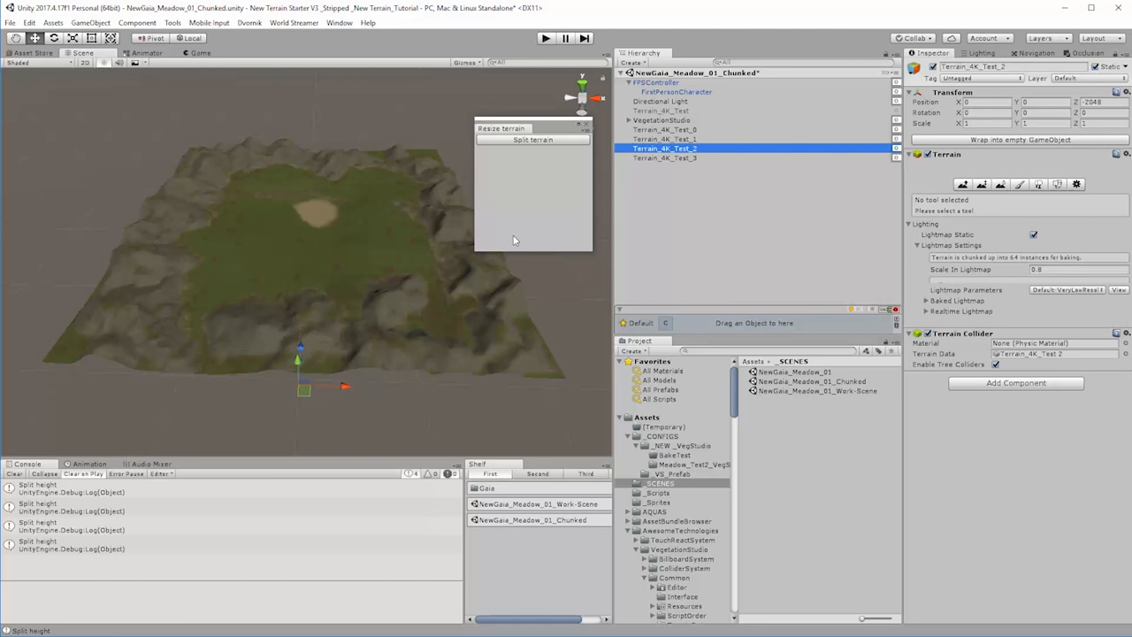
pyautogui.click(665, 158)
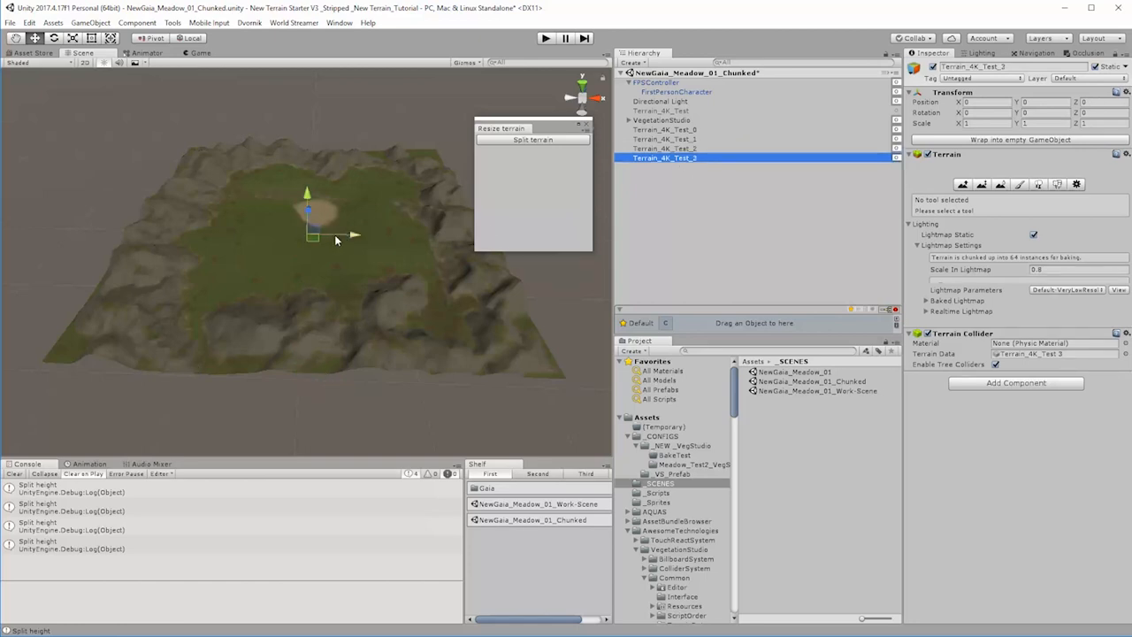
pyautogui.click(738, 227)
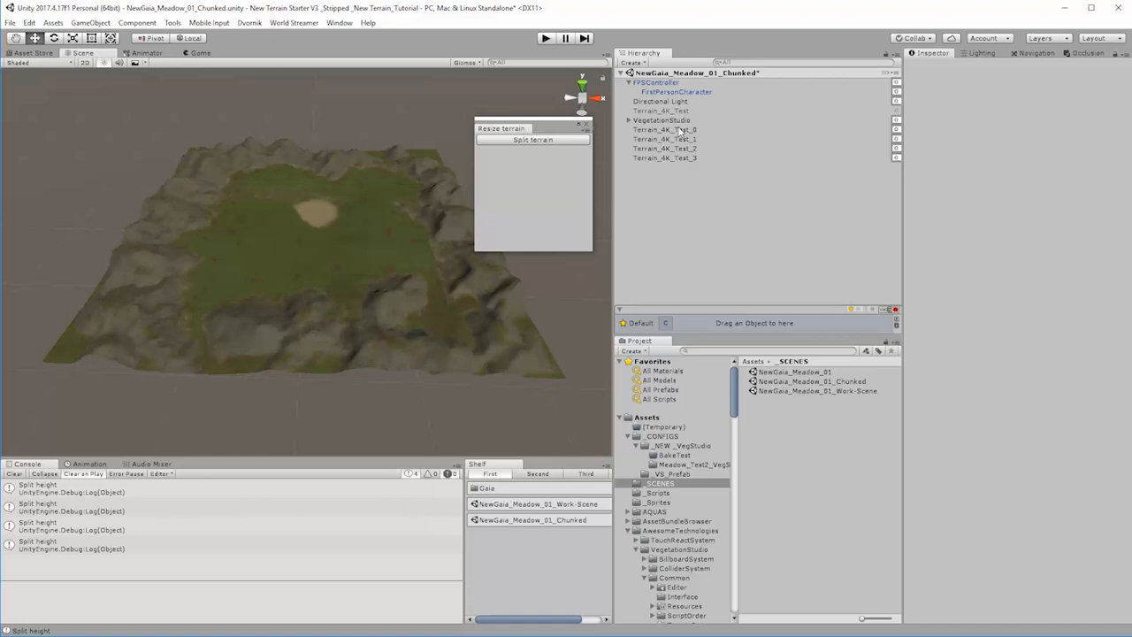
pyautogui.click(465, 63)
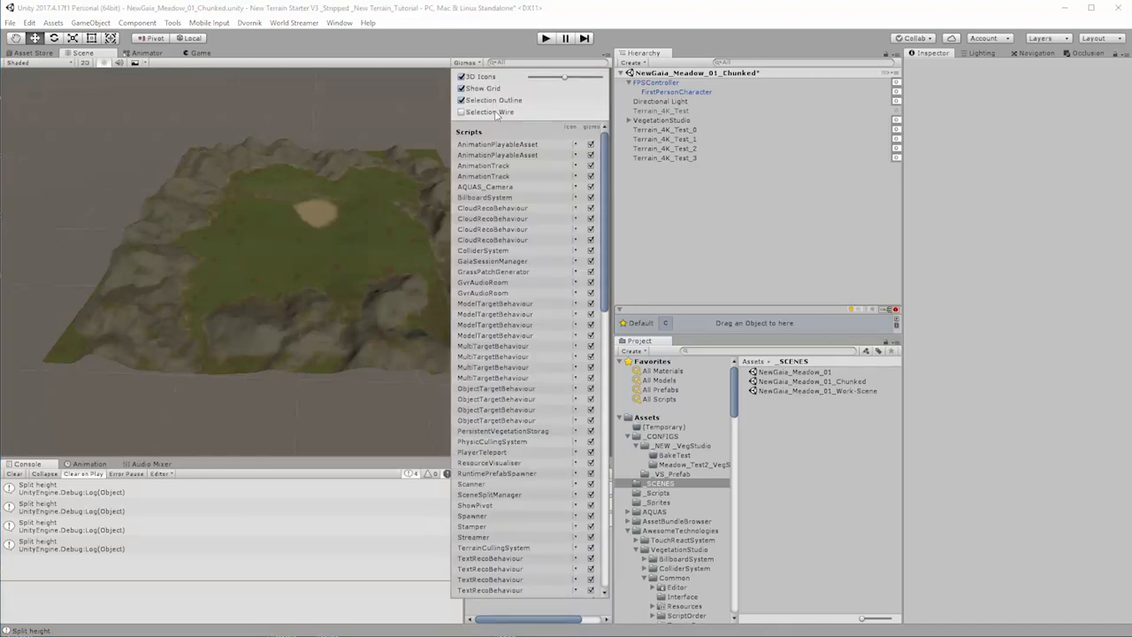
pyautogui.click(448, 46)
pyautogui.click(674, 130)
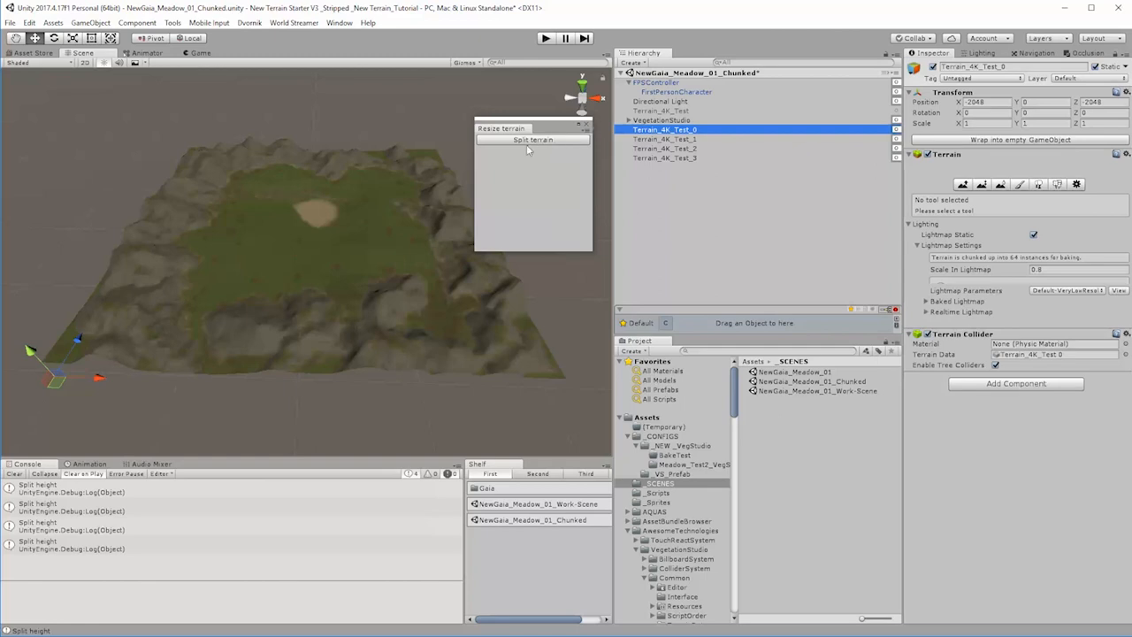
pyautogui.keyDown('shift'); pyautogui.click(683, 159); pyautogui.keyUp('shift')
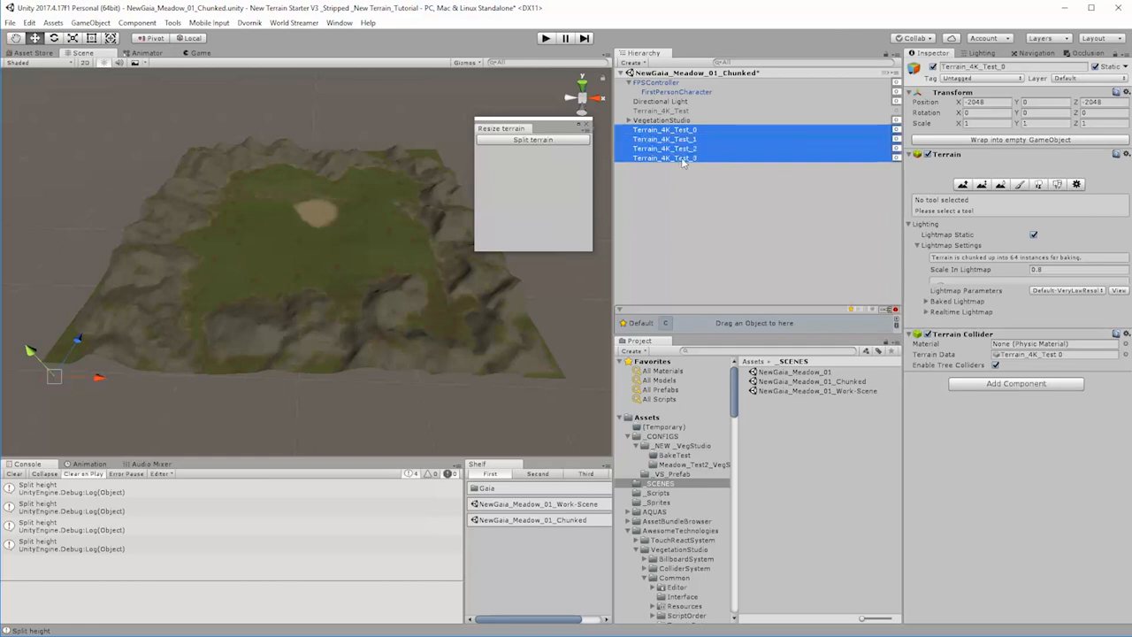
pyautogui.click(643, 168)
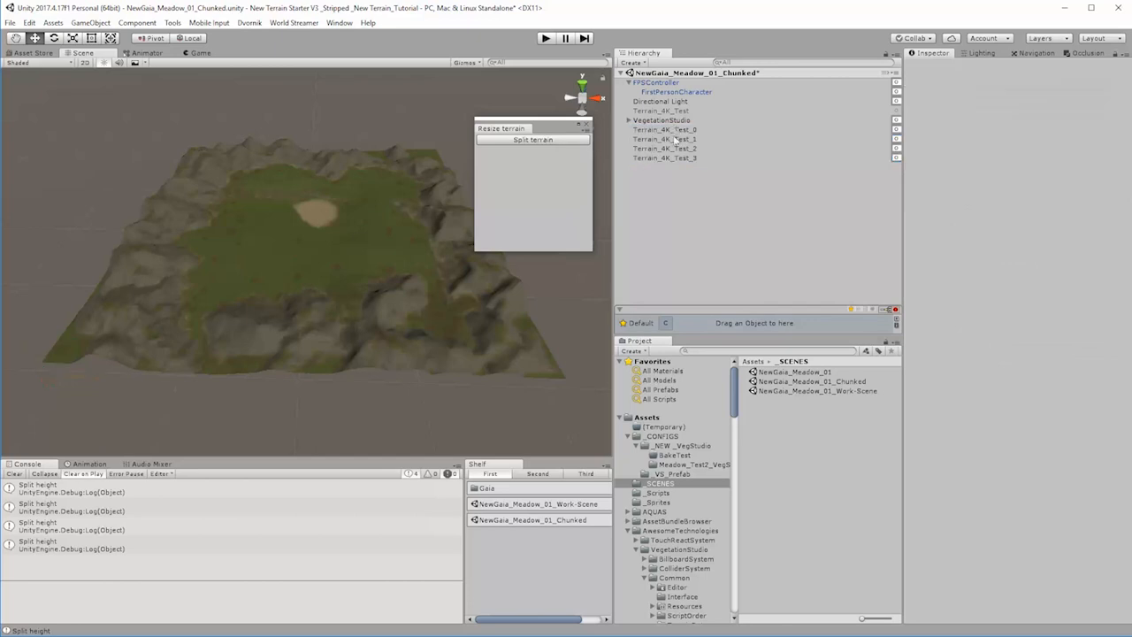
# Step: Split each of the terrains Terrain_4K_Test_0, _1, _2 and _3 into four smaller terrains with the Resize terrain tool
pyautogui.click(679, 132)
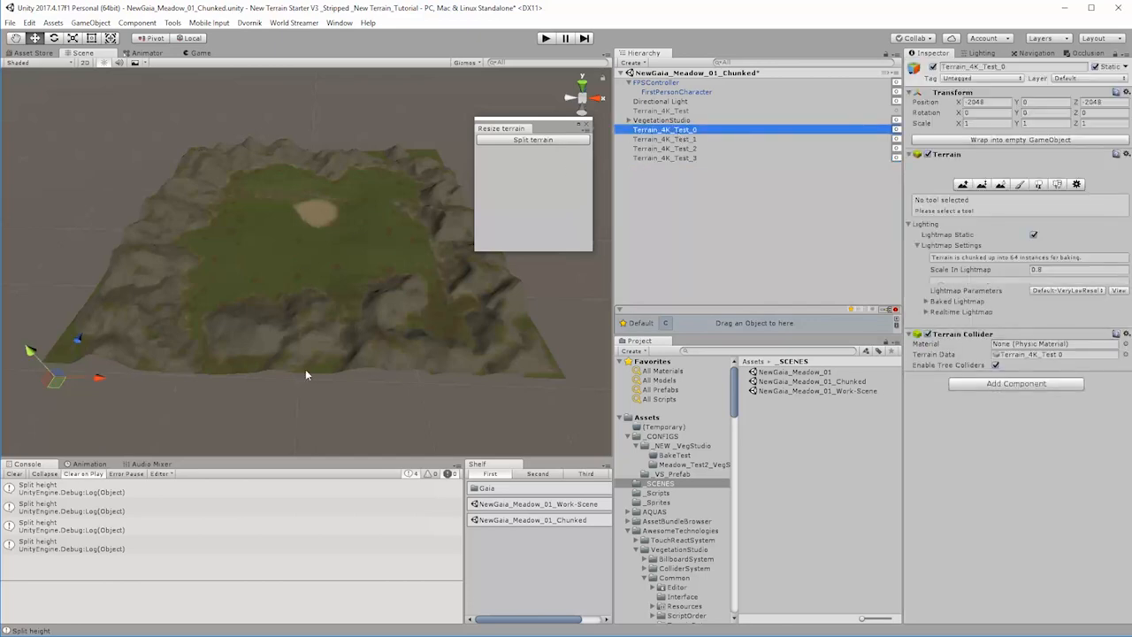
pyautogui.click(560, 139)
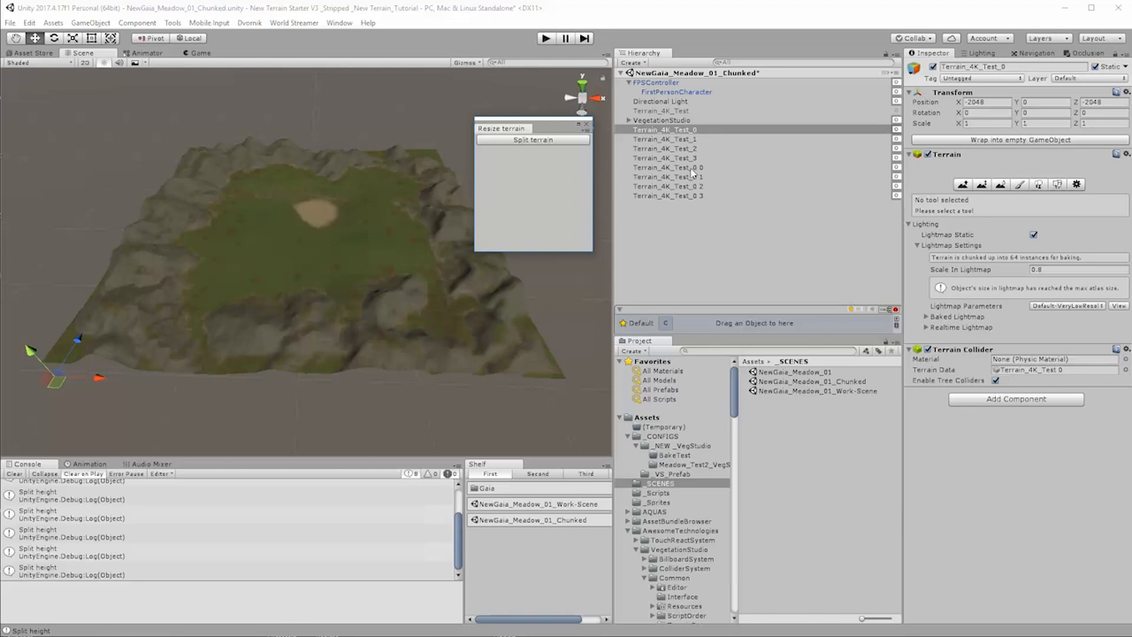
pyautogui.click(687, 141)
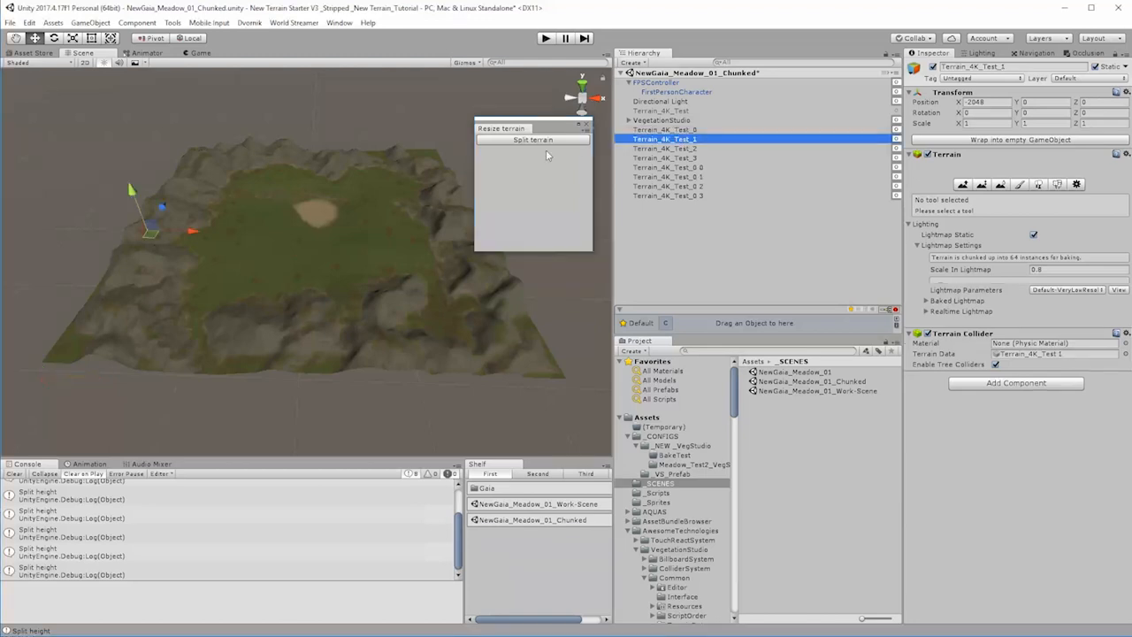
pyautogui.click(547, 140)
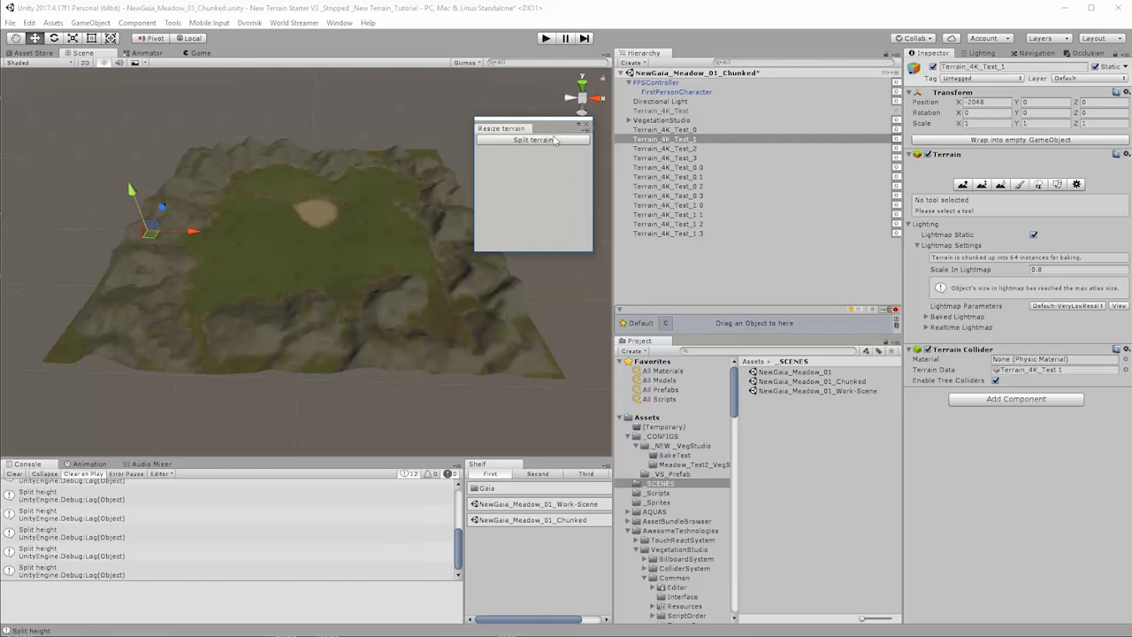
pyautogui.click(689, 150)
pyautogui.click(575, 140)
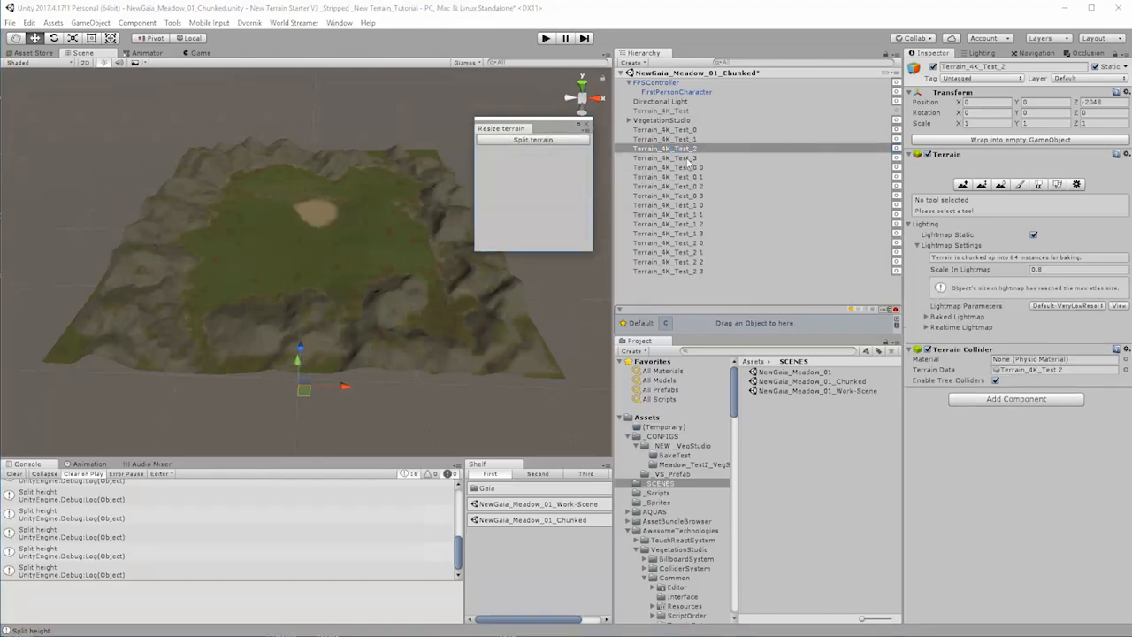
pyautogui.click(689, 158)
pyautogui.click(536, 141)
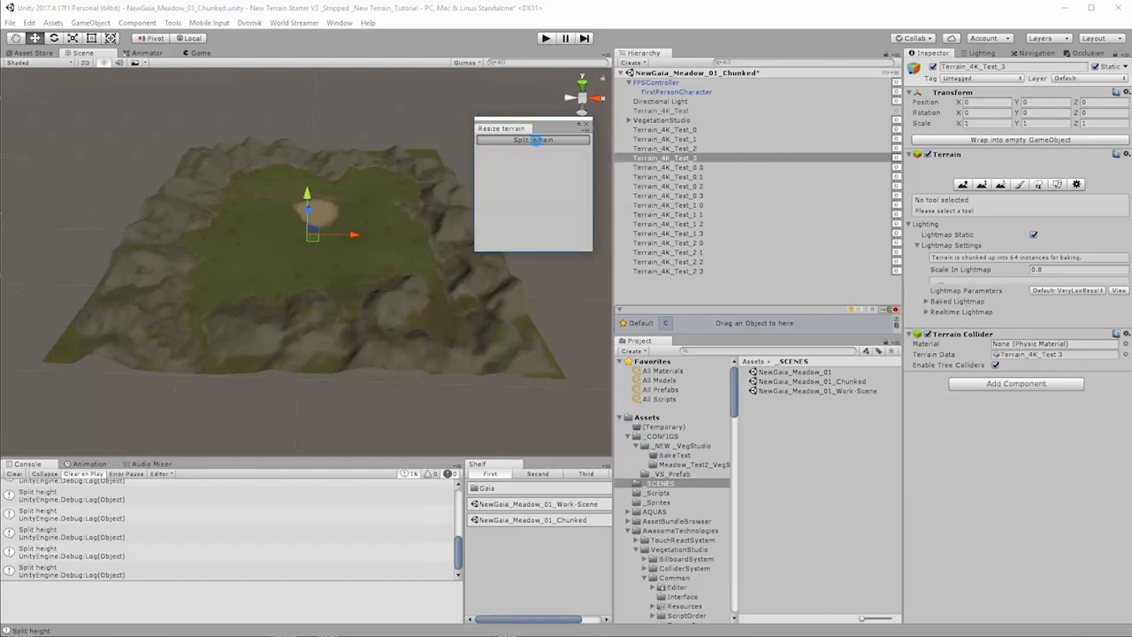
# Step: Delete the four parent terrains Terrain_4K_Test_0 to Terrain_4K_Test_3 from the scene
pyautogui.click(691, 131)
pyautogui.keyDown('shift'); pyautogui.click(698, 160); pyautogui.keyUp('shift')
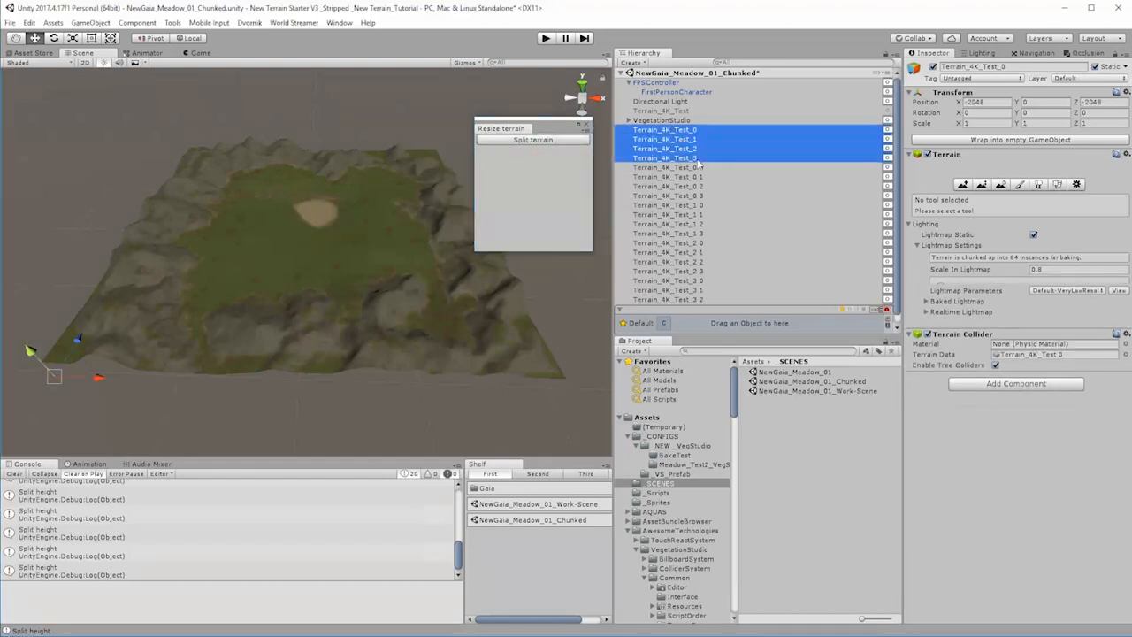
pyautogui.press('Delete')
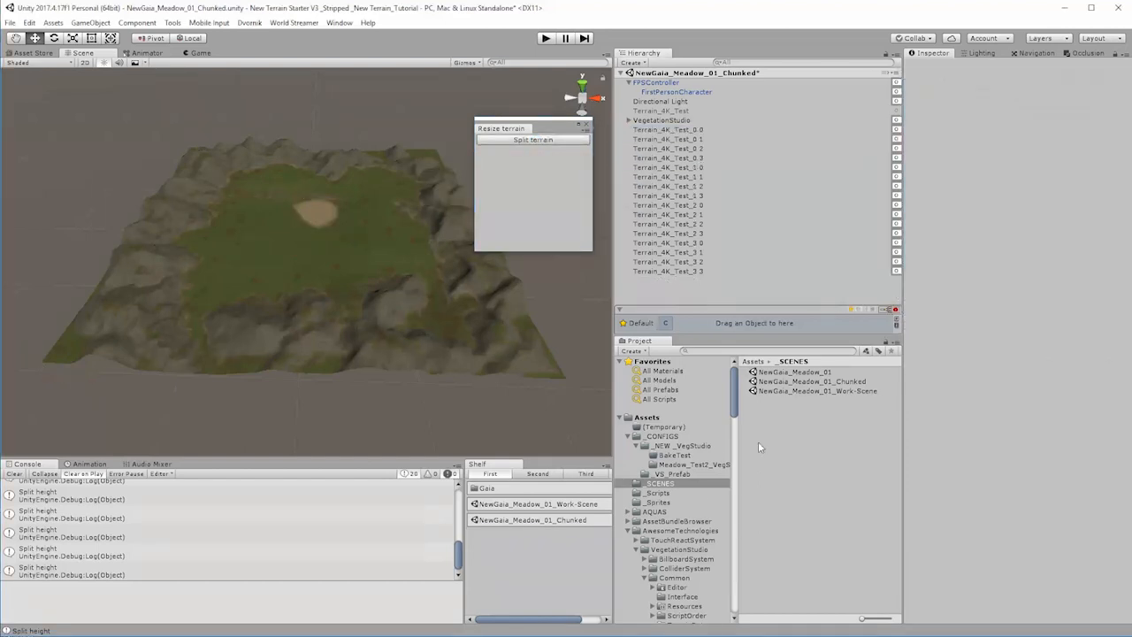
# Step: Delete the four outdated terrain data assets, Terrain_4K_Test 0 to Terrain_4K_Test 3, from the project's Assets folder
pyautogui.click(649, 419)
pyautogui.scroll(-5, 780, 529)
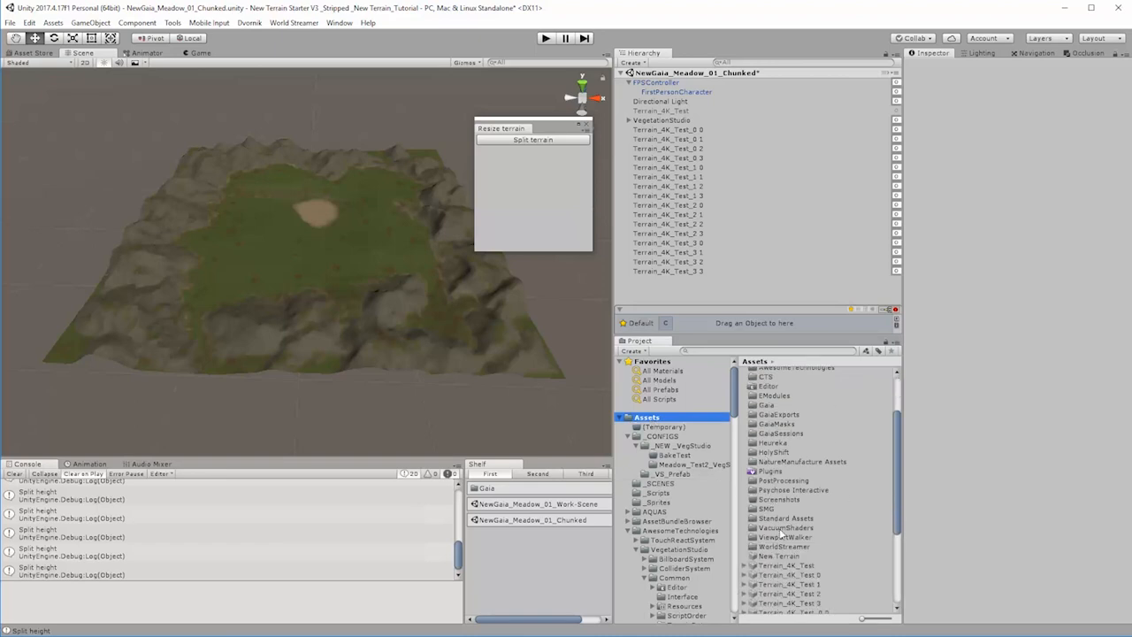
pyautogui.click(817, 431)
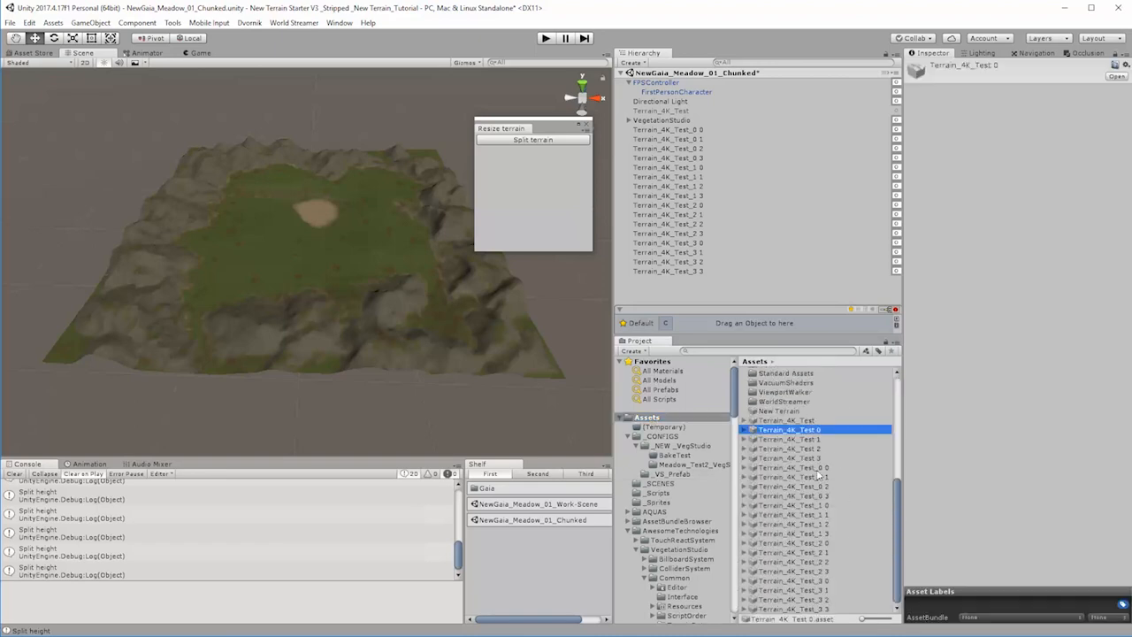
pyautogui.keyDown('shift'); pyautogui.click(819, 459); pyautogui.keyUp('shift')
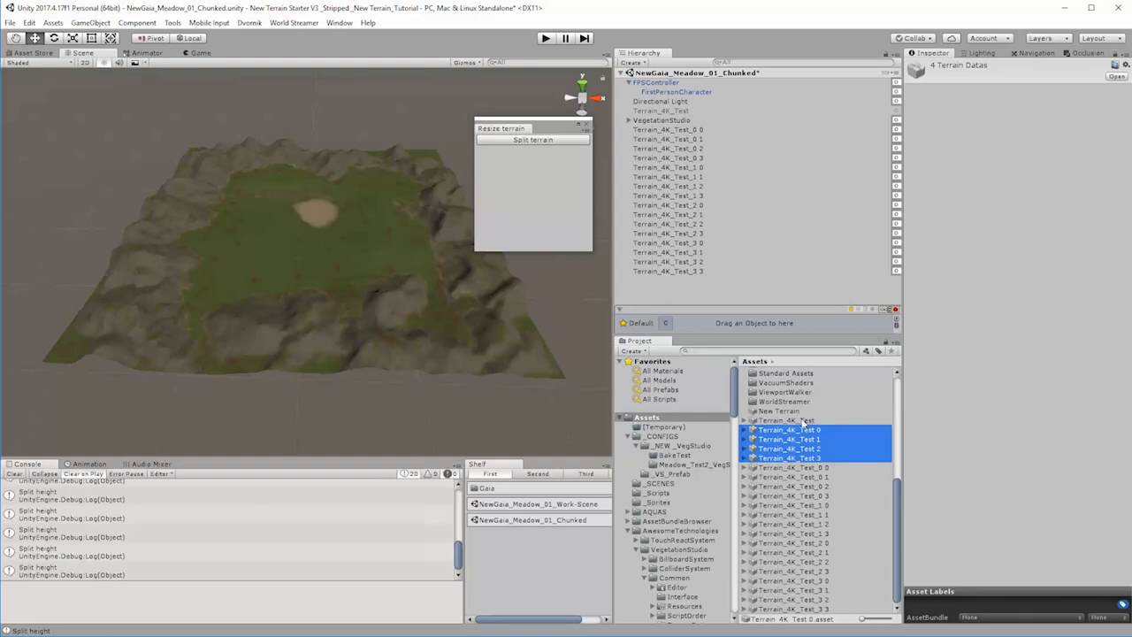
pyautogui.press('Delete')
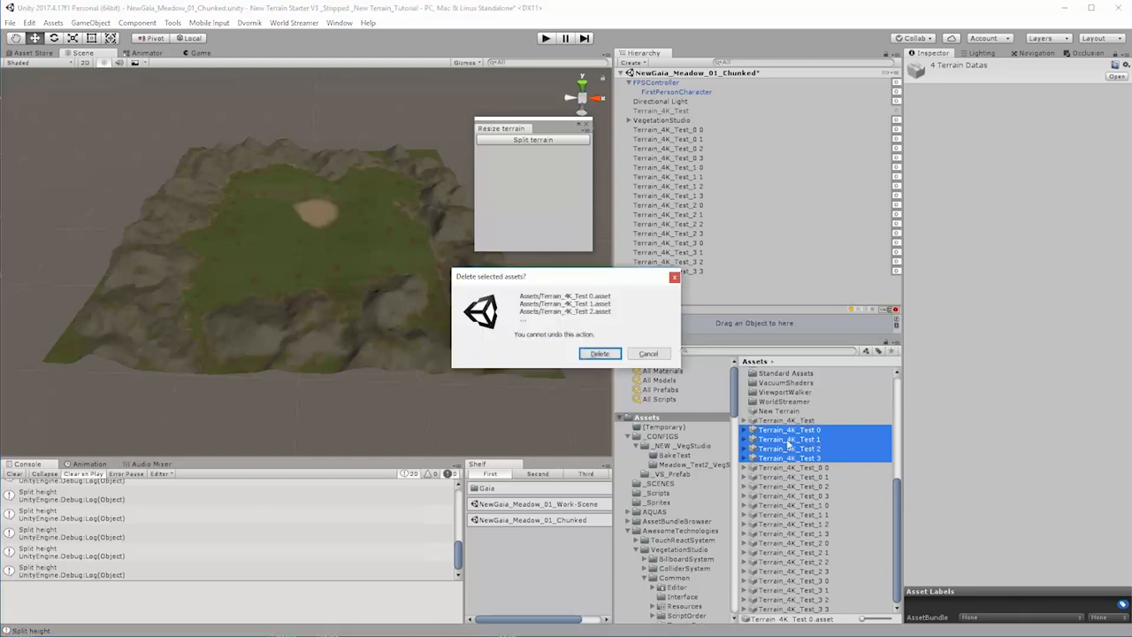
pyautogui.click(600, 354)
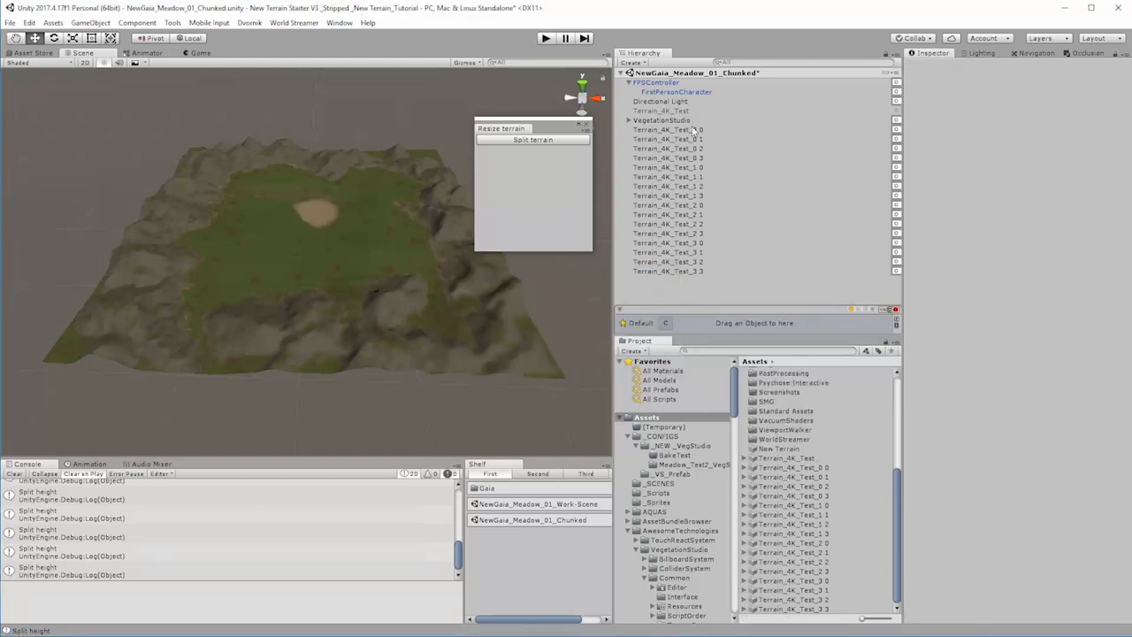
# Step: Replace the space with a hyphen in the names of all sixteen split terrains in the scene using Ez Rename, and close the tool
pyautogui.click(682, 133)
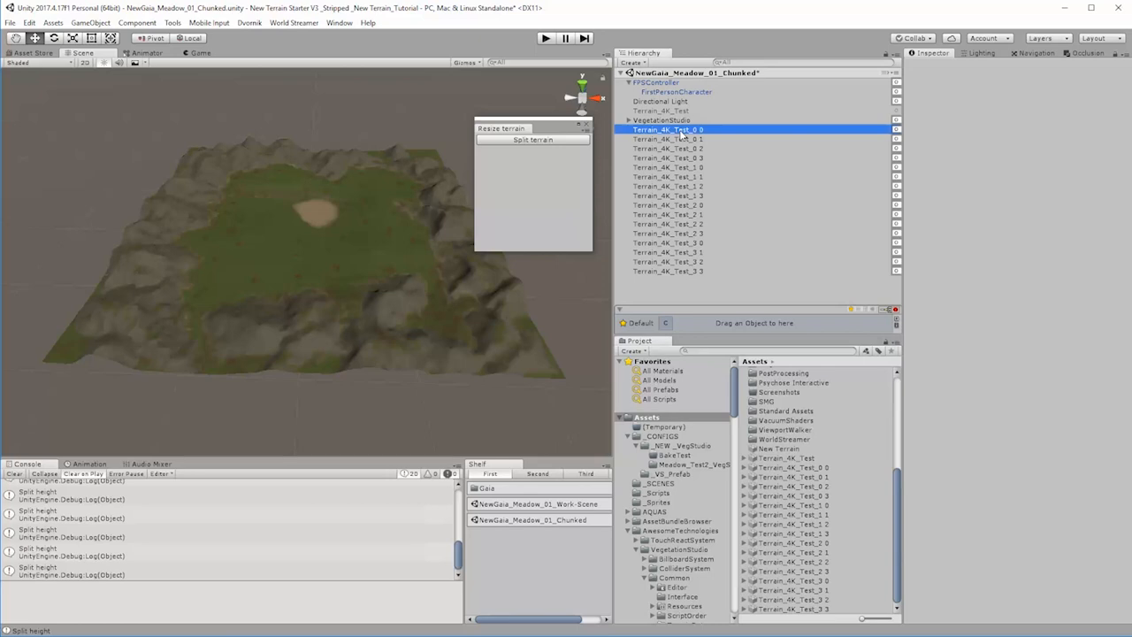
pyautogui.keyDown('shift'); pyautogui.click(687, 271); pyautogui.keyUp('shift')
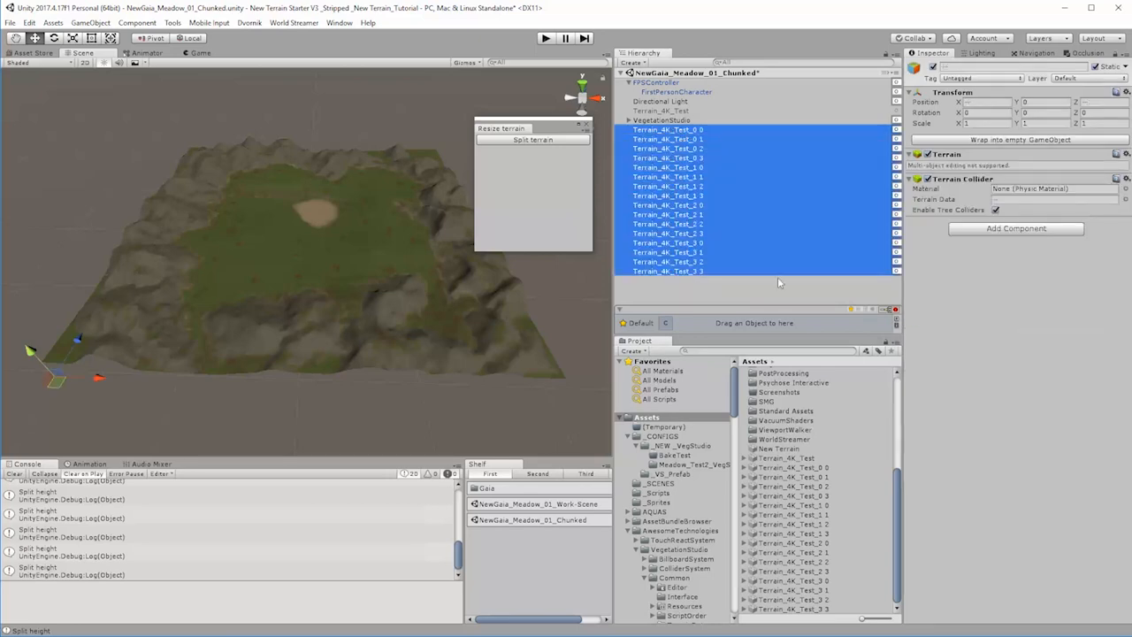
pyautogui.moveTo(1131, 248); pyautogui.dragTo(246, 86)
pyautogui.click(262, 356)
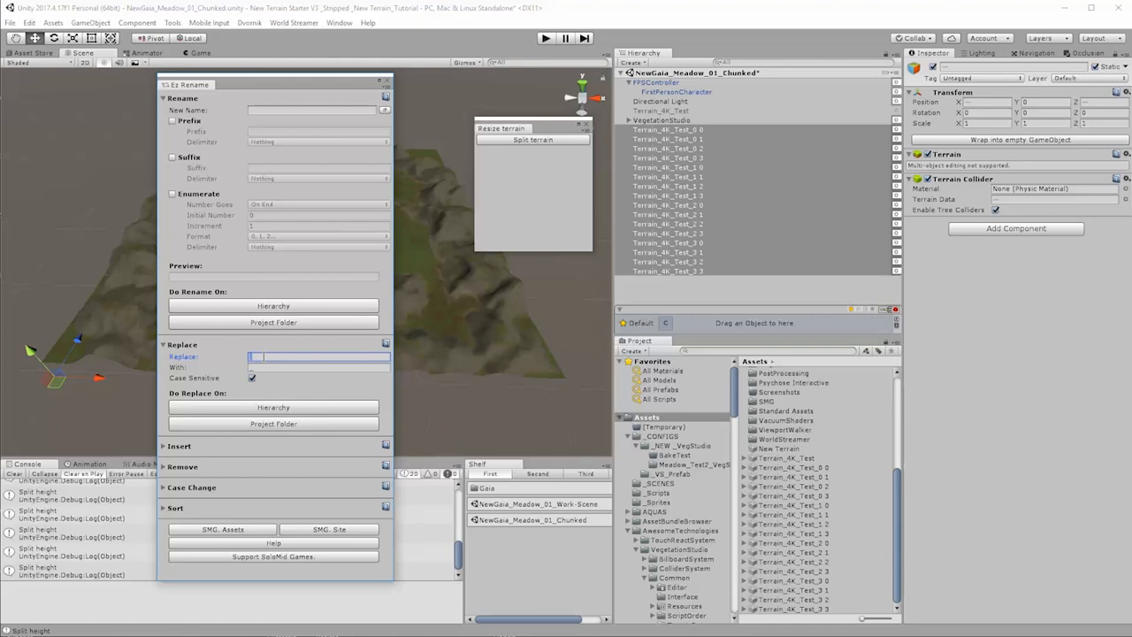
pyautogui.click(266, 368)
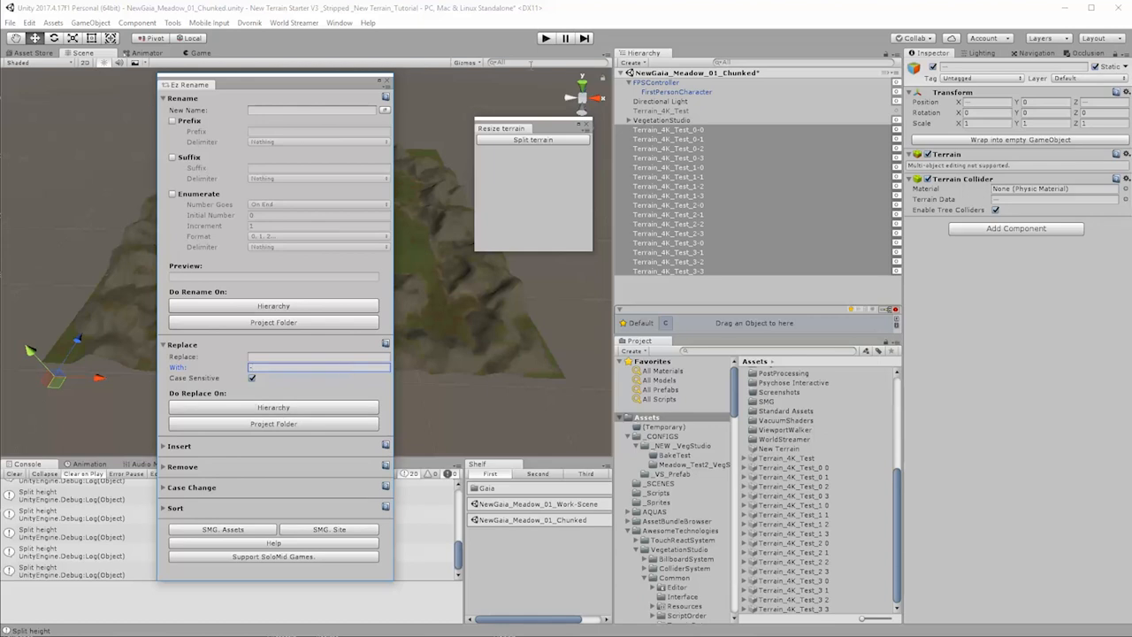
pyautogui.click(386, 79)
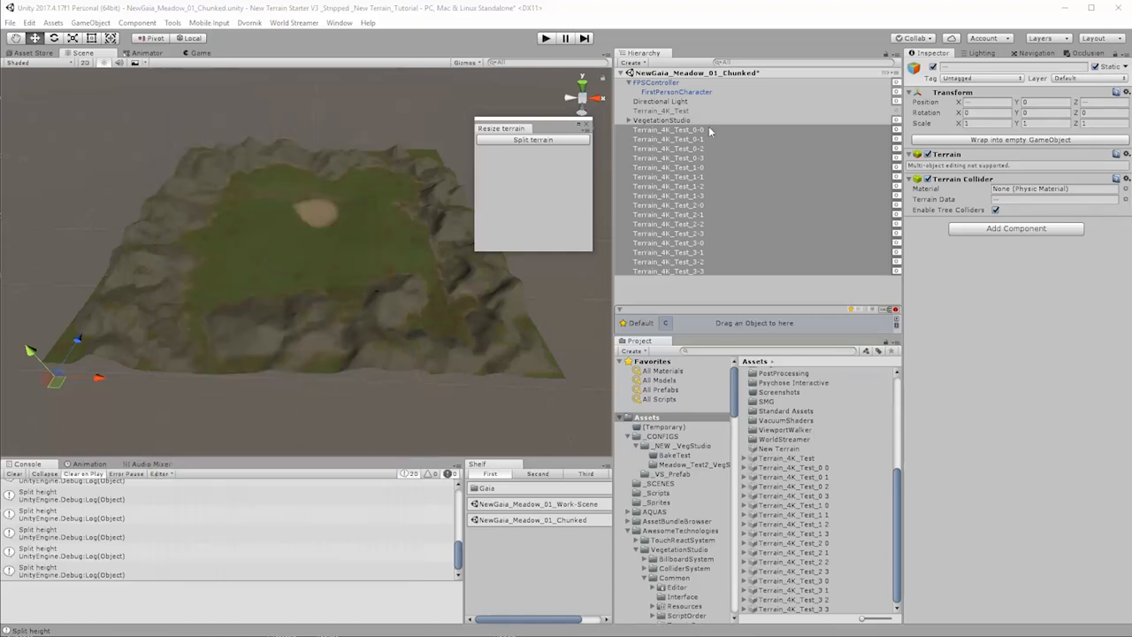
pyautogui.click(699, 130)
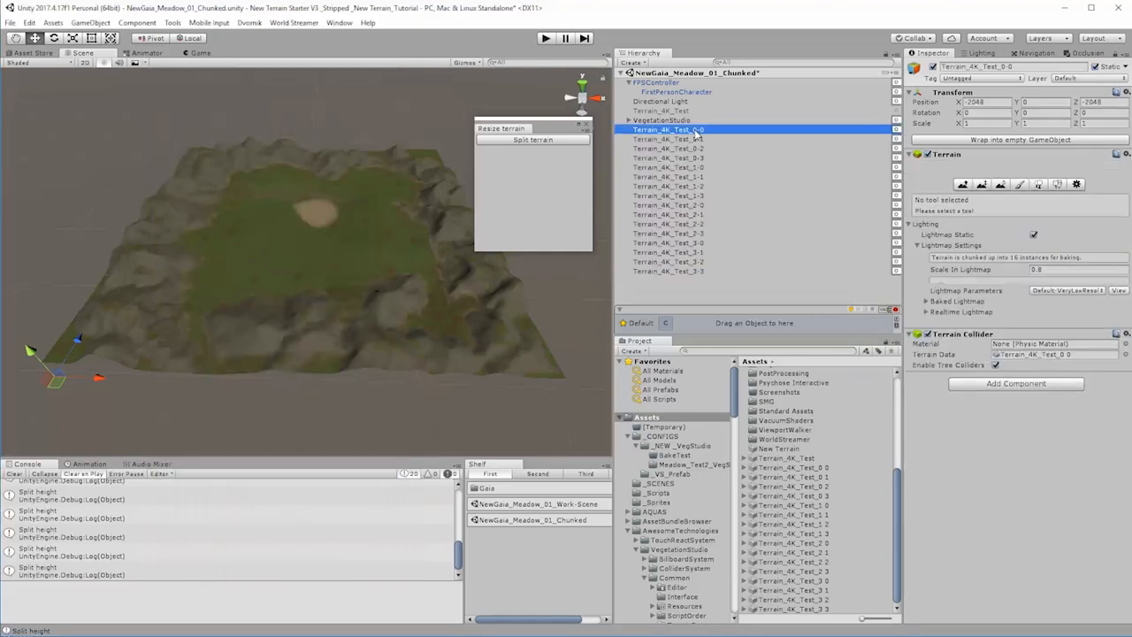
pyautogui.keyDown('shift'); pyautogui.click(694, 272); pyautogui.keyUp('shift')
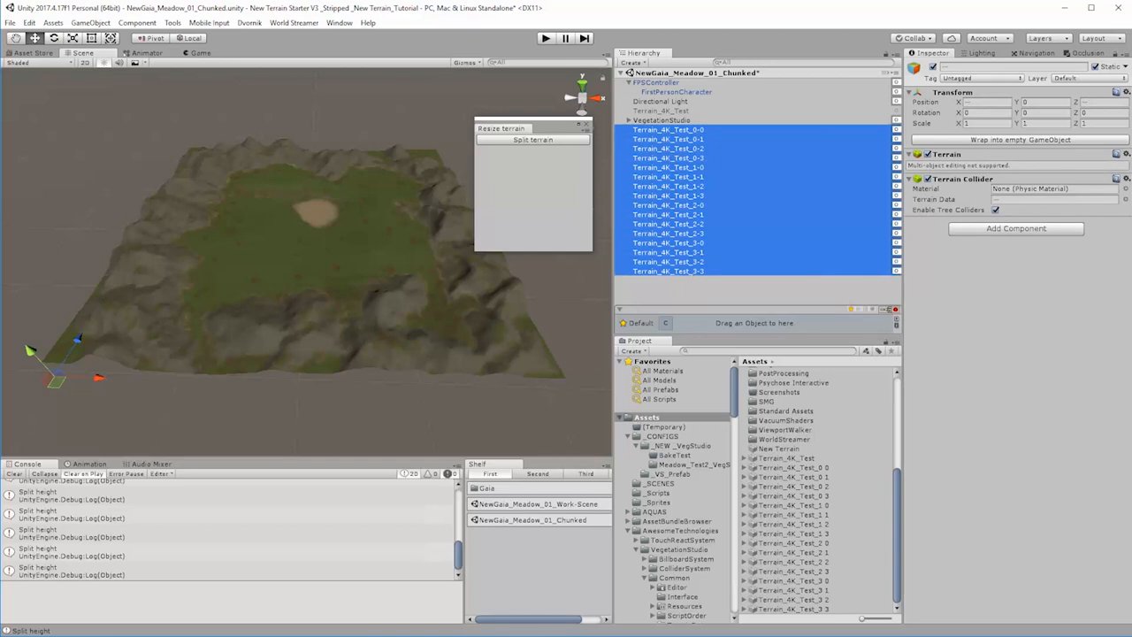
pyautogui.moveTo(1131, 152); pyautogui.dragTo(305, 92)
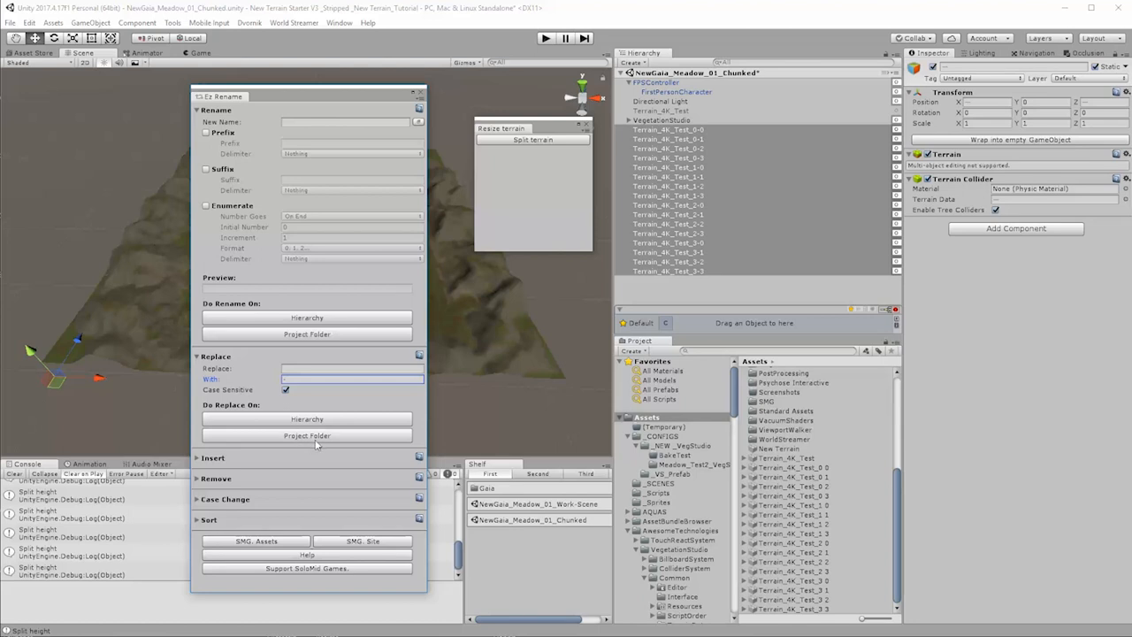
pyautogui.moveTo(352, 89); pyautogui.dragTo(1131, 131)
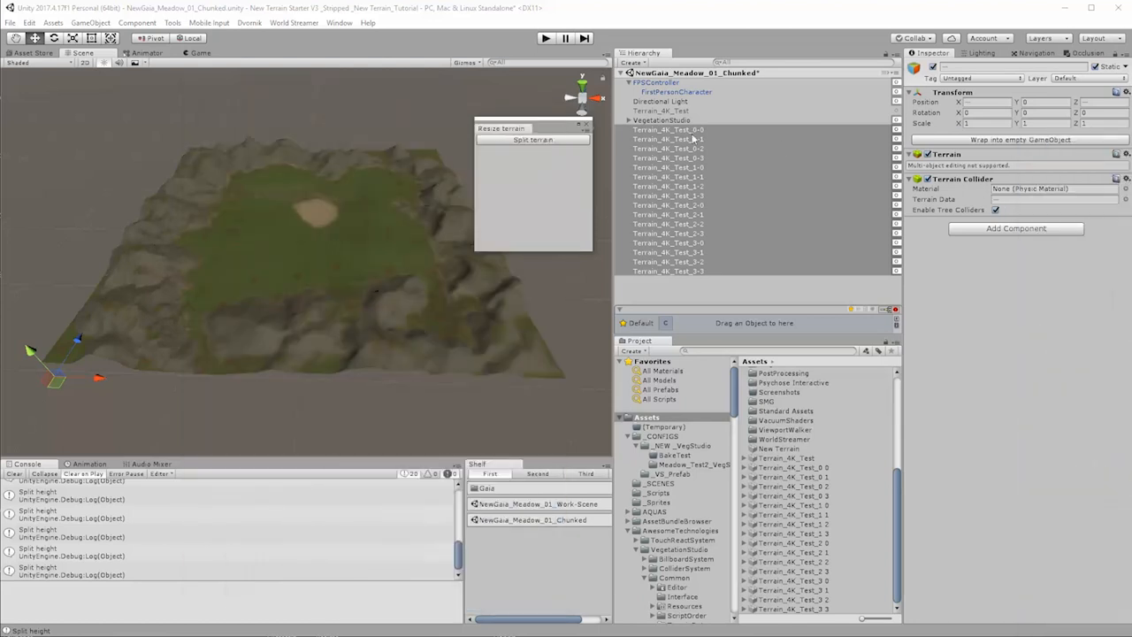
# Step: Display the terrain settings of Terrain_4K_Test_0-0, and split terrains 0-0, 0-1, 0-2 and 0-3 into four smaller terrains each with Resize terrain
pyautogui.click(687, 131)
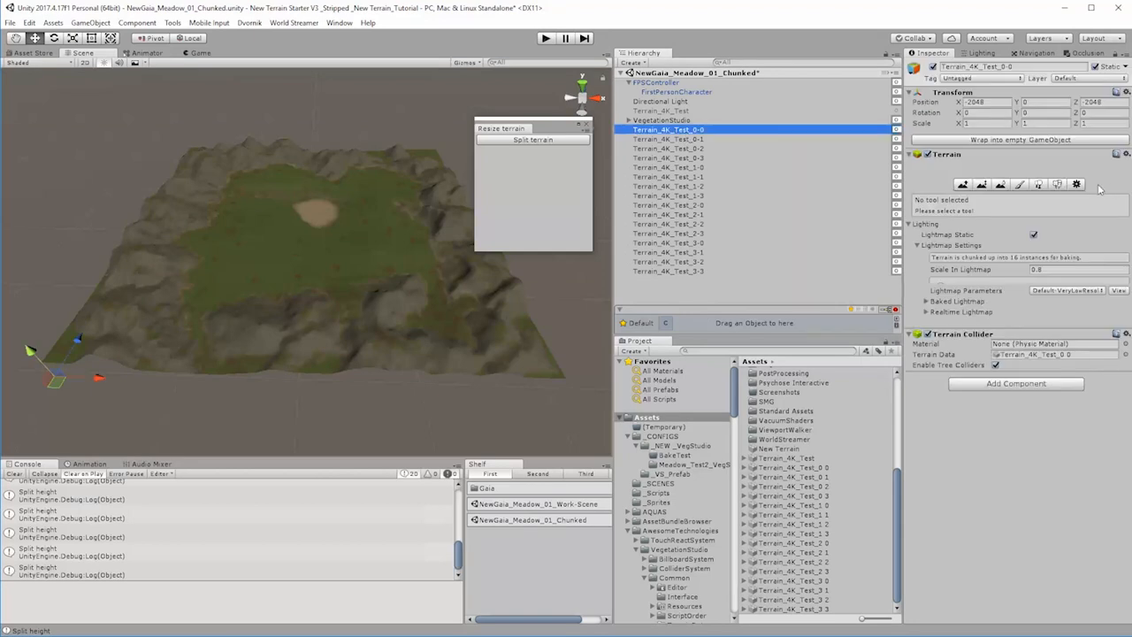
pyautogui.click(1076, 184)
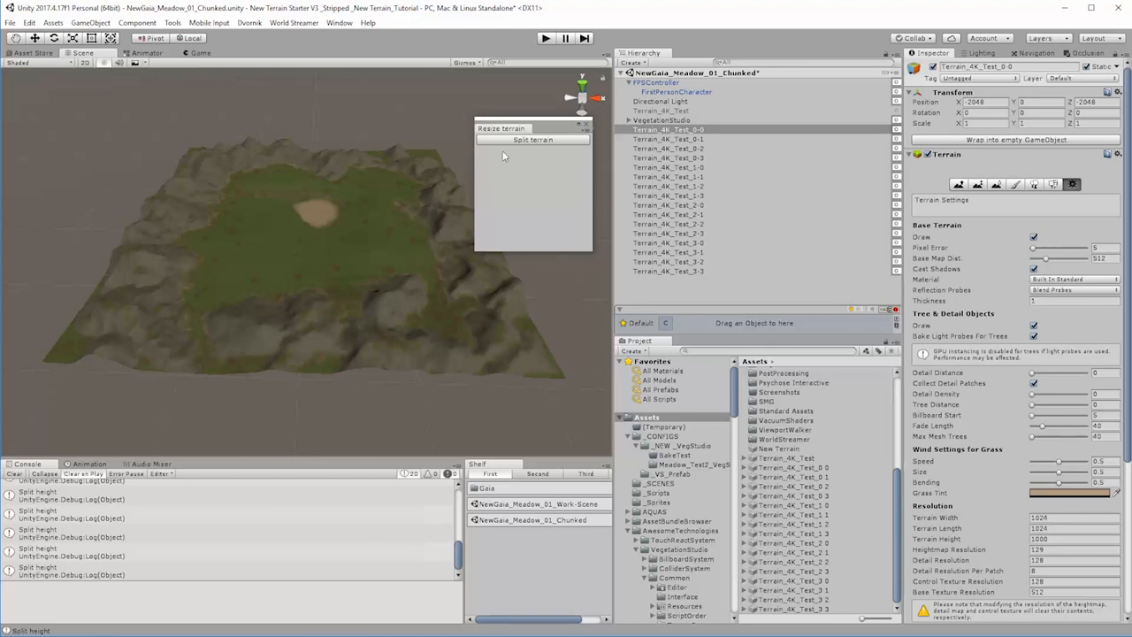
pyautogui.click(533, 141)
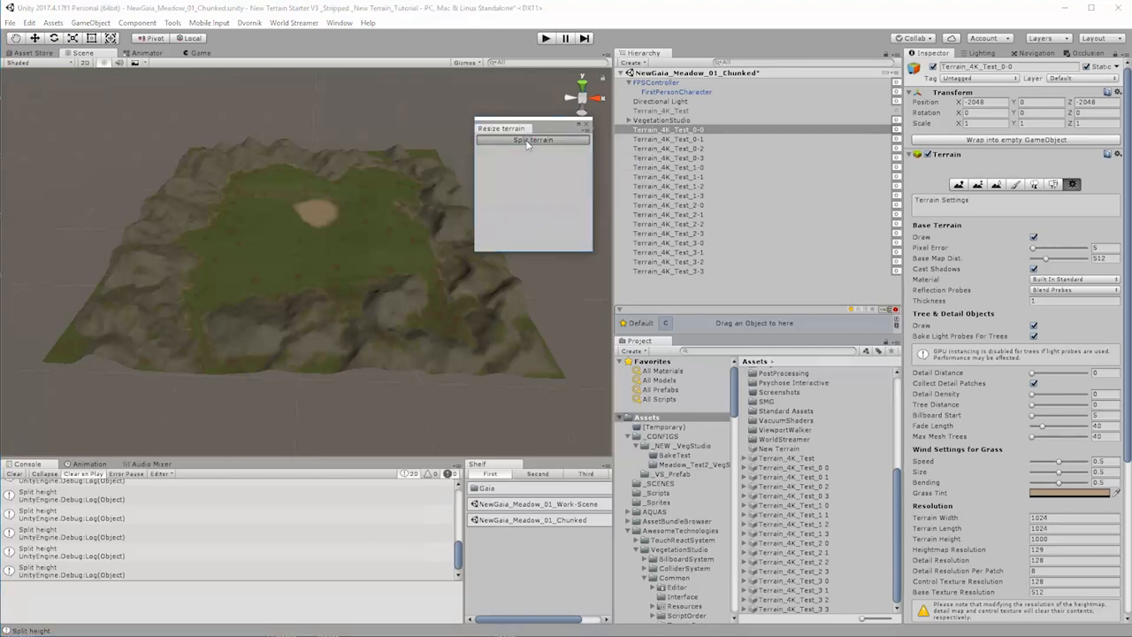
pyautogui.click(668, 139)
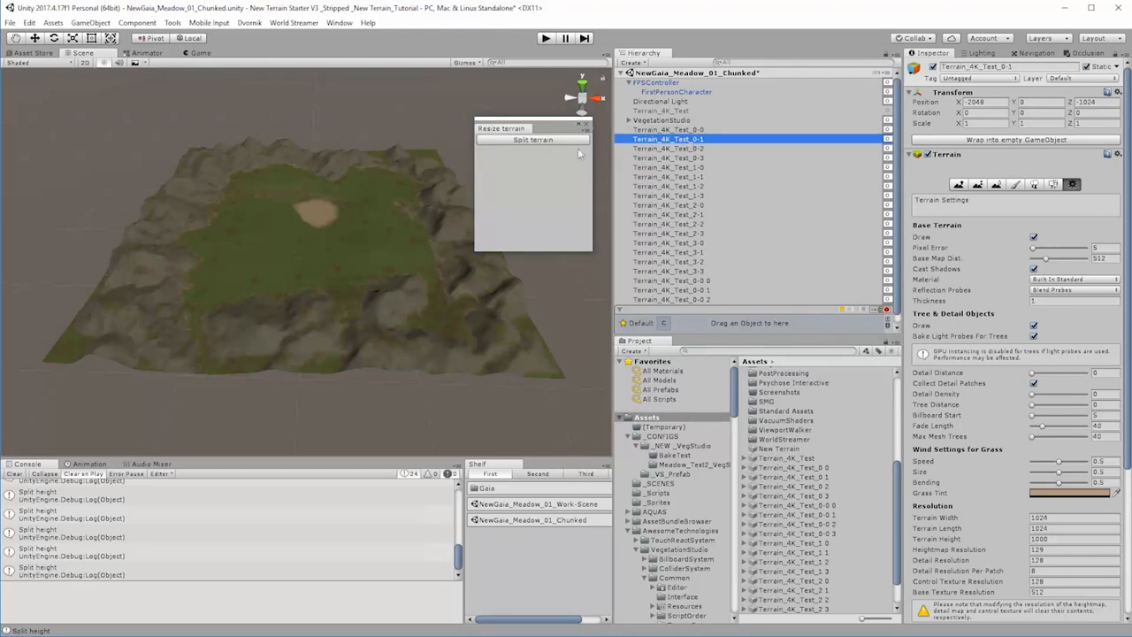
pyautogui.click(546, 140)
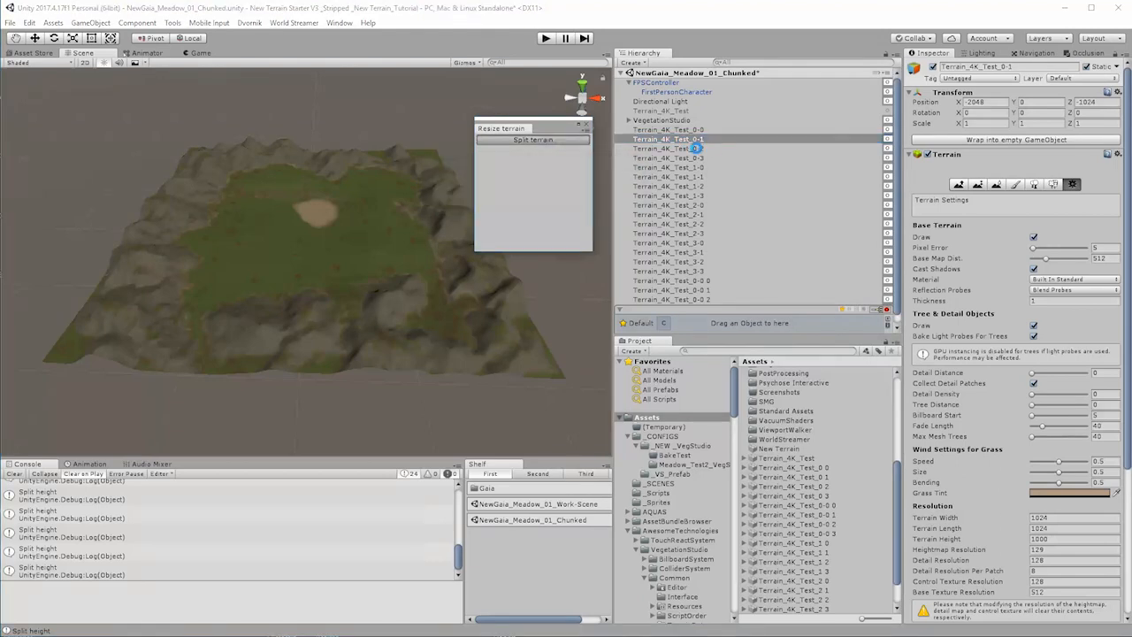
pyautogui.click(696, 150)
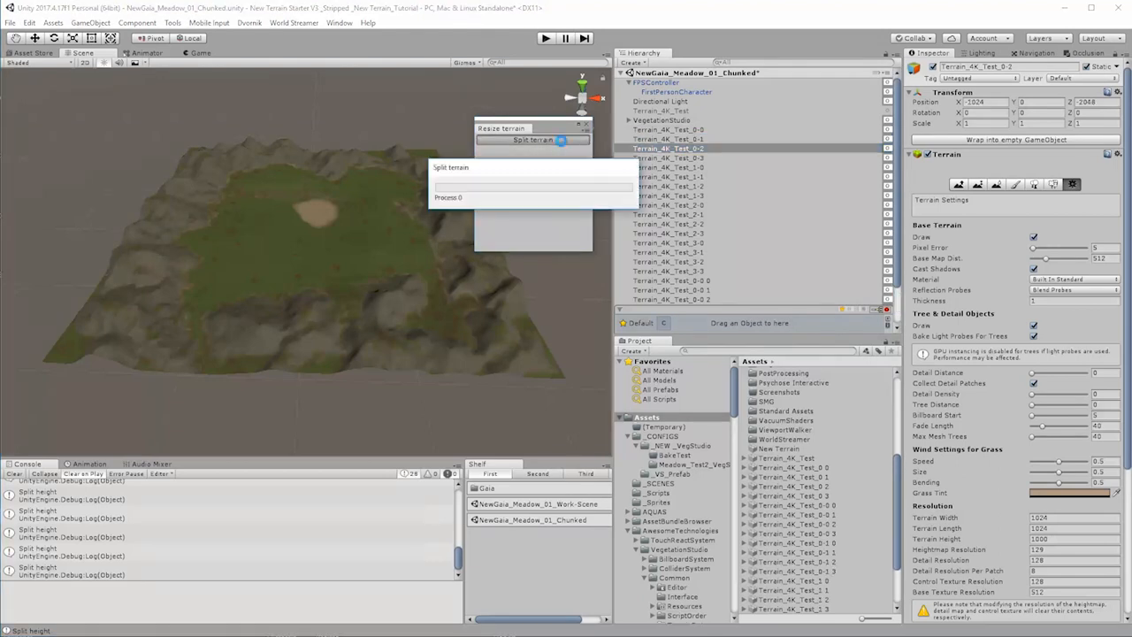
pyautogui.click(692, 160)
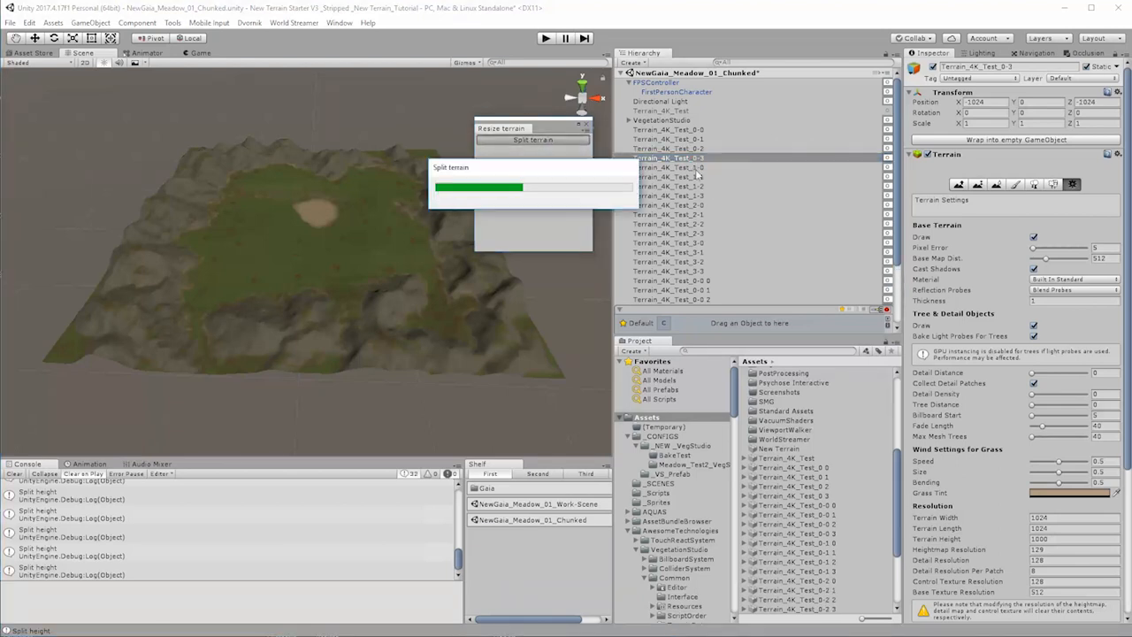
# Step: Split each of the terrains Terrain_4K_Test_1-0, 1-1, 1-2 and 1-3 into four smaller terrains with the Resize terrain tool
pyautogui.click(697, 168)
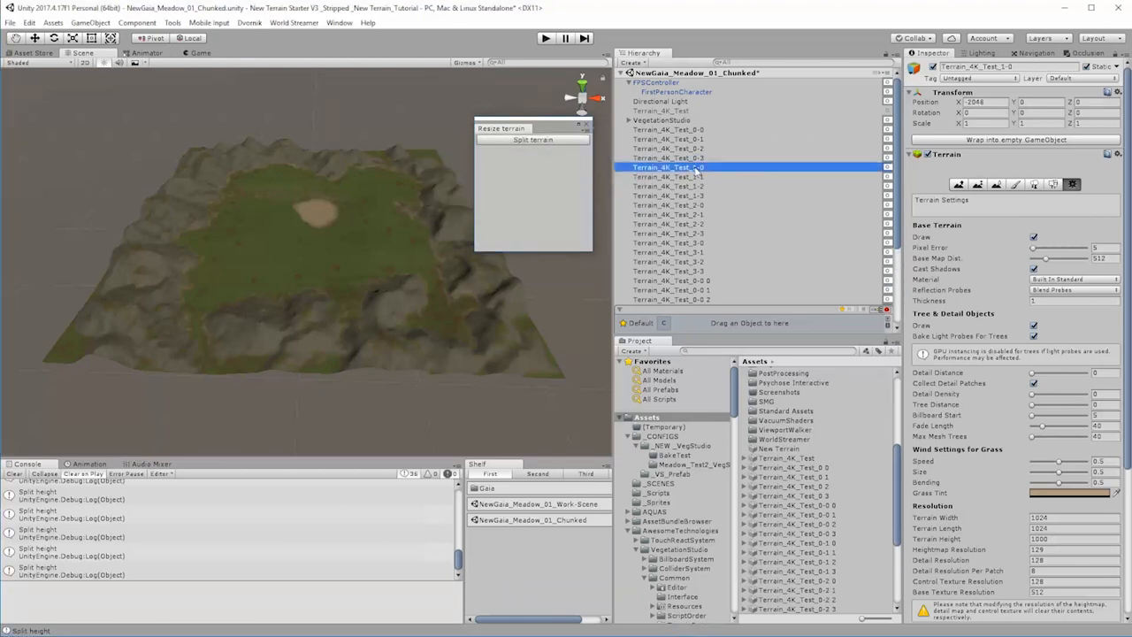
pyautogui.click(552, 139)
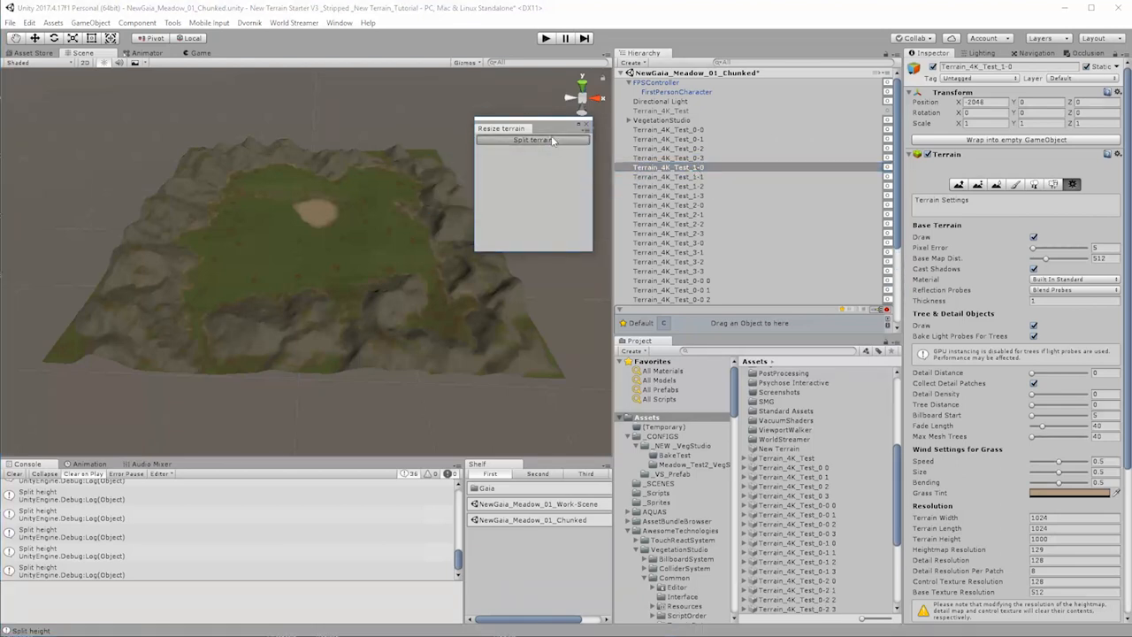
pyautogui.click(695, 177)
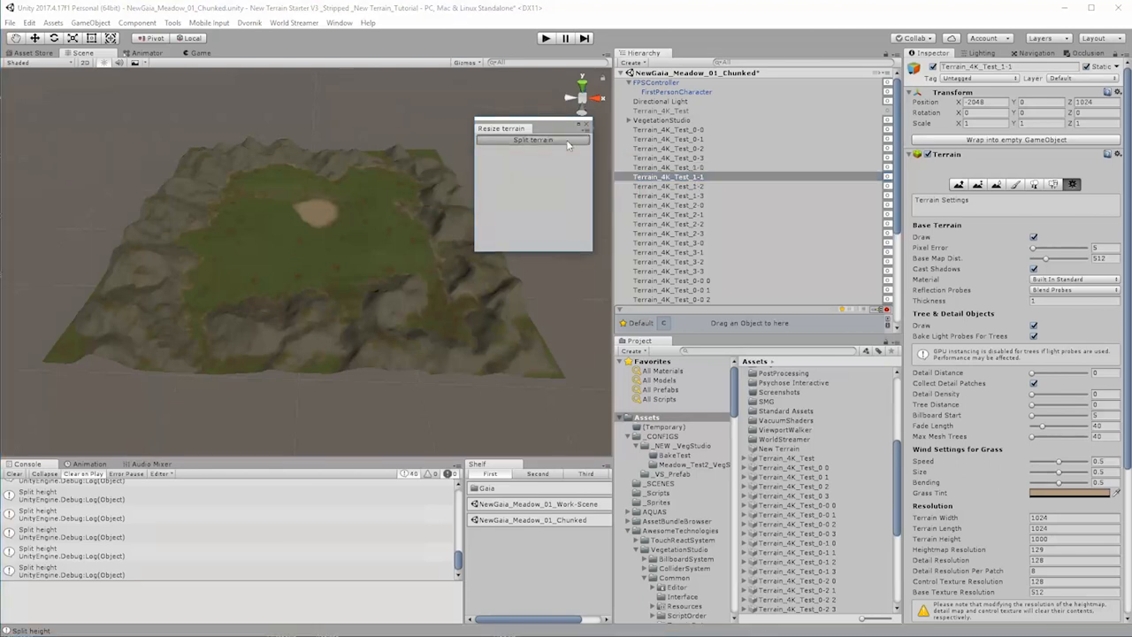
pyautogui.click(698, 187)
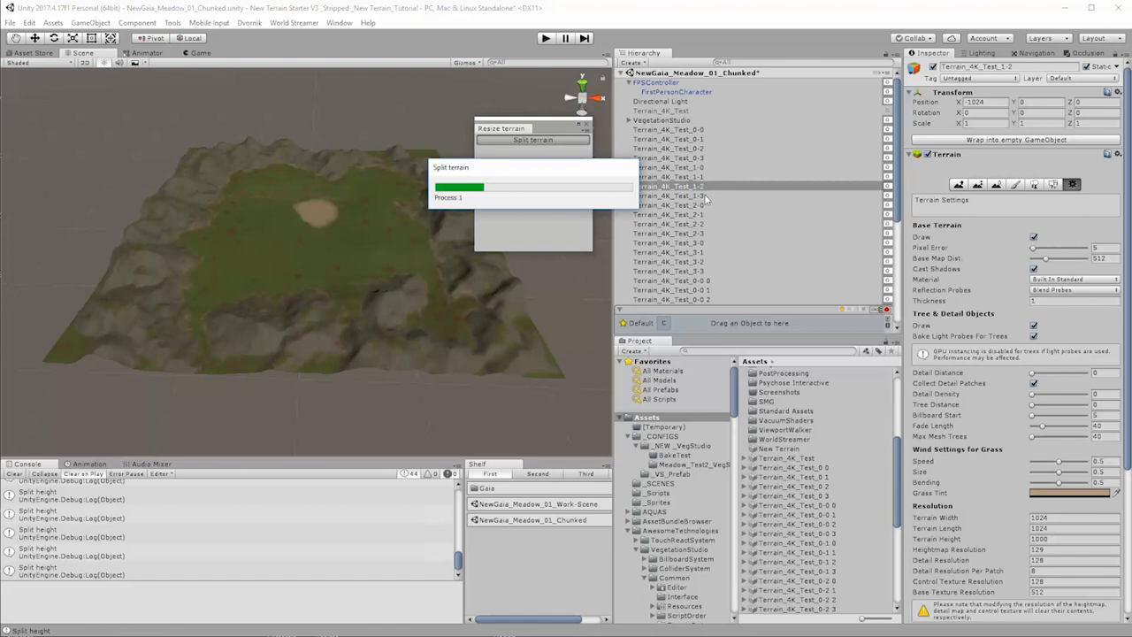
pyautogui.click(696, 196)
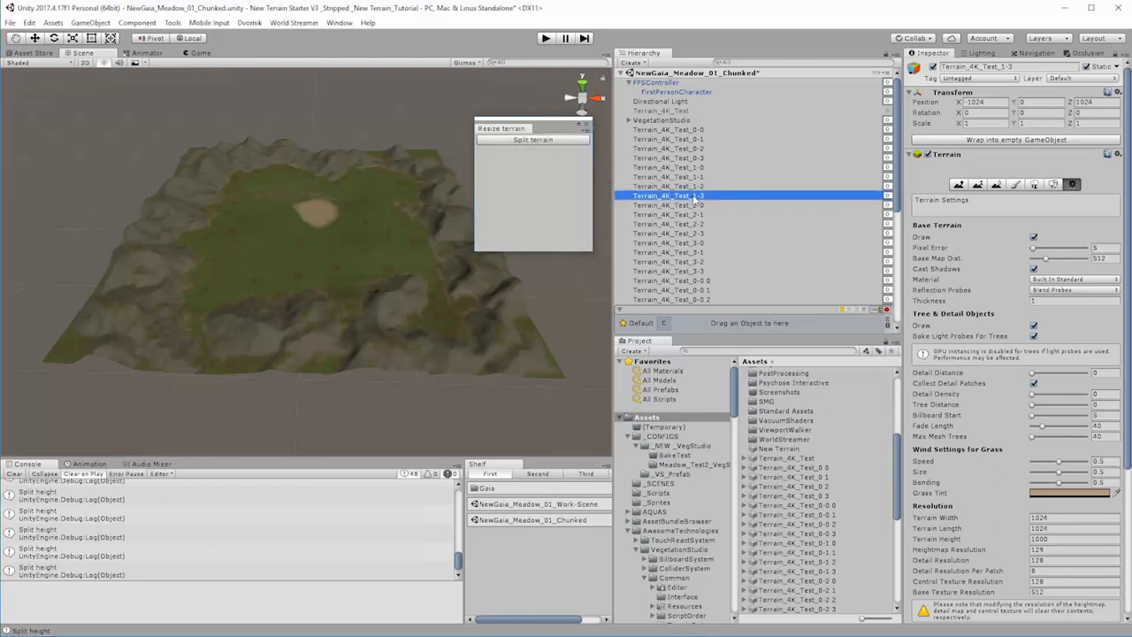
pyautogui.click(564, 141)
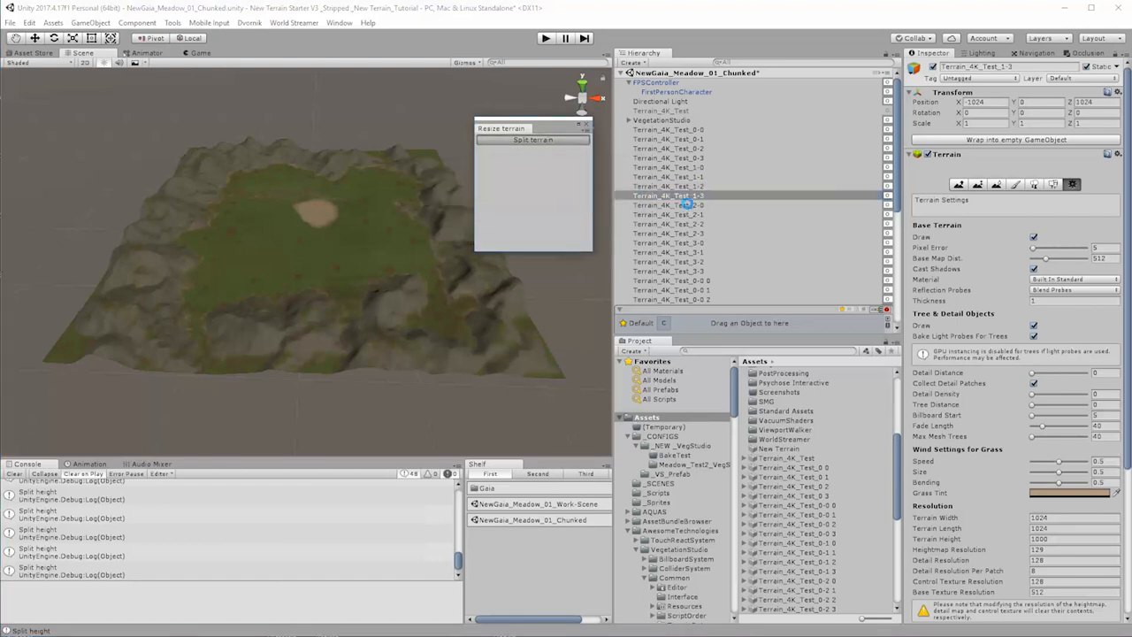
# Step: Split each of the terrains Terrain_4K_Test_2-0, 2-1, 2-2 and 2-3 into four smaller terrains with the Resize terrain tool
pyautogui.click(688, 204)
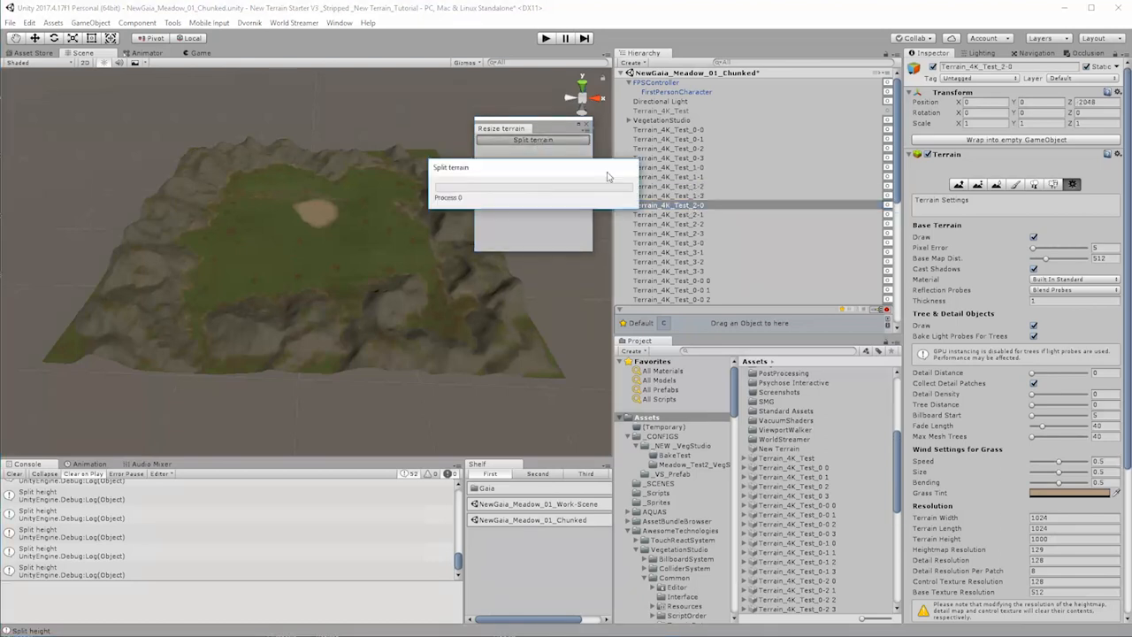
pyautogui.click(690, 215)
pyautogui.click(570, 142)
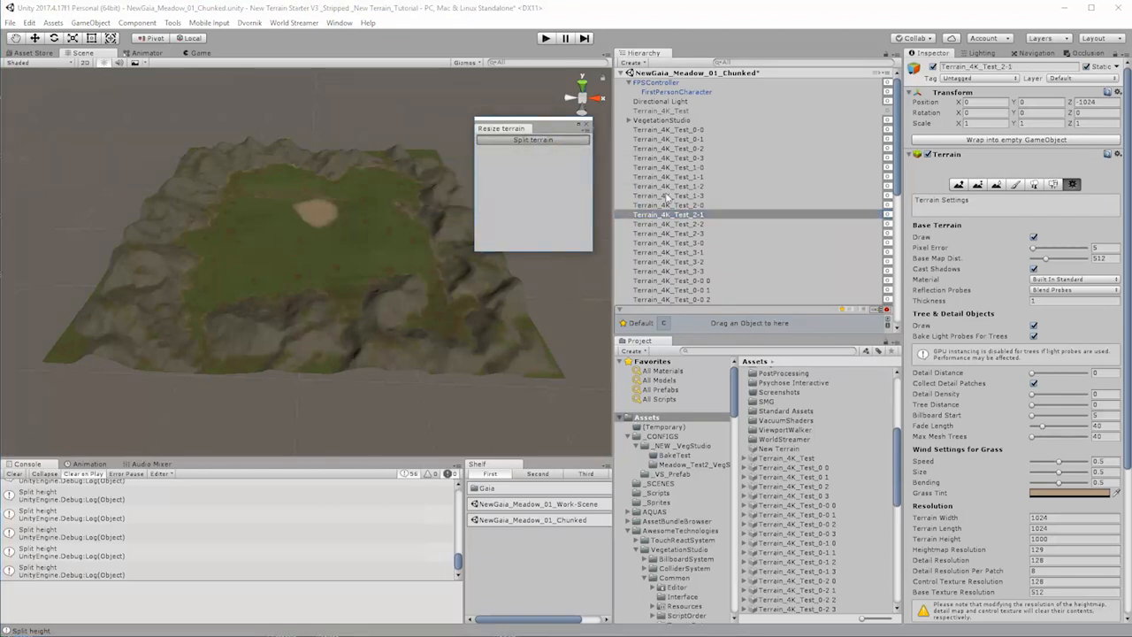
pyautogui.click(696, 225)
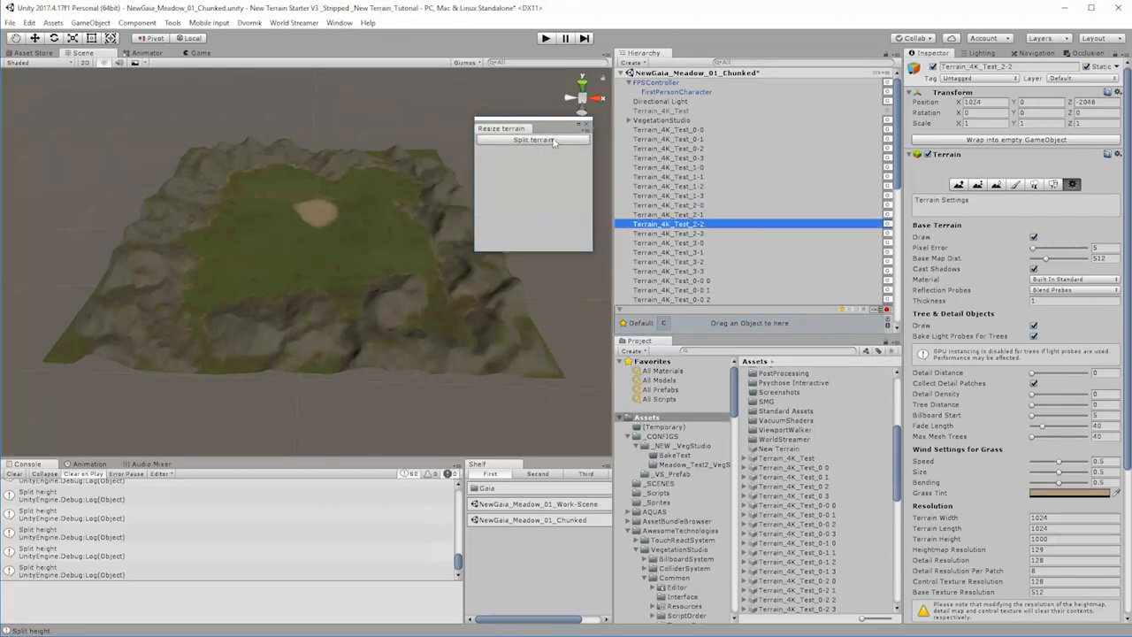
pyautogui.click(552, 141)
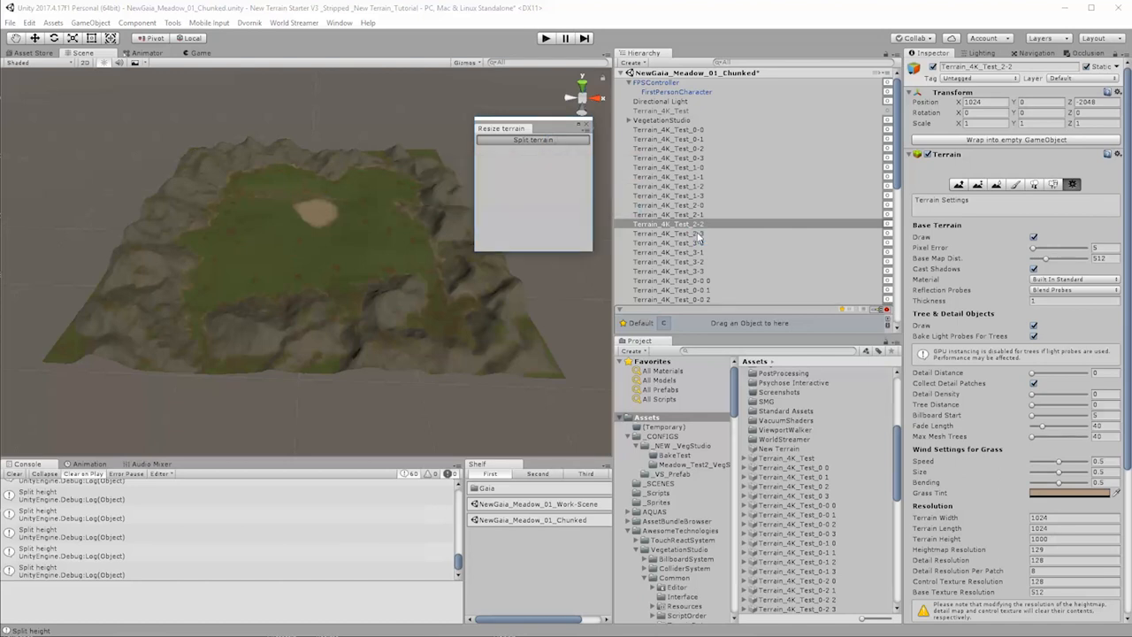
pyautogui.click(696, 233)
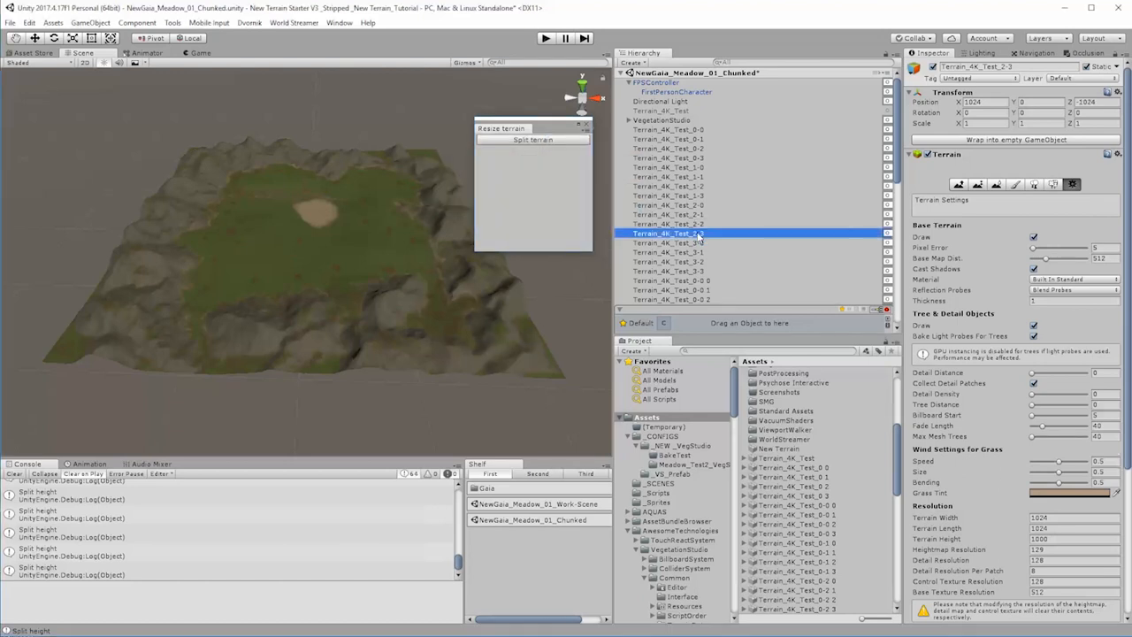
pyautogui.click(553, 140)
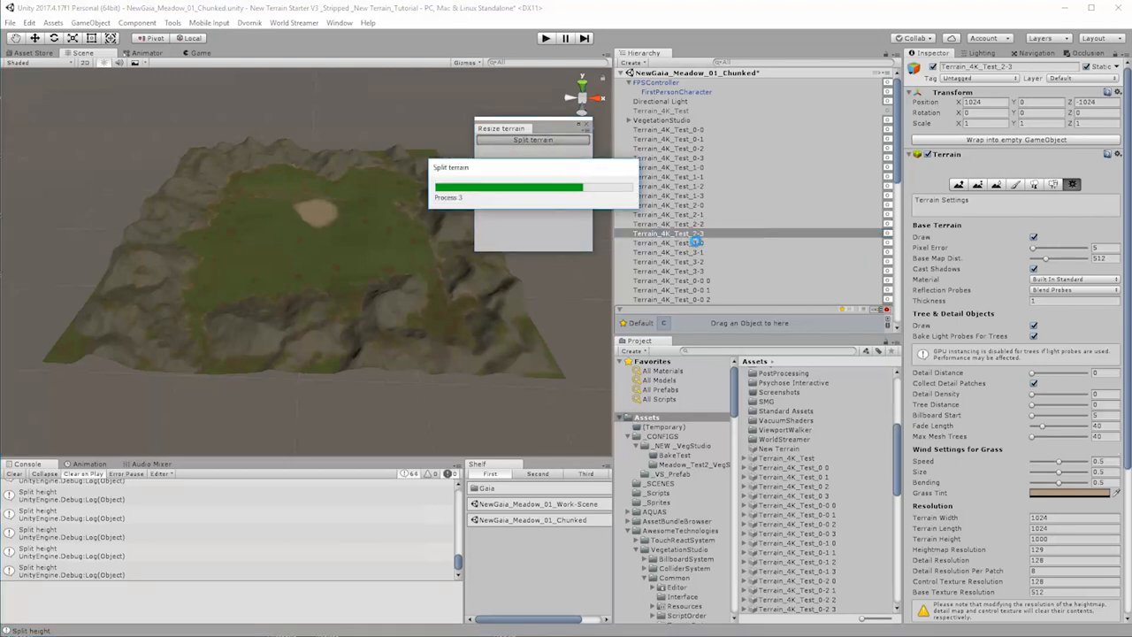
# Step: Split each of the terrains Terrain_4K_Test_3-0, 3-1, 3-2 and 3-3 into four smaller terrains with the Resize terrain tool
pyautogui.click(697, 243)
pyautogui.click(566, 140)
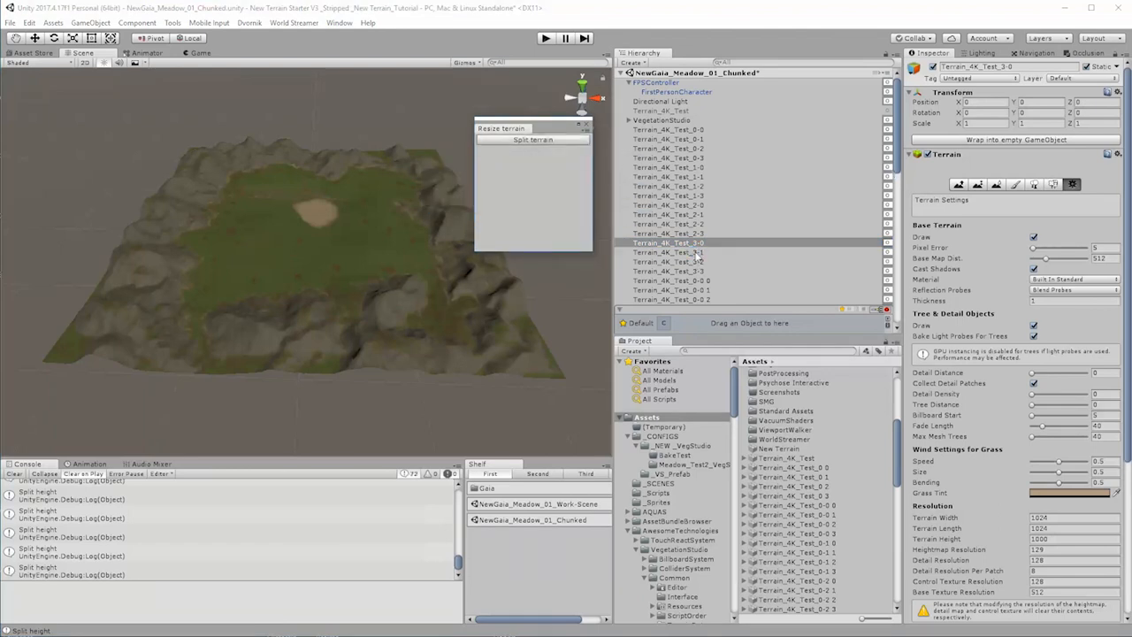
pyautogui.click(697, 253)
pyautogui.click(570, 142)
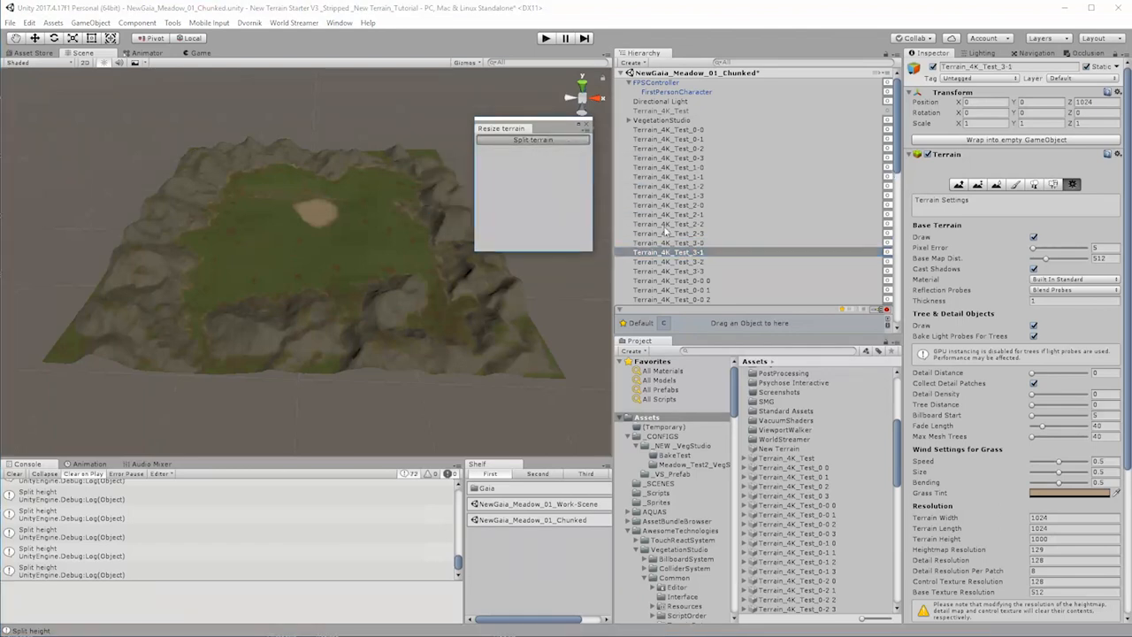
pyautogui.click(696, 262)
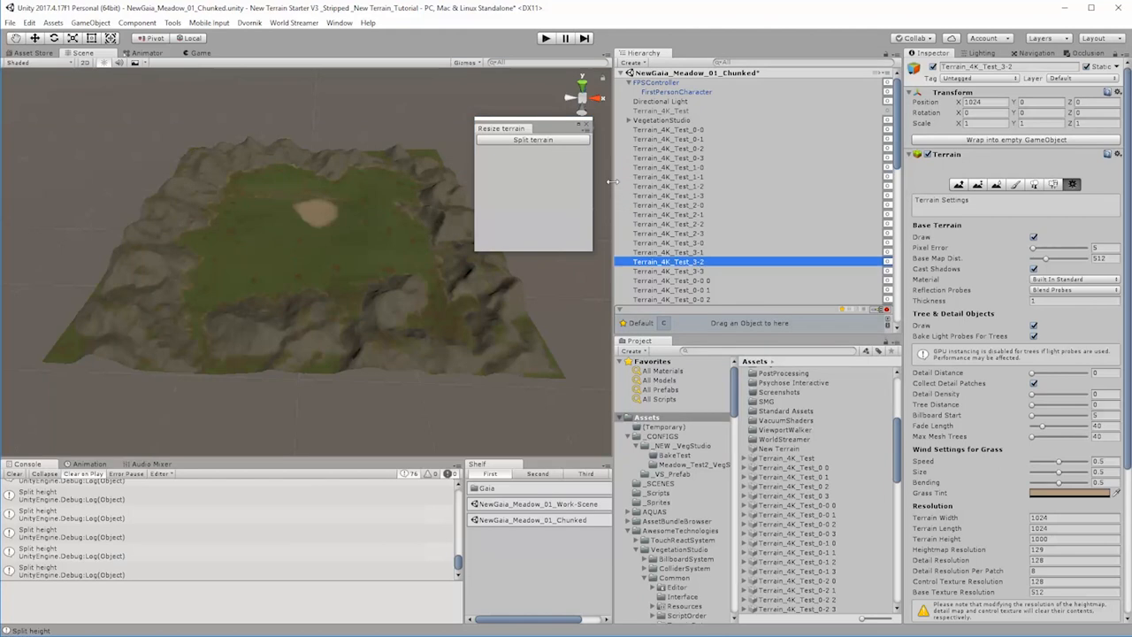
pyautogui.click(568, 142)
pyautogui.click(695, 271)
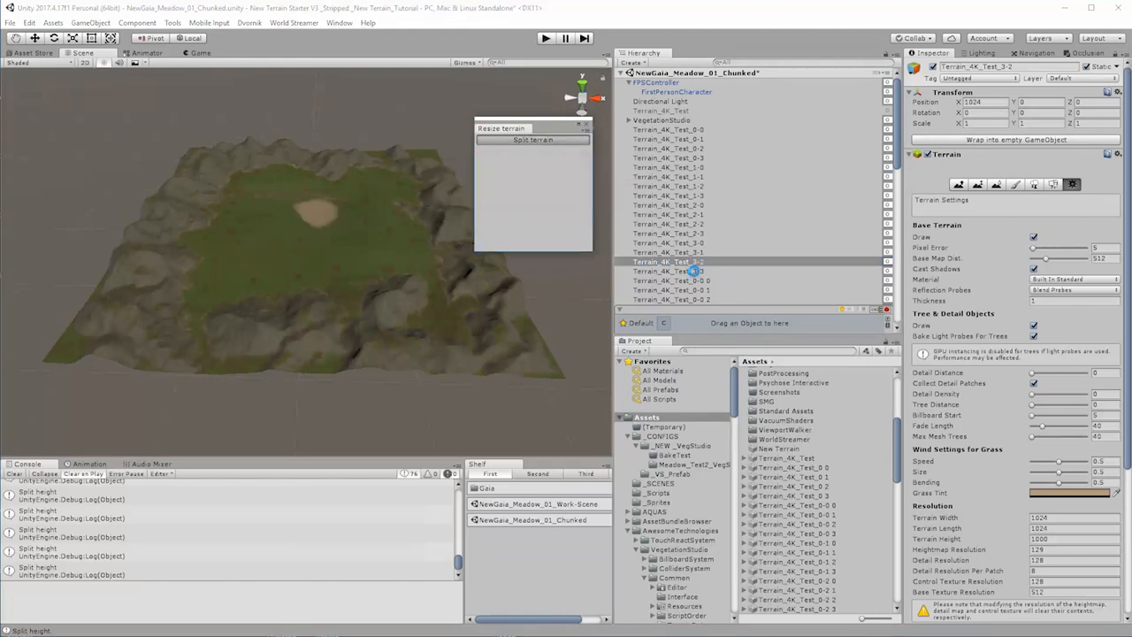
pyautogui.click(562, 141)
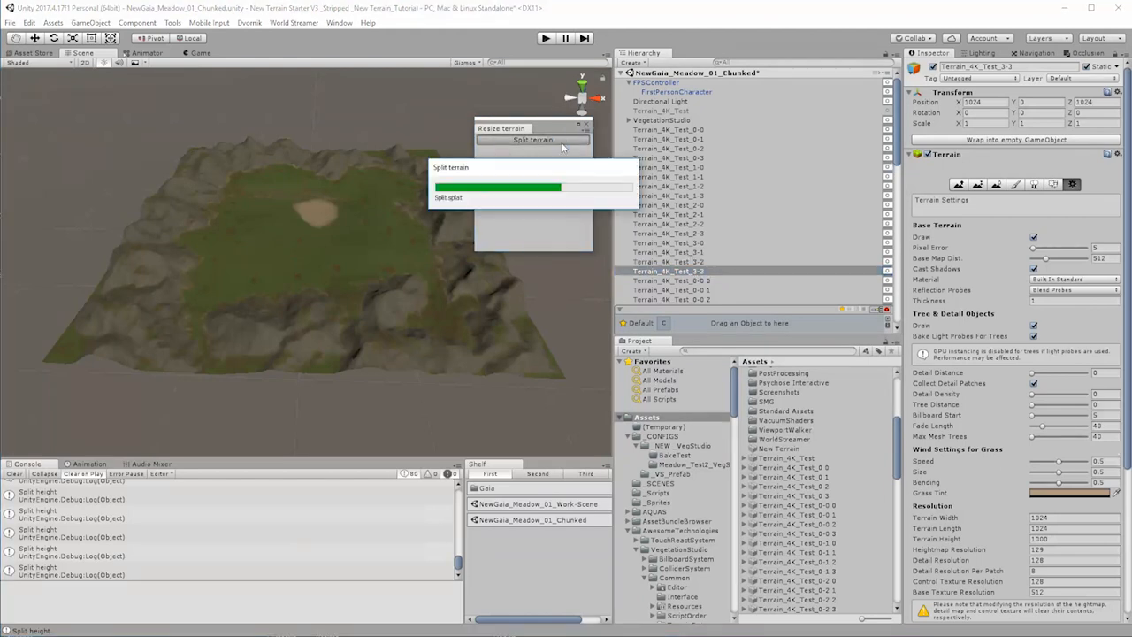
# Step: Delete the sixteen parent terrains Terrain_4K_Test_0-0 to Terrain_4K_Test_3-3 from the scene
pyautogui.keyDown('shift'); pyautogui.click(691, 130); pyautogui.keyUp('shift')
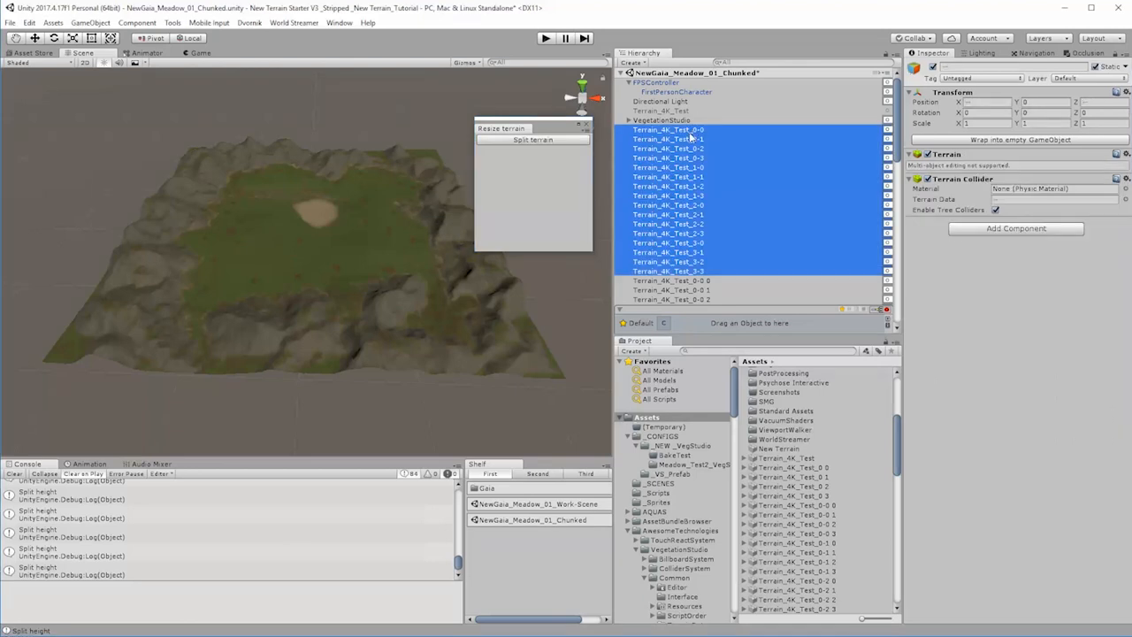
pyautogui.press('Delete')
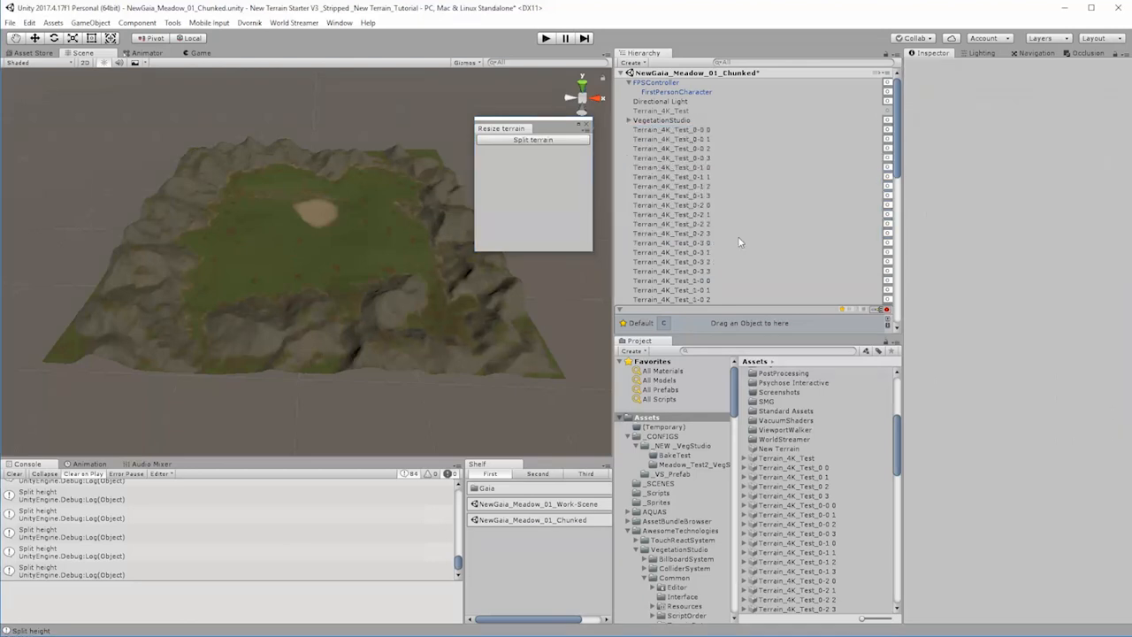
# Step: Delete the sixteen parent terrain data assets Terrain_4K_Test_0 0 to Terrain_4K_Test_3 3 from the project's Assets folder
pyautogui.click(822, 470)
pyautogui.scroll(-2, 823, 473)
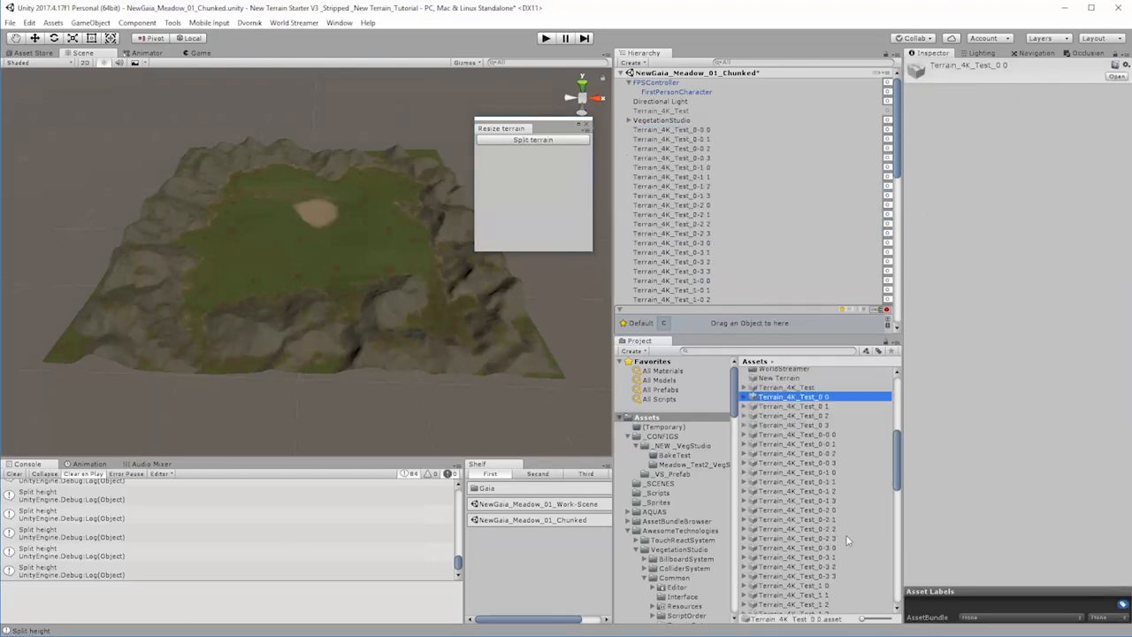
pyautogui.keyDown('shift'); pyautogui.click(820, 425); pyautogui.keyUp('shift')
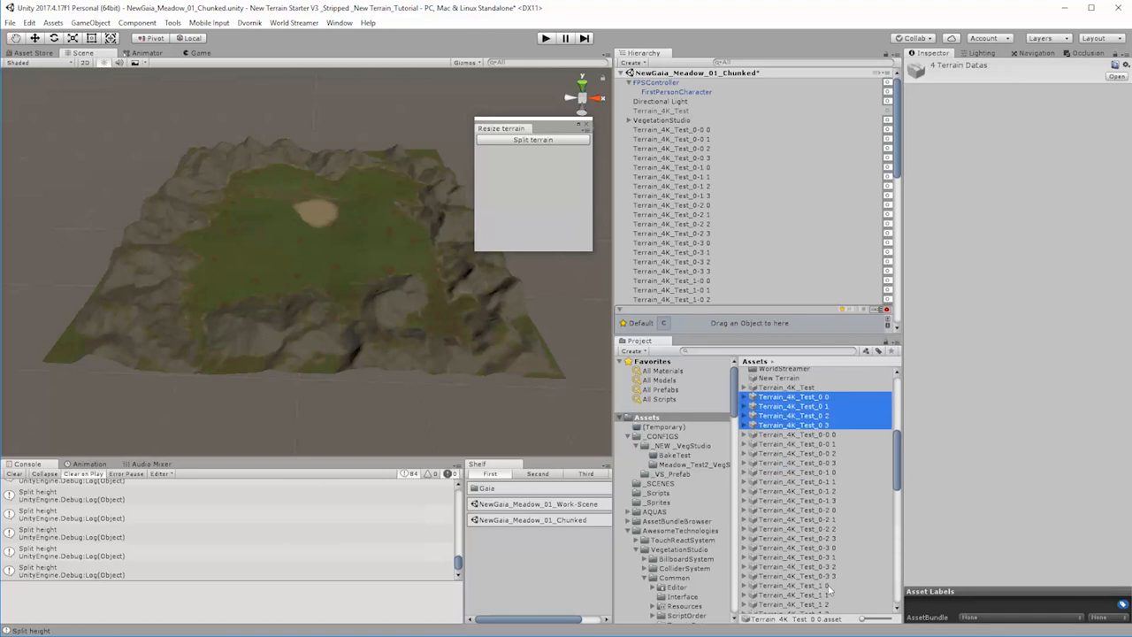
pyautogui.keyDown('ctrl'); pyautogui.click(821, 585); pyautogui.keyUp('ctrl')
pyautogui.scroll(-4, 831, 593)
pyautogui.keyDown('ctrl'); pyautogui.click(823, 454); pyautogui.keyUp('ctrl')
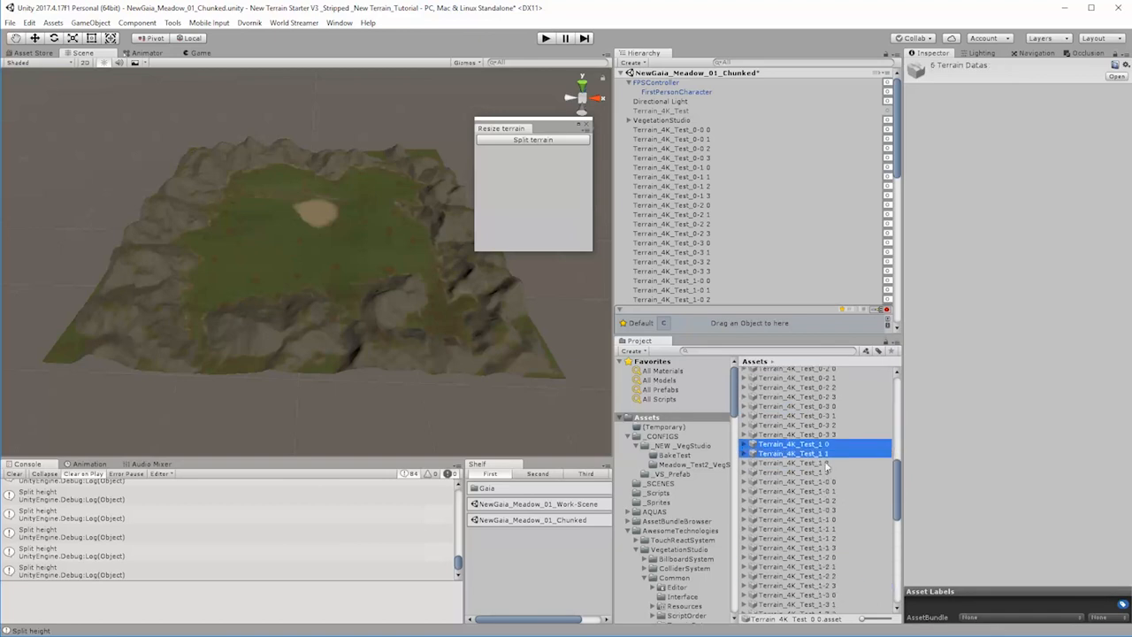
pyautogui.keyDown('ctrl'); pyautogui.click(825, 463); pyautogui.keyUp('ctrl')
pyautogui.keyDown('ctrl'); pyautogui.click(829, 473); pyautogui.keyUp('ctrl')
pyautogui.scroll(-3, 844, 584)
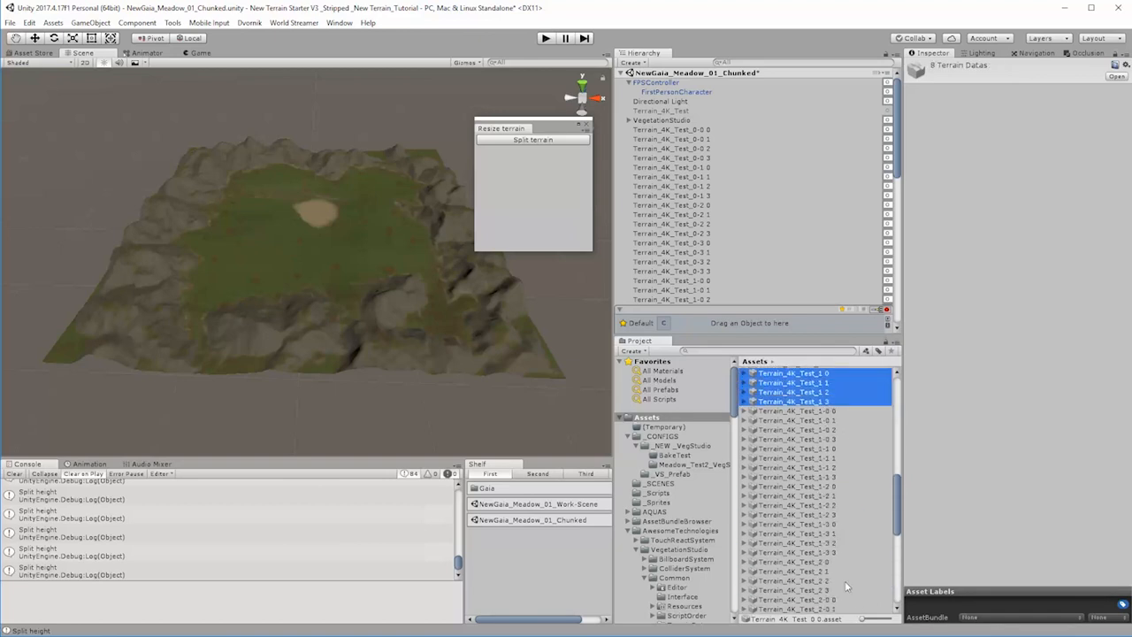
pyautogui.keyDown('ctrl'); pyautogui.click(822, 563); pyautogui.keyUp('ctrl')
pyautogui.keyDown('ctrl'); pyautogui.click(825, 572); pyautogui.keyUp('ctrl')
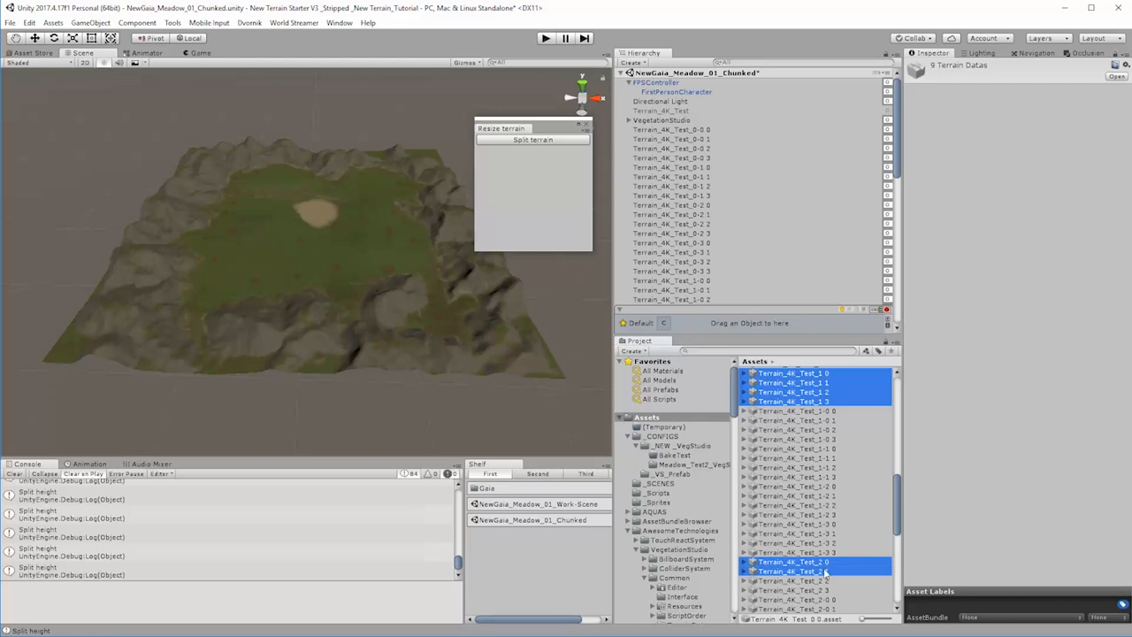
pyautogui.keyDown('ctrl'); pyautogui.click(828, 582); pyautogui.keyUp('ctrl')
pyautogui.keyDown('ctrl'); pyautogui.click(826, 590); pyautogui.keyUp('ctrl')
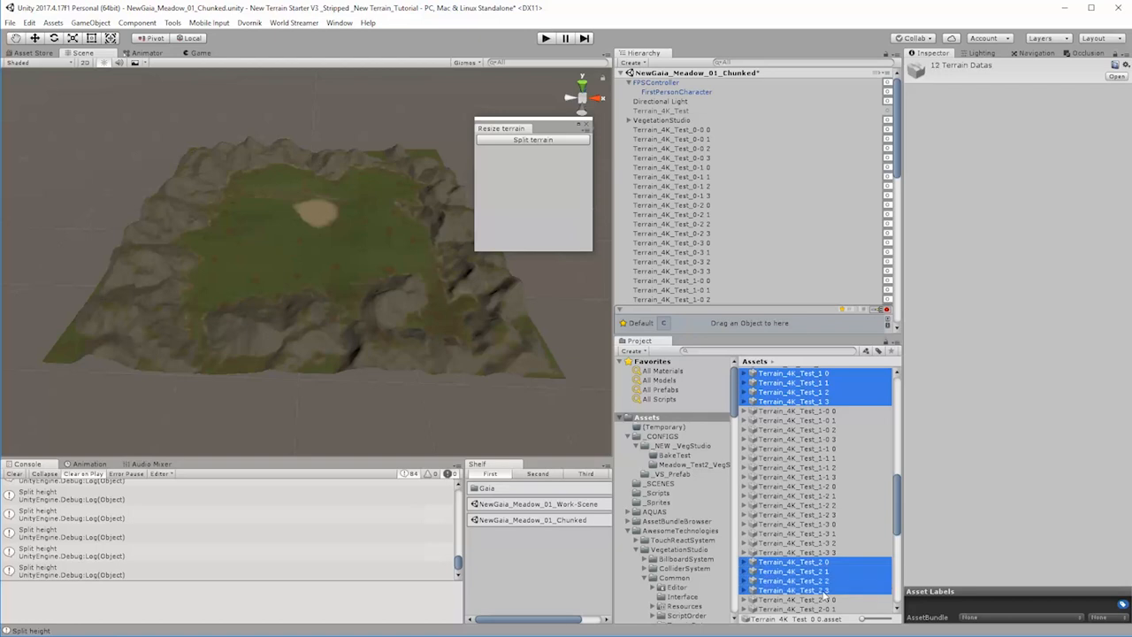
pyautogui.scroll(-6, 848, 593)
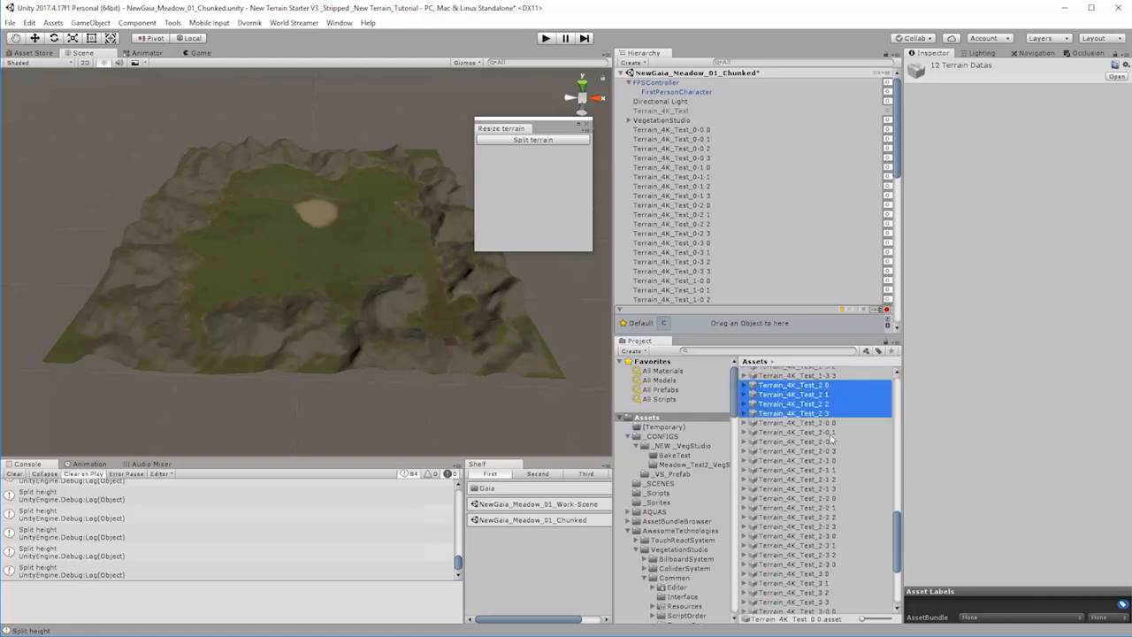
pyautogui.keyDown('ctrl'); pyautogui.click(825, 574); pyautogui.keyUp('ctrl')
pyautogui.scroll(-5, 839, 604)
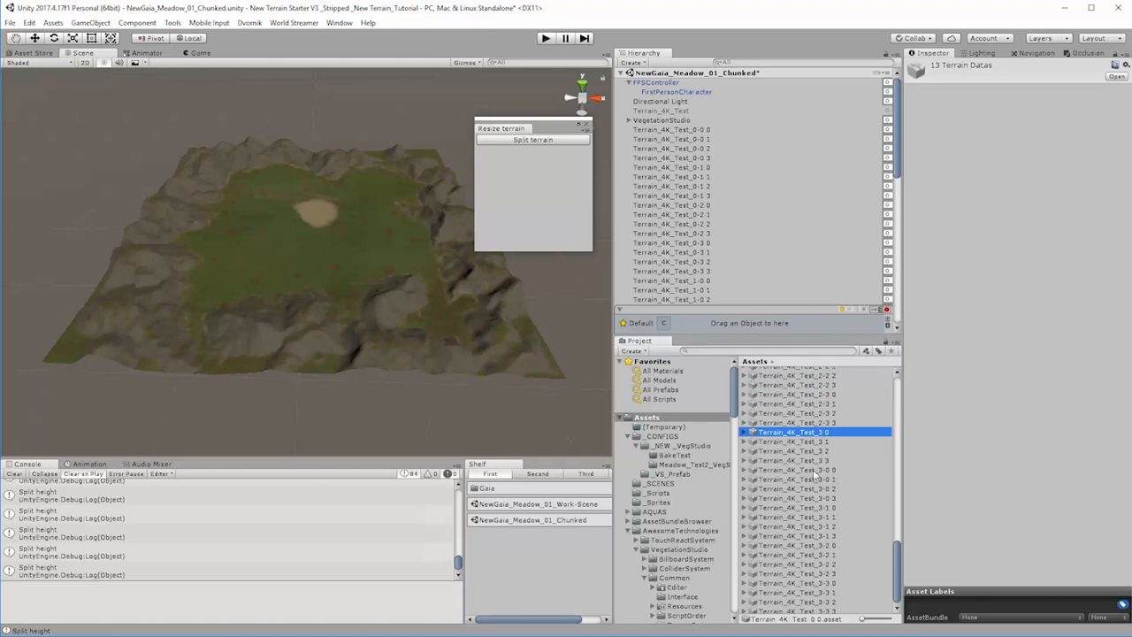
pyautogui.keyDown('ctrl'); pyautogui.click(822, 442); pyautogui.keyUp('ctrl')
pyautogui.keyDown('ctrl'); pyautogui.click(825, 452); pyautogui.keyUp('ctrl')
pyautogui.keyDown('ctrl'); pyautogui.click(823, 461); pyautogui.keyUp('ctrl')
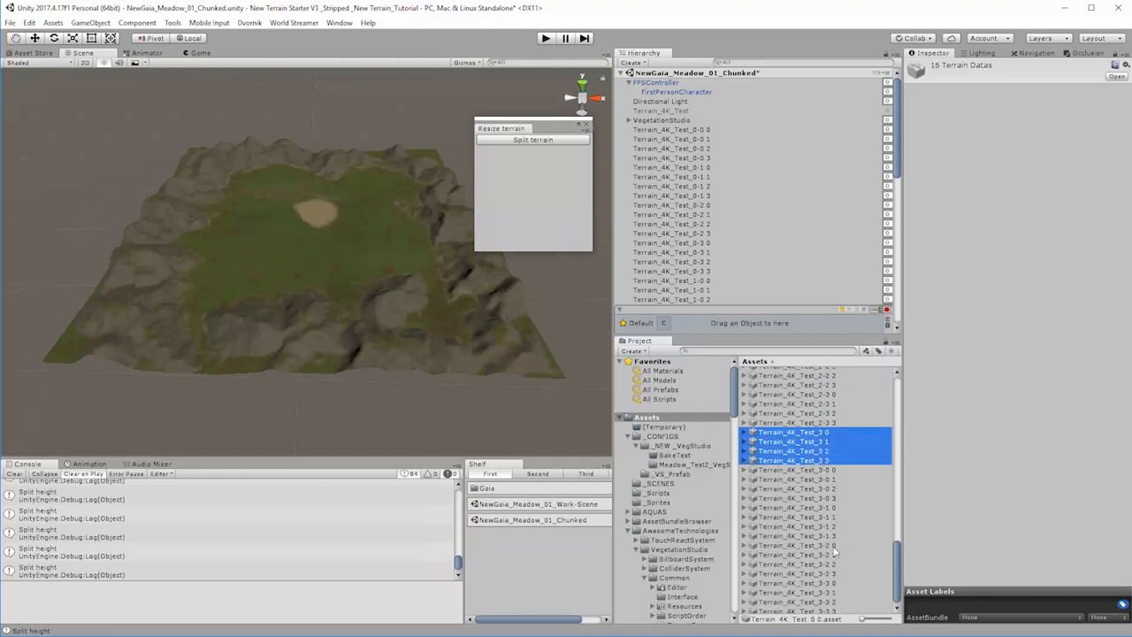
pyautogui.scroll(-1, 837, 553)
pyautogui.scroll(15, 825, 533)
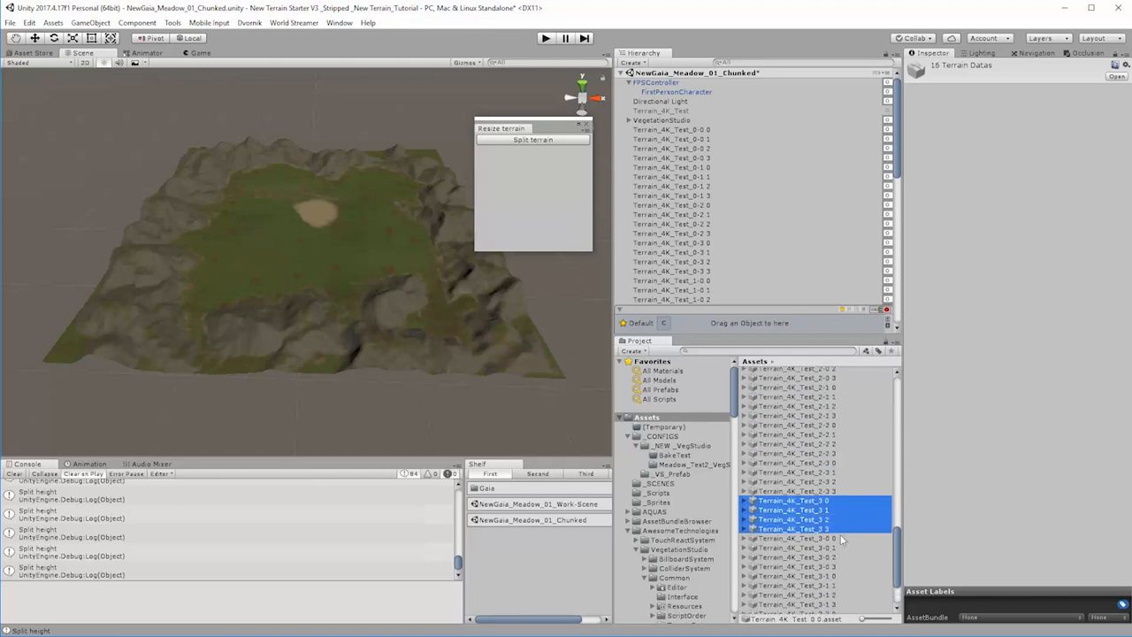
pyautogui.scroll(-5, 845, 546)
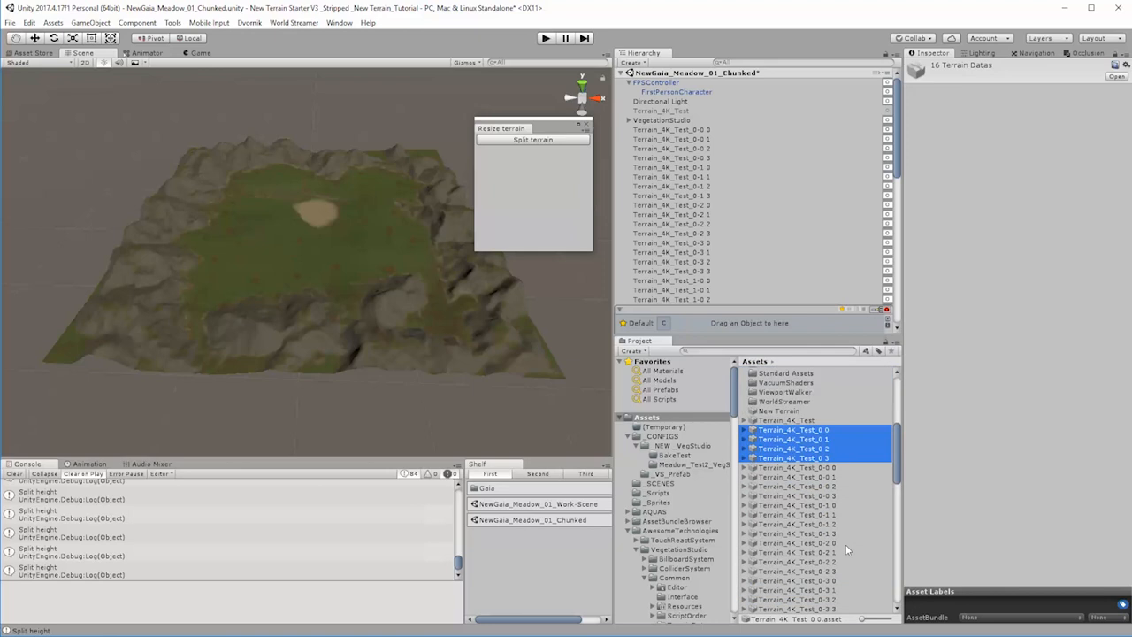
pyautogui.scroll(2, 853, 569)
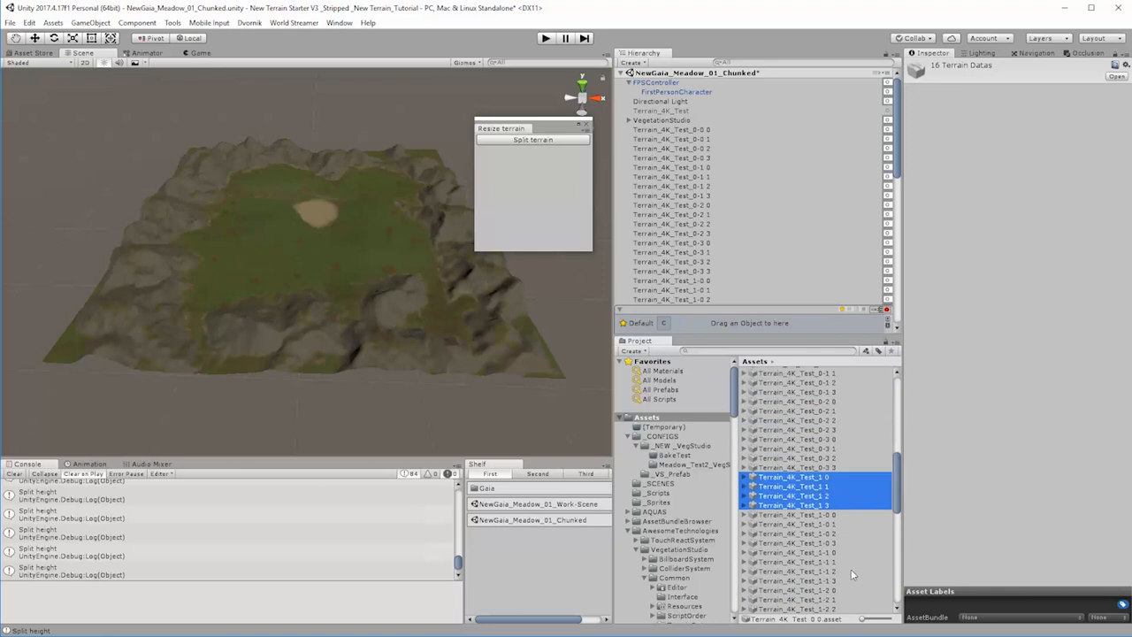
pyautogui.scroll(4, 852, 564)
pyautogui.scroll(-7, 846, 547)
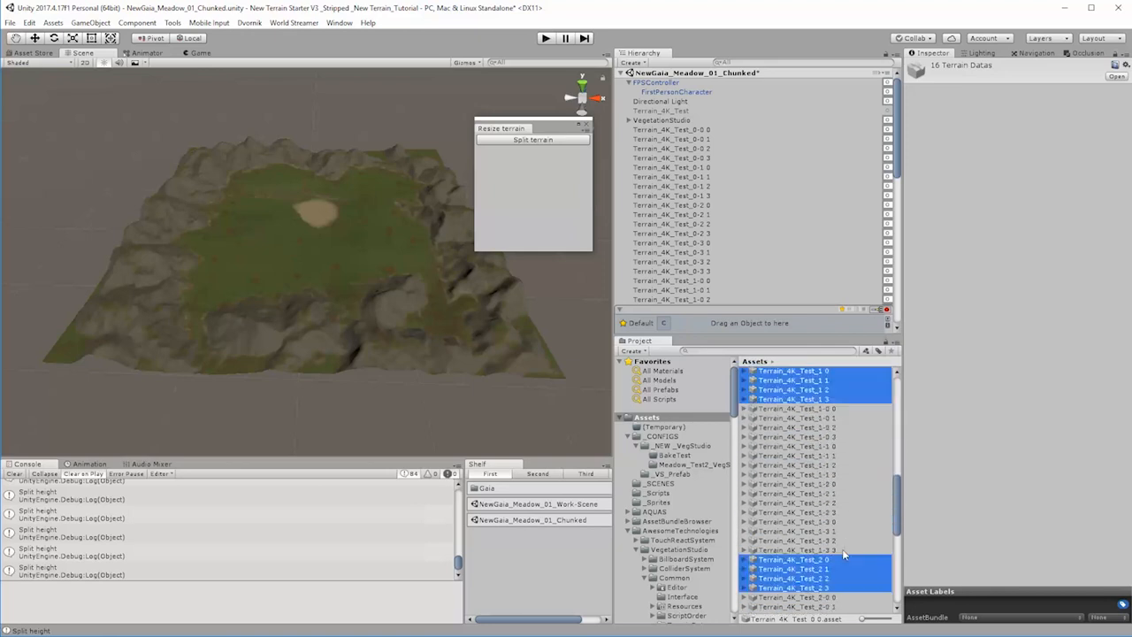
pyautogui.scroll(-9, 840, 549)
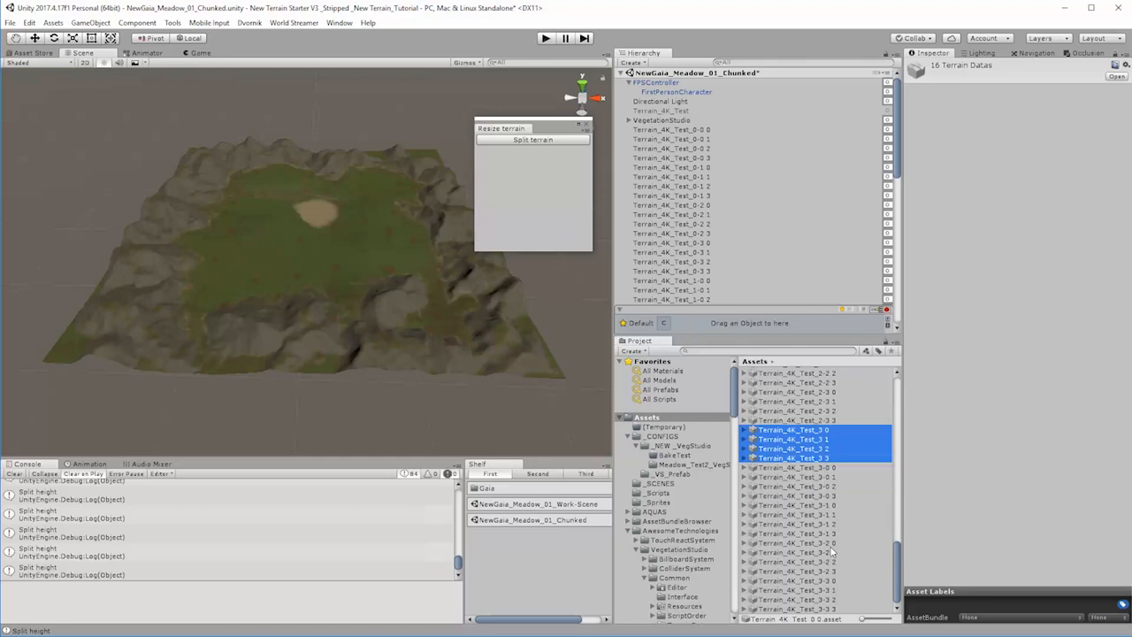
pyautogui.press('Delete')
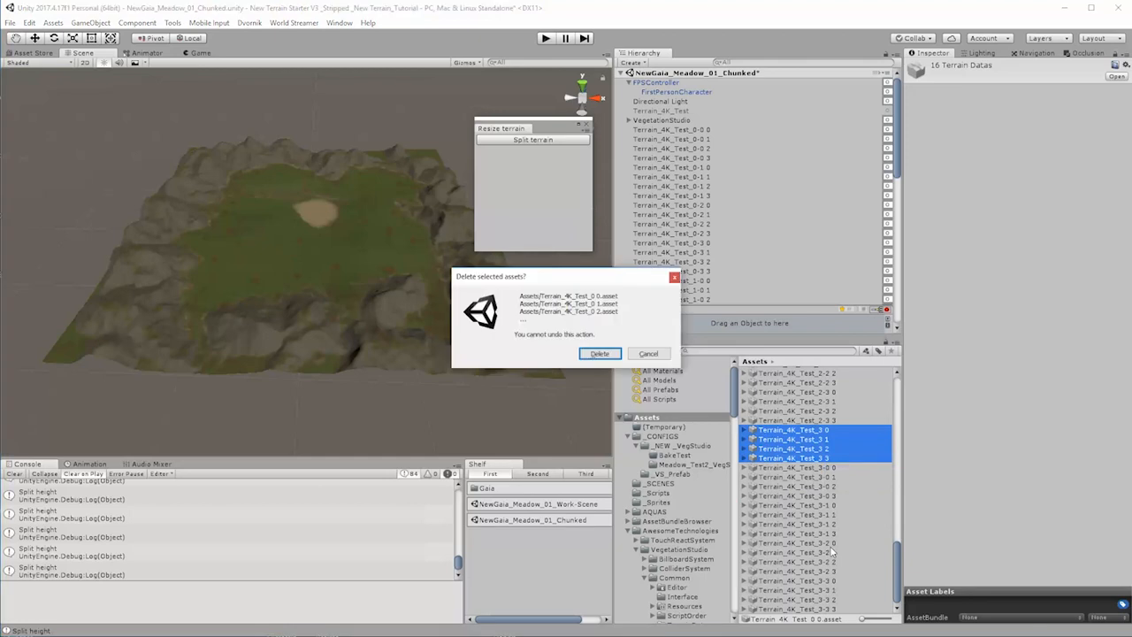
pyautogui.click(598, 352)
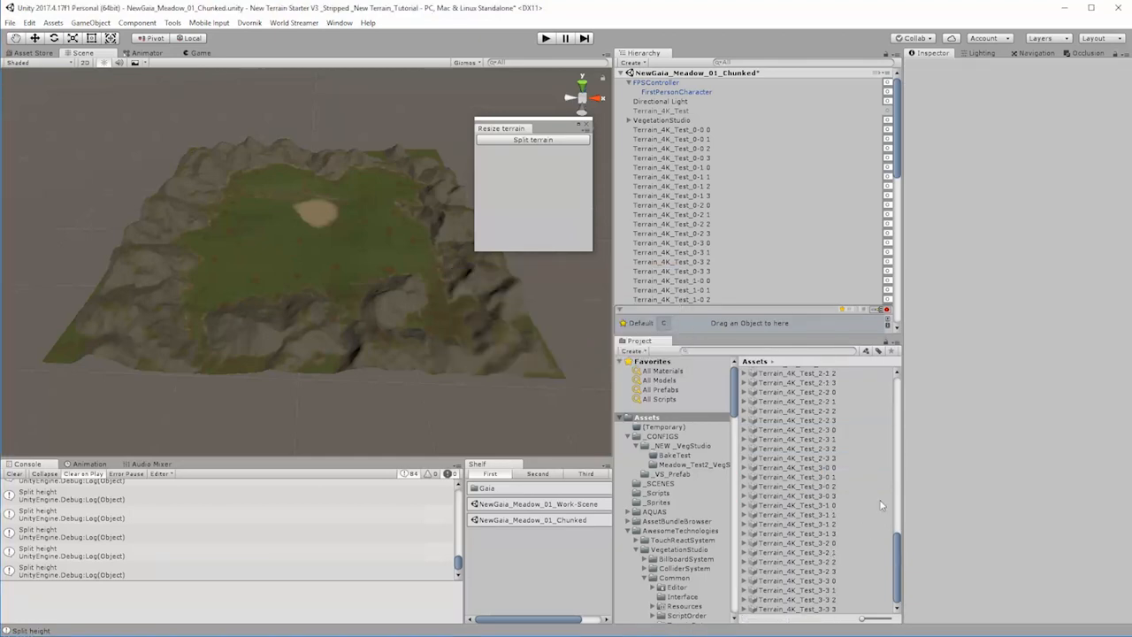
pyautogui.scroll(15, 881, 506)
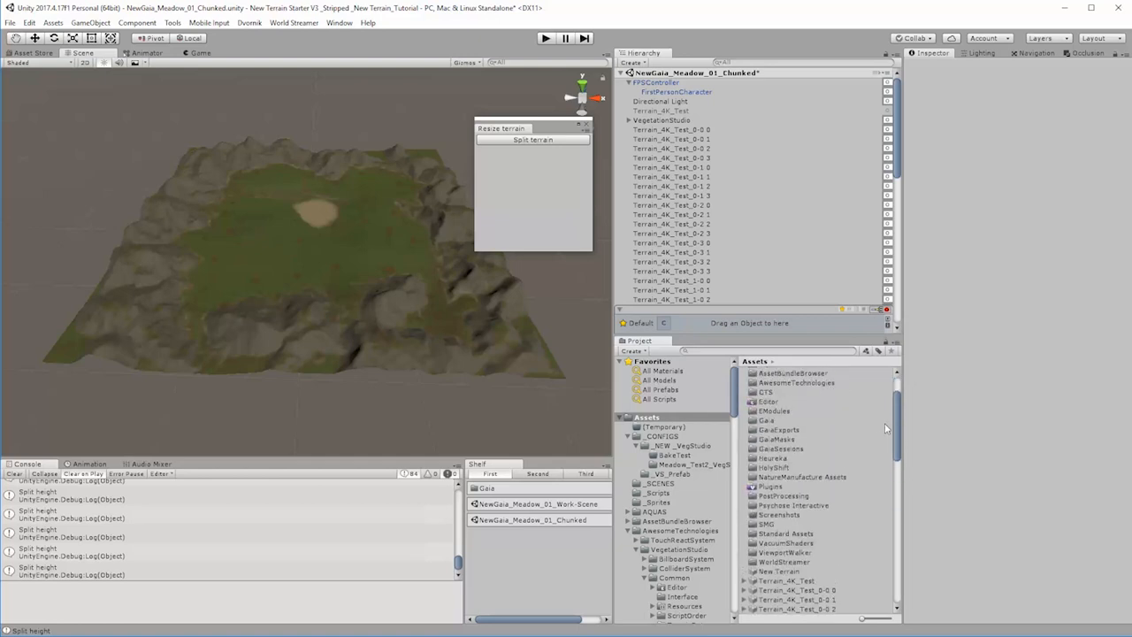
# Step: Select all chunk terrains in the scene from Terrain_4K_Test_0-0 0 to Terrain_4K_Test_3-3 3
pyautogui.click(696, 132)
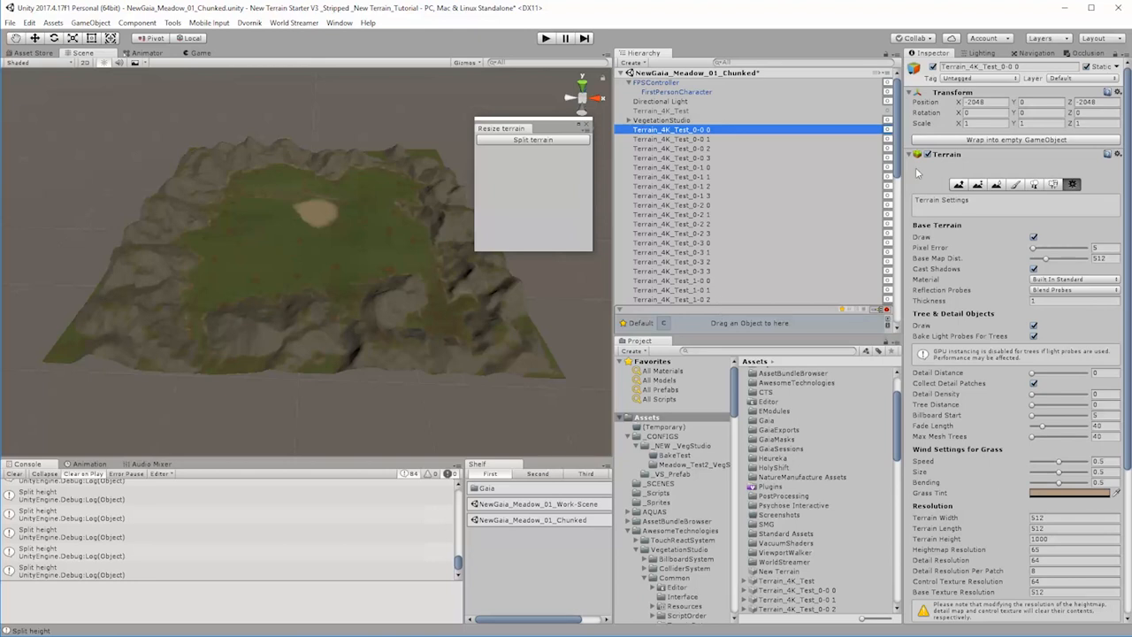
pyautogui.moveTo(899, 177); pyautogui.dragTo(892, 343)
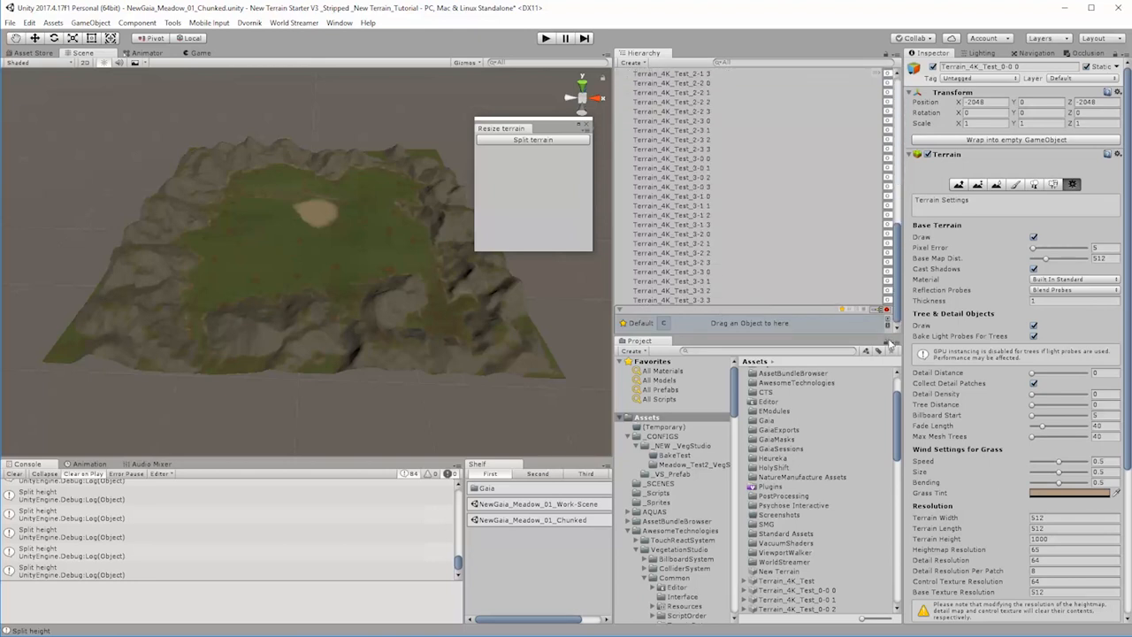
pyautogui.keyDown('shift'); pyautogui.click(704, 301); pyautogui.keyUp('shift')
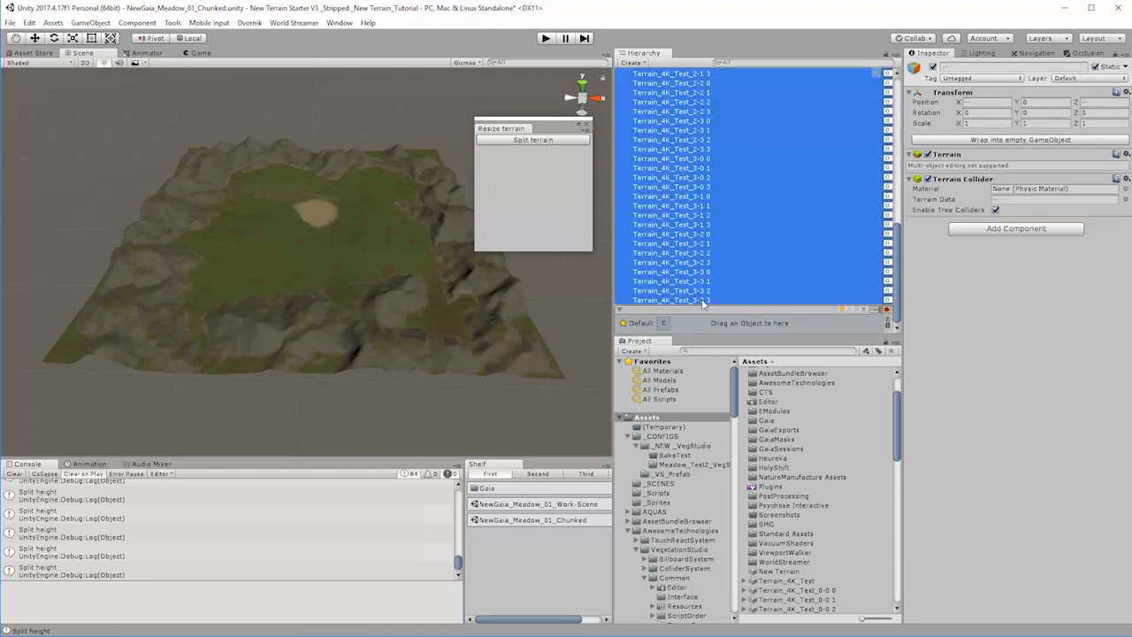
pyautogui.scroll(10, 708, 301)
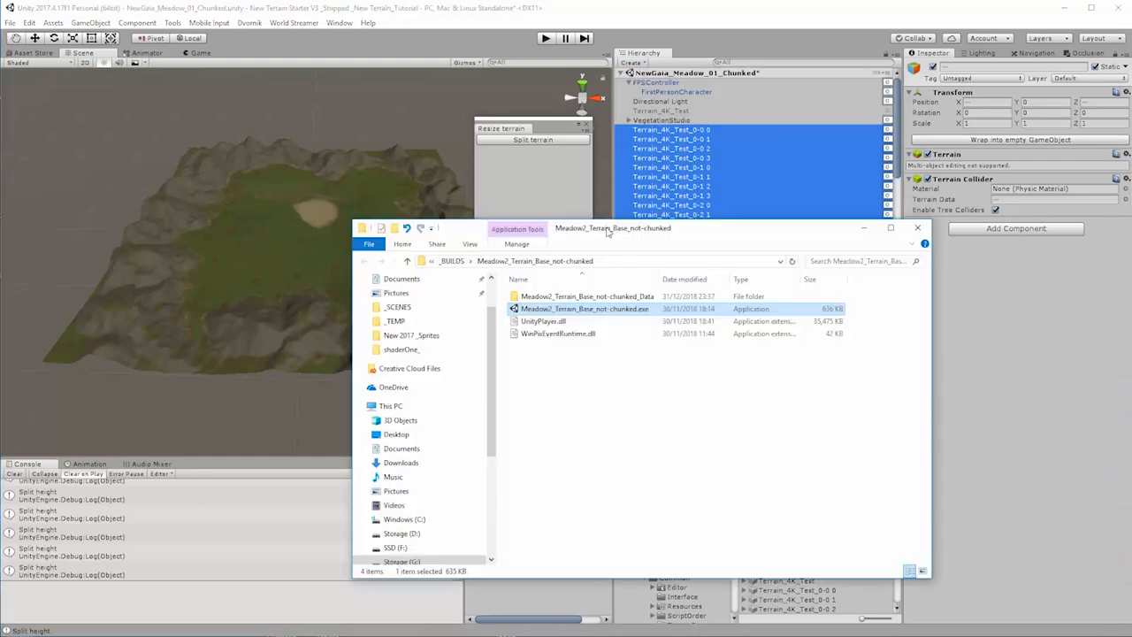
# Step: Switch to File Explorer and browse to the terrain files in the Assets folder of the New Terrain_Tutorial project
pyautogui.click(283, 257)
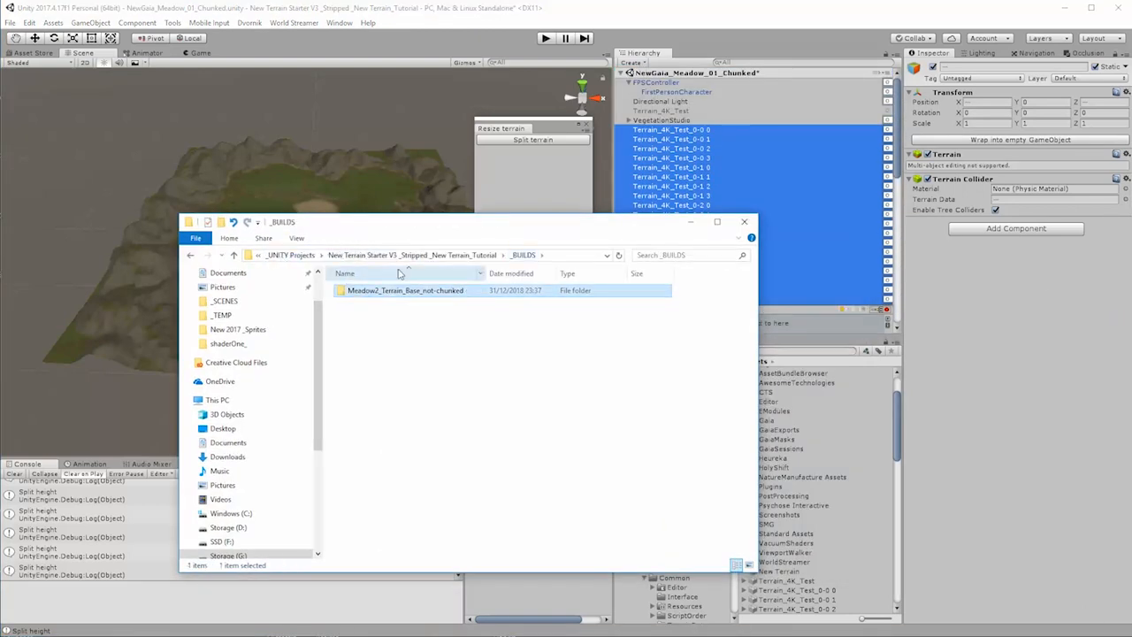
pyautogui.click(442, 256)
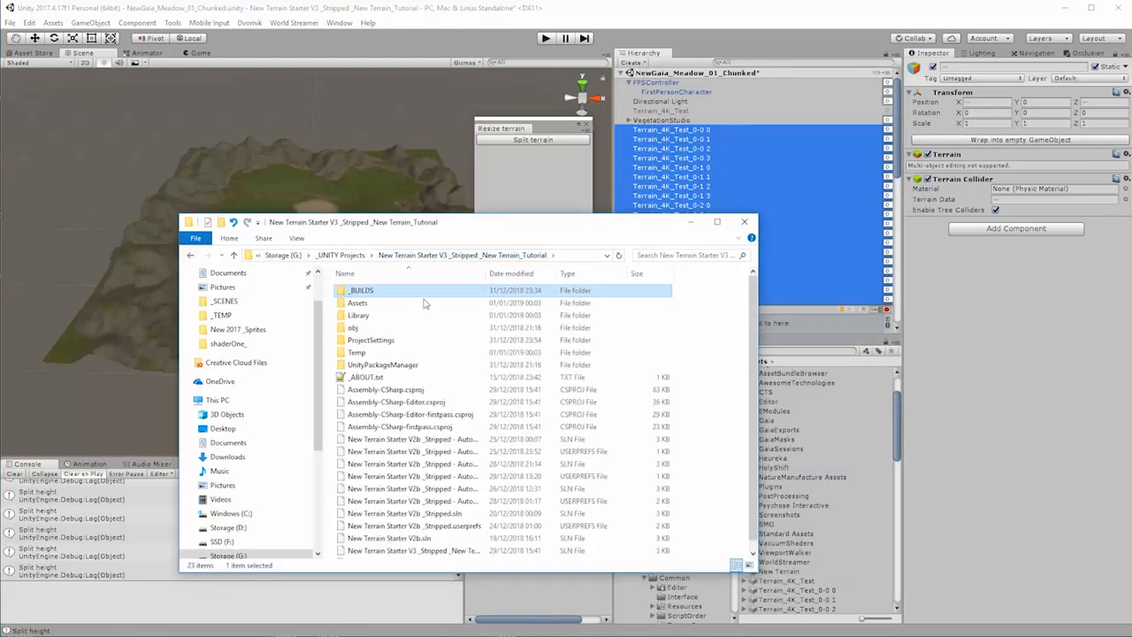
pyautogui.doubleClick(358, 303)
pyautogui.scroll(-5, 409, 469)
pyautogui.scroll(-9, 410, 469)
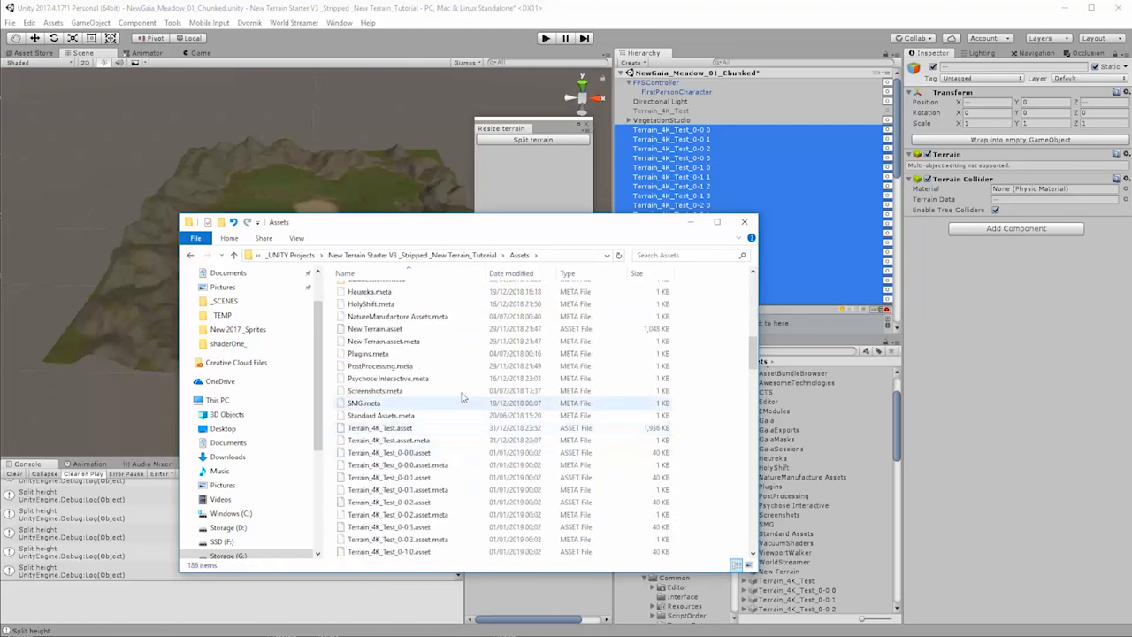
# Step: Sort the files by type, select Terrain_4K_Test_0-0 0.asset through Terrain_4K_Test_3-3 3.asset, and check their count and sizes
pyautogui.click(592, 273)
pyautogui.scroll(-8, 442, 340)
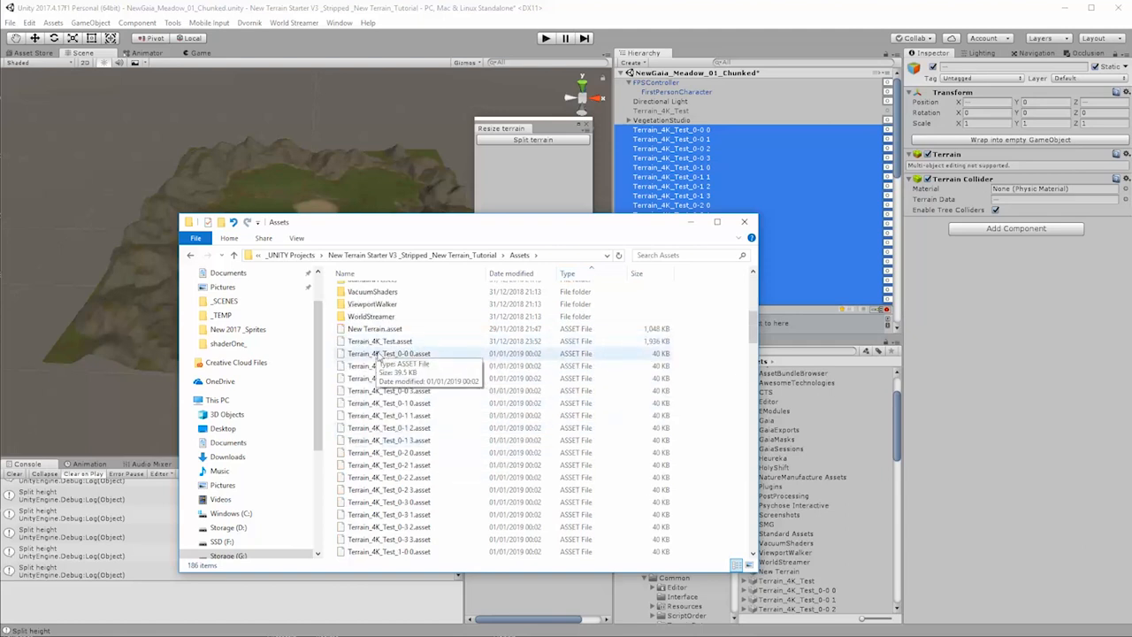
pyautogui.click(372, 354)
pyautogui.moveTo(754, 329); pyautogui.dragTo(754, 414)
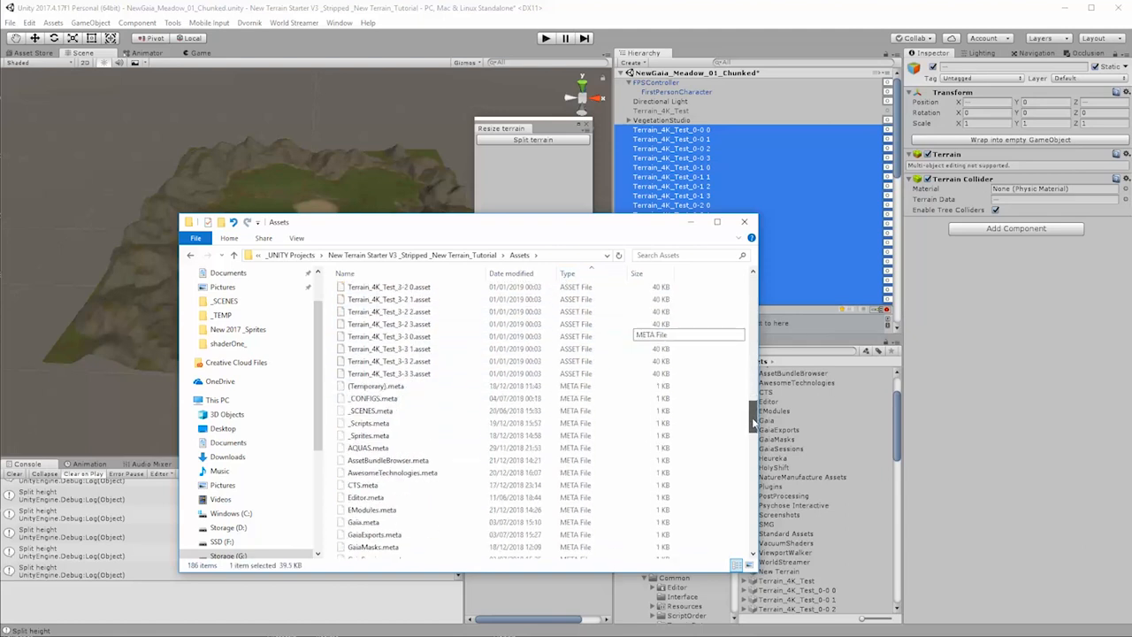
pyautogui.keyDown('shift'); pyautogui.click(403, 374); pyautogui.keyUp('shift')
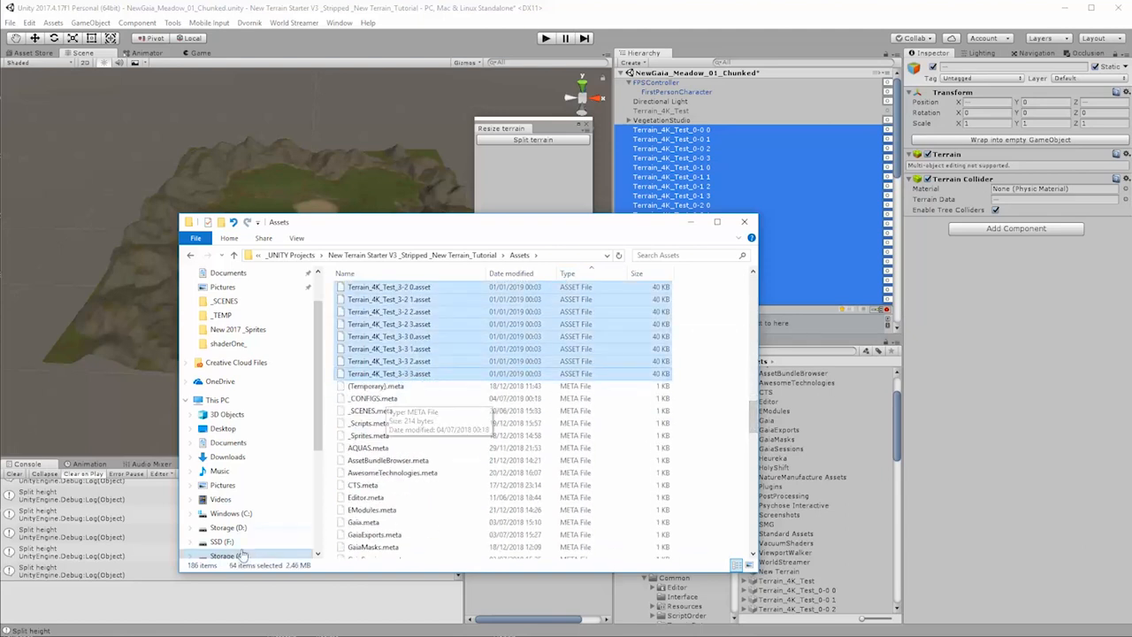
pyautogui.scroll(5, 531, 498)
pyautogui.scroll(11, 531, 497)
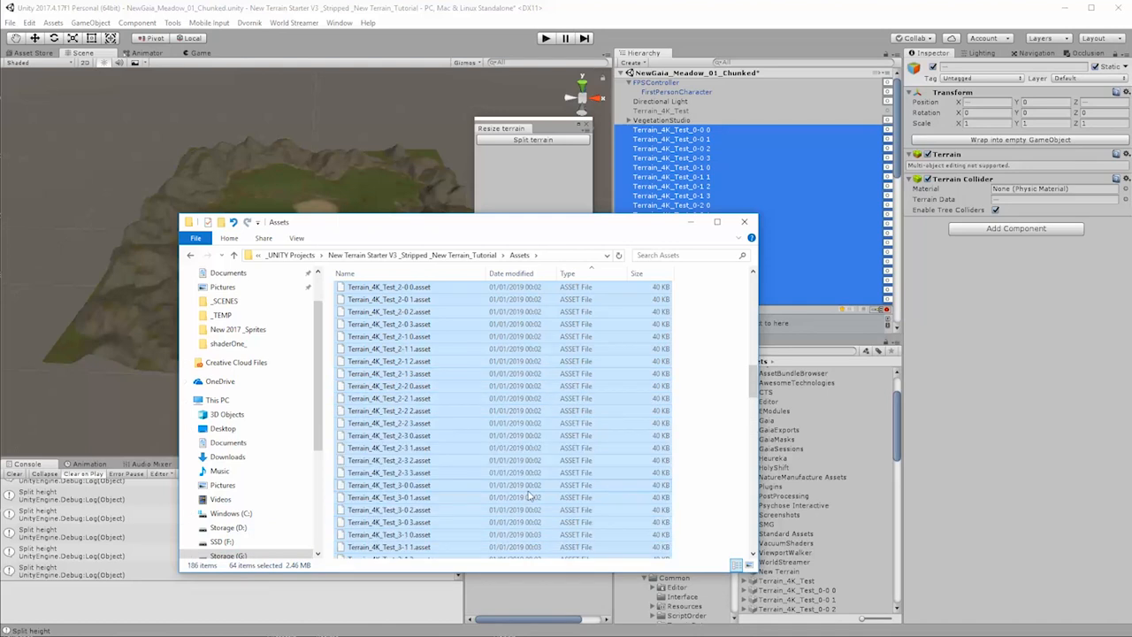
pyautogui.scroll(3, 528, 500)
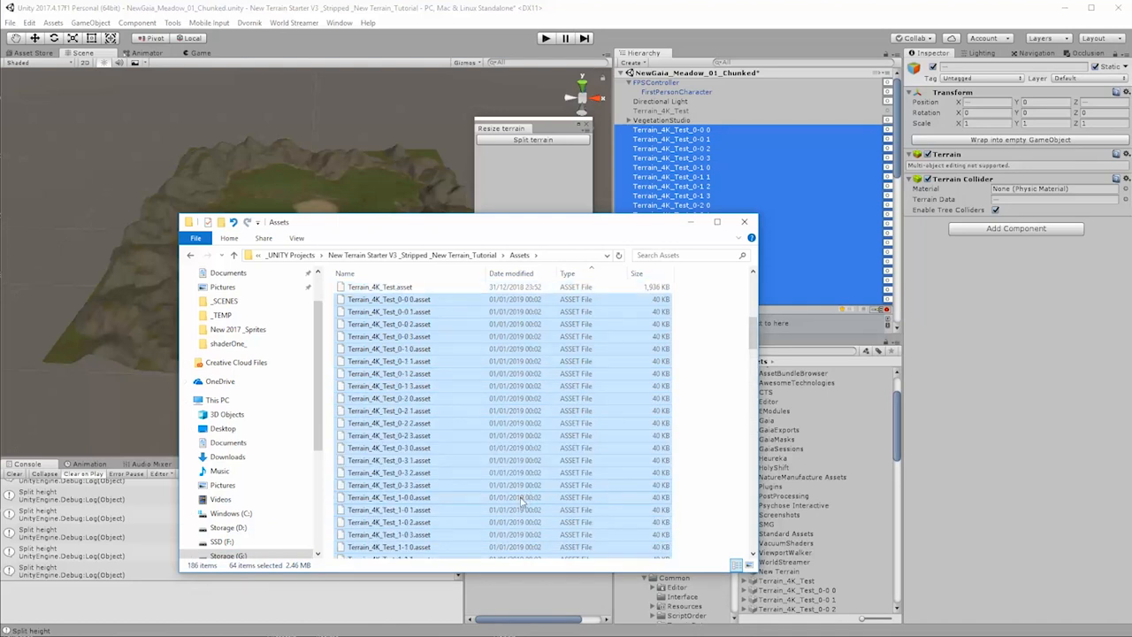
pyautogui.scroll(-10, 521, 503)
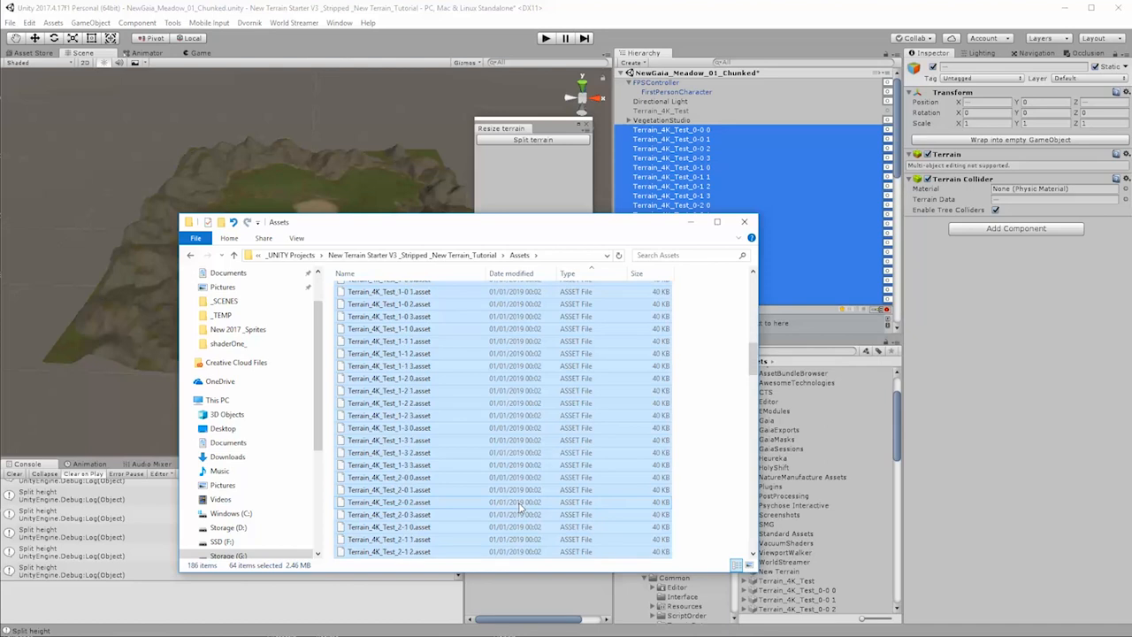
pyautogui.scroll(-5, 520, 506)
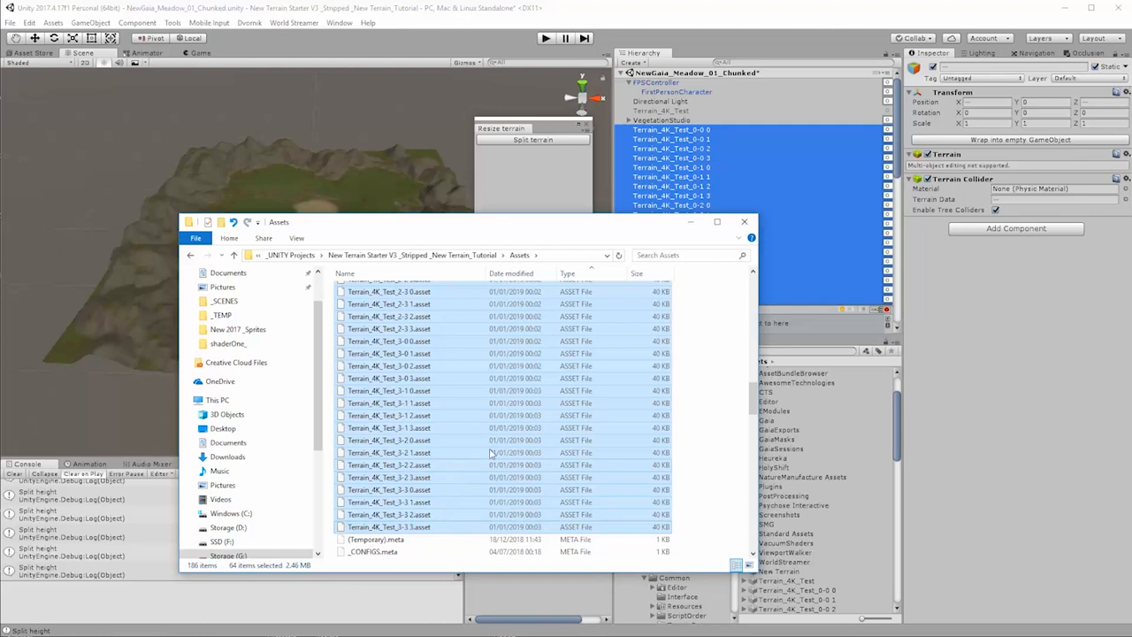
pyautogui.scroll(10, 456, 491)
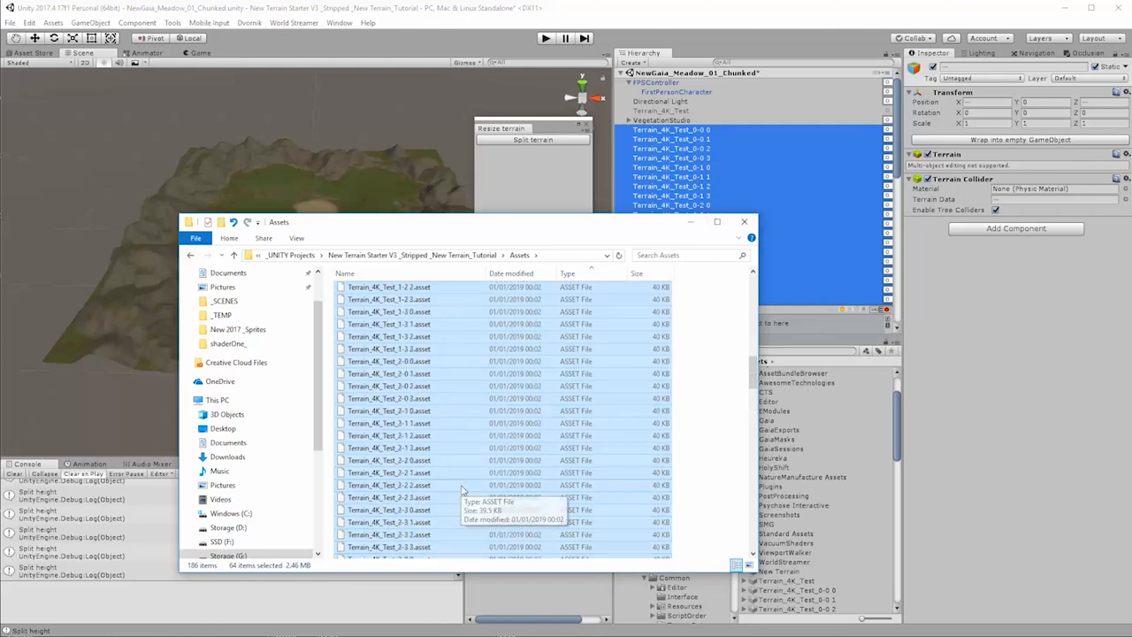
pyautogui.scroll(5, 461, 491)
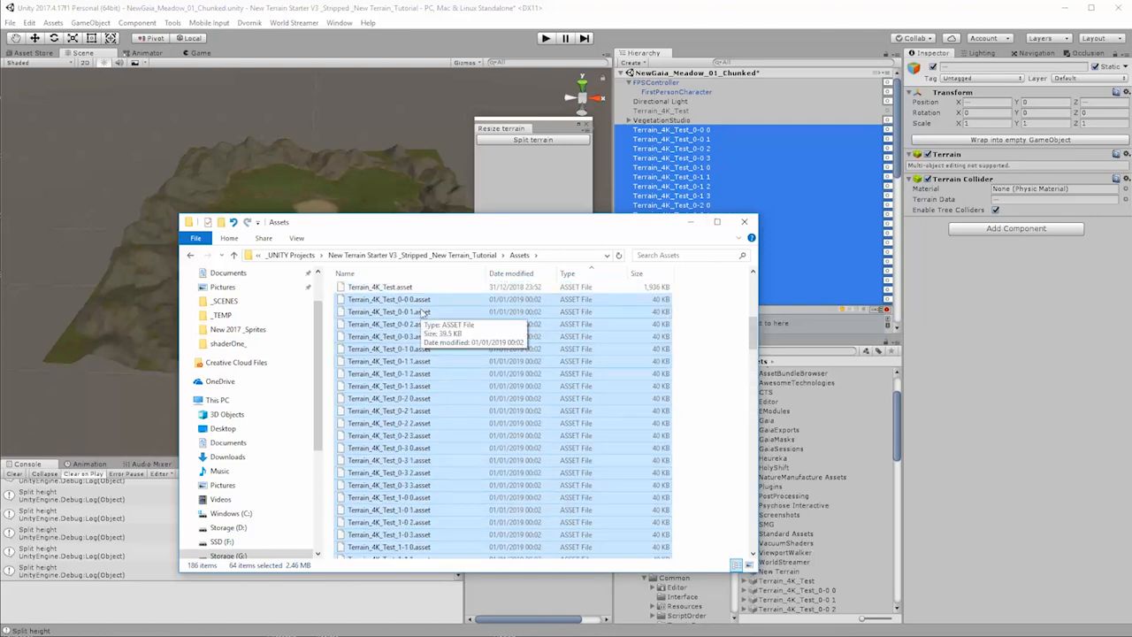
# Step: Return to Unity and select the terrain Terrain_4K_Test_0-0 0 to inspect its settings
pyautogui.click(691, 221)
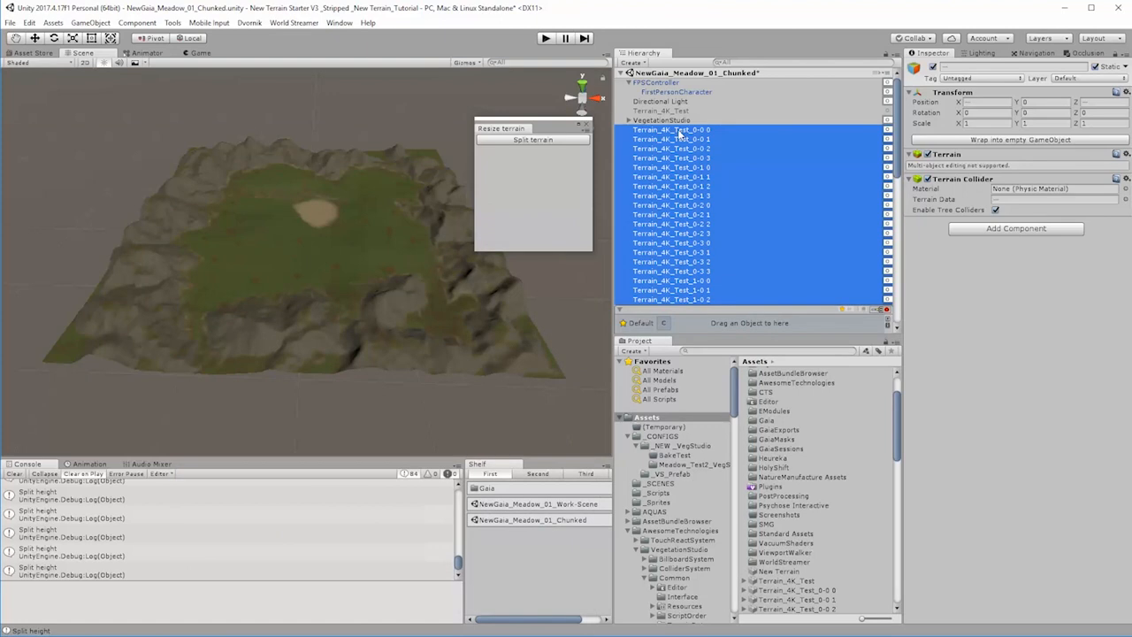
pyautogui.click(680, 130)
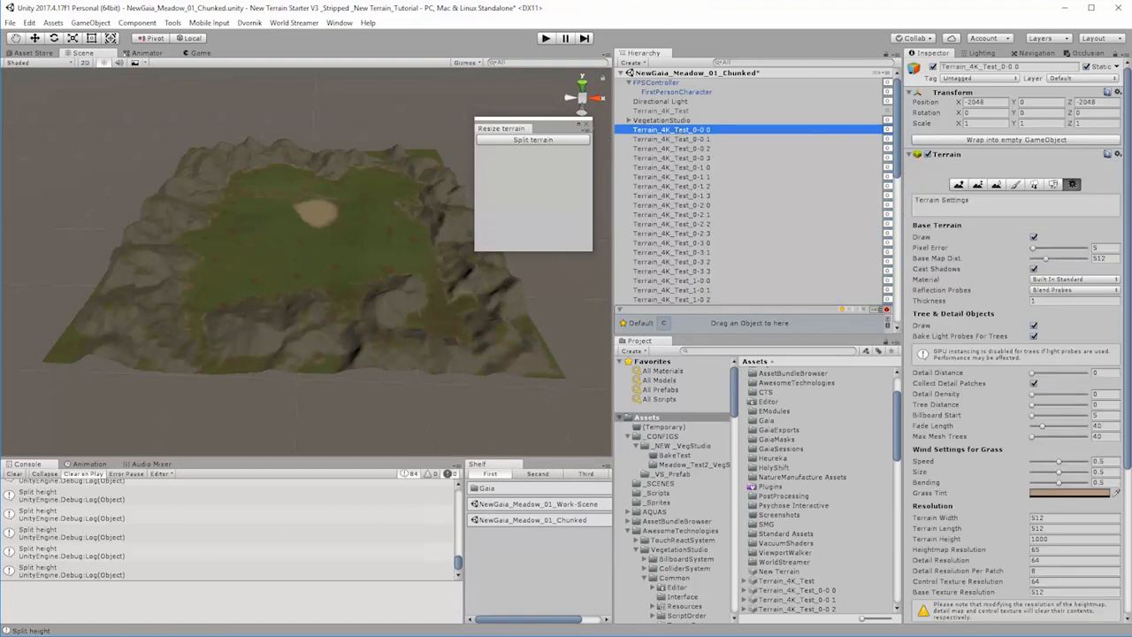
# Step: Select all chunk terrains through Terrain_4K_Test_3-3 3 and replace the space in their hierarchy names with a hyphen using Ez Rename
pyautogui.hotkey('alt', 'Tab')
pyautogui.moveTo(901, 148); pyautogui.dragTo(903, 336)
pyautogui.keyDown('shift'); pyautogui.click(705, 301); pyautogui.keyUp('shift')
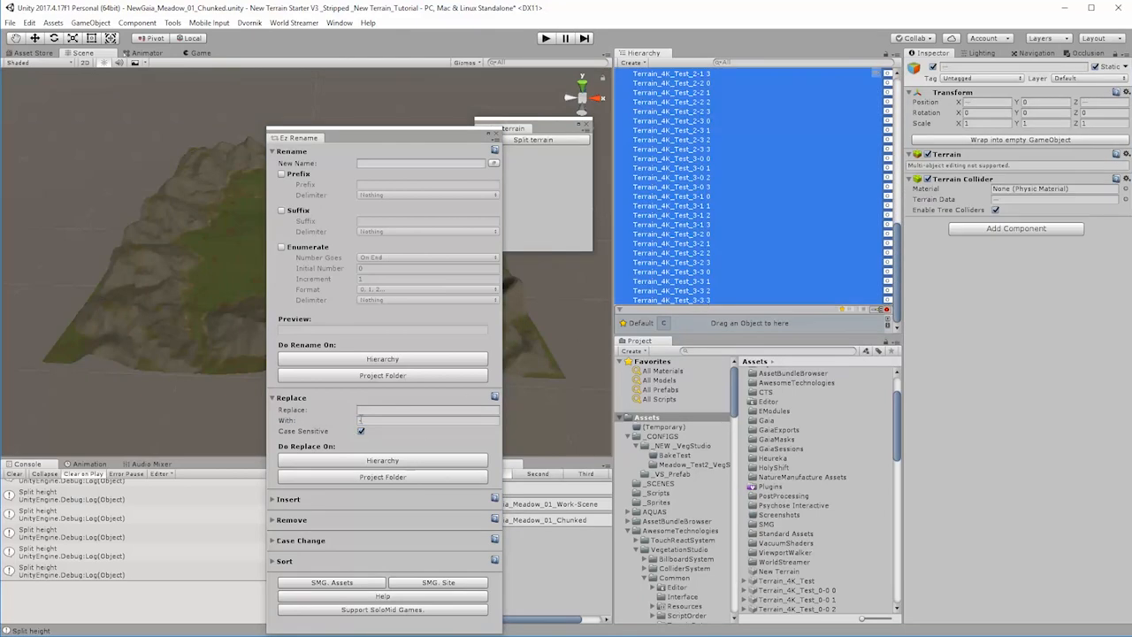
pyautogui.click(387, 459)
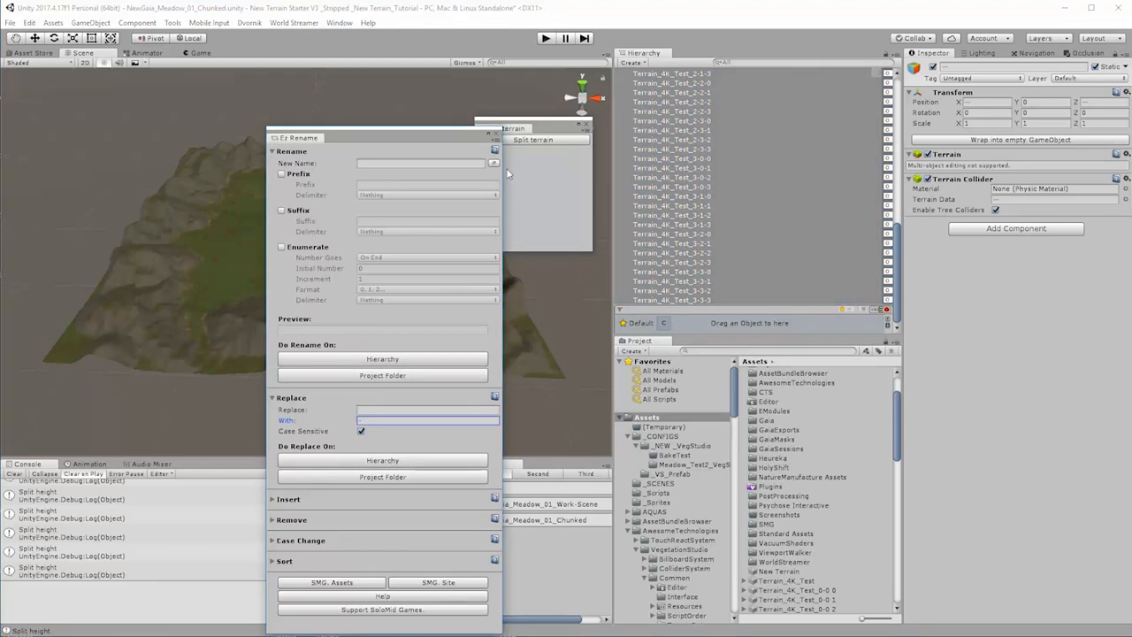
pyautogui.click(496, 132)
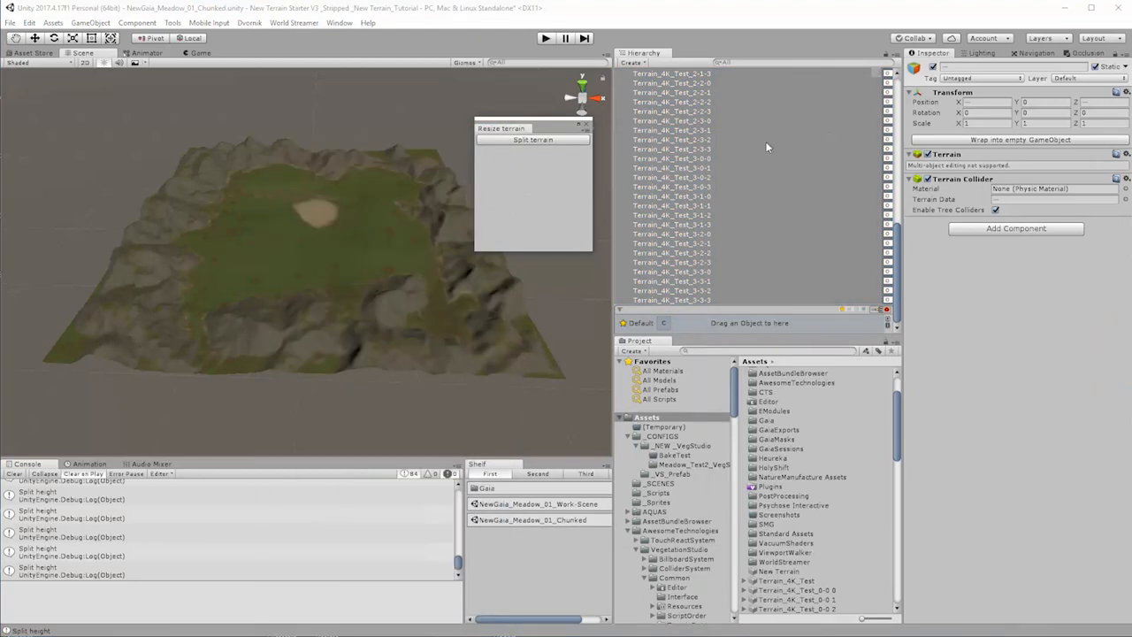
pyautogui.moveTo(898, 295); pyautogui.dragTo(898, 133)
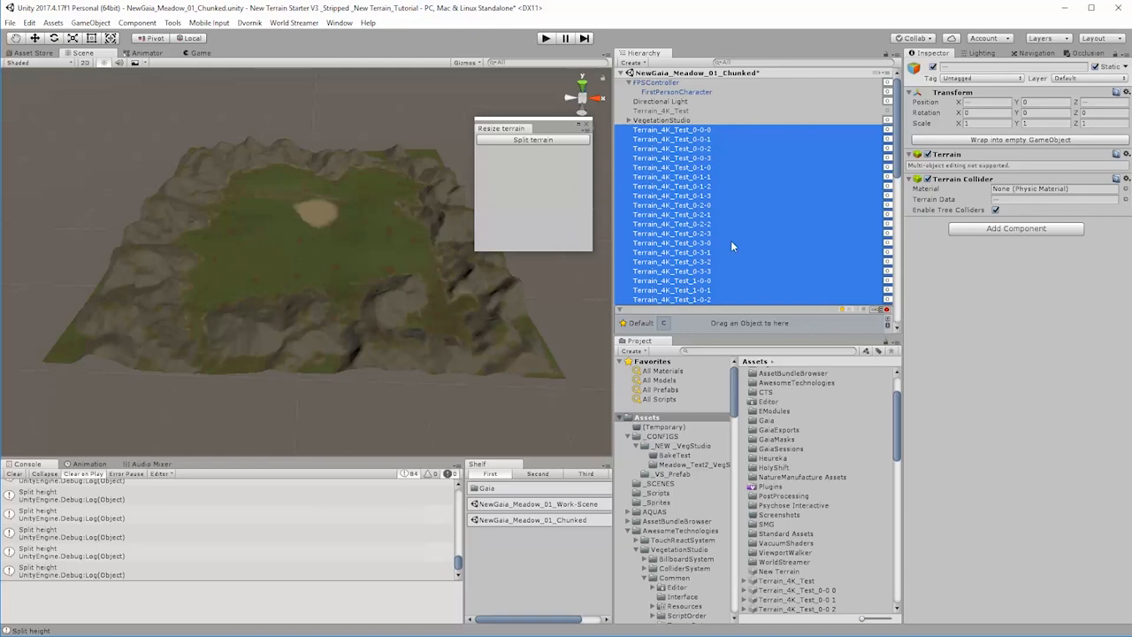
# Step: Split the terrains Terrain_4K_Test_0-0-0 through Terrain_4K_Test_0-0-3 one at a time
pyautogui.click(660, 129)
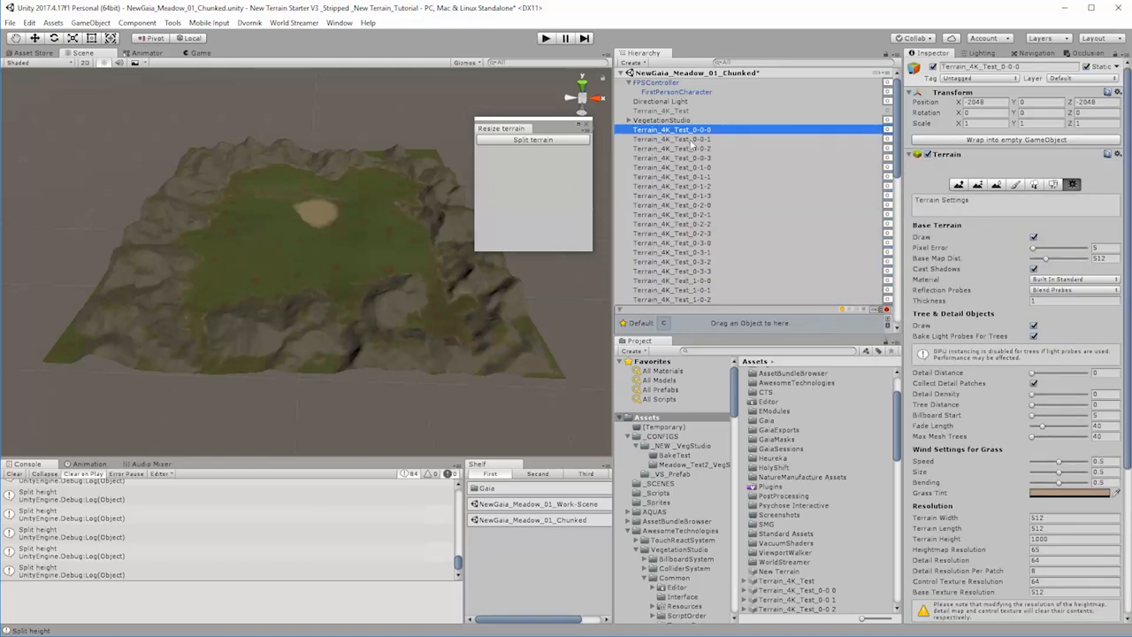
pyautogui.click(559, 142)
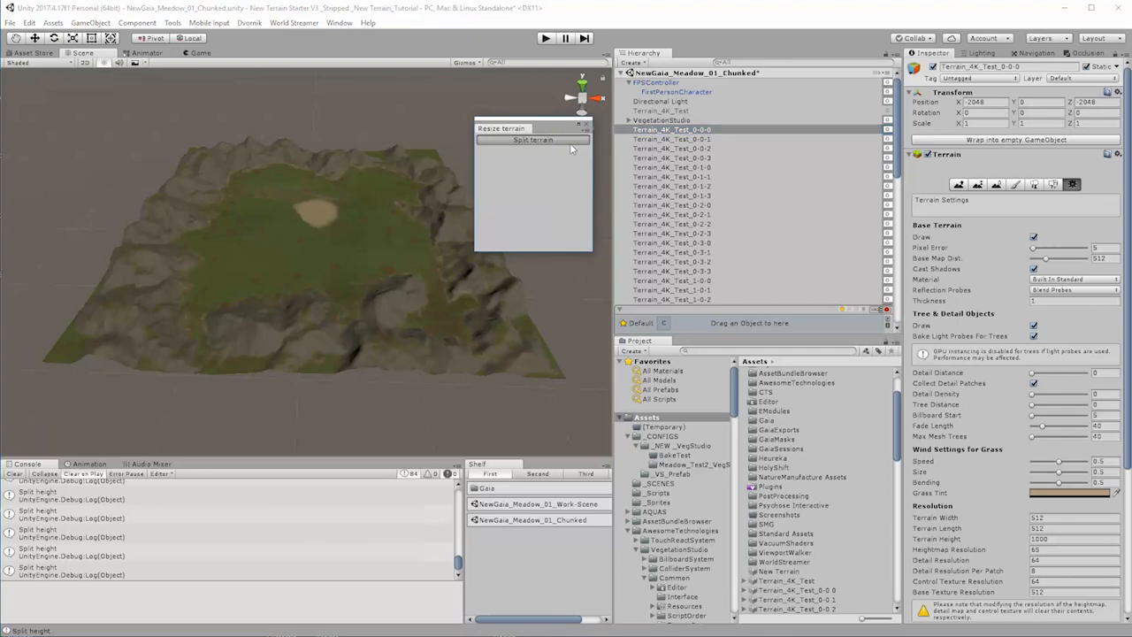
pyautogui.click(655, 140)
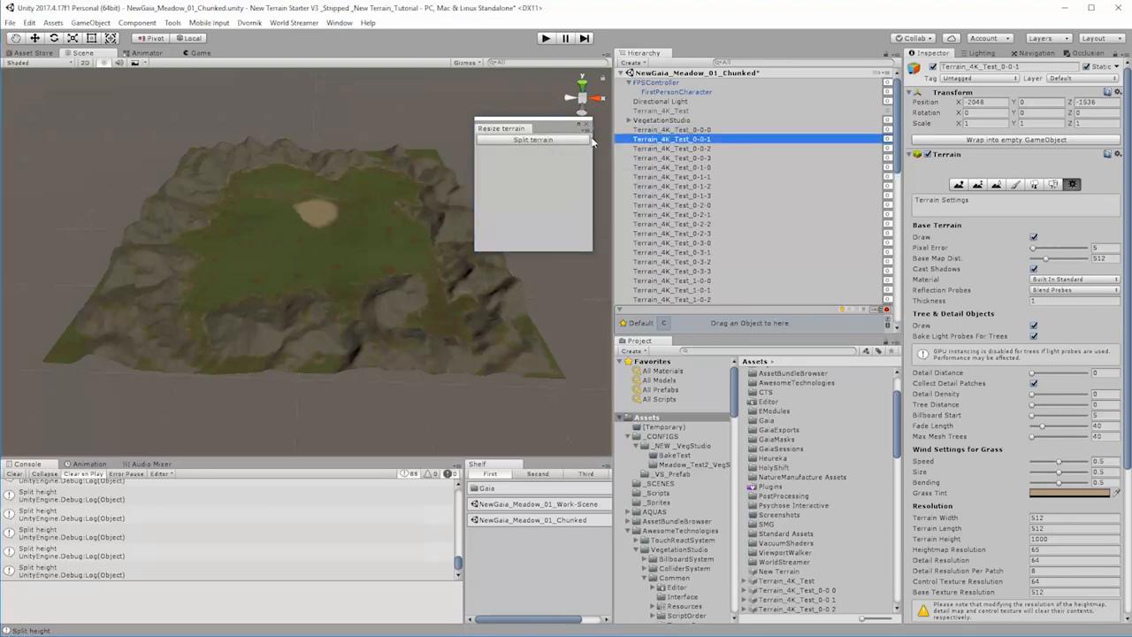
pyautogui.click(663, 148)
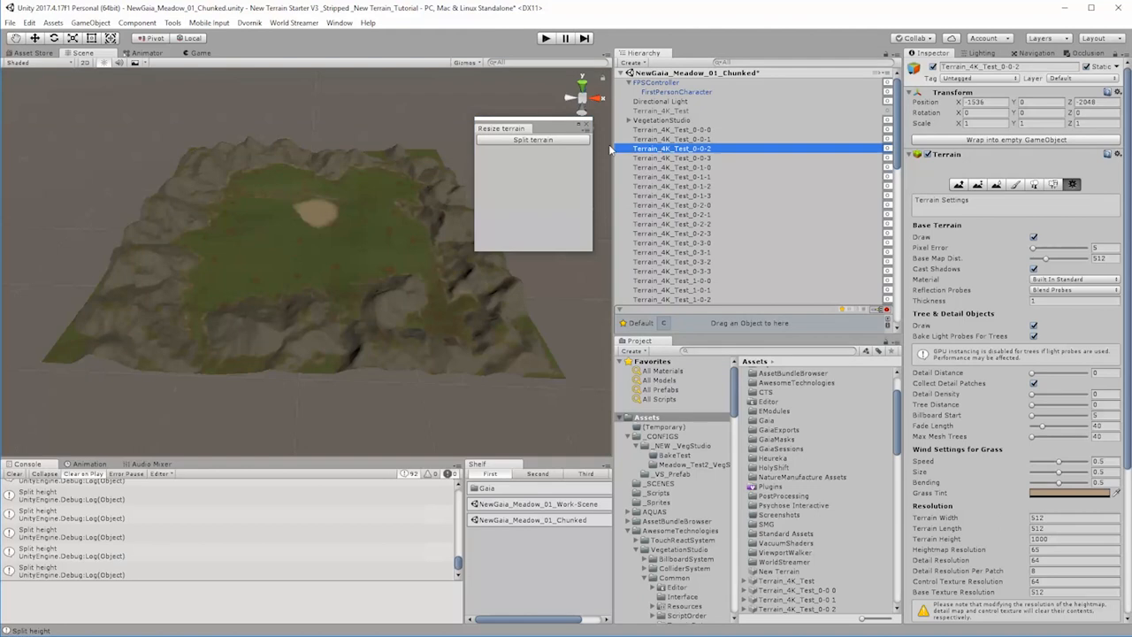
pyautogui.click(564, 140)
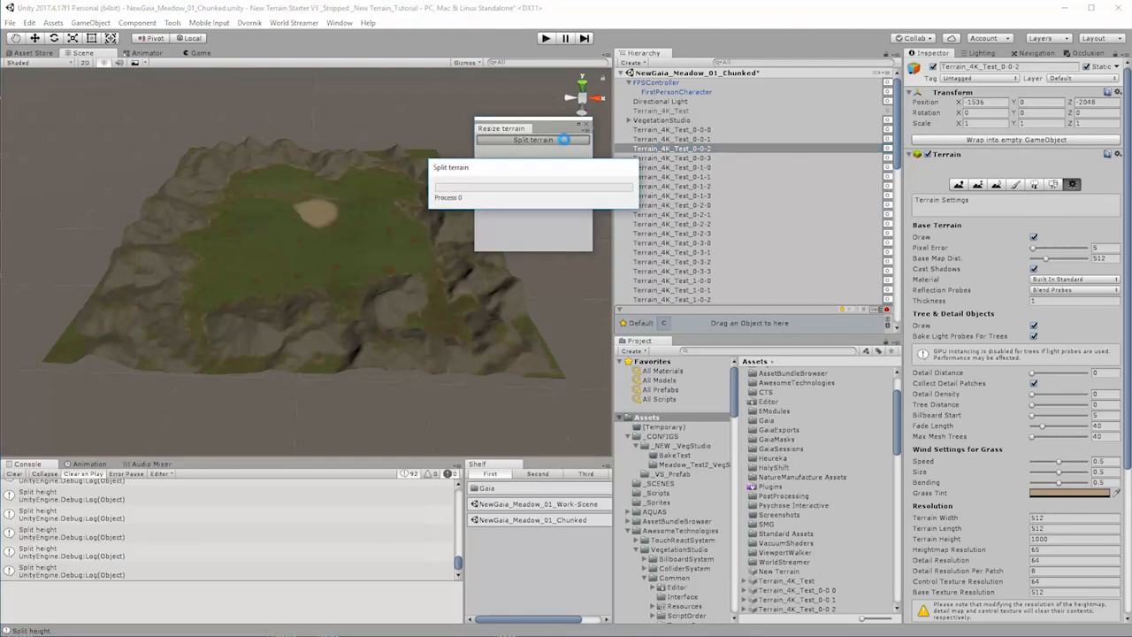
pyautogui.click(699, 159)
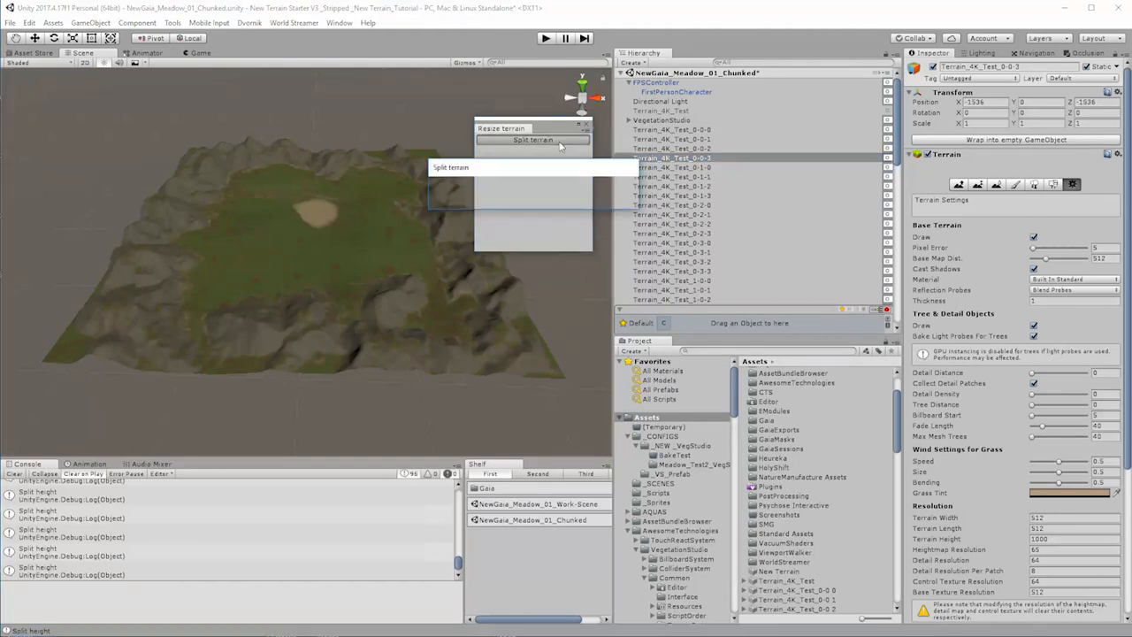
# Step: Split each of the terrains Terrain_4K_Test_0-1-0 through Terrain_4K_Test_0-1-3 individually
pyautogui.click(688, 168)
pyautogui.click(580, 140)
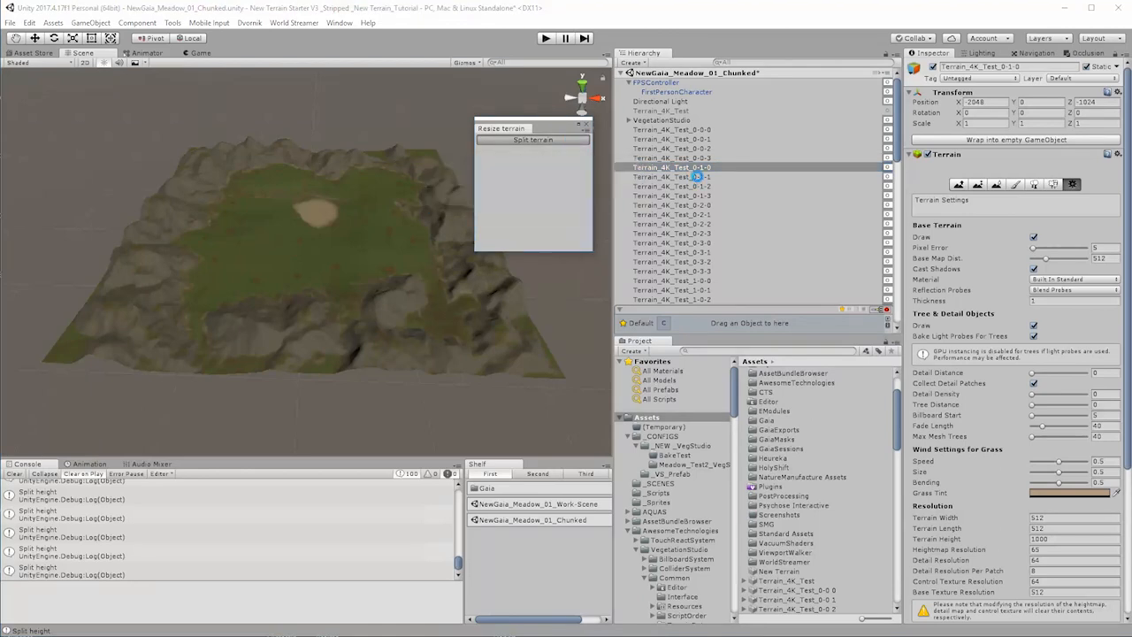
pyautogui.click(698, 177)
pyautogui.click(584, 140)
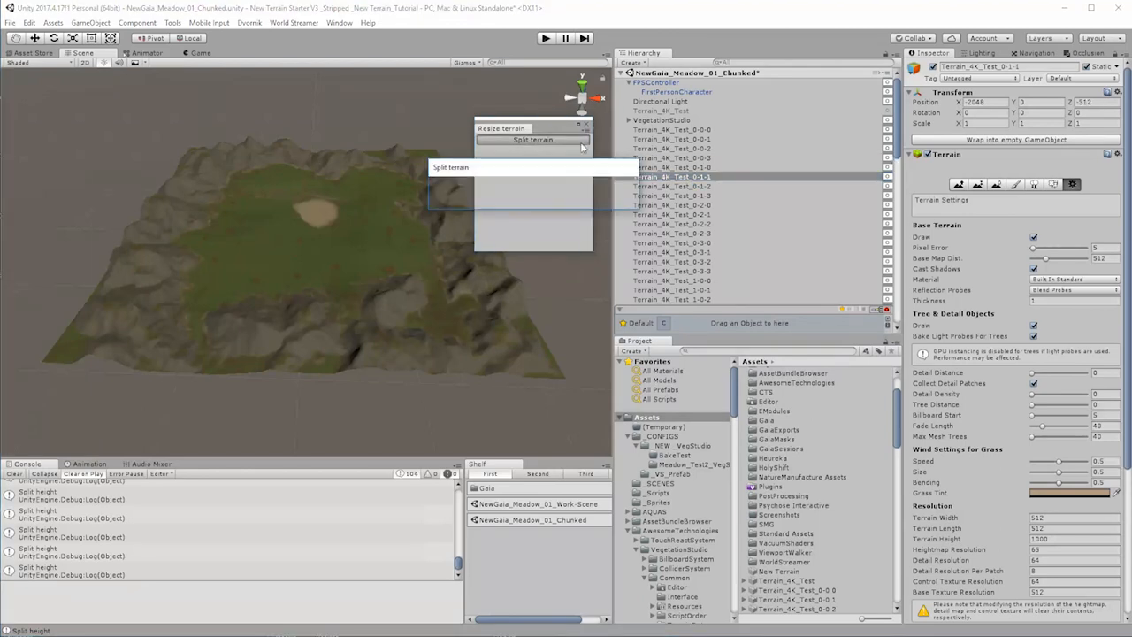
pyautogui.click(703, 186)
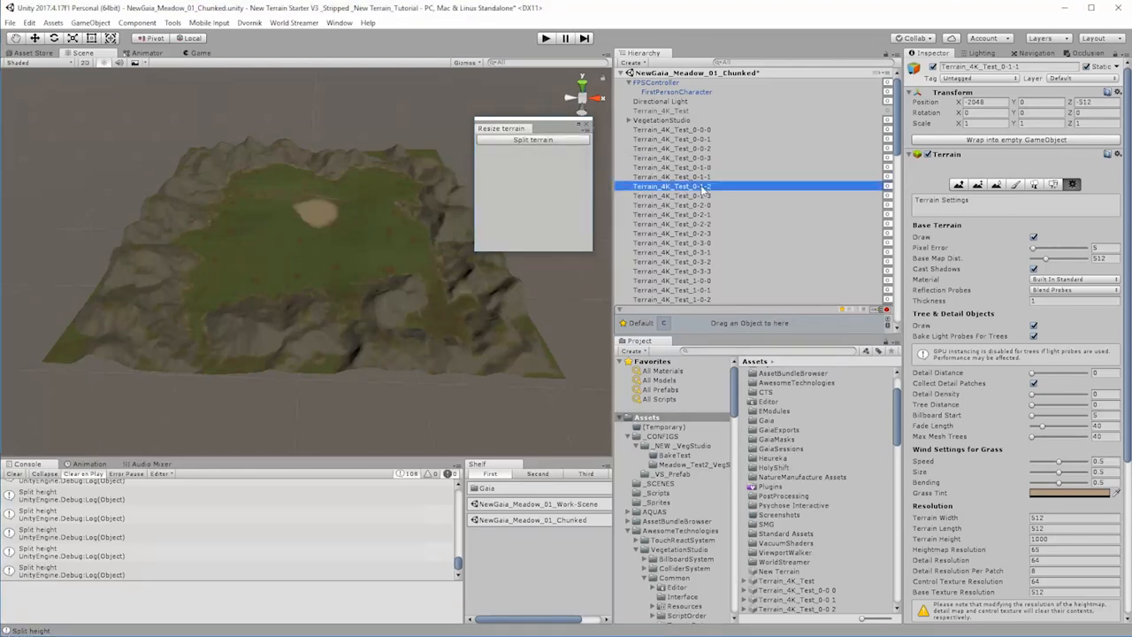
pyautogui.click(587, 140)
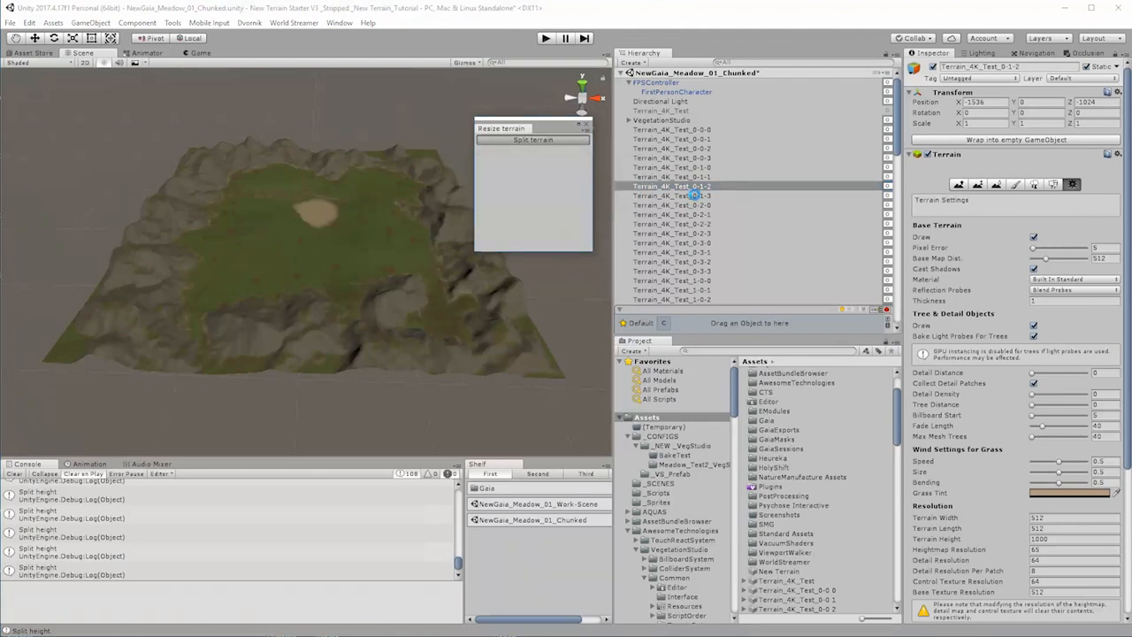
pyautogui.click(697, 196)
pyautogui.click(578, 143)
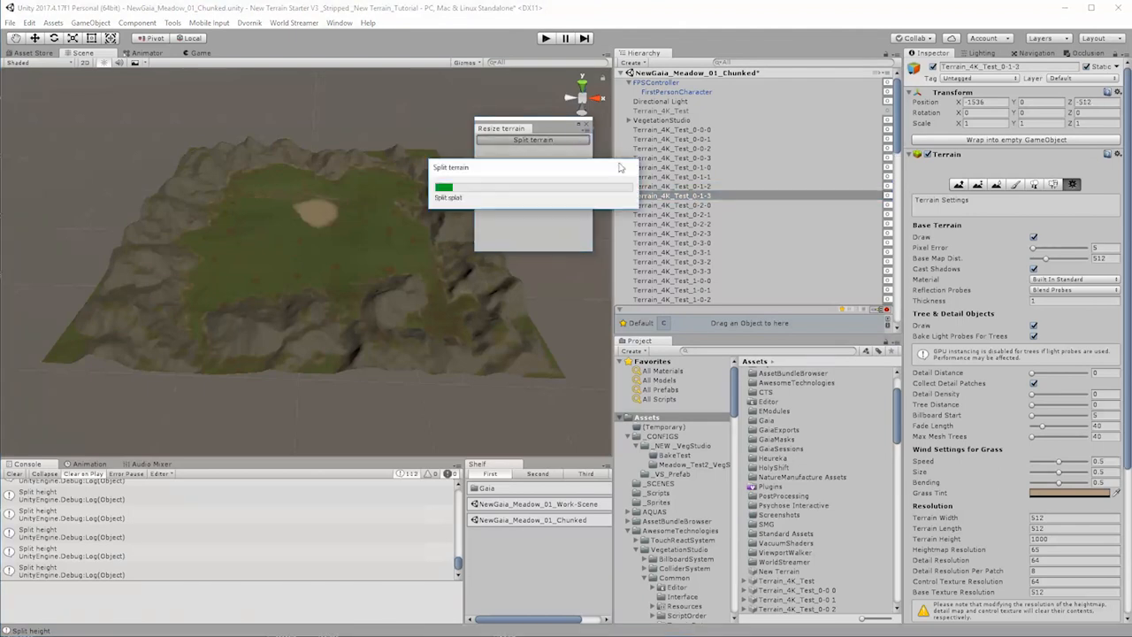
# Step: Split the four terrains from Terrain_4K_Test_0-2-0 to Terrain_4K_Test_0-2-3 one after another
pyautogui.click(696, 206)
pyautogui.click(581, 142)
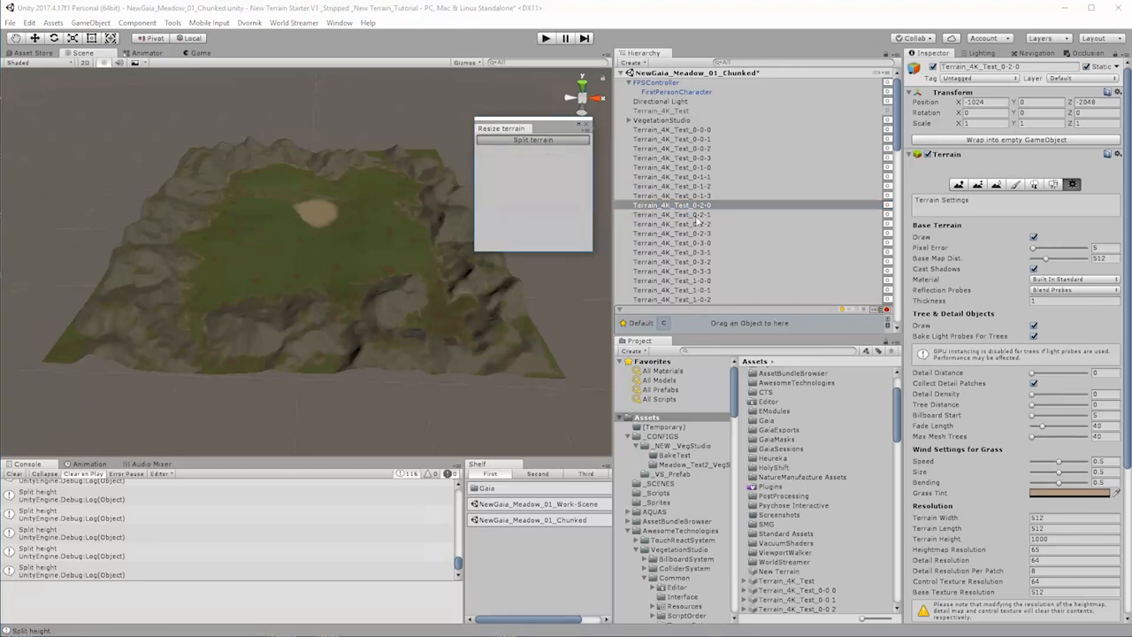
pyautogui.click(697, 215)
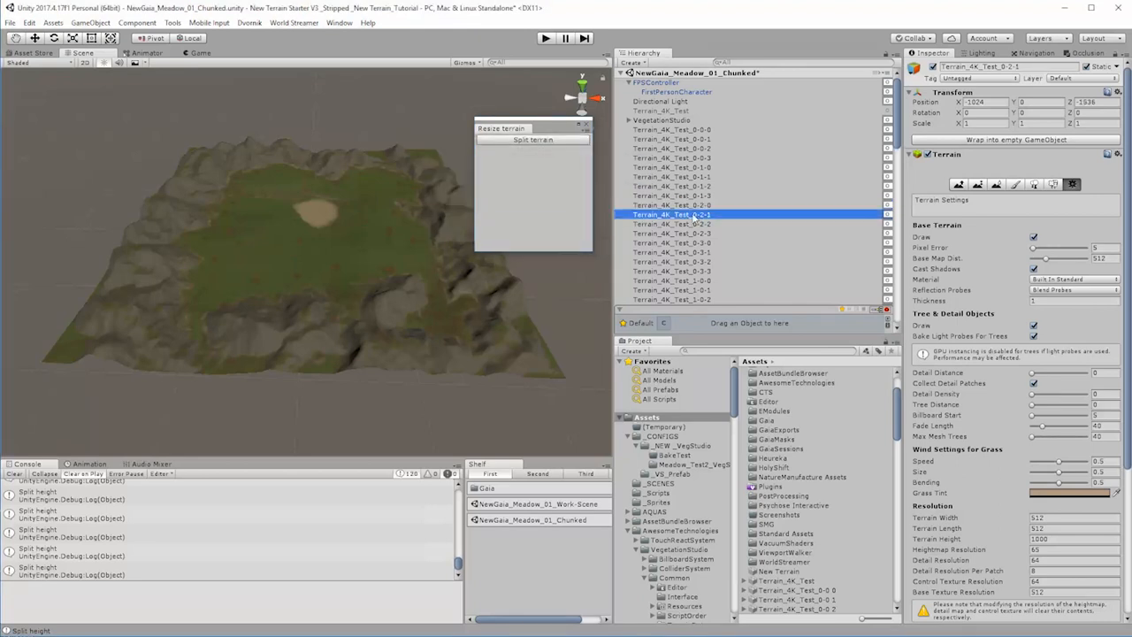
pyautogui.click(556, 138)
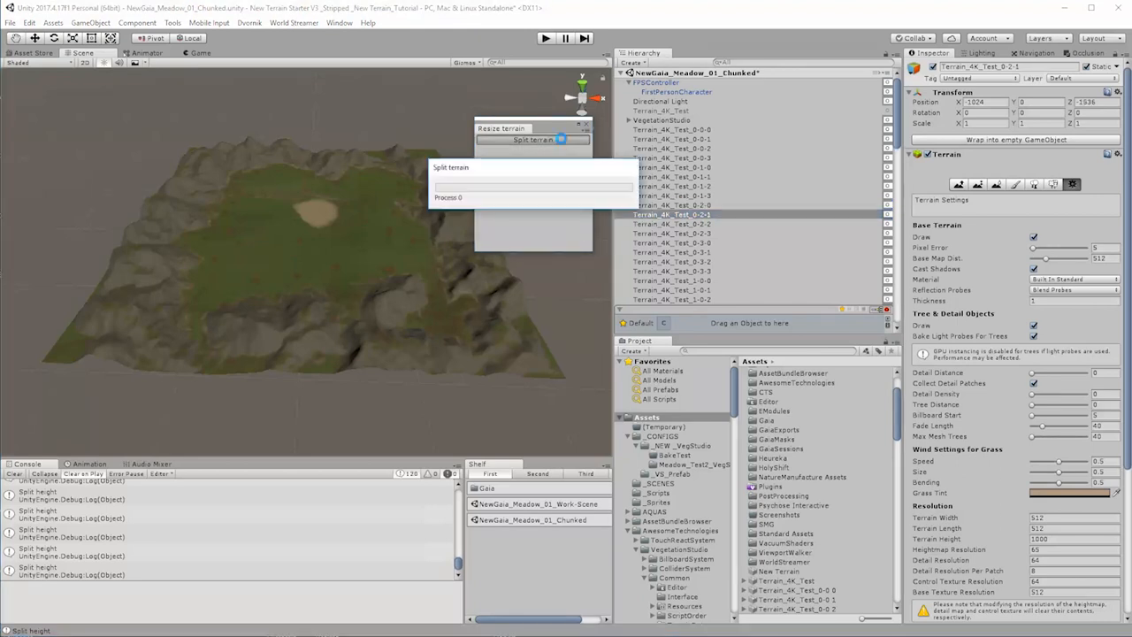
pyautogui.click(699, 224)
pyautogui.click(578, 141)
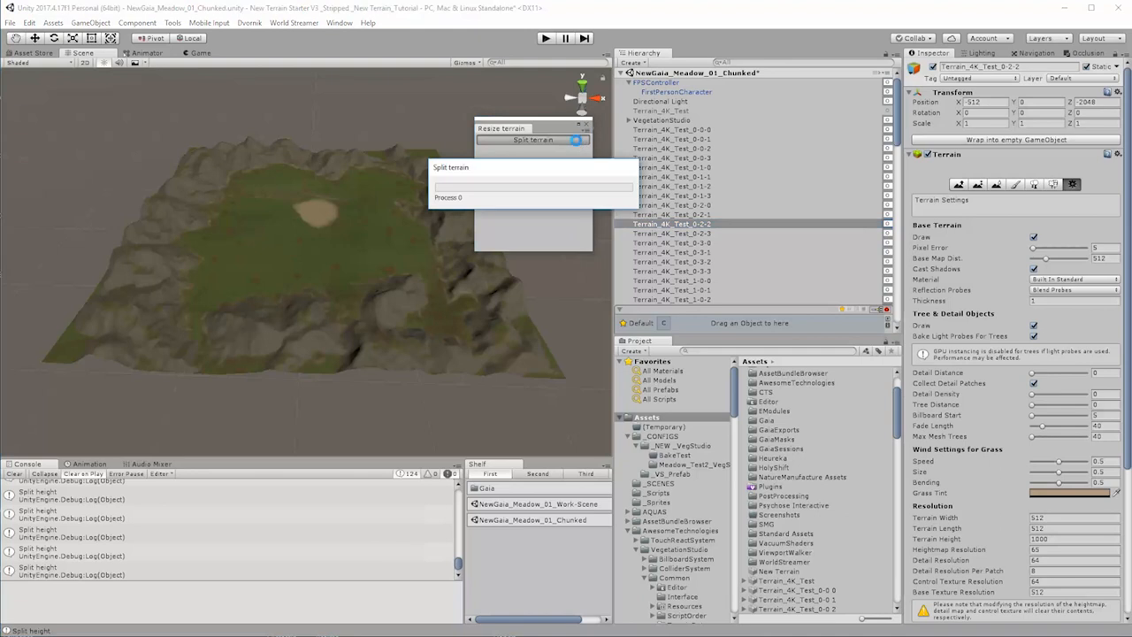
pyautogui.click(705, 234)
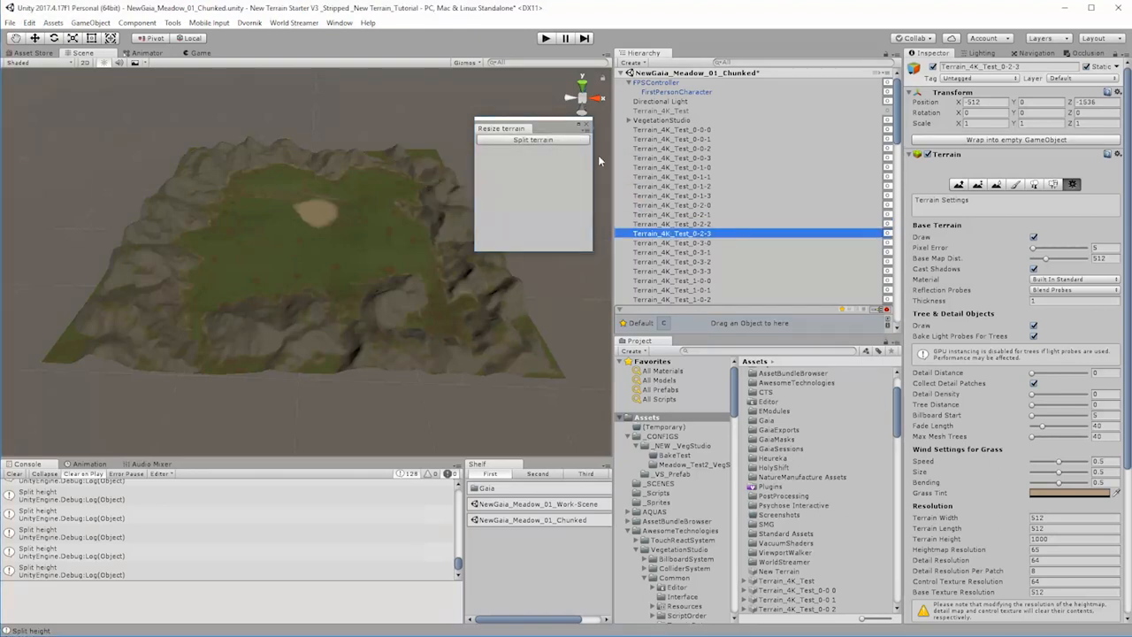
pyautogui.click(579, 142)
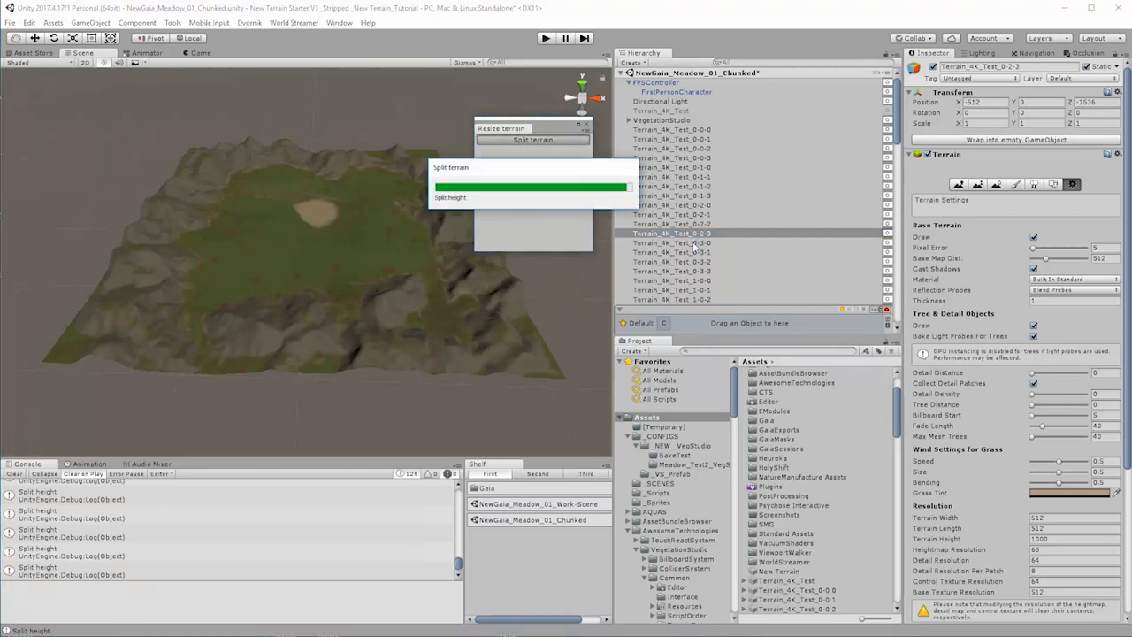
# Step: Split the terrains Terrain_4K_Test_0-3-0 through Terrain_4K_Test_0-3-3 one by one
pyautogui.click(697, 244)
pyautogui.click(566, 140)
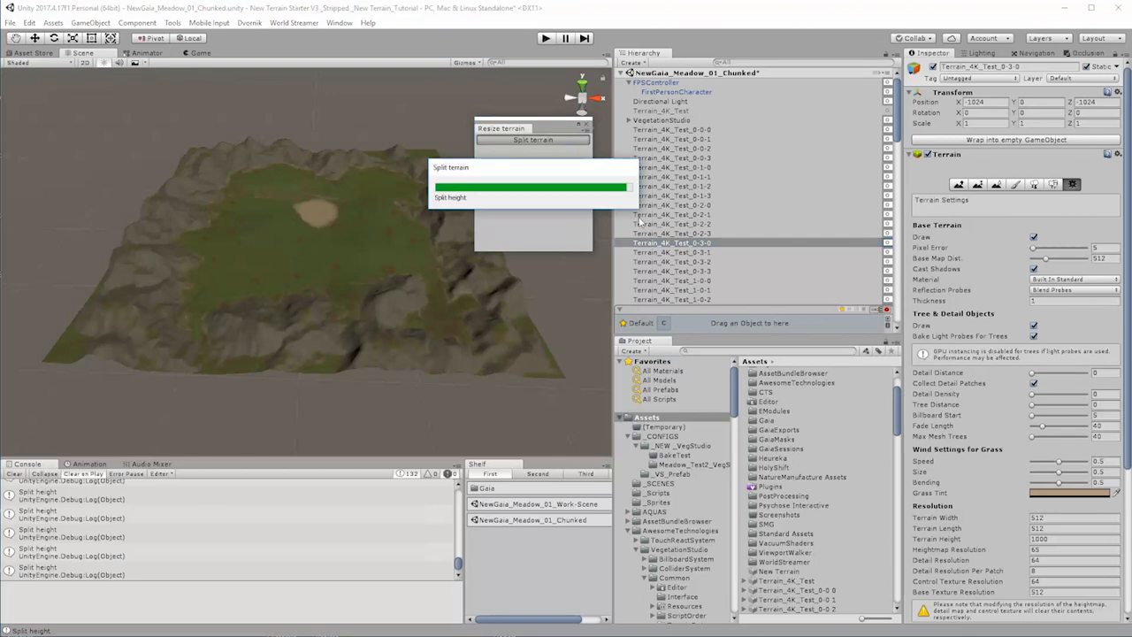
pyautogui.click(694, 253)
pyautogui.click(582, 141)
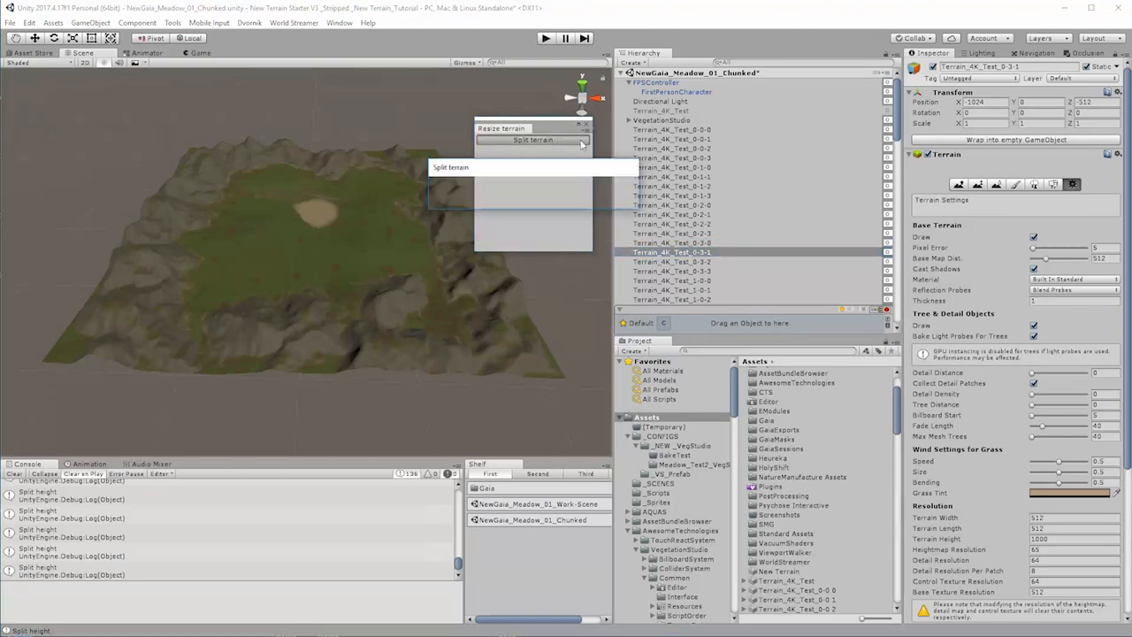
pyautogui.click(694, 263)
pyautogui.click(567, 140)
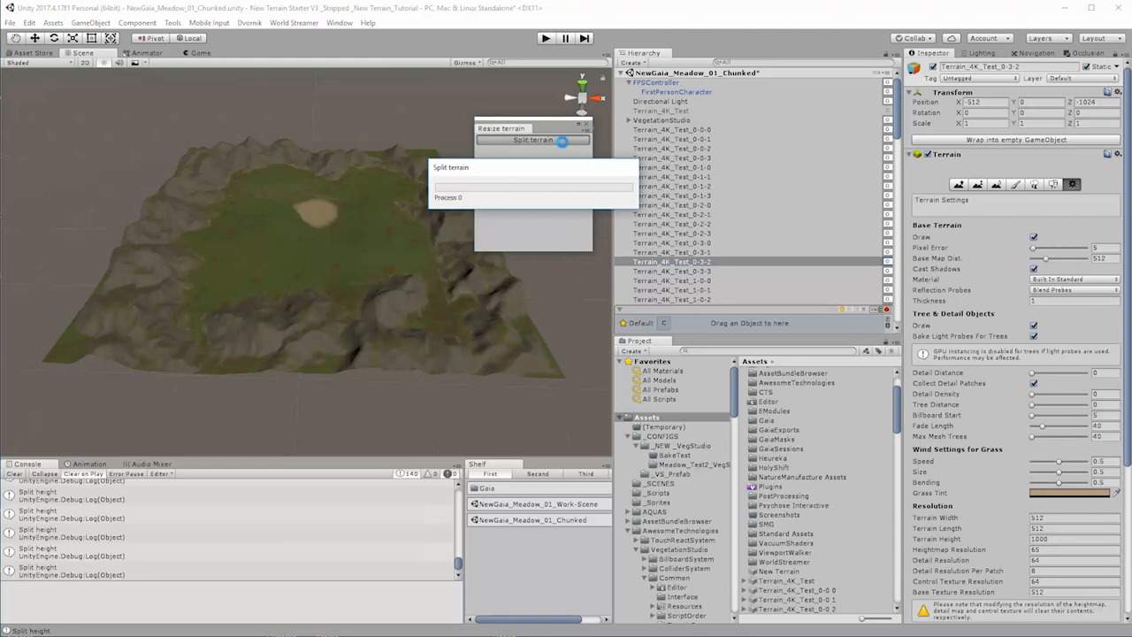
pyautogui.click(684, 272)
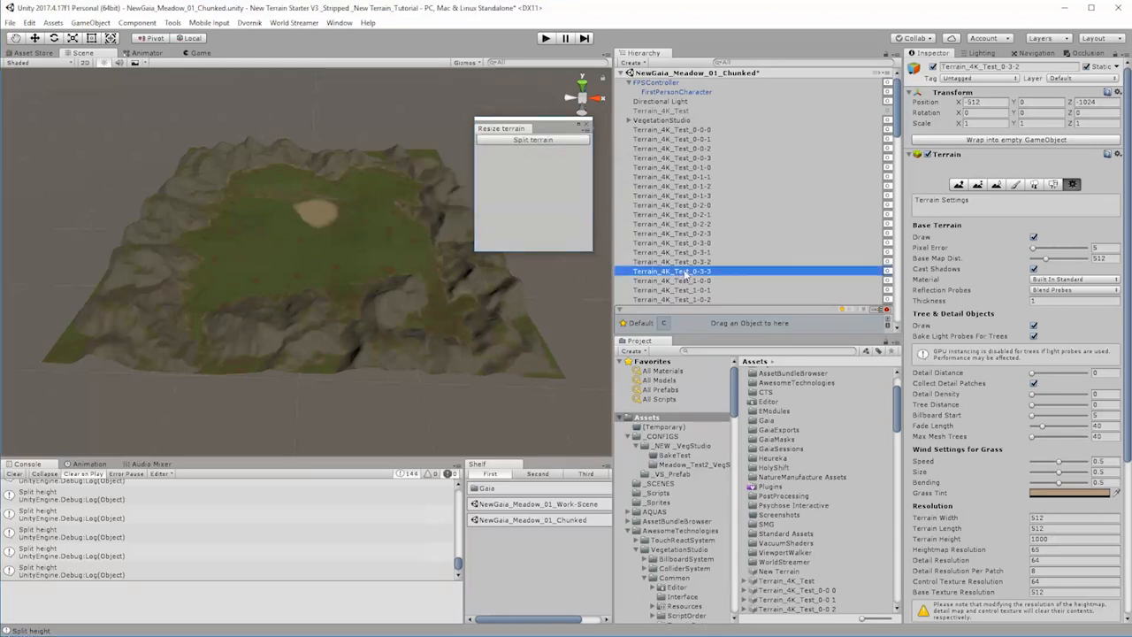
pyautogui.click(562, 139)
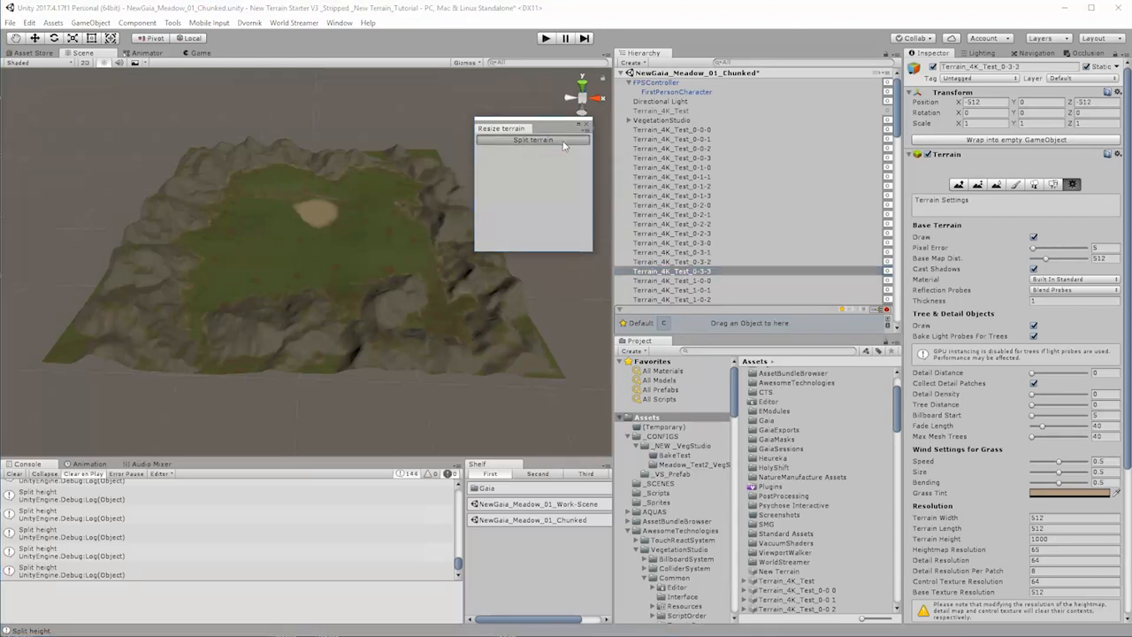
# Step: Enlarge the Hierarchy list and split each terrain from Terrain_4K_Test_1-0-0 to Terrain_4K_Test_1-0-3
pyautogui.click(693, 283)
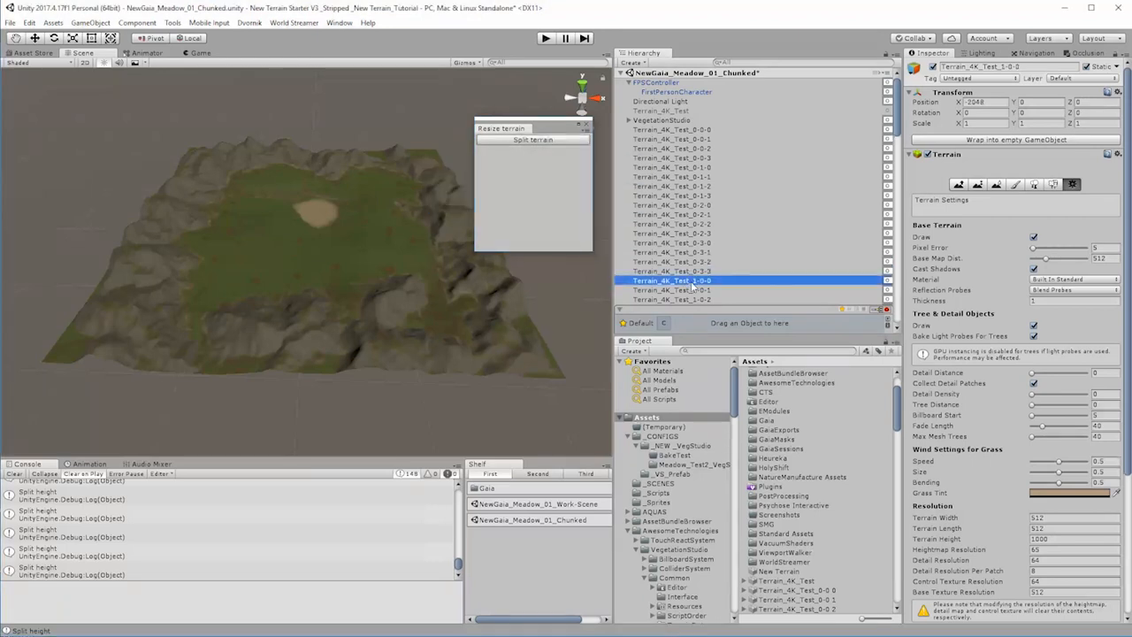
pyautogui.click(567, 141)
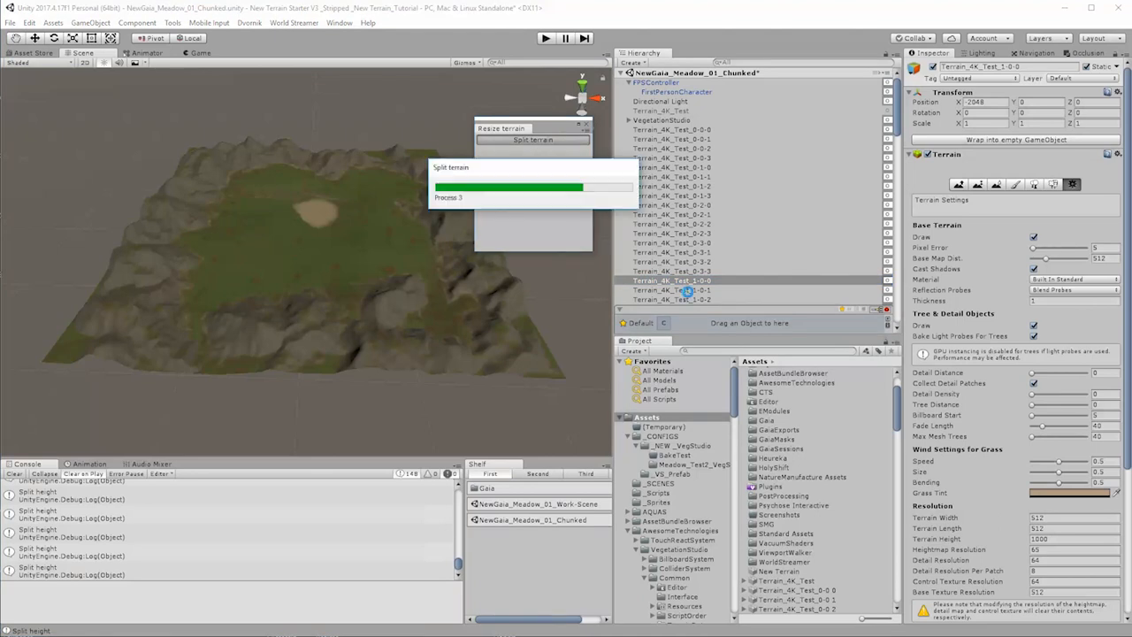
pyautogui.click(691, 291)
pyautogui.click(567, 140)
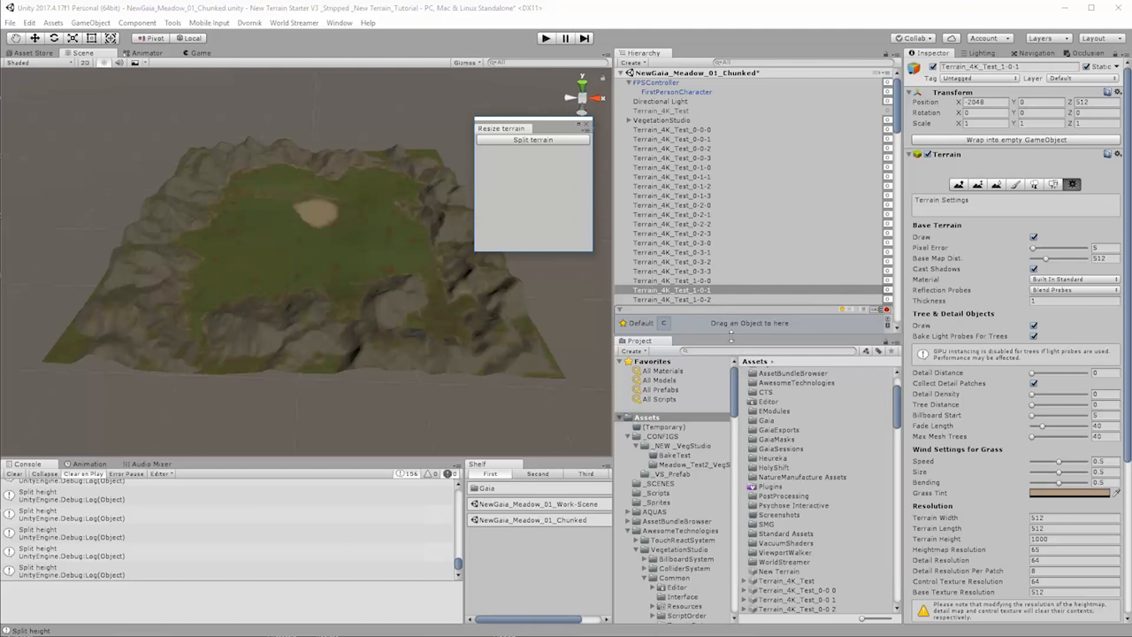
pyautogui.moveTo(731, 336); pyautogui.dragTo(749, 467)
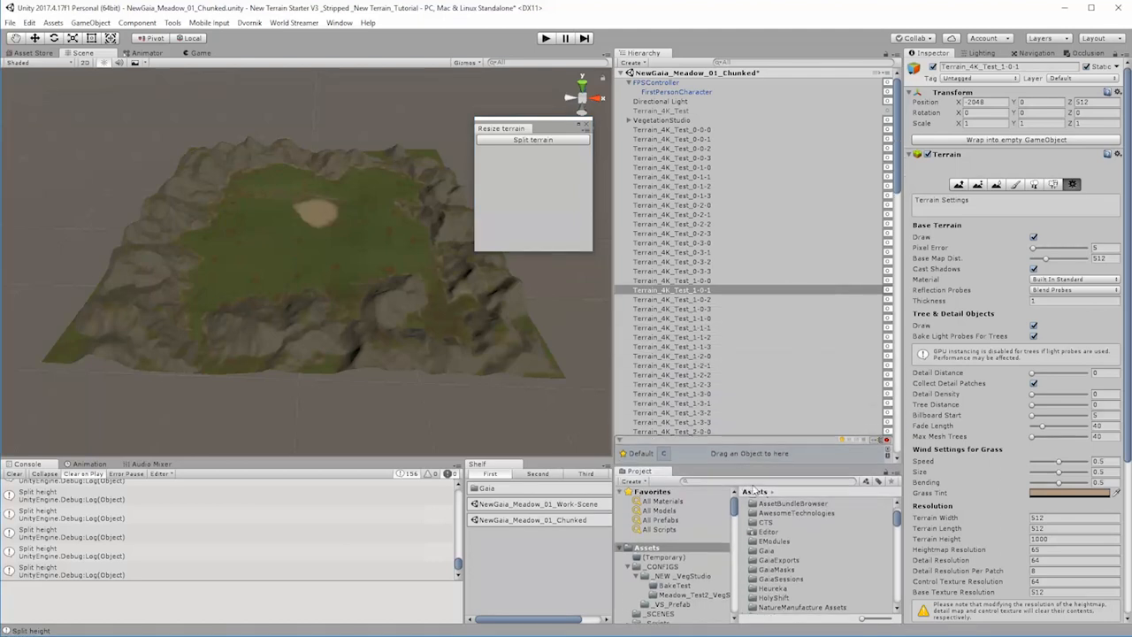
pyautogui.click(700, 301)
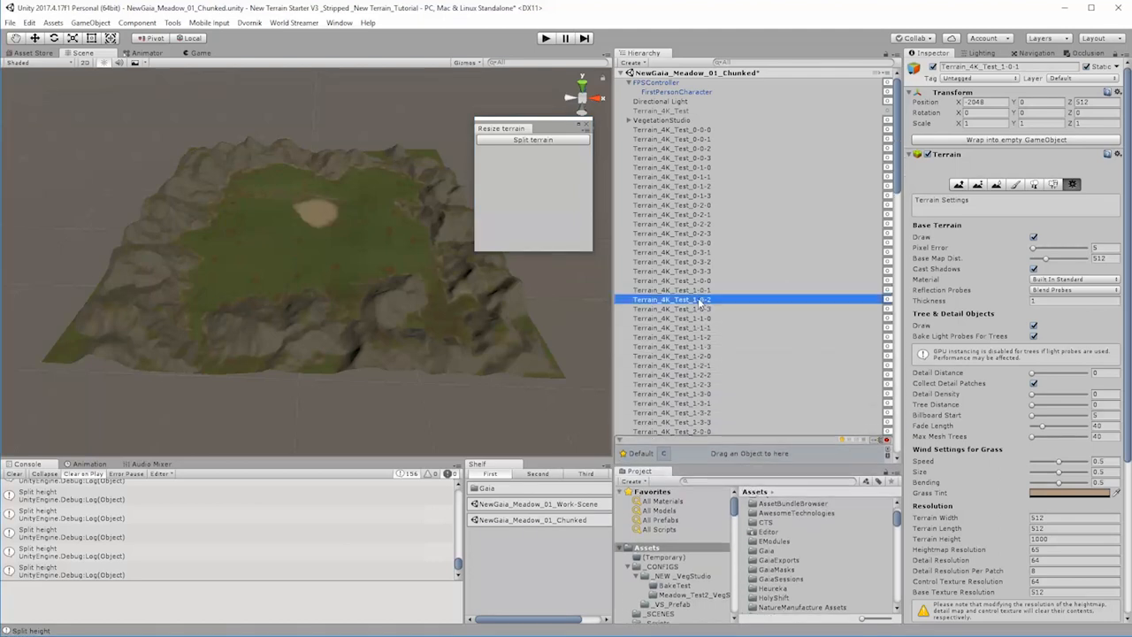
pyautogui.click(582, 143)
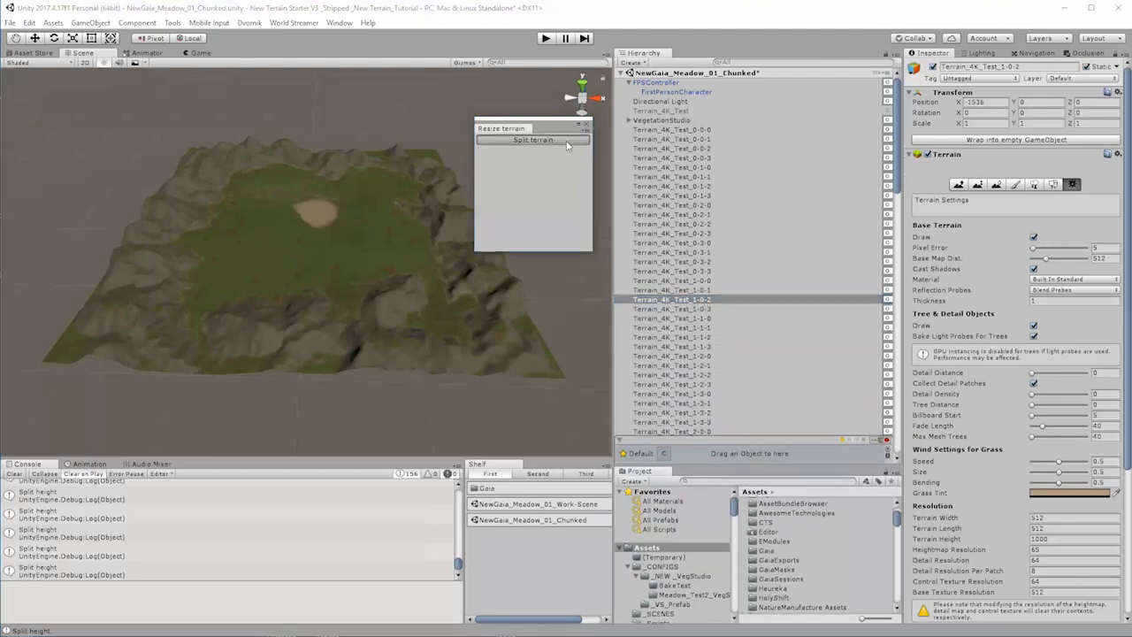
pyautogui.click(704, 309)
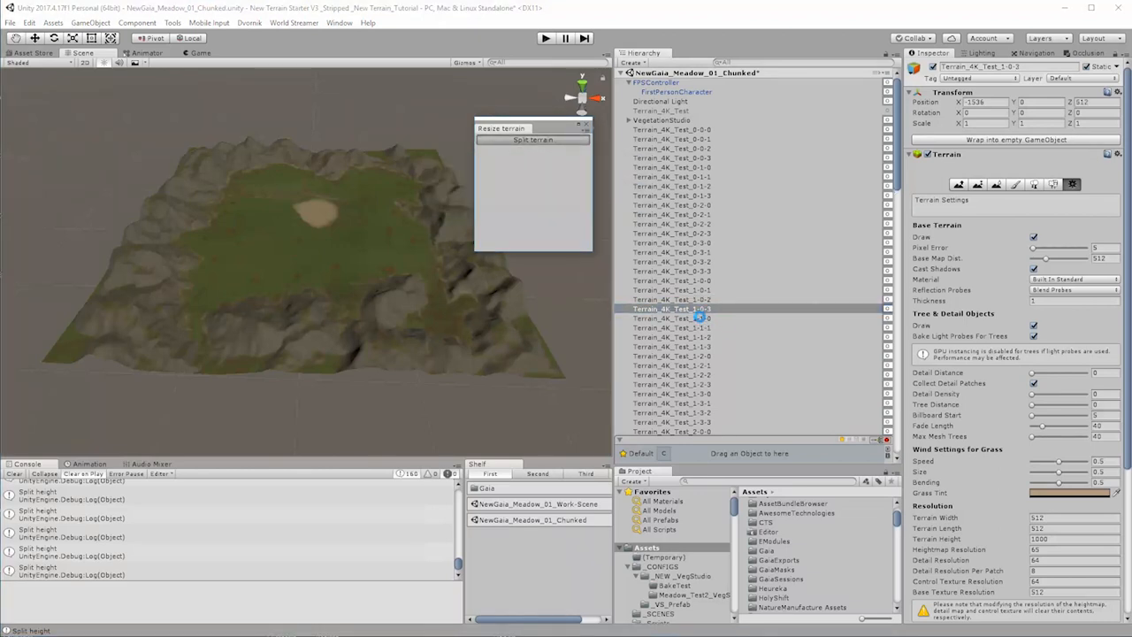
# Step: Split each of the four terrains Terrain_4K_Test_1-1-0 through Terrain_4K_Test_1-1-3 individually
pyautogui.click(701, 319)
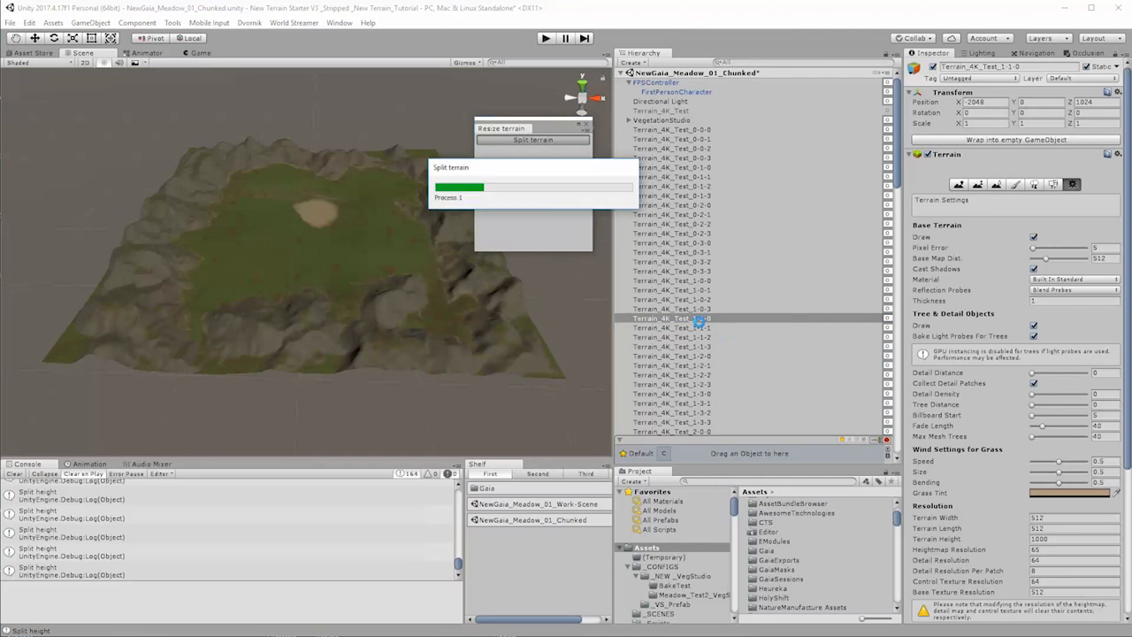
pyautogui.click(701, 328)
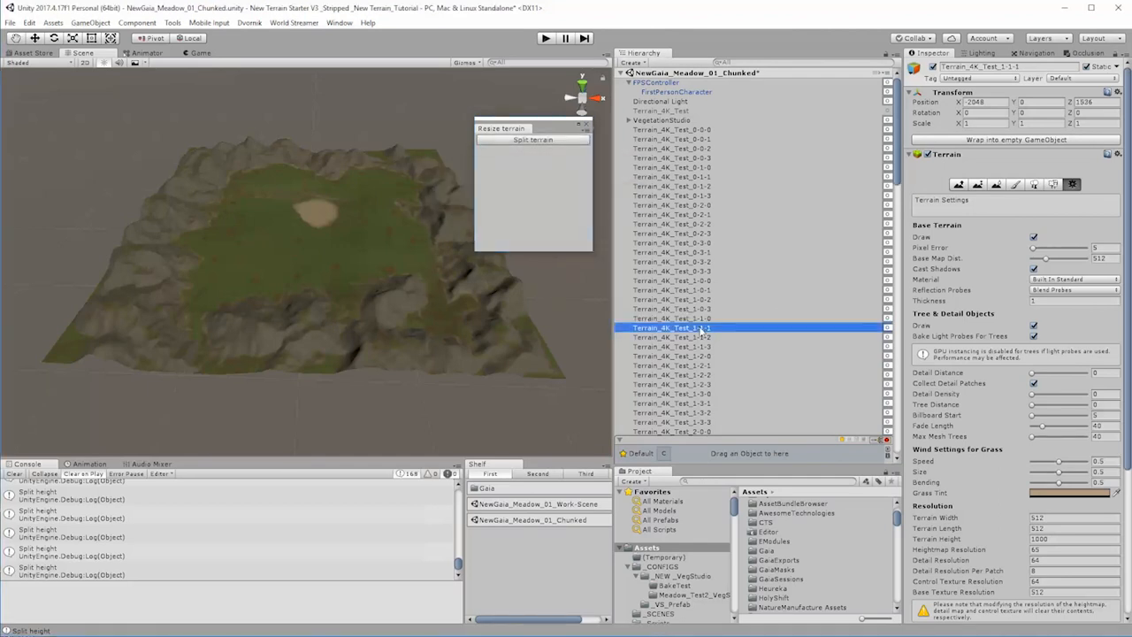
pyautogui.click(571, 140)
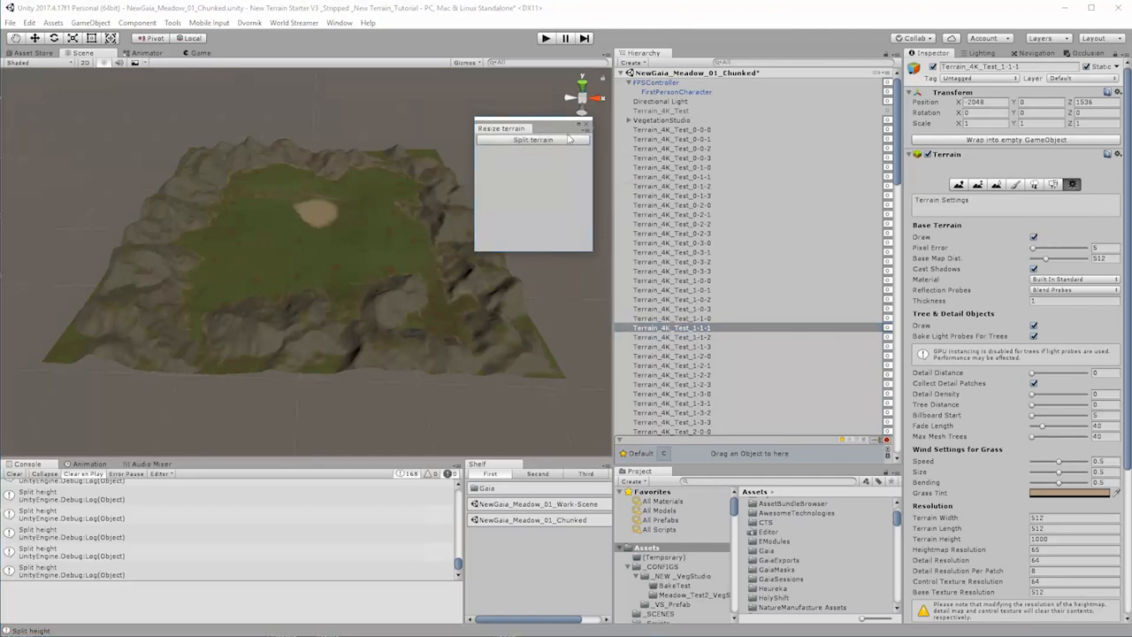
pyautogui.click(699, 337)
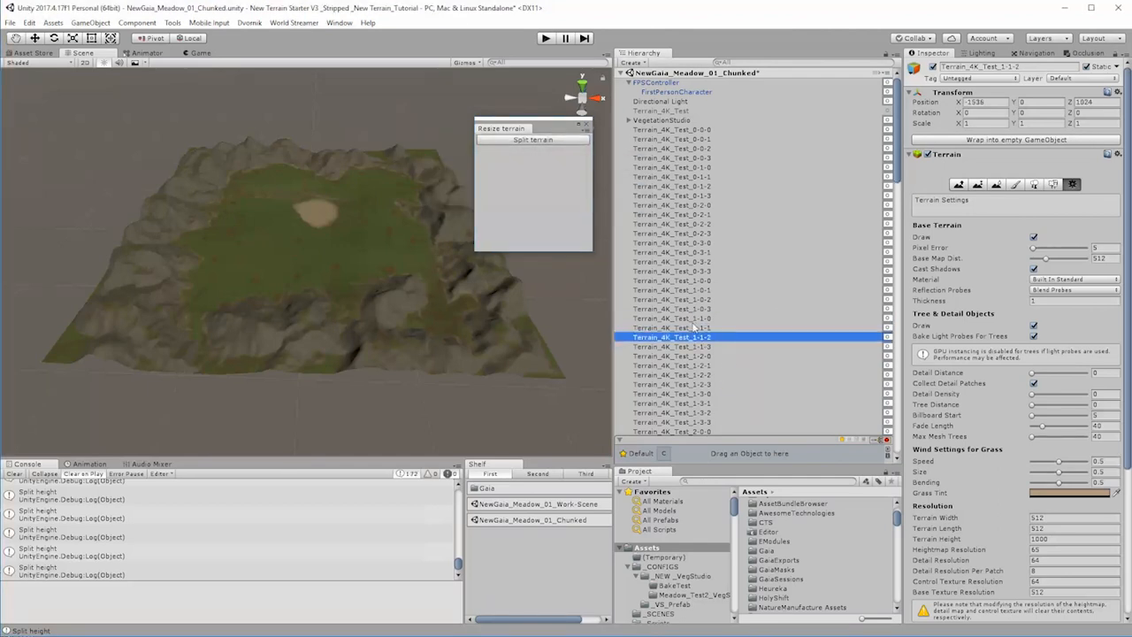
pyautogui.click(570, 141)
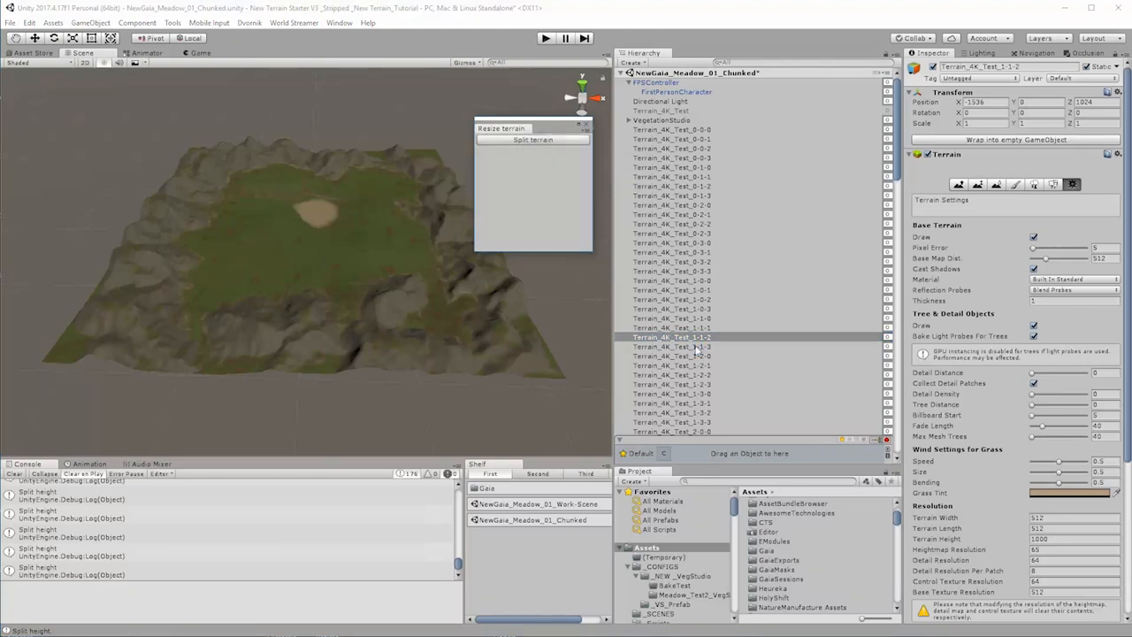
pyautogui.click(698, 348)
pyautogui.click(570, 142)
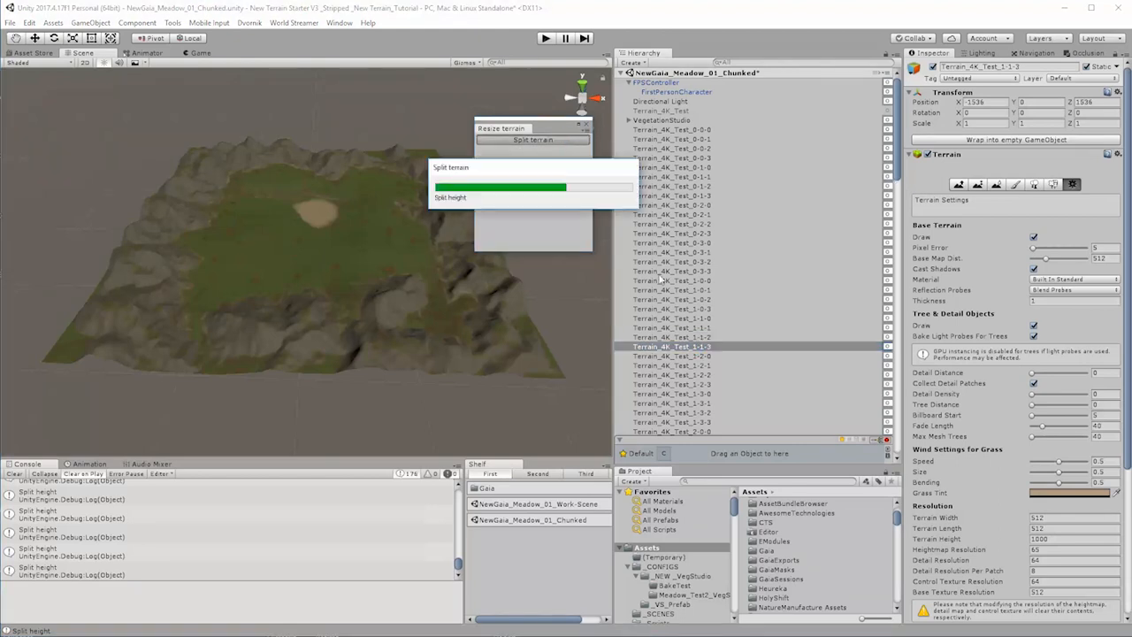
# Step: Split the terrains from Terrain_4K_Test_1-2-0 to Terrain_4K_Test_1-2-3 one after another
pyautogui.click(698, 356)
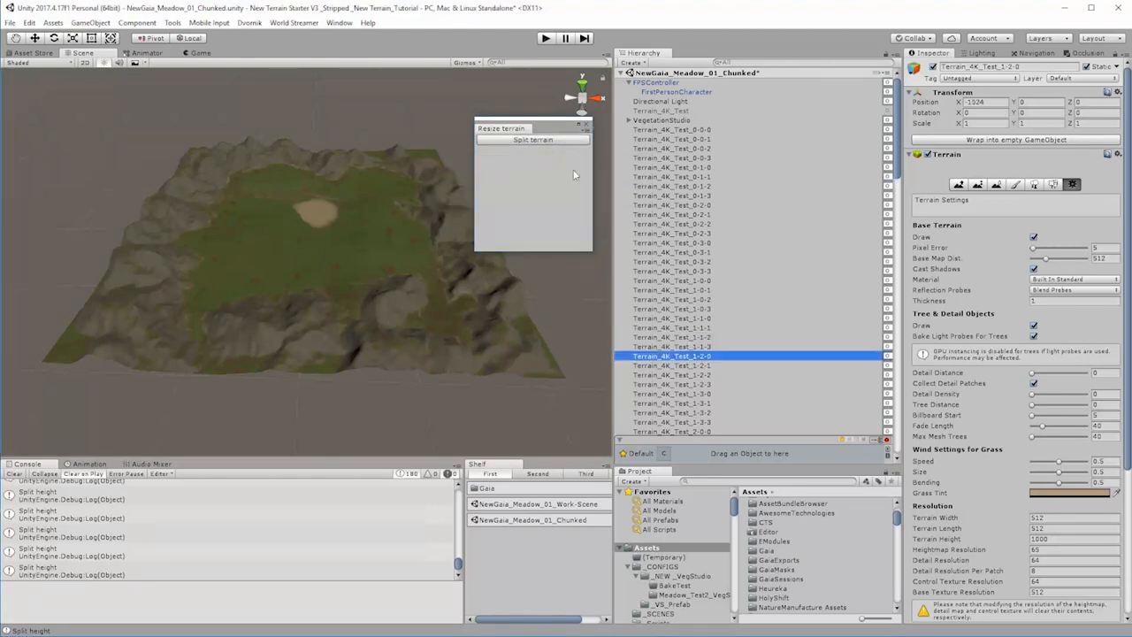
pyautogui.click(570, 142)
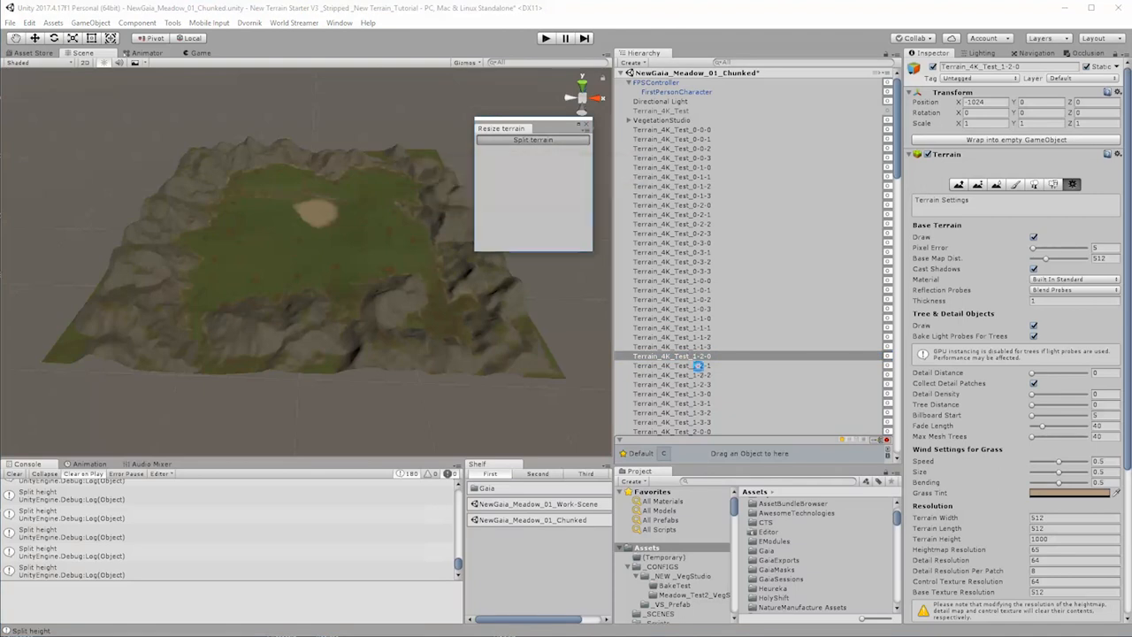
pyautogui.click(697, 365)
pyautogui.click(571, 142)
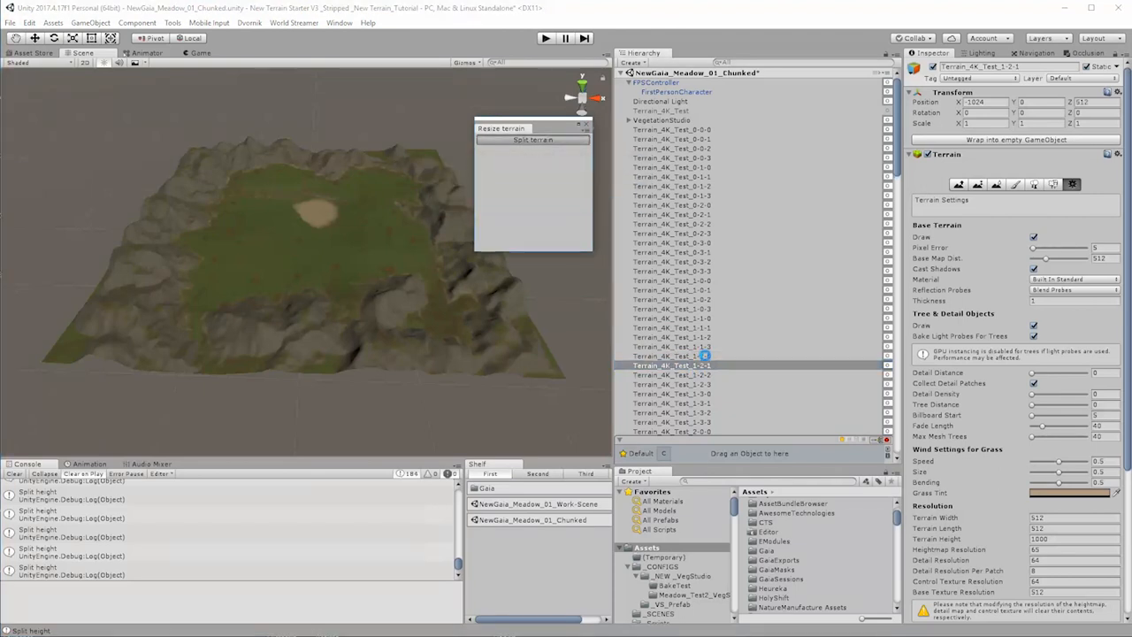
pyautogui.click(704, 375)
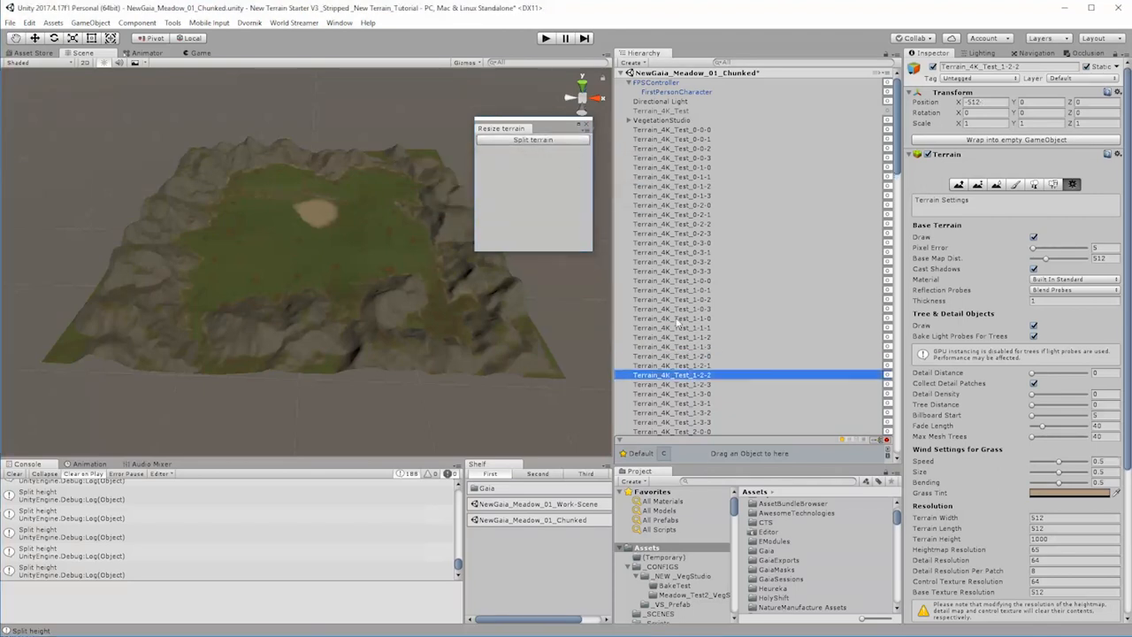
pyautogui.click(567, 143)
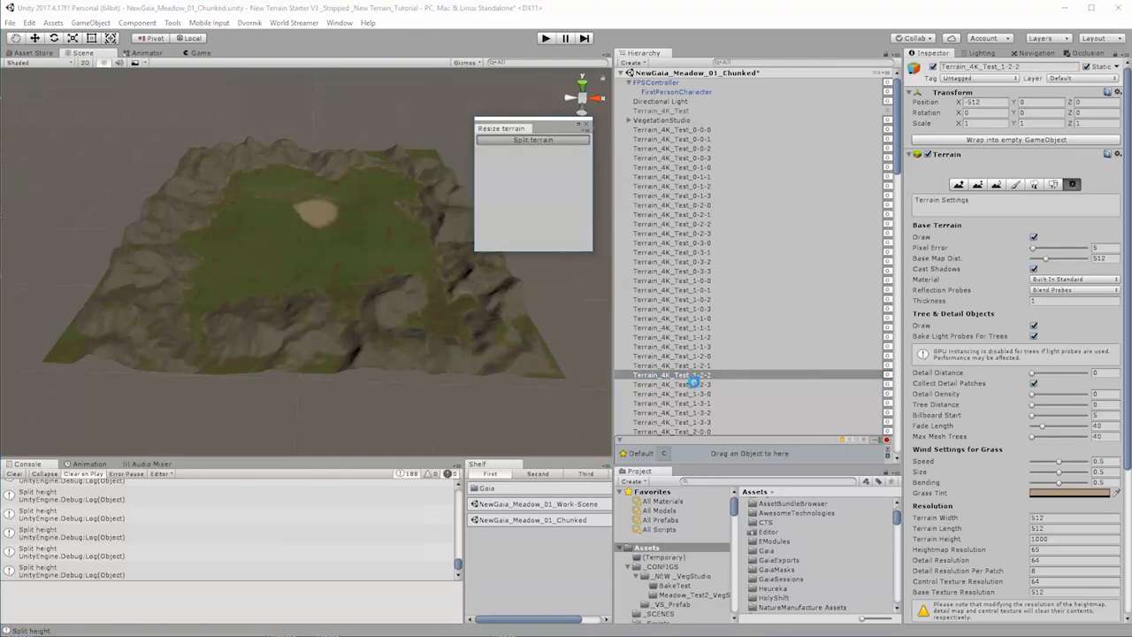
pyautogui.click(695, 384)
pyautogui.click(562, 141)
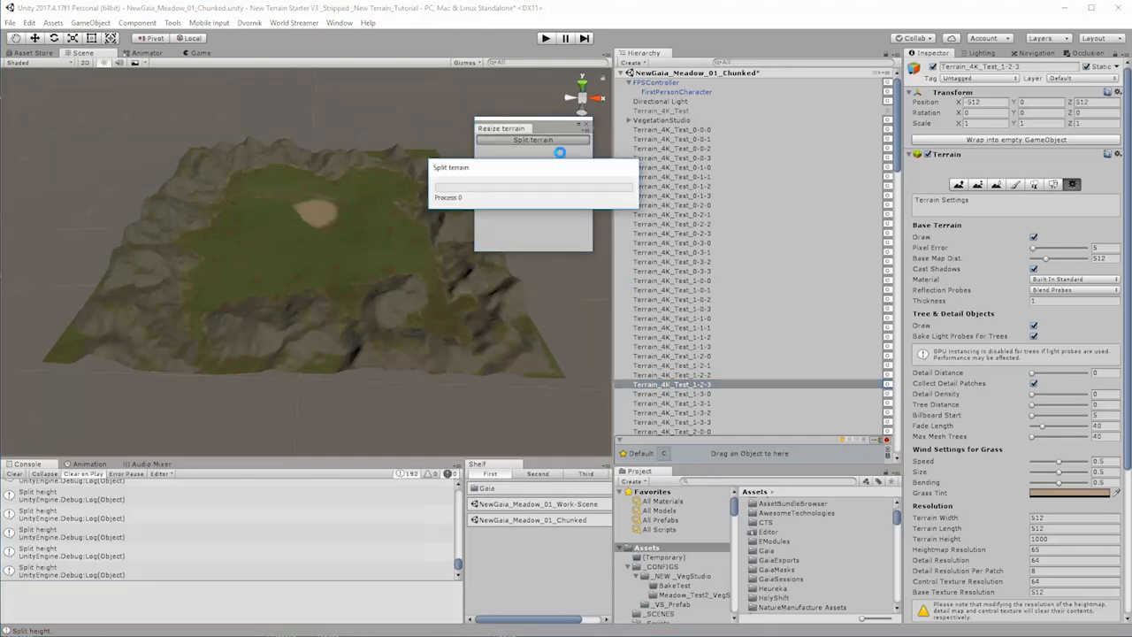
# Step: Split the terrains Terrain_4K_Test_1-3-0 through Terrain_4K_Test_1-3-3 one by one
pyautogui.click(683, 394)
pyautogui.click(542, 140)
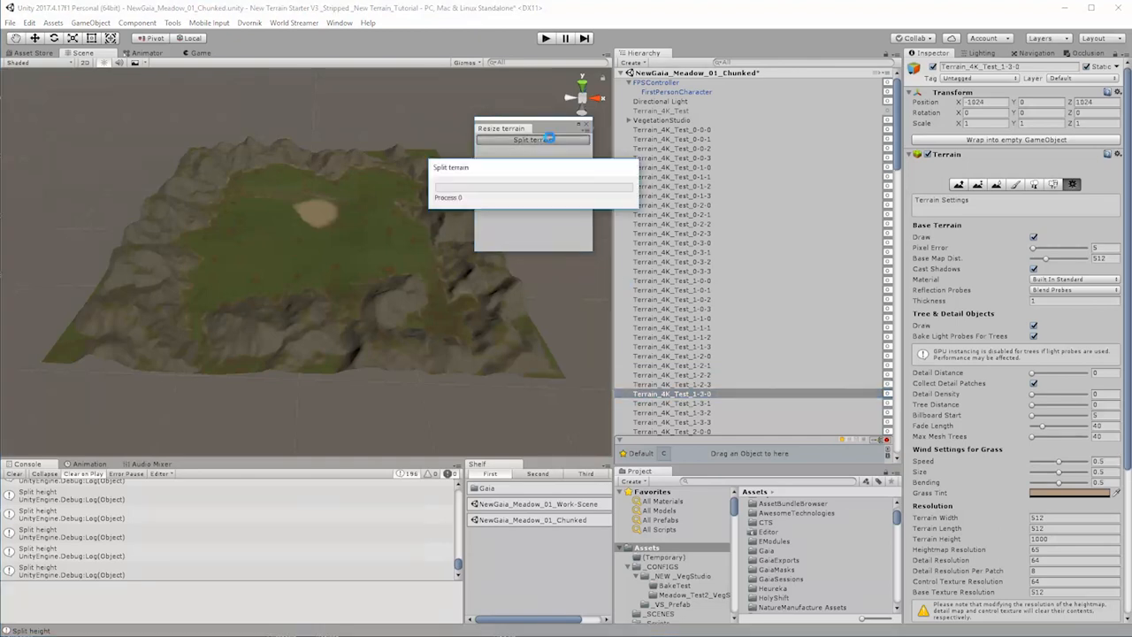
pyautogui.click(692, 404)
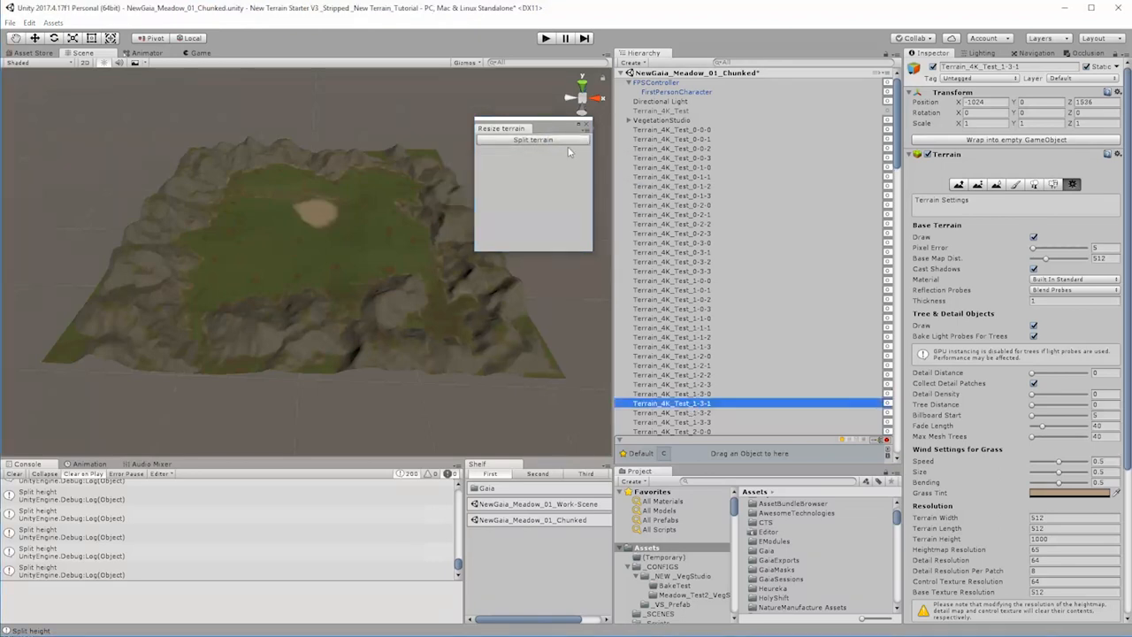
pyautogui.click(569, 139)
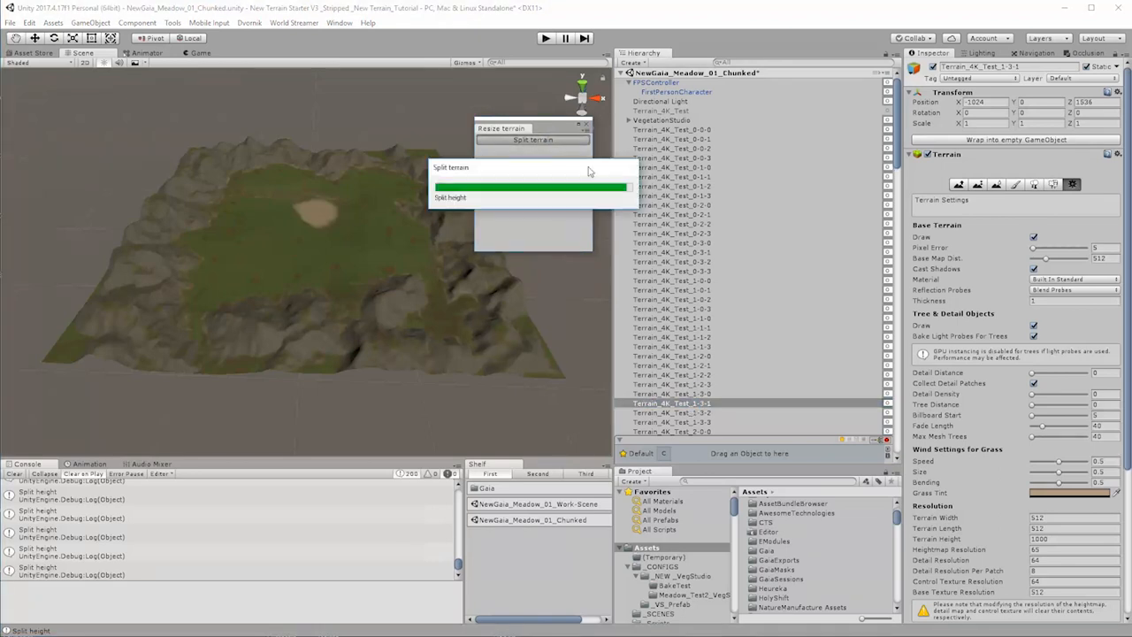
pyautogui.click(700, 413)
pyautogui.click(545, 140)
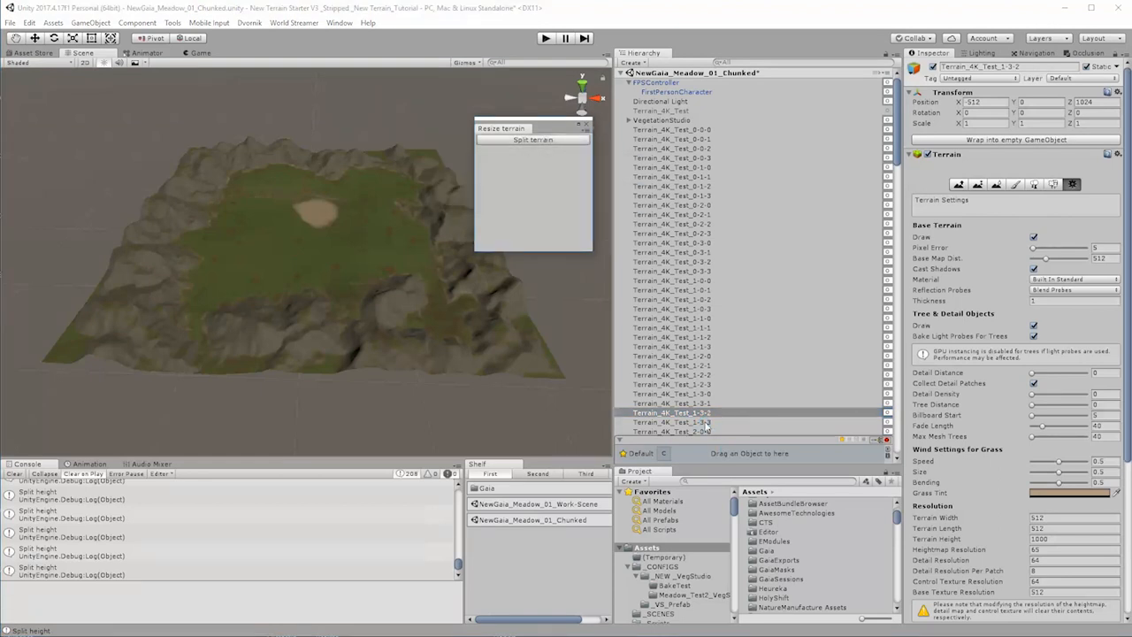
pyautogui.click(708, 423)
pyautogui.click(574, 142)
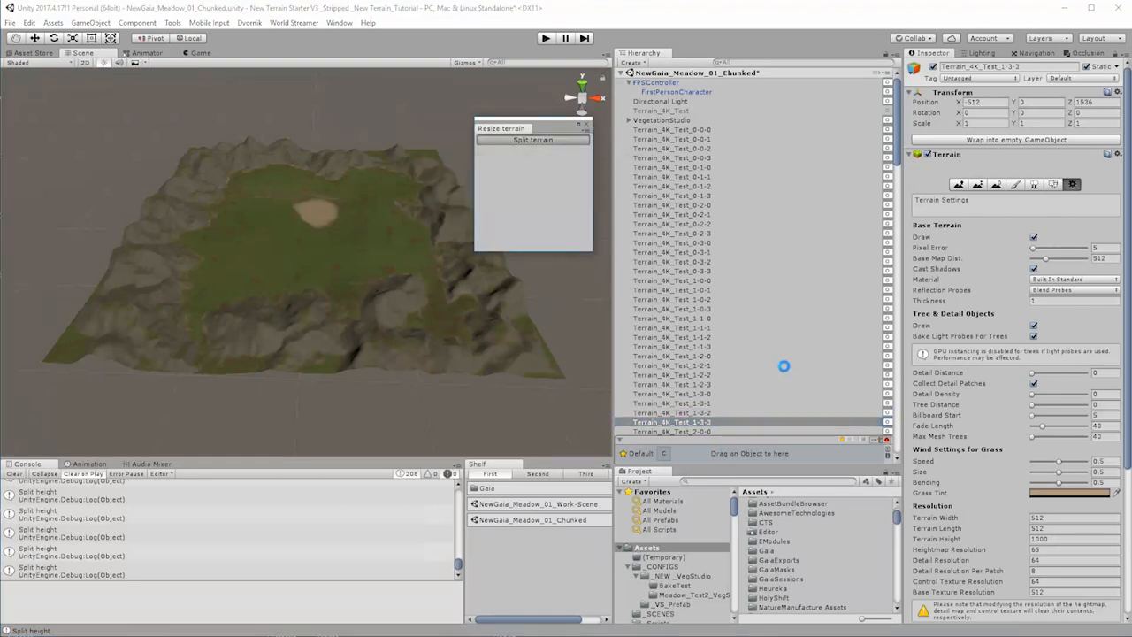
# Step: Split each terrain from Terrain_4K_Test_2-0-0 to Terrain_4K_Test_2-0-3 separately
pyautogui.scroll(-9, 721, 350)
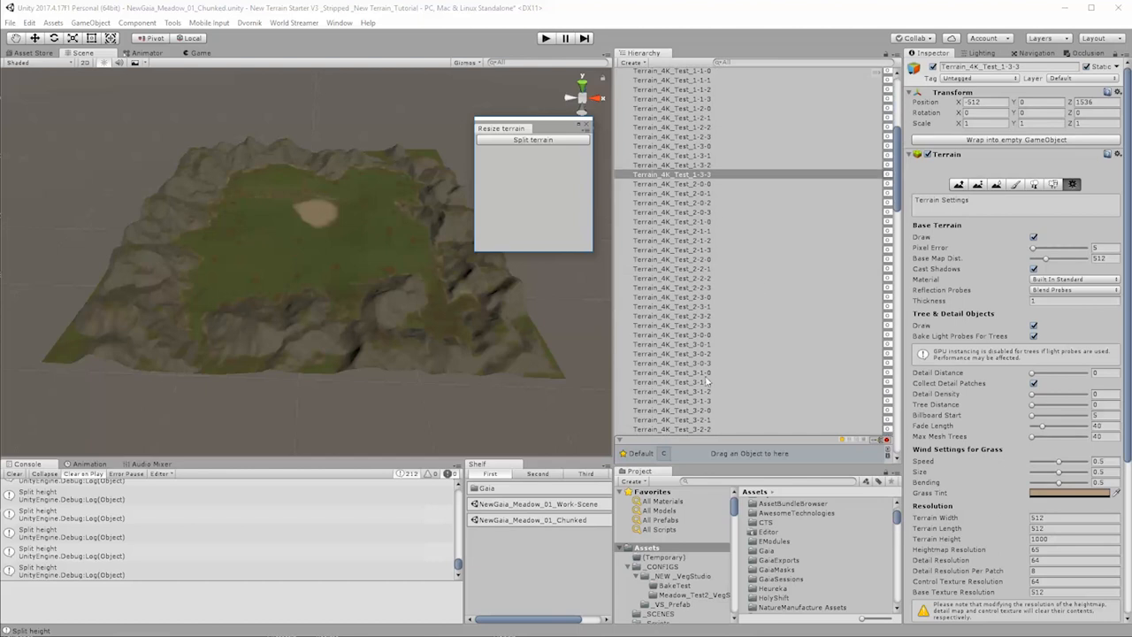
pyautogui.scroll(-3, 707, 347)
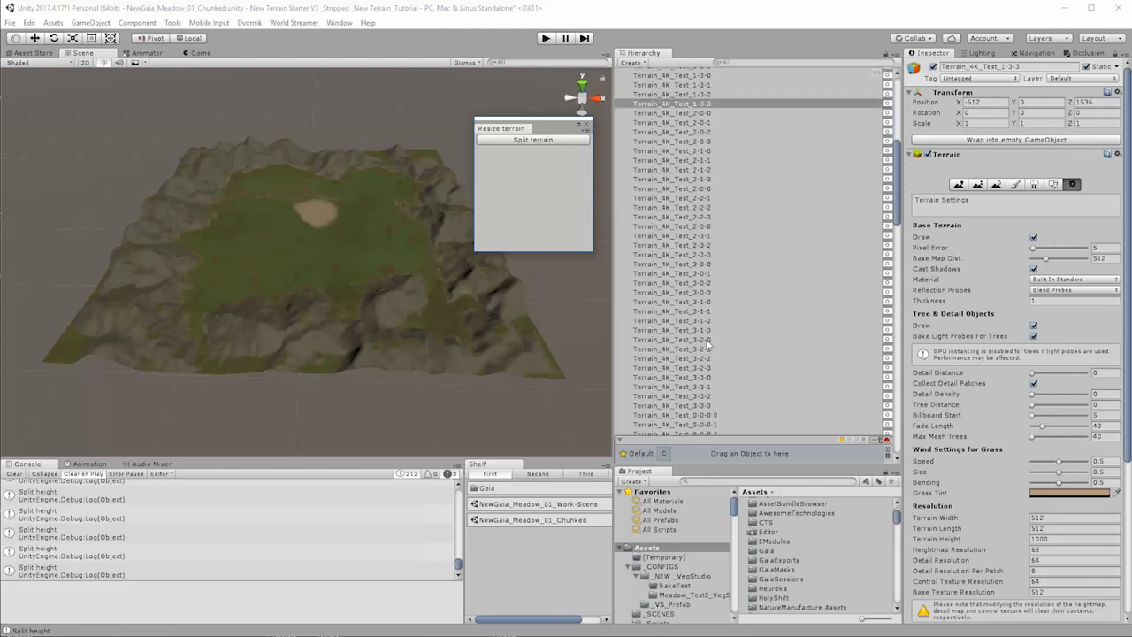
pyautogui.click(696, 113)
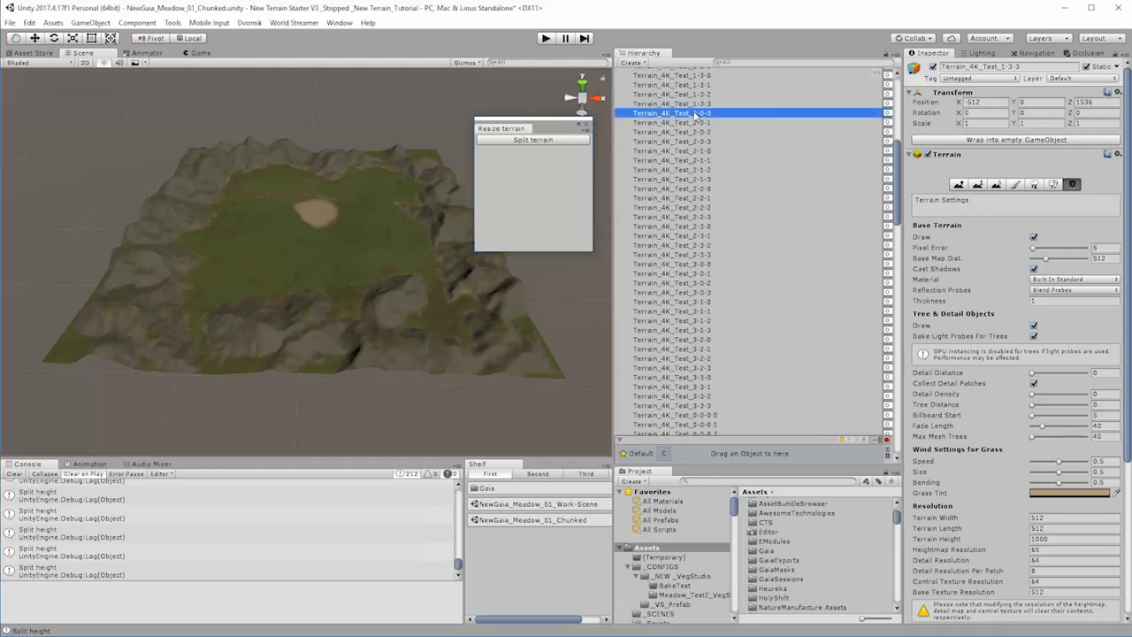
pyautogui.click(556, 141)
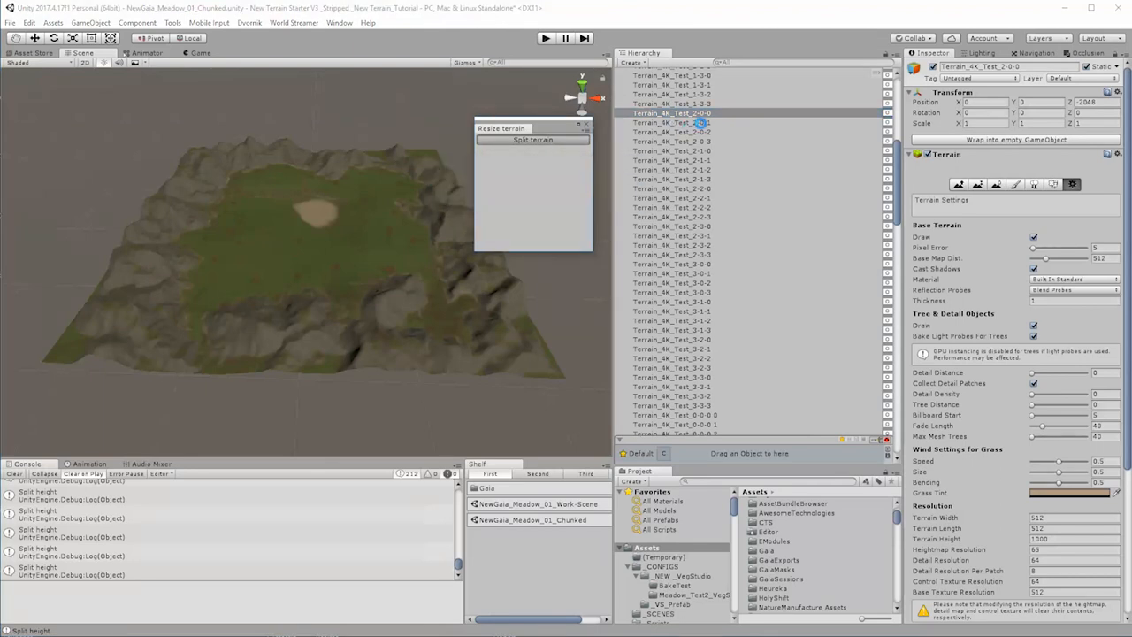
pyautogui.click(698, 123)
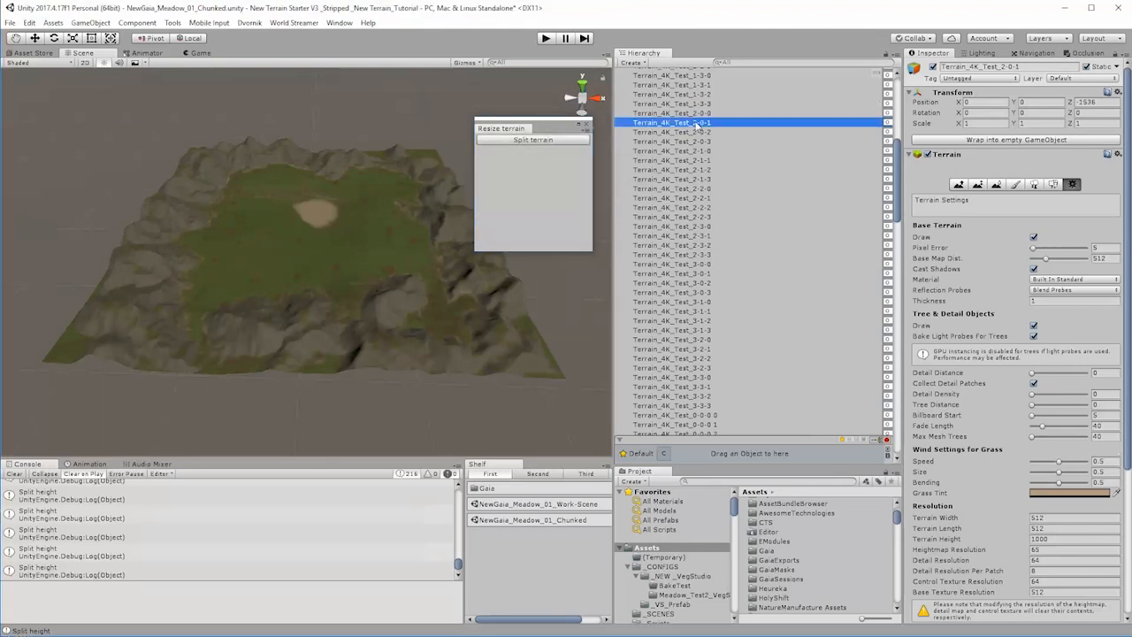
pyautogui.click(555, 140)
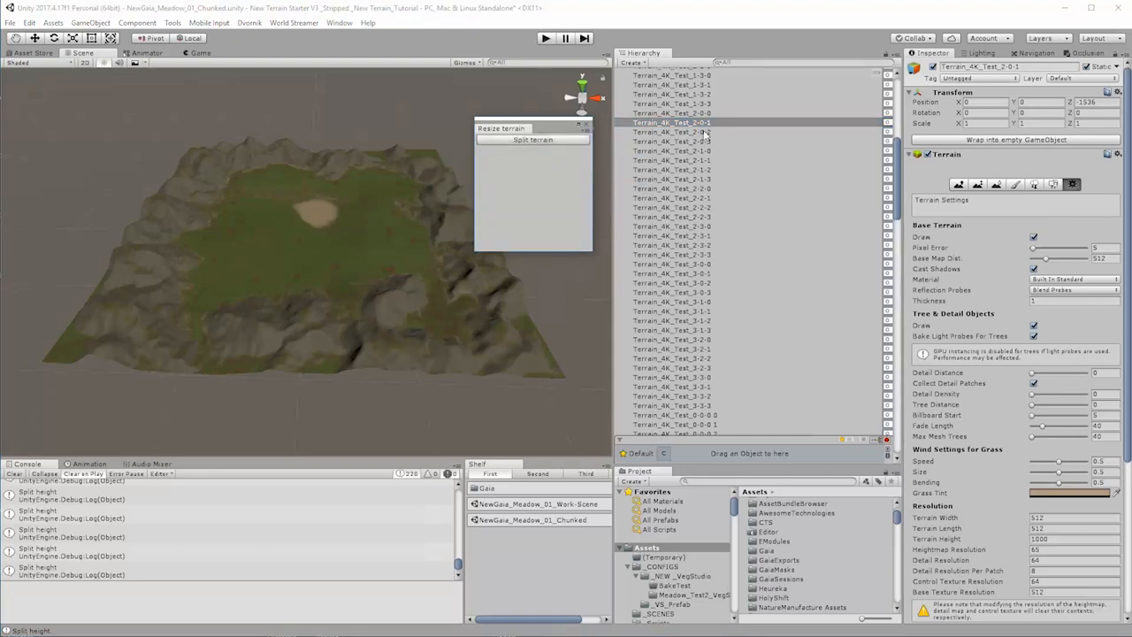
pyautogui.click(705, 133)
pyautogui.click(537, 141)
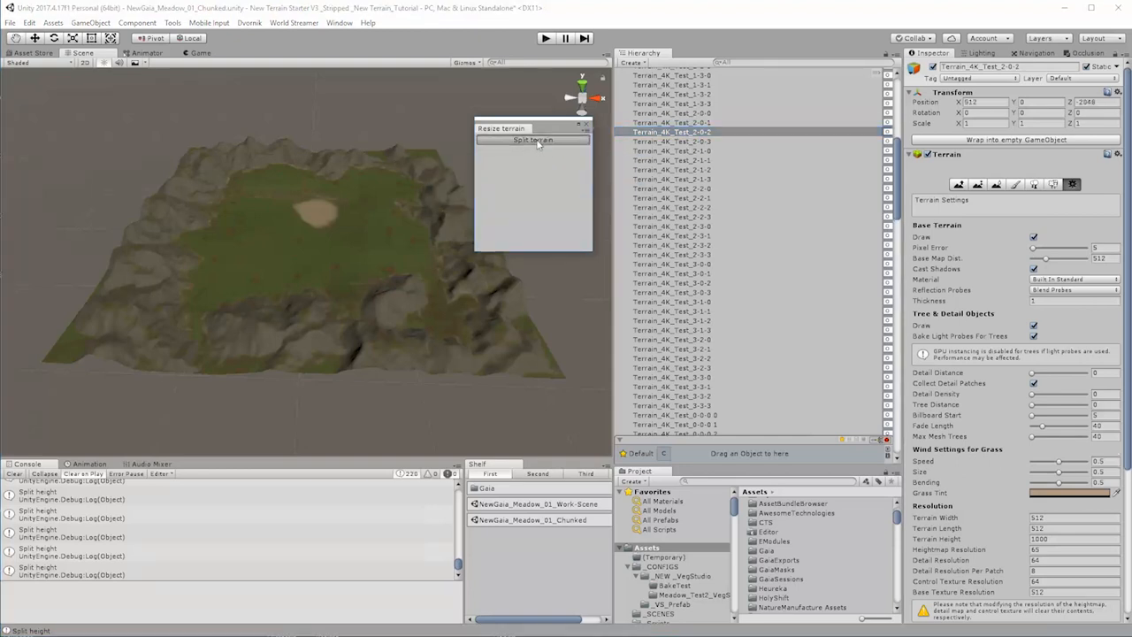
pyautogui.click(701, 143)
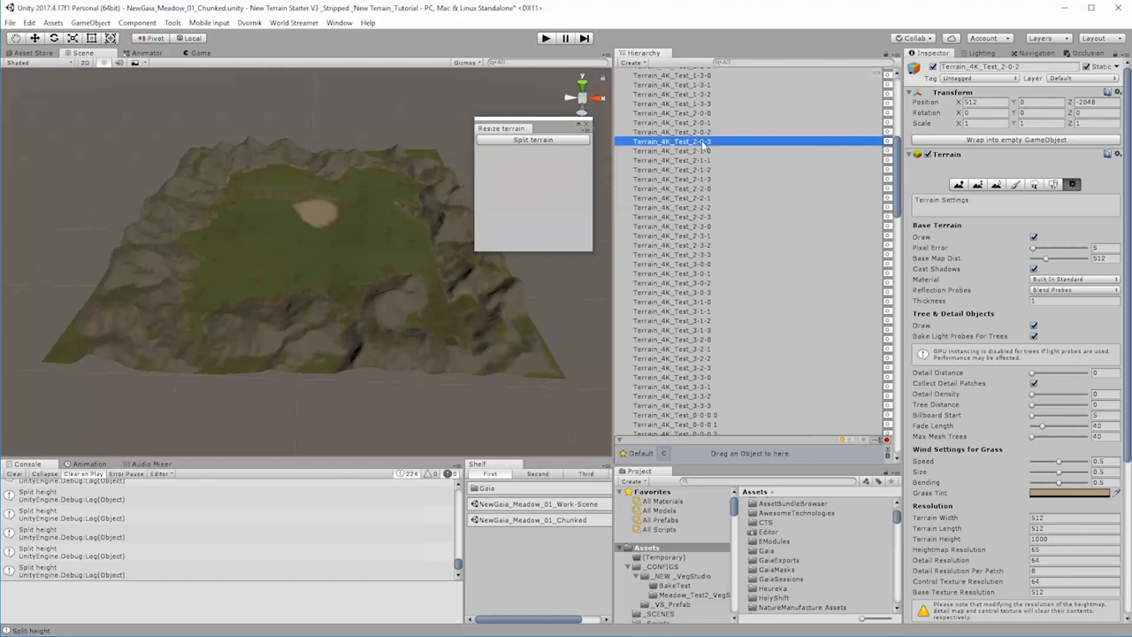
pyautogui.click(555, 142)
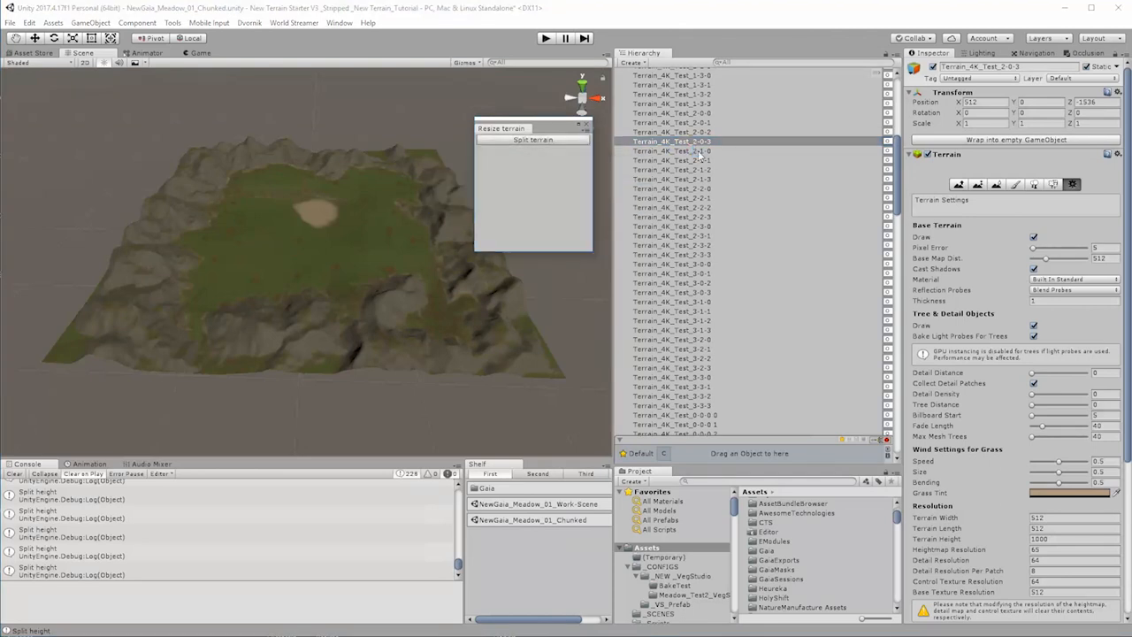
# Step: Split the four terrains Terrain_4K_Test_2-1-0 through Terrain_4K_Test_2-1-3 one at a time
pyautogui.click(673, 150)
pyautogui.click(560, 141)
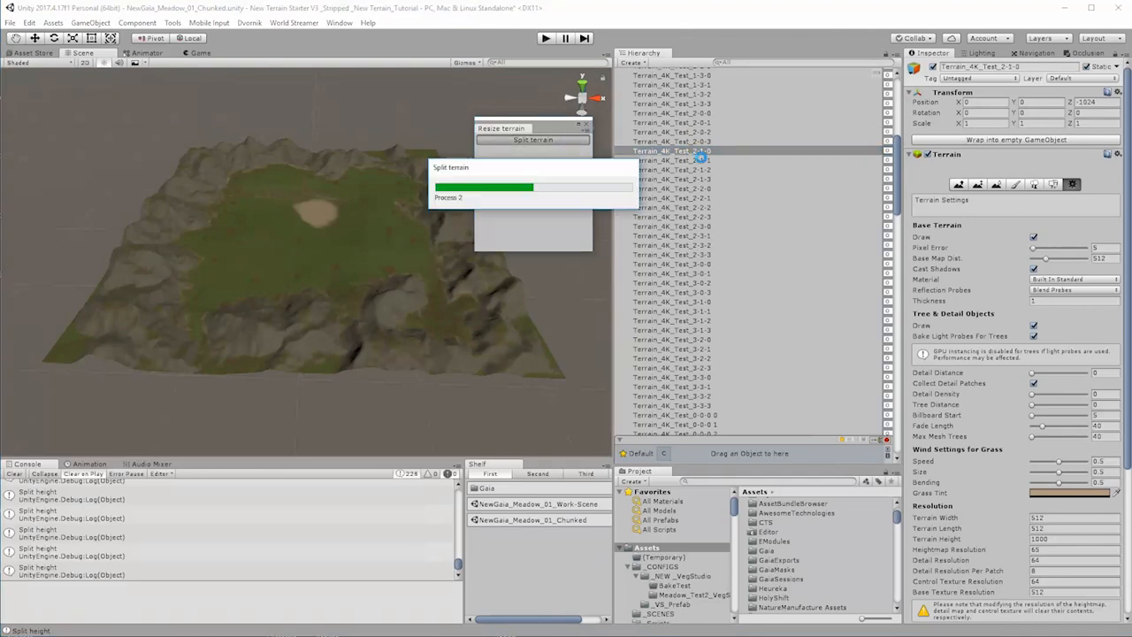
pyautogui.click(699, 161)
pyautogui.click(560, 141)
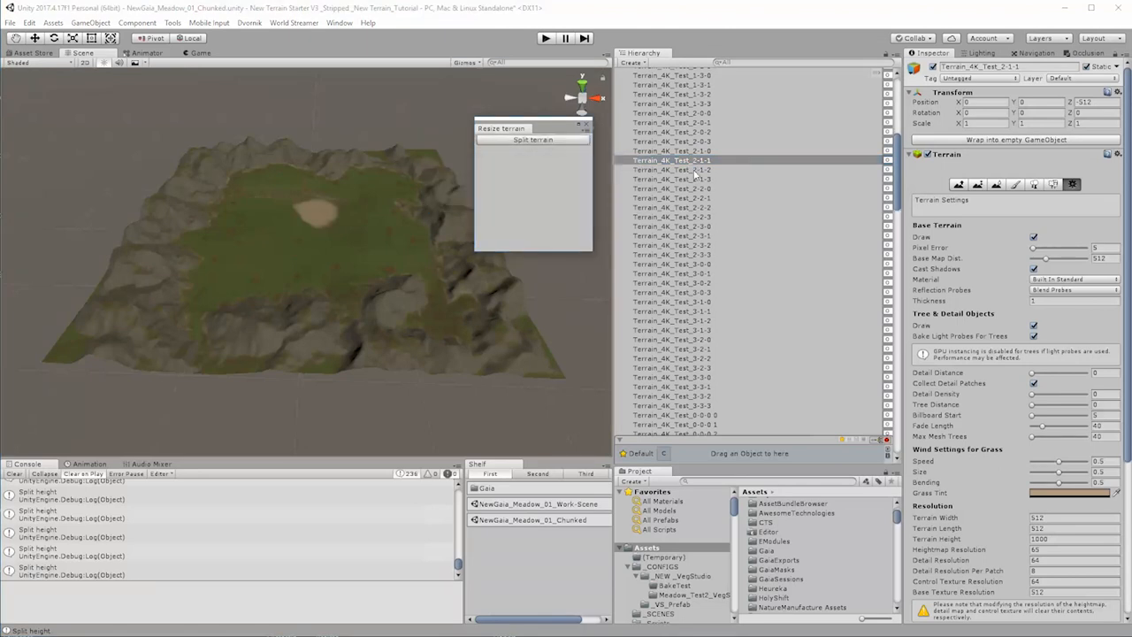
pyautogui.click(674, 170)
pyautogui.click(576, 142)
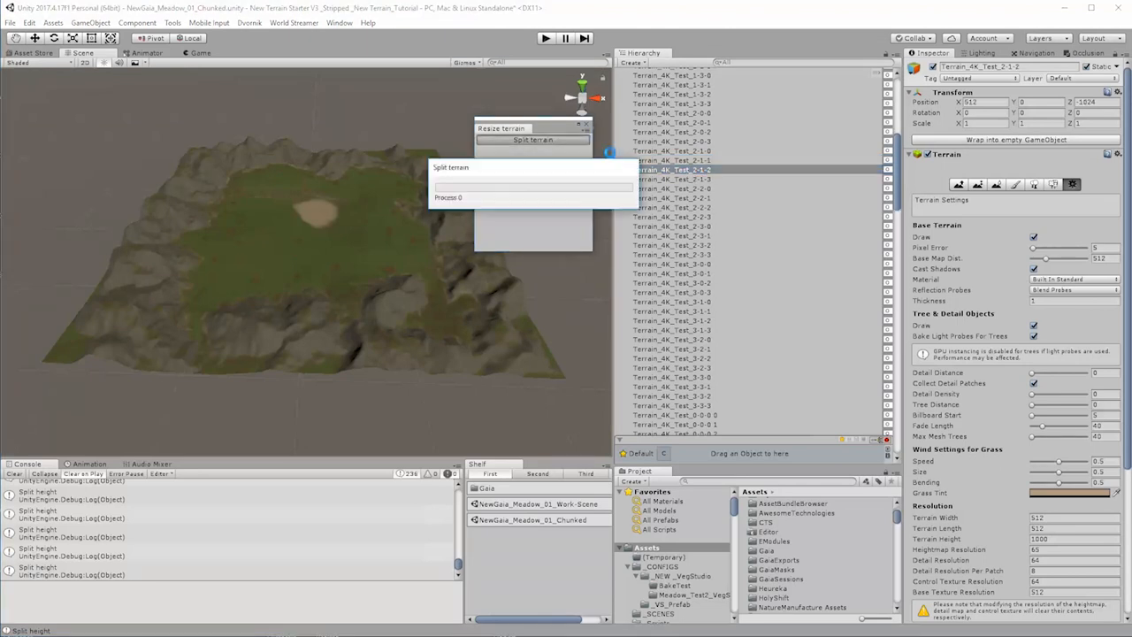
pyautogui.click(688, 179)
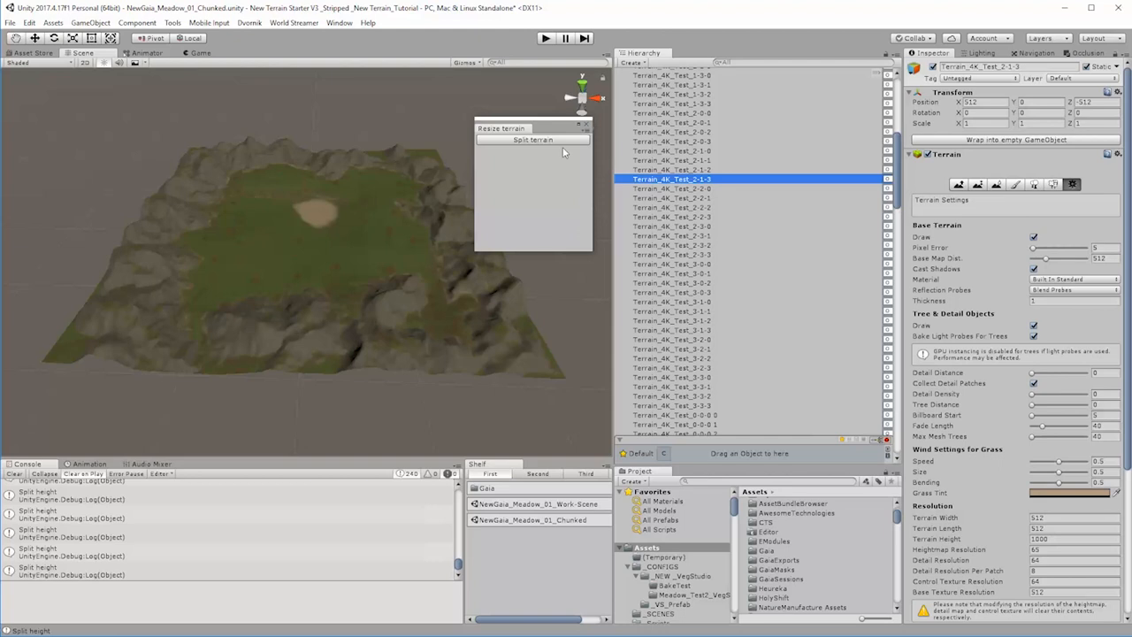
pyautogui.click(563, 142)
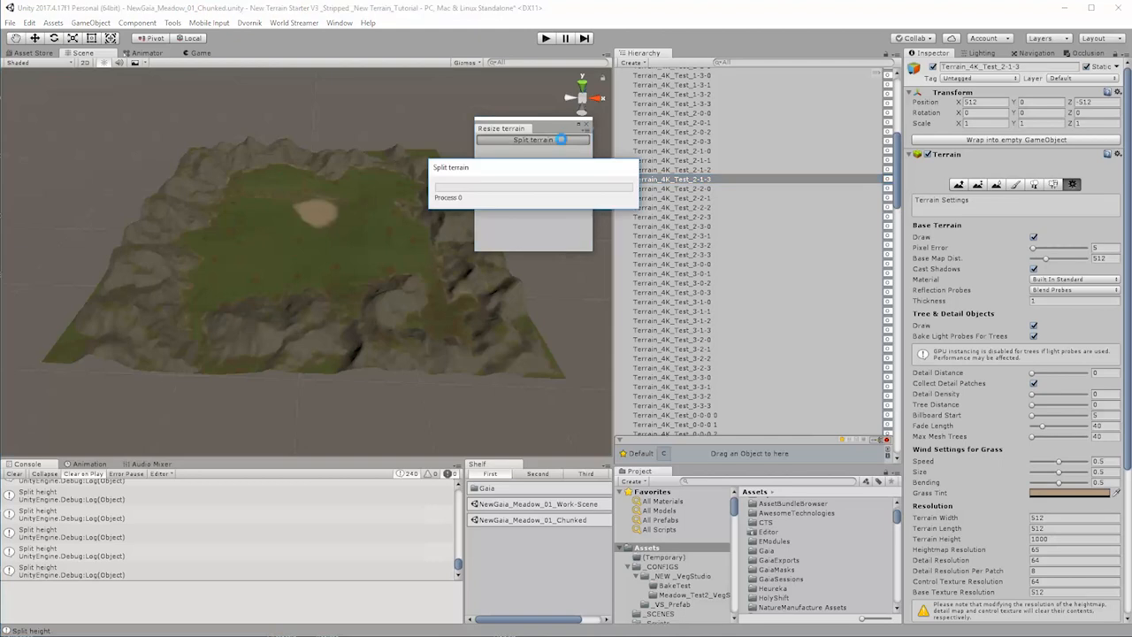
# Step: Split the terrains Terrain_4K_Test_2-2-0 through Terrain_4K_Test_2-2-3 one by one
pyautogui.click(699, 189)
pyautogui.click(550, 141)
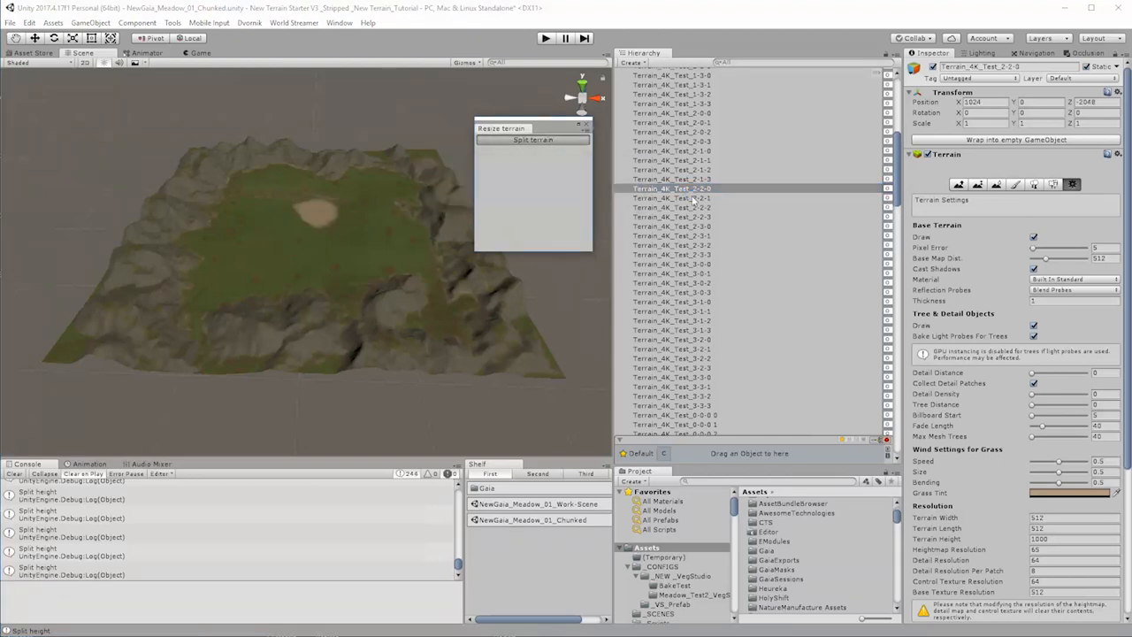
pyautogui.click(699, 198)
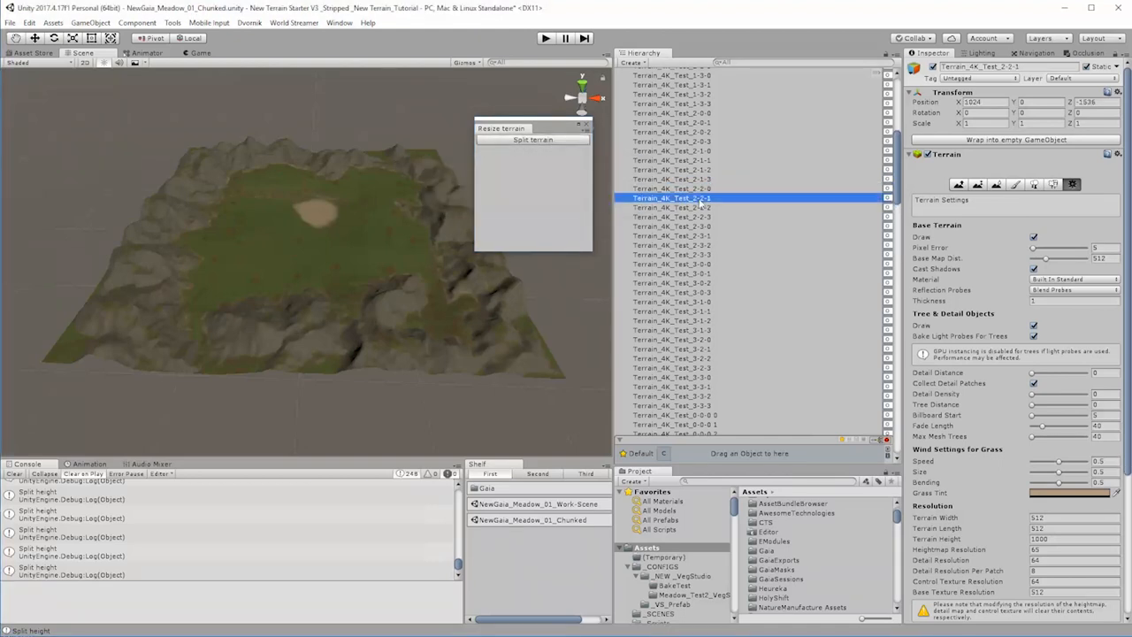
pyautogui.click(550, 142)
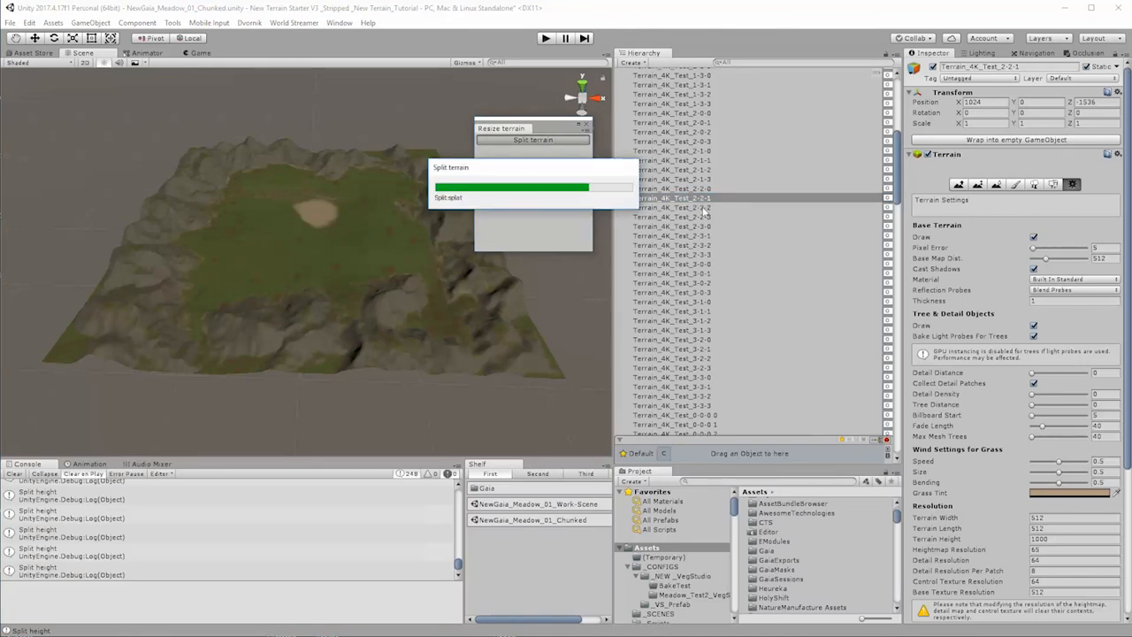
pyautogui.click(705, 208)
pyautogui.click(576, 141)
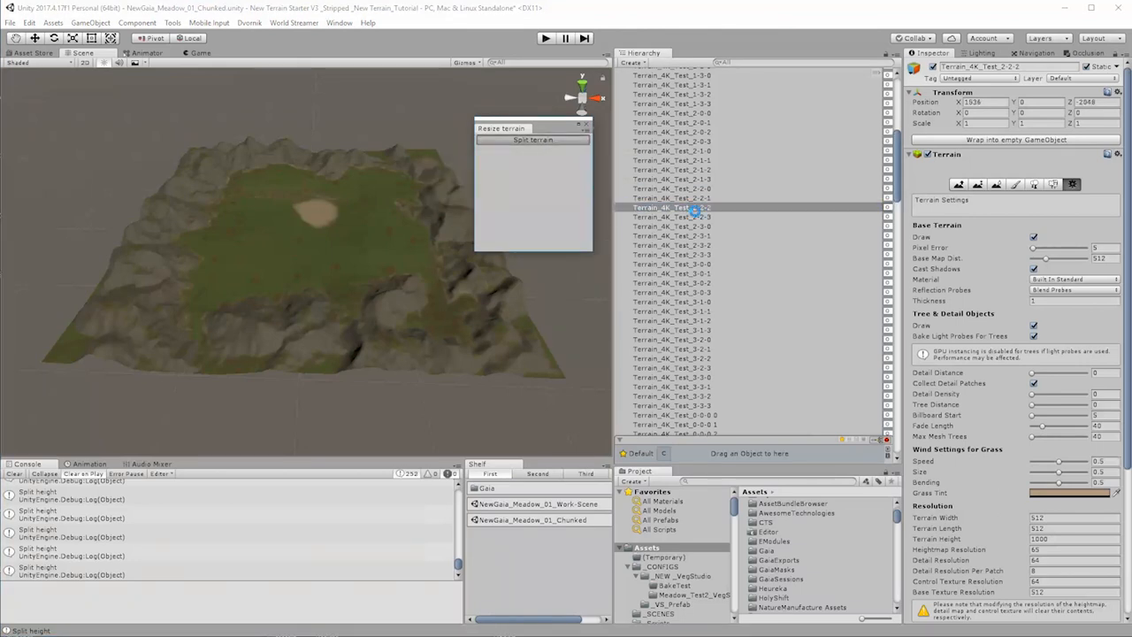
pyautogui.click(701, 217)
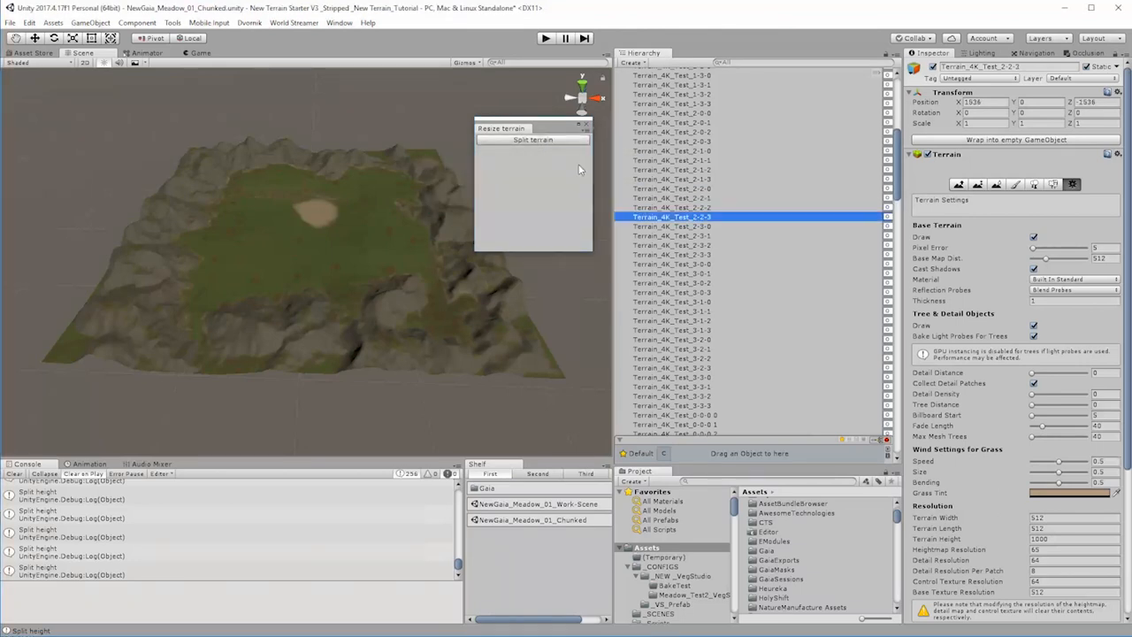
pyautogui.click(555, 140)
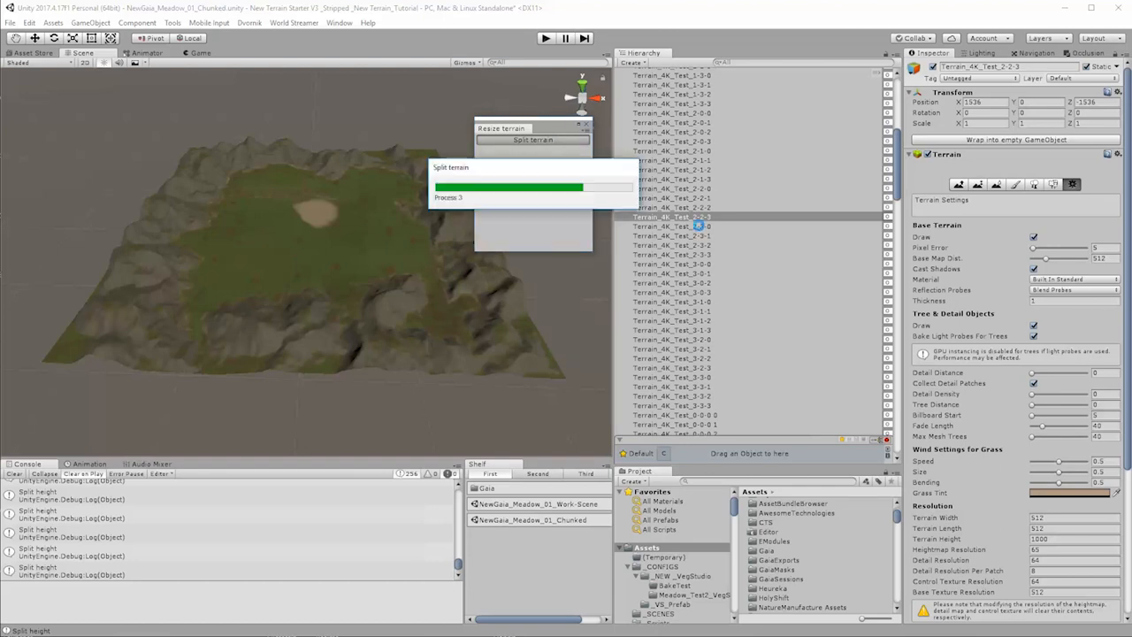
# Step: Split each terrain from Terrain_4K_Test_2-3-0 to Terrain_4K_Test_2-3-3 separately
pyautogui.click(701, 227)
pyautogui.click(566, 142)
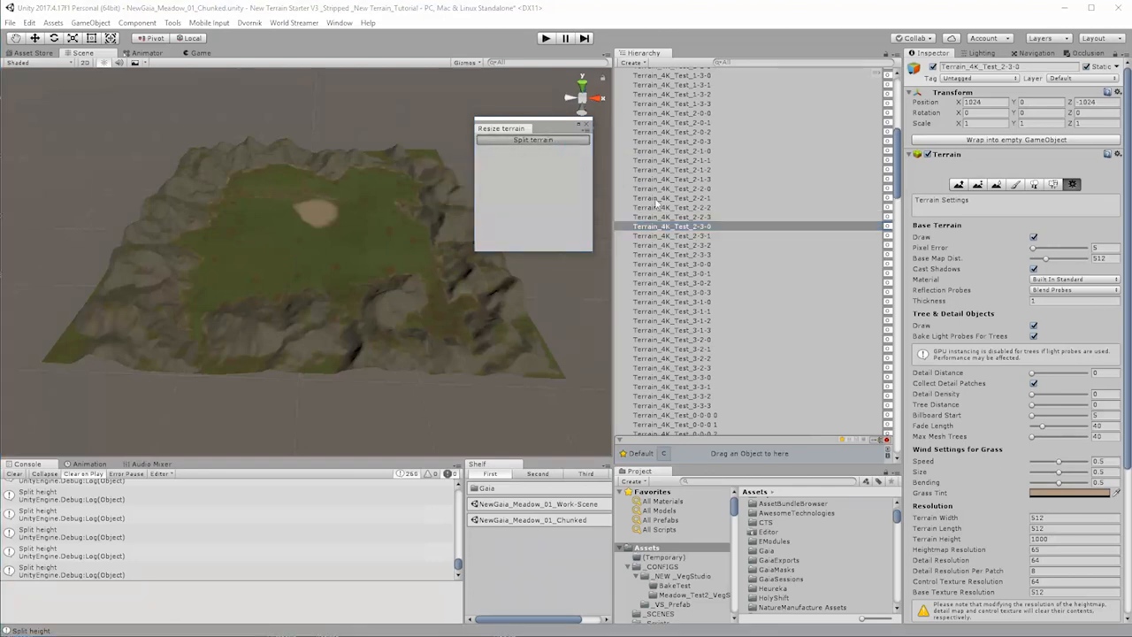
pyautogui.click(700, 236)
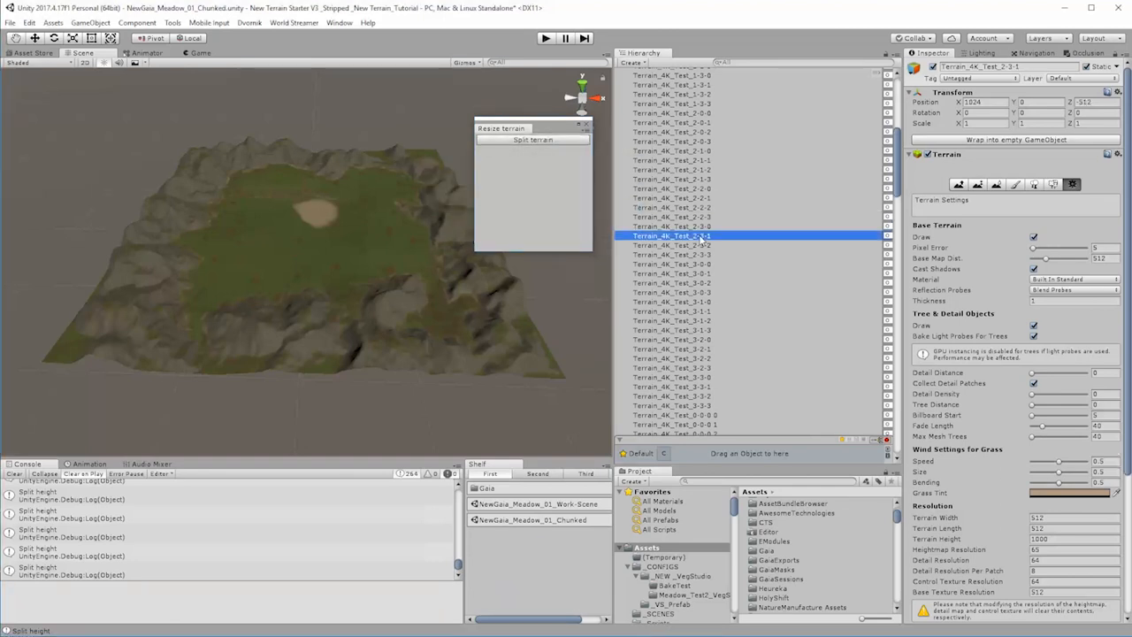
pyautogui.click(569, 143)
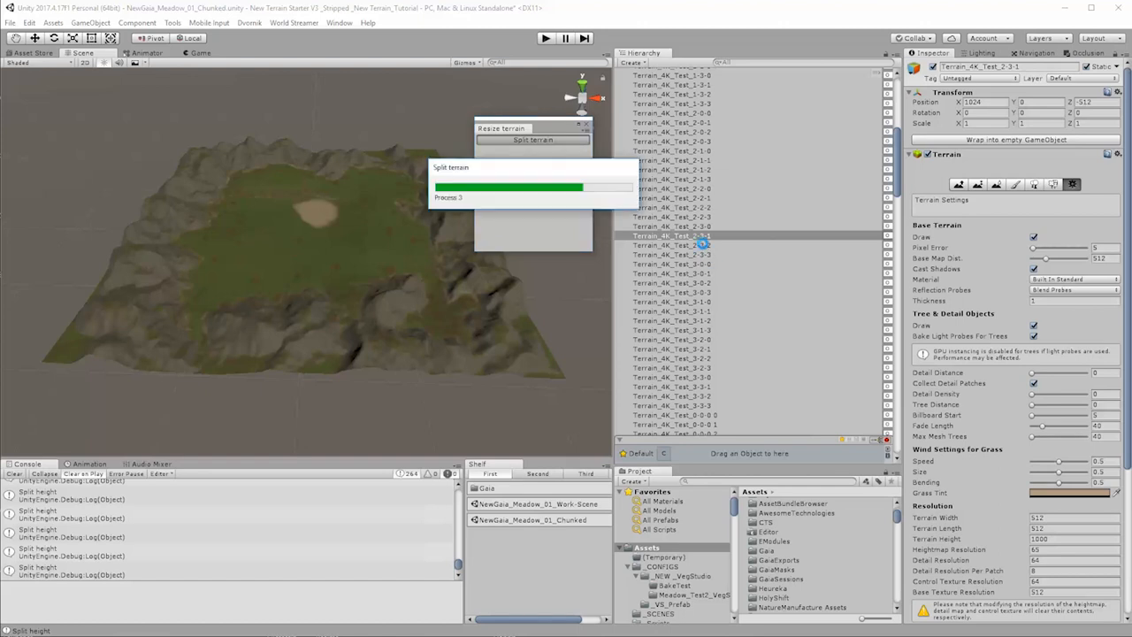
pyautogui.click(706, 246)
pyautogui.click(562, 144)
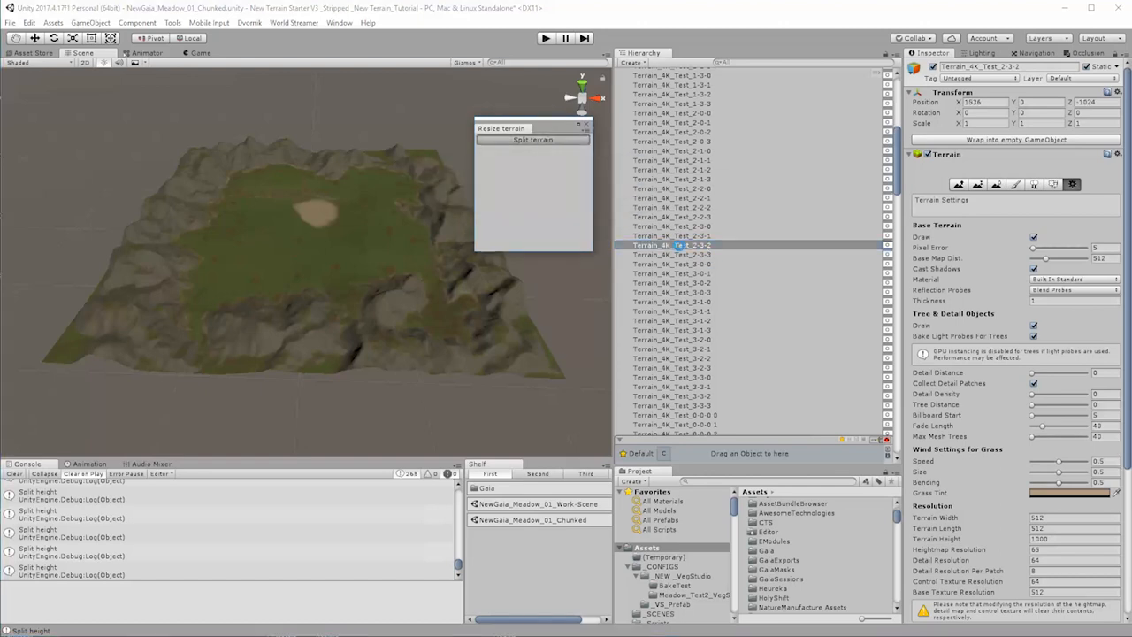
pyautogui.click(694, 256)
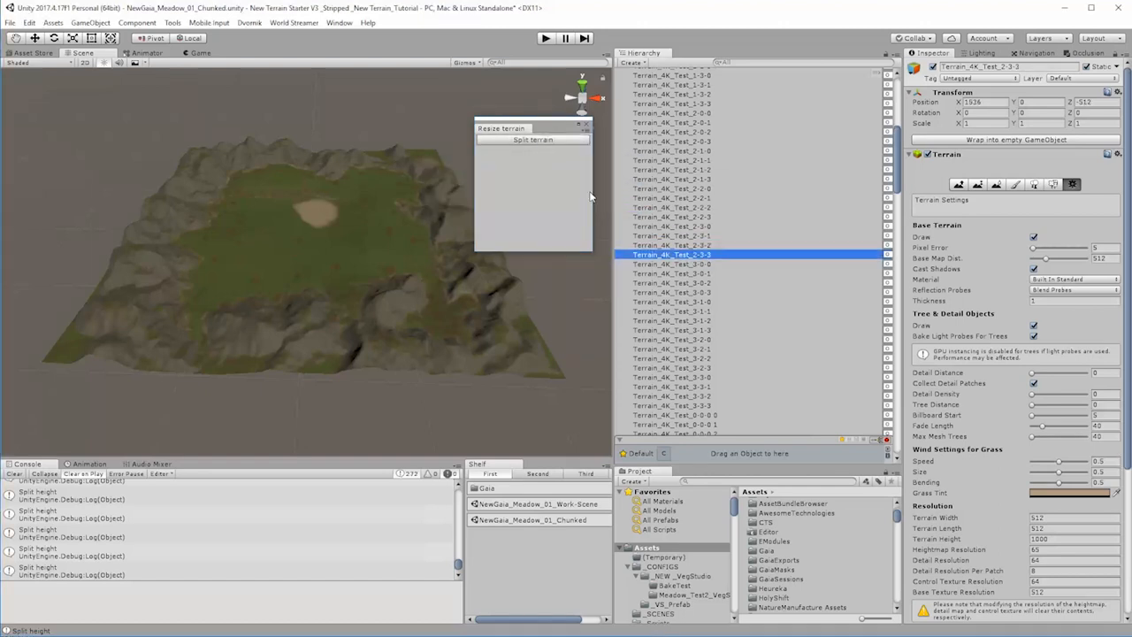
pyautogui.click(543, 143)
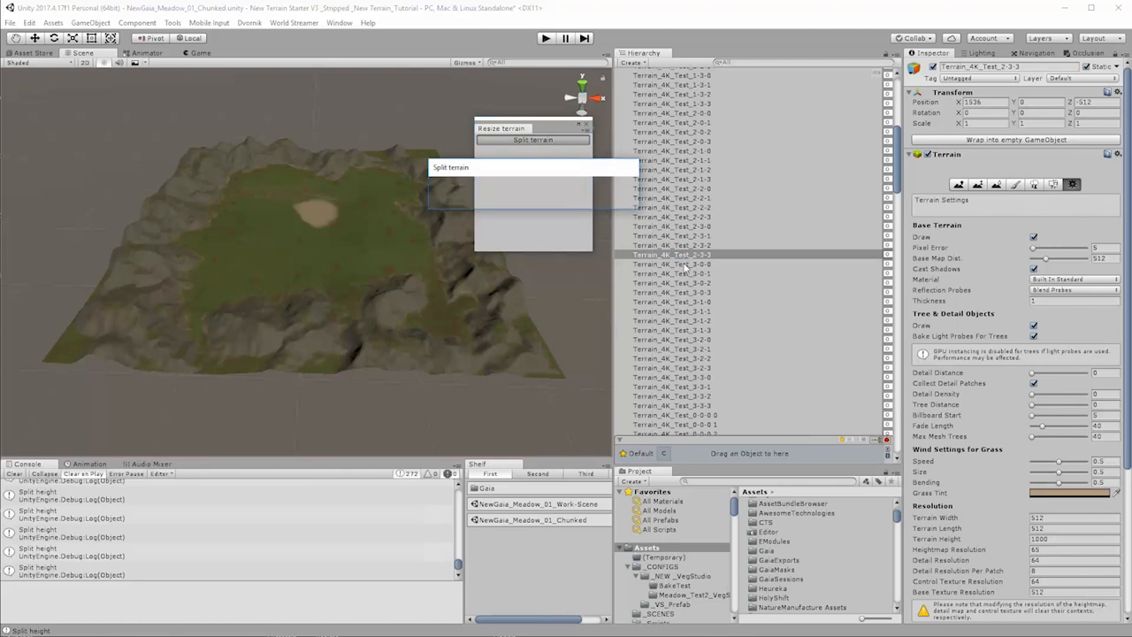
# Step: Split the four terrains Terrain_4K_Test_3-0-0 through Terrain_4K_Test_3-0-3 one at a time
pyautogui.click(685, 265)
pyautogui.click(555, 142)
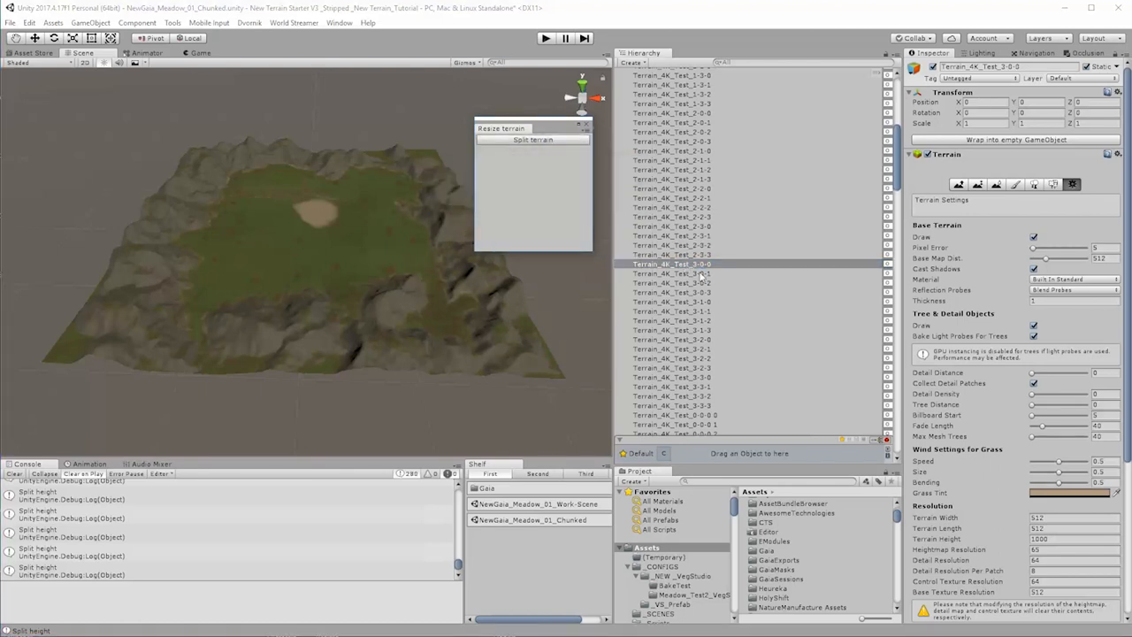
pyautogui.click(699, 274)
pyautogui.click(567, 143)
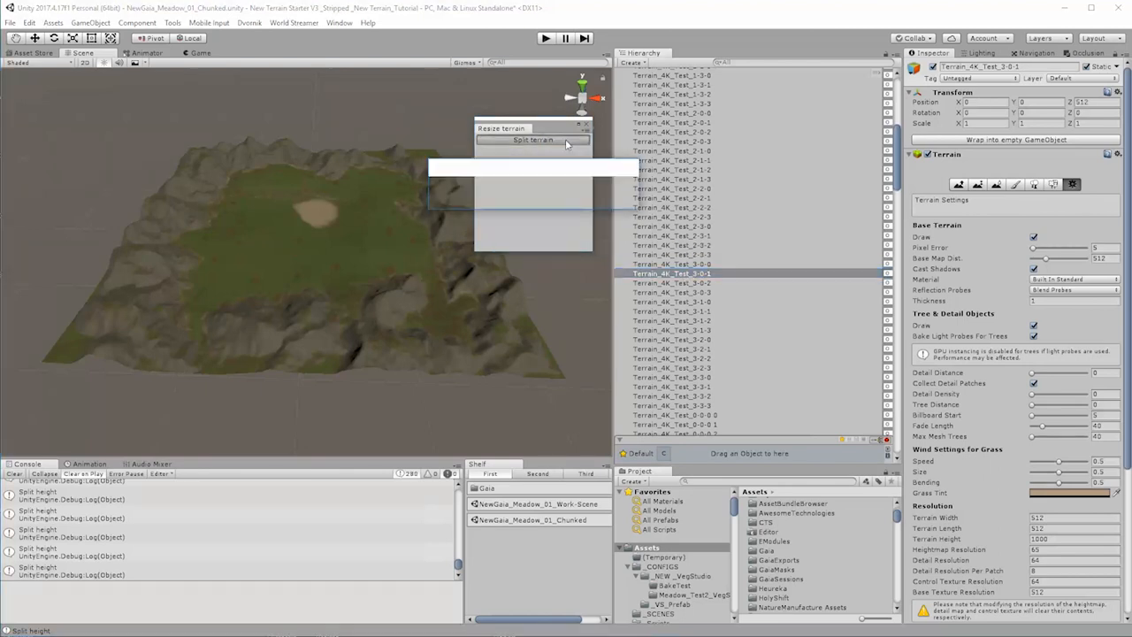
pyautogui.click(697, 284)
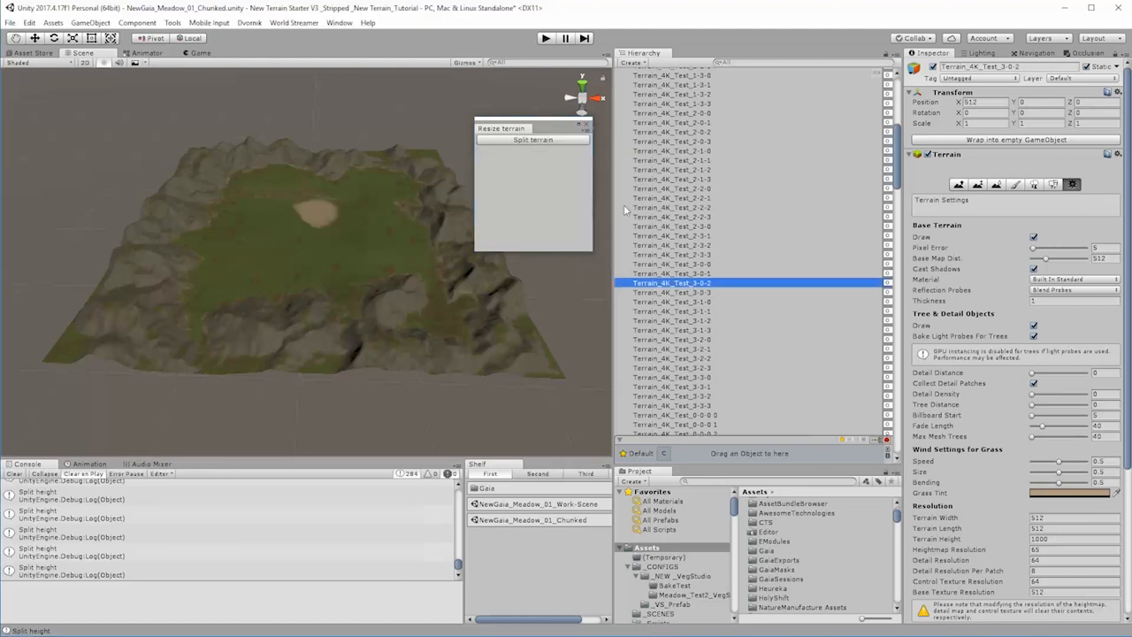
pyautogui.click(560, 142)
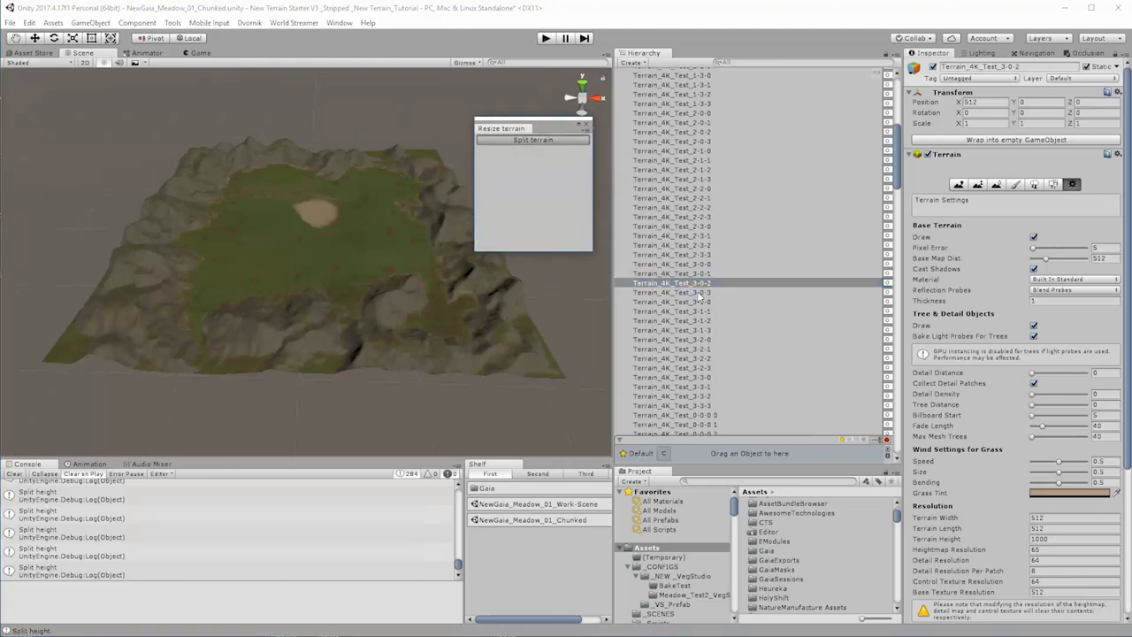
pyautogui.click(699, 293)
pyautogui.click(572, 141)
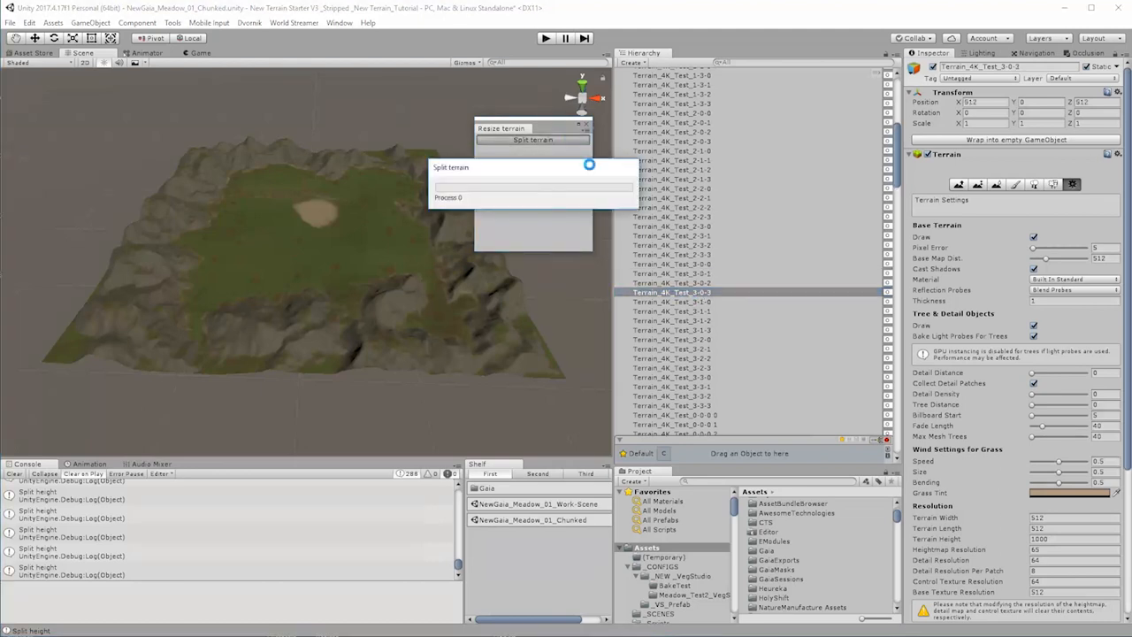
# Step: Split the terrains from Terrain_4K_Test_3-1-0 to Terrain_4K_Test_3-1-3 one after another
pyautogui.click(700, 302)
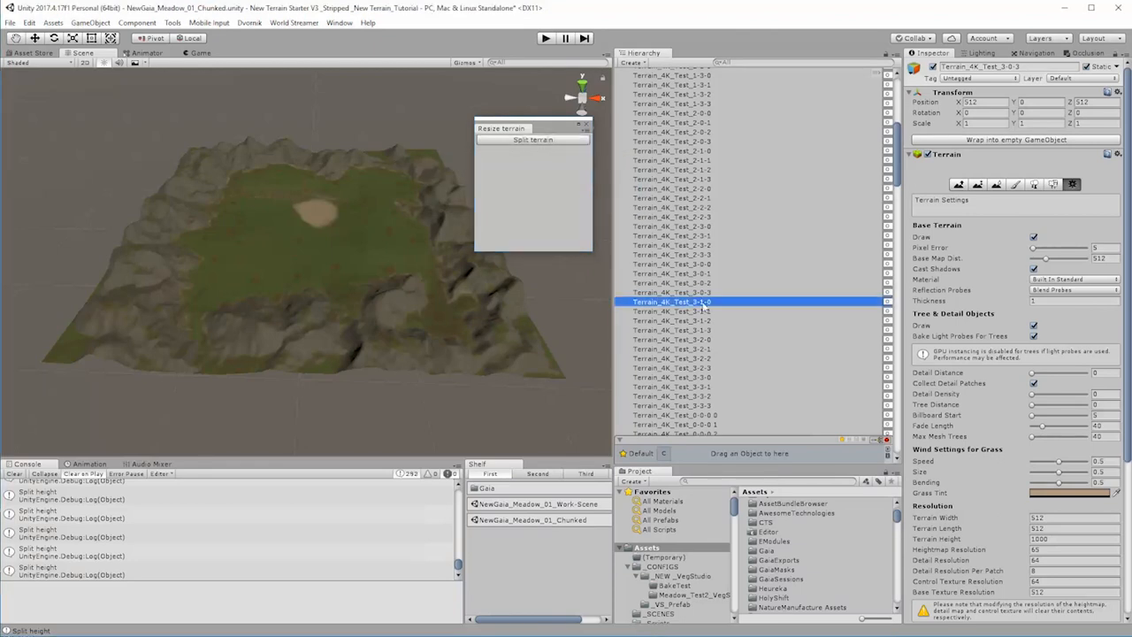
pyautogui.click(567, 141)
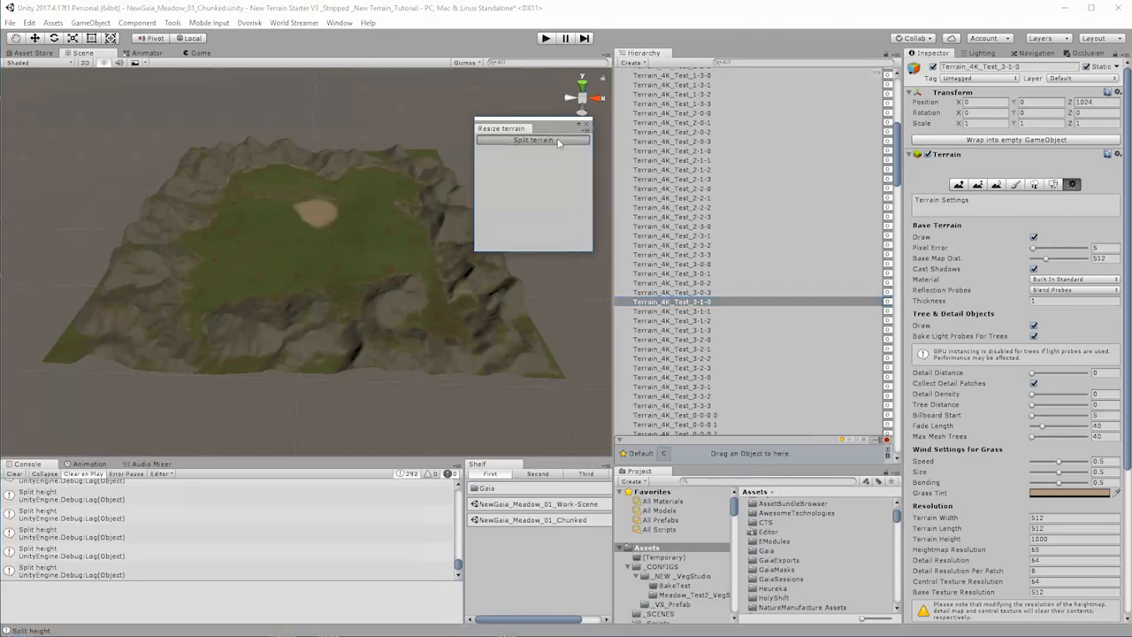
pyautogui.click(706, 312)
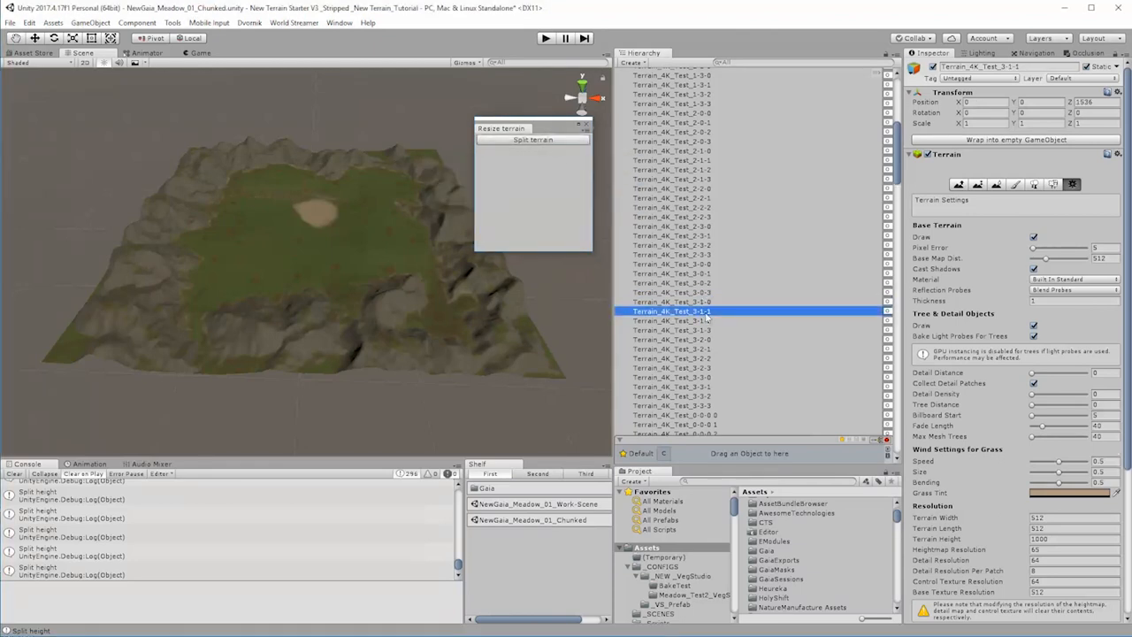
pyautogui.click(534, 141)
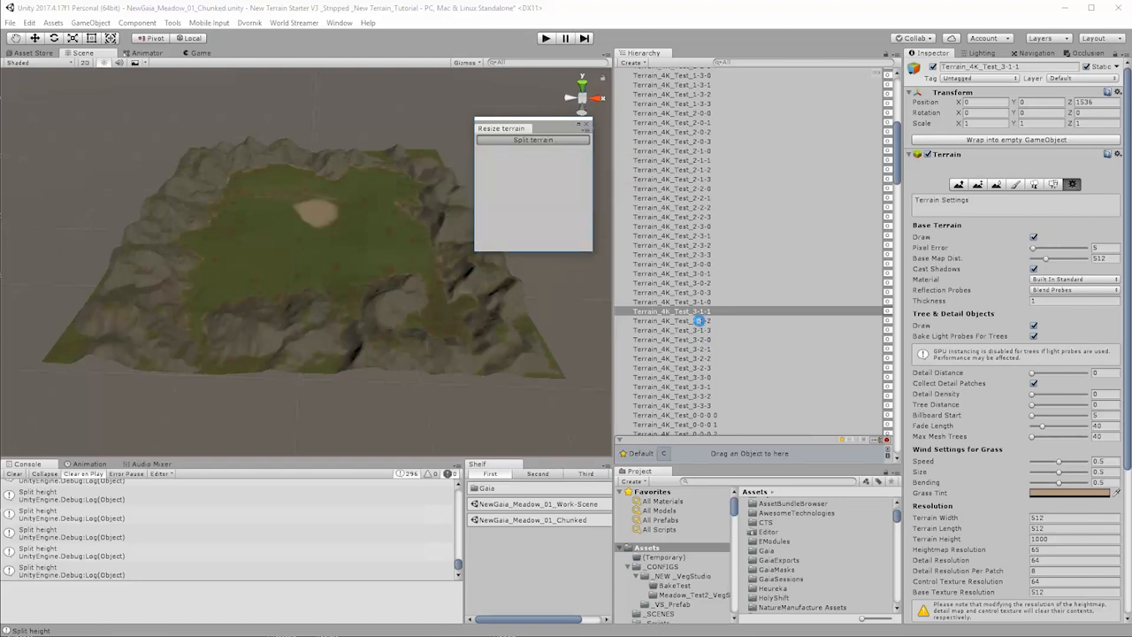
pyautogui.click(699, 320)
pyautogui.click(572, 140)
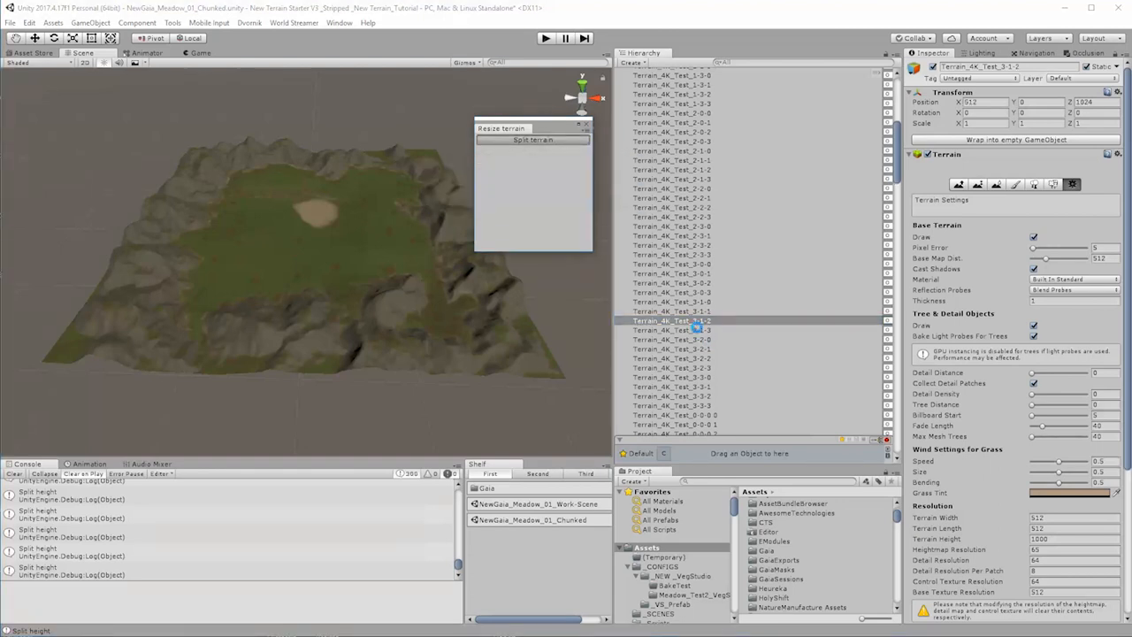
pyautogui.click(699, 330)
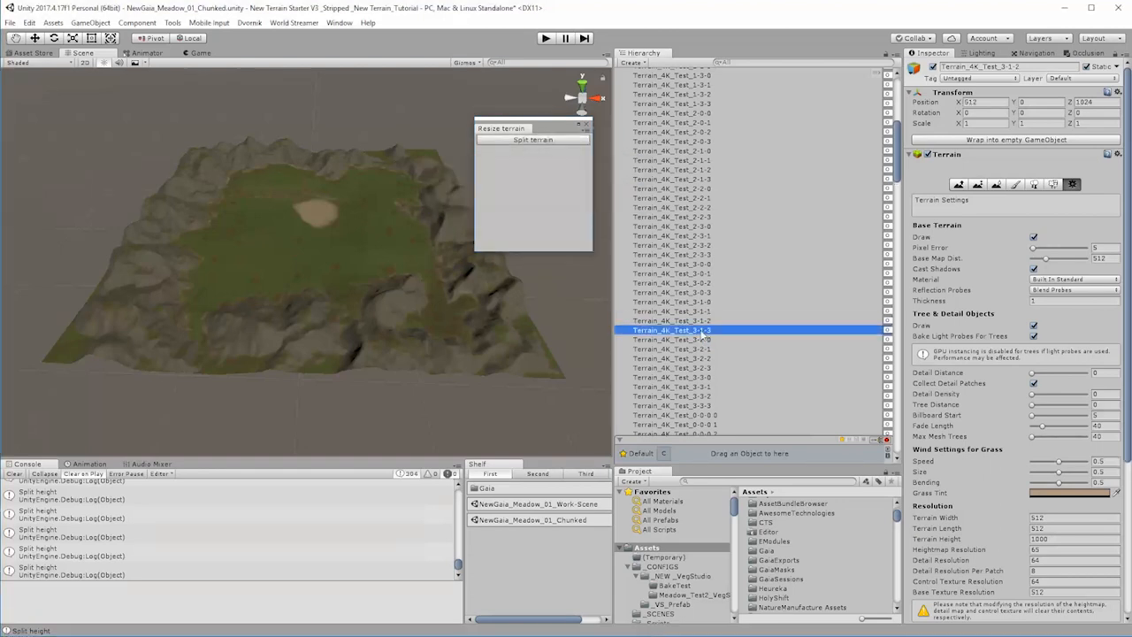
pyautogui.click(564, 140)
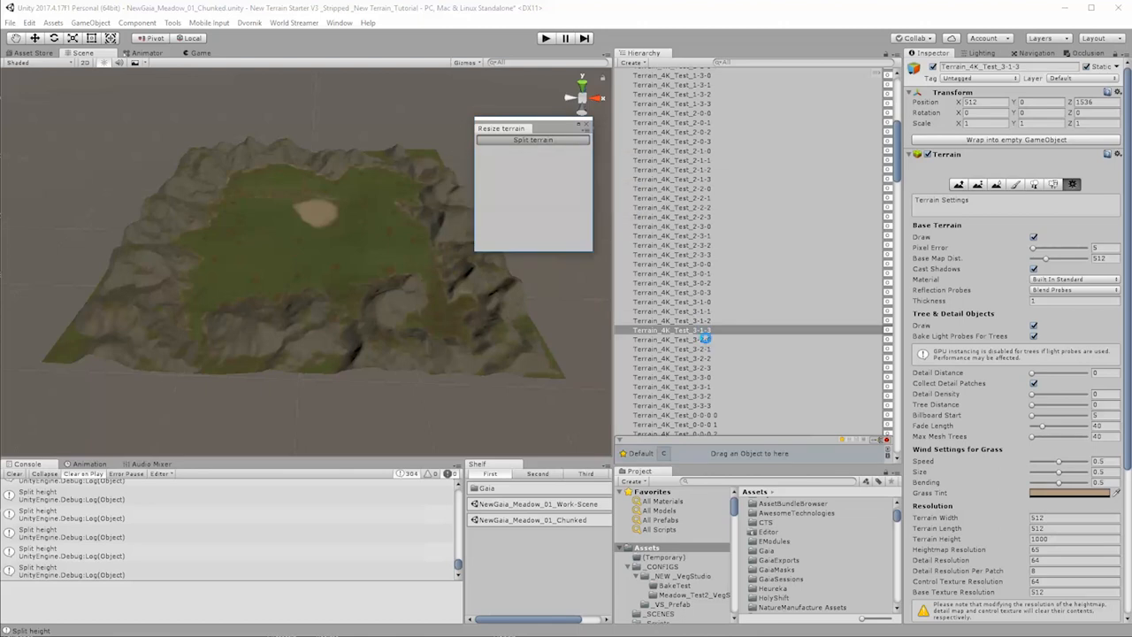
# Step: Split the terrains Terrain_4K_Test_3-2-0 through Terrain_4K_Test_3-2-3 individually
pyautogui.click(699, 339)
pyautogui.click(564, 141)
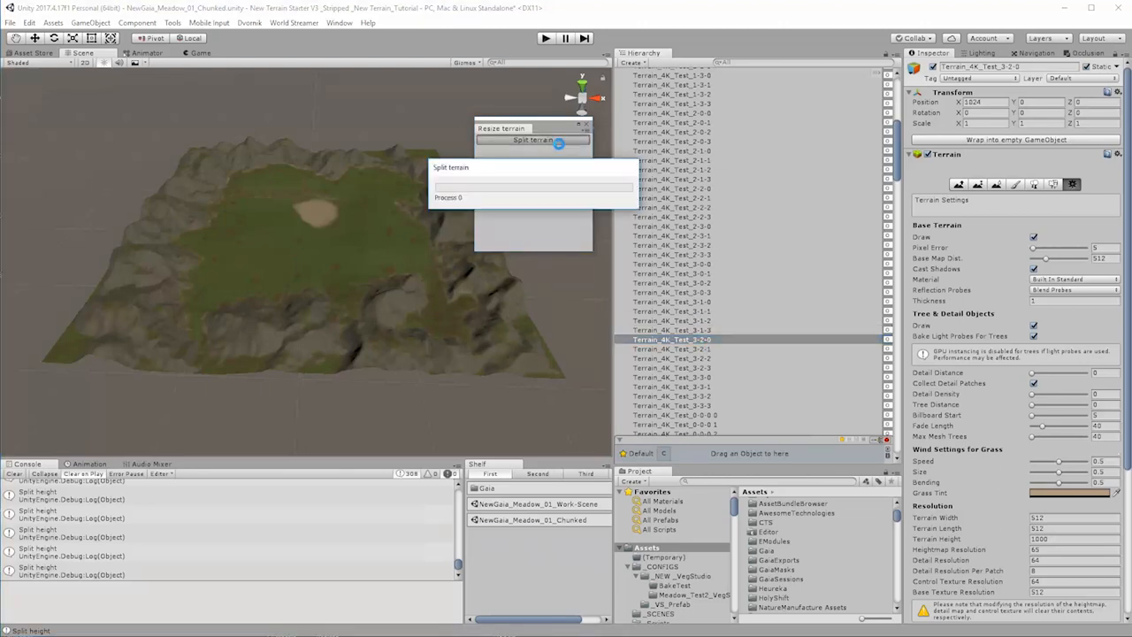
pyautogui.click(701, 350)
pyautogui.click(560, 143)
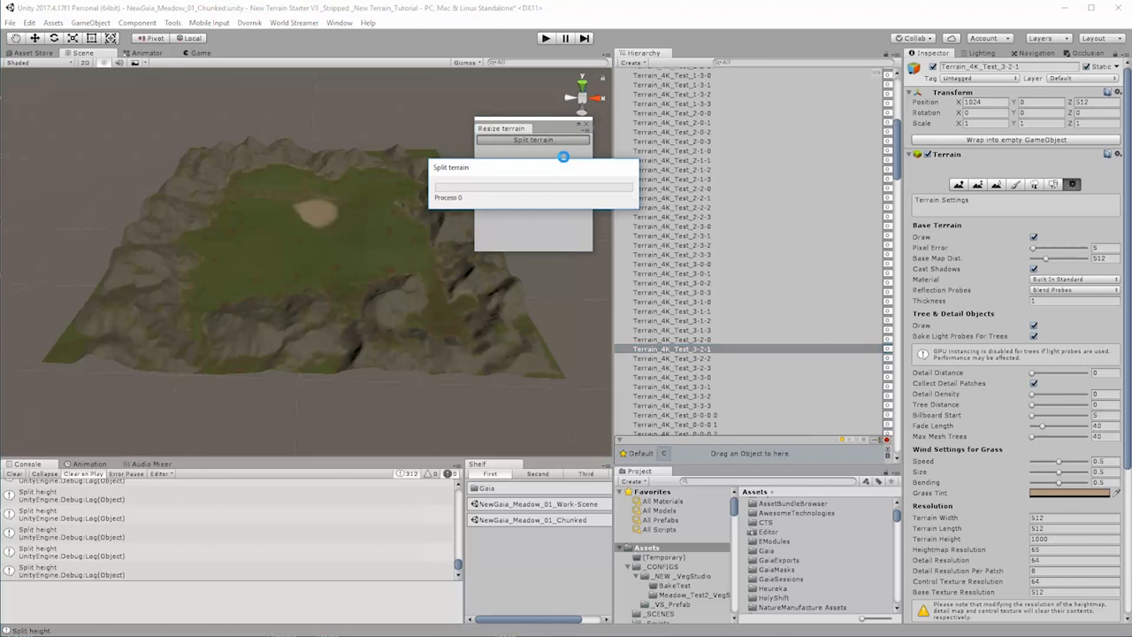
pyautogui.click(698, 358)
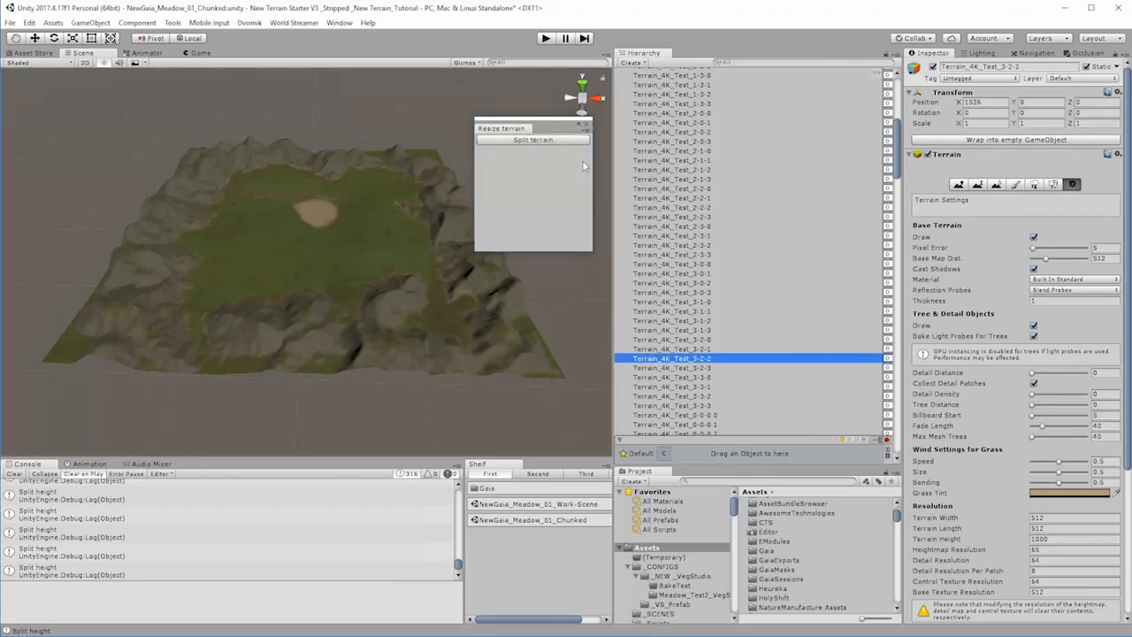
pyautogui.click(560, 141)
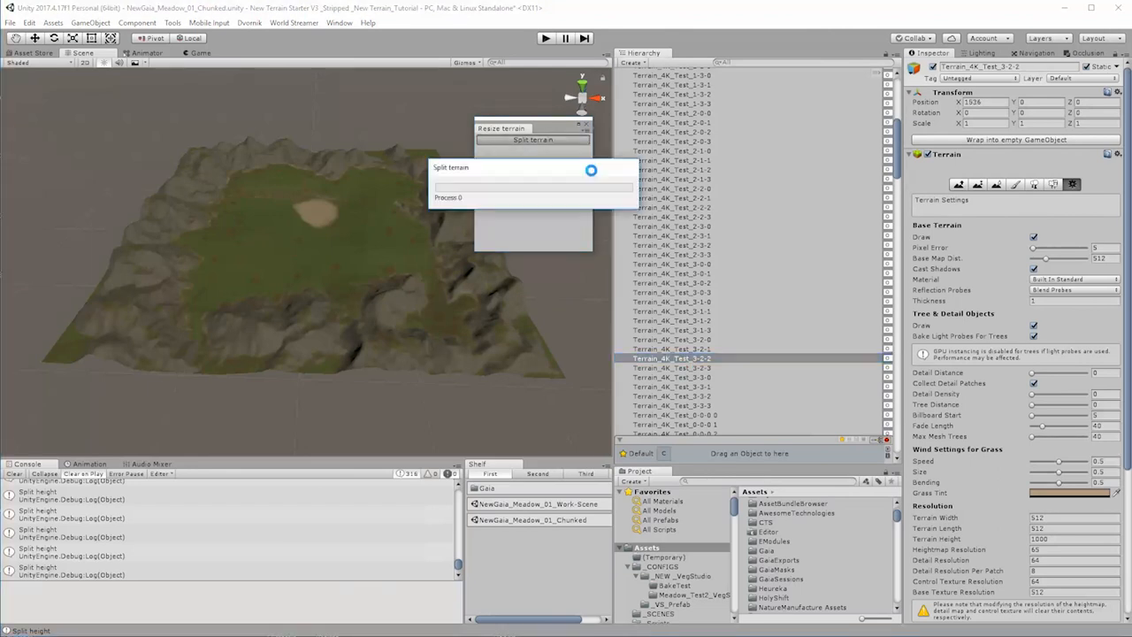
pyautogui.click(699, 367)
pyautogui.click(577, 142)
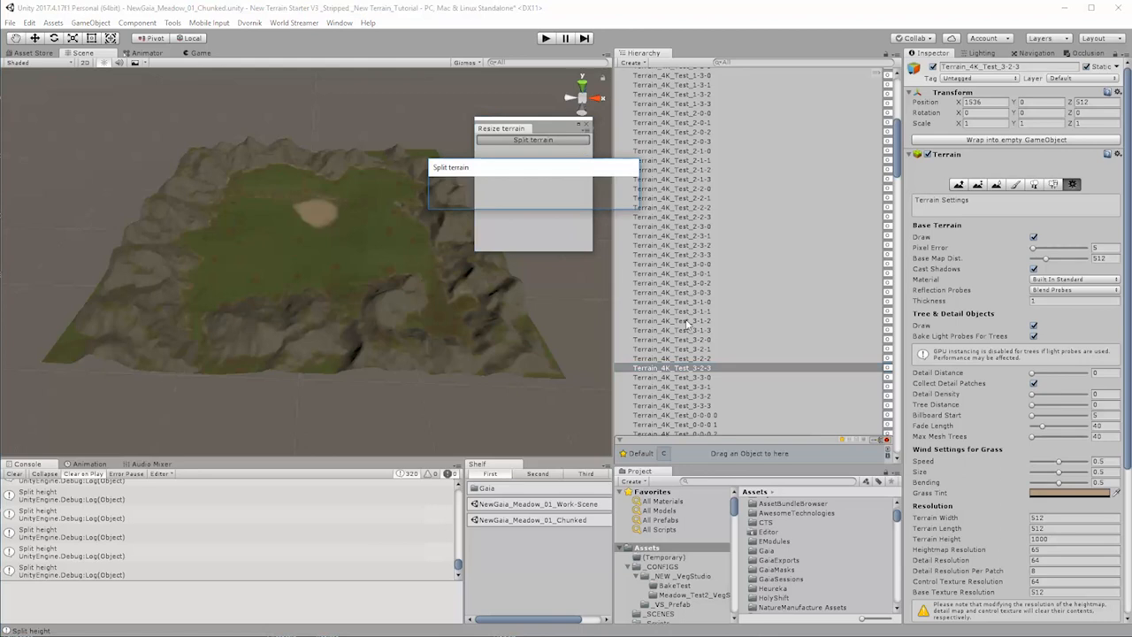
# Step: Split each terrain from Terrain_4K_Test_3-3-0 to Terrain_4K_Test_3-3-3 separately and close the split tool
pyautogui.click(699, 377)
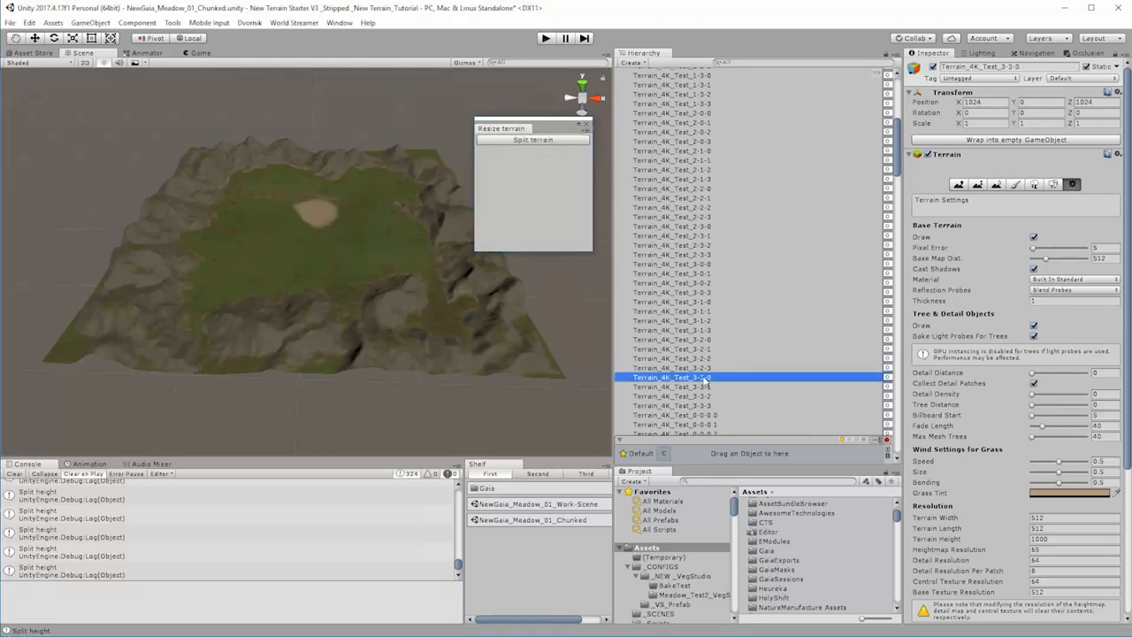
pyautogui.click(556, 141)
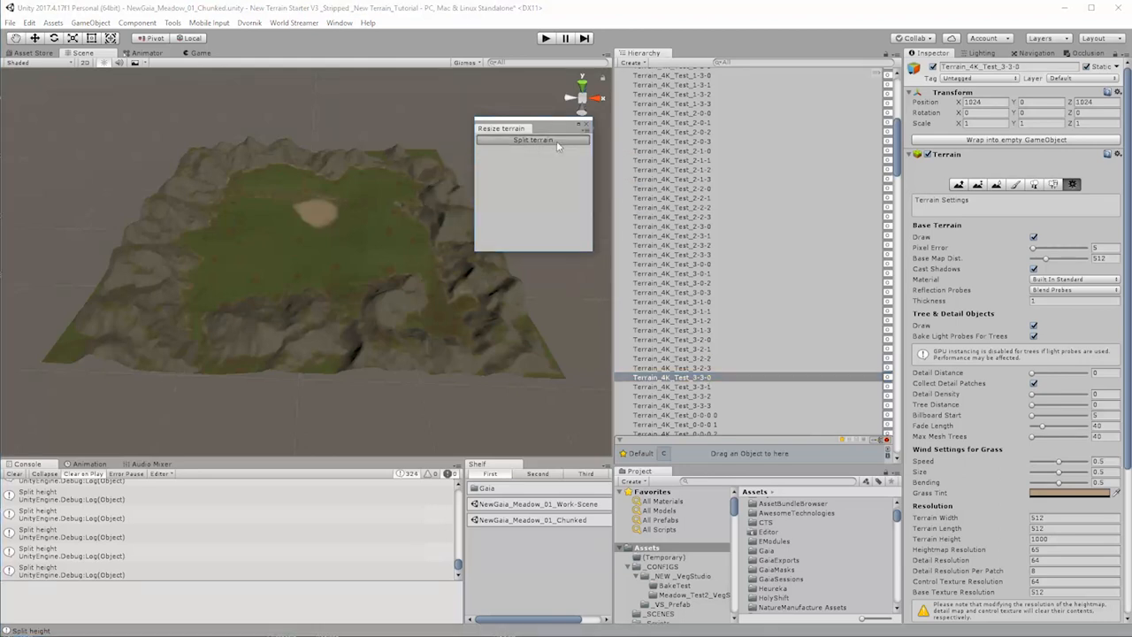
pyautogui.click(699, 387)
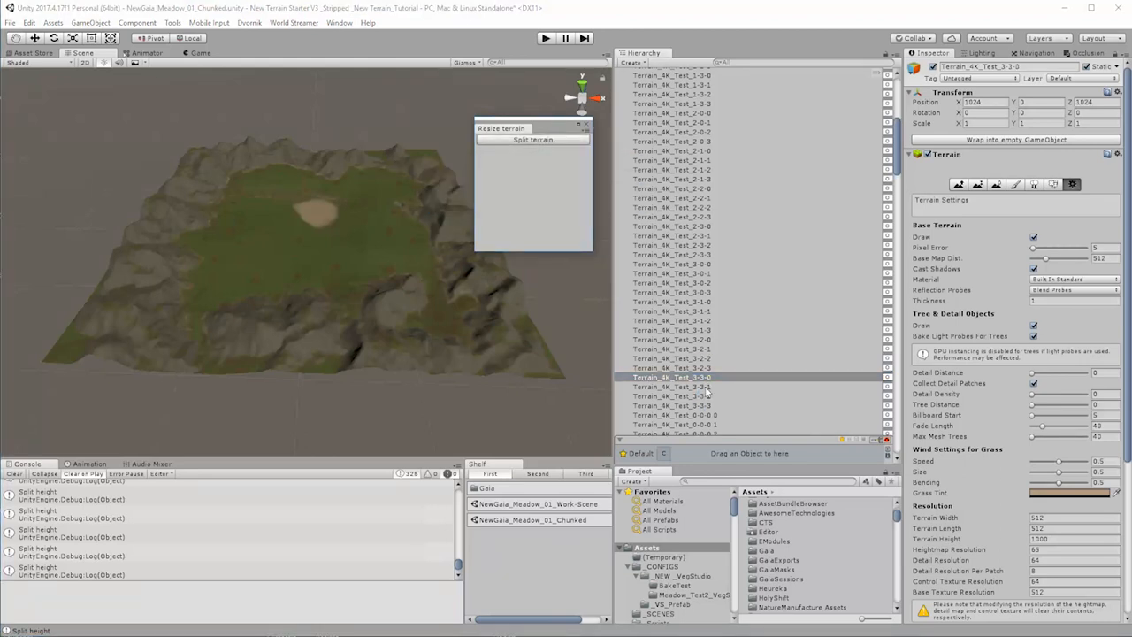
pyautogui.click(535, 144)
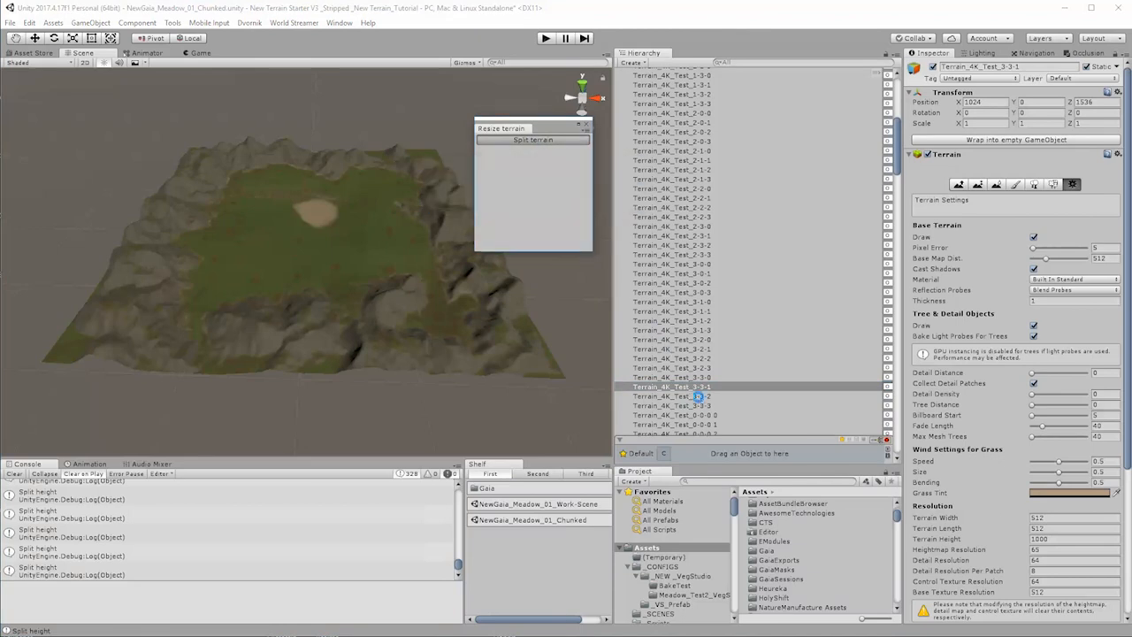
pyautogui.click(699, 396)
pyautogui.click(541, 141)
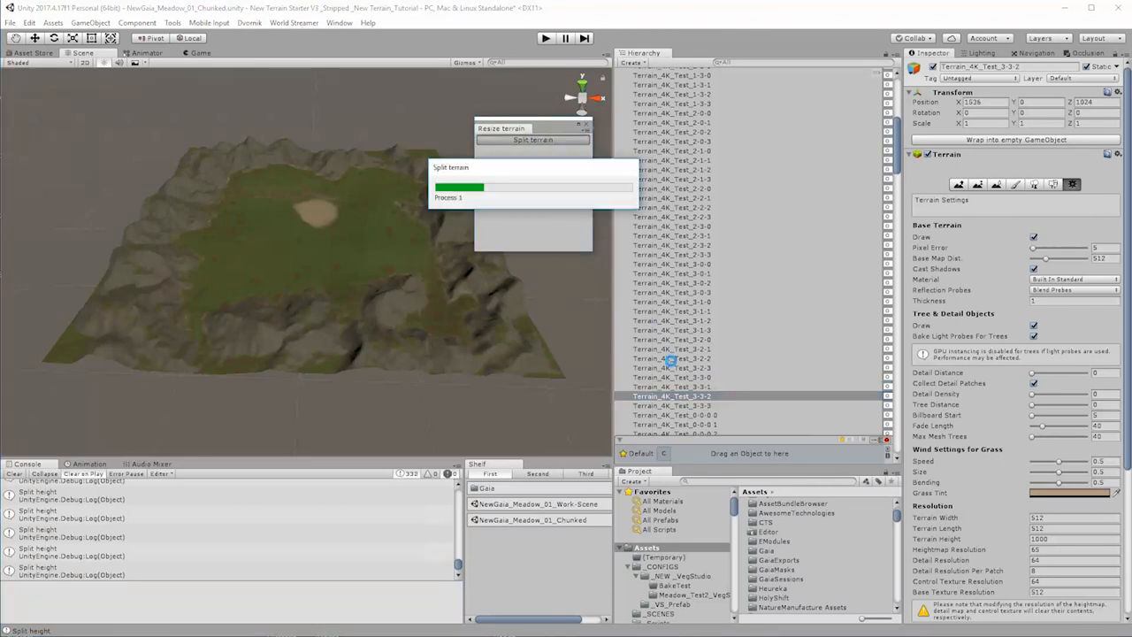
pyautogui.click(703, 407)
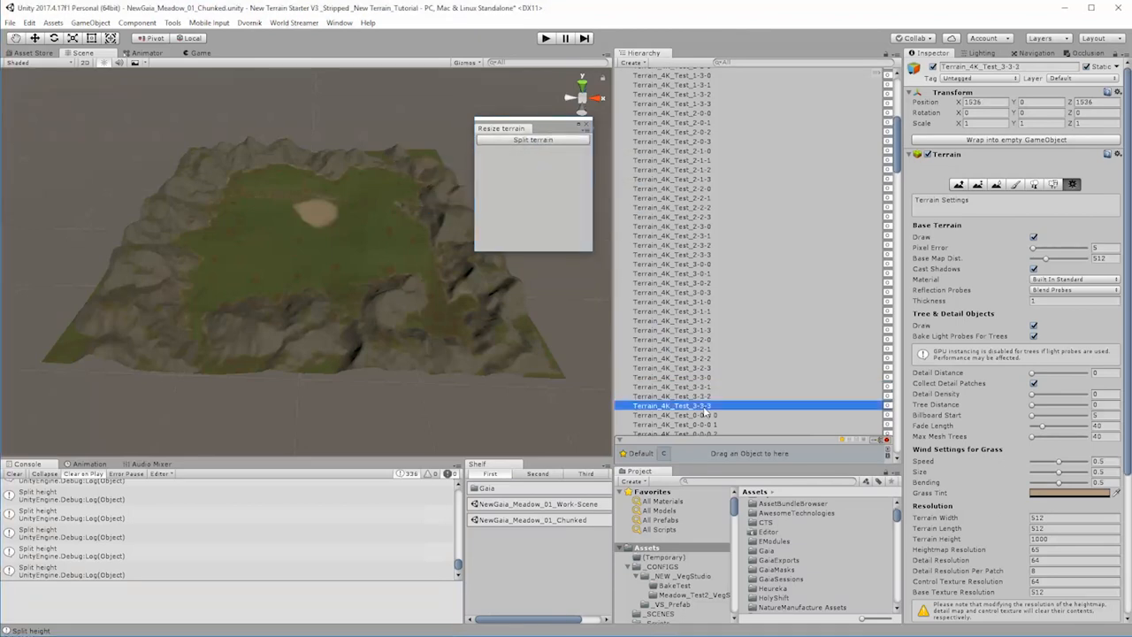
pyautogui.click(552, 139)
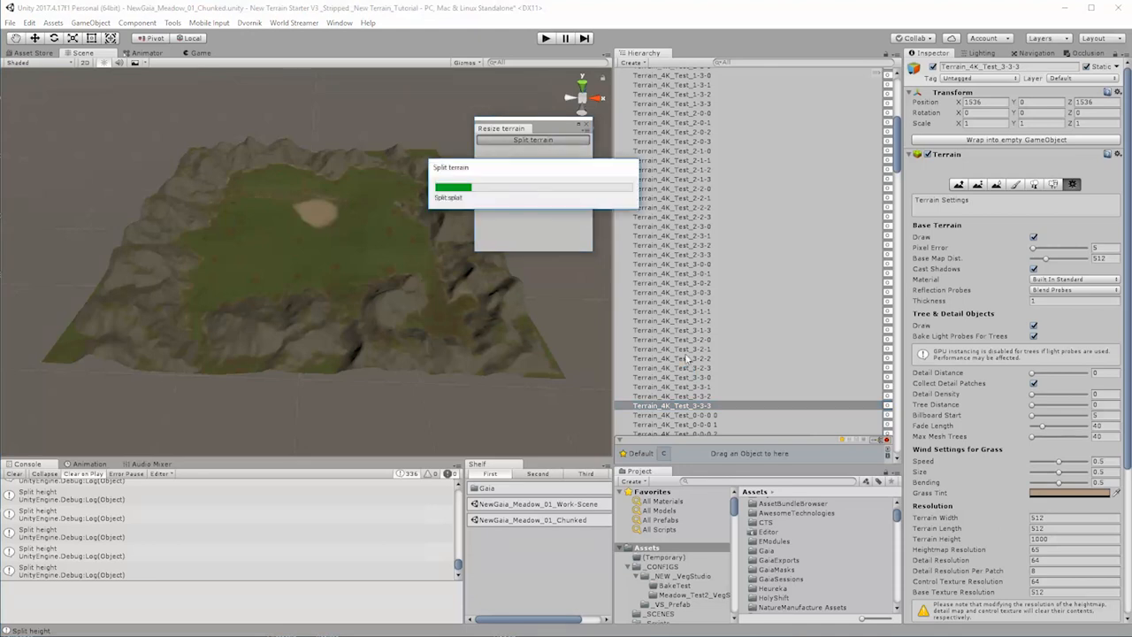
pyautogui.click(585, 126)
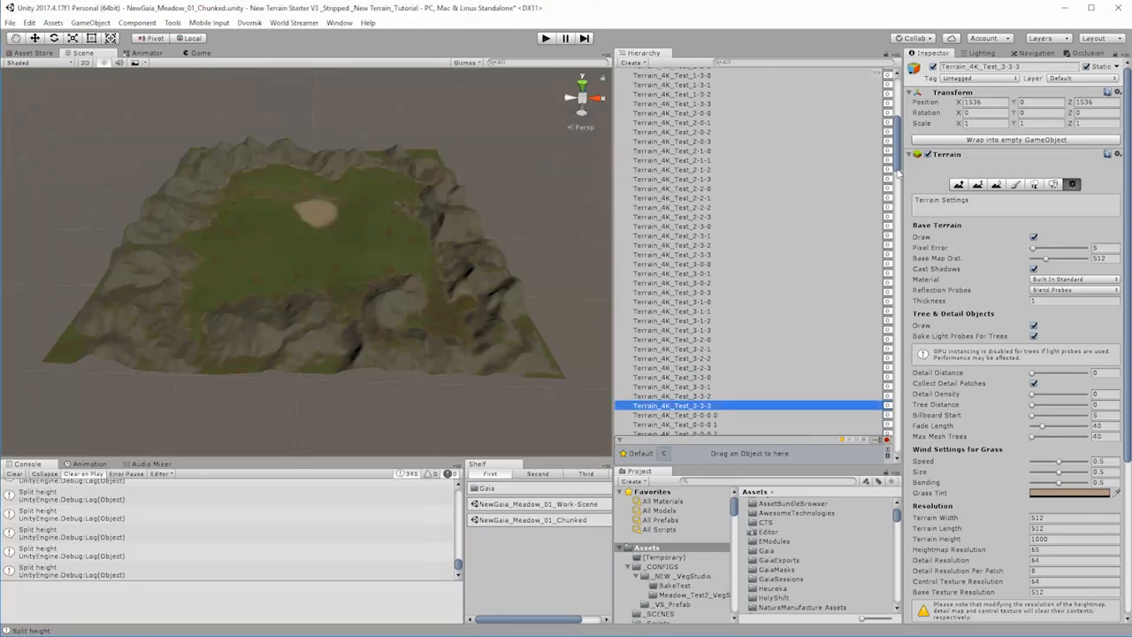
# Step: Deactivate all parent terrains from Terrain_4K_Test_0-0-0 to Terrain_4K_Test_3-3-3 together, and delete them from the scene
pyautogui.moveTo(897, 173); pyautogui.dragTo(894, 133)
pyautogui.keyDown('shift'); pyautogui.click(761, 129); pyautogui.keyUp('shift')
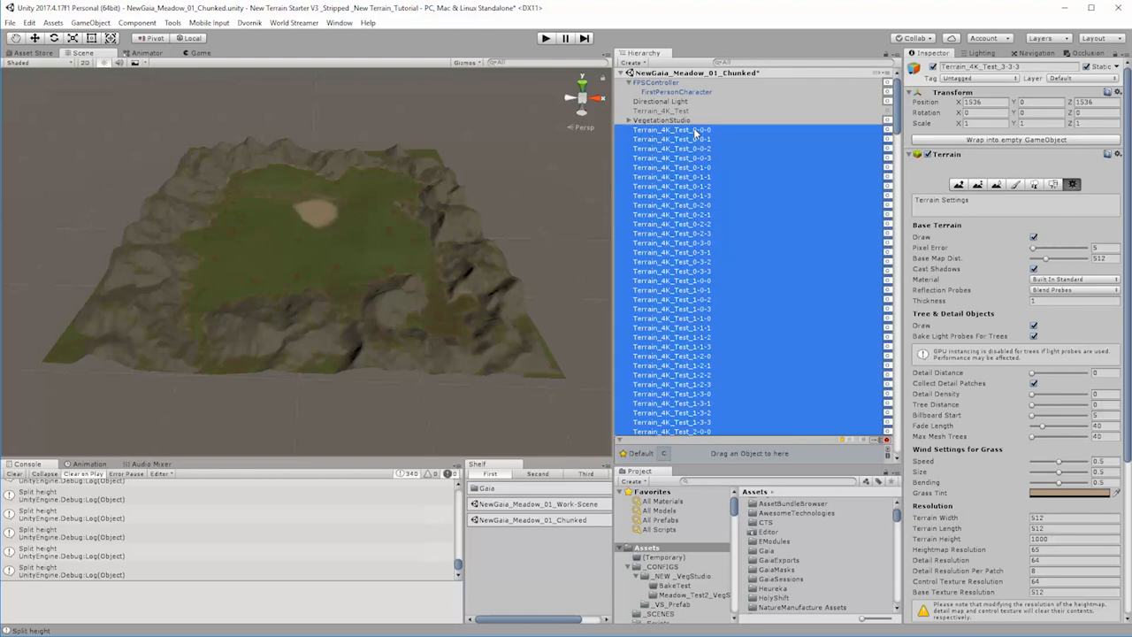
pyautogui.click(933, 68)
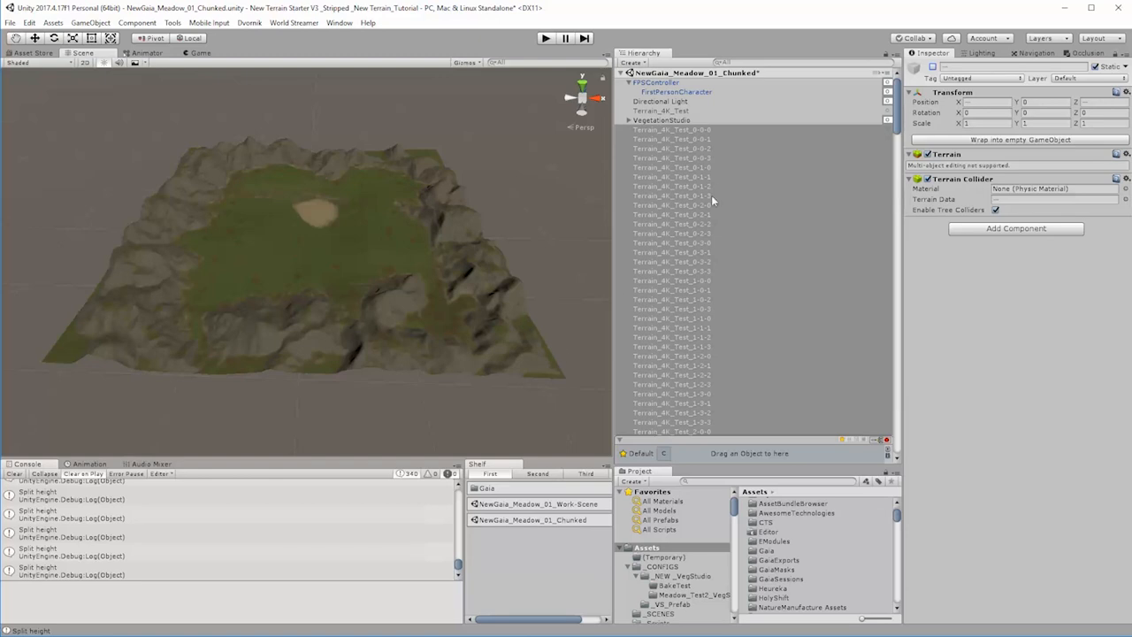
pyautogui.rightClick(669, 200)
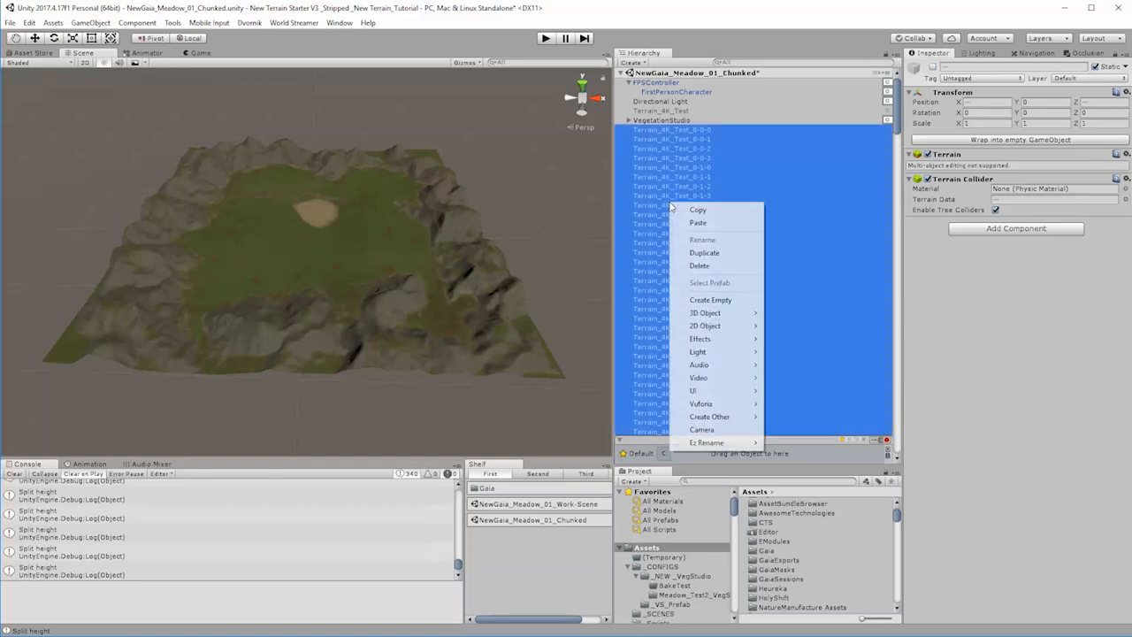
pyautogui.click(713, 271)
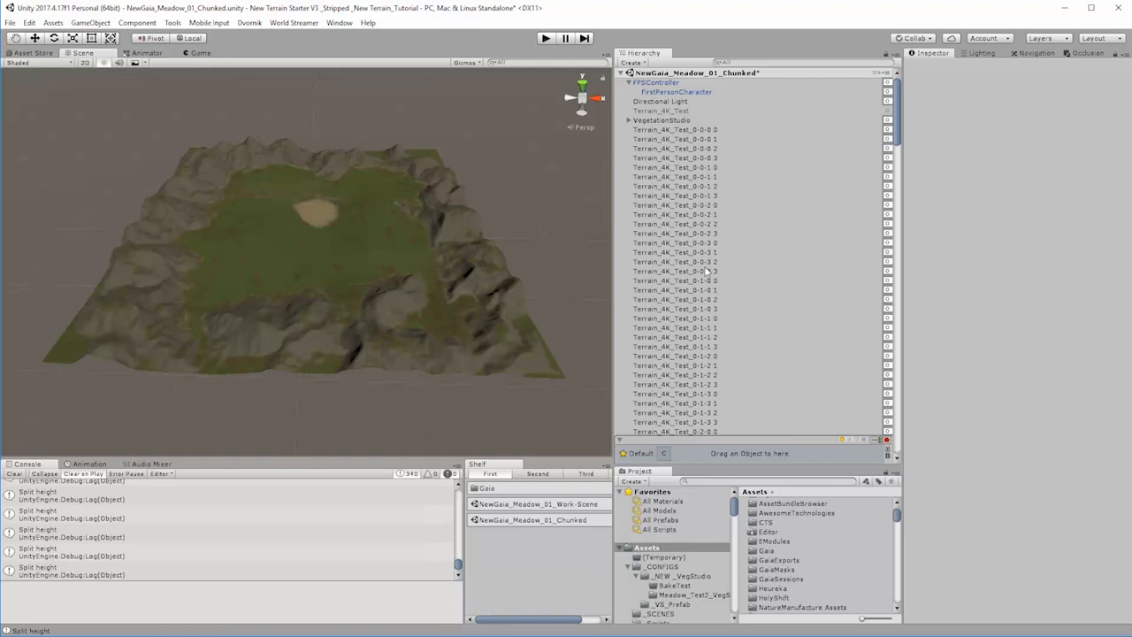
# Step: Toggle Terrain_4K_Test_0-0-0 0 off and on again to check which piece of the landscape it covers
pyautogui.click(715, 131)
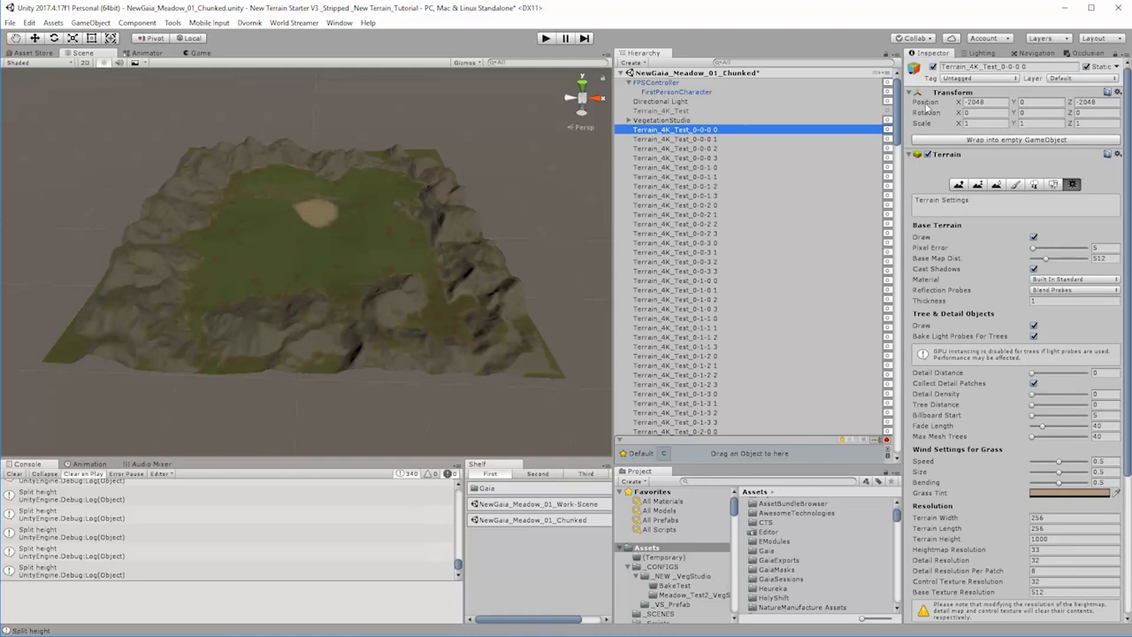
pyautogui.click(933, 68)
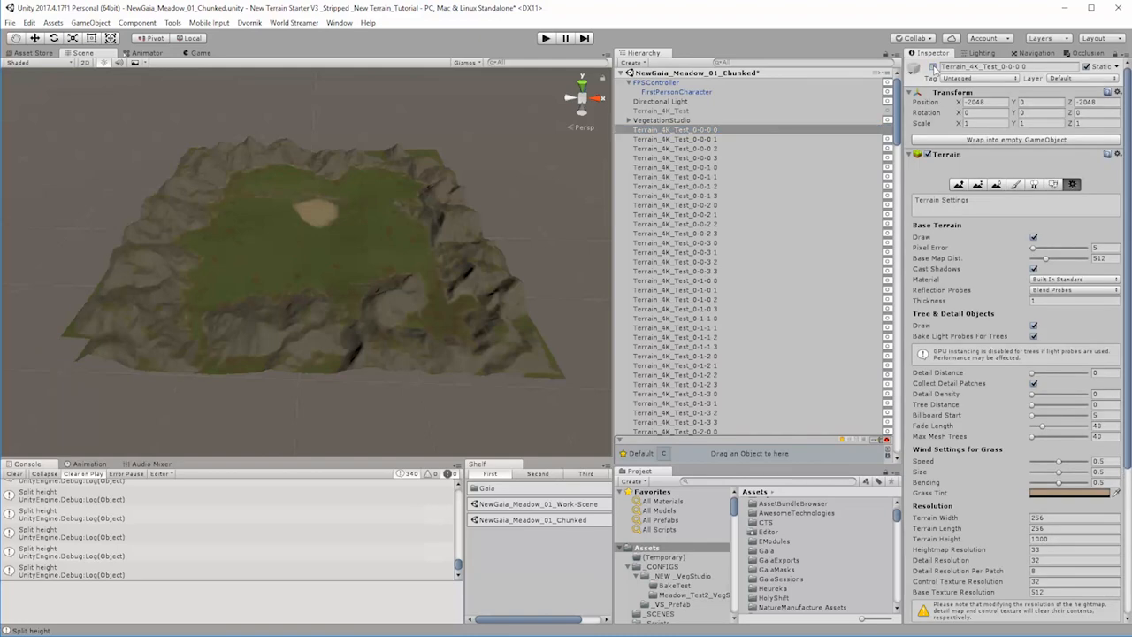
pyautogui.click(933, 67)
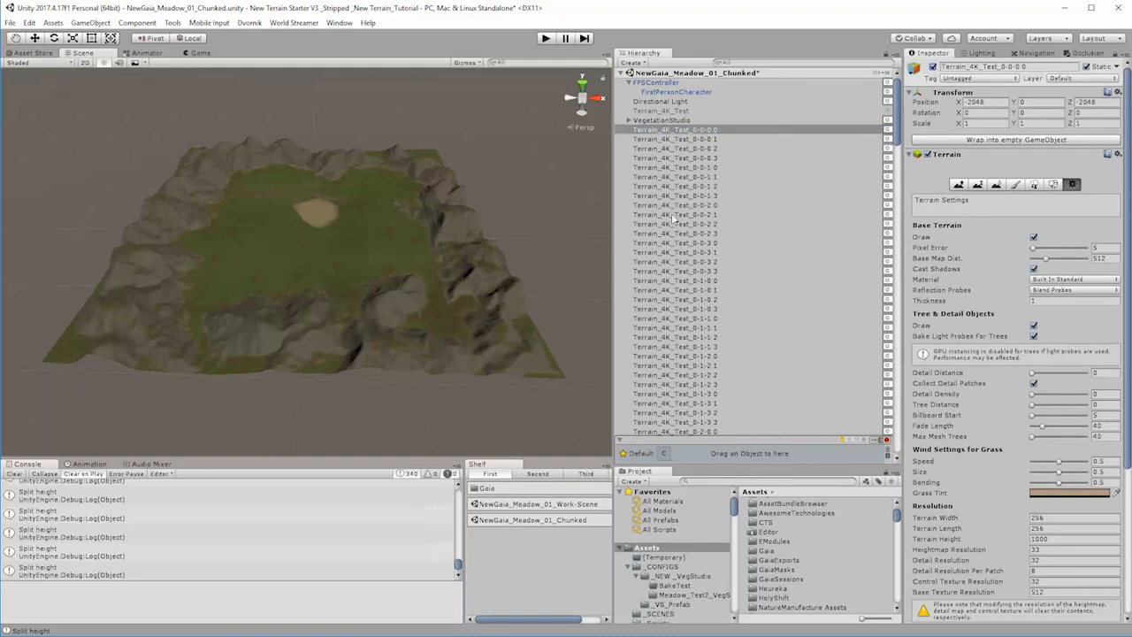
# Step: Batch-rename all new chunks through Terrain_4K_Test_3-3-3 3 with Ez Rename, replacing the space in their names with a hyphen
pyautogui.scroll(-20, 793, 322)
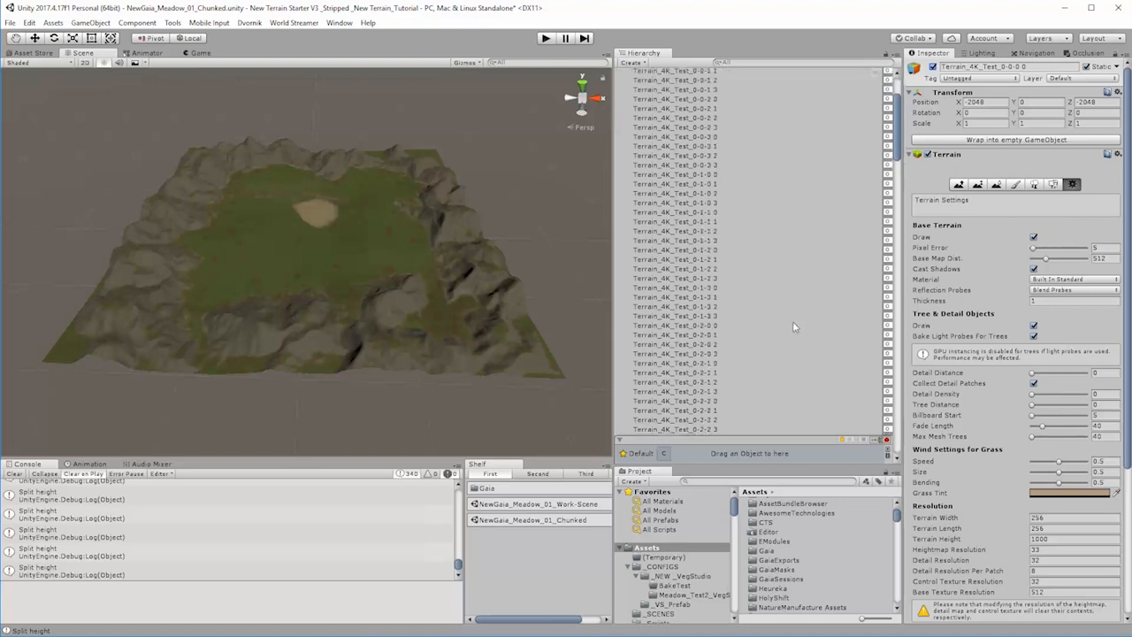
pyautogui.scroll(-20, 790, 342)
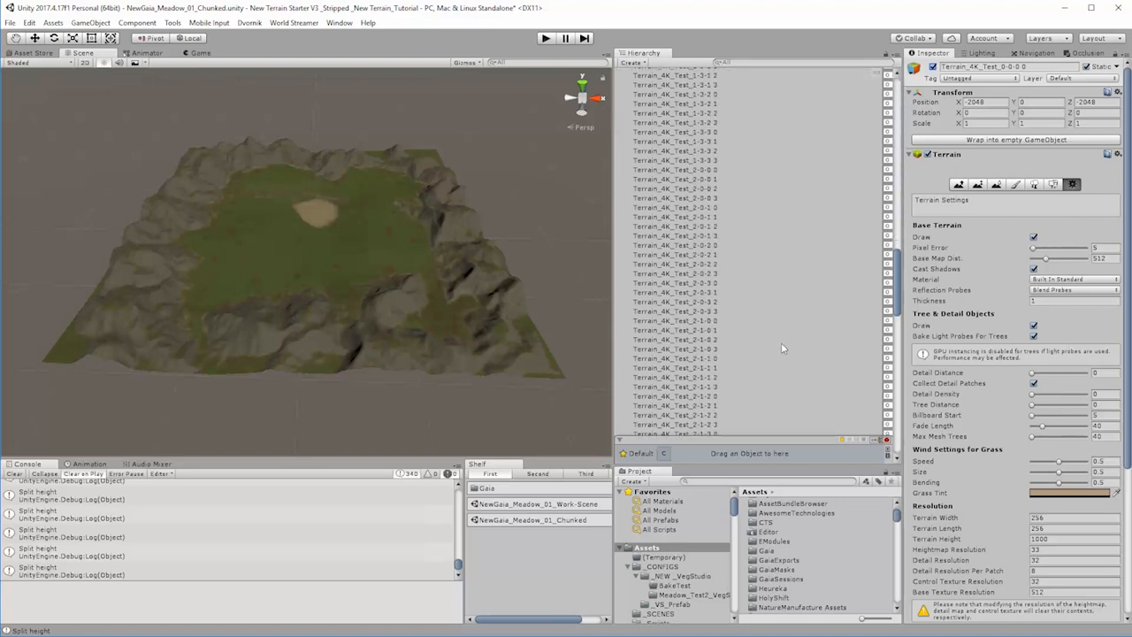
pyautogui.scroll(-10, 778, 356)
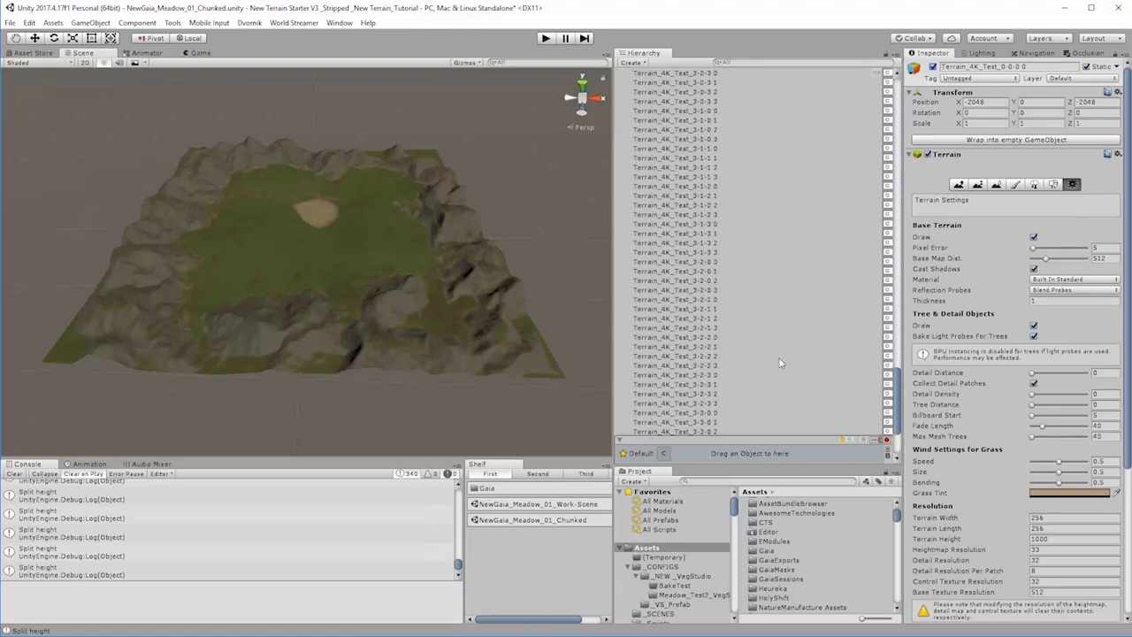
pyautogui.keyDown('shift'); pyautogui.click(704, 430); pyautogui.keyUp('shift')
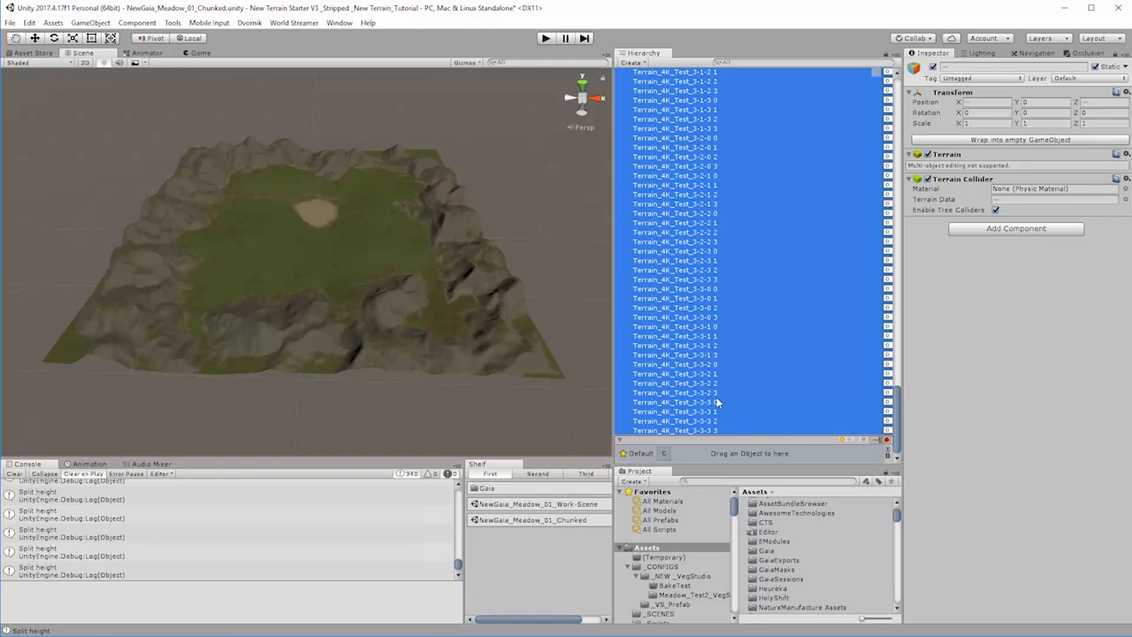
pyautogui.moveTo(1131, 188); pyautogui.dragTo(404, 109)
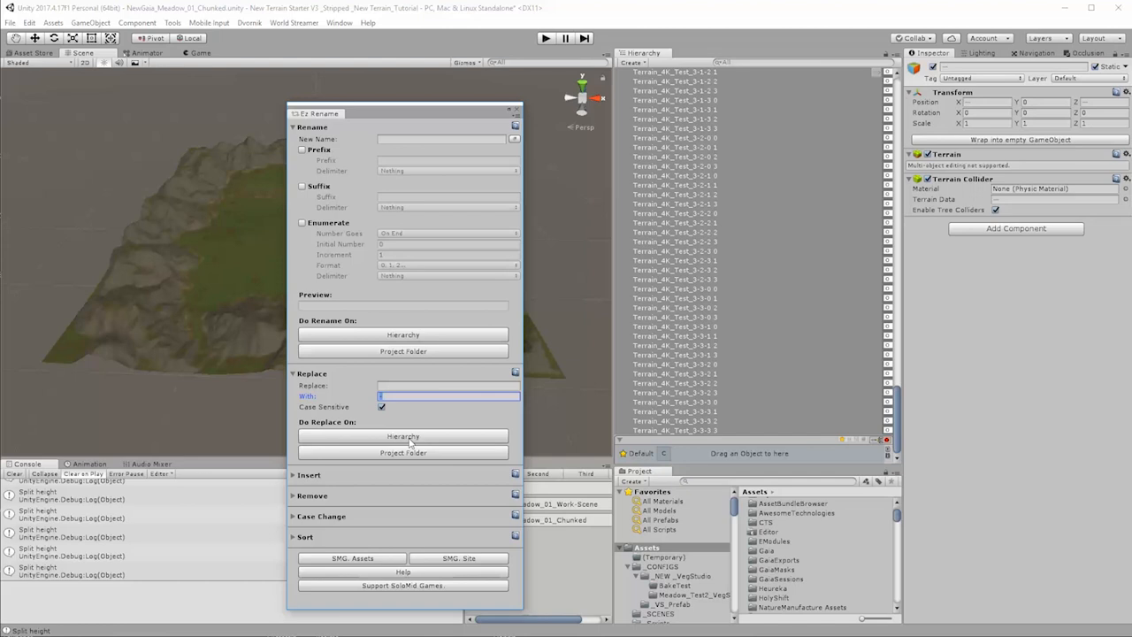
pyautogui.click(410, 438)
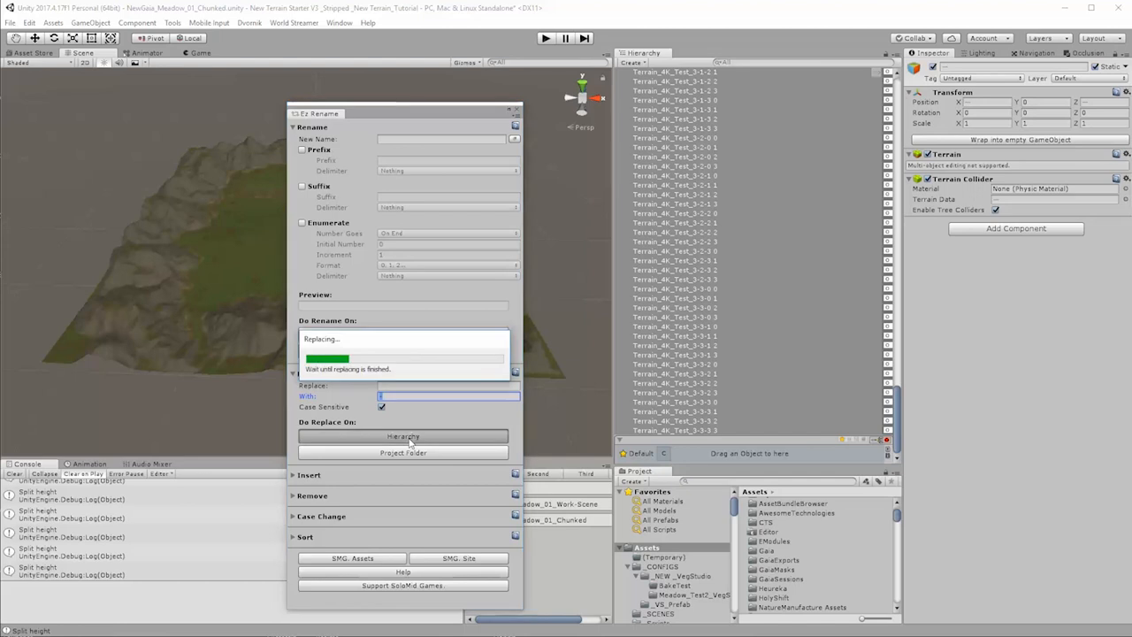
pyautogui.click(517, 110)
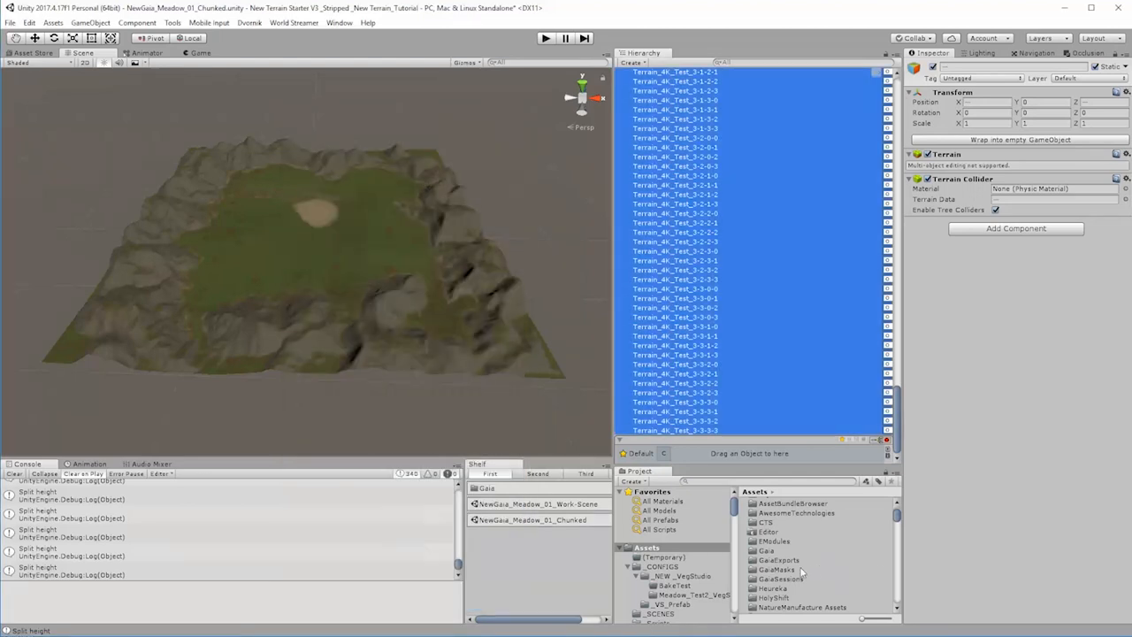
# Step: Enlarge the project asset list and select the parent terrain data Terrain_4K_Test_0-0 0 to 0-0 3 and 0-1 0 to 0-1 3
pyautogui.scroll(-4, 802, 573)
pyautogui.scroll(-3, 727, 587)
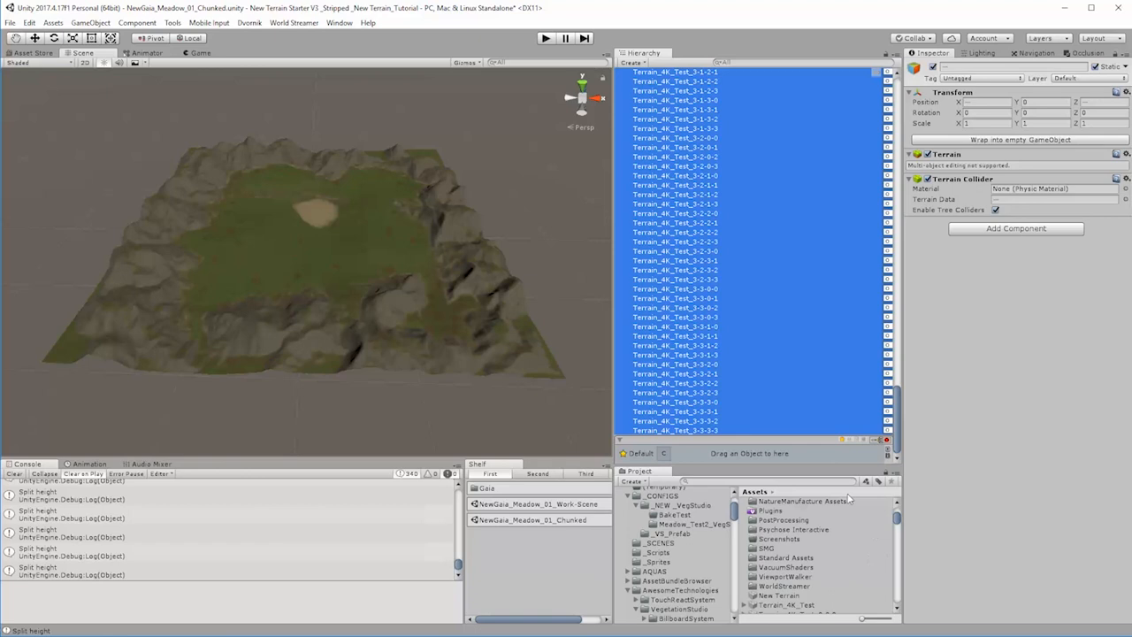
pyautogui.moveTo(836, 466); pyautogui.dragTo(832, 280)
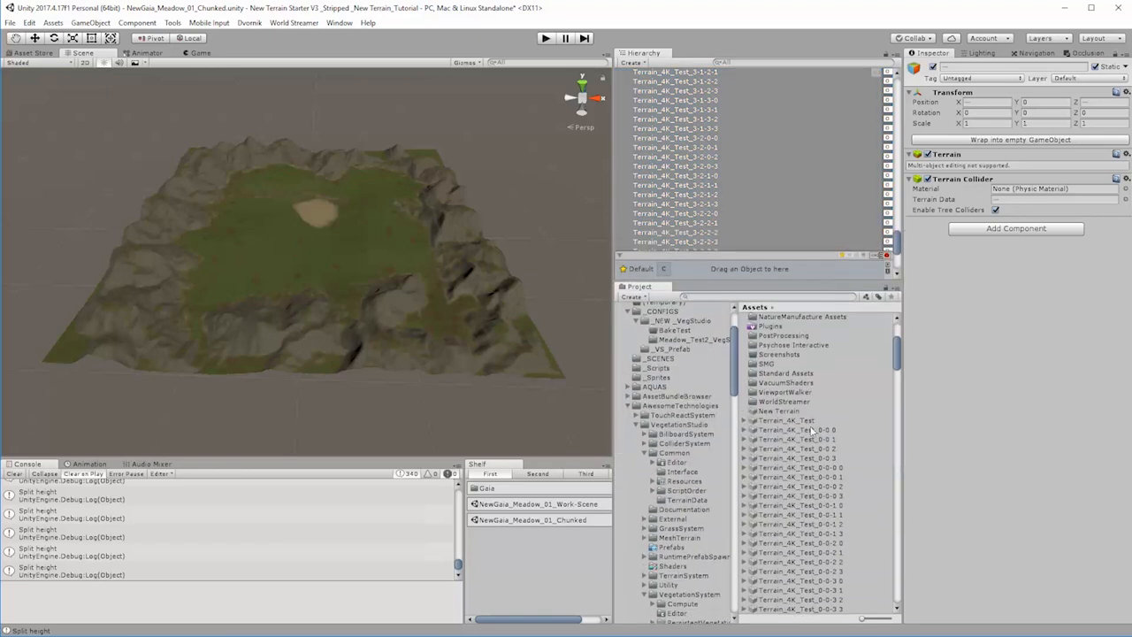
pyautogui.click(831, 431)
pyautogui.keyDown('shift'); pyautogui.click(826, 458); pyautogui.keyUp('shift')
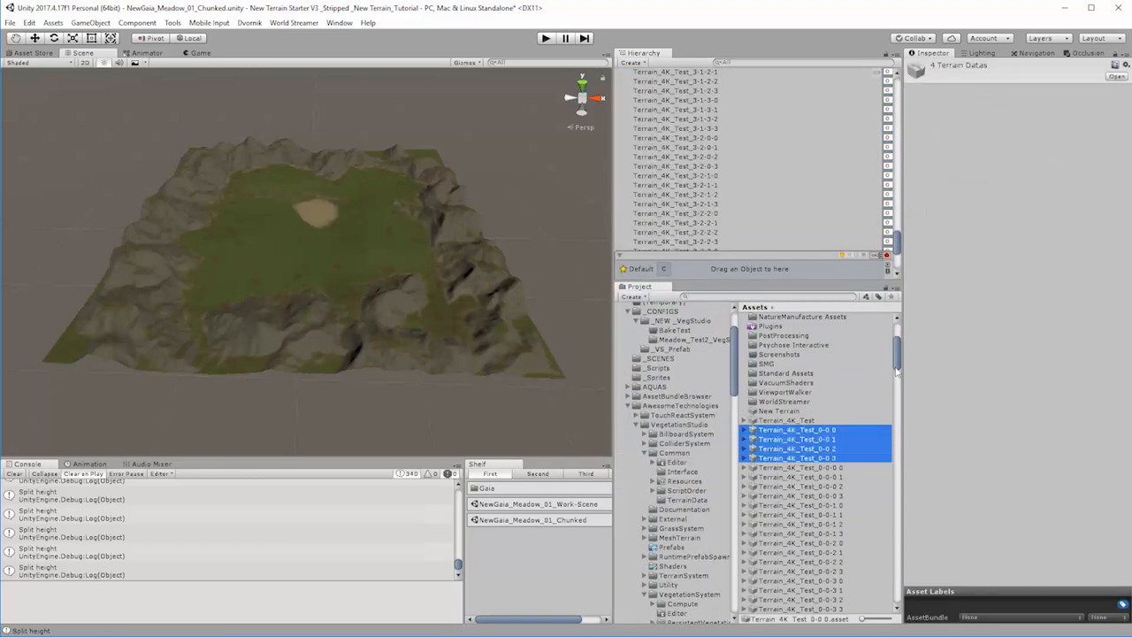
pyautogui.moveTo(897, 372); pyautogui.dragTo(897, 378)
pyautogui.keyDown('ctrl'); pyautogui.click(834, 547); pyautogui.keyUp('ctrl')
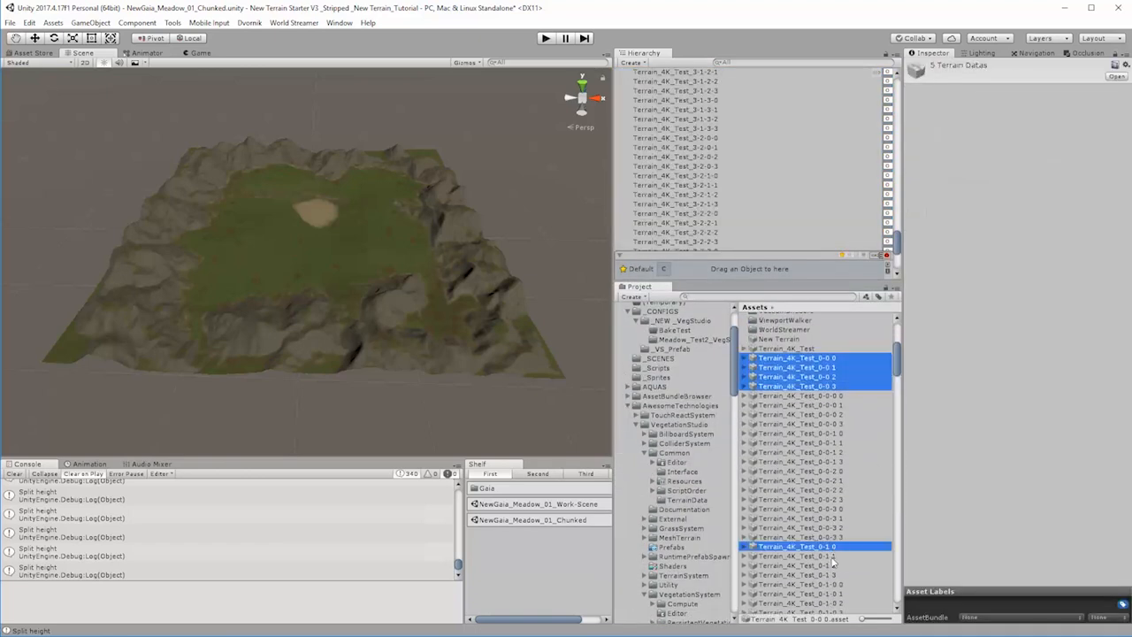
pyautogui.keyDown('ctrl'); pyautogui.click(833, 556); pyautogui.keyUp('ctrl')
pyautogui.keyDown('ctrl'); pyautogui.click(835, 566); pyautogui.keyUp('ctrl')
pyautogui.keyDown('ctrl'); pyautogui.click(837, 575); pyautogui.keyUp('ctrl')
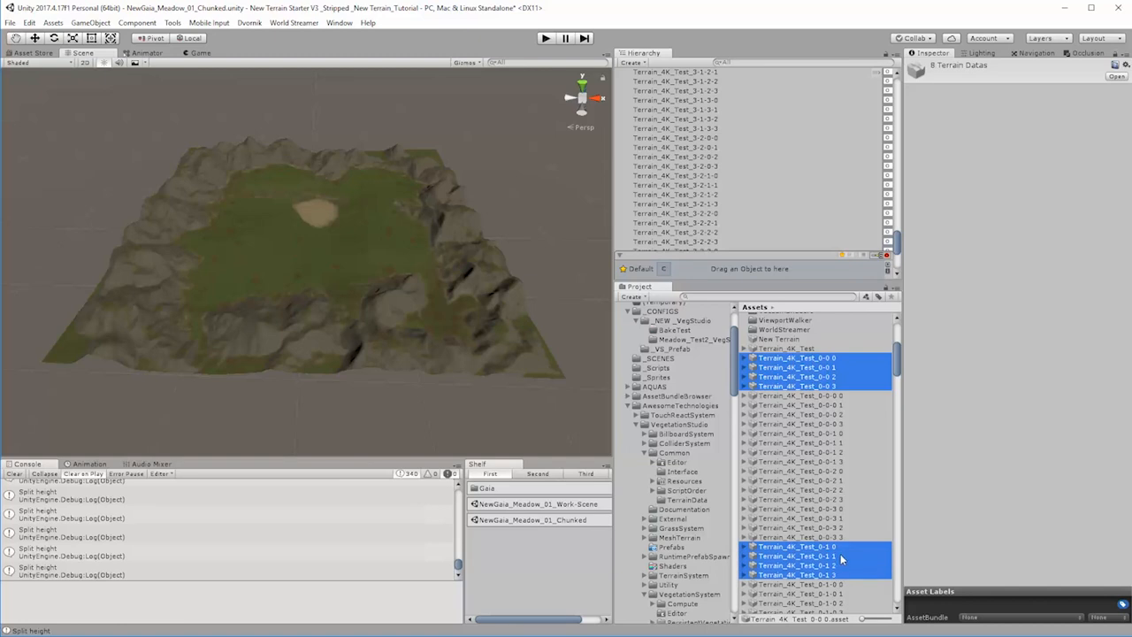
# Step: Add the parent terrain data Terrain_4K_Test_0-2 0 to 0-2 3 and 0-3 0 to 0-3 3 to the selection
pyautogui.scroll(-8, 841, 559)
pyautogui.keyDown('ctrl'); pyautogui.click(831, 487); pyautogui.keyUp('ctrl')
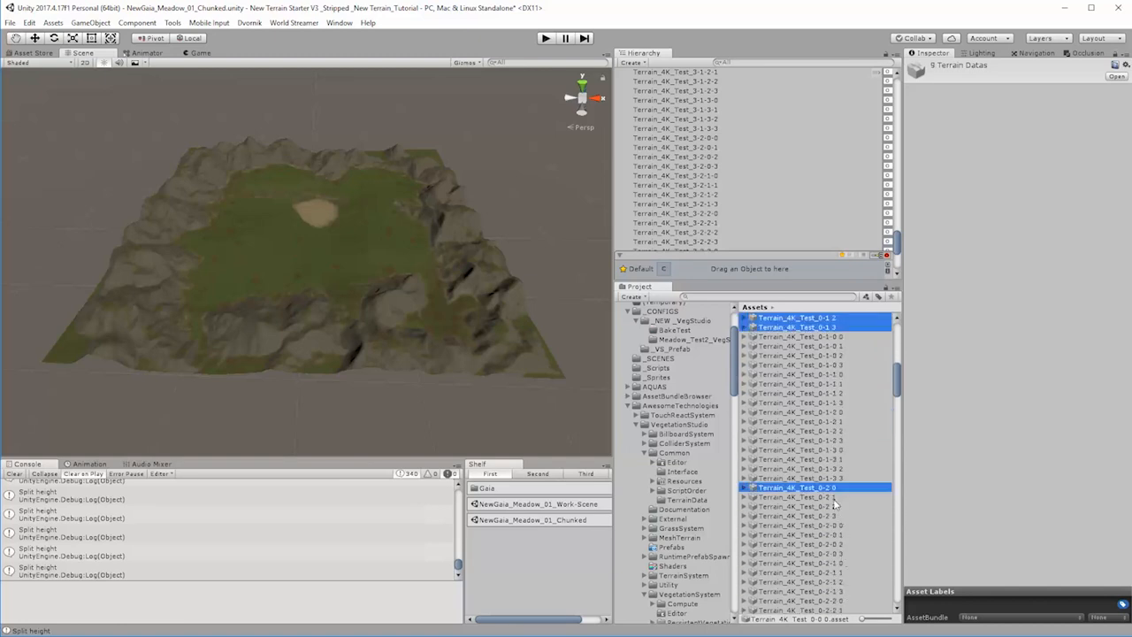
pyautogui.keyDown('ctrl'); pyautogui.click(834, 497); pyautogui.keyUp('ctrl')
pyautogui.keyDown('ctrl'); pyautogui.click(837, 507); pyautogui.keyUp('ctrl')
pyautogui.keyDown('ctrl'); pyautogui.click(837, 516); pyautogui.keyUp('ctrl')
pyautogui.scroll(-5, 841, 530)
pyautogui.scroll(-3, 843, 529)
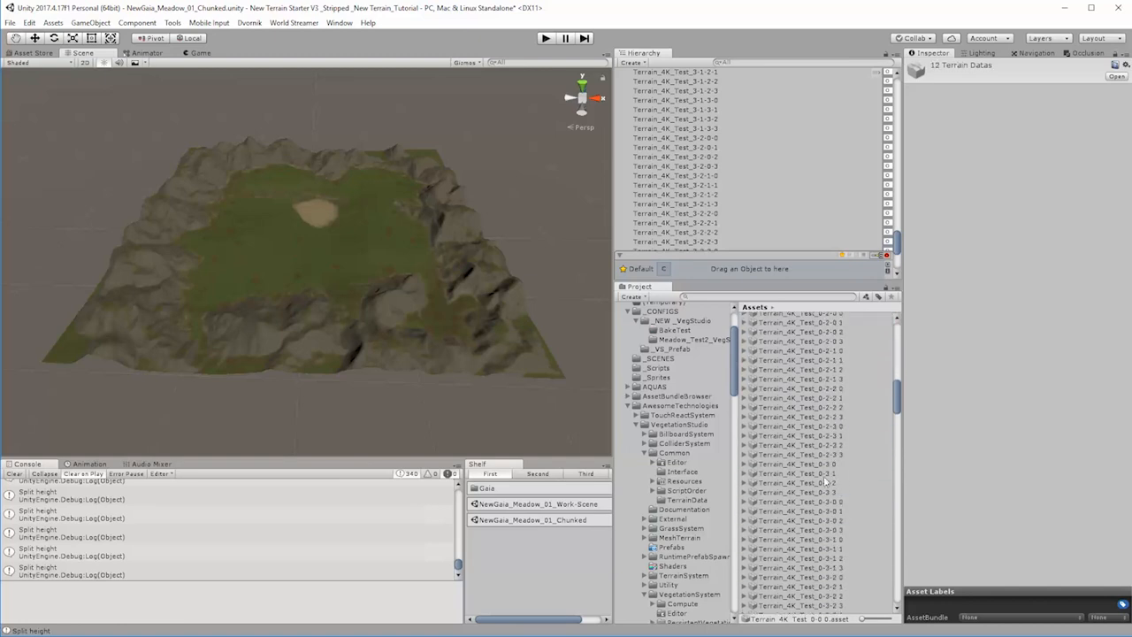
pyautogui.keyDown('ctrl'); pyautogui.click(832, 464); pyautogui.keyUp('ctrl')
pyautogui.keyDown('ctrl'); pyautogui.click(832, 474); pyautogui.keyUp('ctrl')
pyautogui.keyDown('ctrl'); pyautogui.click(828, 484); pyautogui.keyUp('ctrl')
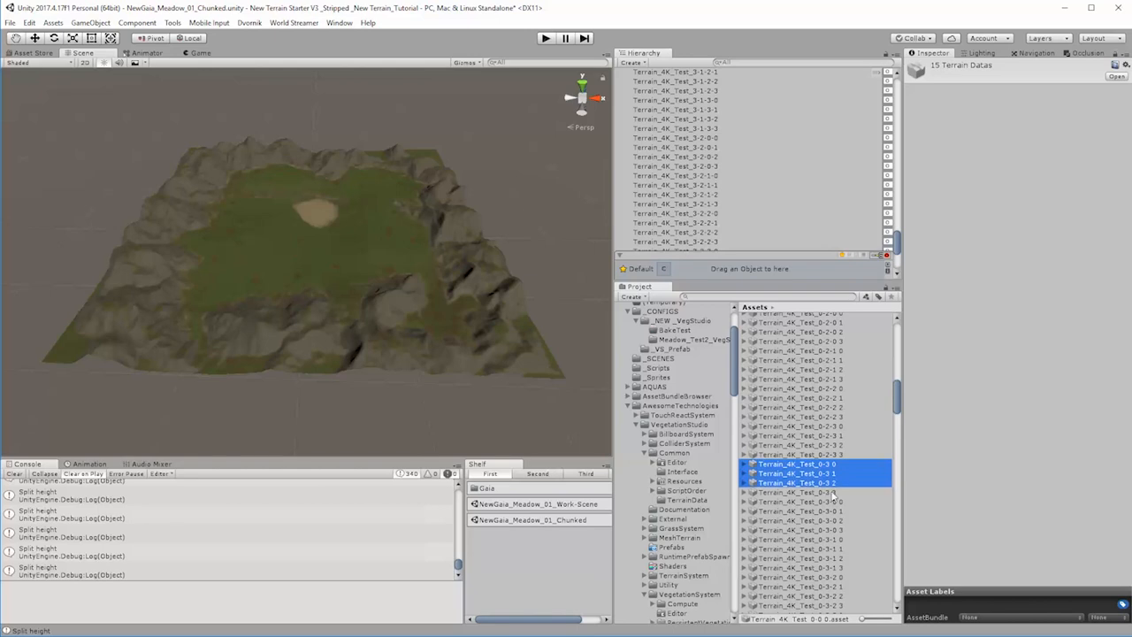
pyautogui.keyDown('ctrl'); pyautogui.click(831, 493); pyautogui.keyUp('ctrl')
# Step: Extend the selection with the parent terrain data Terrain_4K_Test_1-0 0 to 1-0 3 and 1-1 0 to 1-1 3
pyautogui.scroll(-6, 827, 487)
pyautogui.keyDown('ctrl'); pyautogui.click(829, 478); pyautogui.keyUp('ctrl')
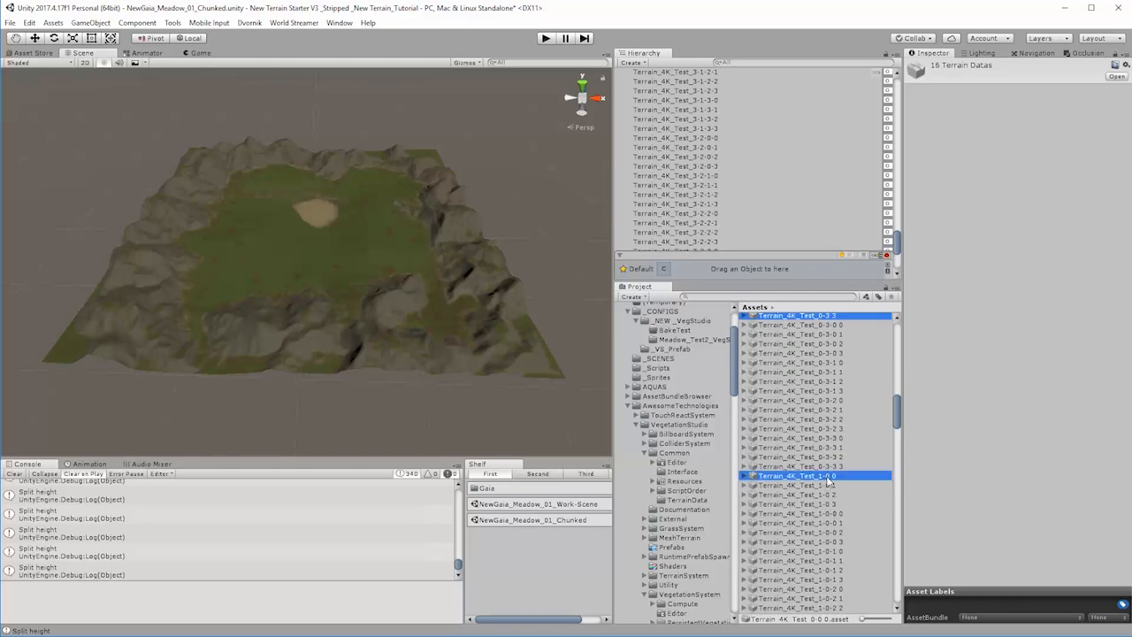
pyautogui.keyDown('ctrl'); pyautogui.click(832, 486); pyautogui.keyUp('ctrl')
pyautogui.keyDown('ctrl'); pyautogui.click(832, 495); pyautogui.keyUp('ctrl')
pyautogui.keyDown('ctrl'); pyautogui.click(834, 503); pyautogui.keyUp('ctrl')
pyautogui.scroll(-5, 839, 522)
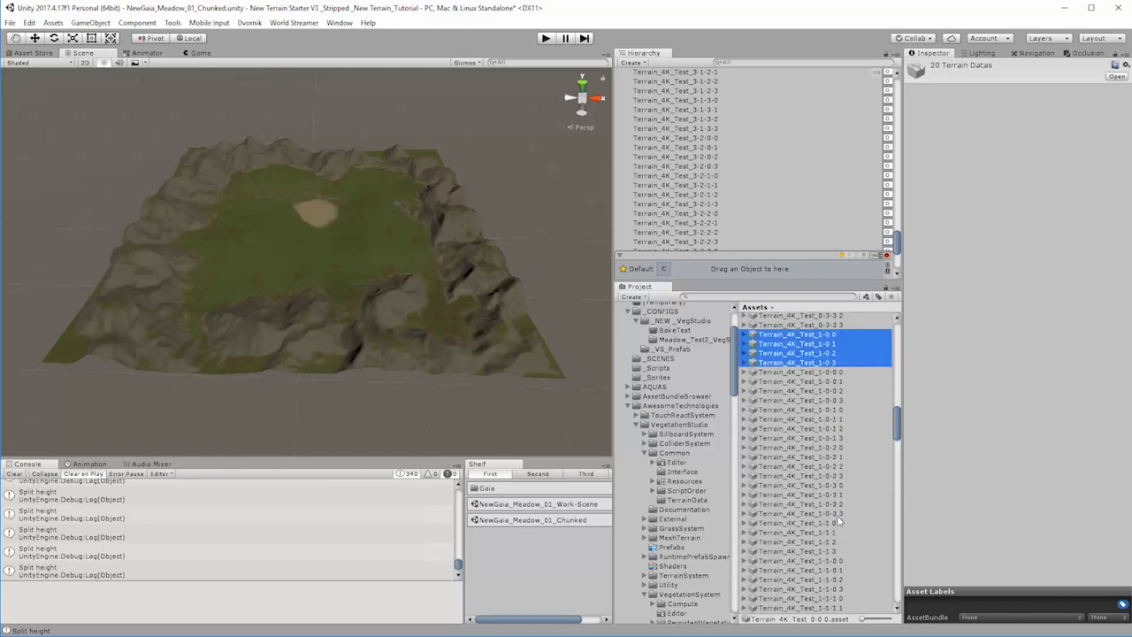
pyautogui.keyDown('ctrl'); pyautogui.click(832, 524); pyautogui.keyUp('ctrl')
pyautogui.keyDown('ctrl'); pyautogui.click(832, 533); pyautogui.keyUp('ctrl')
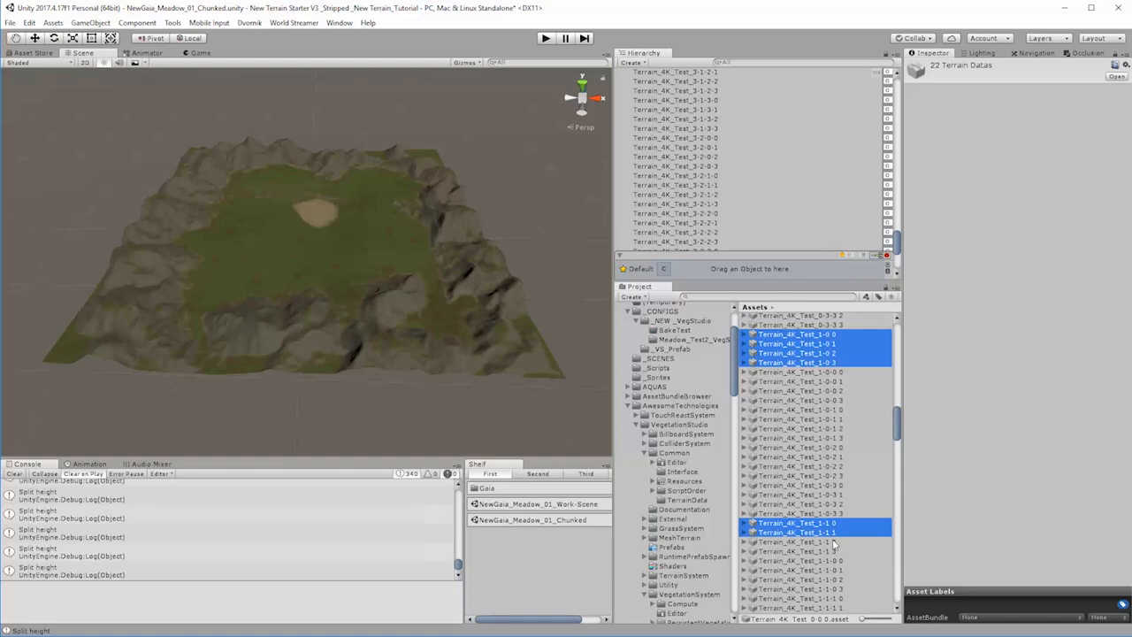
pyautogui.keyDown('ctrl'); pyautogui.click(833, 541); pyautogui.keyUp('ctrl')
pyautogui.keyDown('ctrl'); pyautogui.click(835, 551); pyautogui.keyUp('ctrl')
# Step: Add the parent terrain data Terrain_4K_Test_1-2 0 to 1-2 3 and 1-3 0 to 1-3 3 to the selection
pyautogui.scroll(-6, 849, 566)
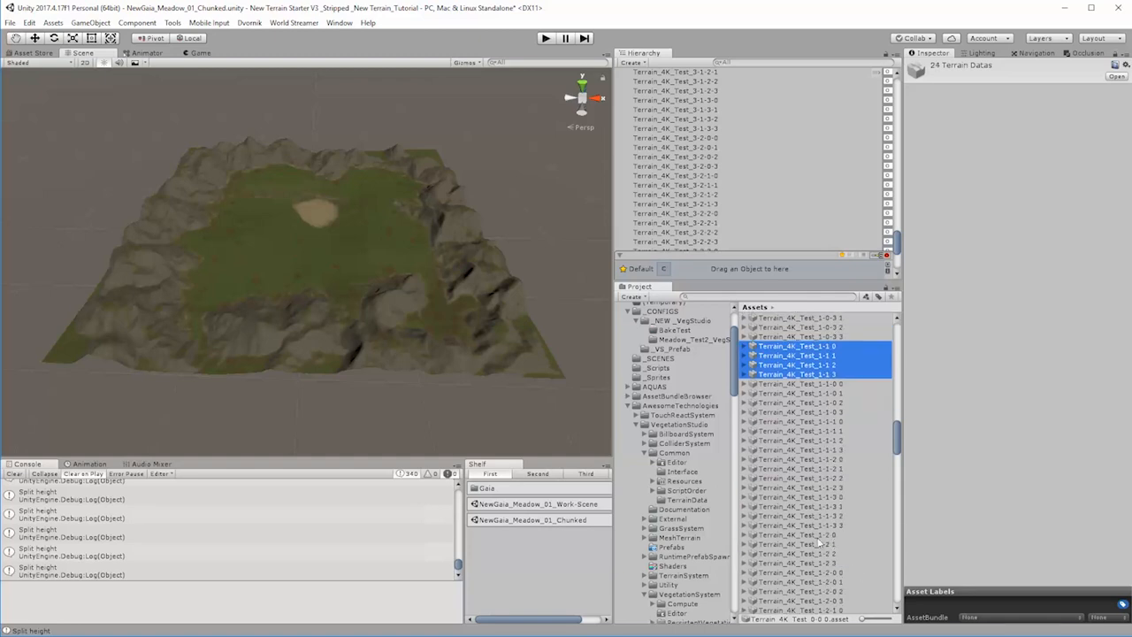
pyautogui.keyDown('ctrl'); pyautogui.click(823, 535); pyautogui.keyUp('ctrl')
pyautogui.keyDown('ctrl'); pyautogui.click(838, 545); pyautogui.keyUp('ctrl')
pyautogui.keyDown('ctrl'); pyautogui.click(836, 554); pyautogui.keyUp('ctrl')
pyautogui.keyDown('ctrl'); pyautogui.click(835, 563); pyautogui.keyUp('ctrl')
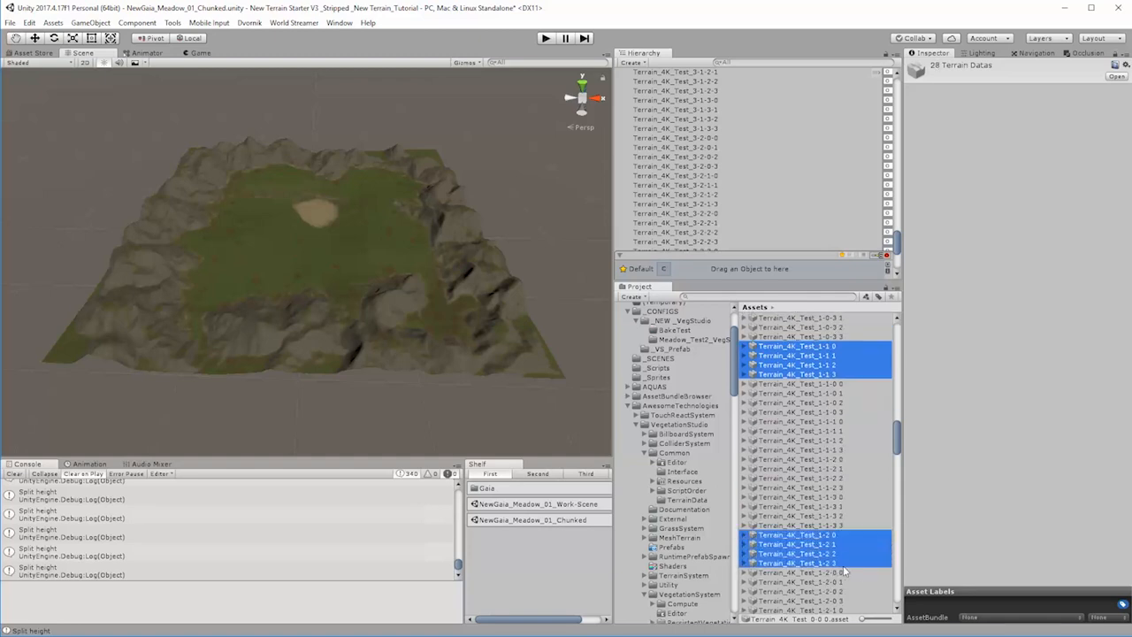
pyautogui.scroll(-6, 841, 566)
pyautogui.keyDown('ctrl'); pyautogui.click(830, 555); pyautogui.keyUp('ctrl')
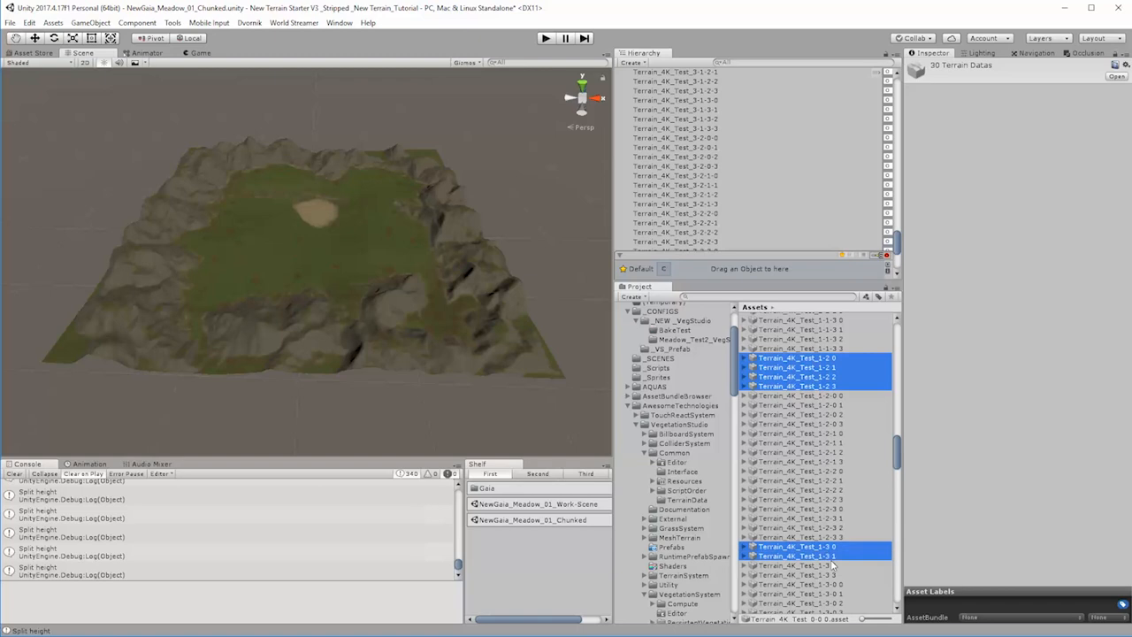
pyautogui.keyDown('ctrl'); pyautogui.click(831, 565); pyautogui.keyUp('ctrl')
pyautogui.keyDown('ctrl'); pyautogui.click(834, 575); pyautogui.keyUp('ctrl')
# Step: Extend the selection with the parent terrain data Terrain_4K_Test_2-0 0 to 2-0 3 and 2-1 0 to 2-1 3
pyautogui.scroll(-5, 835, 573)
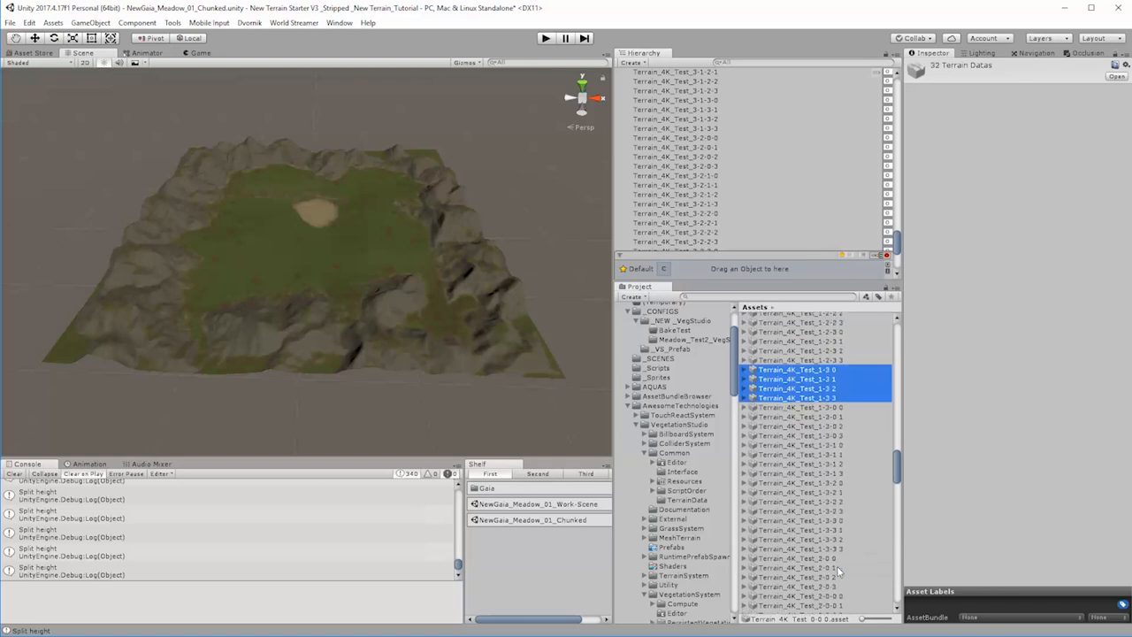
pyautogui.scroll(-5, 838, 531)
pyautogui.keyDown('ctrl'); pyautogui.click(831, 453); pyautogui.keyUp('ctrl')
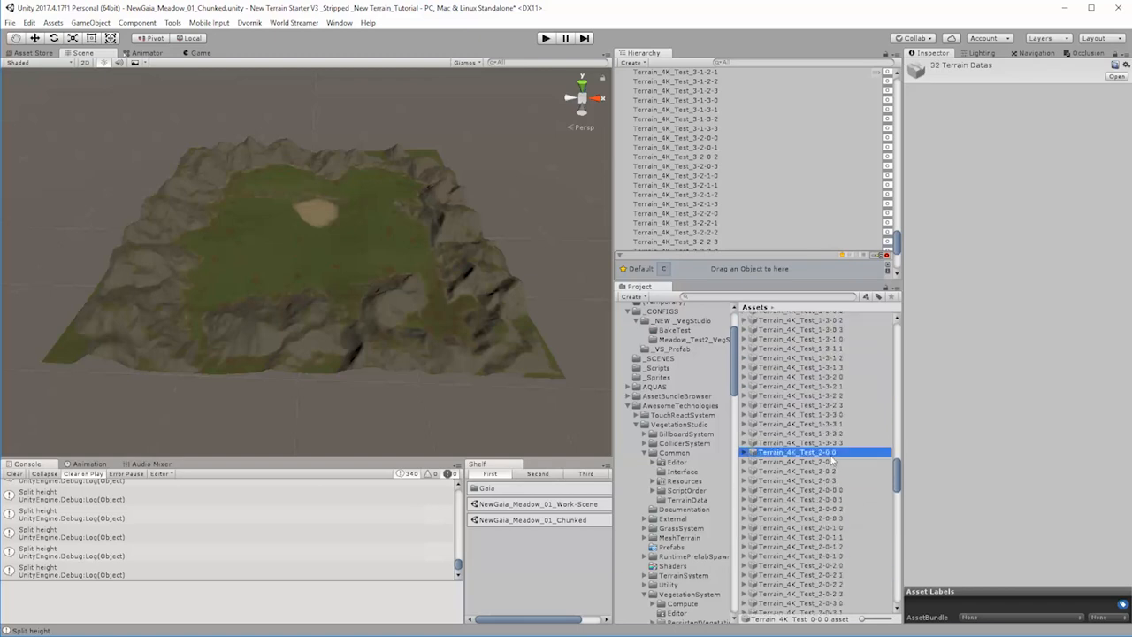
pyautogui.keyDown('ctrl'); pyautogui.click(831, 461); pyautogui.keyUp('ctrl')
pyautogui.keyDown('ctrl'); pyautogui.click(835, 471); pyautogui.keyUp('ctrl')
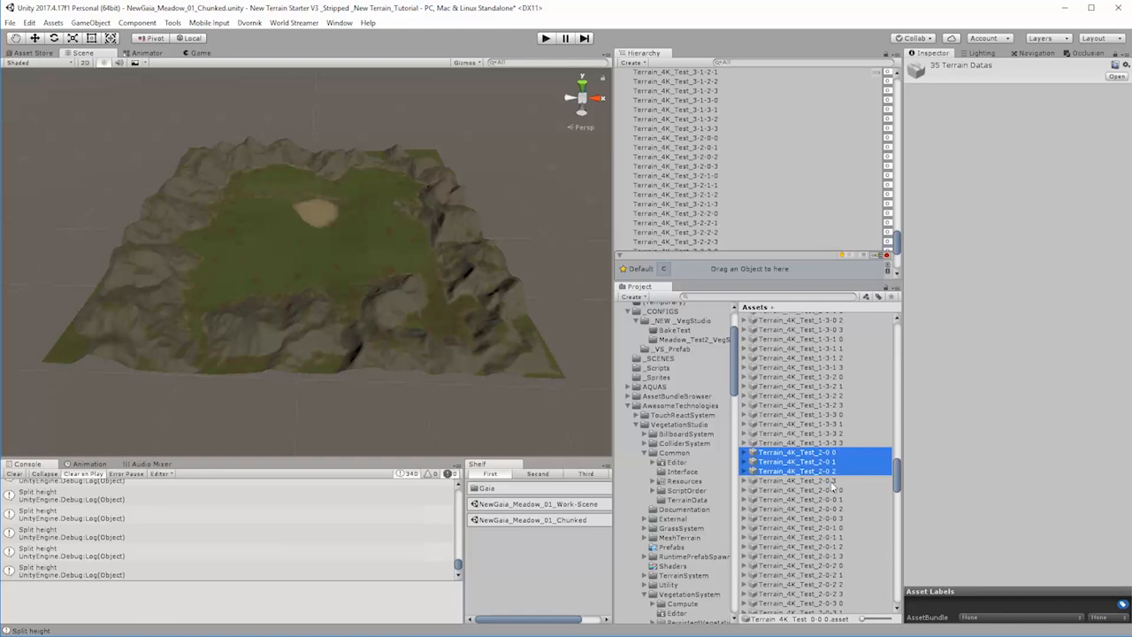
pyautogui.keyDown('ctrl'); pyautogui.click(833, 481); pyautogui.keyUp('ctrl')
pyautogui.scroll(-6, 837, 531)
pyautogui.keyDown('ctrl'); pyautogui.click(832, 463); pyautogui.keyUp('ctrl')
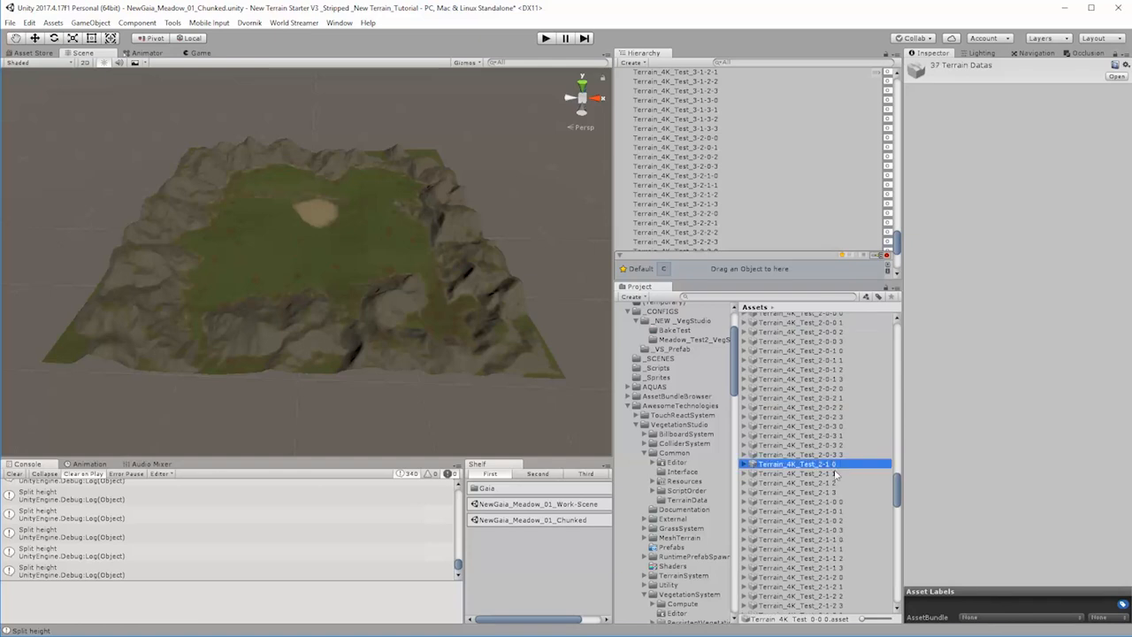
pyautogui.keyDown('ctrl'); pyautogui.click(832, 473); pyautogui.keyUp('ctrl')
pyautogui.keyDown('ctrl'); pyautogui.click(832, 483); pyautogui.keyUp('ctrl')
pyautogui.keyDown('ctrl'); pyautogui.click(834, 492); pyautogui.keyUp('ctrl')
# Step: Add the parent terrain data Terrain_4K_Test_2-2 0 to 2-2 3 and 2-3 0 to 2-3 3 to the selection
pyautogui.scroll(-3, 840, 534)
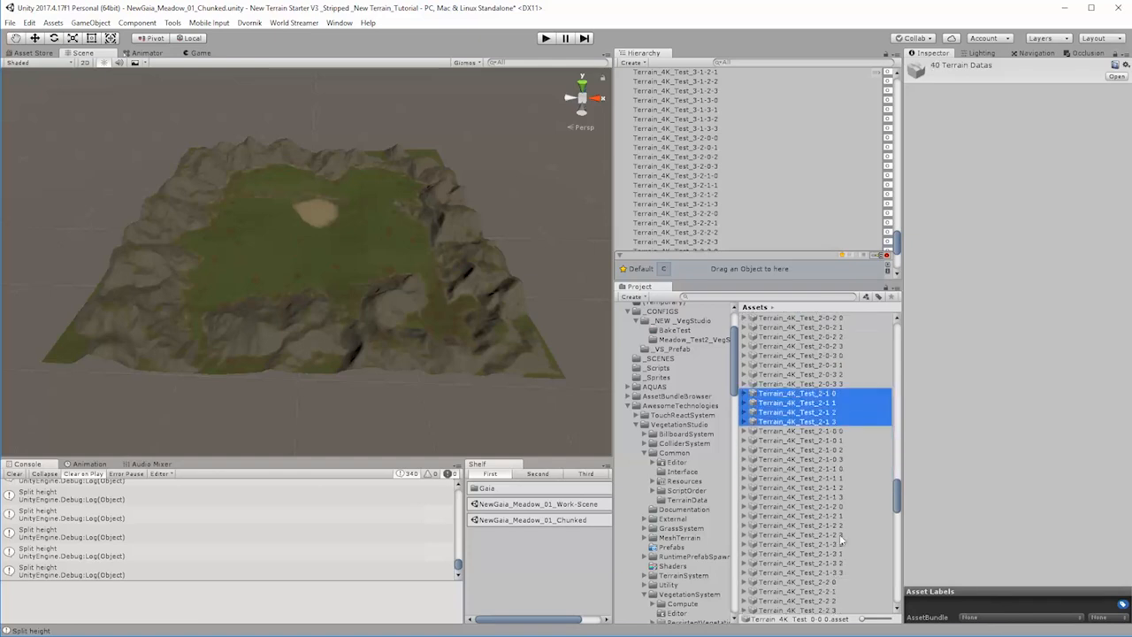
pyautogui.scroll(-5, 832, 575)
pyautogui.keyDown('ctrl'); pyautogui.click(825, 441); pyautogui.keyUp('ctrl')
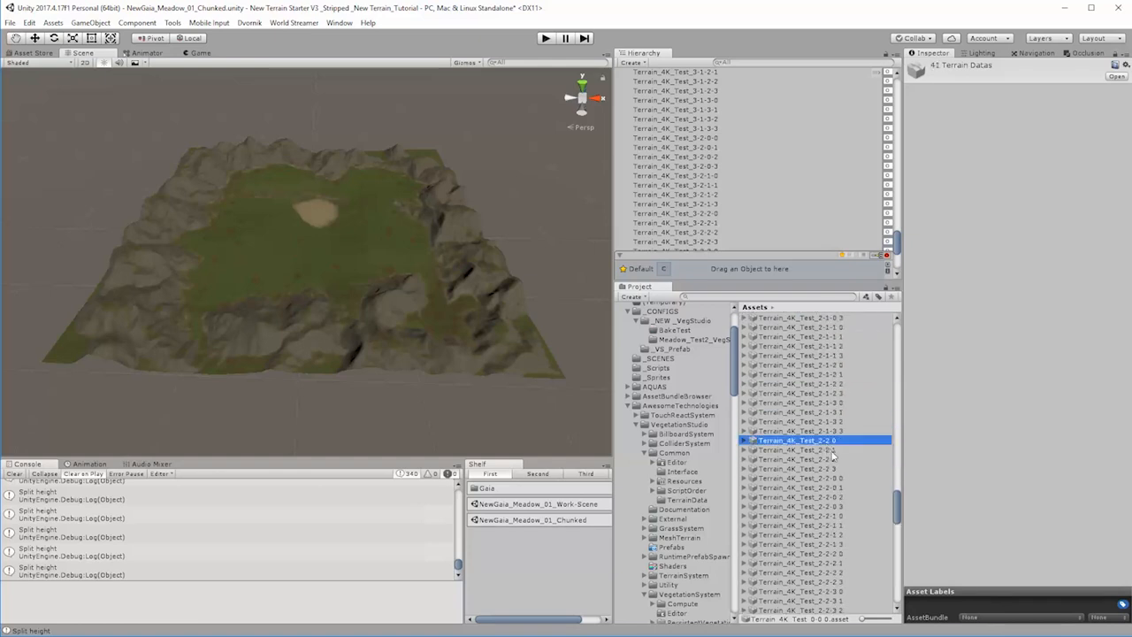
pyautogui.keyDown('ctrl'); pyautogui.click(828, 450); pyautogui.keyUp('ctrl')
pyautogui.keyDown('ctrl'); pyautogui.click(831, 460); pyautogui.keyUp('ctrl')
pyautogui.keyDown('ctrl'); pyautogui.click(833, 469); pyautogui.keyUp('ctrl')
pyautogui.scroll(-5, 839, 538)
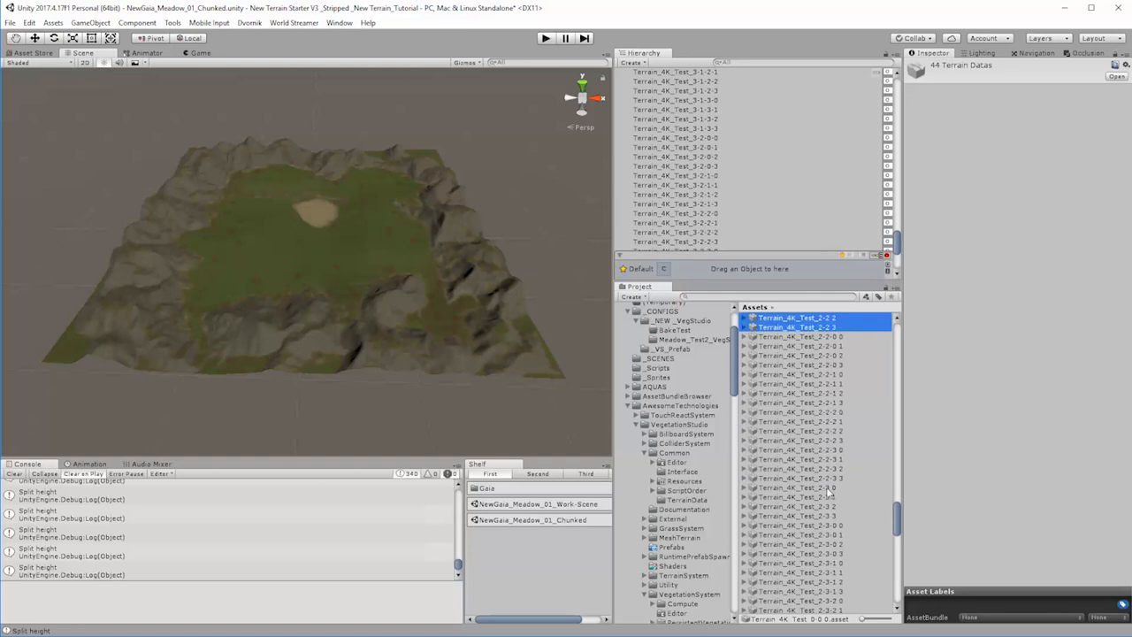
pyautogui.keyDown('ctrl'); pyautogui.click(828, 488); pyautogui.keyUp('ctrl')
pyautogui.keyDown('ctrl'); pyautogui.click(831, 497); pyautogui.keyUp('ctrl')
pyautogui.keyDown('ctrl'); pyautogui.click(833, 506); pyautogui.keyUp('ctrl')
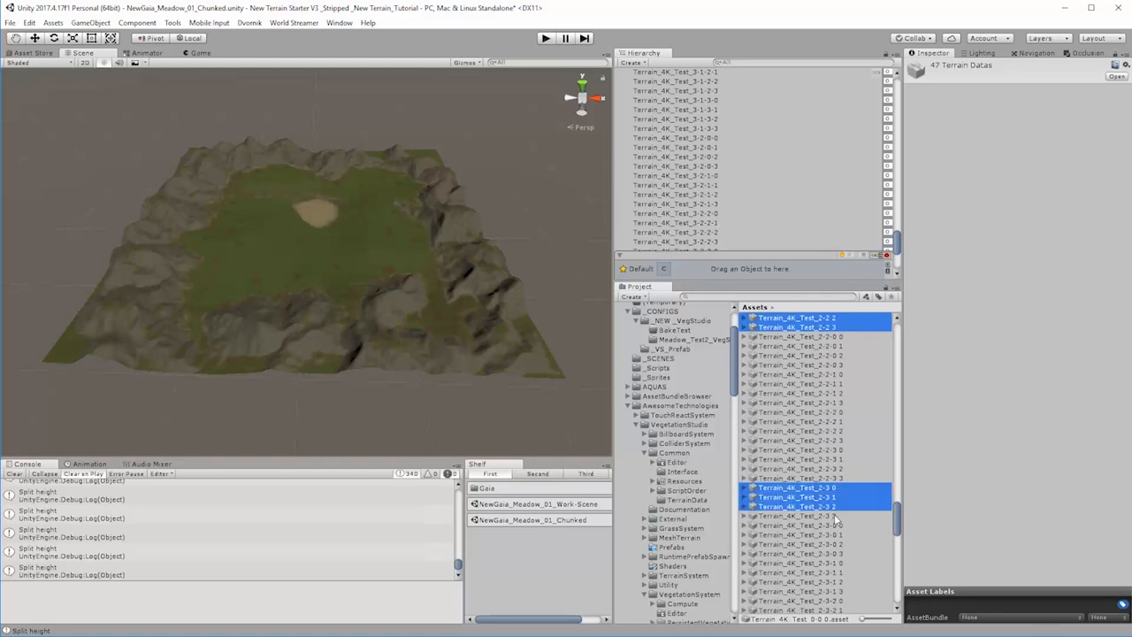
pyautogui.keyDown('ctrl'); pyautogui.click(835, 516); pyautogui.keyUp('ctrl')
# Step: Extend the selection with the parent terrain data Terrain_4K_Test_3-0 0 to 3-0 3 and 3-1 0 to 3-1 3
pyautogui.scroll(-6, 855, 564)
pyautogui.keyDown('ctrl'); pyautogui.click(829, 499); pyautogui.keyUp('ctrl')
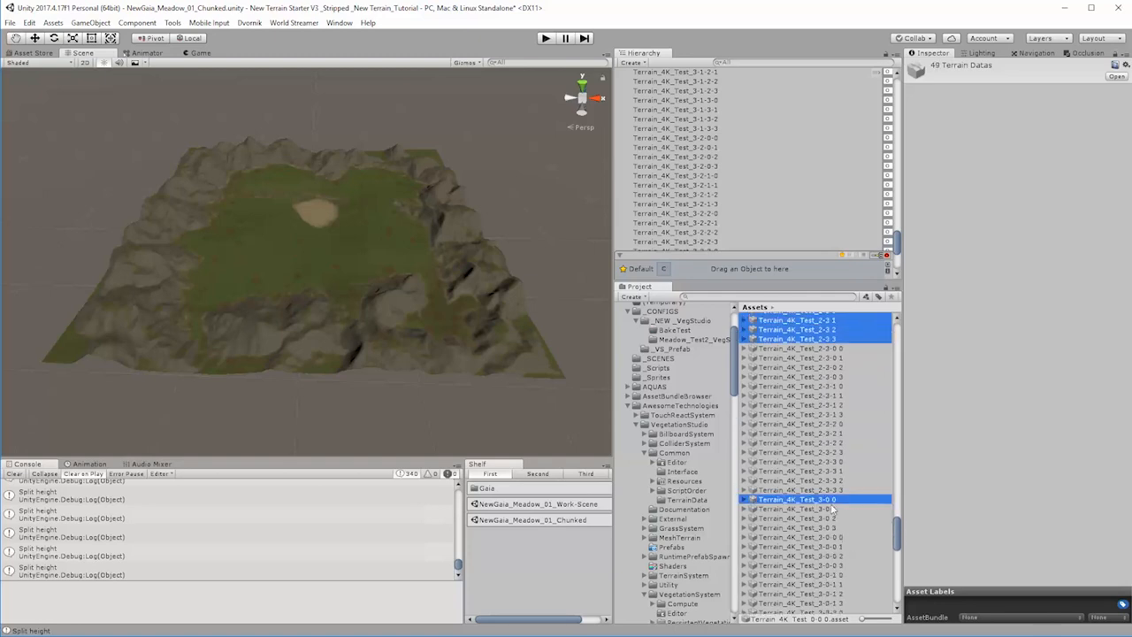
pyautogui.keyDown('ctrl'); pyautogui.click(832, 510); pyautogui.keyUp('ctrl')
pyautogui.keyDown('ctrl'); pyautogui.click(832, 519); pyautogui.keyUp('ctrl')
pyautogui.keyDown('ctrl'); pyautogui.click(833, 528); pyautogui.keyUp('ctrl')
pyautogui.scroll(-5, 848, 557)
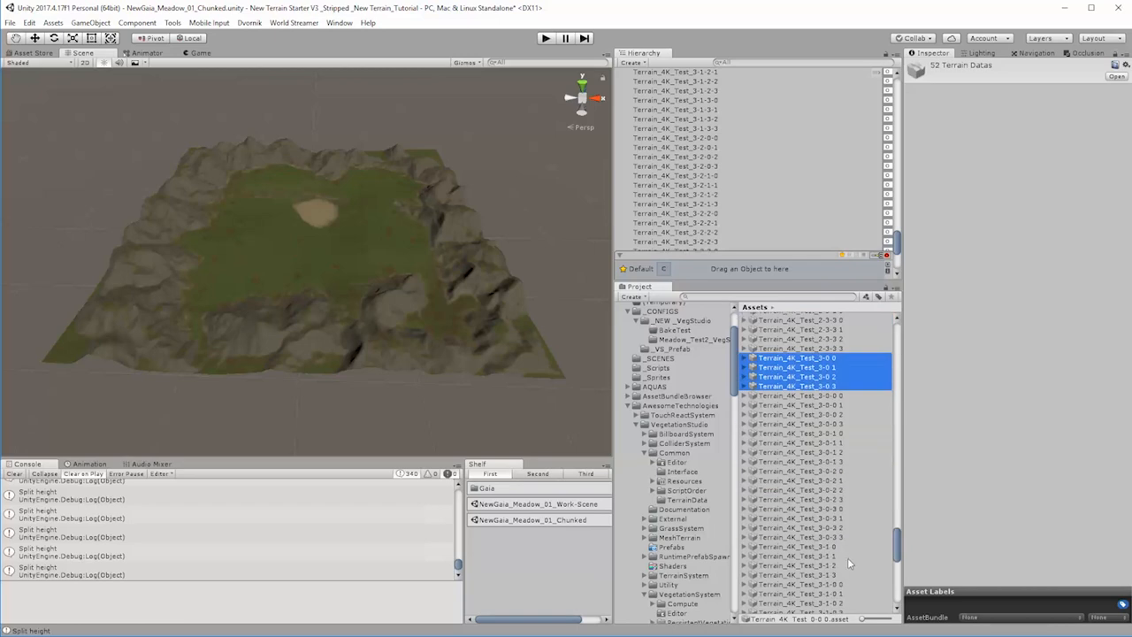
pyautogui.keyDown('ctrl'); pyautogui.click(828, 547); pyautogui.keyUp('ctrl')
pyautogui.keyDown('ctrl'); pyautogui.click(830, 557); pyautogui.keyUp('ctrl')
pyautogui.keyDown('ctrl'); pyautogui.click(832, 566); pyautogui.keyUp('ctrl')
pyautogui.keyDown('ctrl'); pyautogui.click(834, 575); pyautogui.keyUp('ctrl')
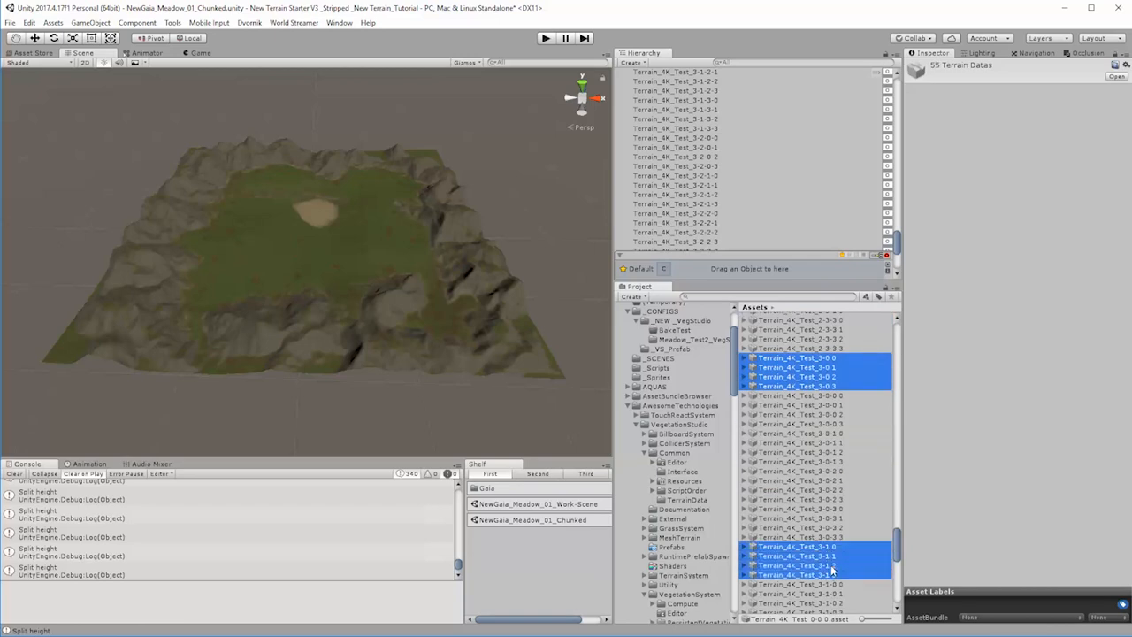
# Step: Complete the selection with the parent terrain data Terrain_4K_Test_3-2 0 to 3-2 3 and 3-3 0 to 3-3 3
pyautogui.scroll(-6, 840, 596)
pyautogui.scroll(-5, 840, 552)
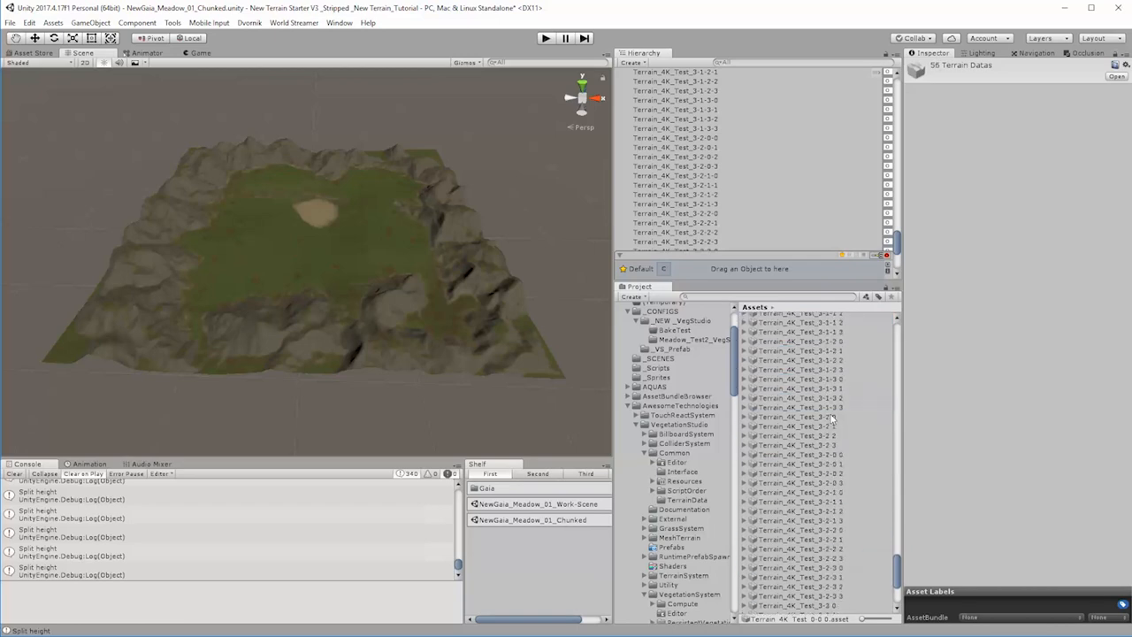
pyautogui.keyDown('ctrl'); pyautogui.click(834, 417); pyautogui.keyUp('ctrl')
pyautogui.keyDown('ctrl'); pyautogui.click(833, 426); pyautogui.keyUp('ctrl')
pyautogui.keyDown('ctrl'); pyautogui.click(833, 435); pyautogui.keyUp('ctrl')
pyautogui.keyDown('ctrl'); pyautogui.click(835, 445); pyautogui.keyUp('ctrl')
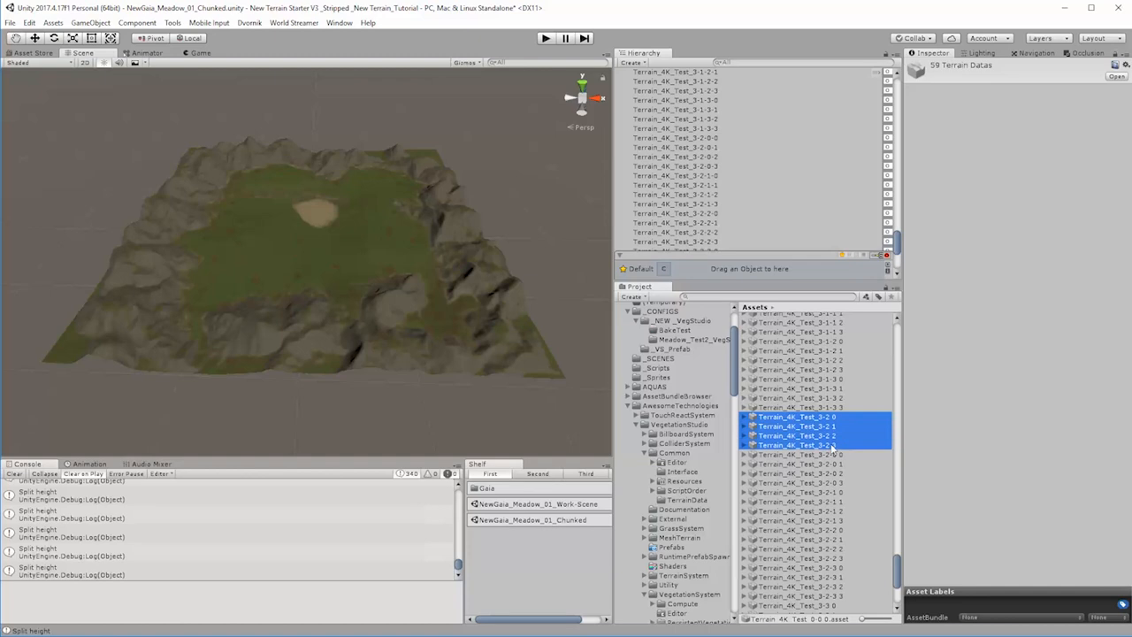
pyautogui.scroll(-6, 849, 544)
pyautogui.keyDown('ctrl'); pyautogui.click(832, 430); pyautogui.keyUp('ctrl')
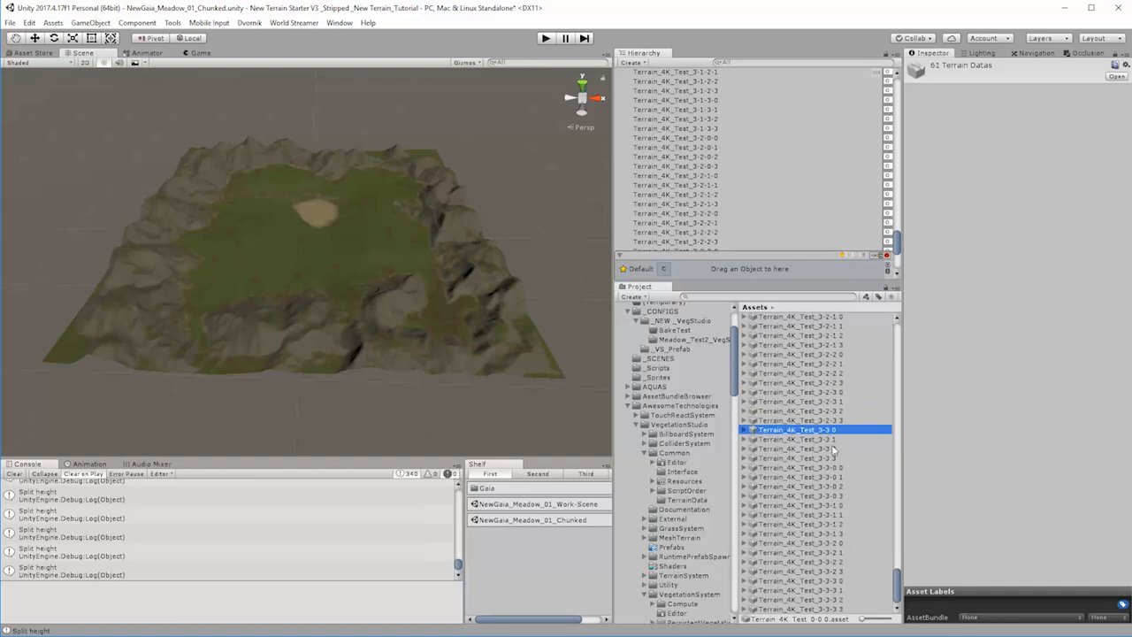
pyautogui.keyDown('ctrl'); pyautogui.click(833, 439); pyautogui.keyUp('ctrl')
pyautogui.keyDown('ctrl'); pyautogui.click(834, 448); pyautogui.keyUp('ctrl')
pyautogui.keyDown('ctrl'); pyautogui.click(835, 459); pyautogui.keyUp('ctrl')
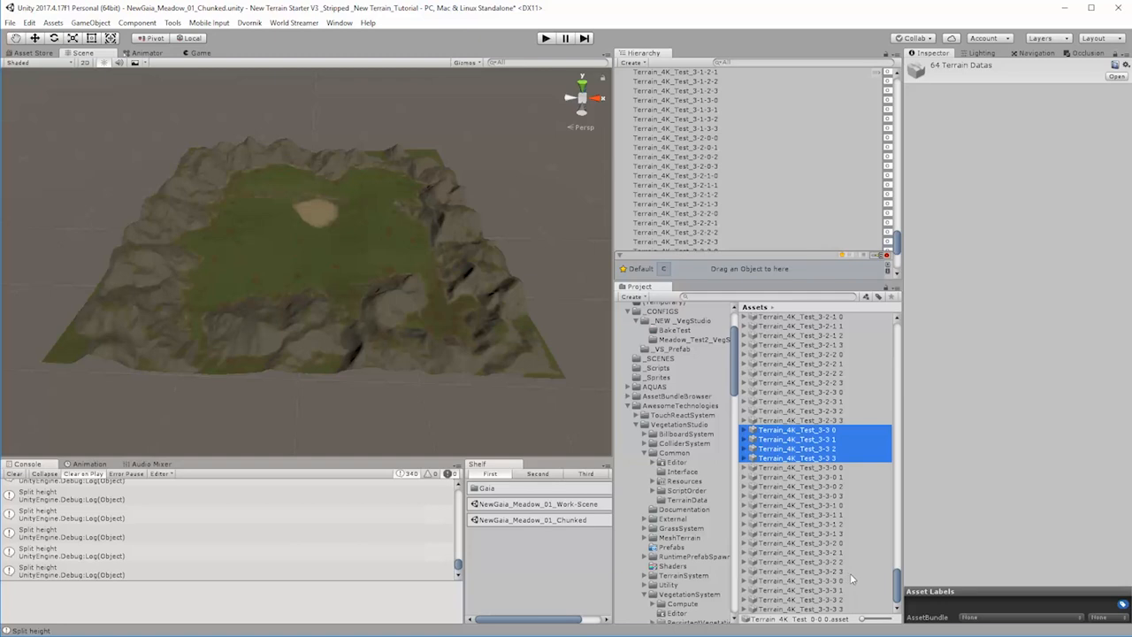
# Step: Check the selected parent terrain data back up to Terrain_4K_Test_0-0 0 and delete all the selected assets from the project
pyautogui.scroll(10, 852, 575)
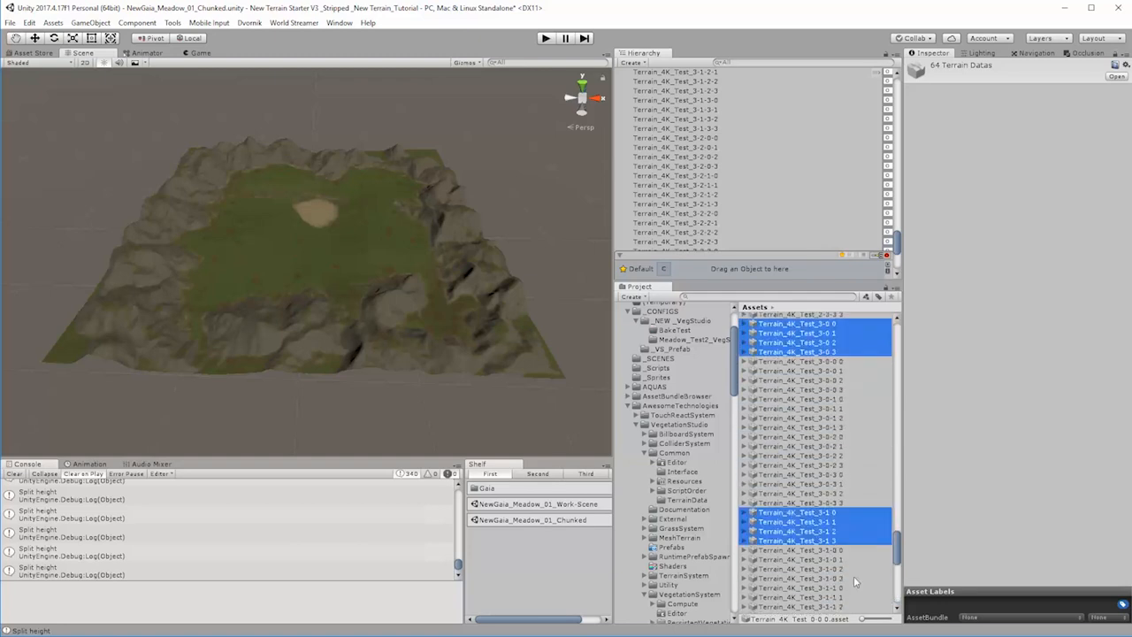
pyautogui.scroll(10, 853, 576)
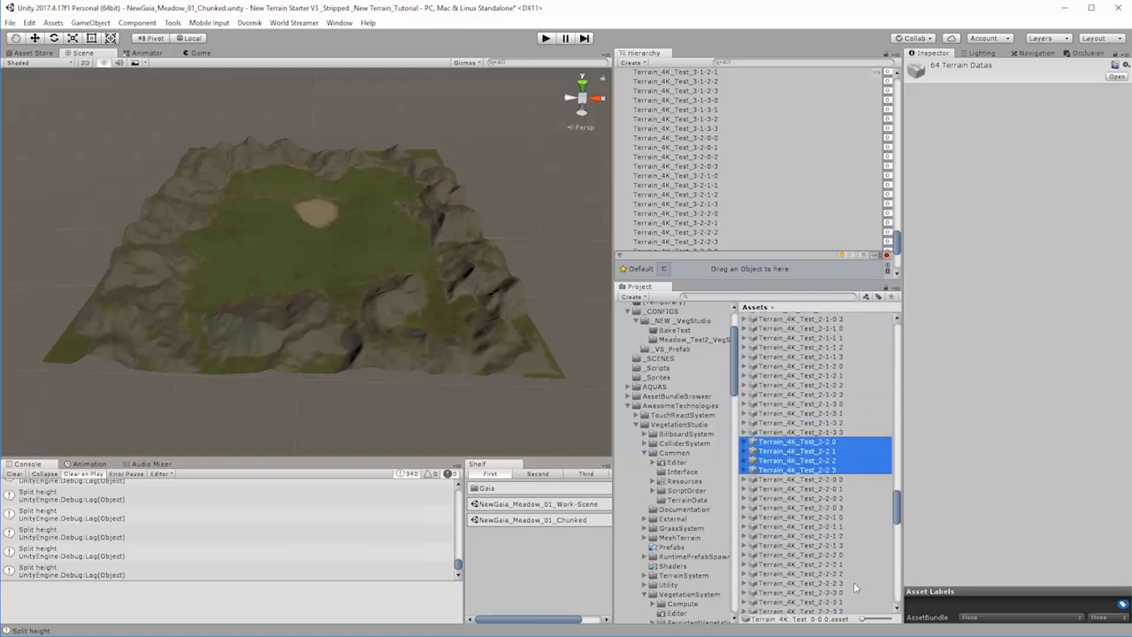
pyautogui.scroll(10, 853, 582)
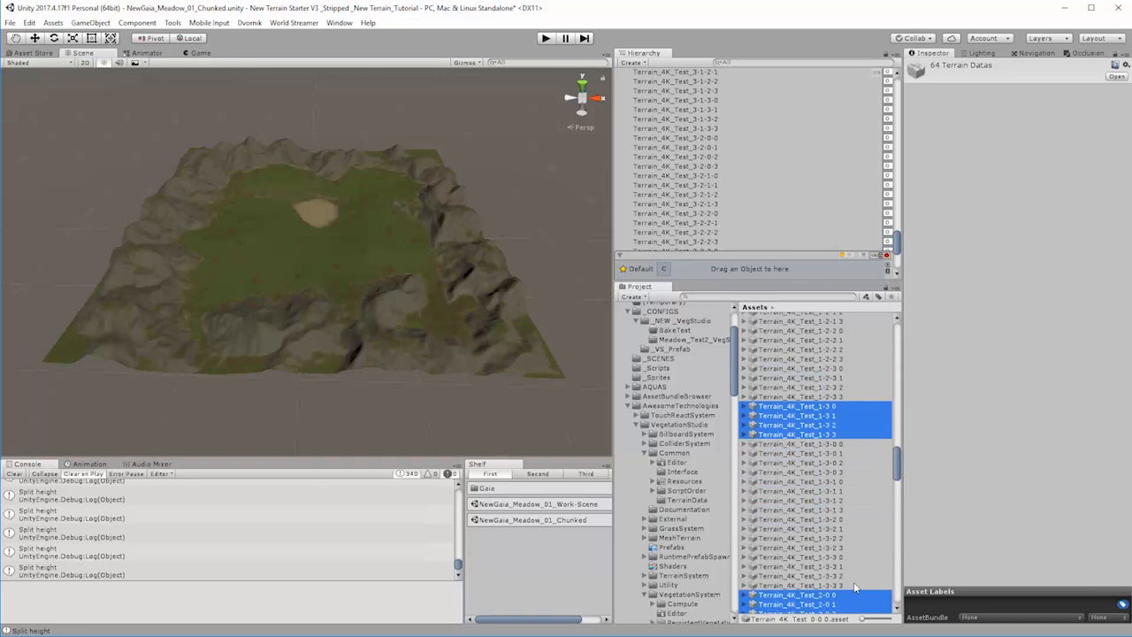
pyautogui.scroll(10, 854, 583)
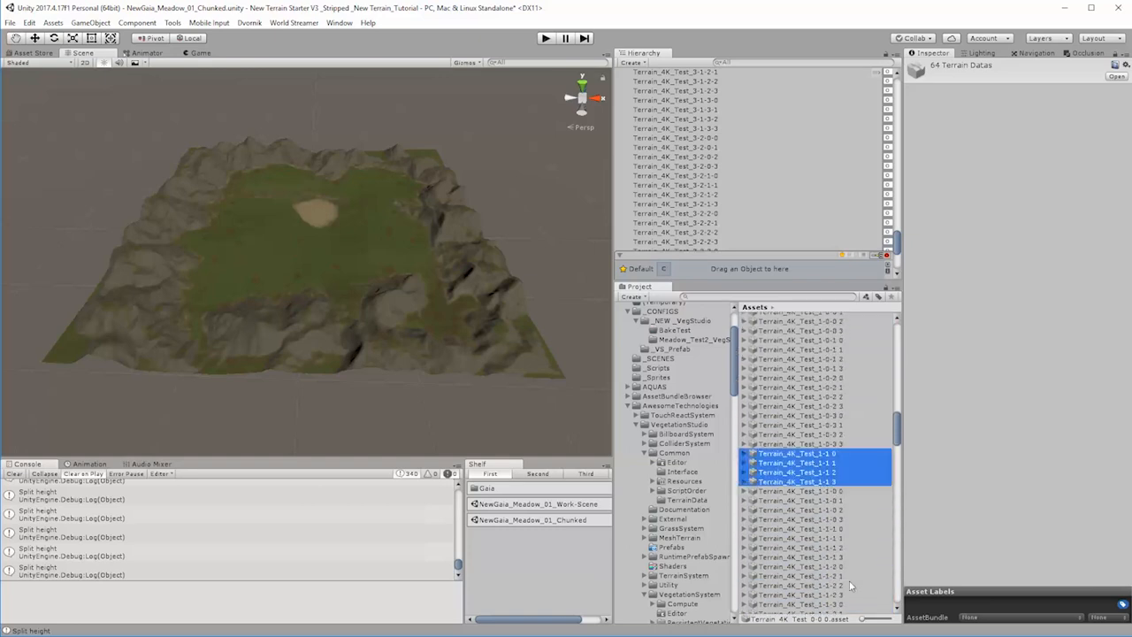
pyautogui.scroll(10, 849, 580)
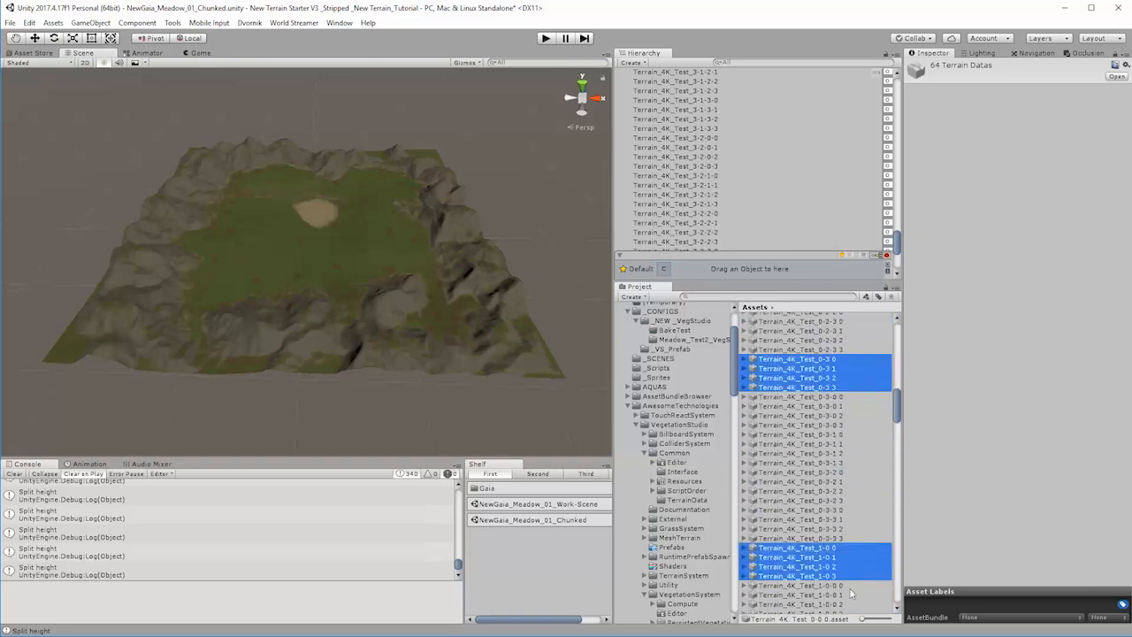
pyautogui.scroll(10, 852, 595)
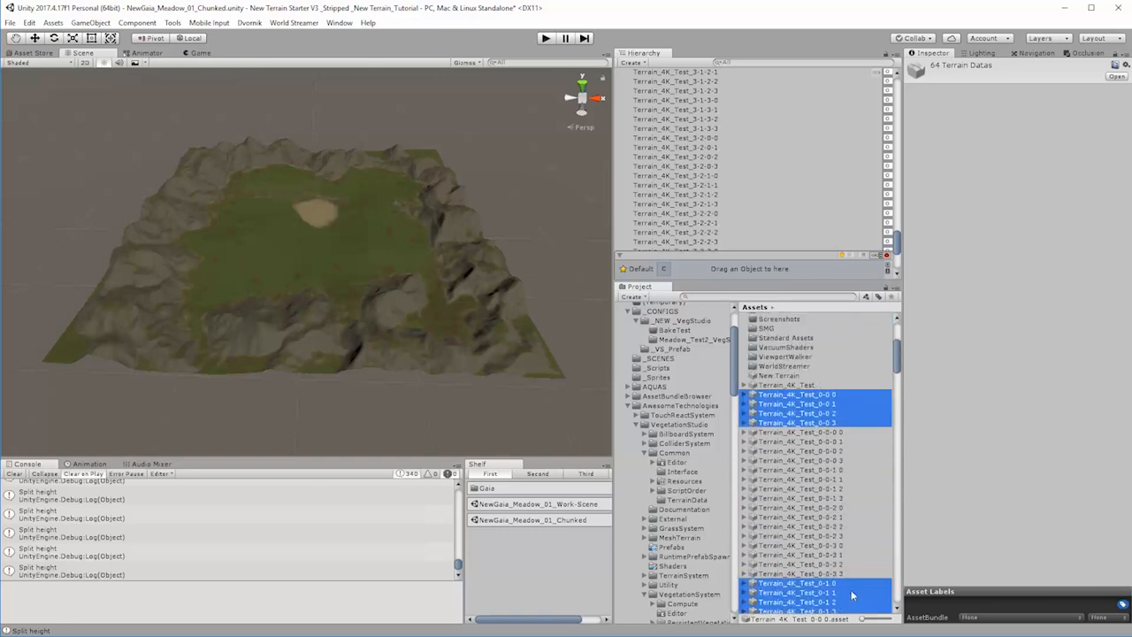
pyautogui.scroll(3, 852, 588)
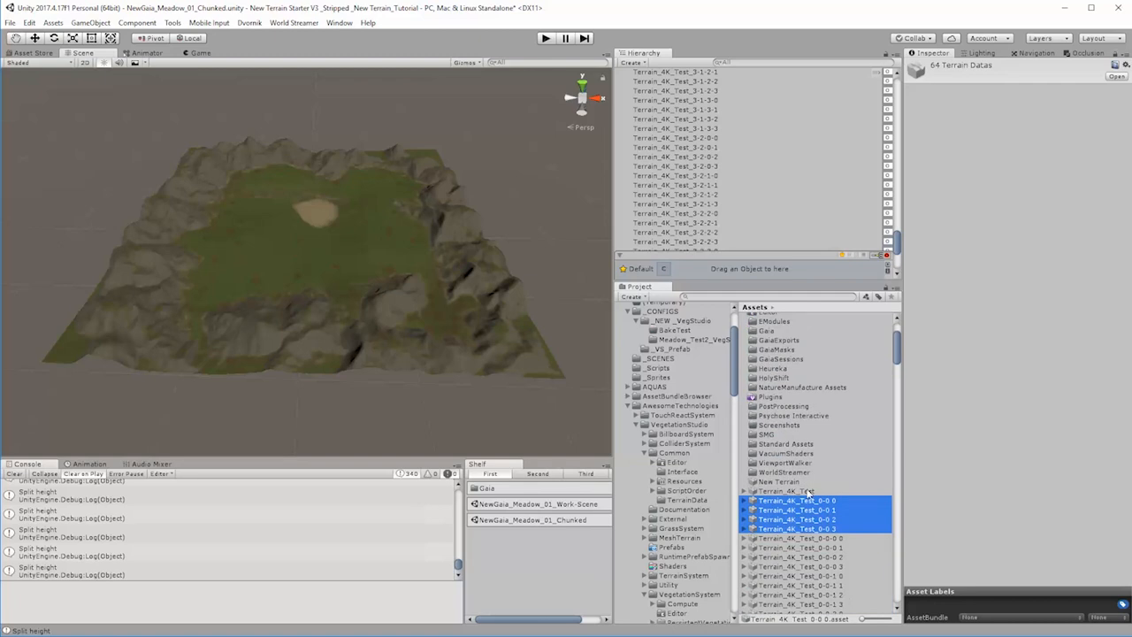
pyautogui.press('Delete')
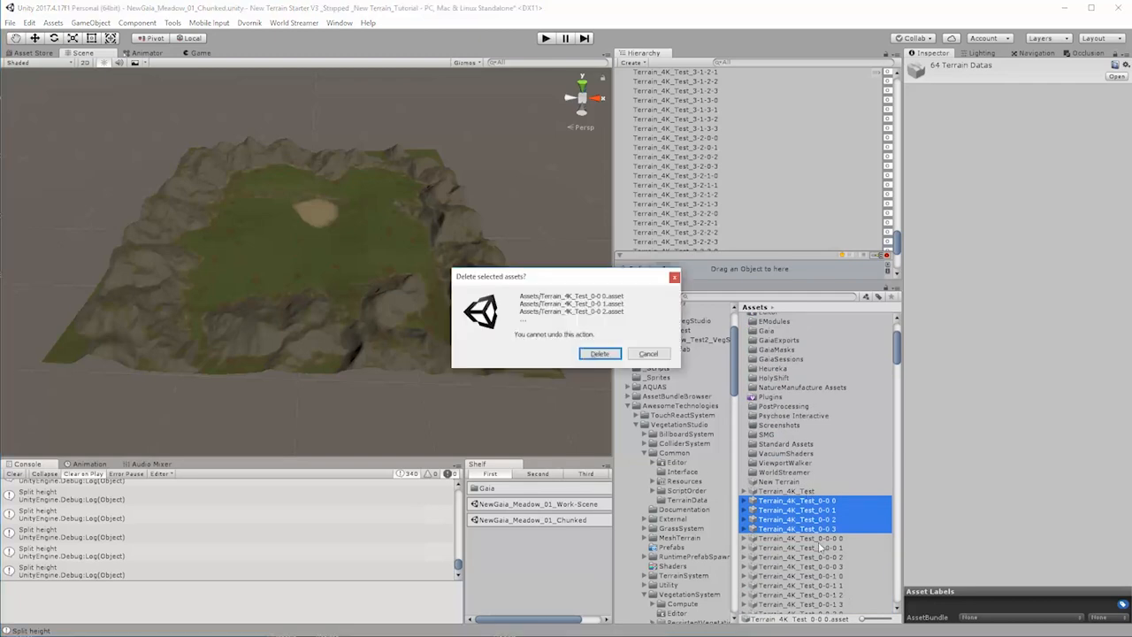
pyautogui.click(600, 353)
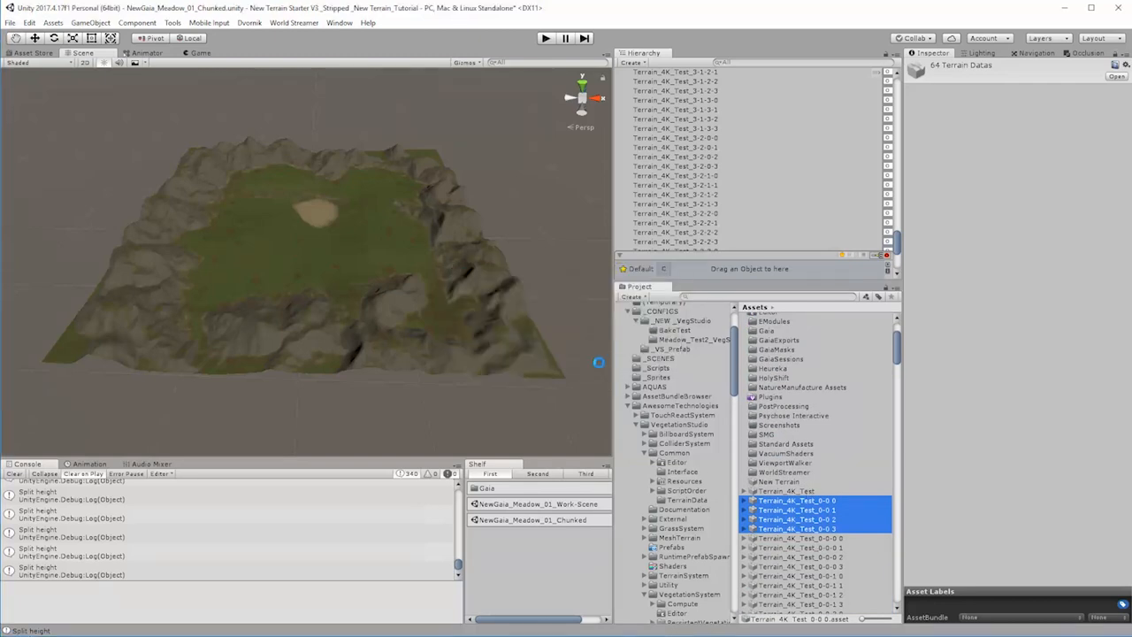
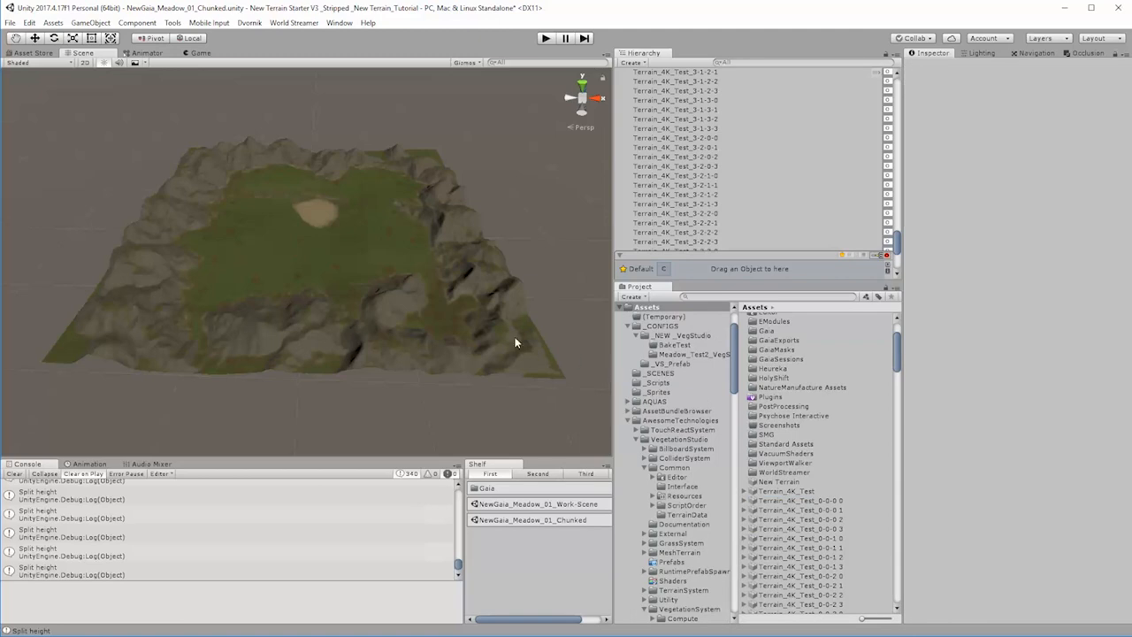
# Step: Enlarge the Hierarchy to show more of the terrain chunks from the start of the list and save the scene
pyautogui.moveTo(898, 251); pyautogui.dragTo(915, 83)
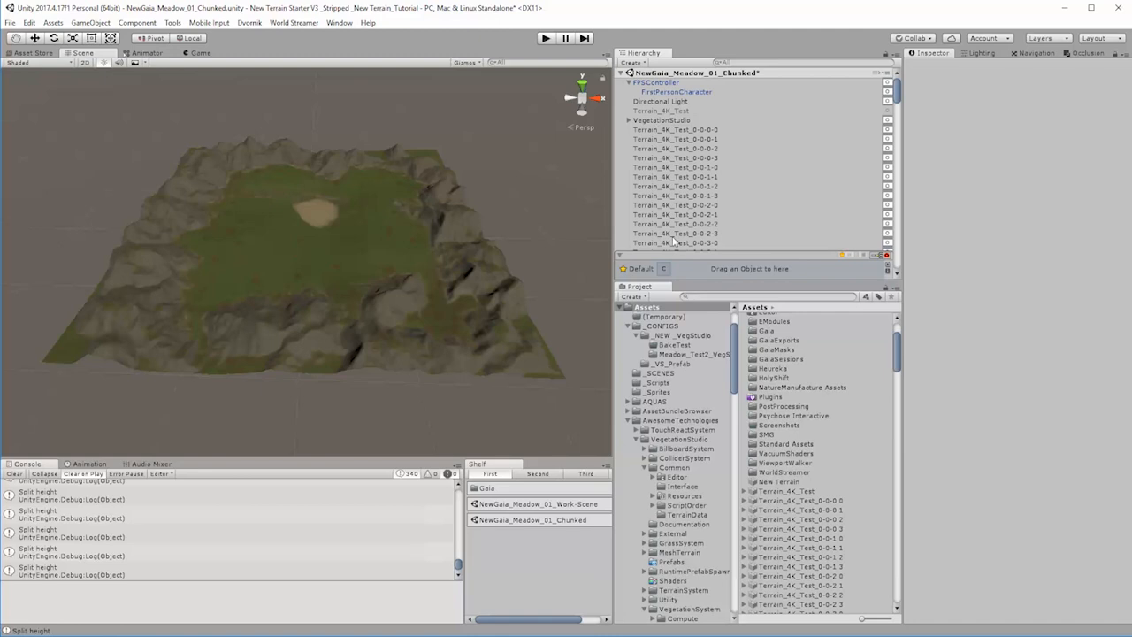
pyautogui.moveTo(703, 279); pyautogui.dragTo(699, 472)
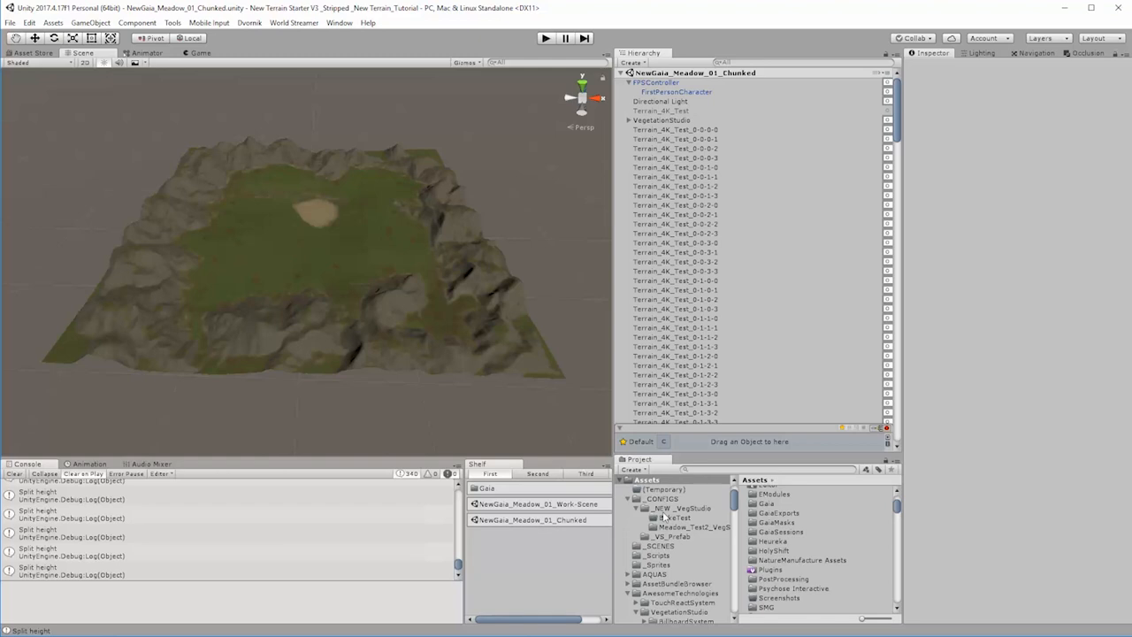
pyautogui.click(11, 23)
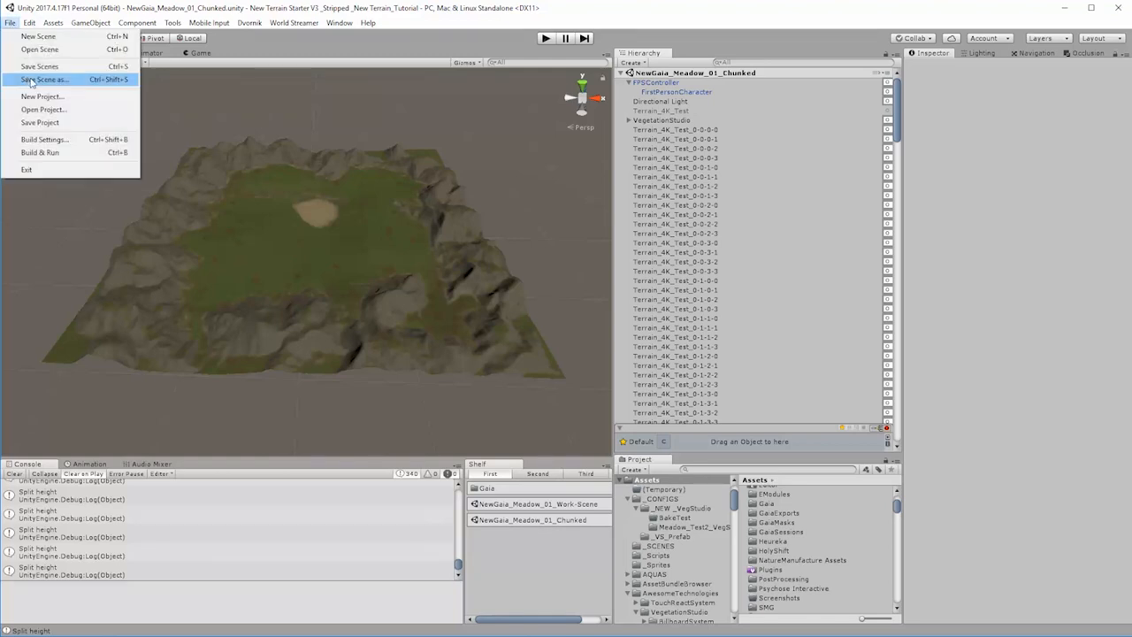
# Step: Delete the terrain chunks Terrain_4K_Test_0-0-0-0 through Terrain_4K_Test_3-3-3-3 from the scene and re-enable the original Terrain_4K_Test
pyautogui.click(677, 130)
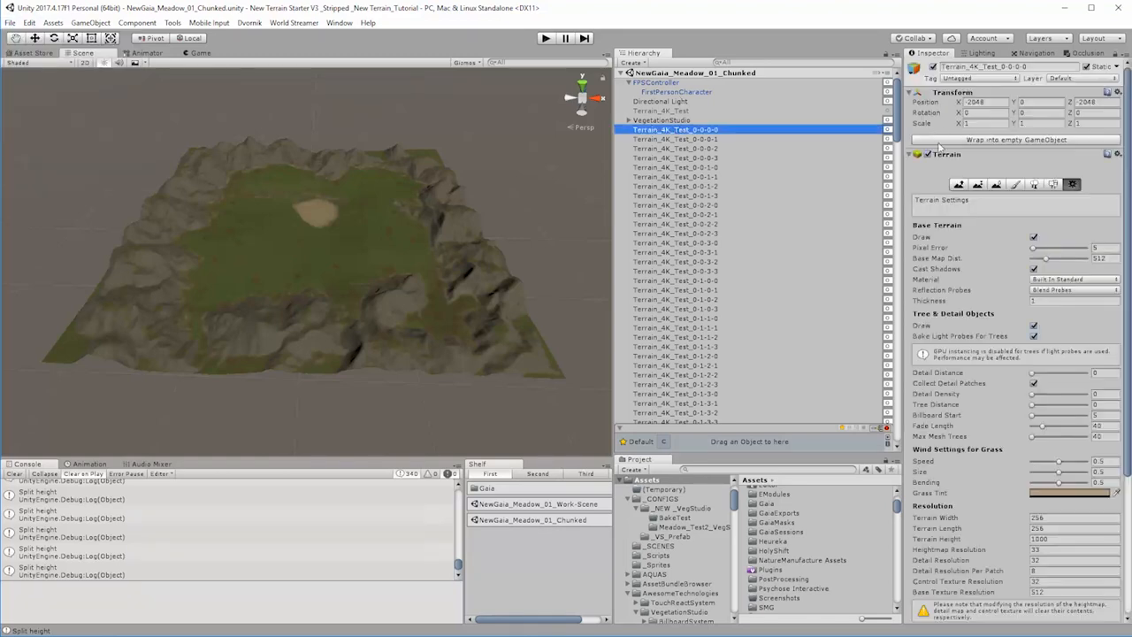
pyautogui.moveTo(898, 136); pyautogui.dragTo(948, 476)
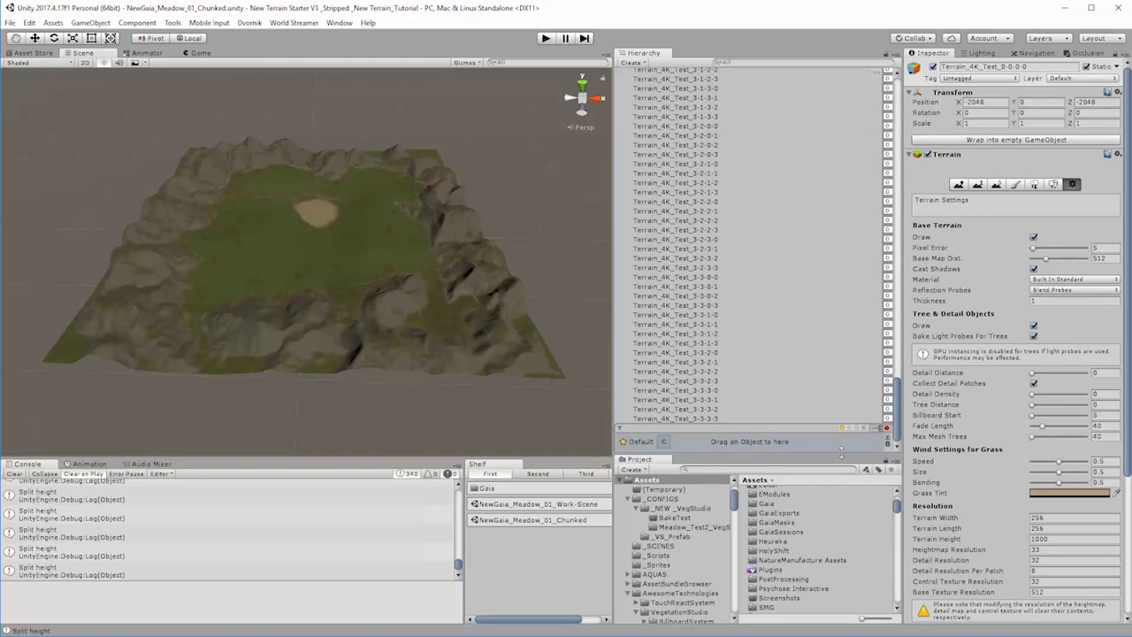
pyautogui.keyDown('shift'); pyautogui.click(702, 419); pyautogui.keyUp('shift')
pyautogui.press('Delete')
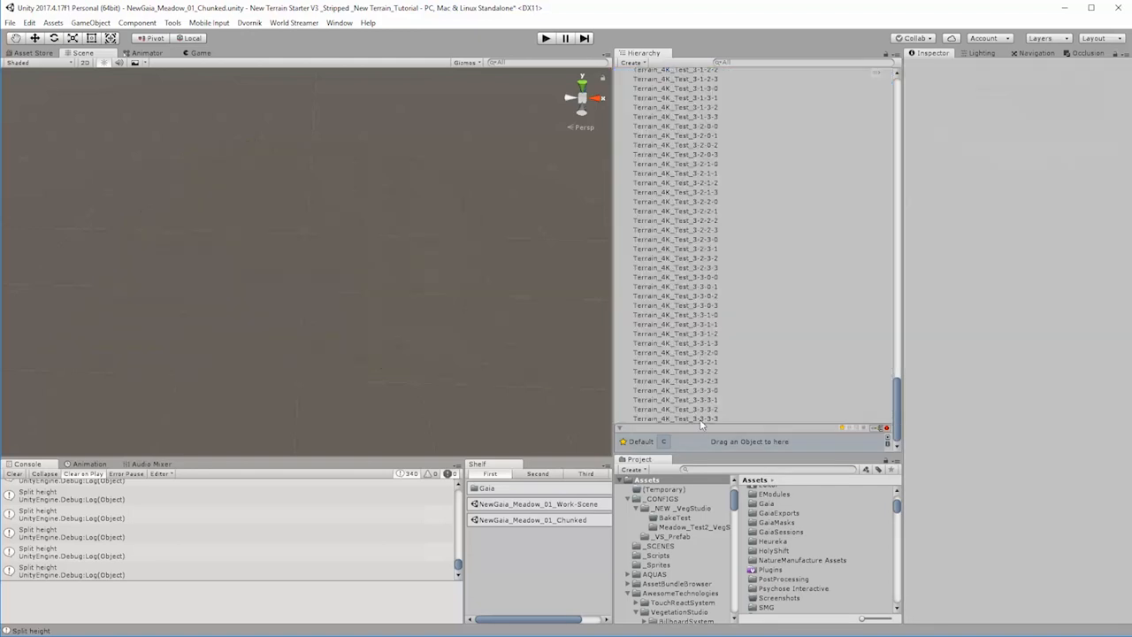
pyautogui.click(801, 110)
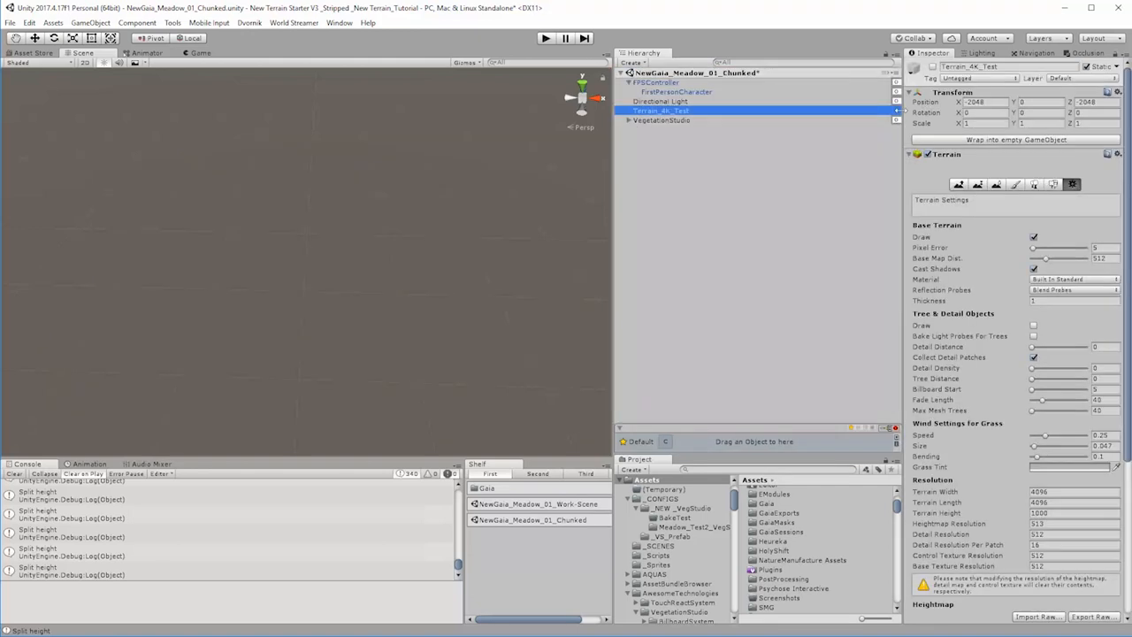
pyautogui.click(932, 66)
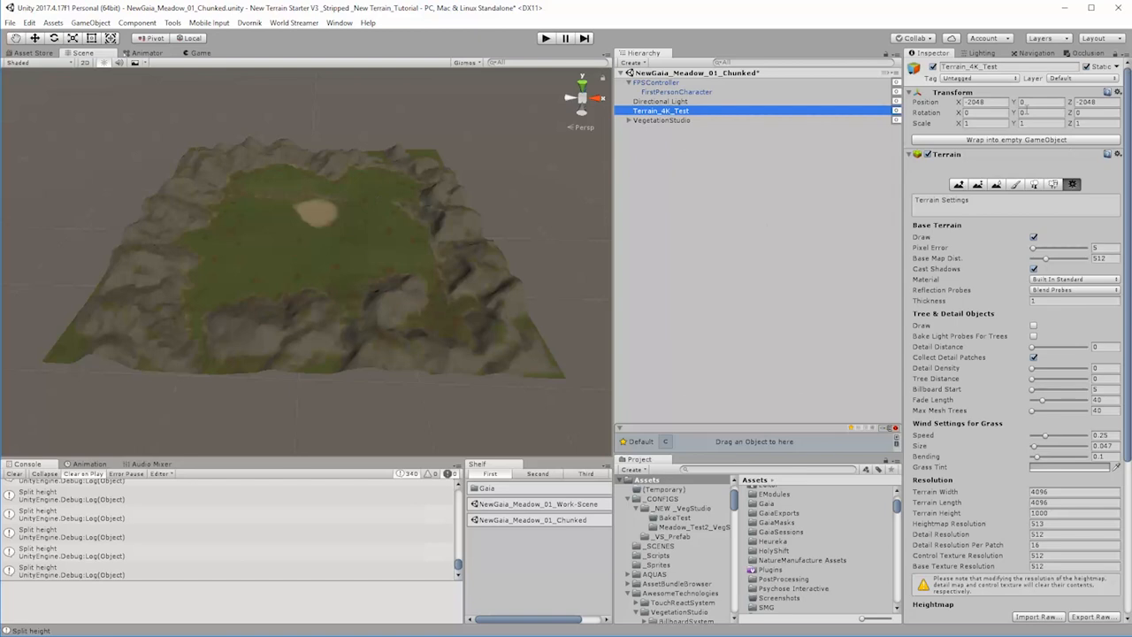
pyautogui.click(896, 73)
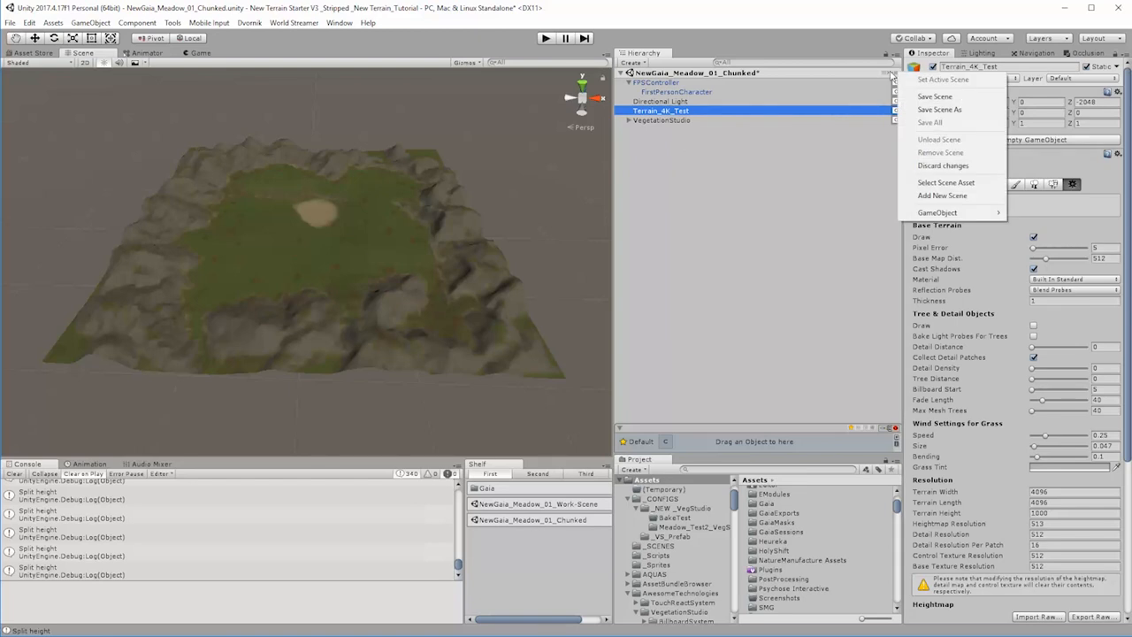
pyautogui.click(889, 73)
pyautogui.click(889, 74)
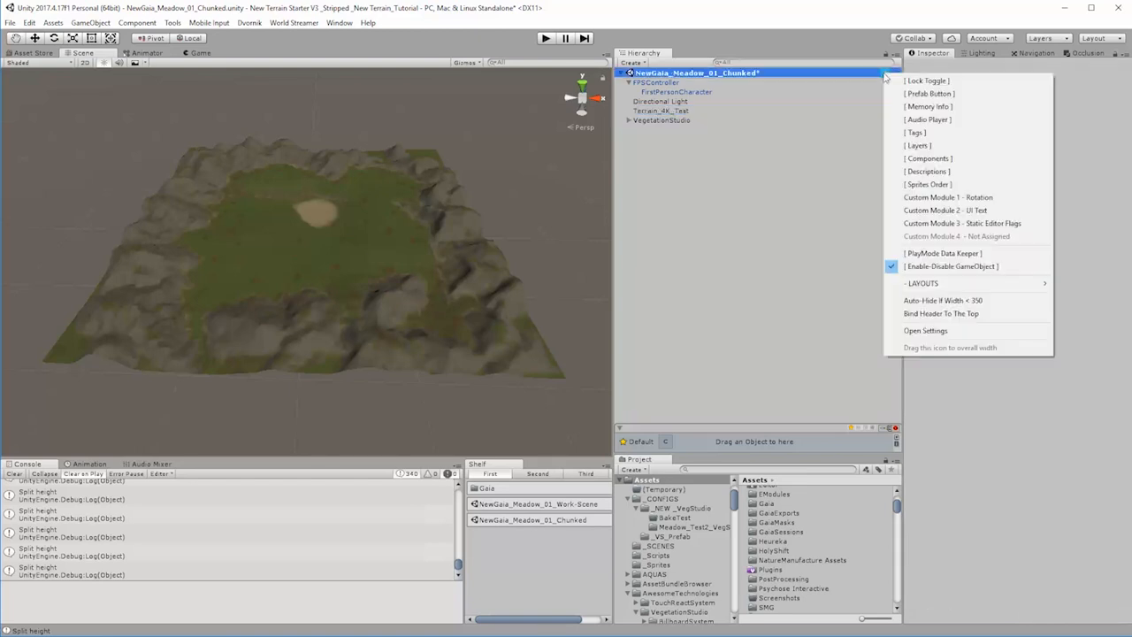
pyautogui.click(934, 330)
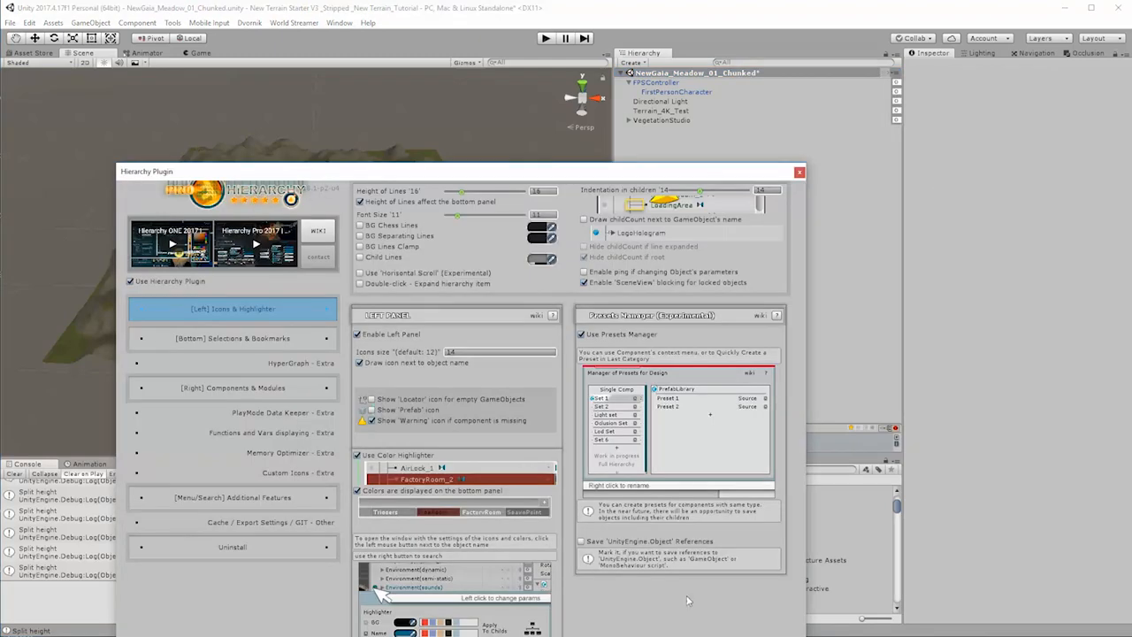
pyautogui.click(799, 172)
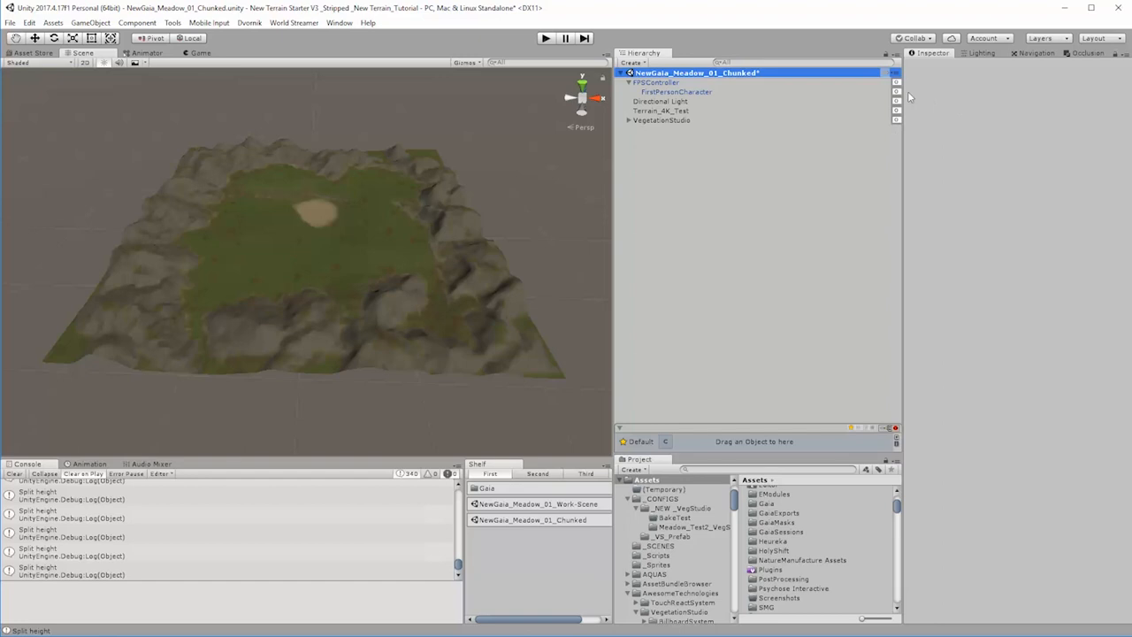
pyautogui.click(725, 256)
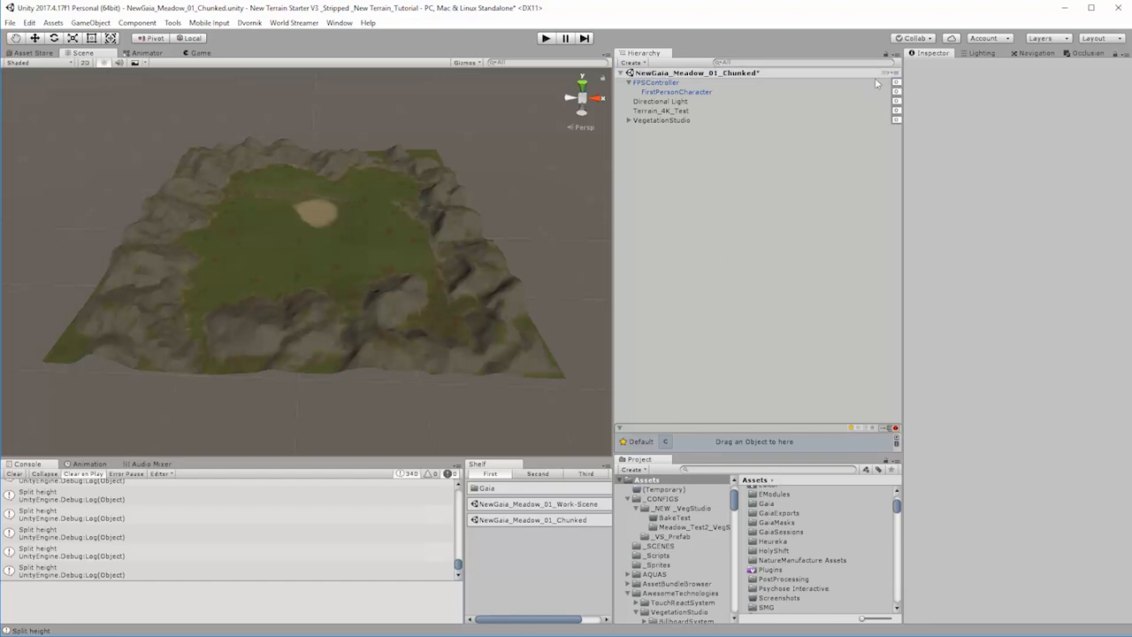
pyautogui.click(629, 120)
pyautogui.click(629, 120)
pyautogui.click(619, 122)
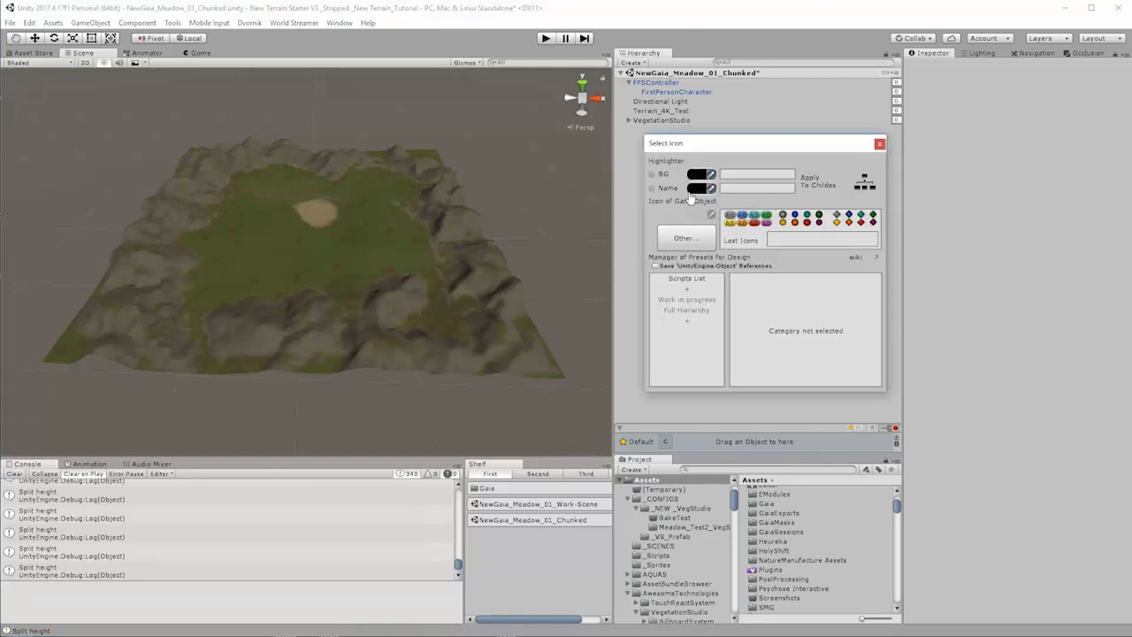
pyautogui.click(879, 144)
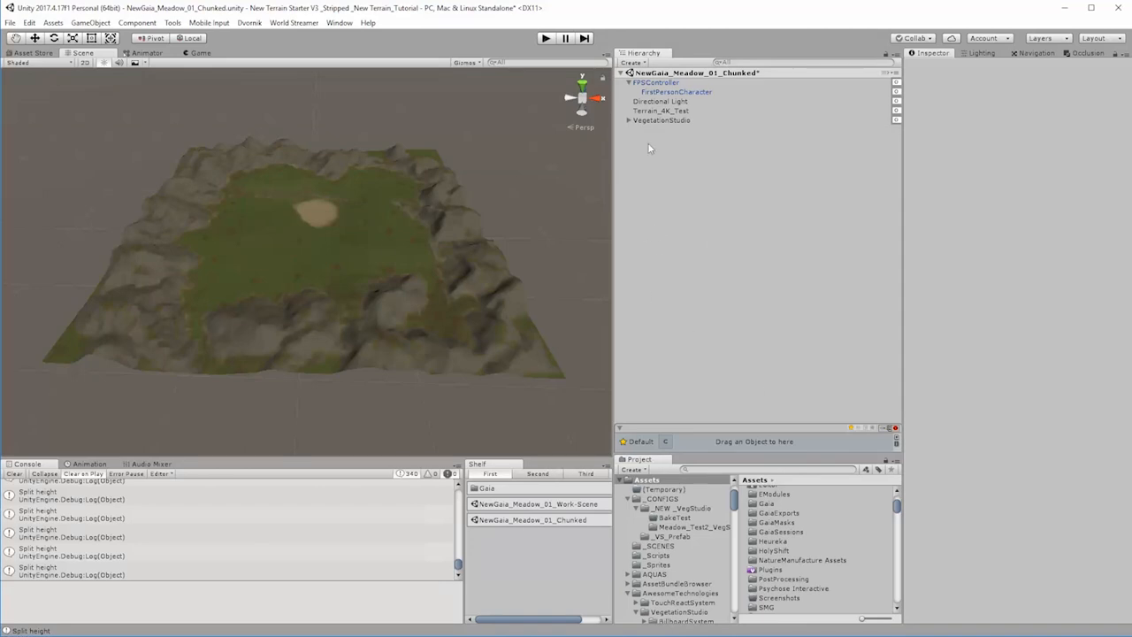
# Step: Save the scene in the _SCENES folder as a new file named NewGaia_Meadow_01_Chunked-LOD-Mesh.unity
pyautogui.click(9, 23)
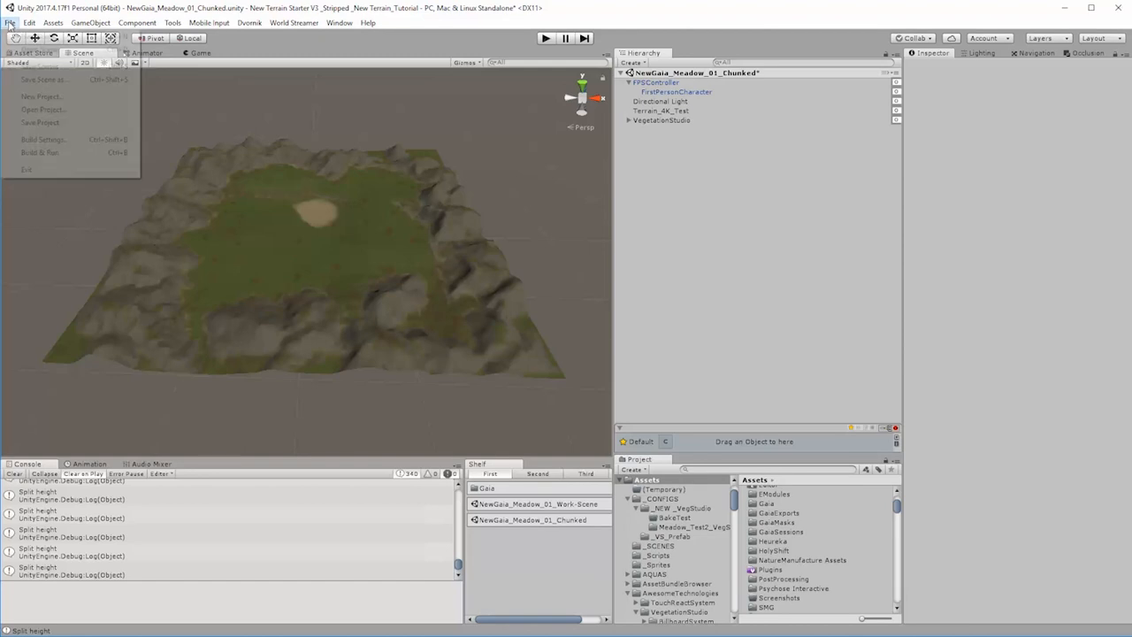
pyautogui.click(31, 80)
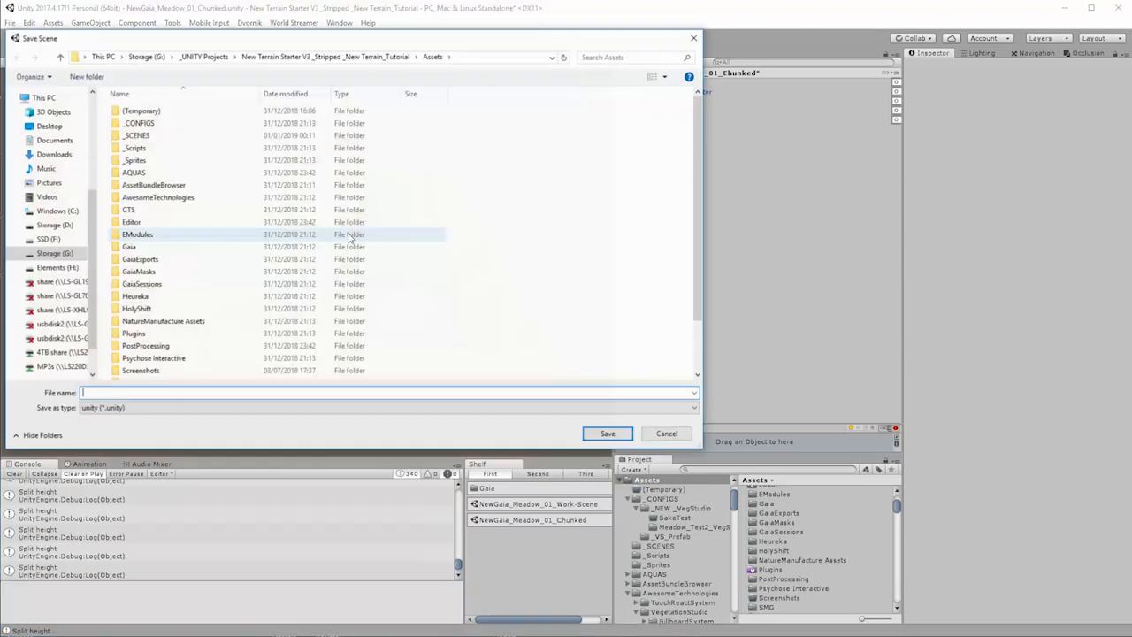
pyautogui.doubleClick(140, 134)
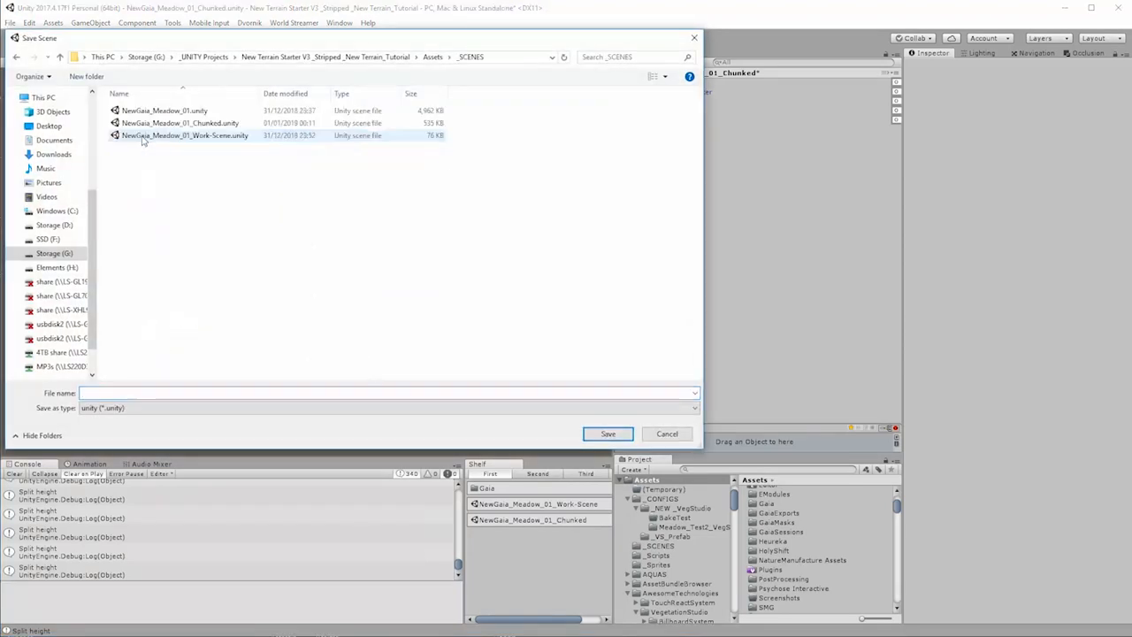
pyautogui.click(194, 124)
pyautogui.click(167, 392)
pyautogui.moveTo(154, 395); pyautogui.dragTo(184, 395)
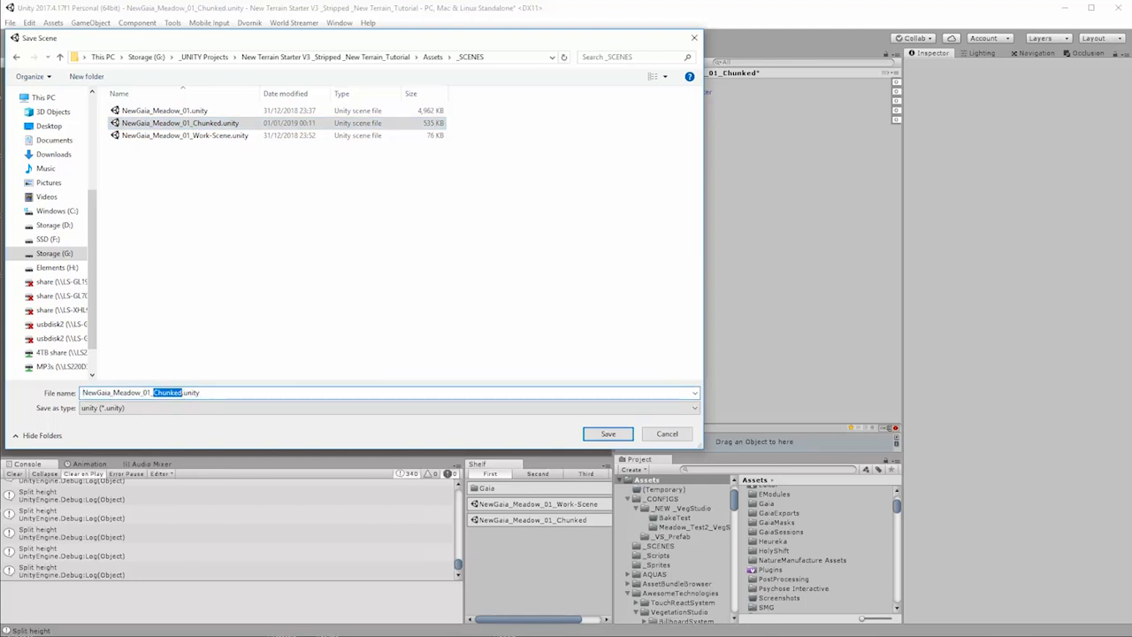
pyautogui.click(184, 393)
pyautogui.write('-M')
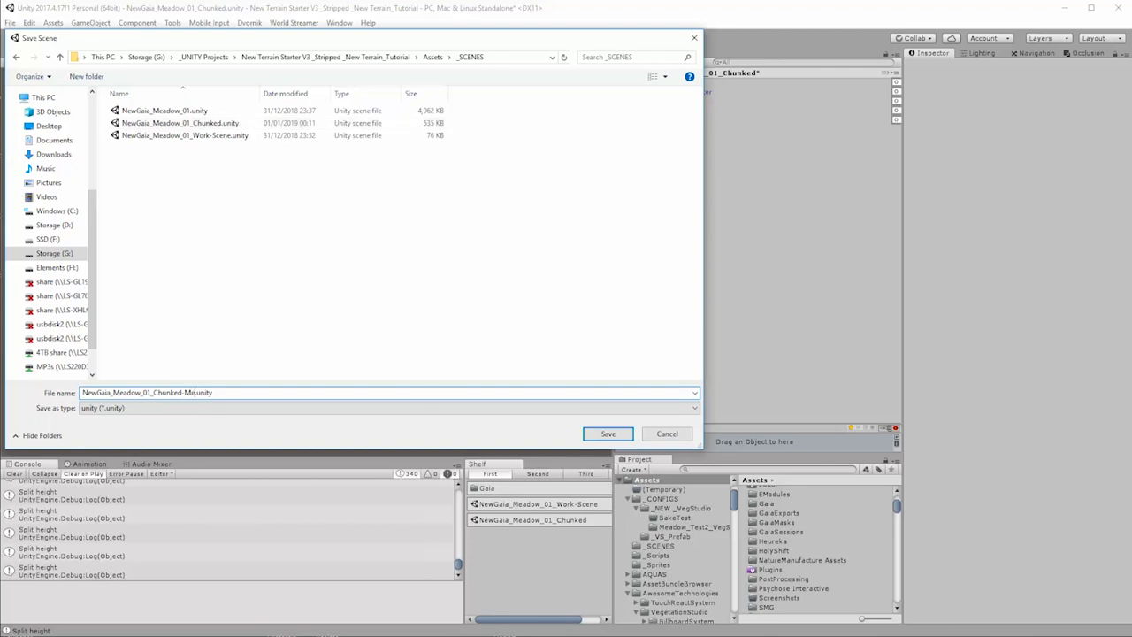
pyautogui.write('esh')
pyautogui.write('LOD-')
pyautogui.press('Return')
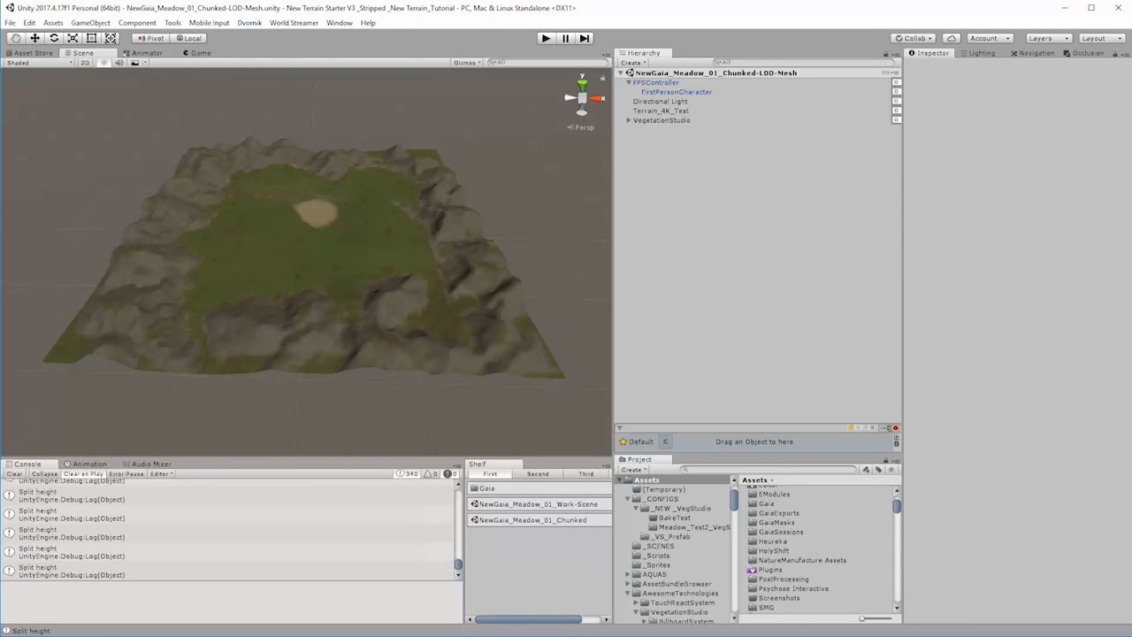
# Step: Open the VacuumShaders Mesh Materializer tool and dock it beside the Inspector
pyautogui.click(340, 23)
pyautogui.moveTo(390, 150)
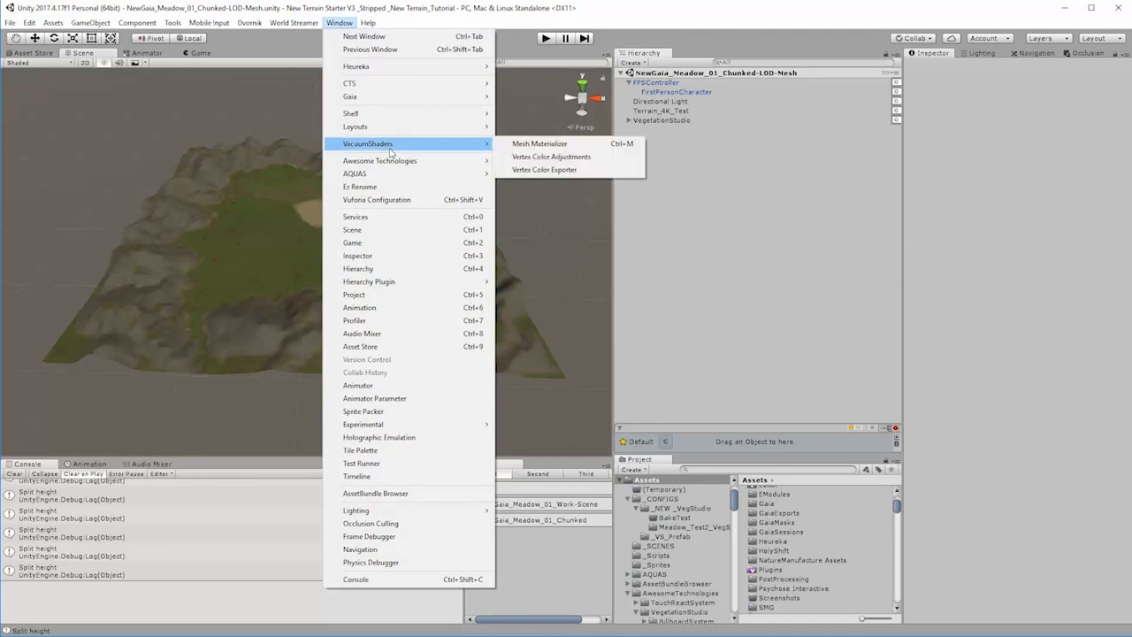
pyautogui.click(541, 144)
pyautogui.moveTo(1131, 104); pyautogui.dragTo(1007, 132)
pyautogui.moveTo(924, 134); pyautogui.dragTo(967, 58)
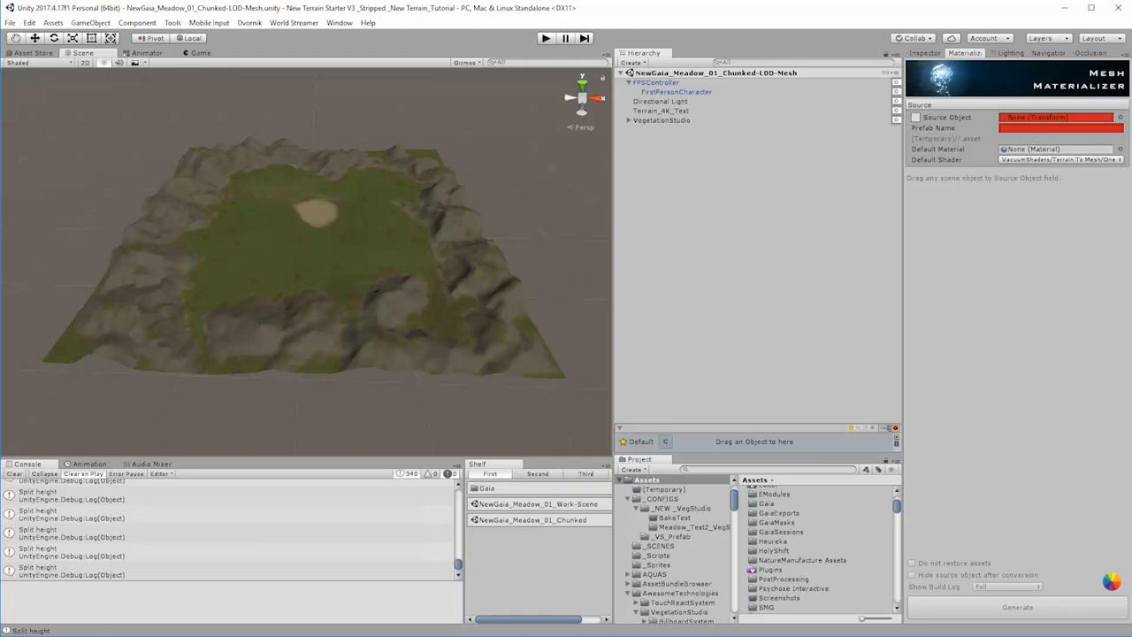
# Step: Switch to the browser and view the Asset Store pages for Mesh Materializer and Mesh Terrain Editor Free
pyautogui.hotkey('alt', 'Tab')
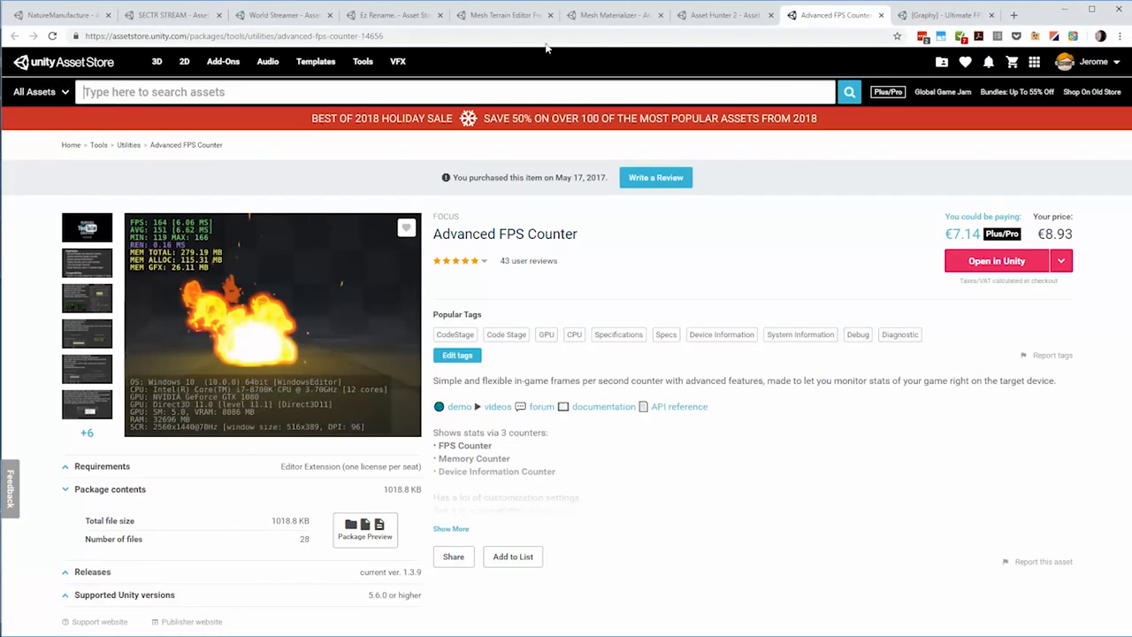
pyautogui.click(612, 15)
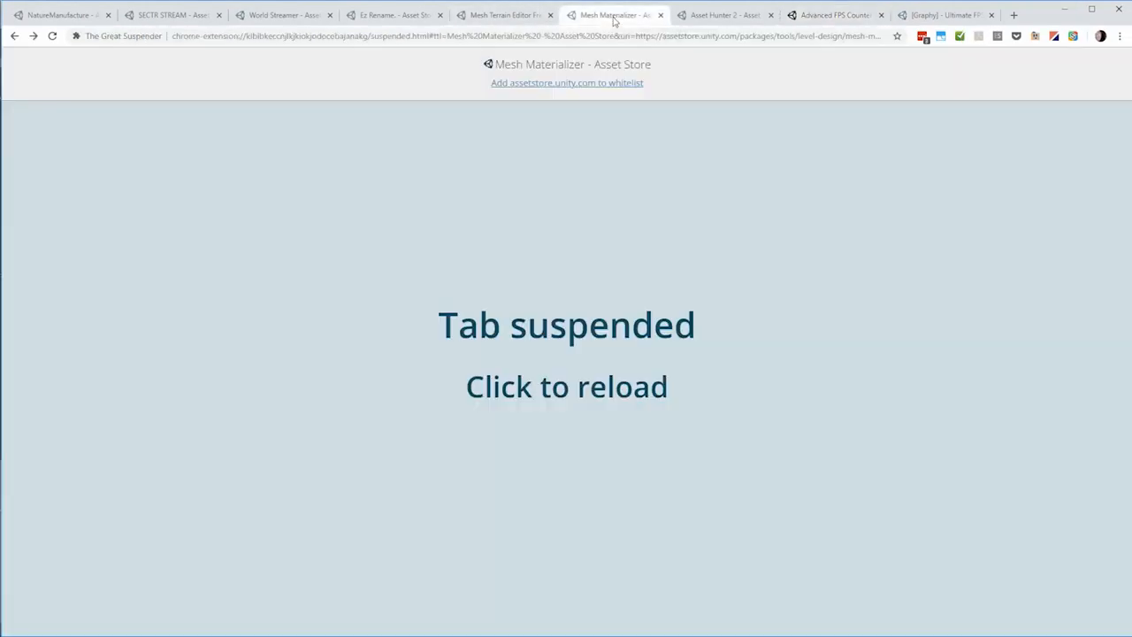
pyautogui.click(911, 203)
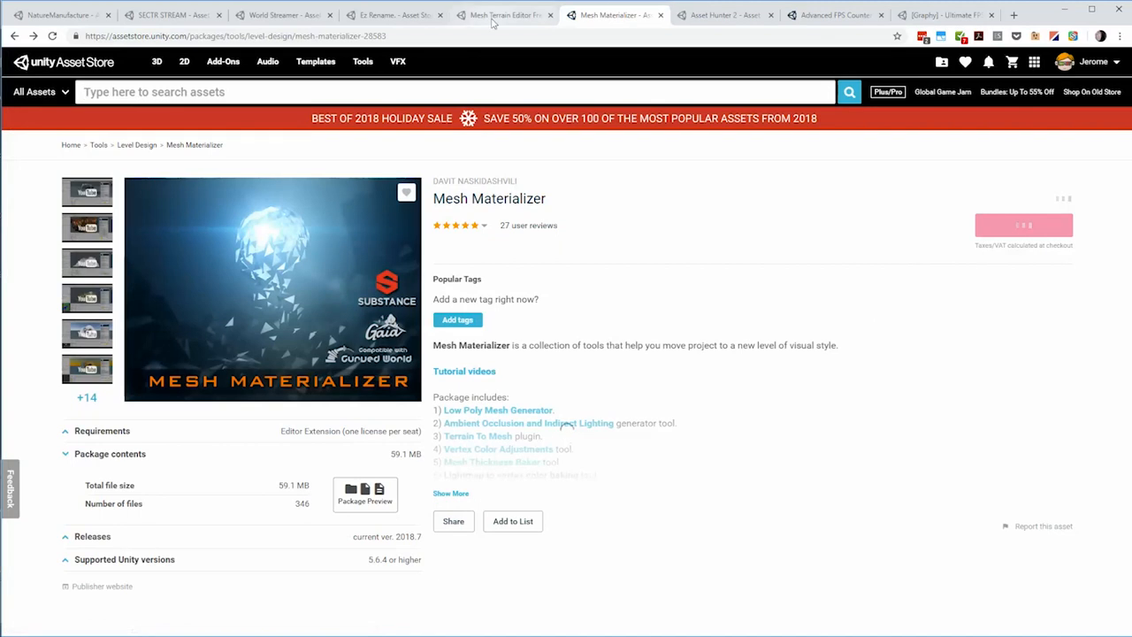
pyautogui.click(493, 21)
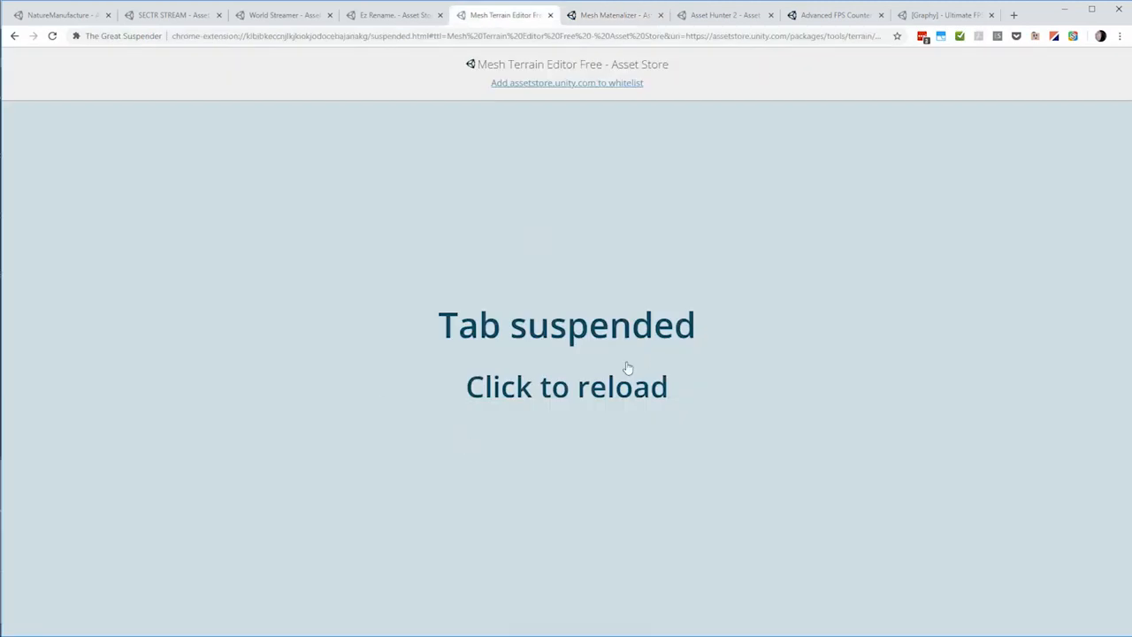
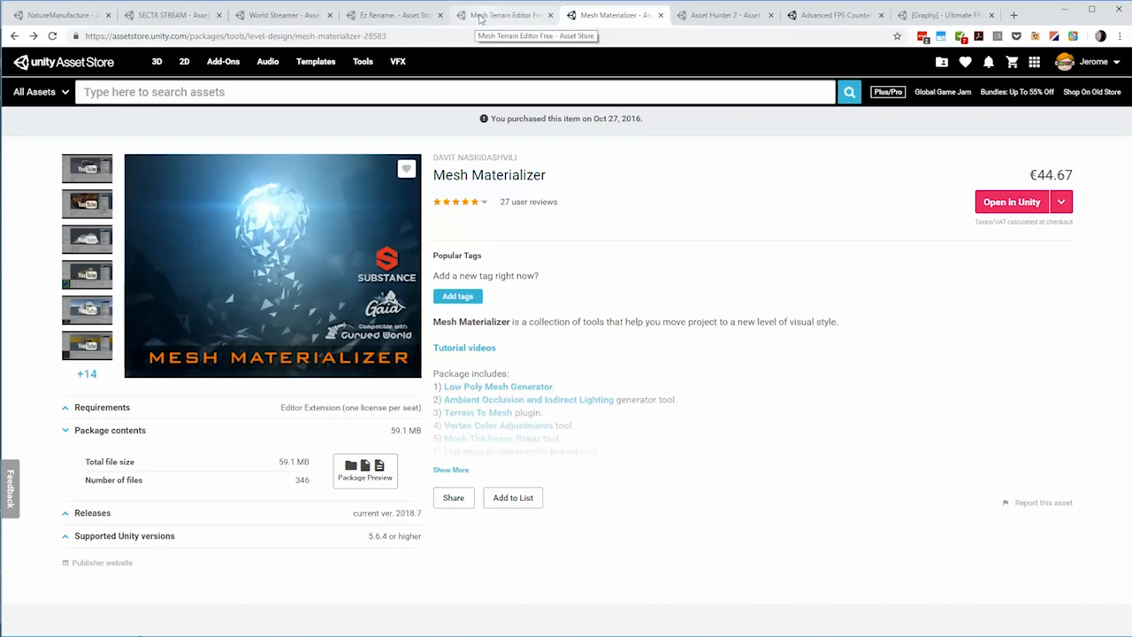
# Step: Examine the Mesh Terrain Editor Free store page and its terrain and mesh converter screenshots, then return to Unity
pyautogui.click(486, 16)
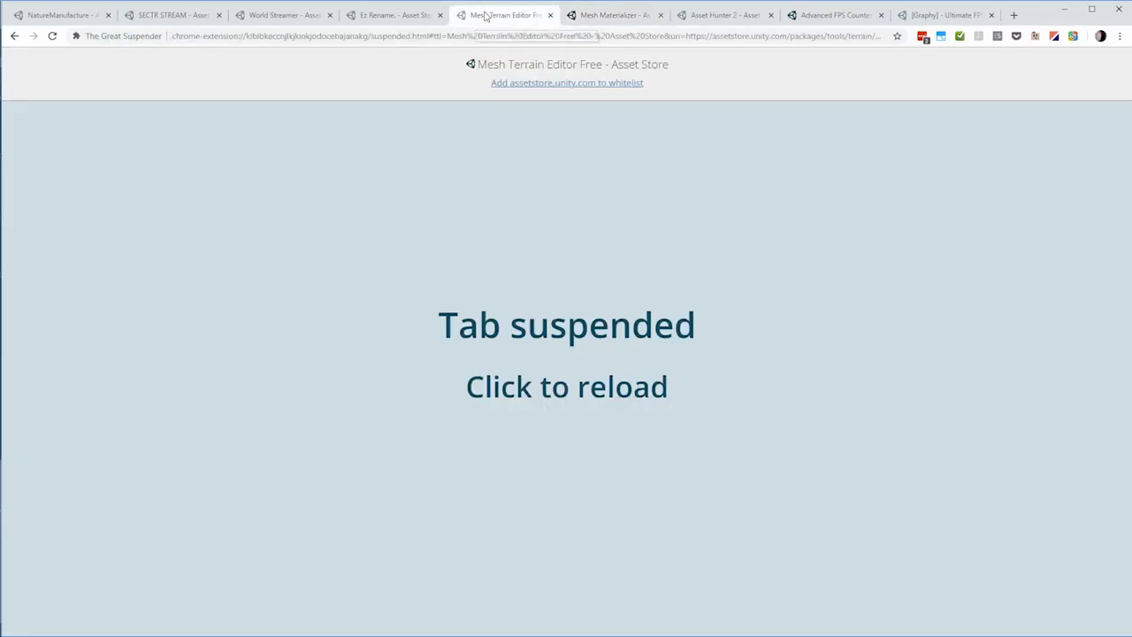
pyautogui.click(843, 236)
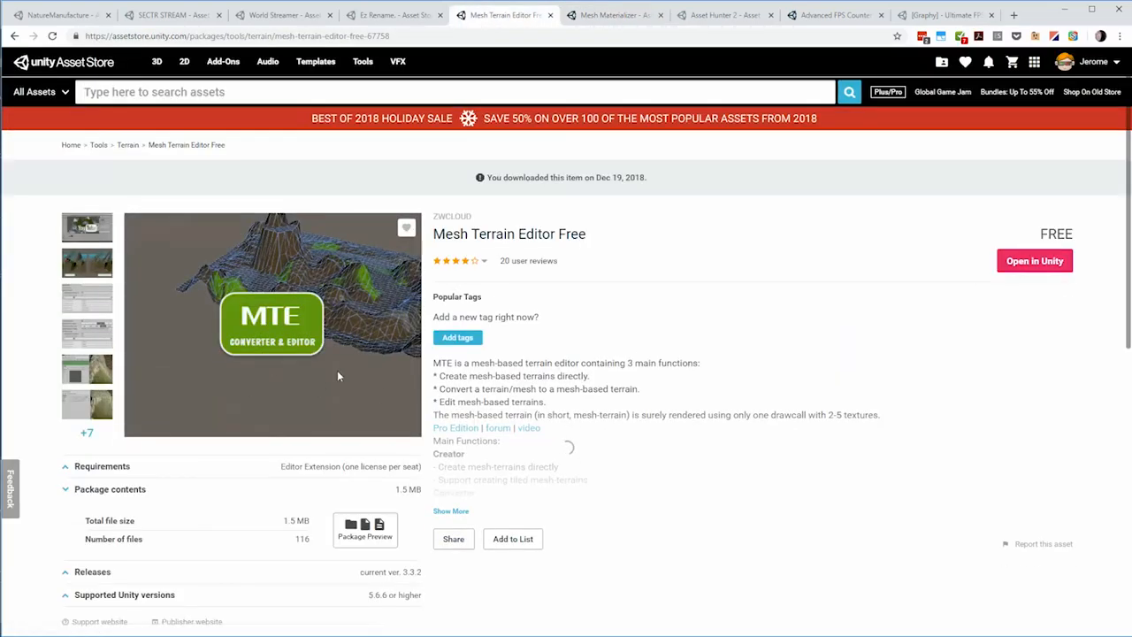
pyautogui.click(97, 273)
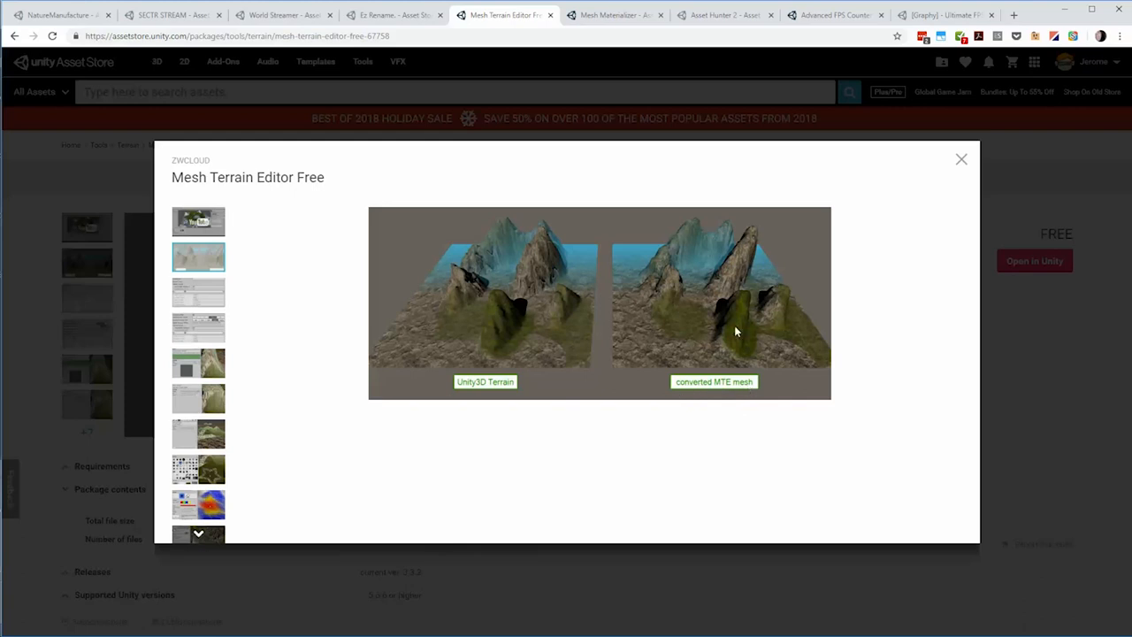
pyautogui.click(181, 302)
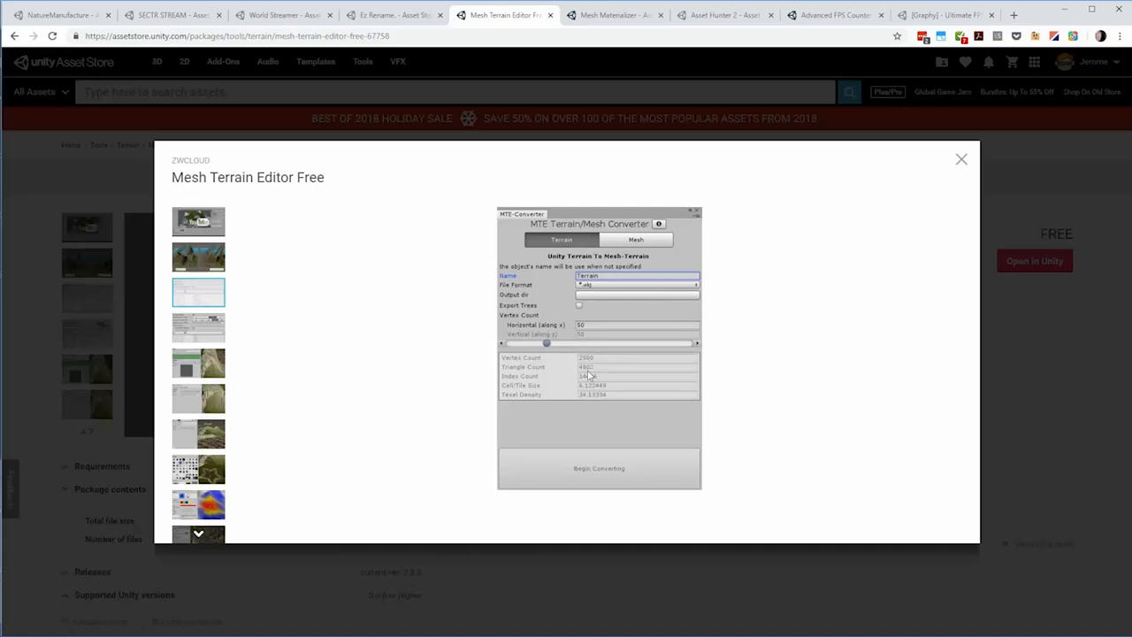
pyautogui.click(216, 332)
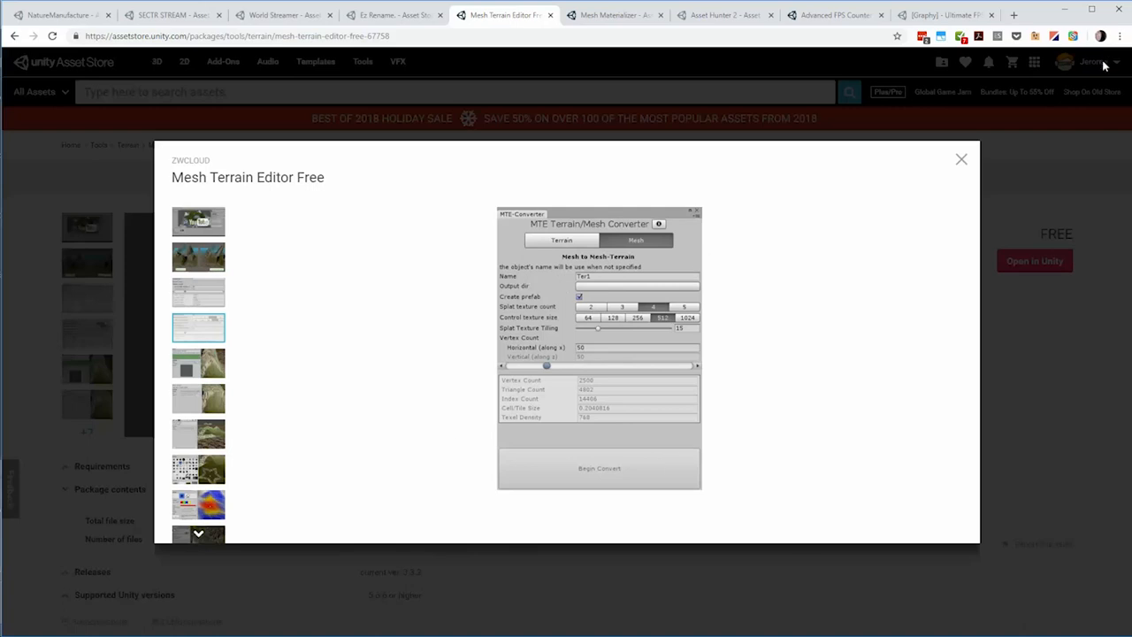
pyautogui.click(962, 160)
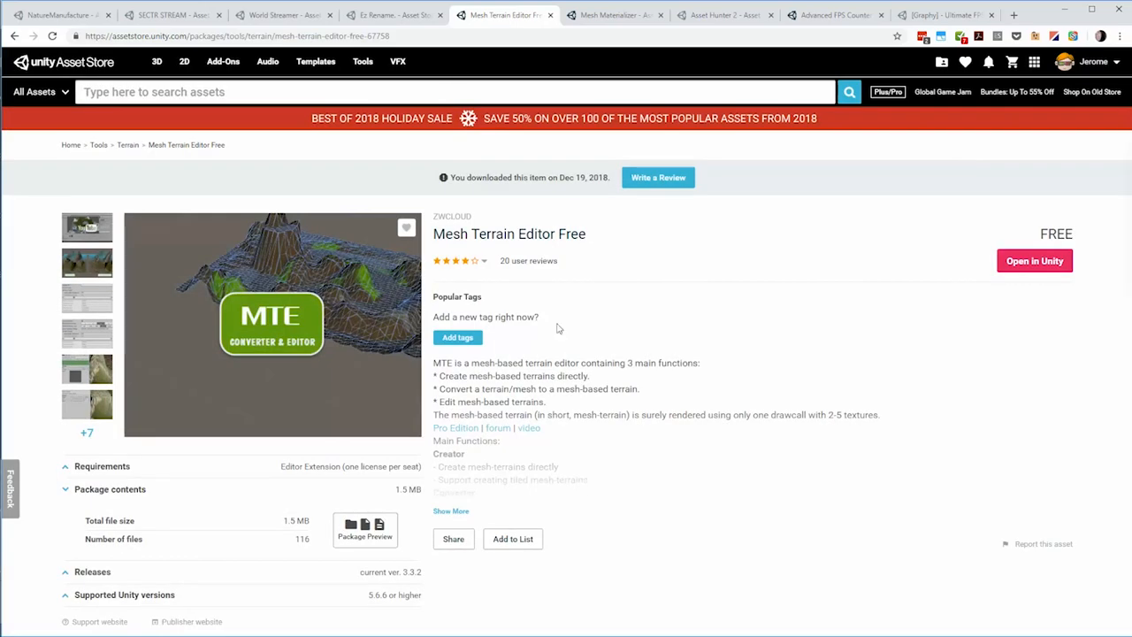
pyautogui.click(1065, 8)
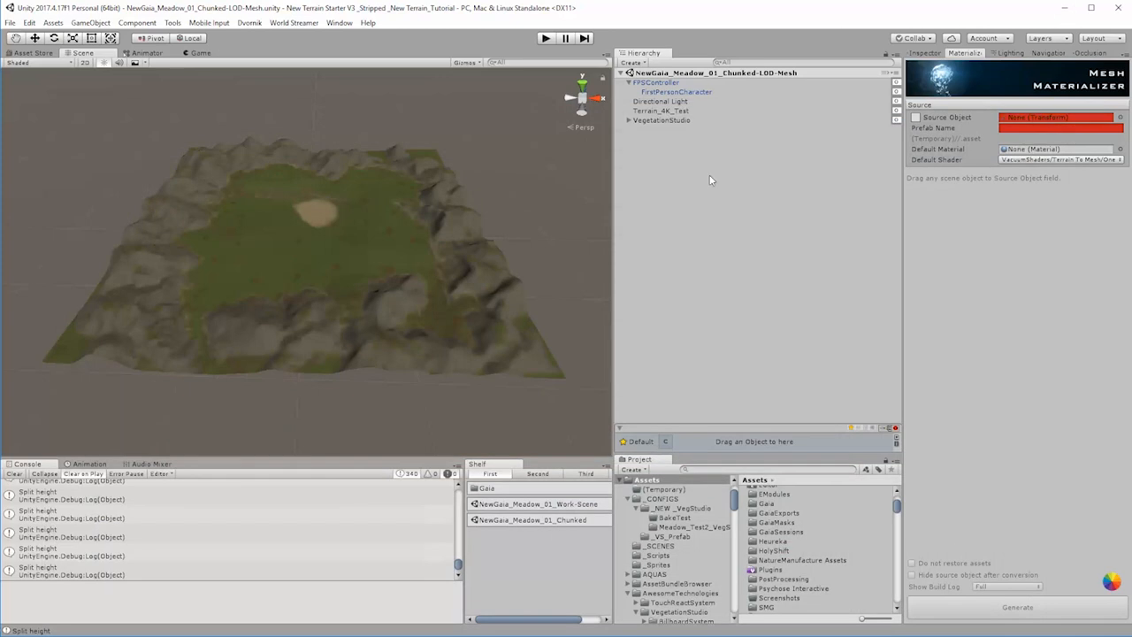
pyautogui.click(250, 22)
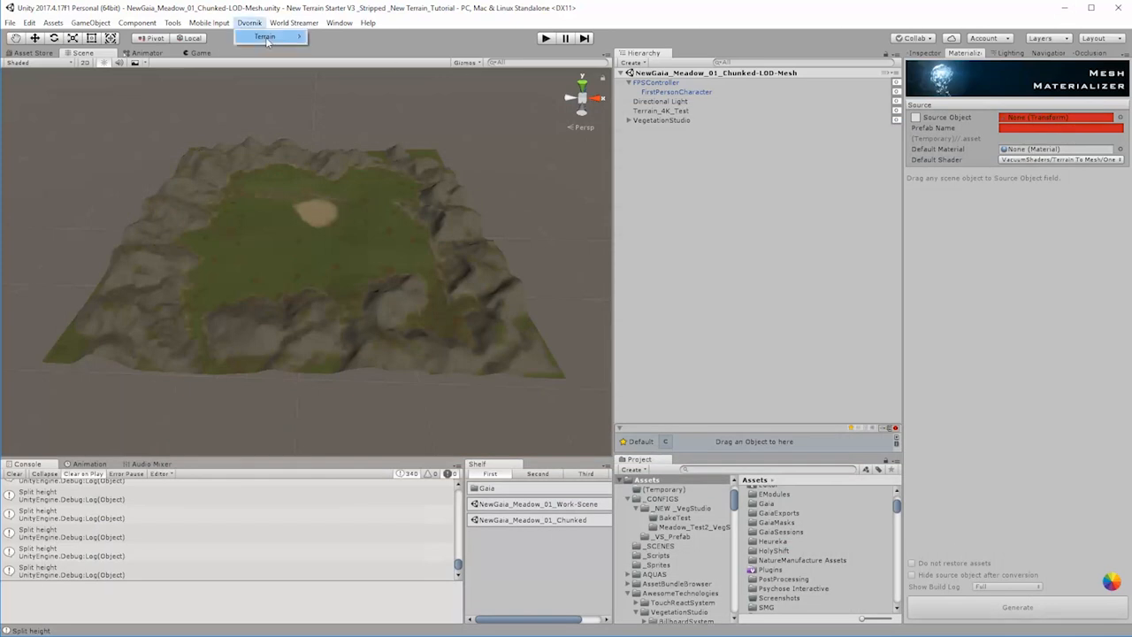
pyautogui.moveTo(265, 36)
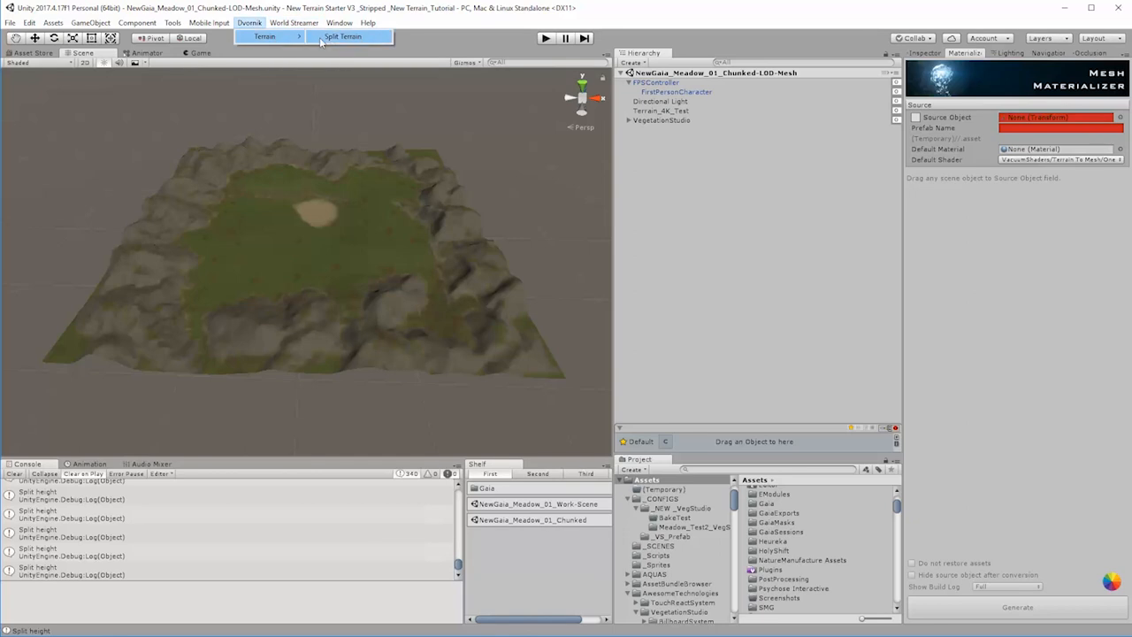
pyautogui.click(639, 13)
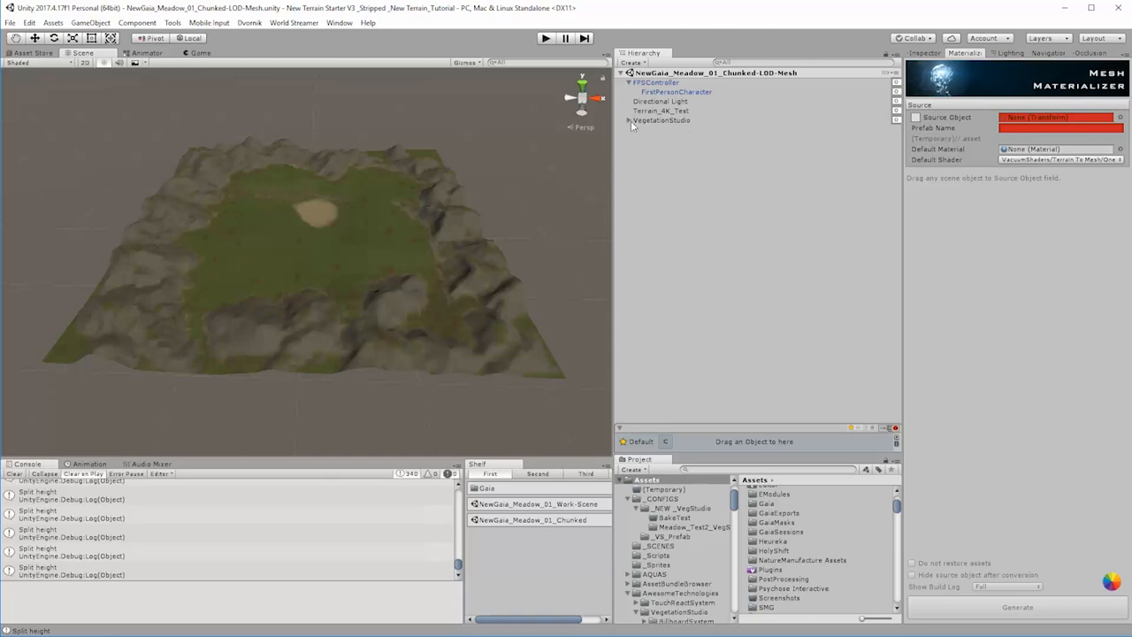
# Step: Assign Terrain_4K_Test as the Mesh Materializer source object and name the prefab Mesh_Terrain_4K_Test
pyautogui.click(653, 113)
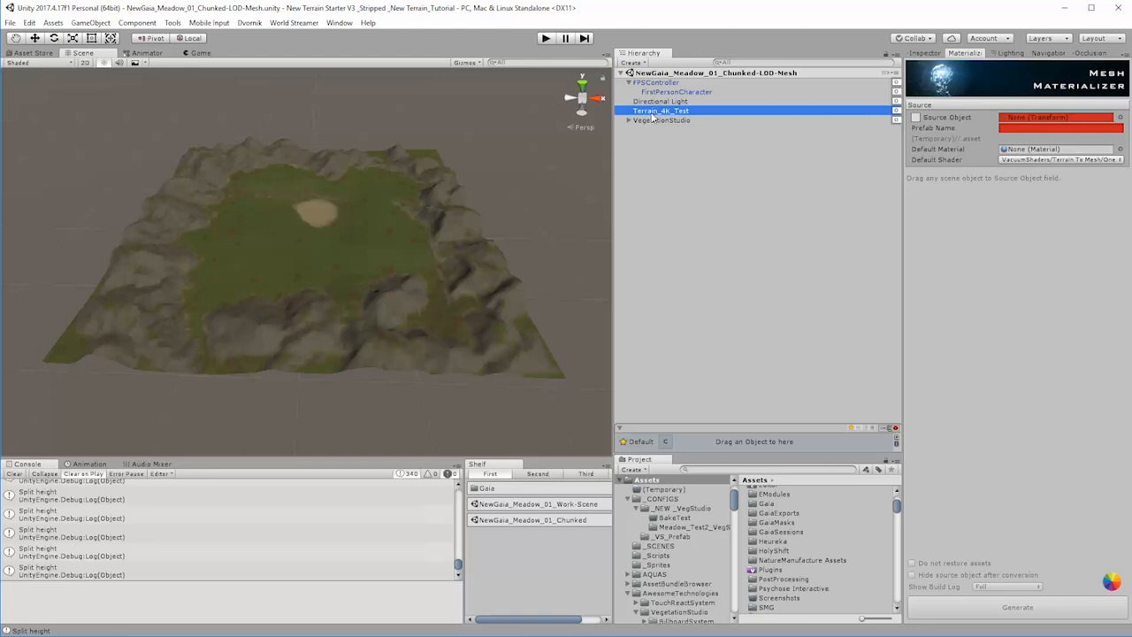
pyautogui.moveTo(653, 113); pyautogui.dragTo(1033, 124)
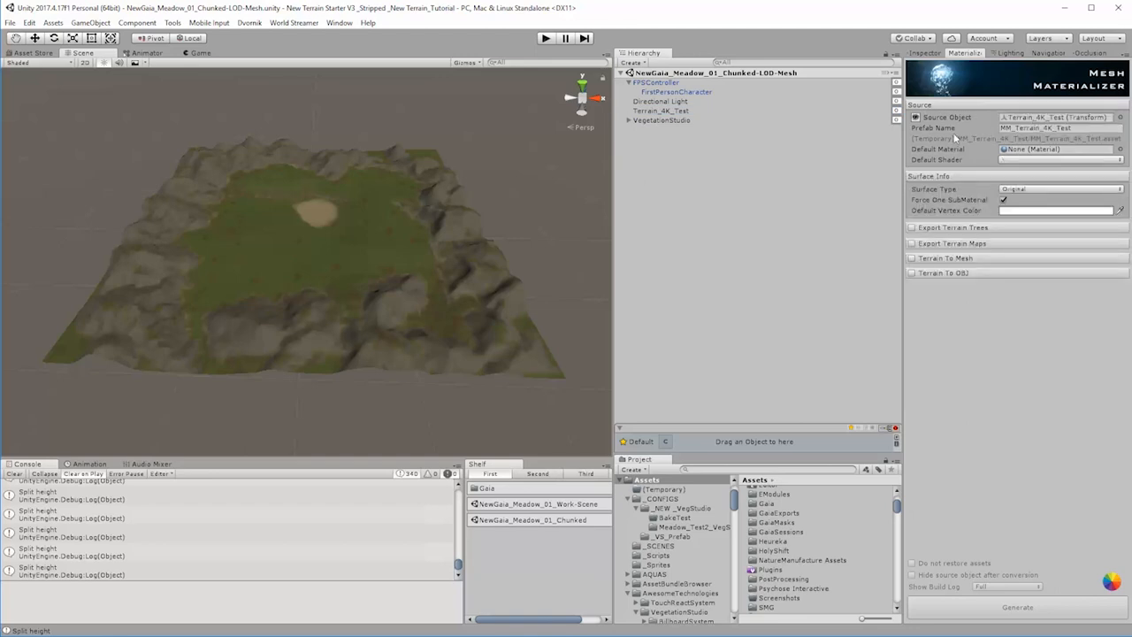
pyautogui.click(1011, 131)
pyautogui.press('BackSpace')
pyautogui.write('esh')
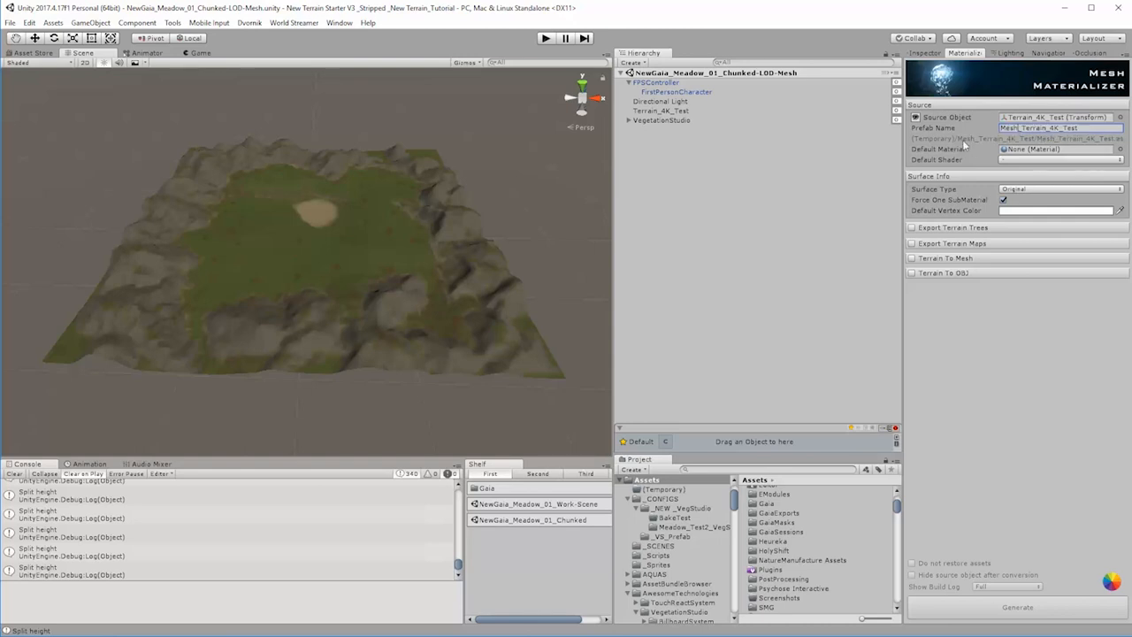
# Step: Examine the VacuumShaders Terrain To Mesh default shader options in the undocked Materializer window, and dock it back beside the Inspector
pyautogui.click(1041, 160)
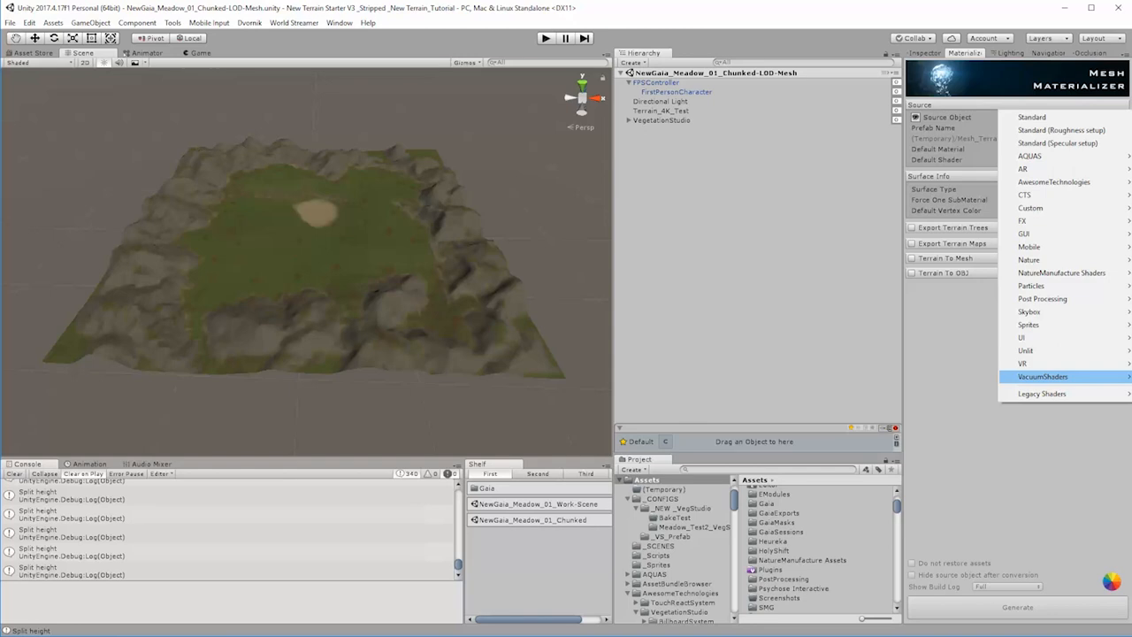
pyautogui.click(997, 273)
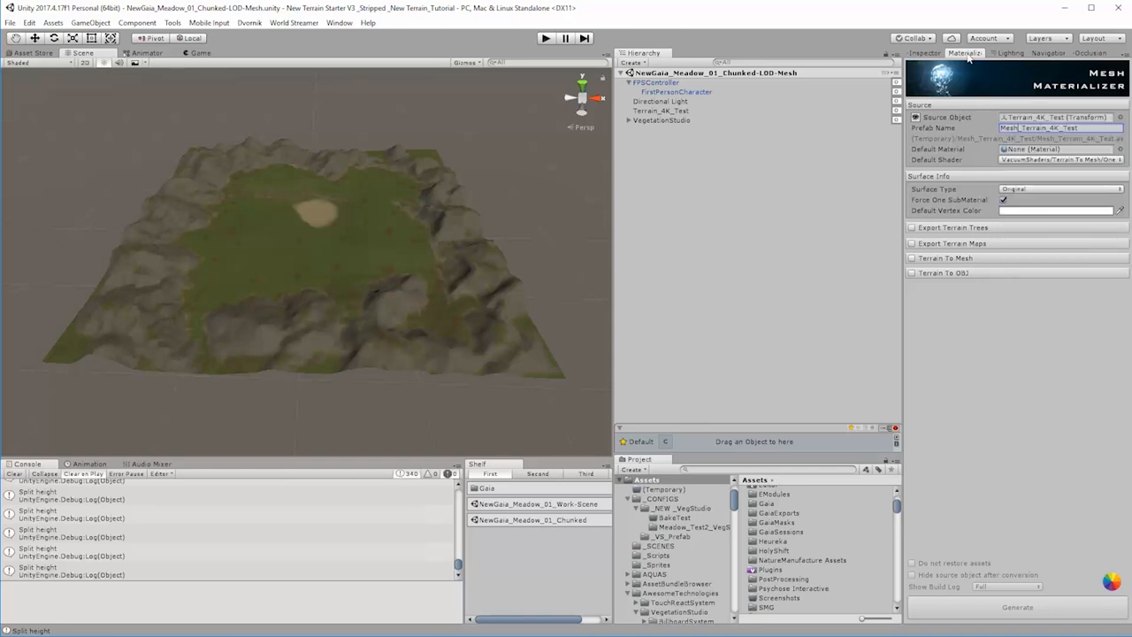
pyautogui.moveTo(969, 52); pyautogui.dragTo(360, 295)
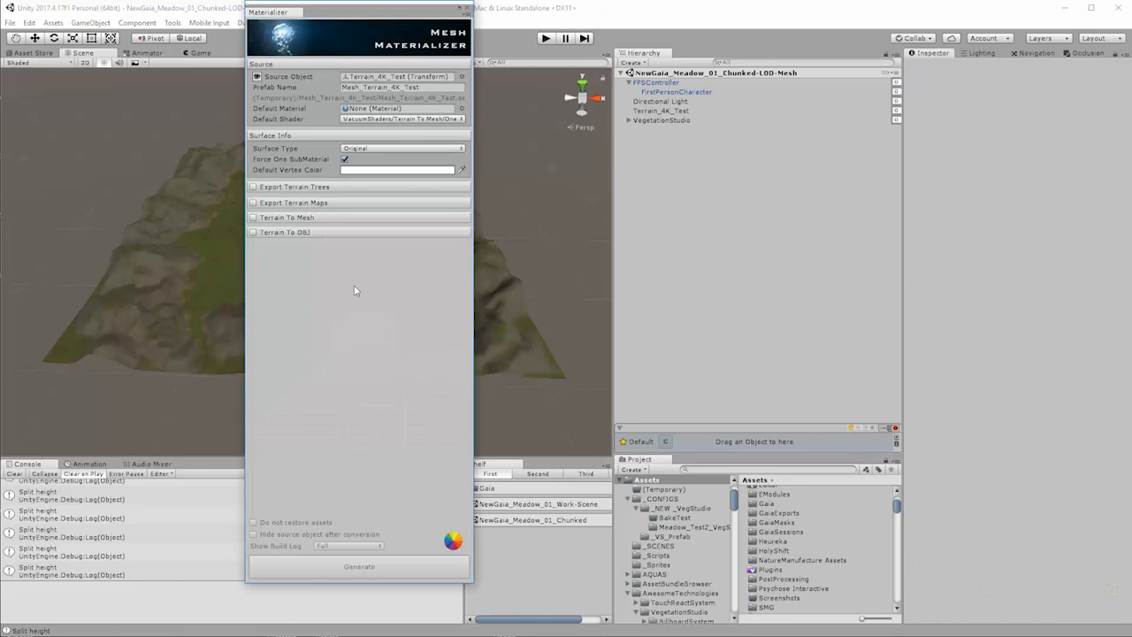
pyautogui.click(356, 119)
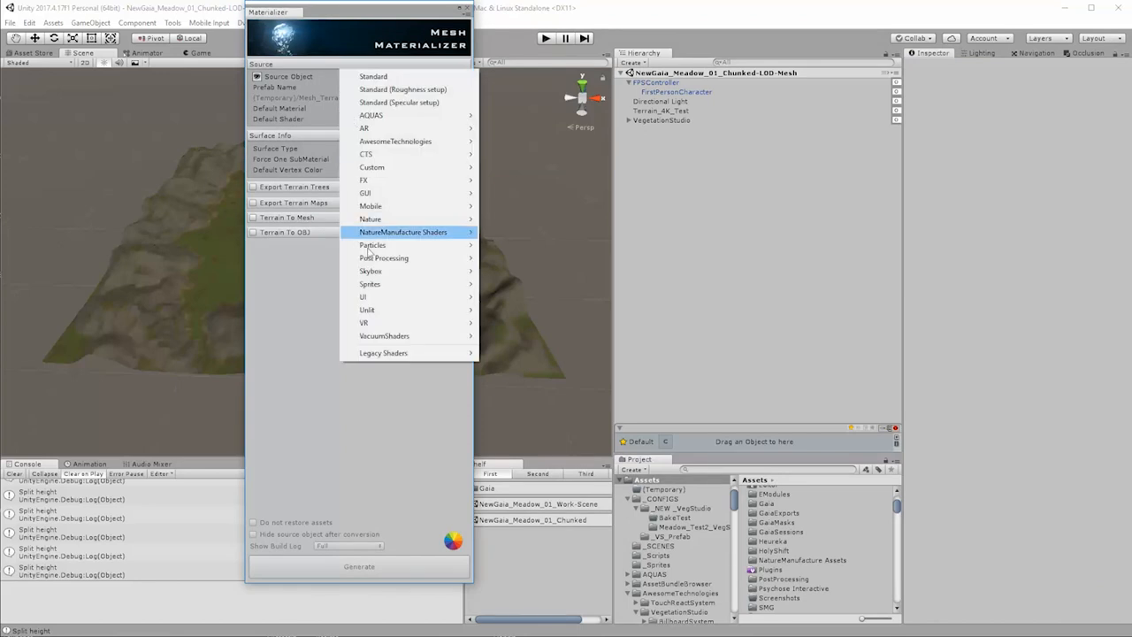
pyautogui.moveTo(396, 346)
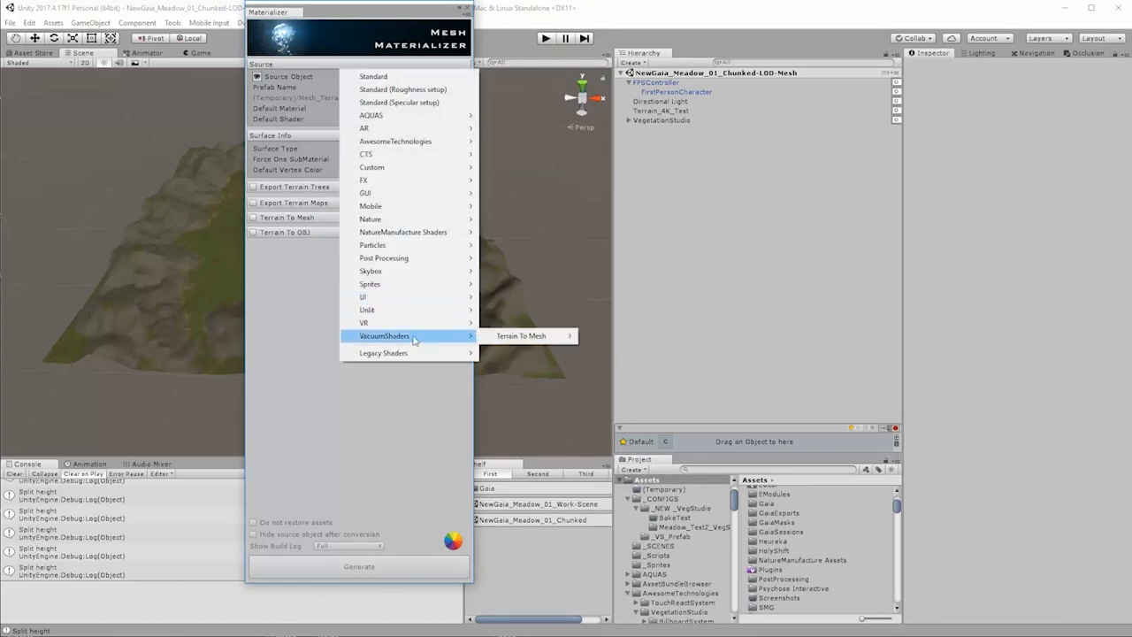
pyautogui.moveTo(520, 340)
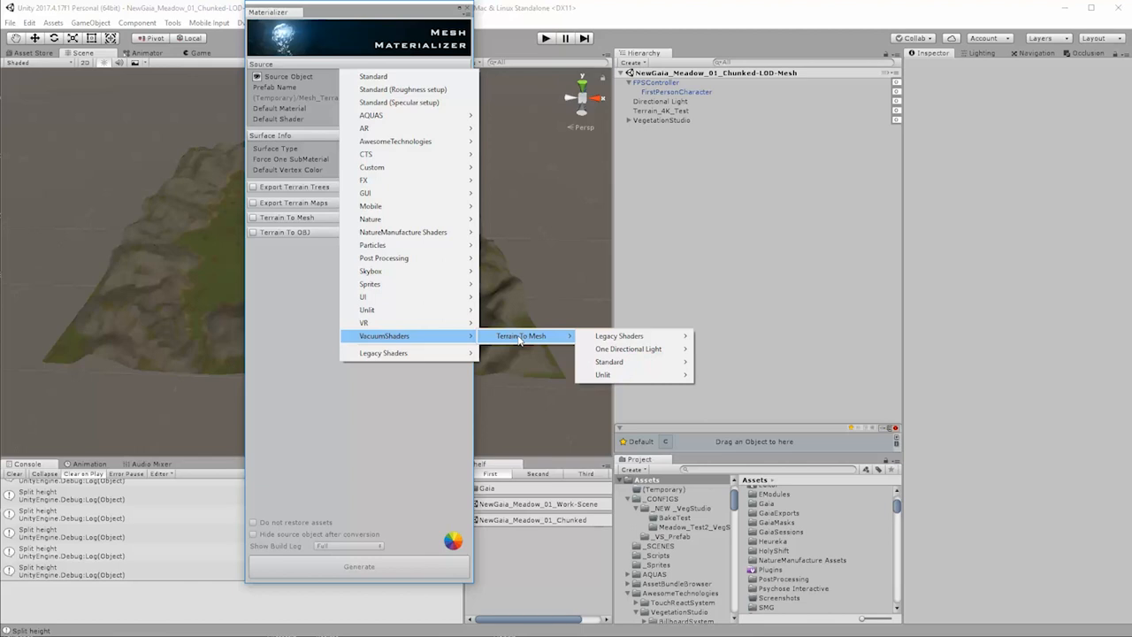
pyautogui.moveTo(627, 353)
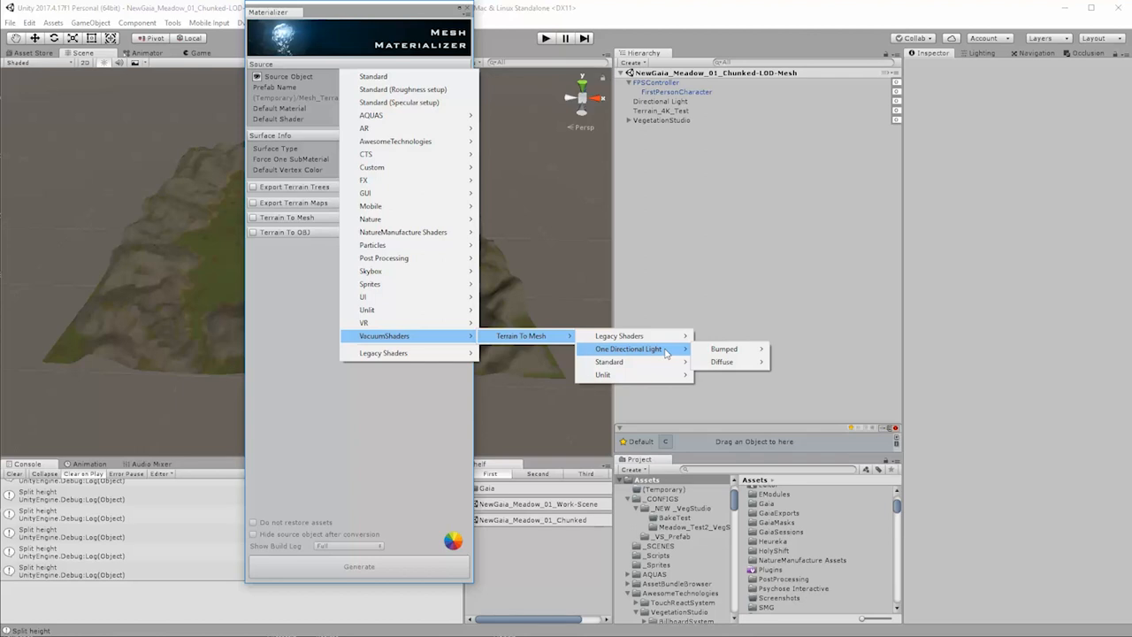
pyautogui.moveTo(730, 356)
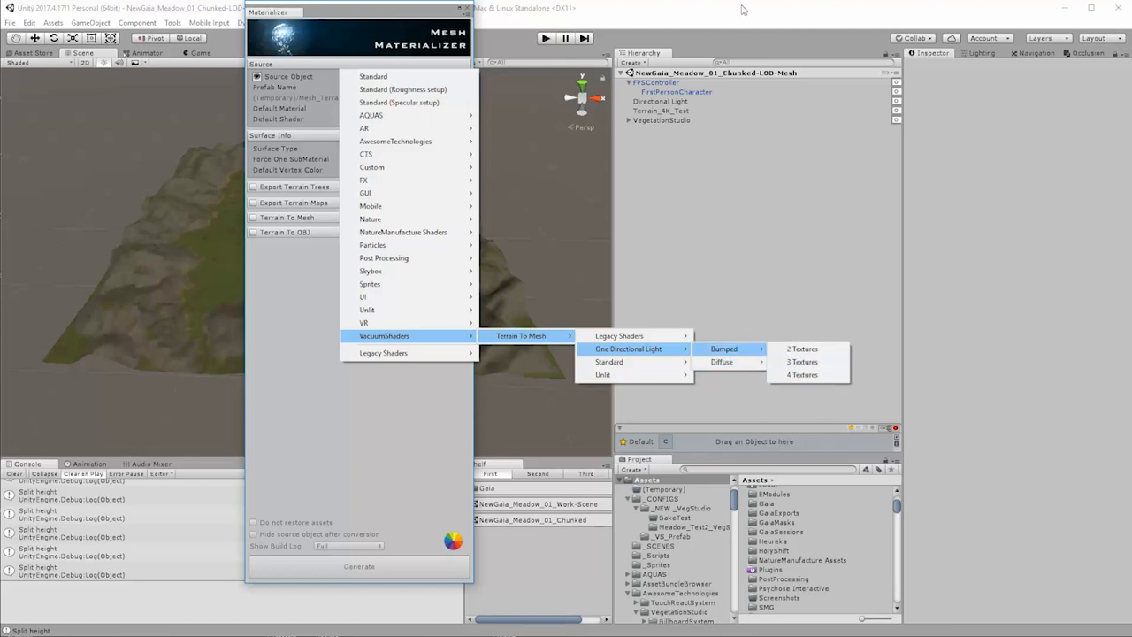
pyautogui.click(415, 12)
pyautogui.moveTo(415, 12); pyautogui.dragTo(540, 42)
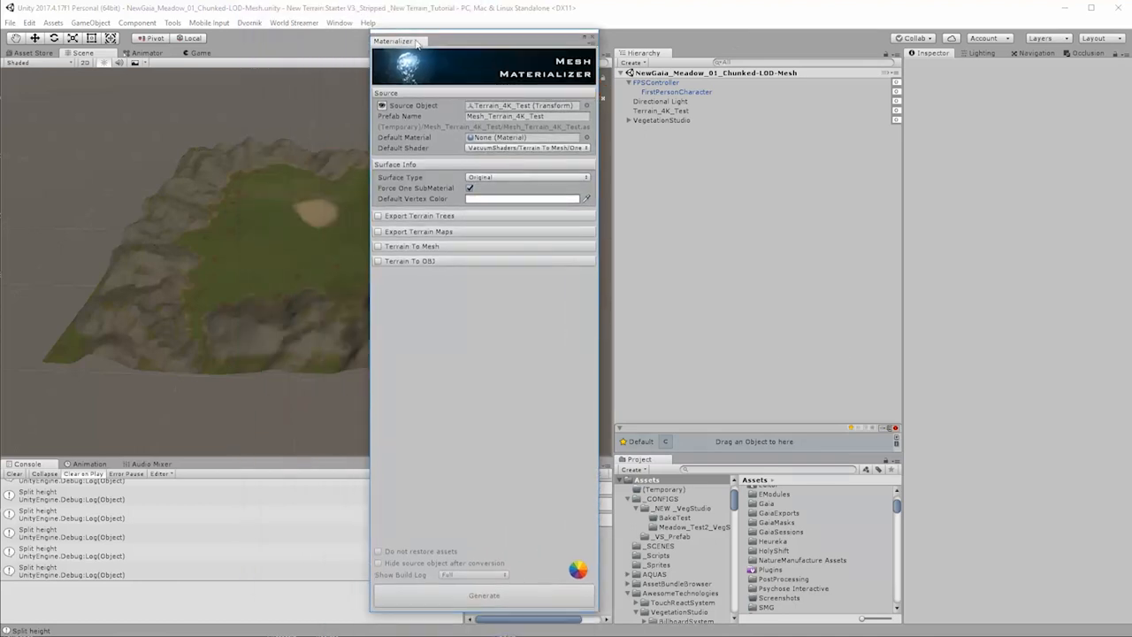
pyautogui.moveTo(418, 42); pyautogui.dragTo(973, 54)
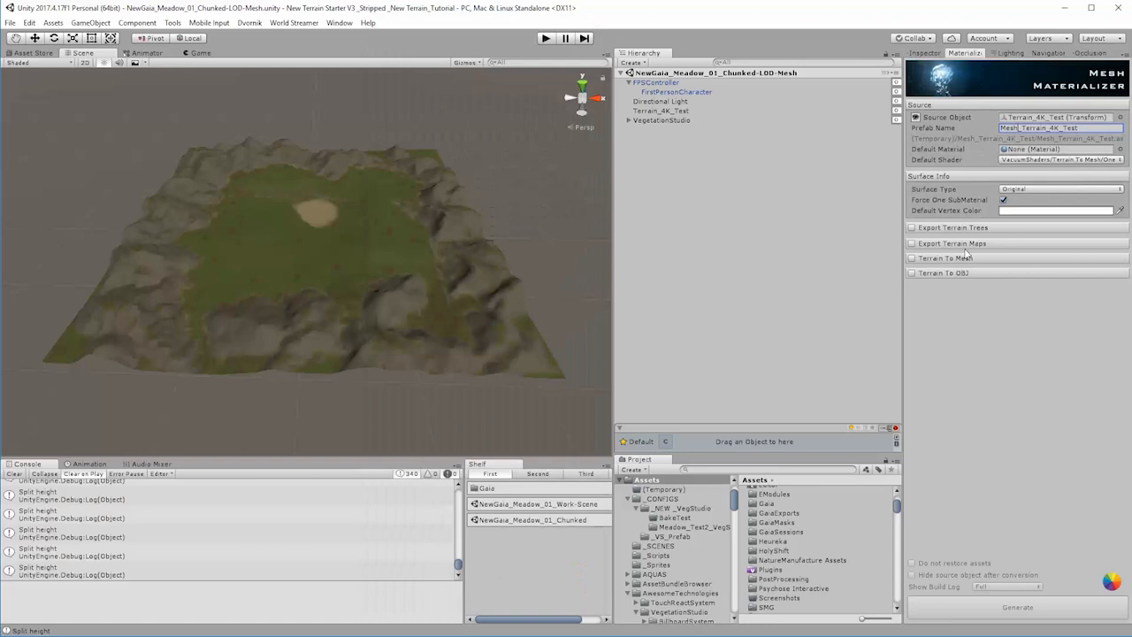
# Step: Enable terrain map export with a PNG splatmap, a 4K PNG basemap, a Remap heightmap and T2M material creation
pyautogui.click(912, 244)
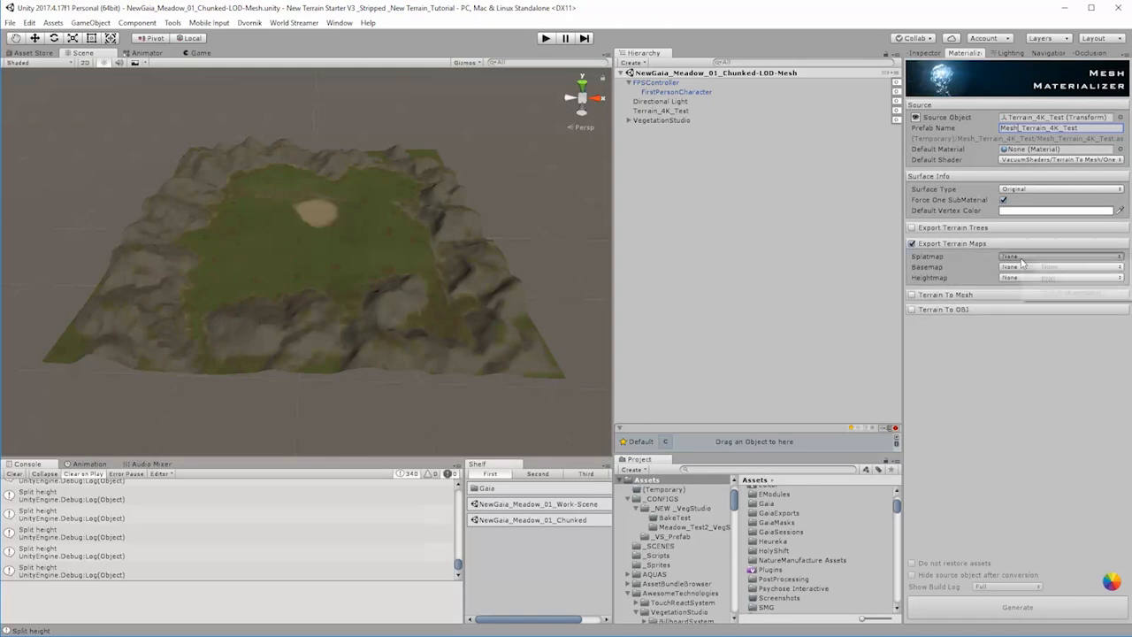
pyautogui.click(1044, 278)
pyautogui.click(1027, 266)
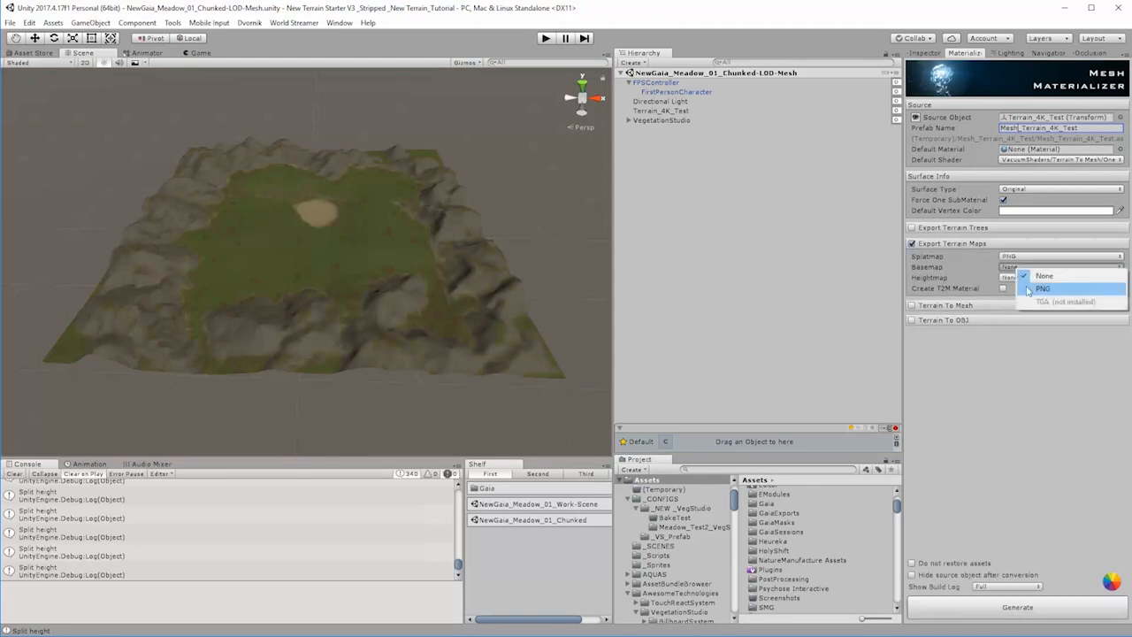
pyautogui.click(1040, 290)
pyautogui.click(1013, 279)
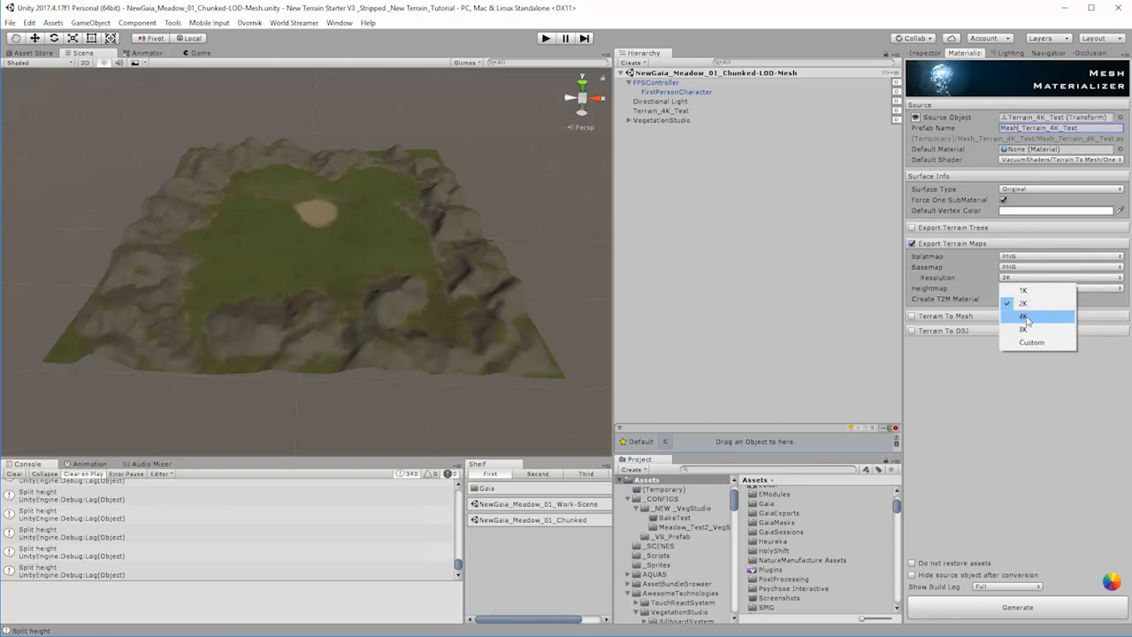
pyautogui.click(1026, 317)
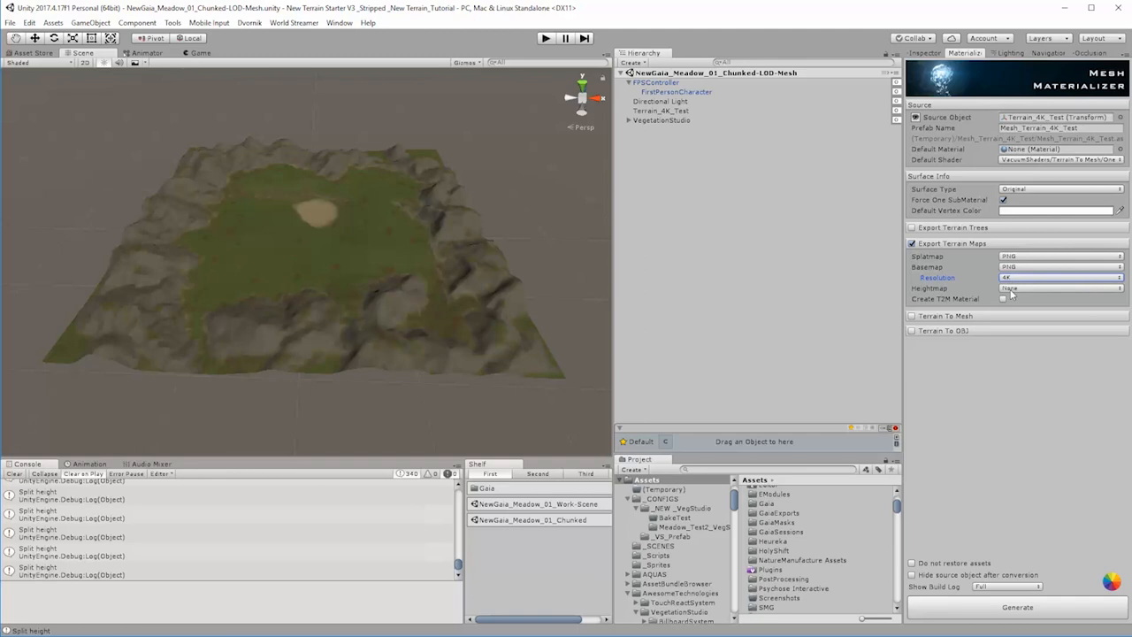
pyautogui.click(1011, 290)
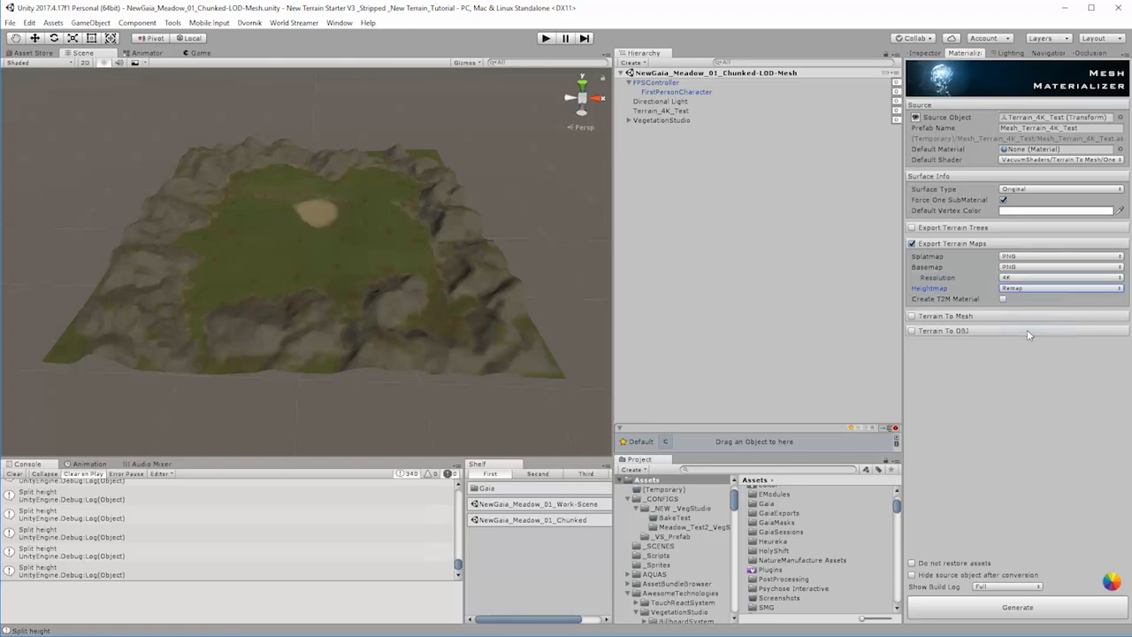
pyautogui.click(1004, 299)
# Step: Enable the Terrain To Mesh conversion for the source terrain
pyautogui.click(912, 317)
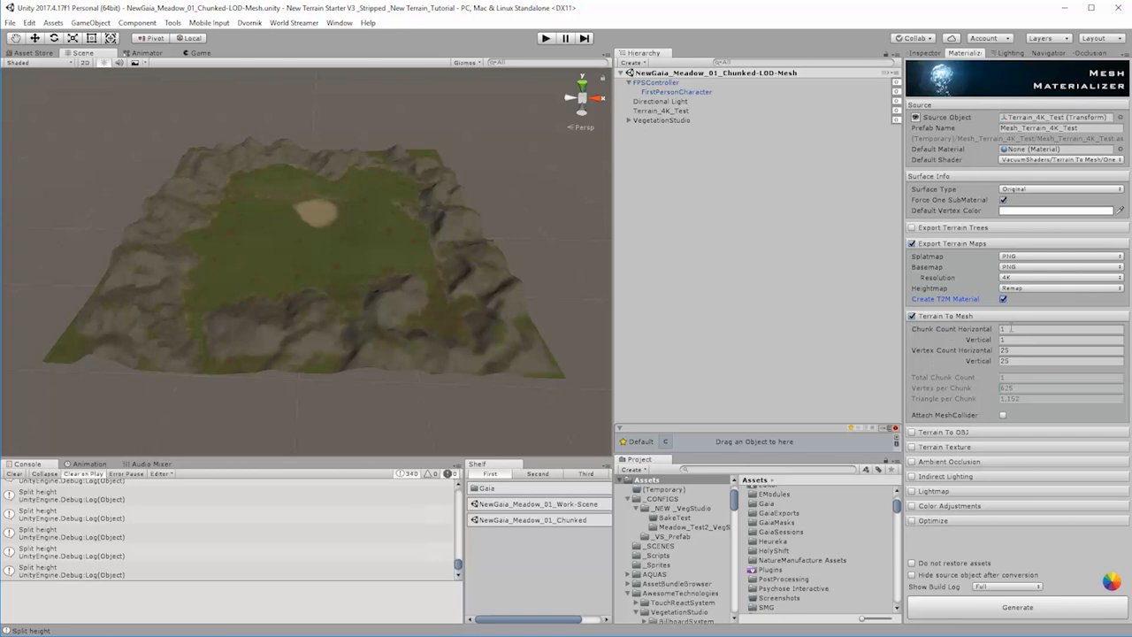
pyautogui.click(1011, 328)
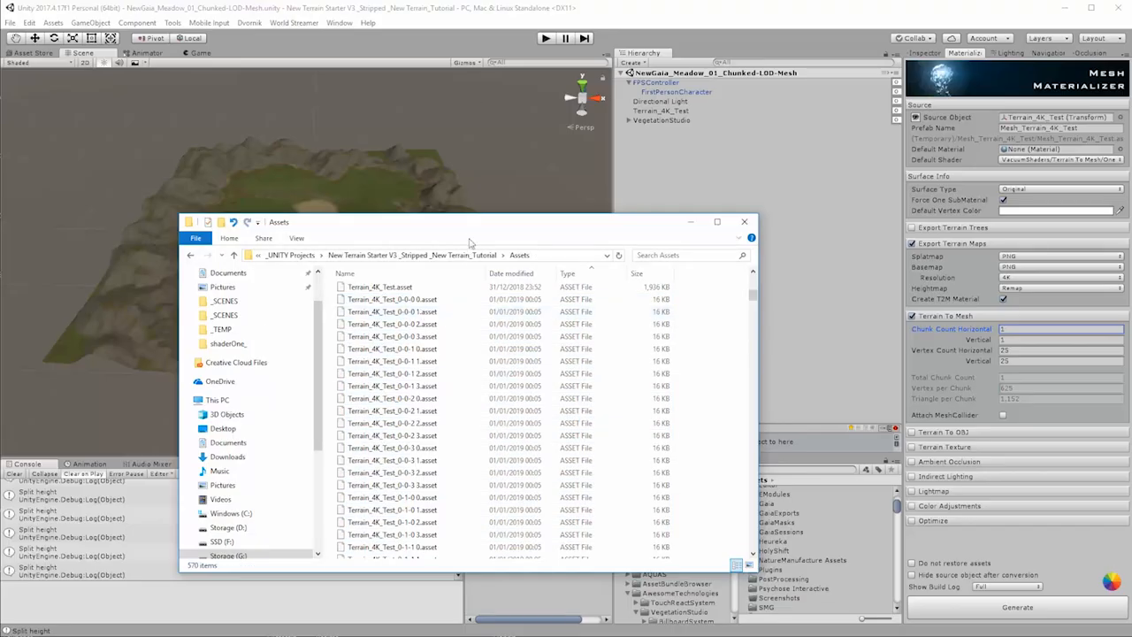
# Step: In File Explorer, count the chunk assets from Terrain_4K_Test_0-0-0 0.asset through Terrain_4K_Test_3-3-3 3.asset by selecting them in the Assets folder
pyautogui.moveTo(478, 223); pyautogui.dragTo(420, 60)
pyautogui.click(341, 135)
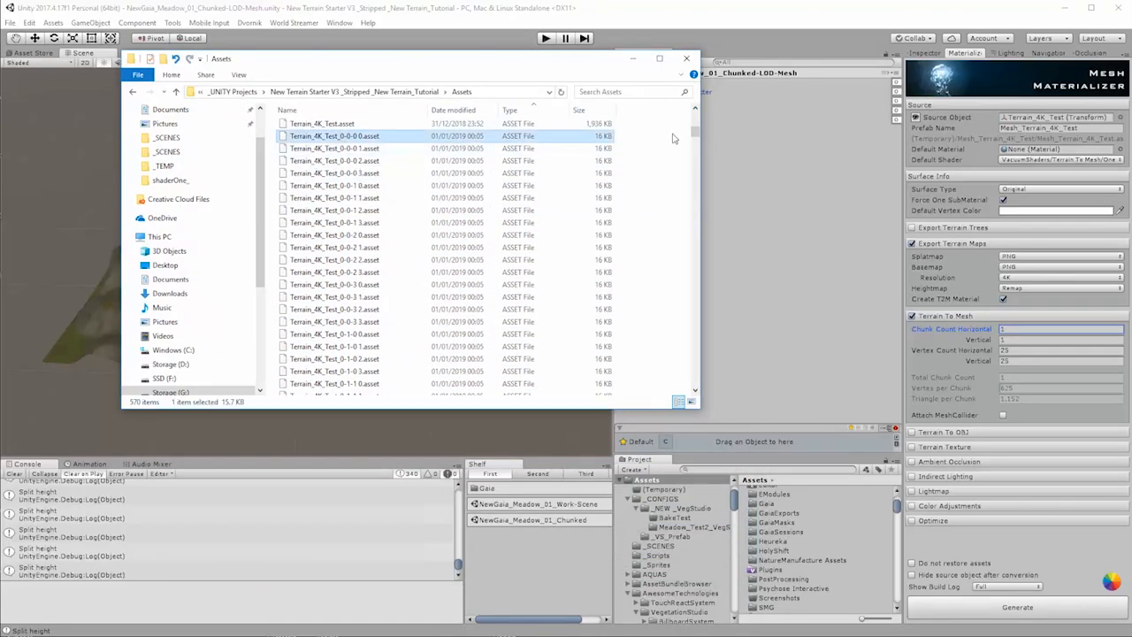
pyautogui.moveTo(695, 133); pyautogui.dragTo(697, 248)
pyautogui.scroll(-1, 380, 361)
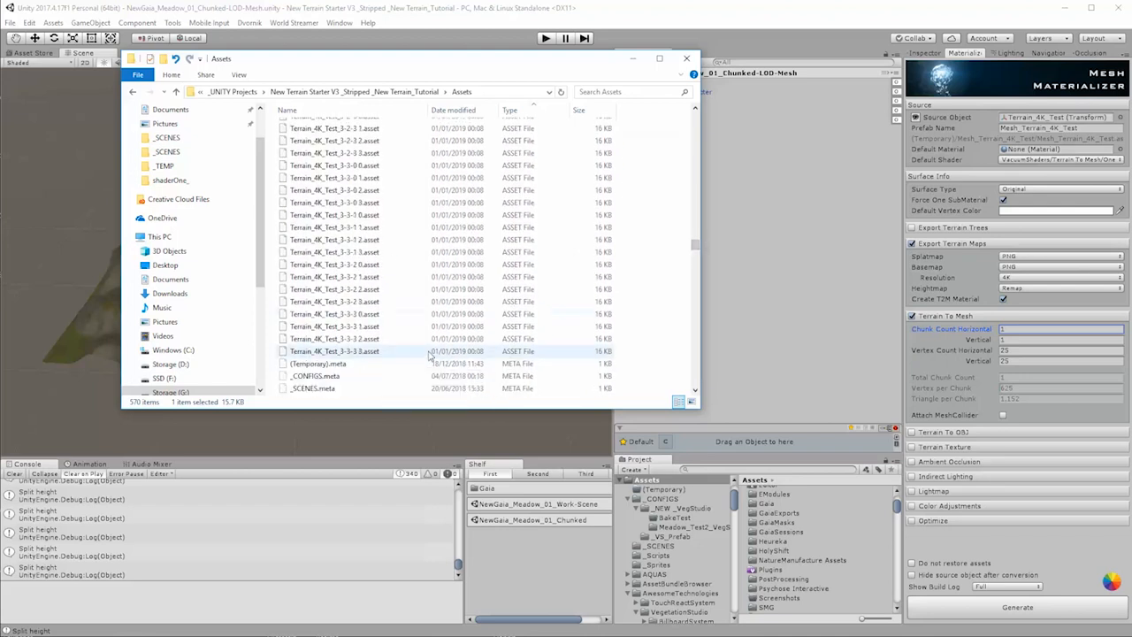
pyautogui.keyDown('shift'); pyautogui.click(365, 352); pyautogui.keyUp('shift')
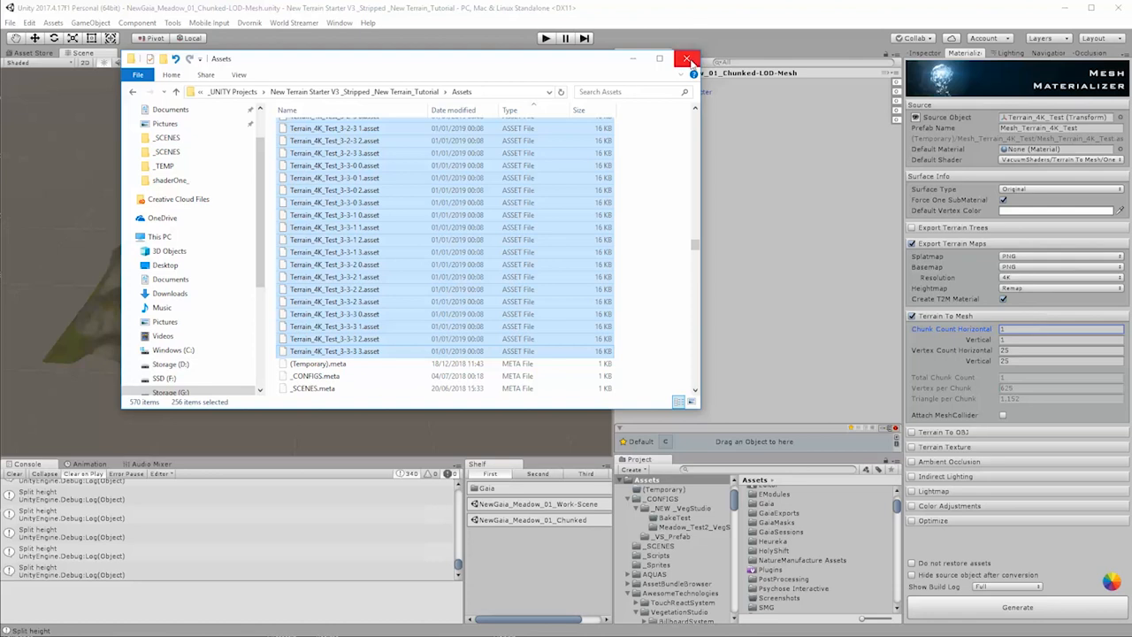
pyautogui.click(634, 60)
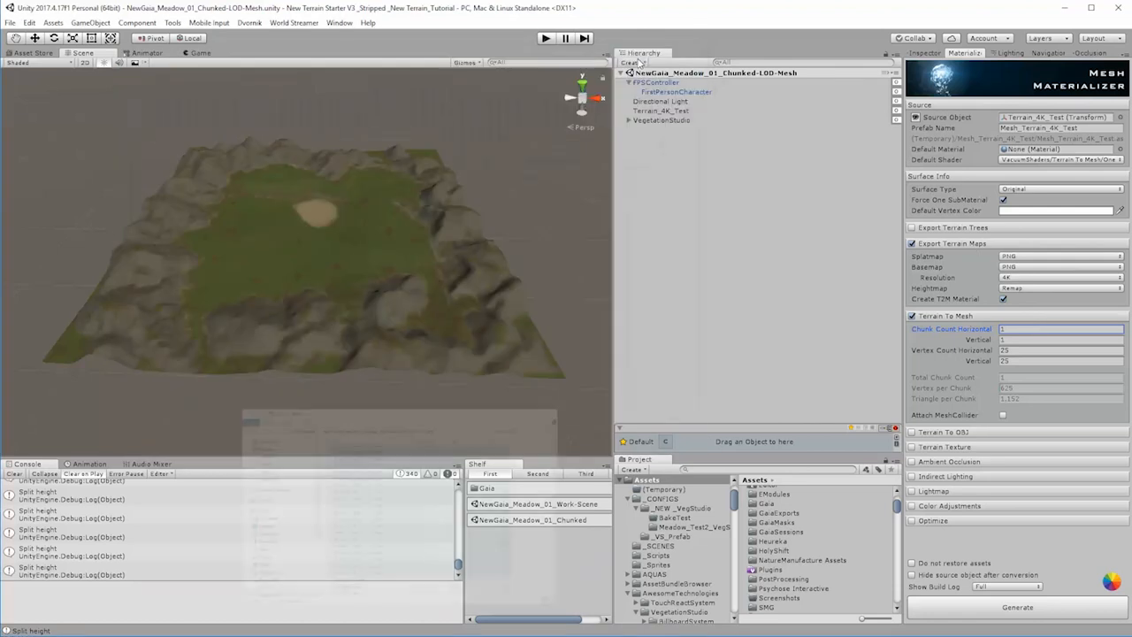
# Step: Set the Terrain To Mesh chunk count to 256 horizontally and 256 vertically
pyautogui.click(1028, 330)
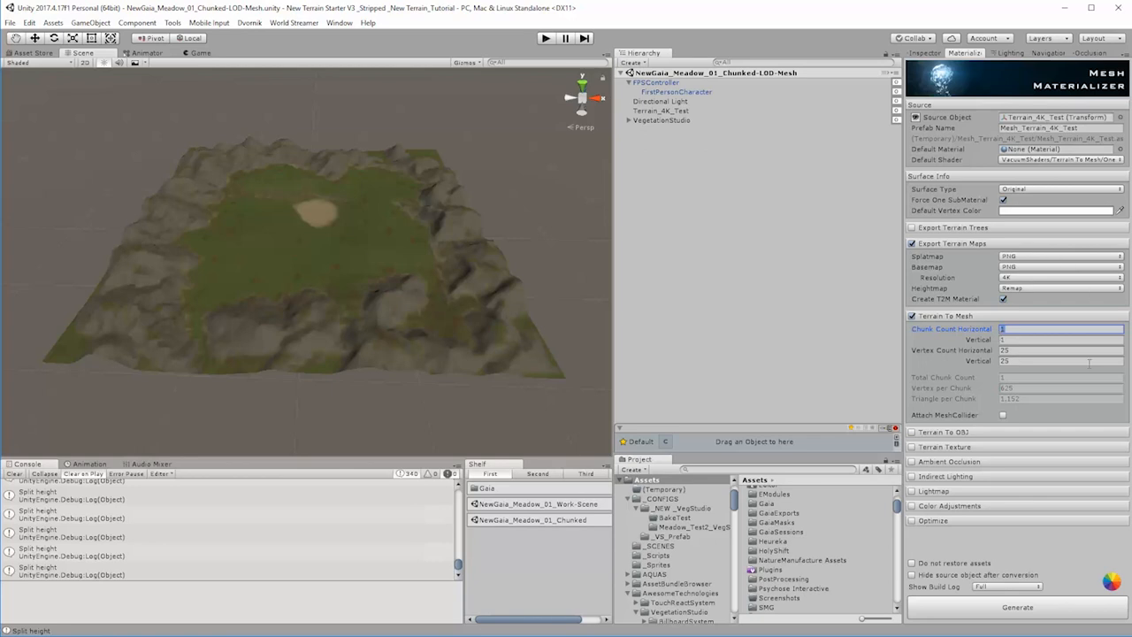
pyautogui.write('2567')
pyautogui.press('BackSpace')
pyautogui.click(1015, 340)
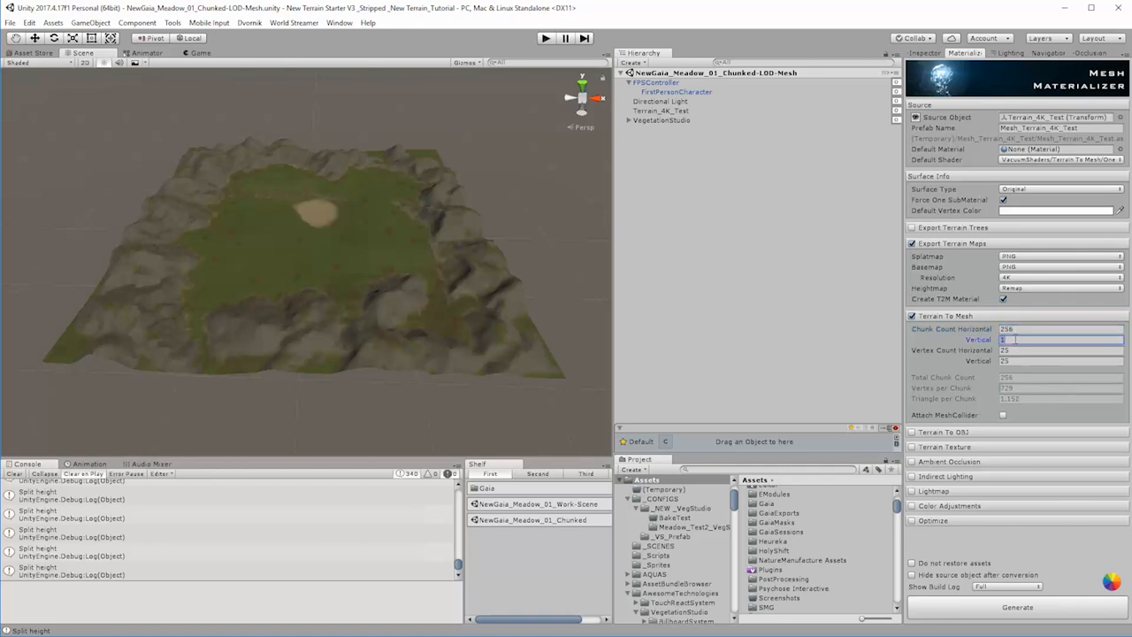
pyautogui.write('256')
# Step: Set the Terrain To Mesh vertex count to 50 horizontally and 50 vertically
pyautogui.click(1019, 351)
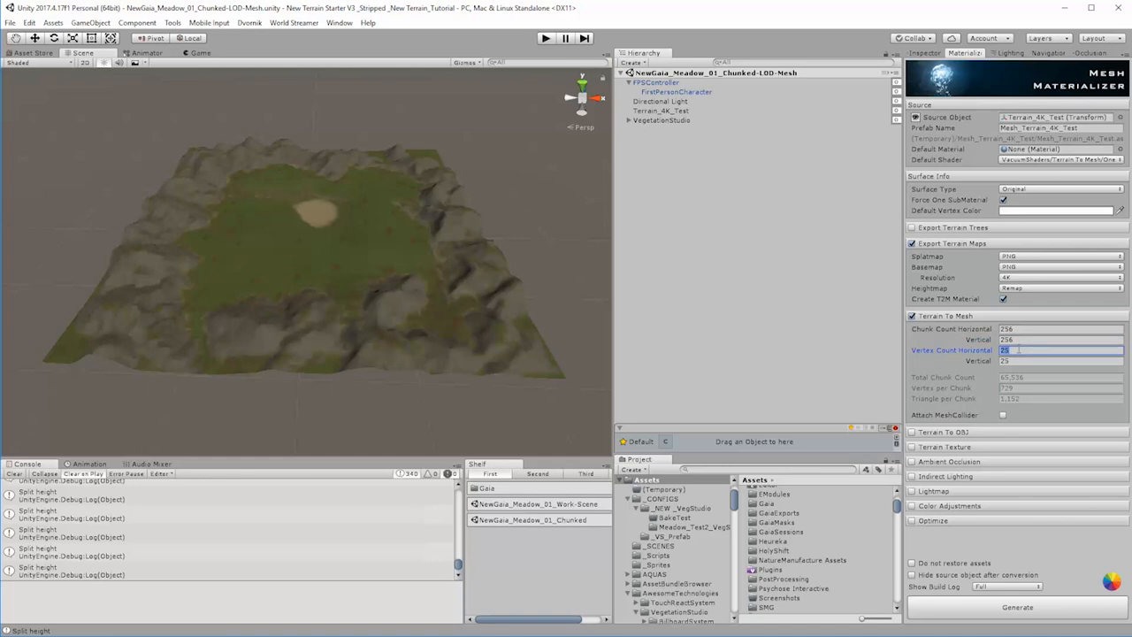
pyautogui.write('50')
pyautogui.click(1016, 361)
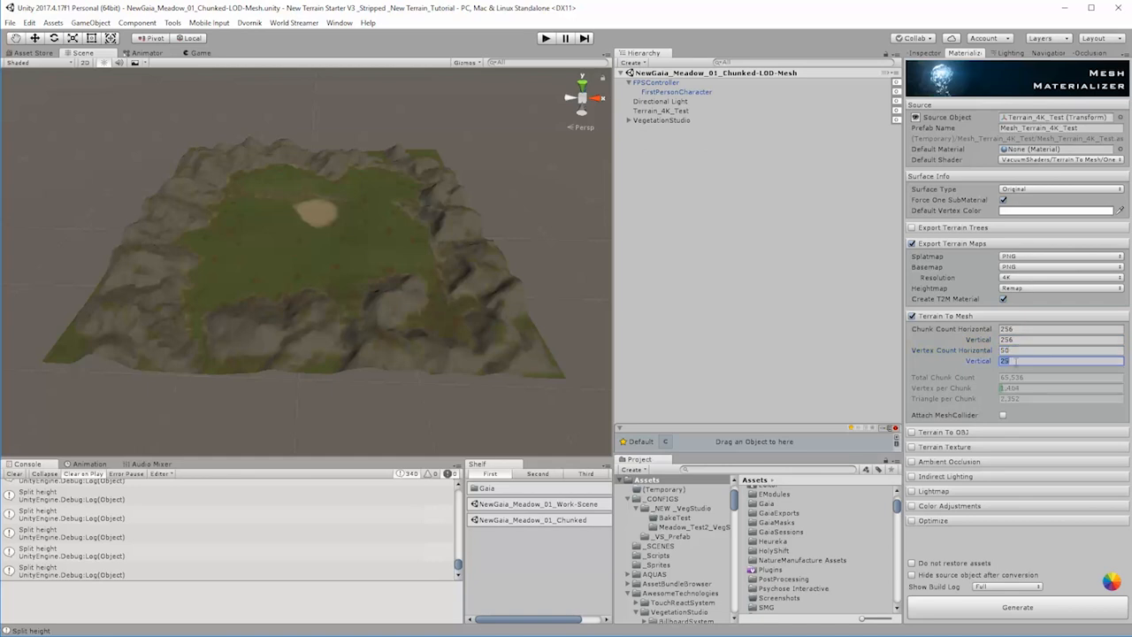
pyautogui.write('50')
# Step: Reduce the vertex count per chunk to 40 in both the horizontal and vertical directions
pyautogui.click(997, 350)
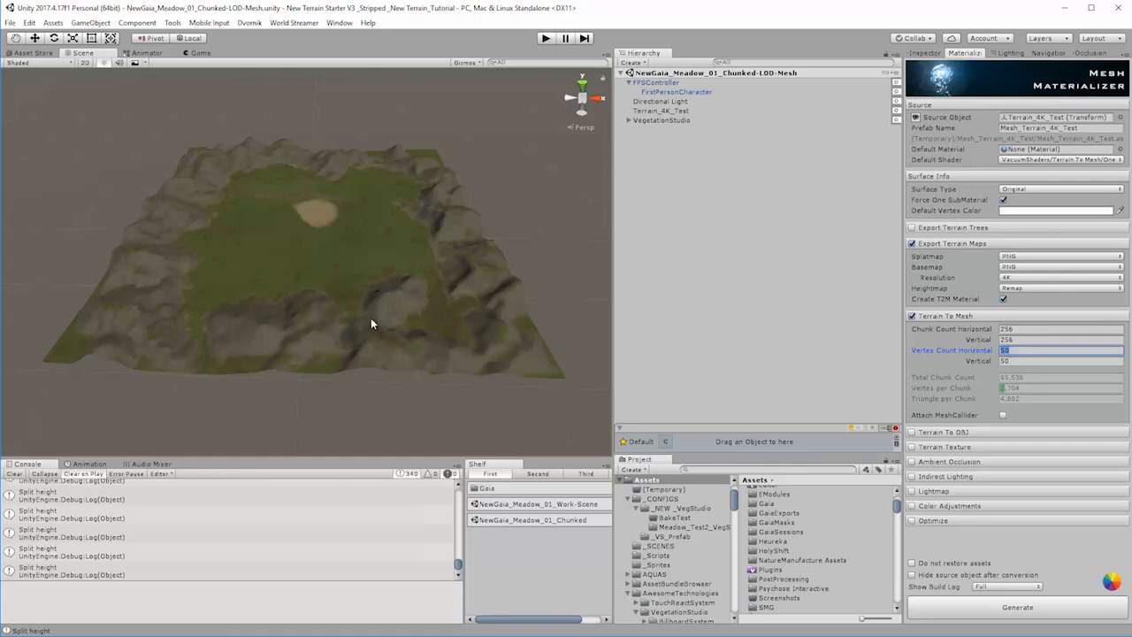
pyautogui.write('40')
pyautogui.press('Tab')
pyautogui.write('4')
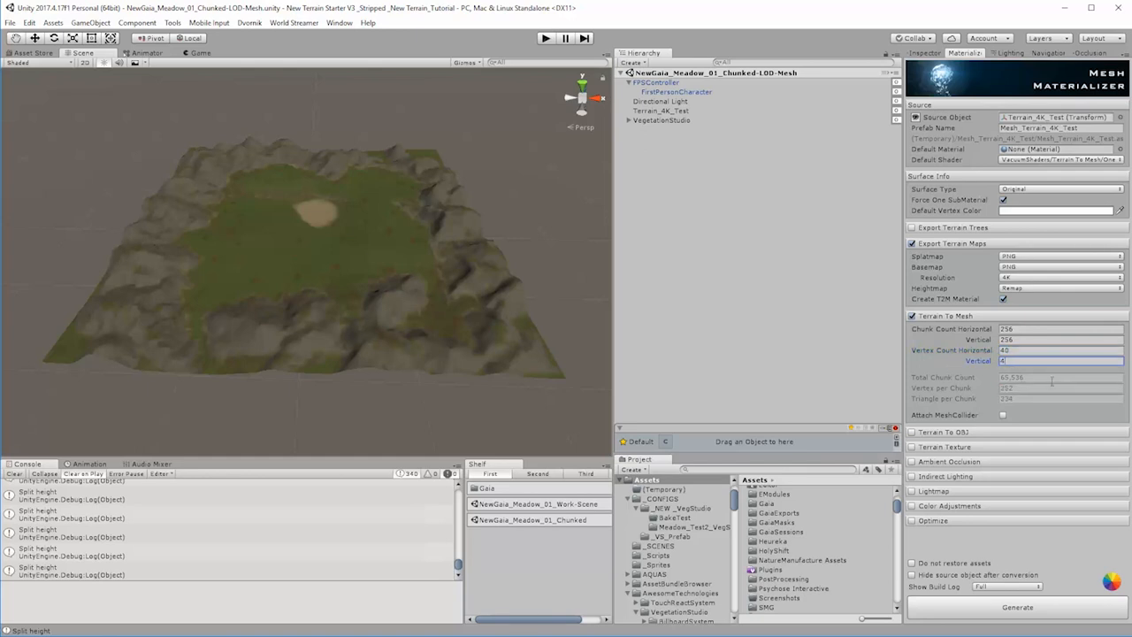
pyautogui.write('0')
pyautogui.click(1014, 350)
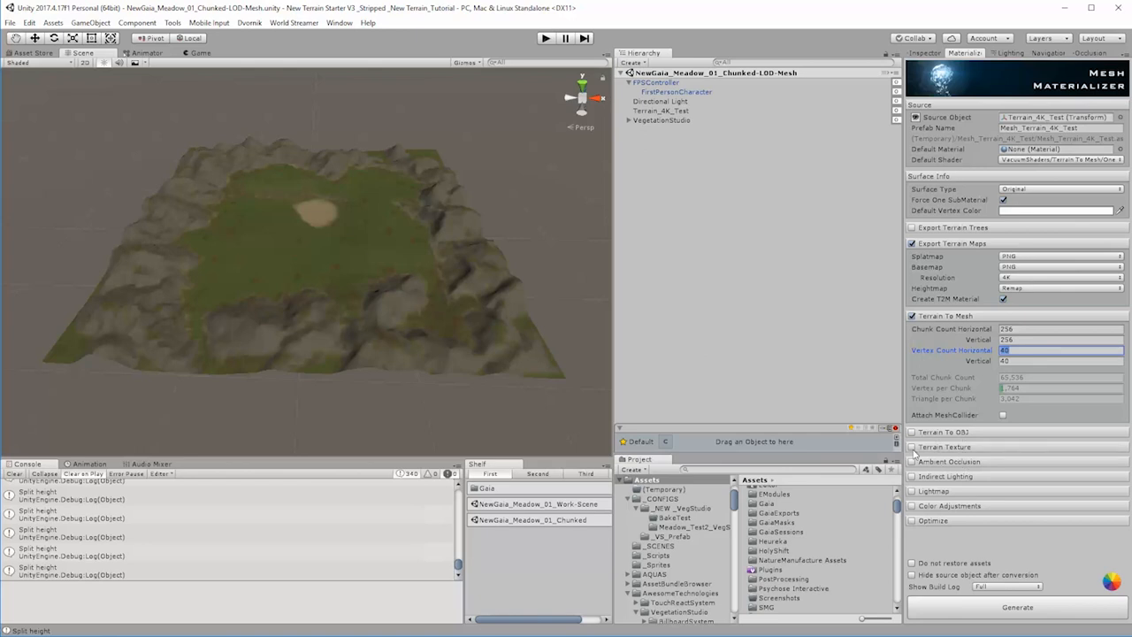
# Step: Examine the Terrain Texture options, including the What's In Alpha choices, and leave the feature disabled
pyautogui.click(912, 447)
pyautogui.click(1028, 460)
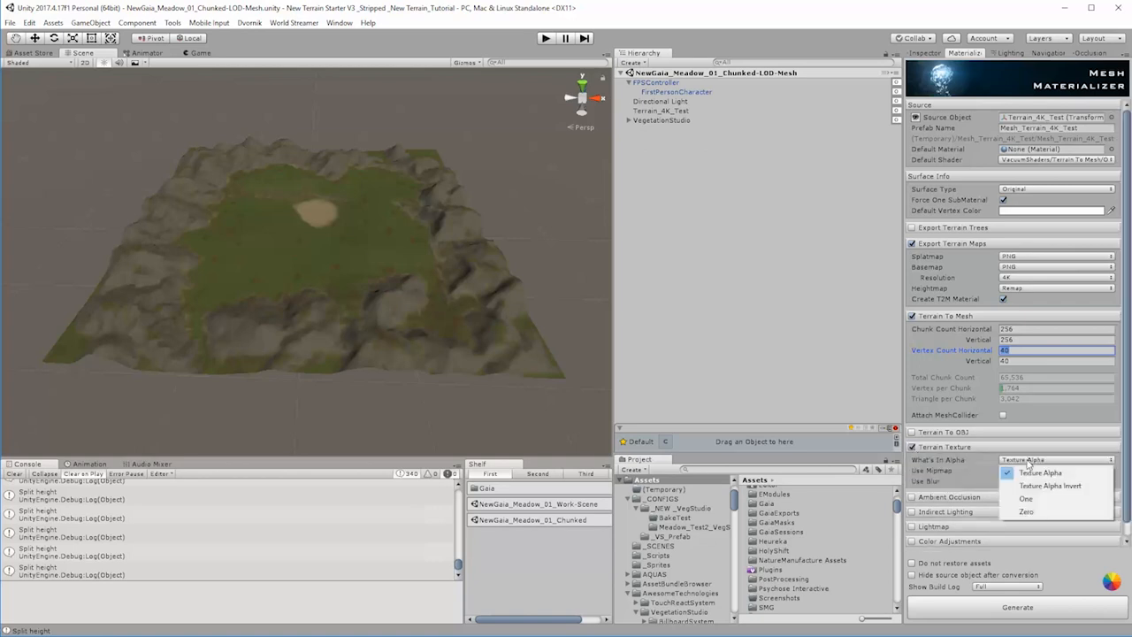
pyautogui.click(933, 456)
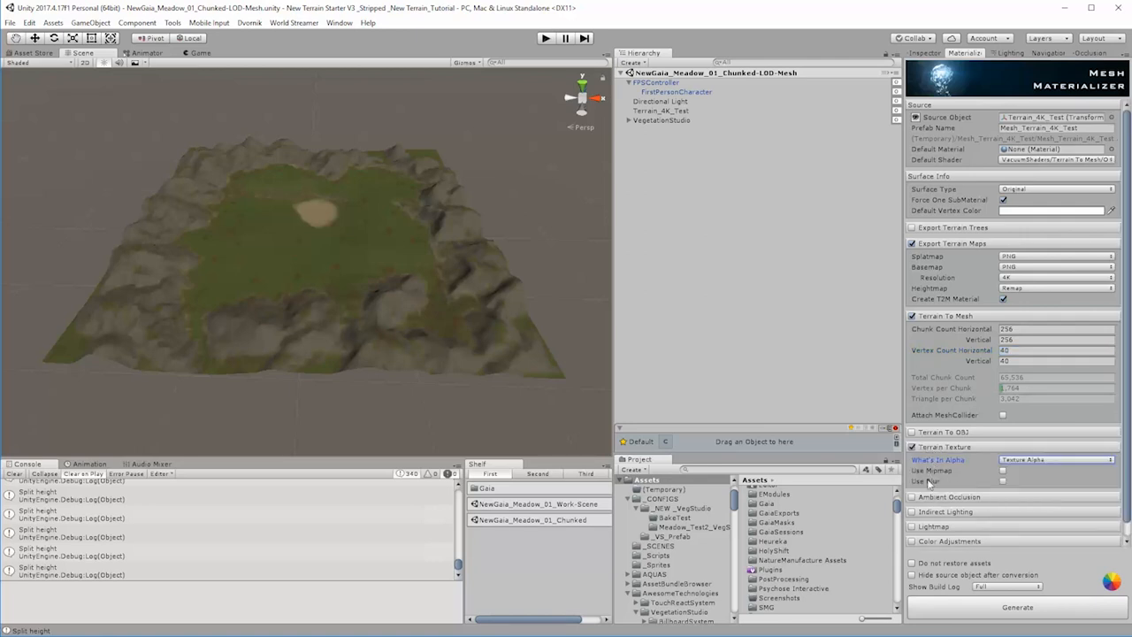
pyautogui.click(914, 448)
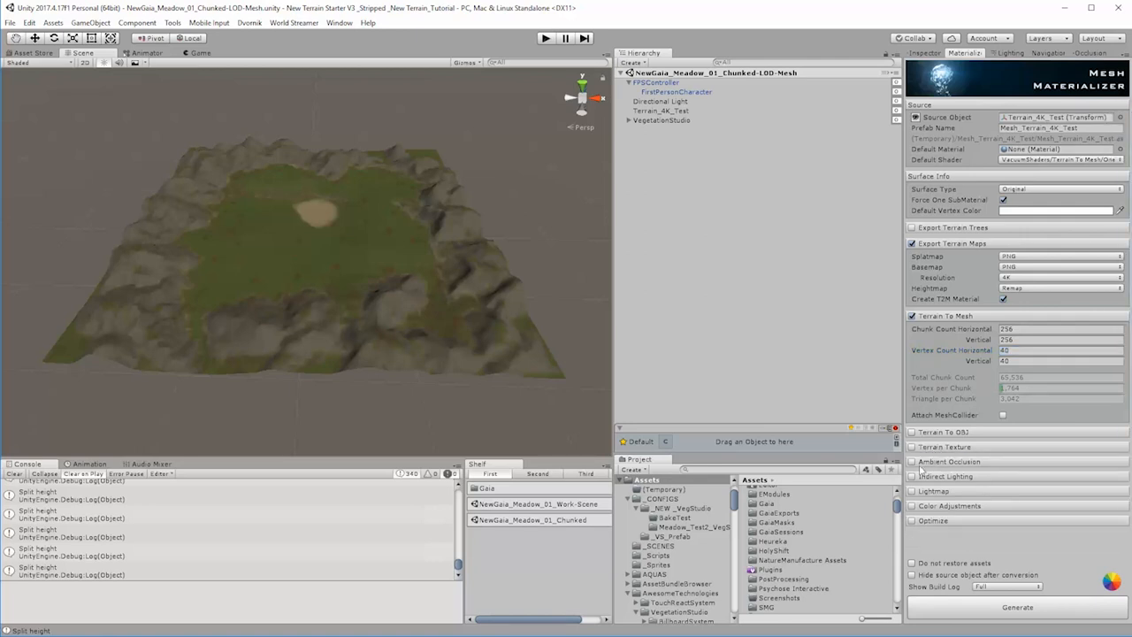
# Step: Enable Optimize for the conversion, with Medium mesh compression and GPU Optimize turned on
pyautogui.click(920, 549)
pyautogui.click(913, 521)
pyautogui.scroll(-1, 916, 530)
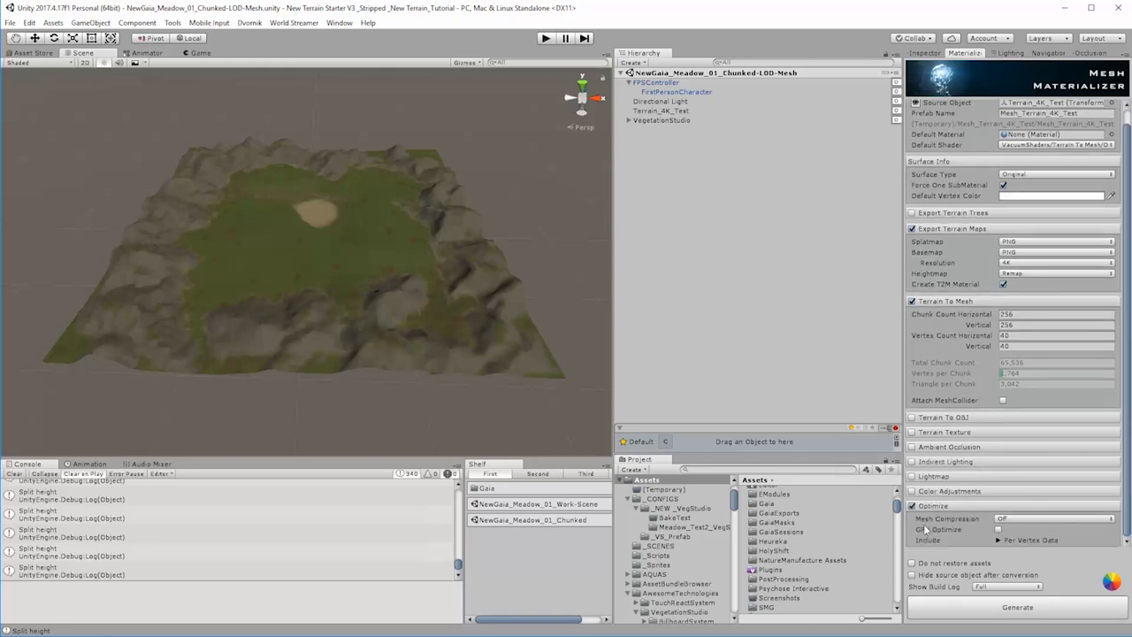
pyautogui.click(1016, 520)
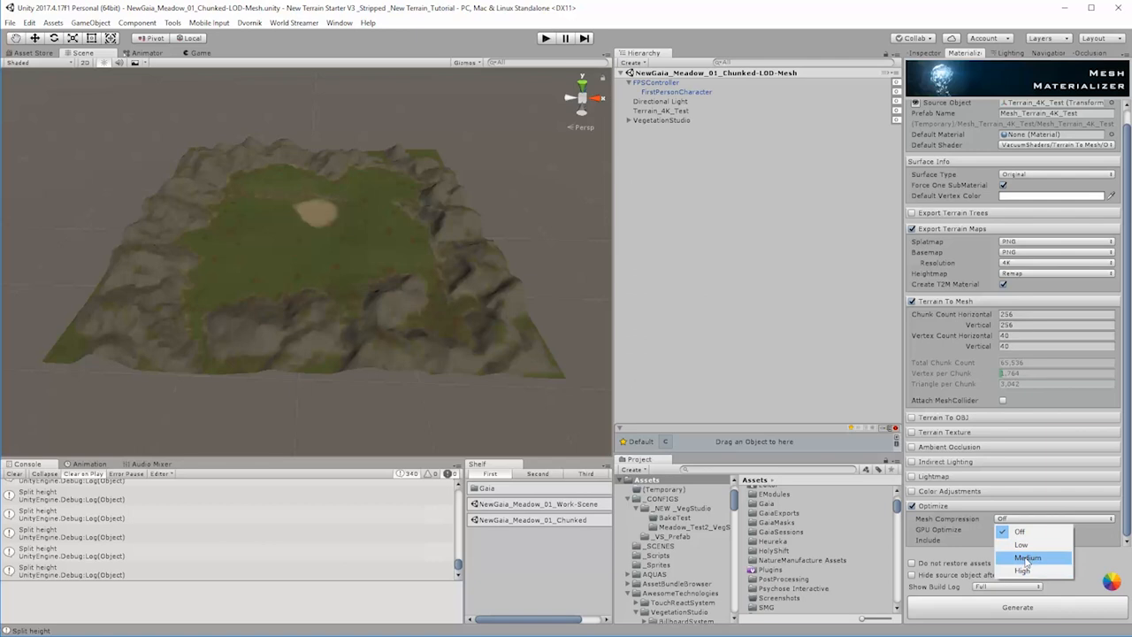
pyautogui.click(1027, 559)
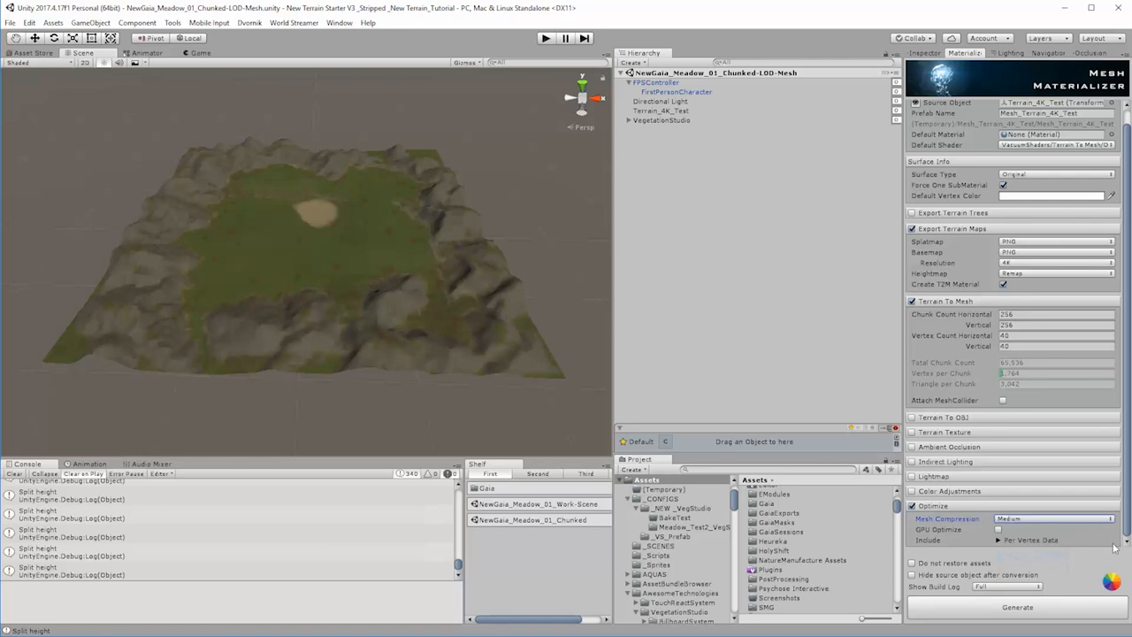
pyautogui.click(999, 530)
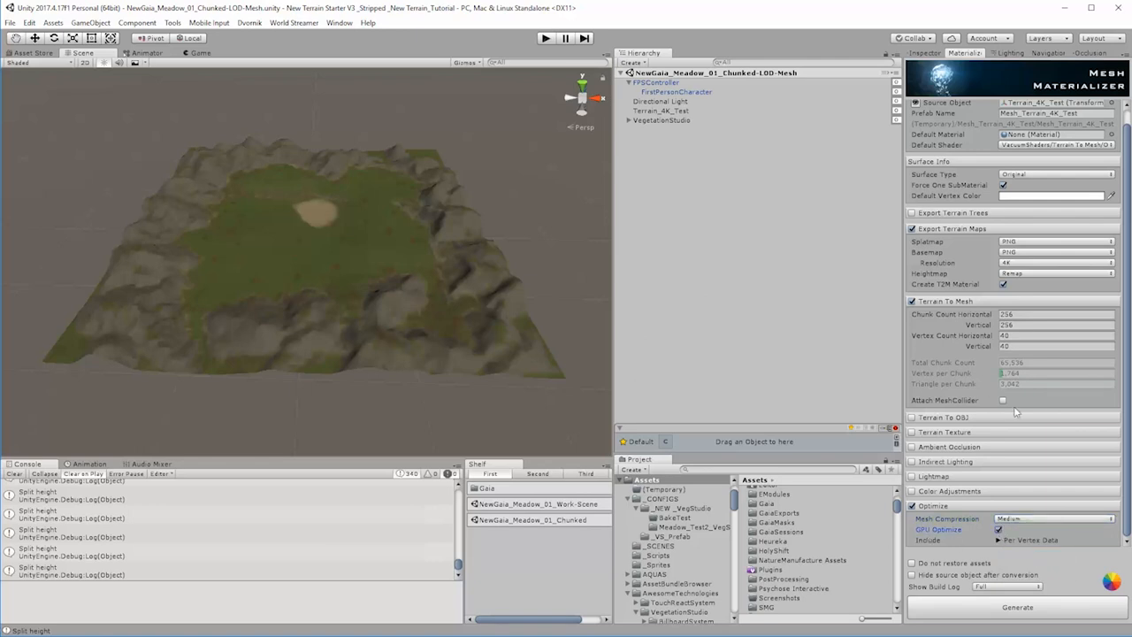
# Step: Raise the vertex count per chunk to 50 horizontally and 50 vertically, and generate the terrain meshes
pyautogui.click(1009, 336)
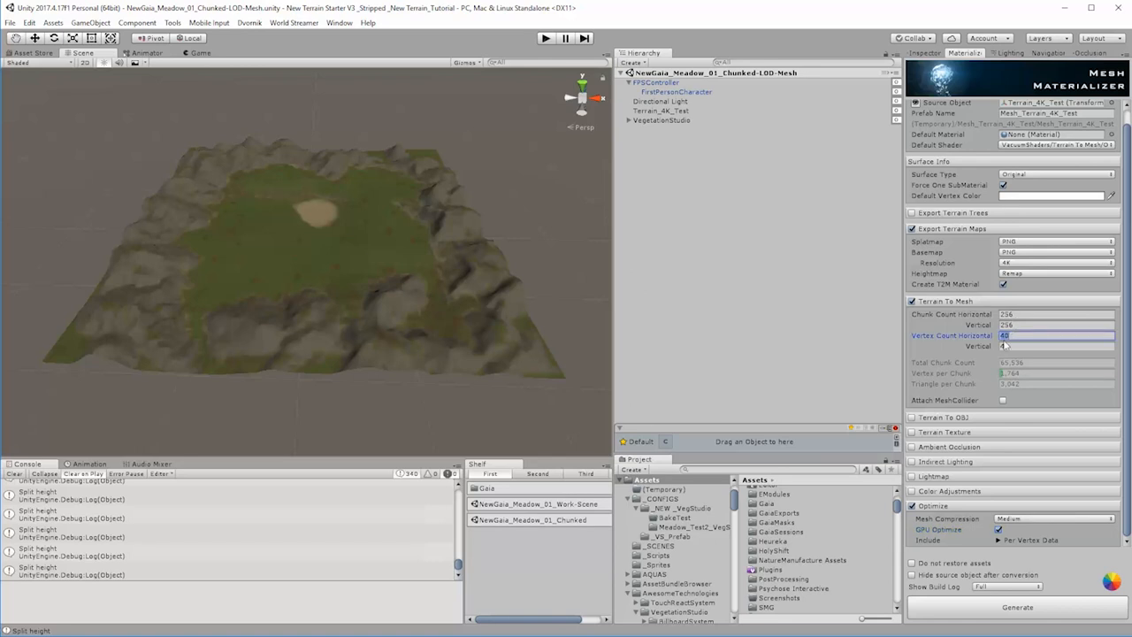
pyautogui.write('50')
pyautogui.click(1016, 347)
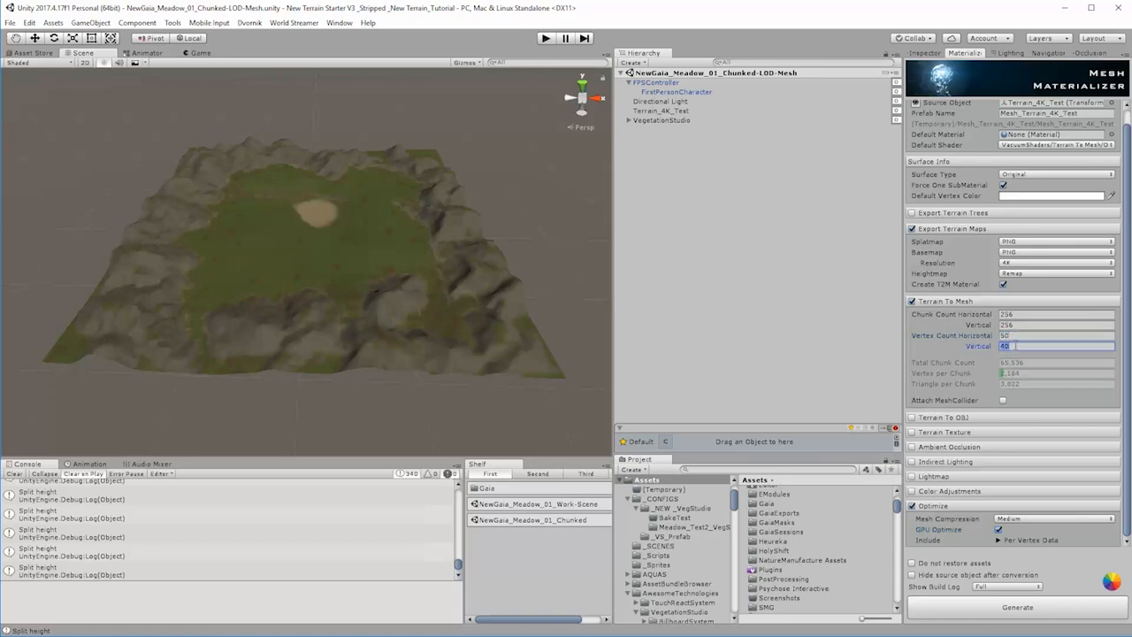
pyautogui.write('50')
pyautogui.click(1021, 336)
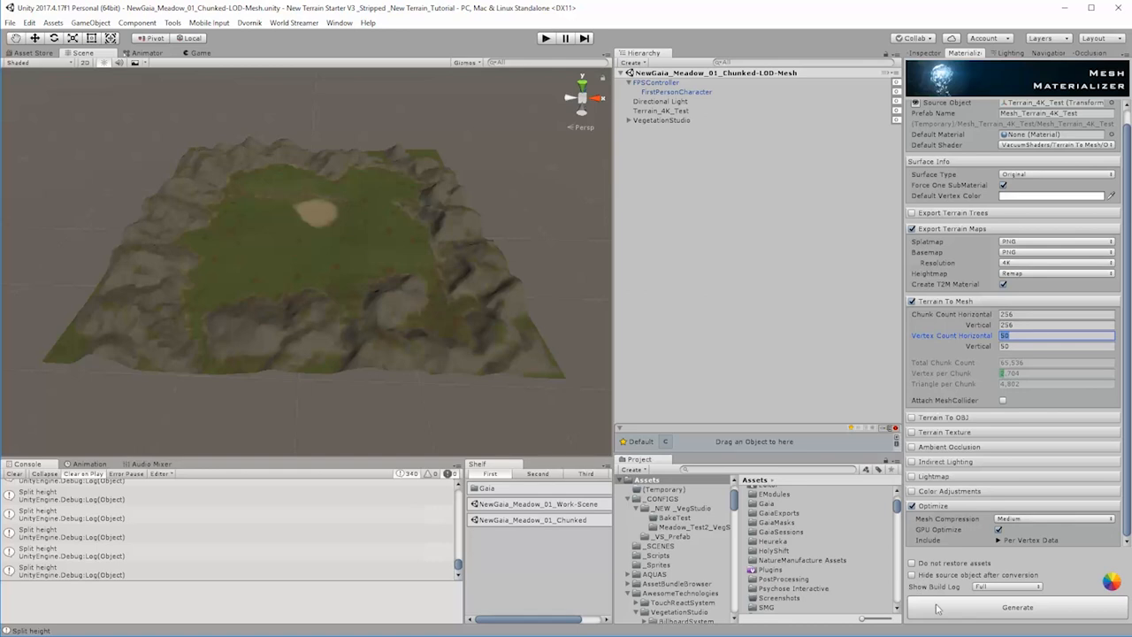
pyautogui.click(1019, 608)
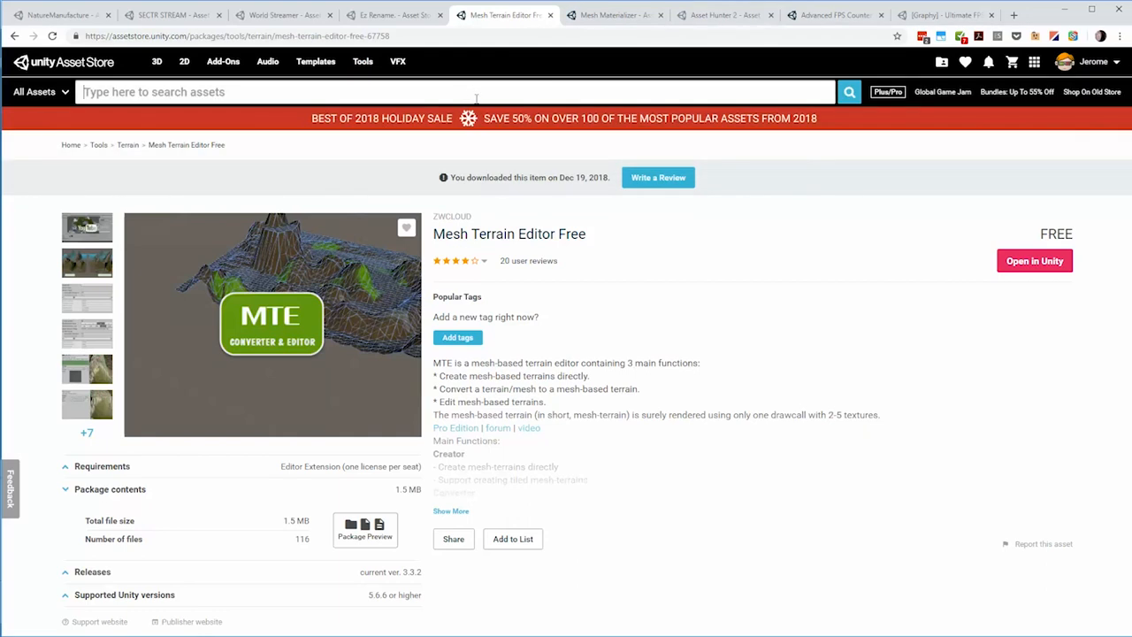
# Step: In the browser, search the Unity Asset Store for "Pivot pro" from a new tab and view the Super Pivot PRO Modifier page
pyautogui.middleClick(75, 66)
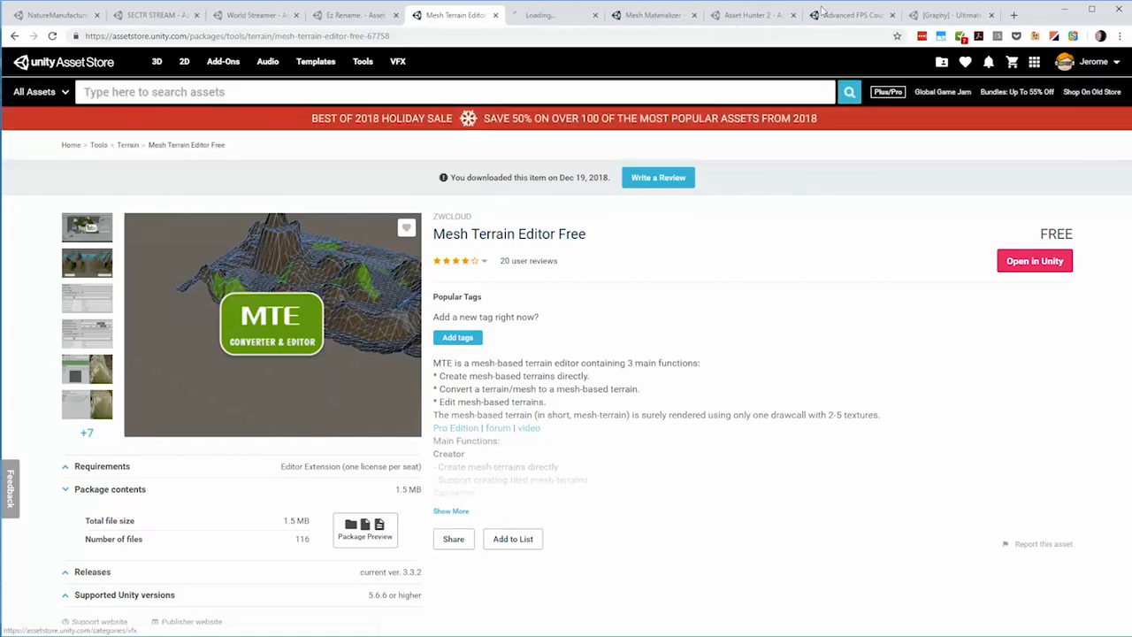
pyautogui.click(580, 14)
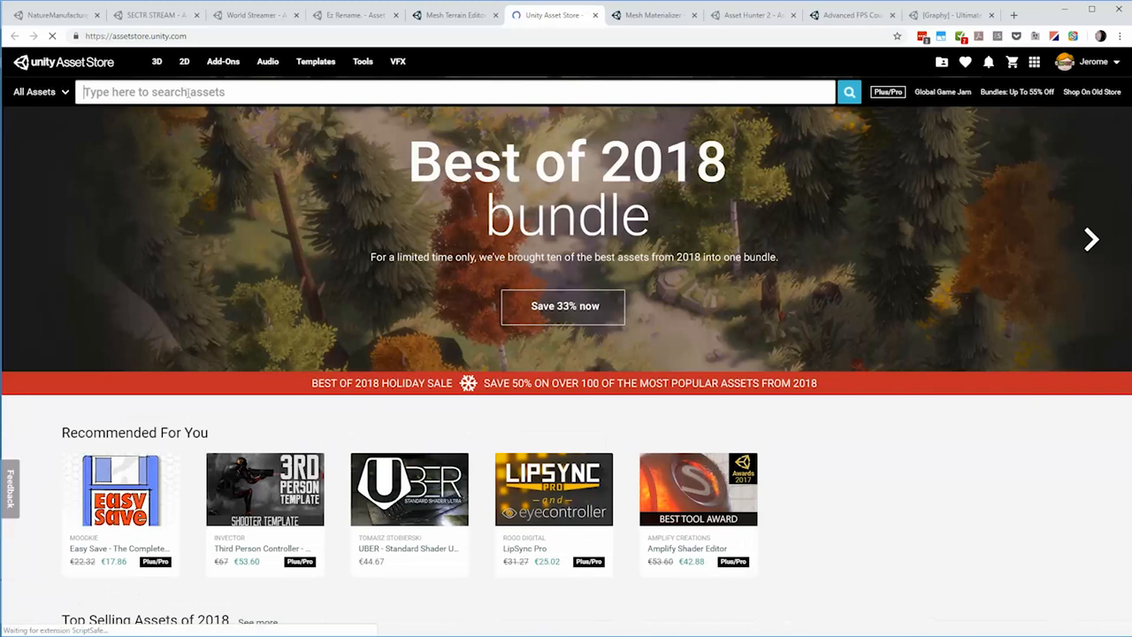
pyautogui.write('Pivo')
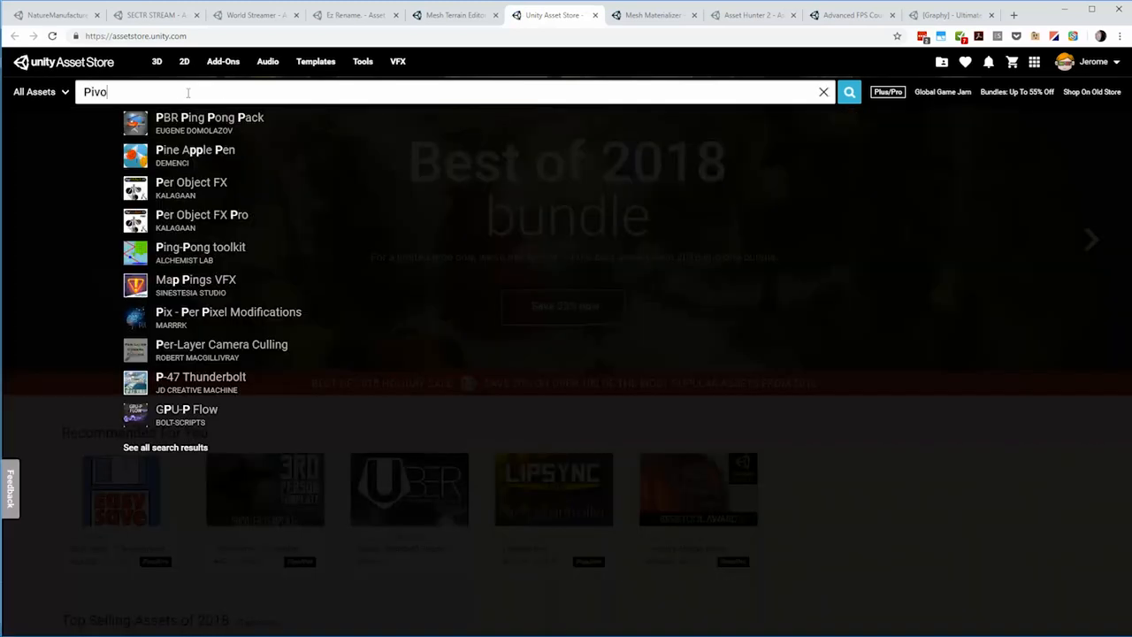
pyautogui.write('t pro')
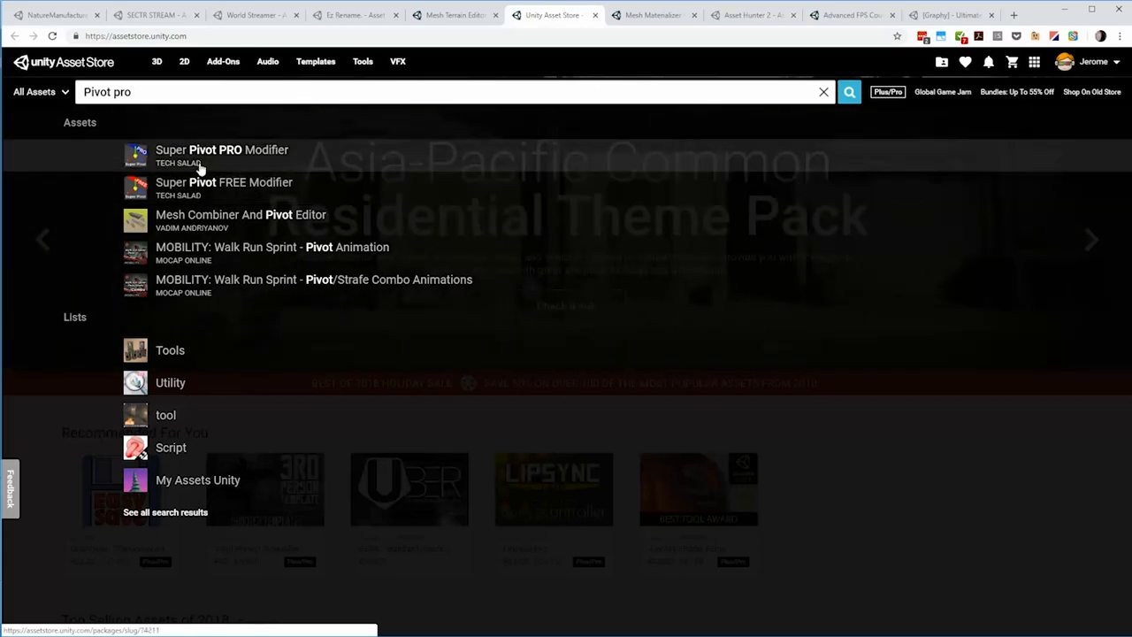
pyautogui.click(198, 161)
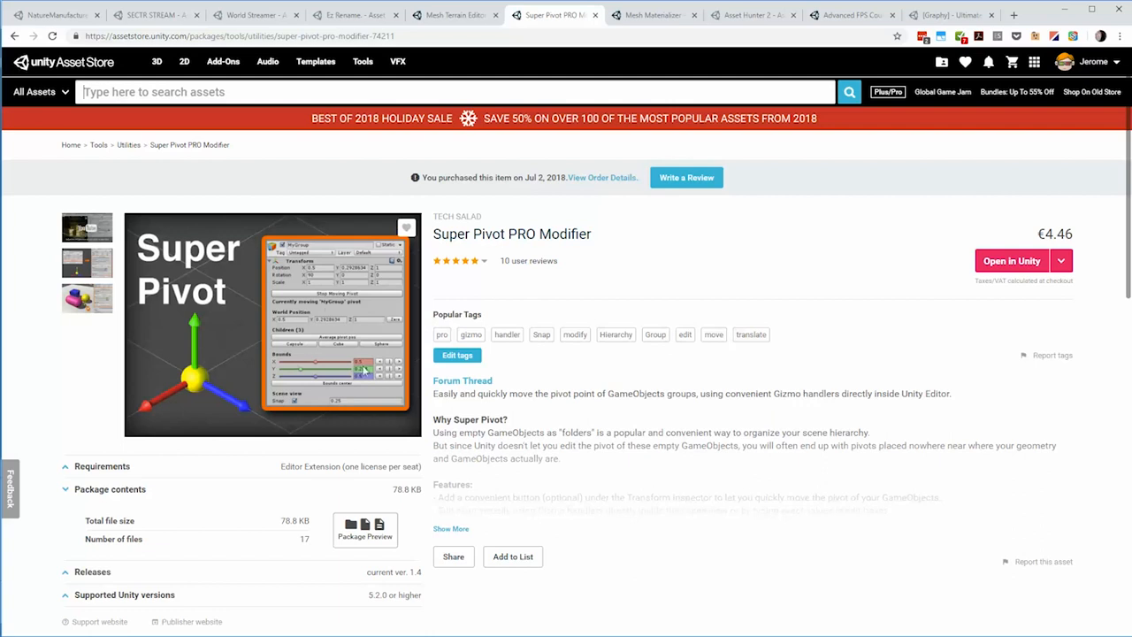
pyautogui.click(1066, 9)
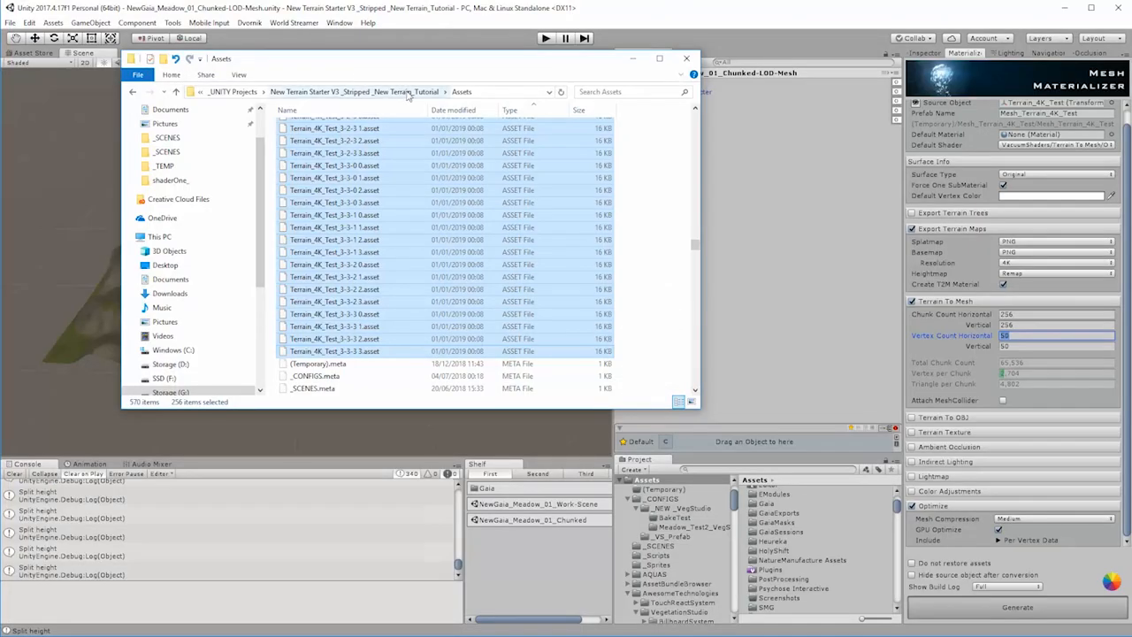
# Step: In File Explorer, check the exported terrain files in the Mesh_Terrain_4K_Test folder under Assets/(Temporary), and return to Unity
pyautogui.click(408, 92)
pyautogui.doubleClick(305, 144)
pyautogui.click(310, 129)
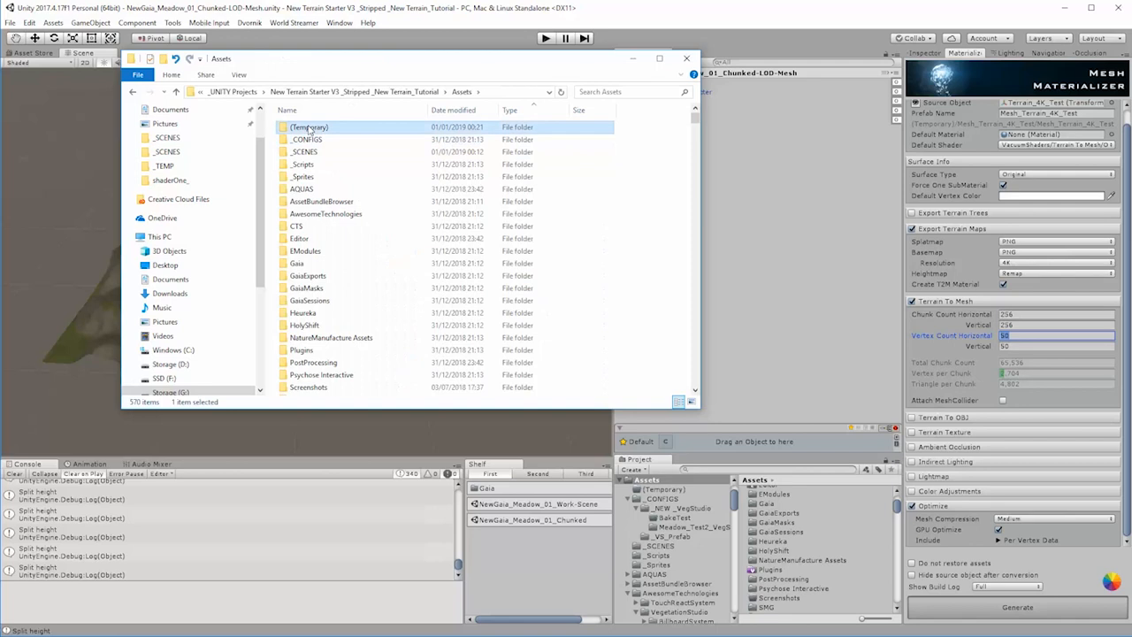
pyautogui.doubleClick(310, 128)
pyautogui.doubleClick(310, 129)
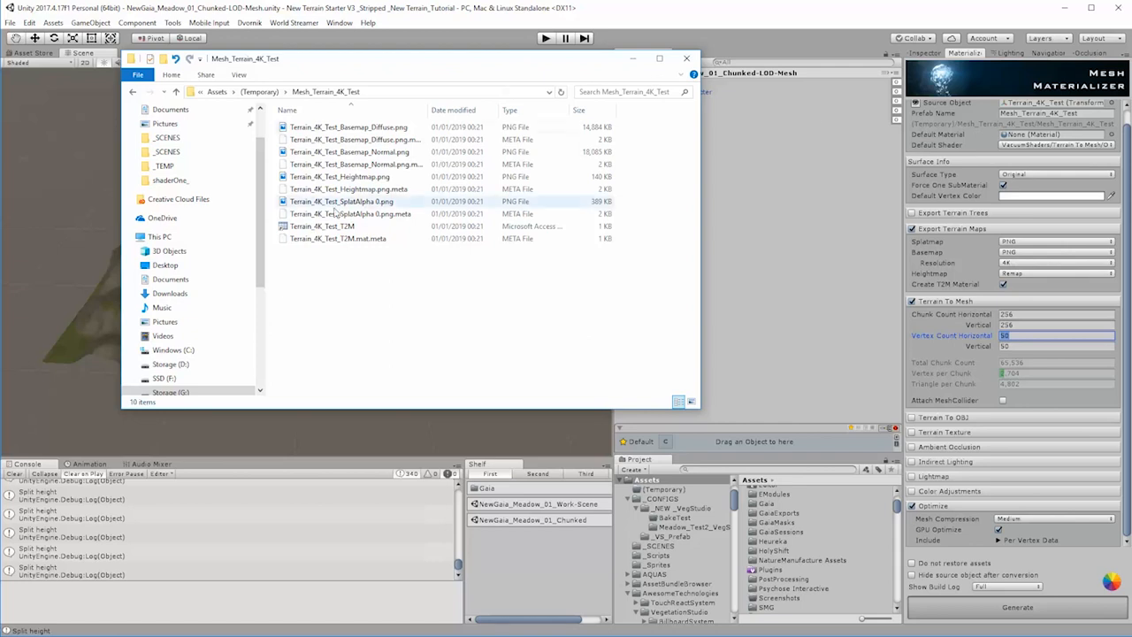
pyautogui.moveTo(341, 227)
pyautogui.mouseDown()
pyautogui.moveTo(396, 231)
pyautogui.moveTo(359, 238)
pyautogui.mouseUp()
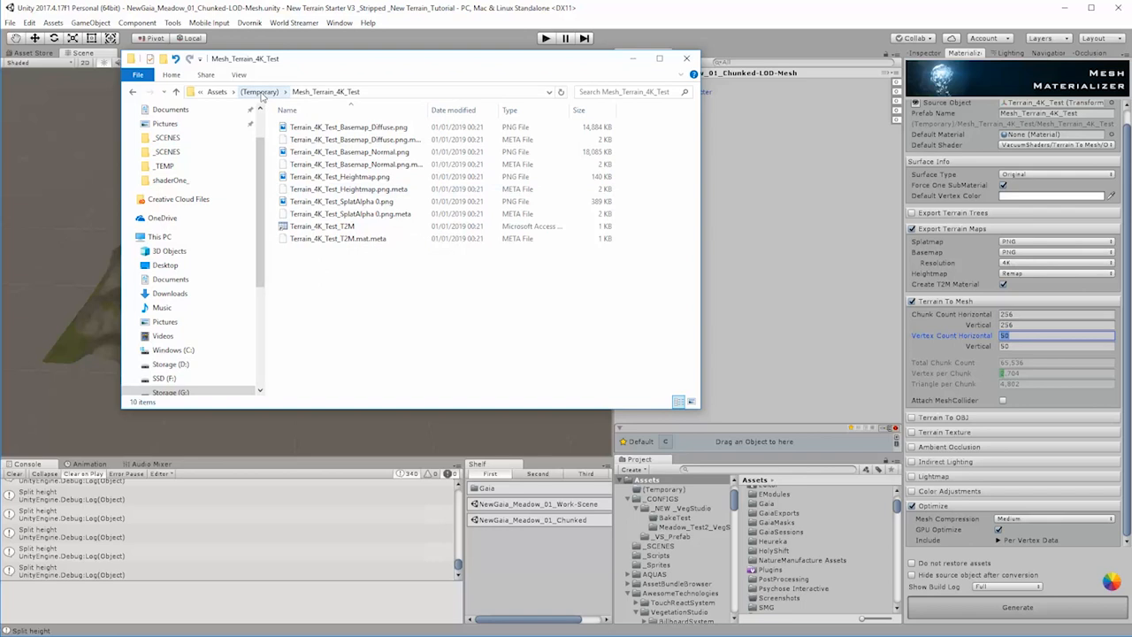
pyautogui.click(259, 92)
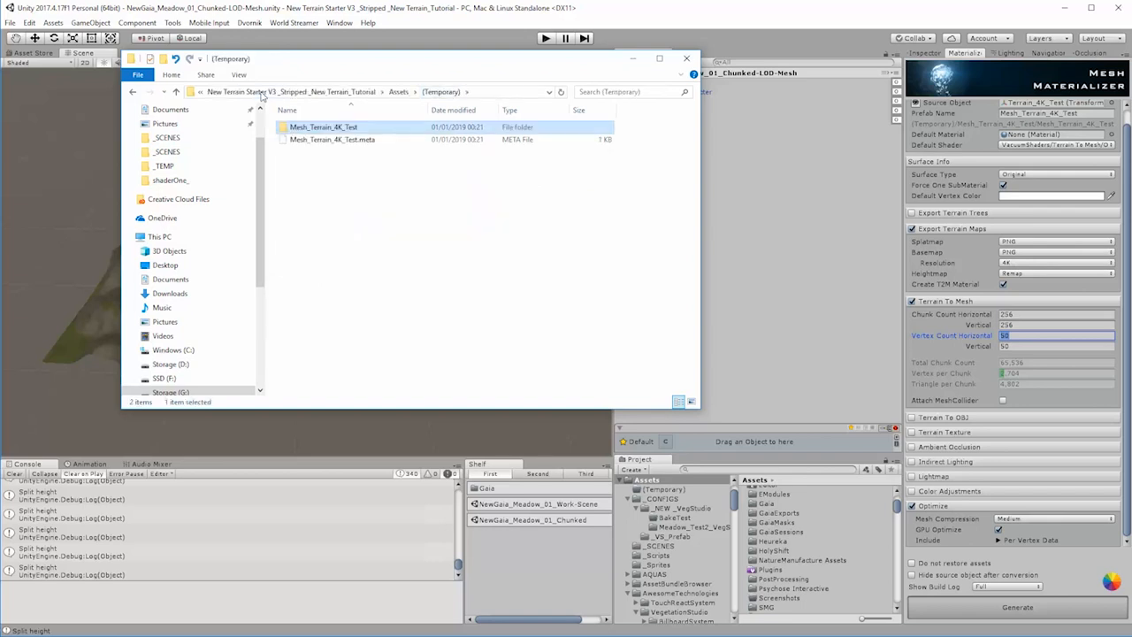
pyautogui.moveTo(524, 68); pyautogui.dragTo(612, 152)
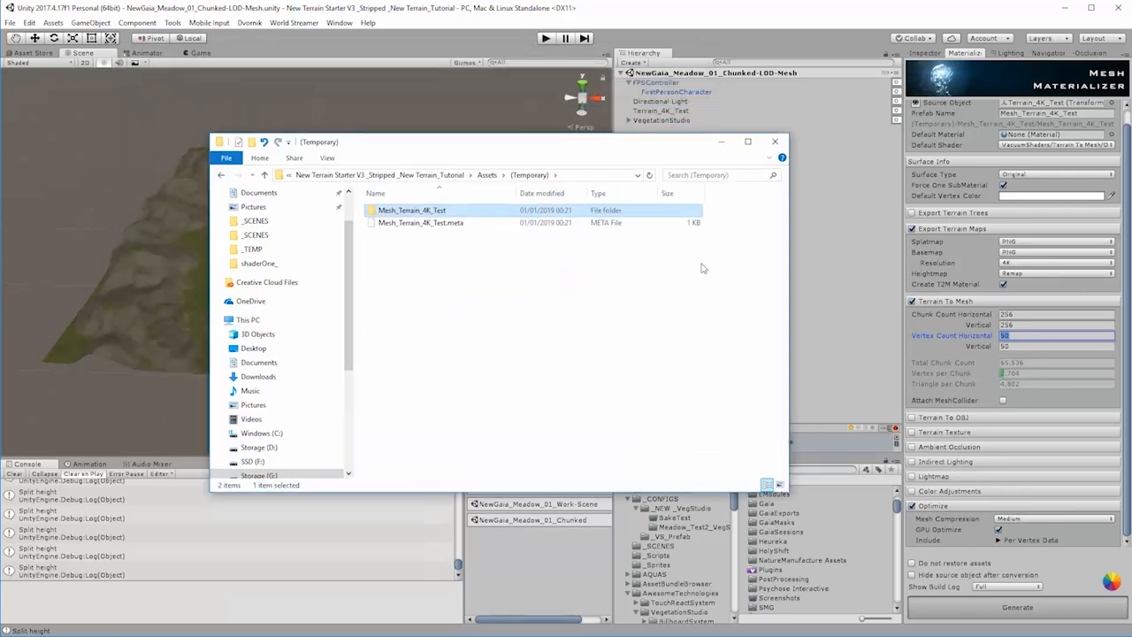
pyautogui.click(723, 145)
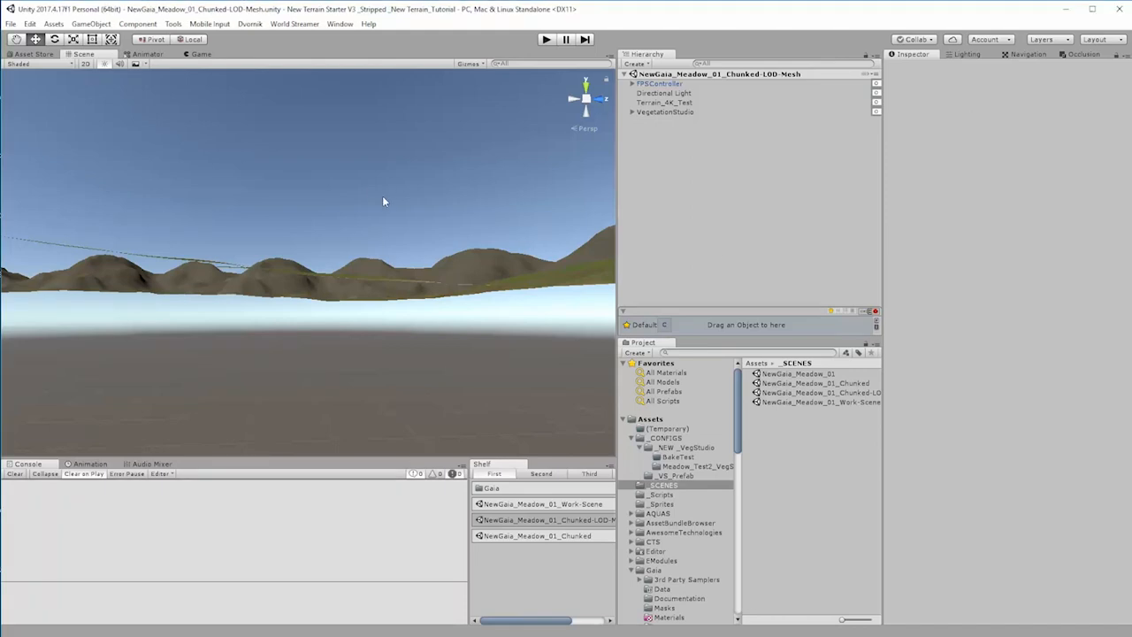
# Step: Examine the terrain in the scene view, from ground level out to an elevated overview of the whole landscape
pyautogui.moveTo(382, 196); pyautogui.dragTo(376, 212, button='right')
pyautogui.moveTo(376, 212); pyautogui.dragTo(257, 582, button='middle')
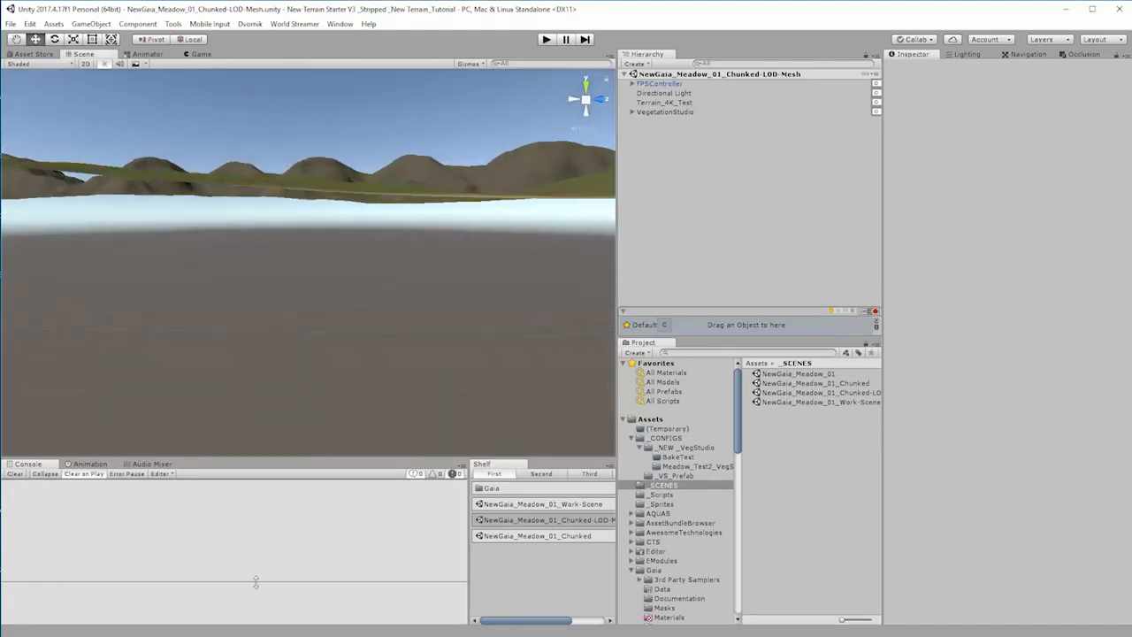
pyautogui.moveTo(442, 292); pyautogui.dragTo(1106, 610, button='middle')
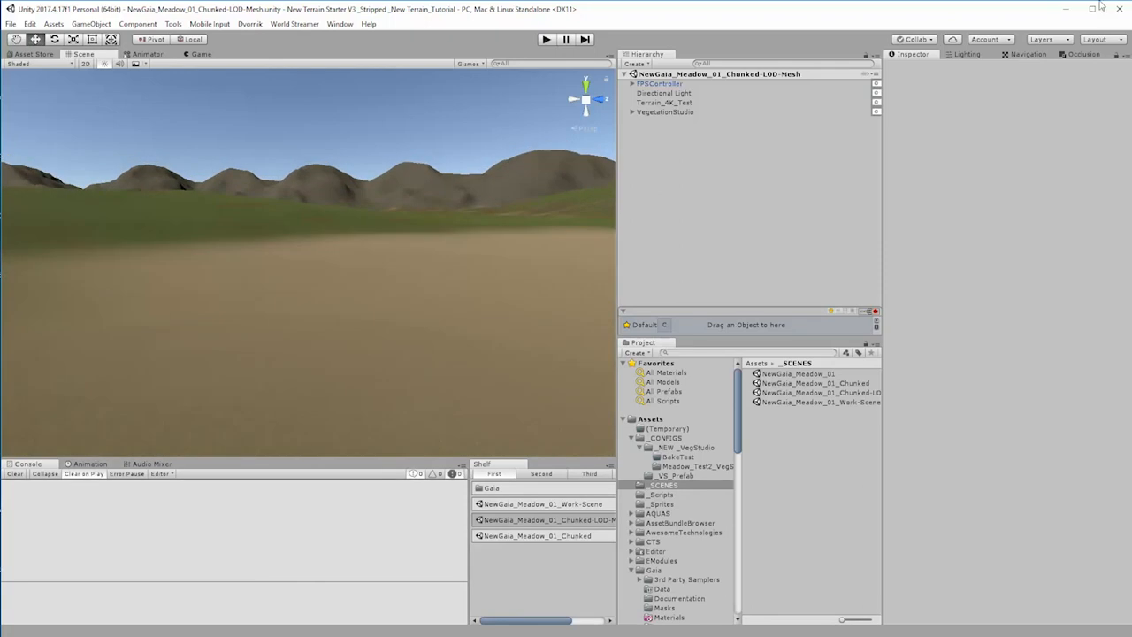
pyautogui.moveTo(408, 152); pyautogui.dragTo(393, 425, button='middle')
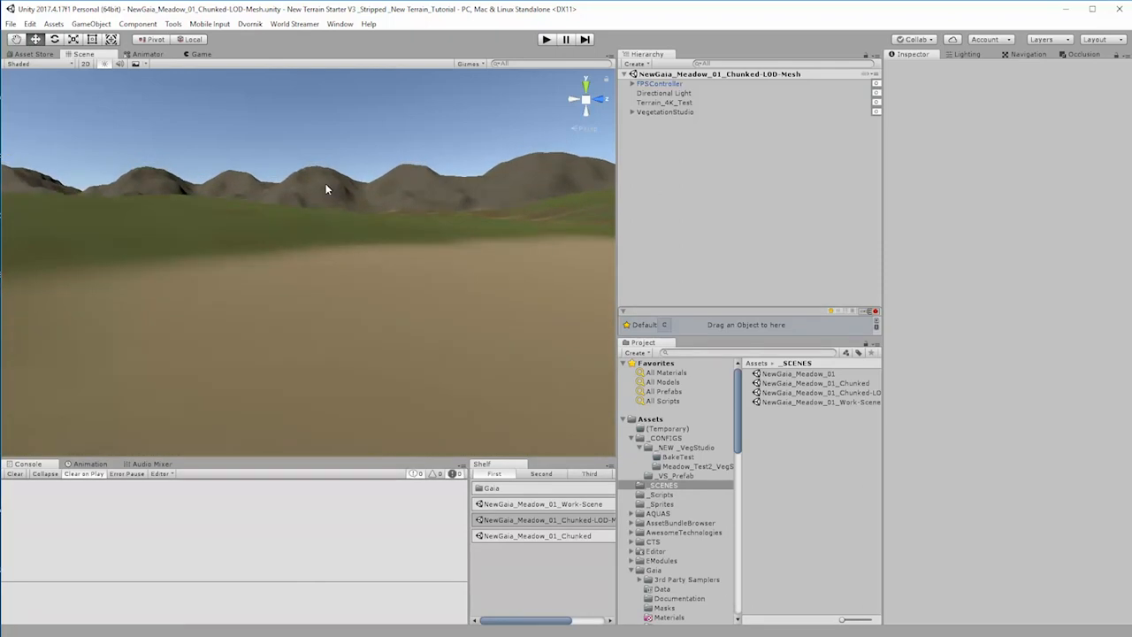
pyautogui.keyDown('alt'); pyautogui.moveTo(326, 188); pyautogui.dragTo(310, 312); pyautogui.keyUp('alt')
pyautogui.press('s')
pyautogui.moveTo(310, 312)
pyautogui.mouseDown(button='right')
pyautogui.moveTo(329, 277)
pyautogui.moveTo(329, 310)
pyautogui.moveTo(298, 323)
pyautogui.moveTo(333, 314)
pyautogui.mouseUp(button='right')
pyautogui.keyDown('alt'); pyautogui.moveTo(136, 147); pyautogui.dragTo(156, 149); pyautogui.keyUp('alt')
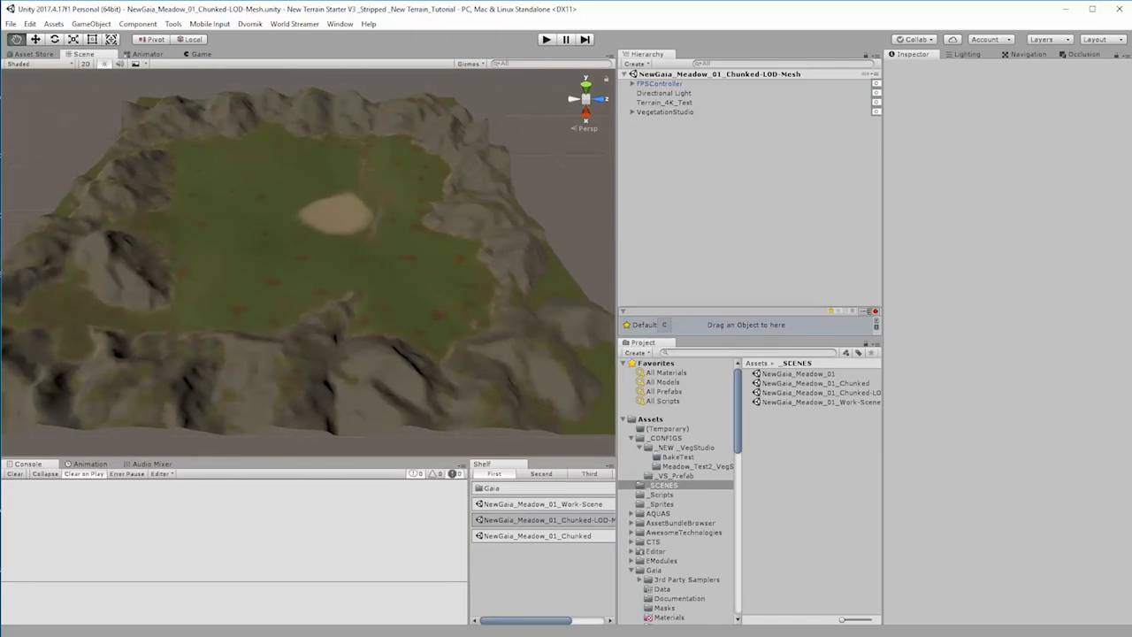
# Step: Open Mesh Materializer docked beside the Inspector, and assign Terrain_4K_Test as its source object
pyautogui.click(655, 102)
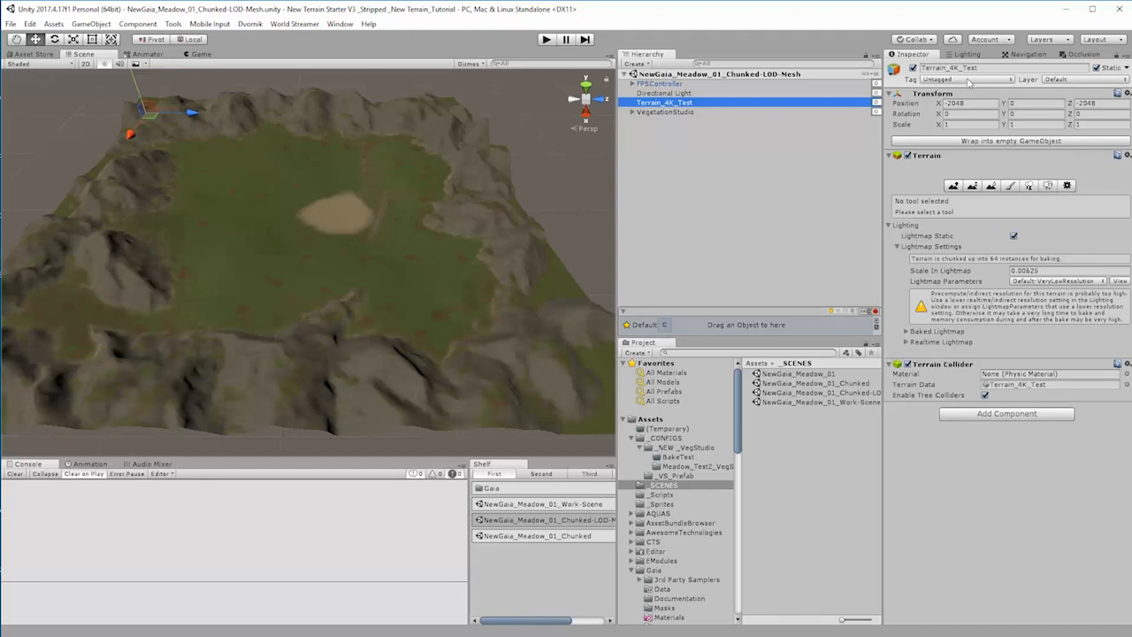
pyautogui.click(340, 24)
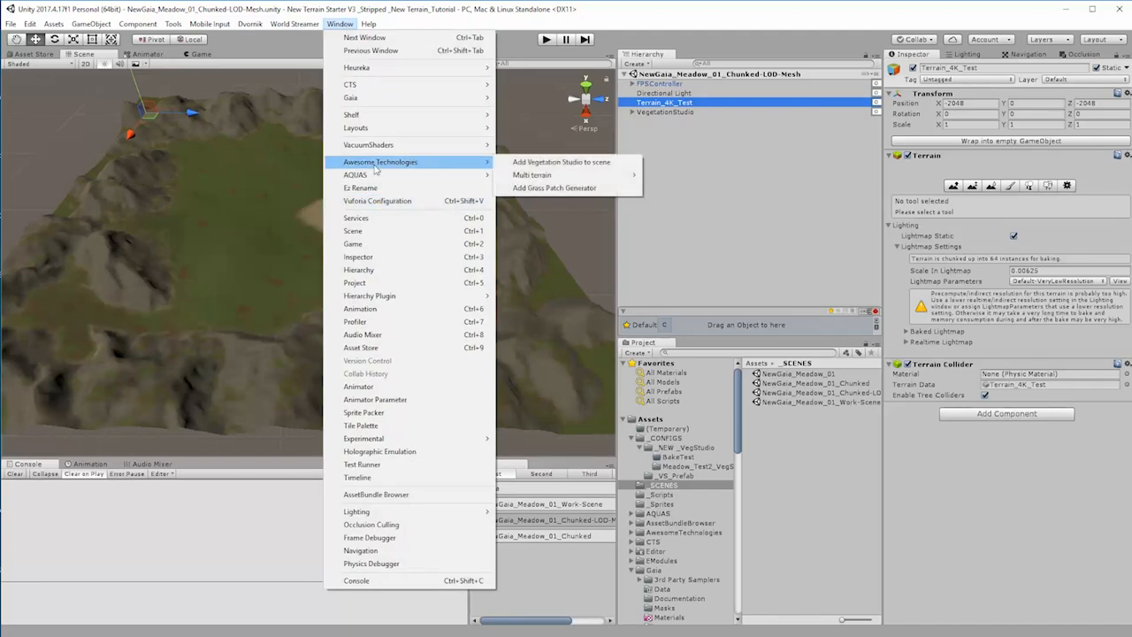
pyautogui.moveTo(403, 145)
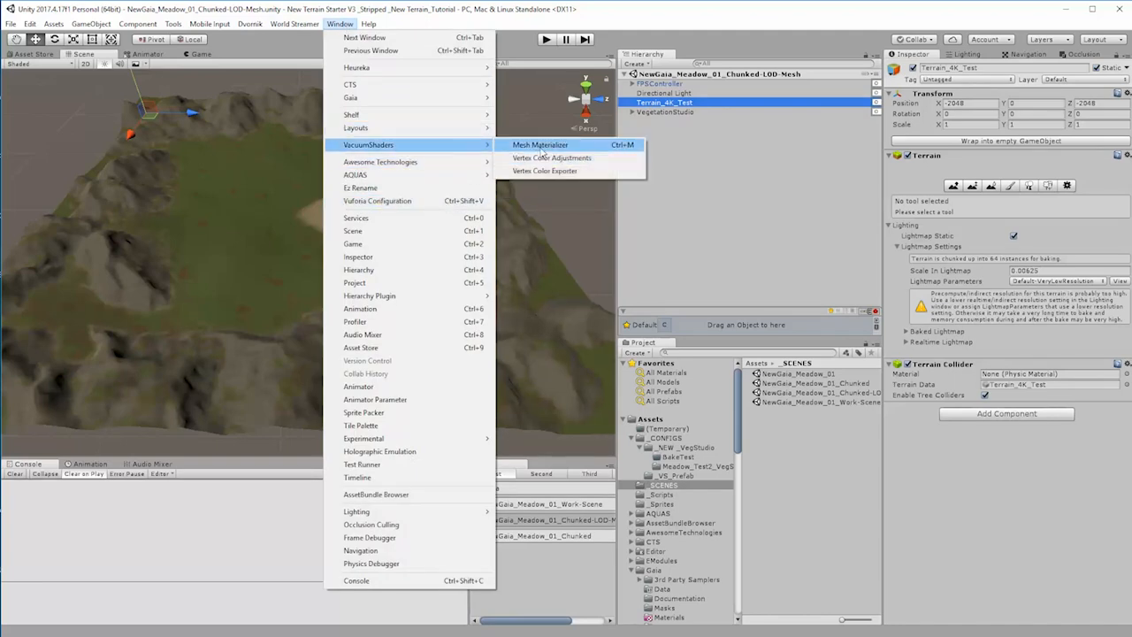
pyautogui.click(540, 145)
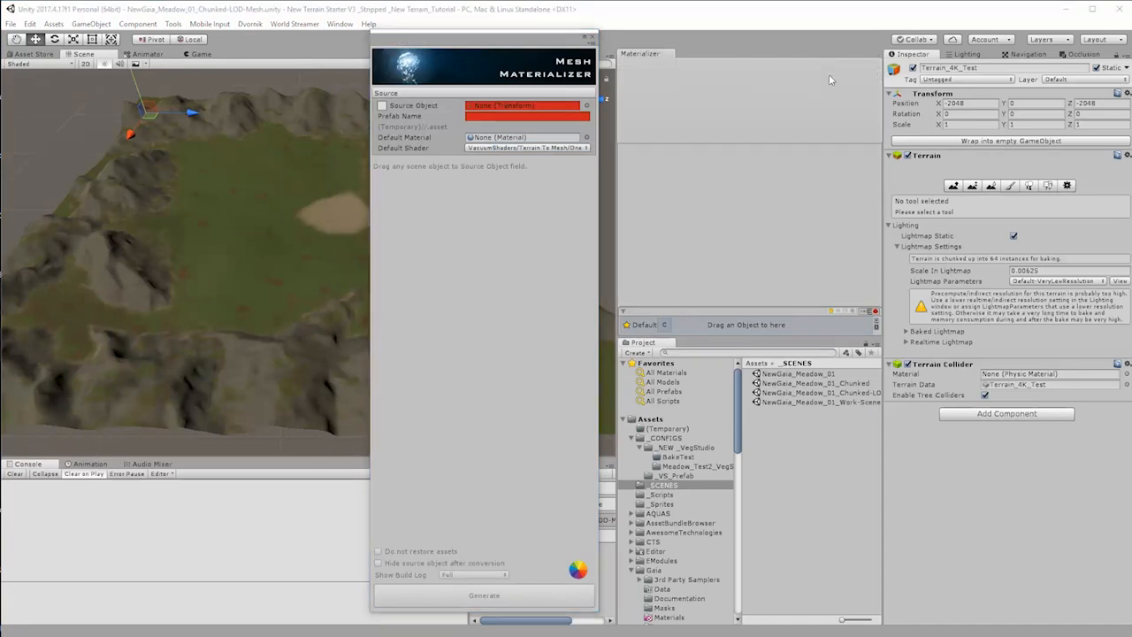
pyautogui.click(956, 54)
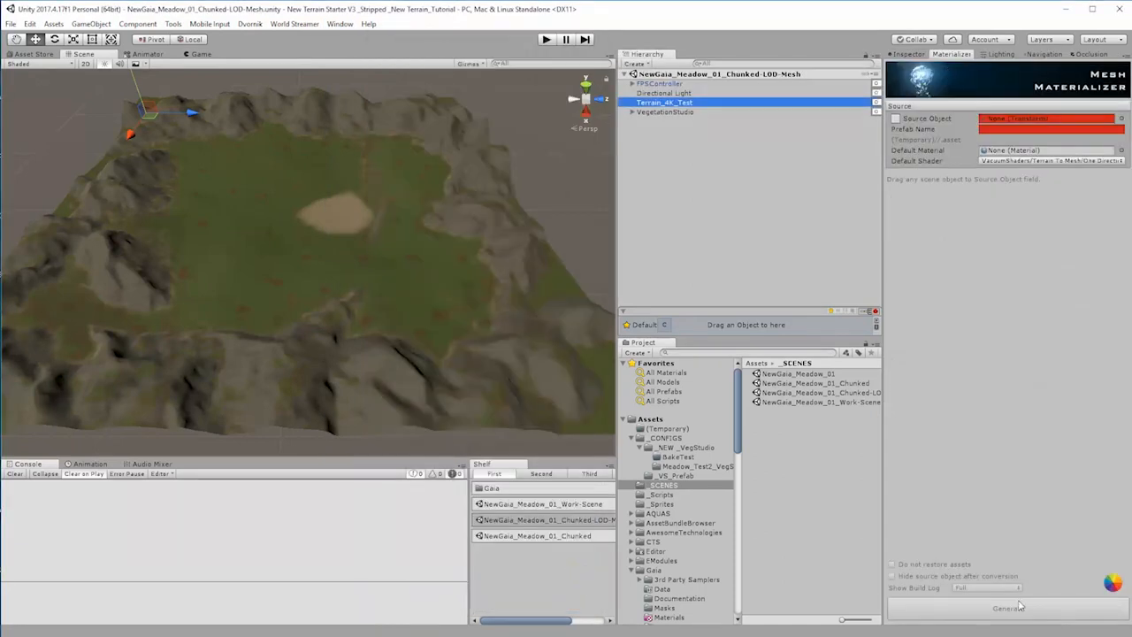
pyautogui.moveTo(682, 103); pyautogui.dragTo(1014, 120)
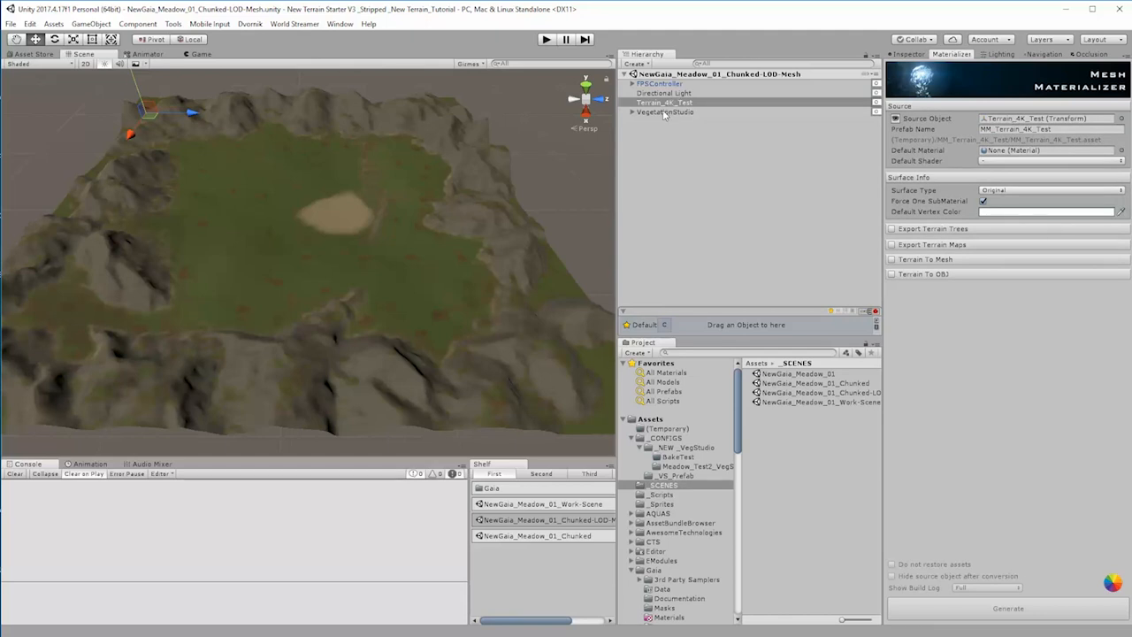
# Step: Name the output prefab Mesh_Terrain_4K_Test and choose a VacuumShaders Terrain To Mesh shader as its default shader
pyautogui.click(993, 130)
pyautogui.moveTo(991, 131); pyautogui.dragTo(992, 130)
pyautogui.write('Mesh')
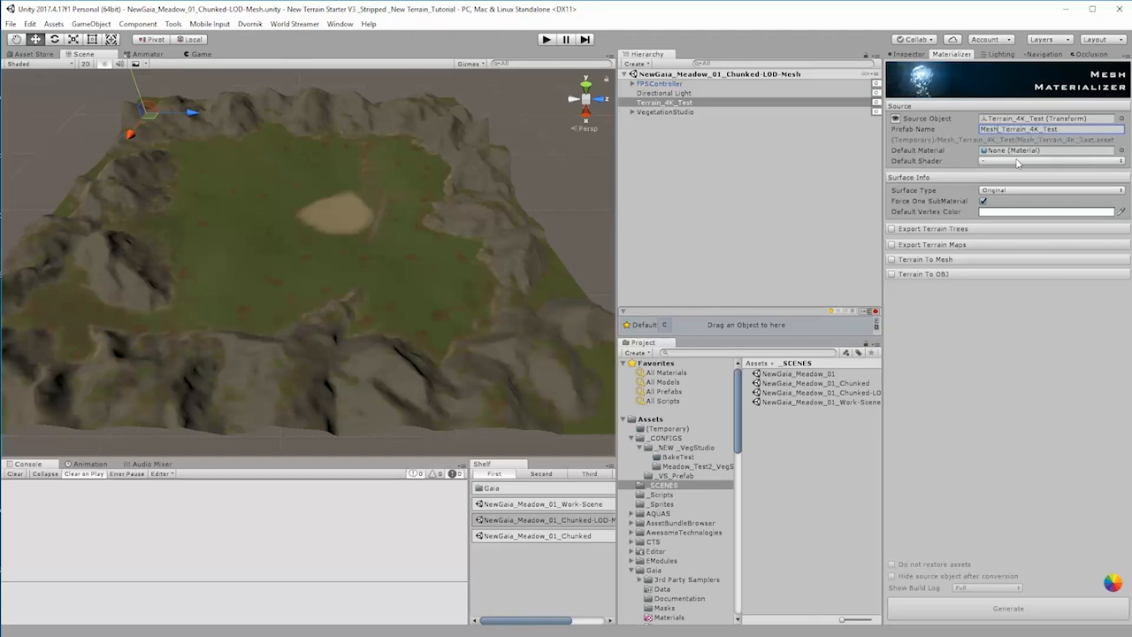
pyautogui.click(991, 161)
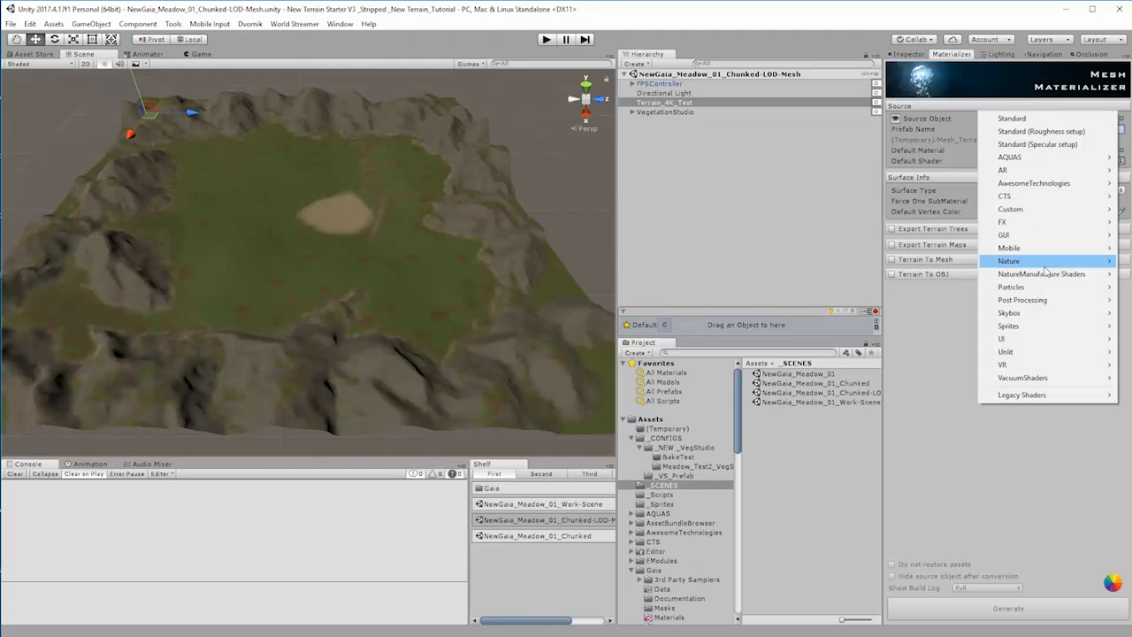
pyautogui.moveTo(1036, 394)
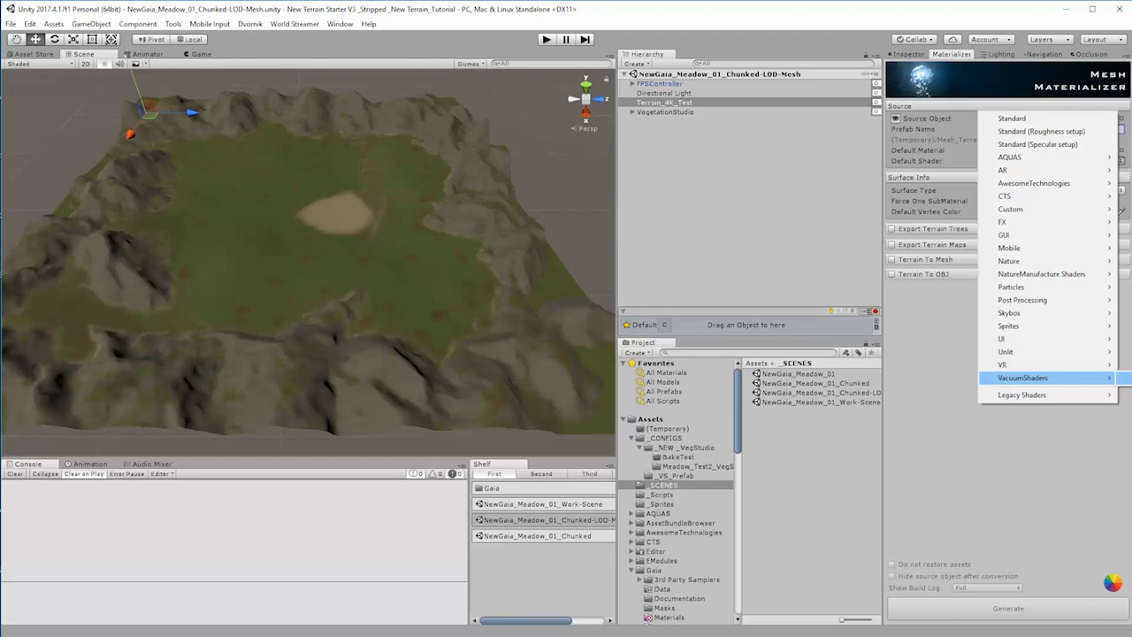
pyautogui.click(1130, 378)
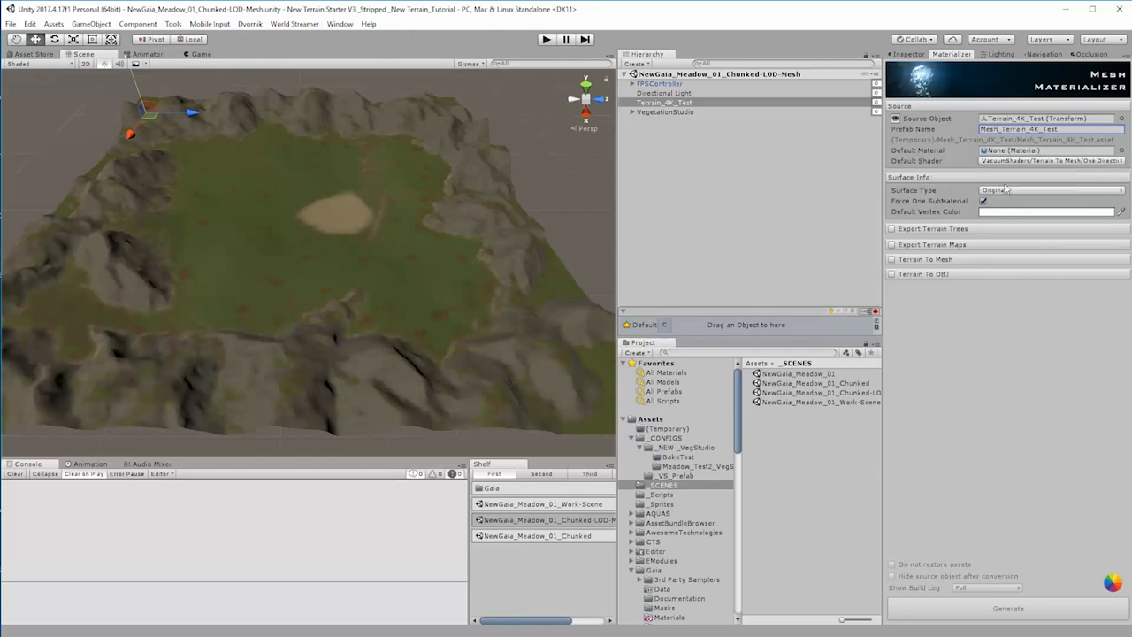
# Step: Enable terrain map export with a PNG splatmap, 4K PNG basemap and Remap heightmap, including creation of a T2M material
pyautogui.click(892, 229)
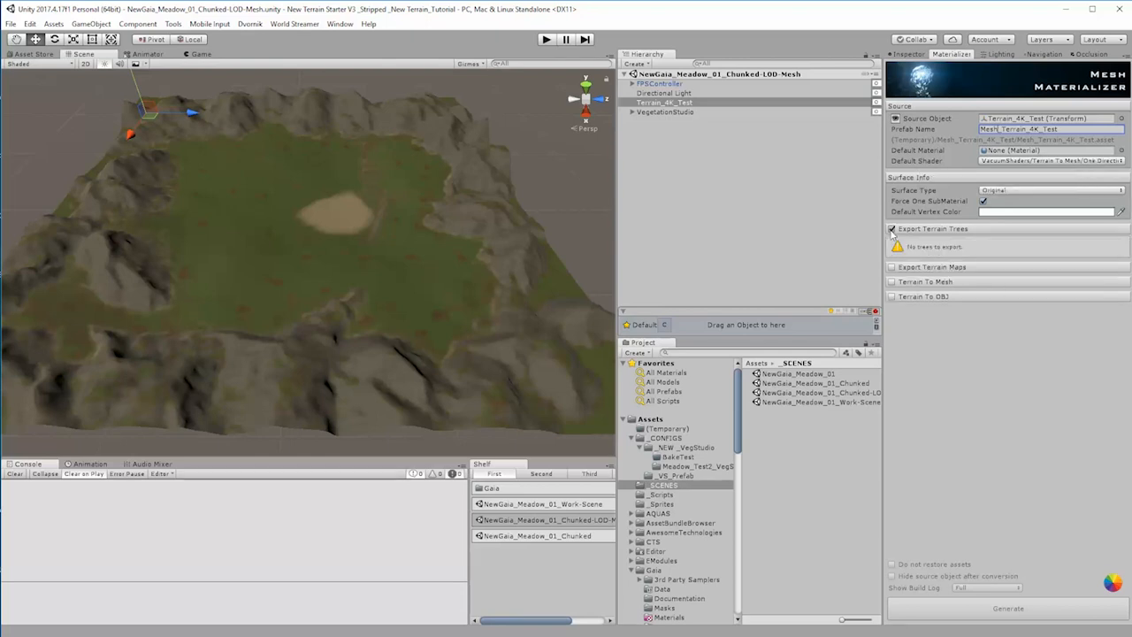
pyautogui.click(893, 229)
pyautogui.click(892, 244)
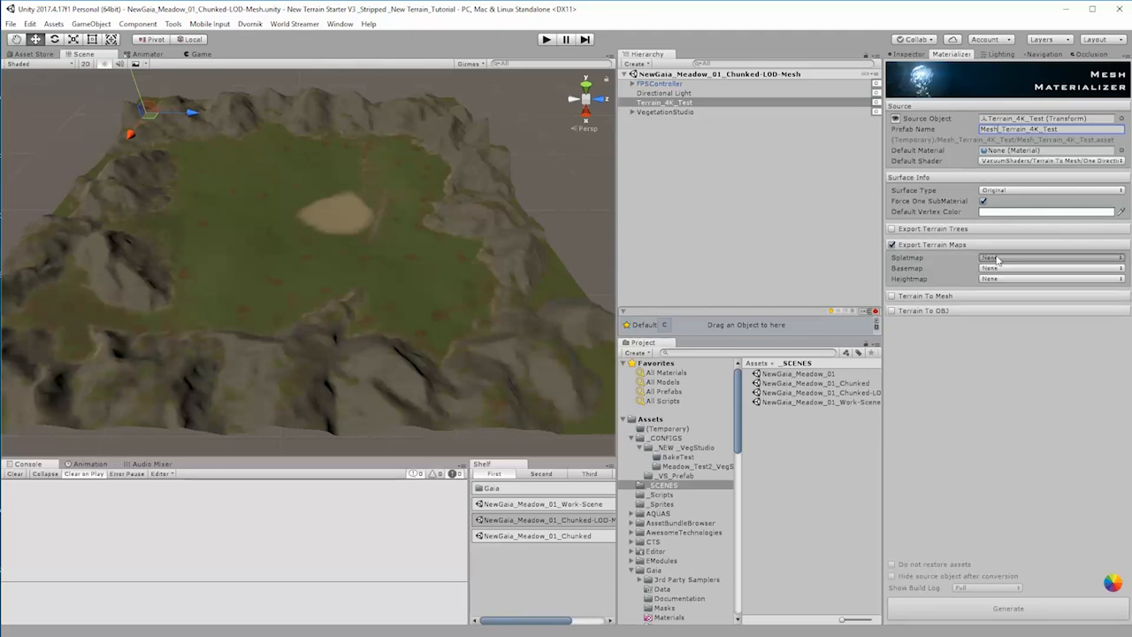
pyautogui.click(991, 258)
pyautogui.click(1013, 277)
pyautogui.click(1016, 269)
pyautogui.click(1017, 287)
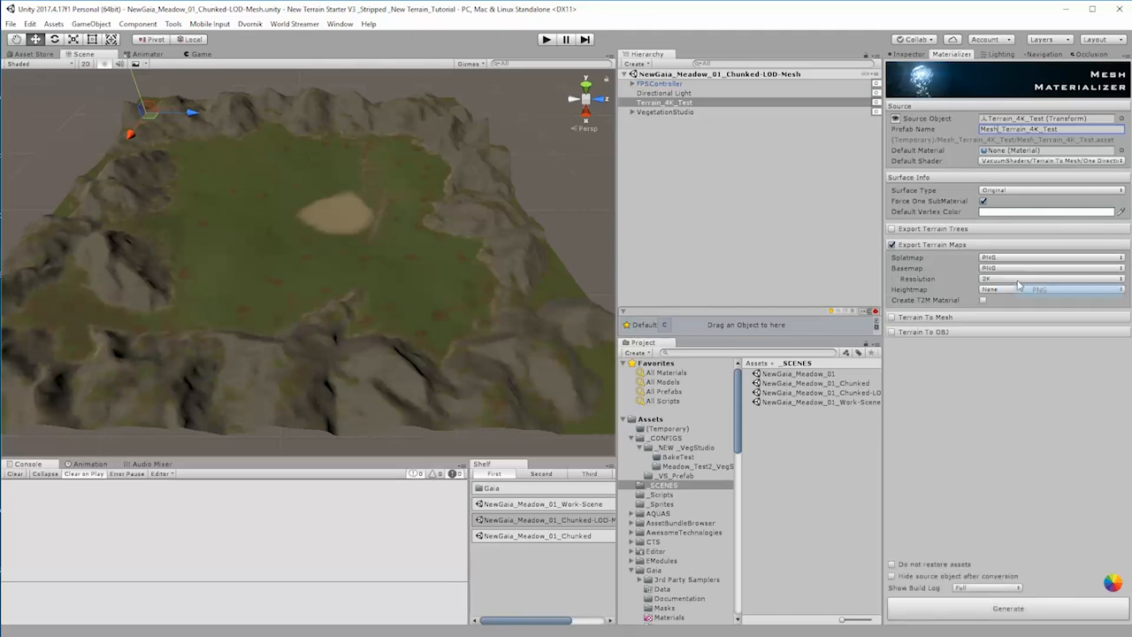
pyautogui.click(1017, 281)
pyautogui.click(1015, 316)
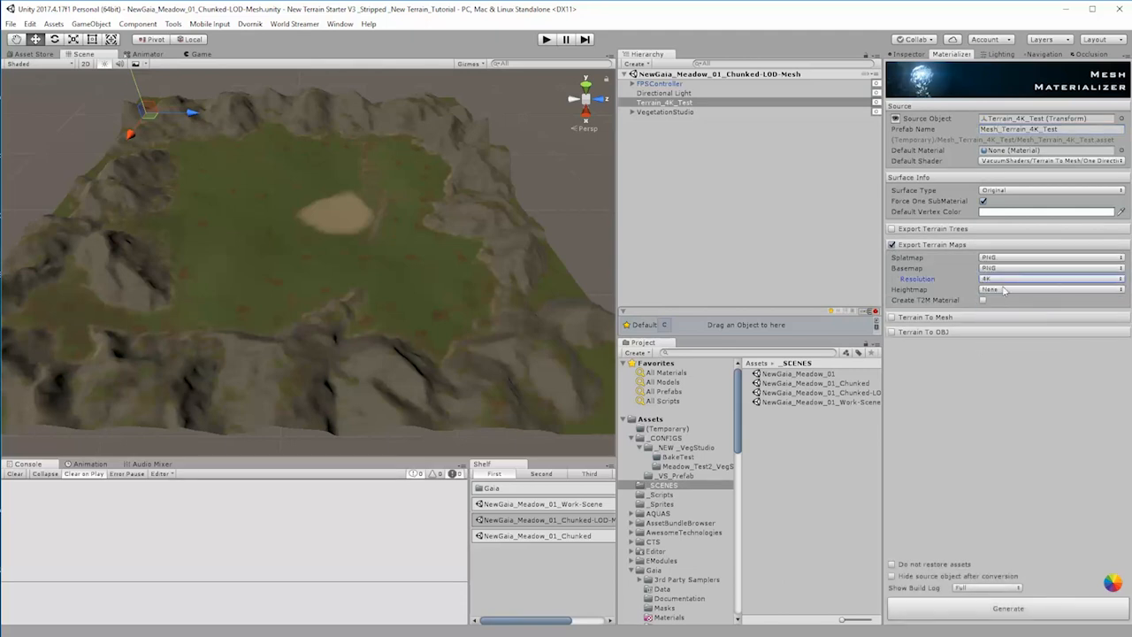
pyautogui.click(1003, 290)
pyautogui.click(1011, 328)
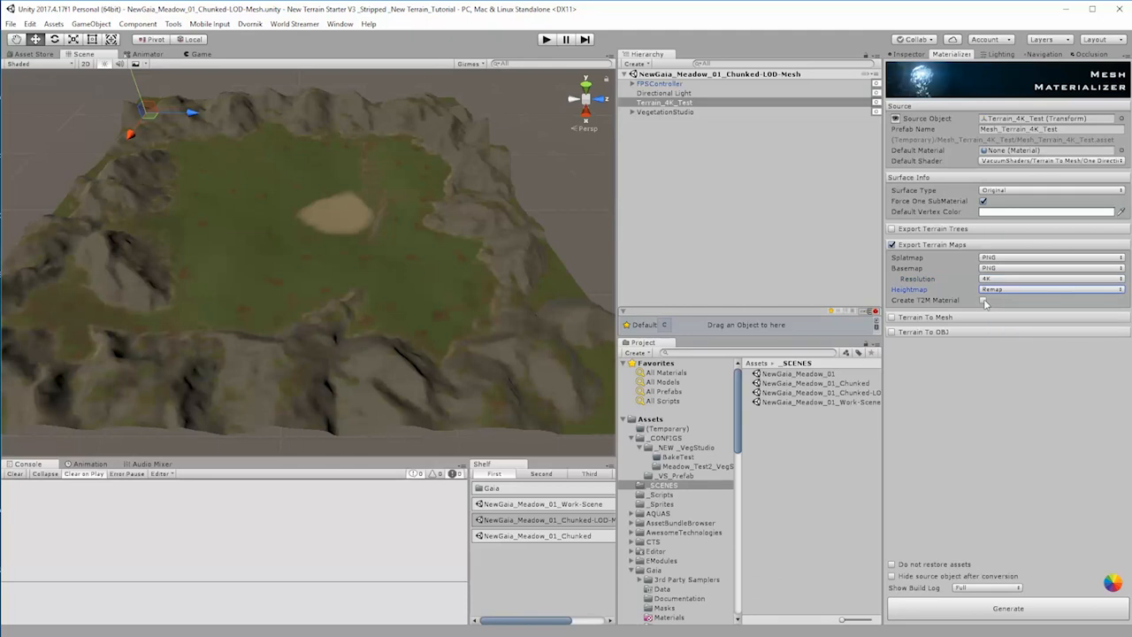
pyautogui.click(984, 300)
# Step: Enable Terrain To Mesh and set the chunk count to 64 horizontally and 64 vertically
pyautogui.click(893, 317)
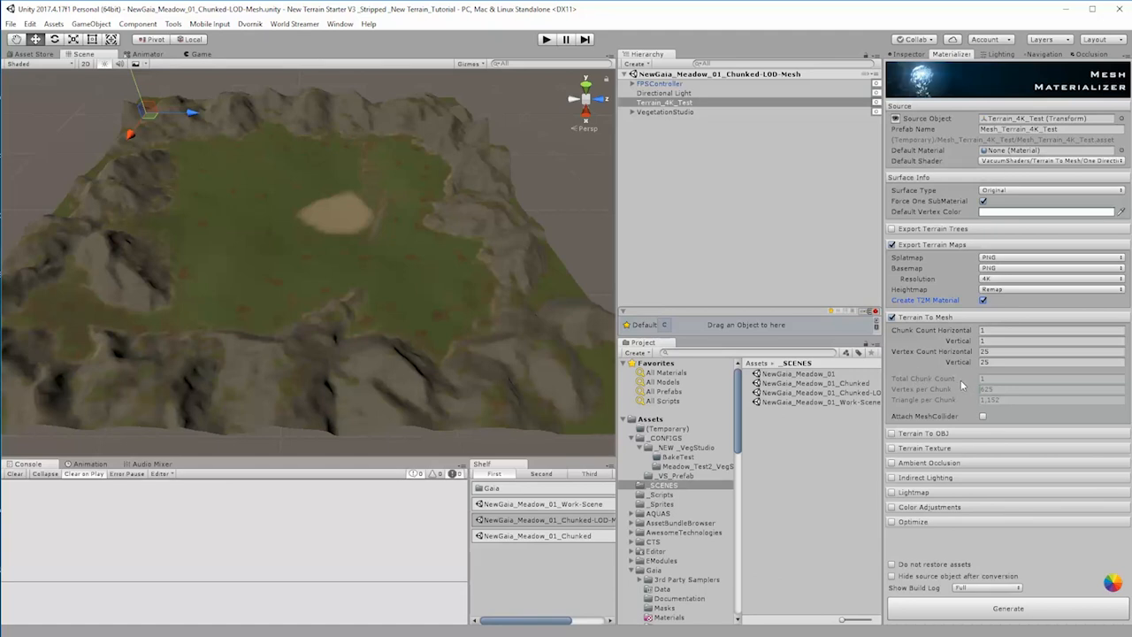
pyautogui.click(996, 329)
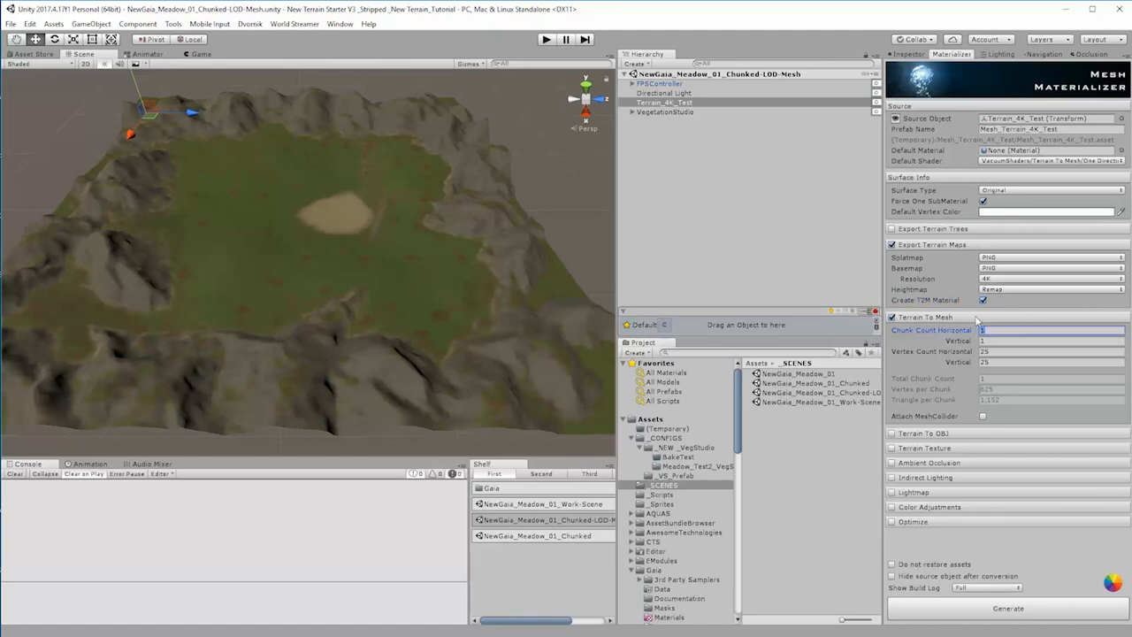
pyautogui.write('64')
pyautogui.click(997, 340)
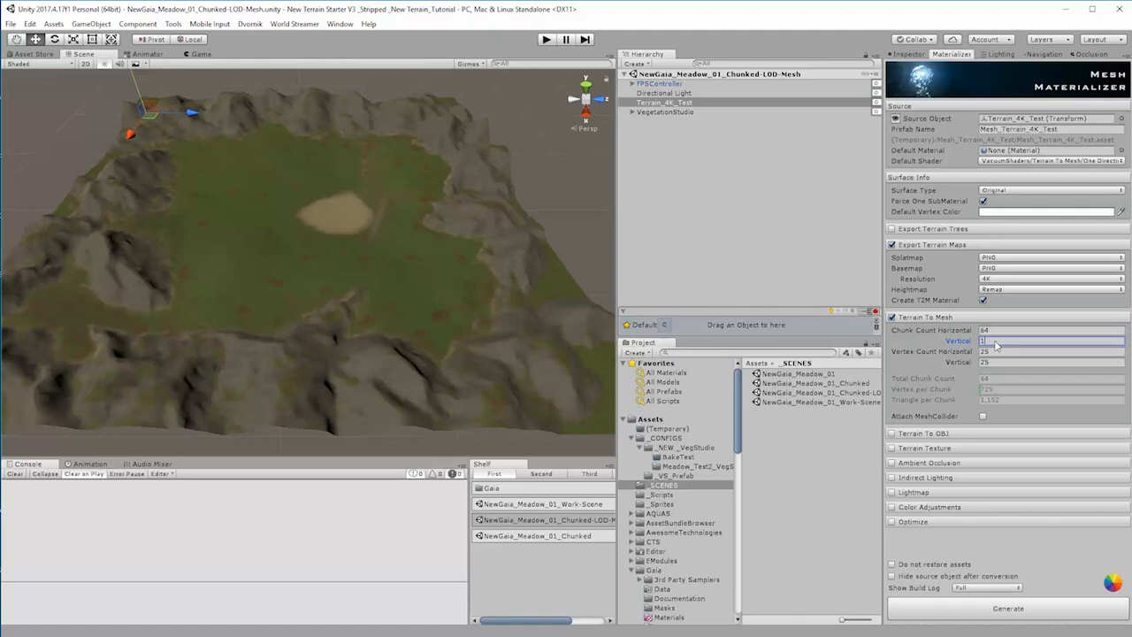
pyautogui.write('64')
# Step: Change the chunk count to 32 horizontally and 32 vertically
pyautogui.click(994, 330)
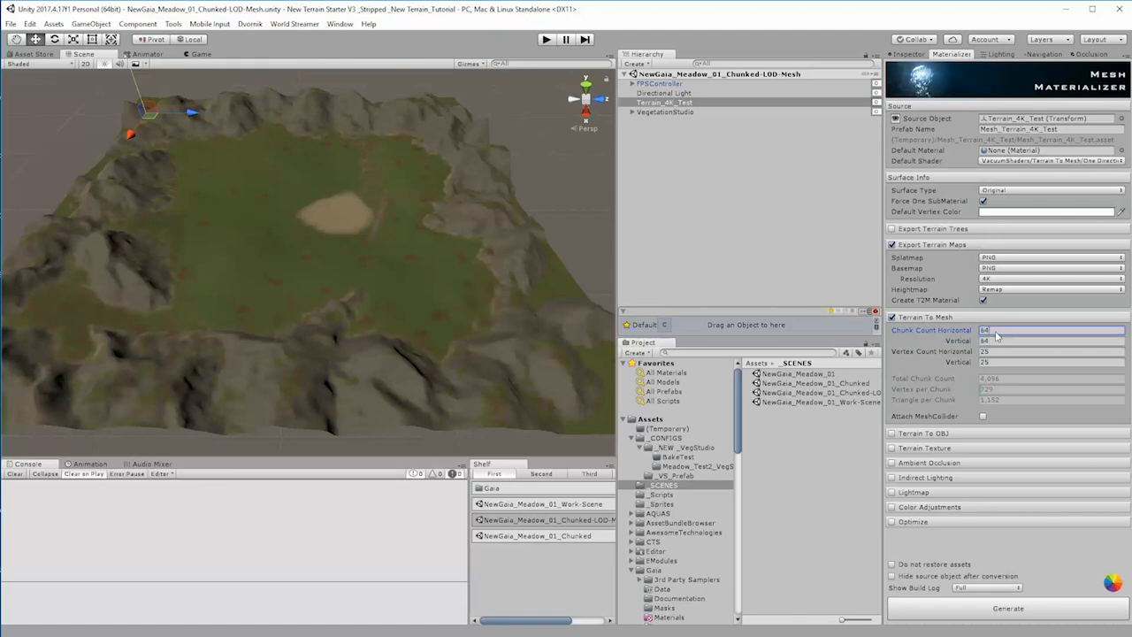
pyautogui.write('32')
pyautogui.click(982, 340)
pyautogui.write('32')
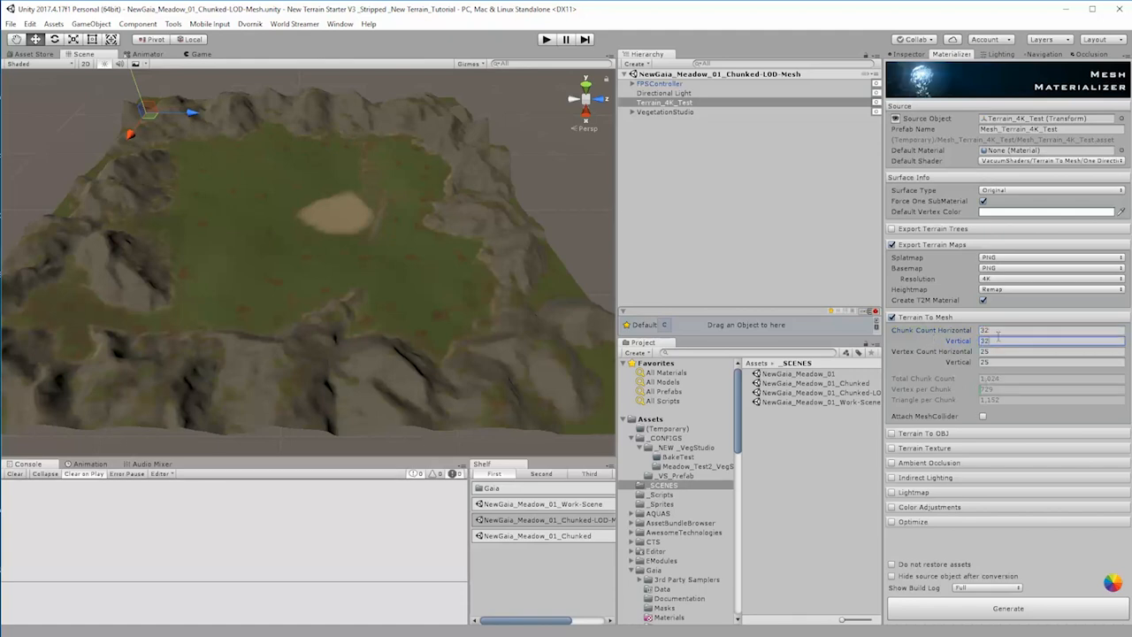
# Step: Set the chunk count to 16 horizontally and 16 vertically
pyautogui.click(995, 330)
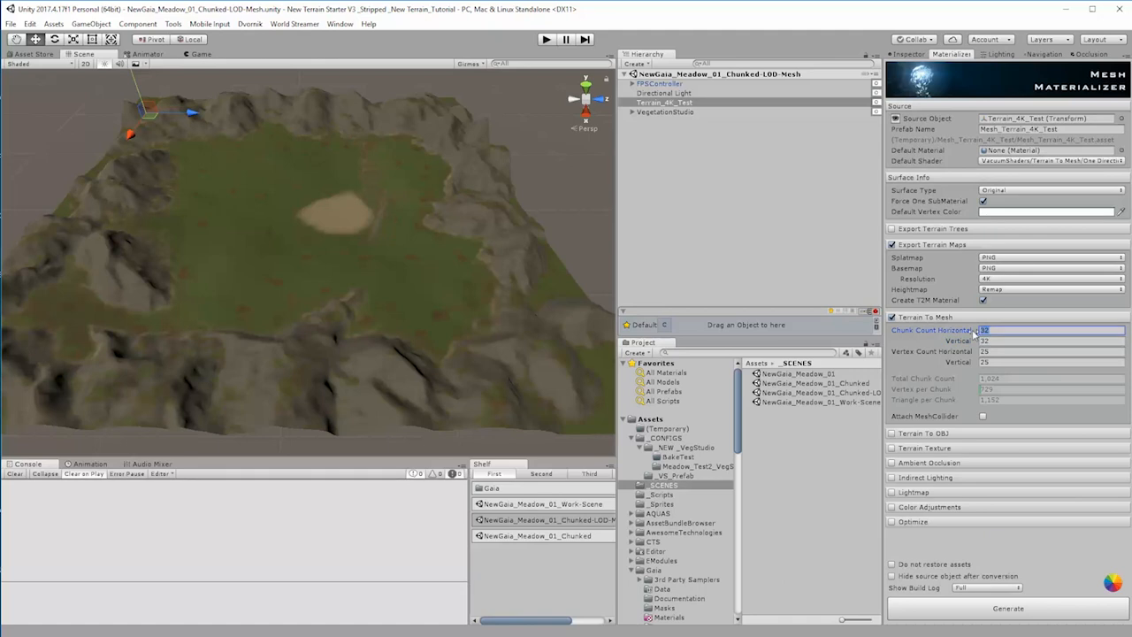
pyautogui.write('16')
pyautogui.click(1000, 340)
pyautogui.write('16')
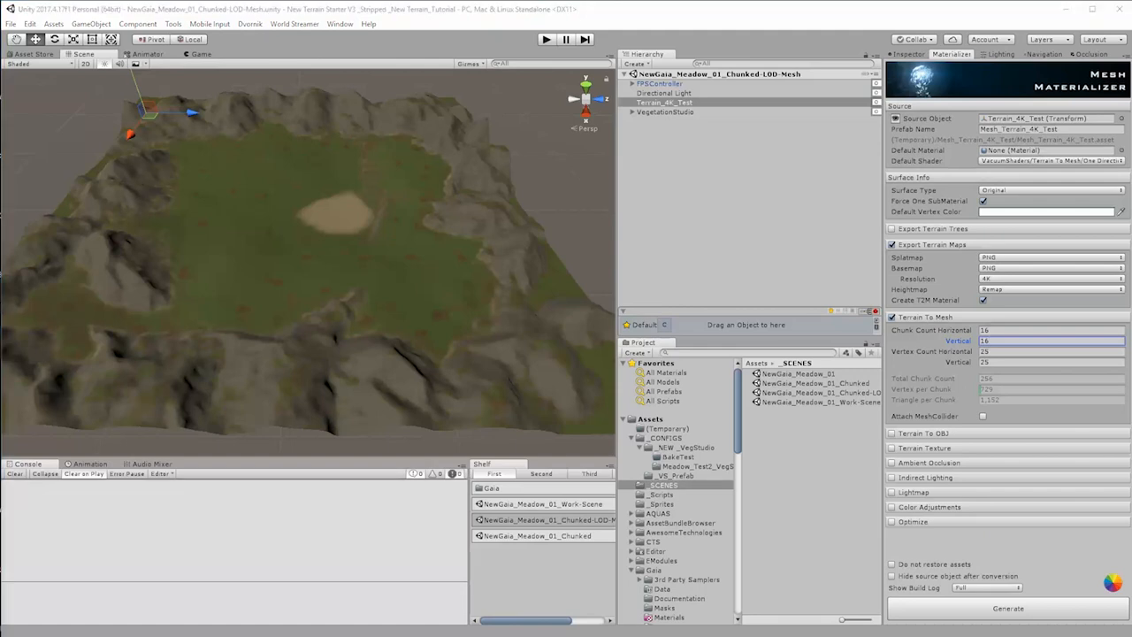
# Step: In File Explorer, select all split Terrain_4K_Test chunk files in the Assets folder to check their count, and return to Unity
pyautogui.moveTo(2, 256); pyautogui.dragTo(244, 215)
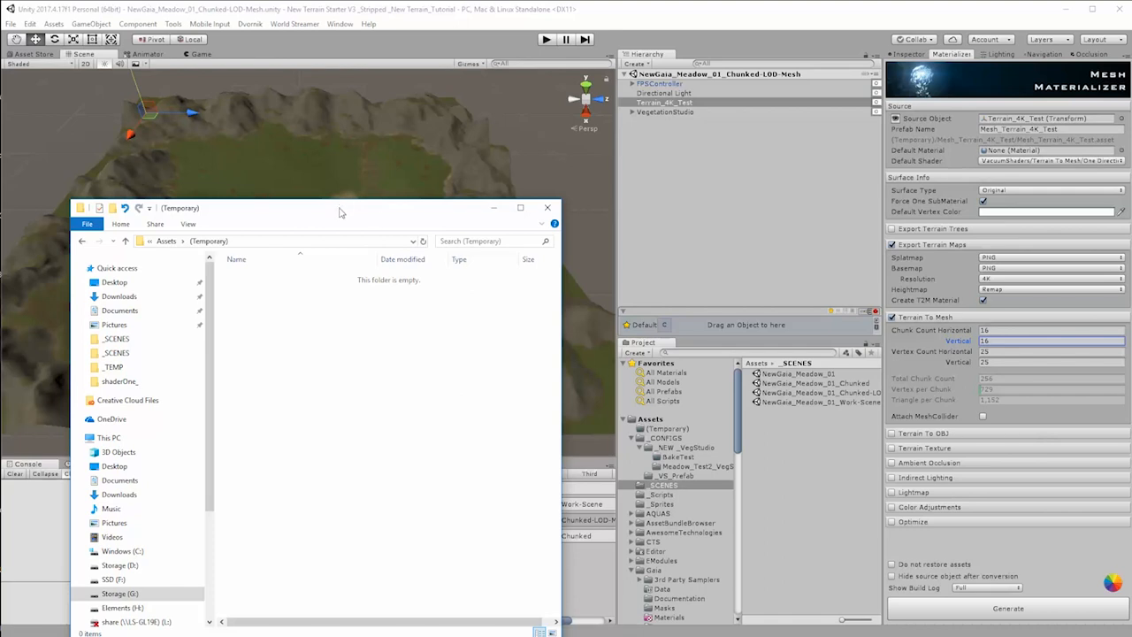
pyautogui.moveTo(340, 208); pyautogui.dragTo(361, 173)
pyautogui.click(187, 206)
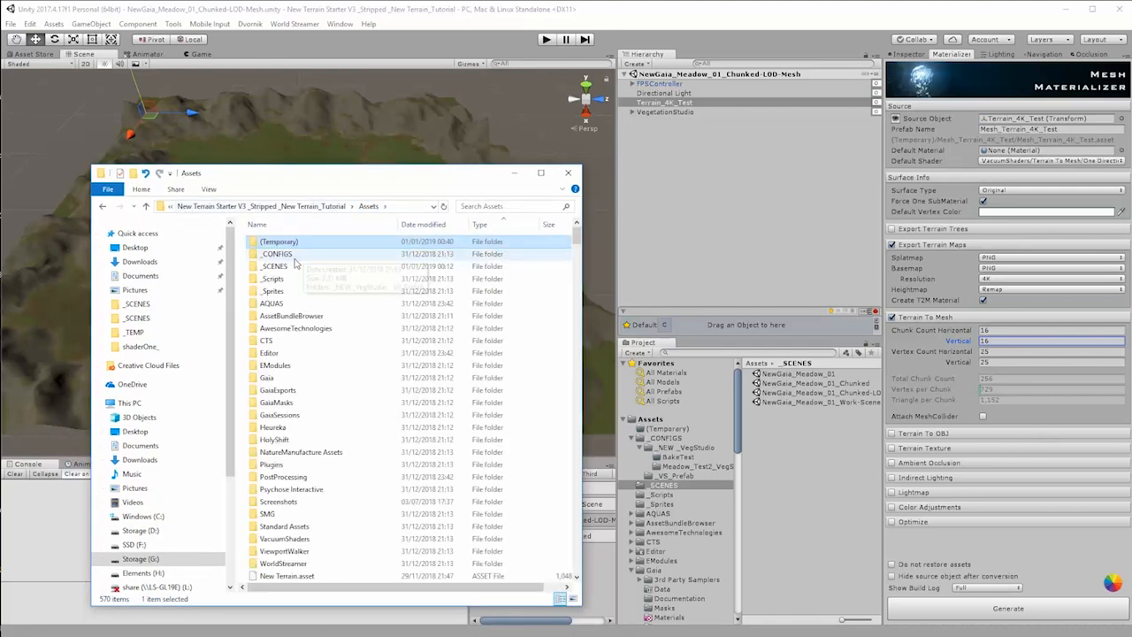
pyautogui.scroll(-5, 300, 359)
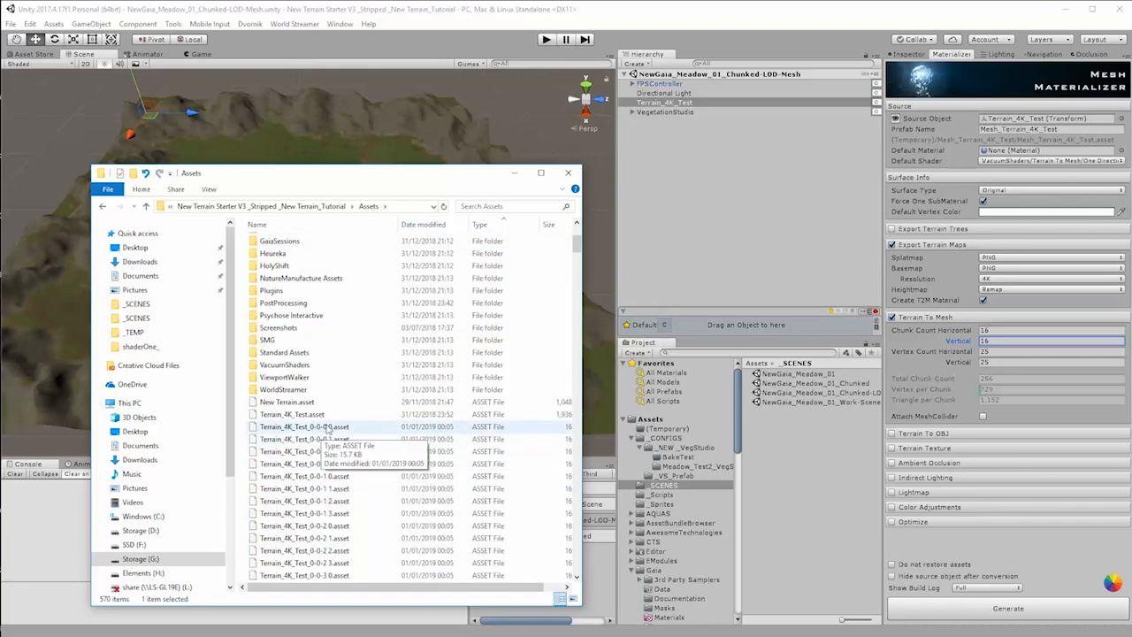
pyautogui.click(328, 429)
pyautogui.scroll(-4, 336, 433)
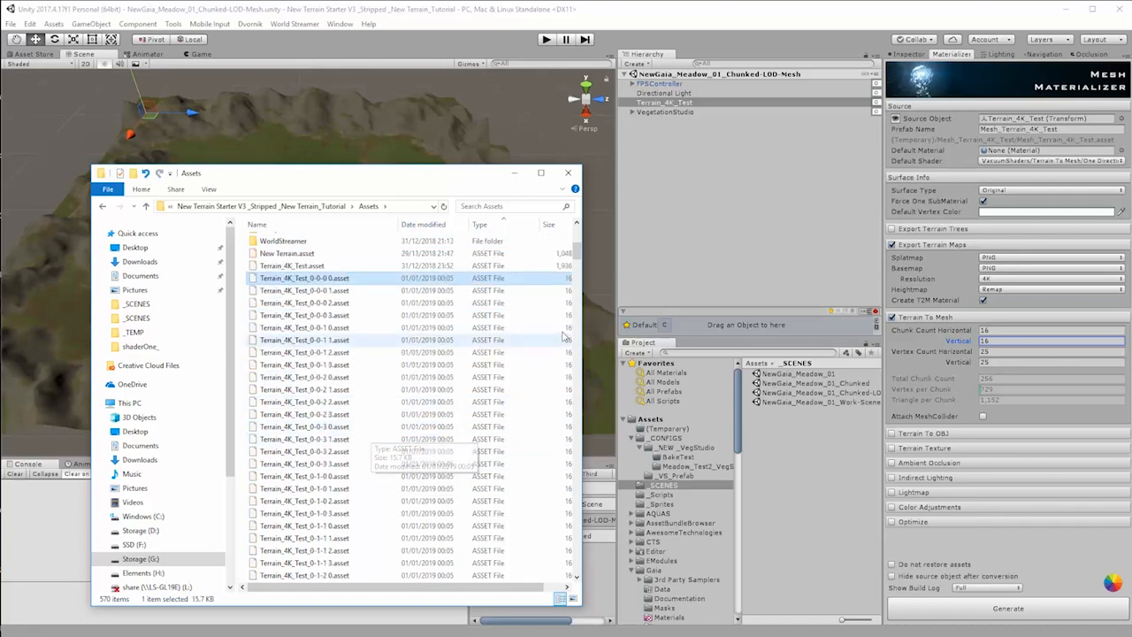
pyautogui.moveTo(574, 253); pyautogui.dragTo(582, 413)
pyautogui.keyDown('shift'); pyautogui.click(416, 483); pyautogui.keyUp('shift')
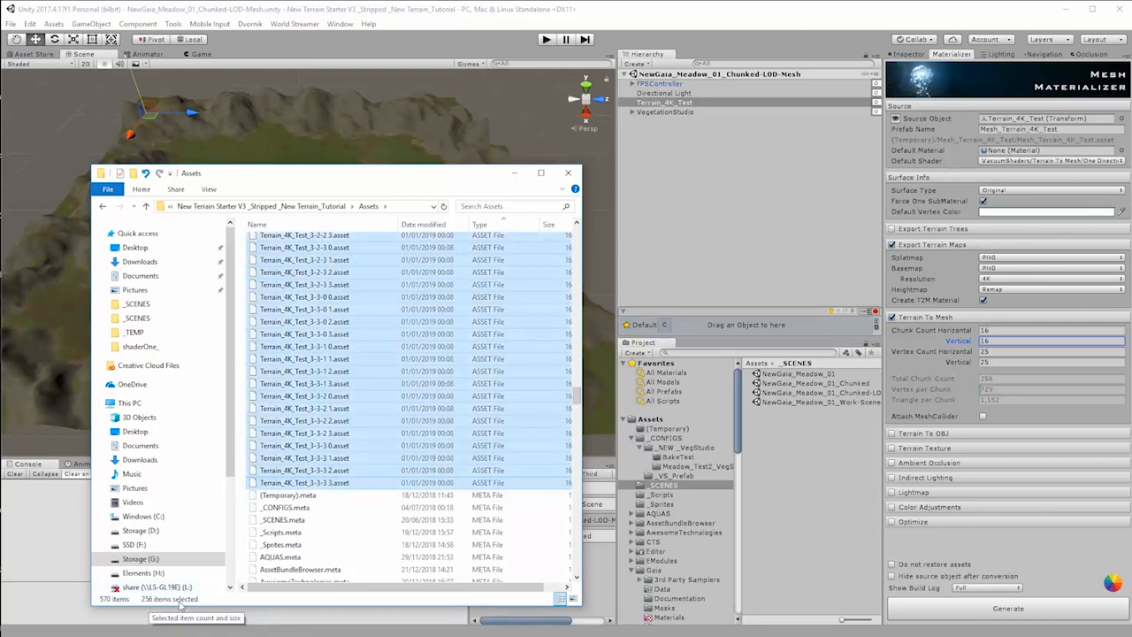
pyautogui.click(569, 174)
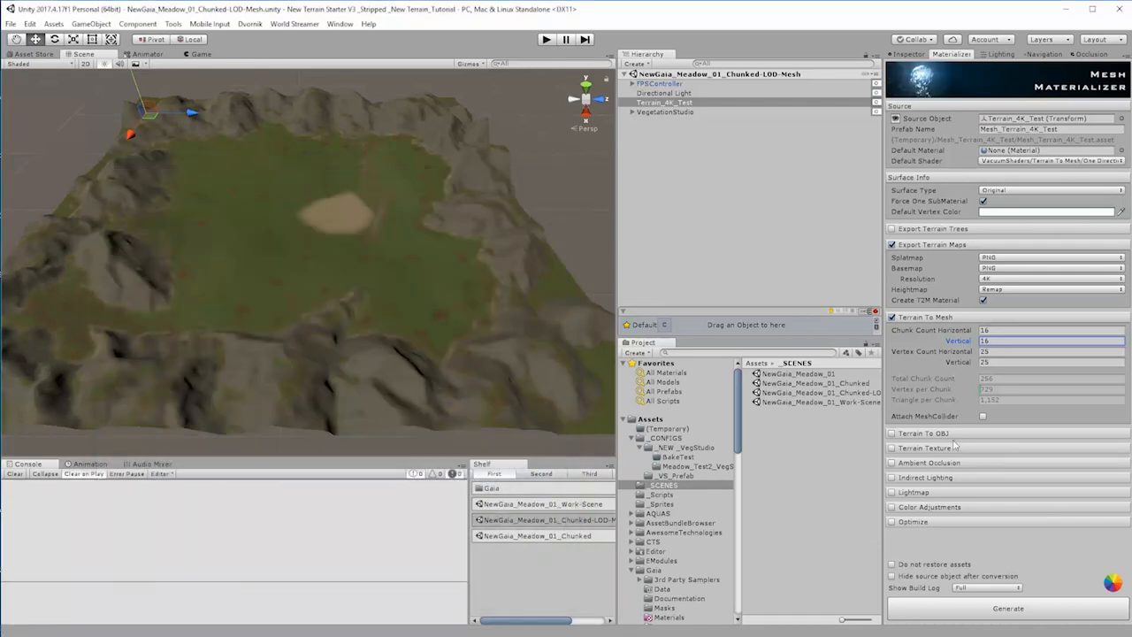
# Step: Set the vertex count per chunk to 50 horizontally and 50 vertically
pyautogui.click(987, 352)
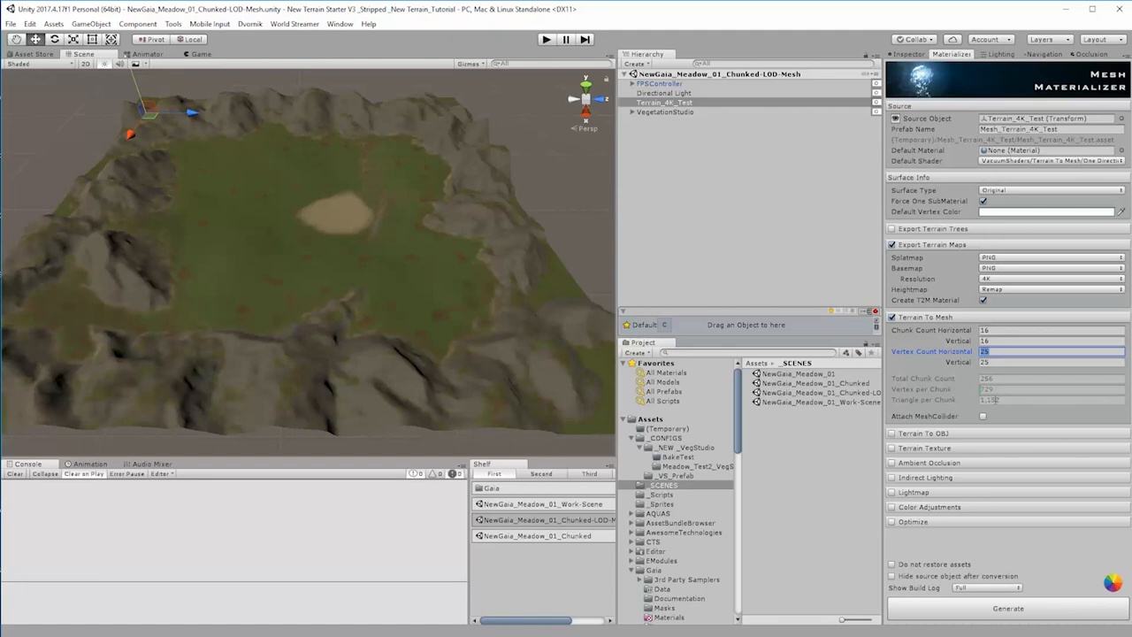
pyautogui.write('50')
pyautogui.press('Tab')
pyautogui.write('50')
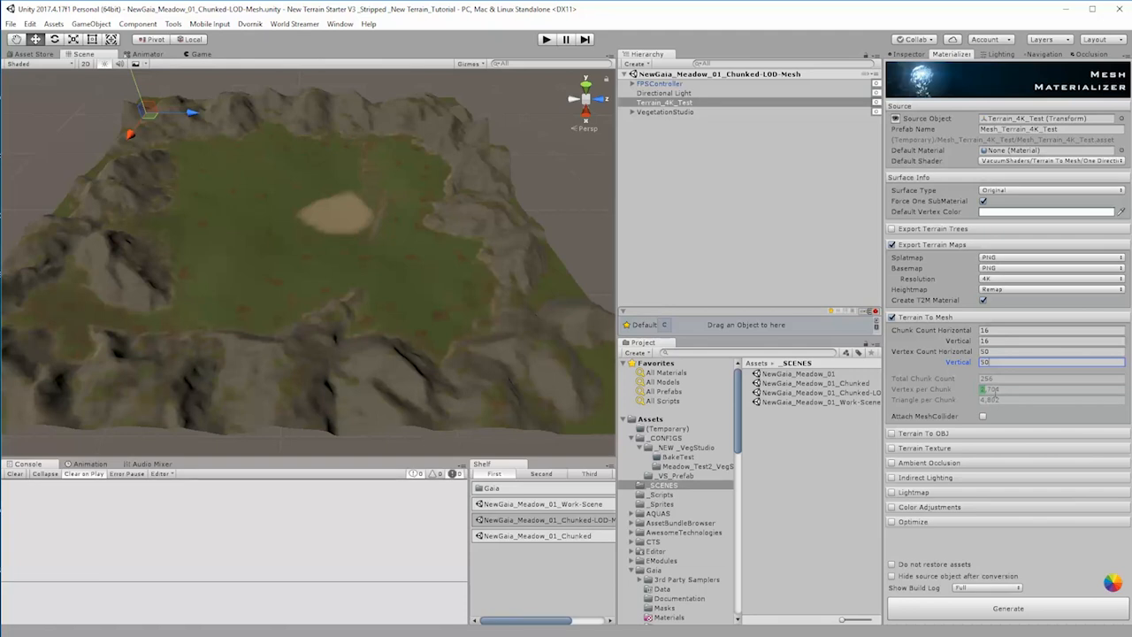
# Step: Enable optimization with Medium mesh compression and GPU Optimize, and generate the chunked terrain meshes
pyautogui.click(892, 522)
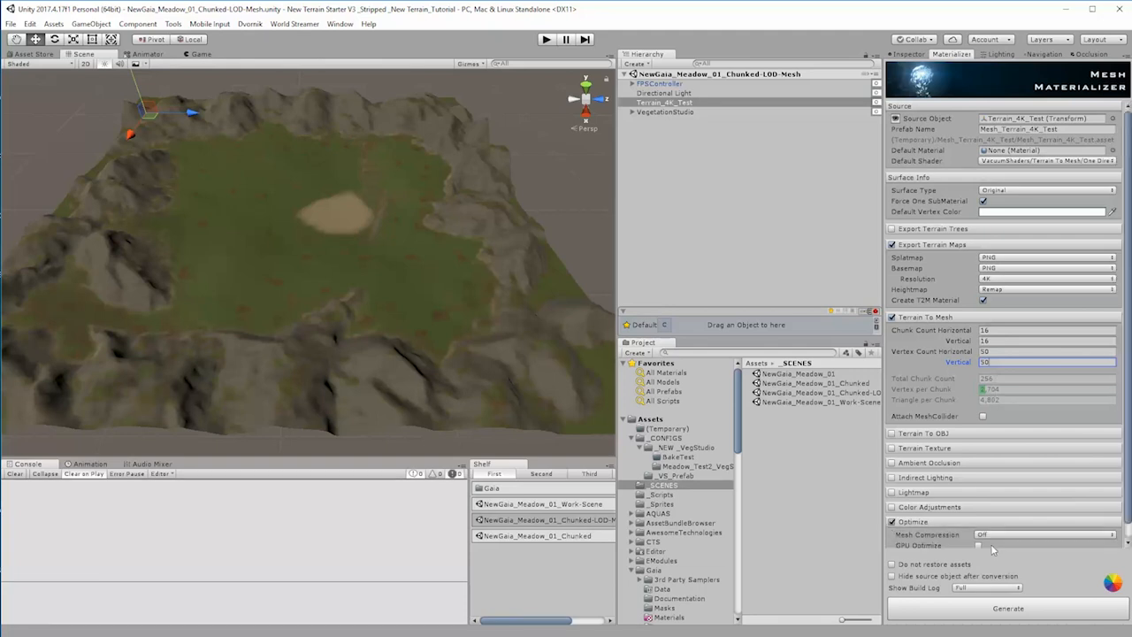
pyautogui.click(1000, 536)
pyautogui.click(1007, 573)
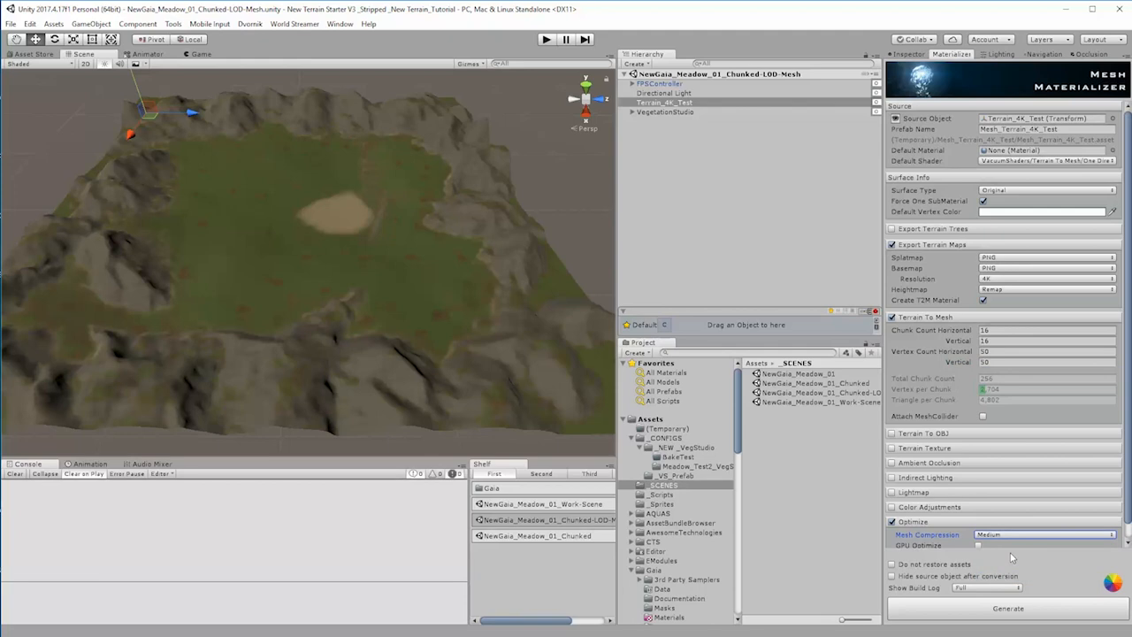
pyautogui.click(979, 545)
pyautogui.moveTo(1128, 523); pyautogui.dragTo(1128, 543)
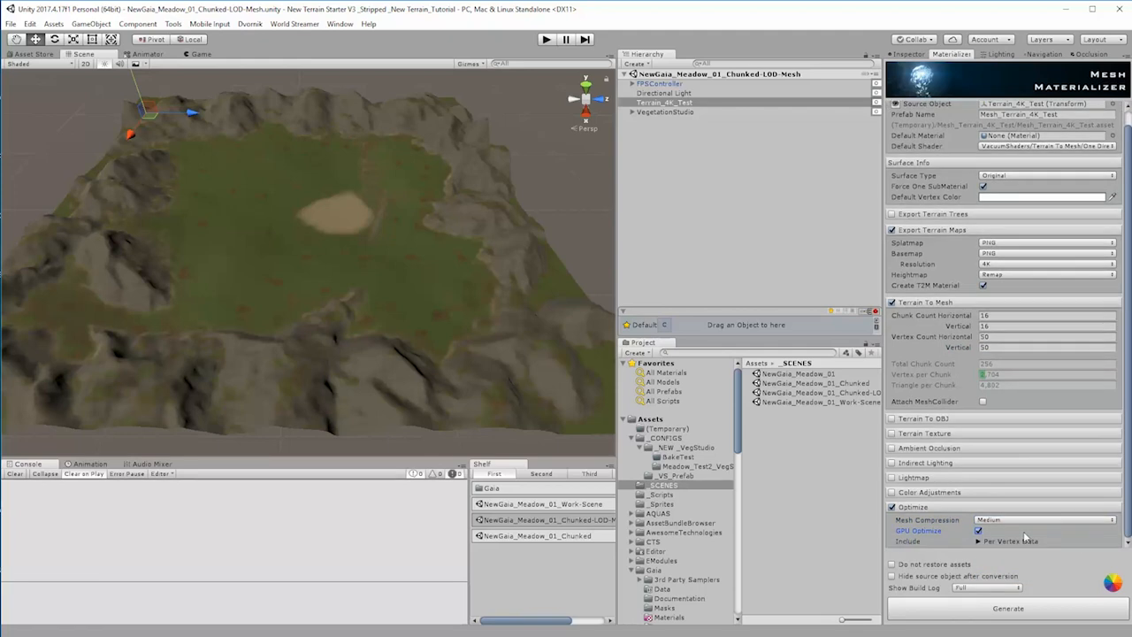
pyautogui.scroll(1, 971, 379)
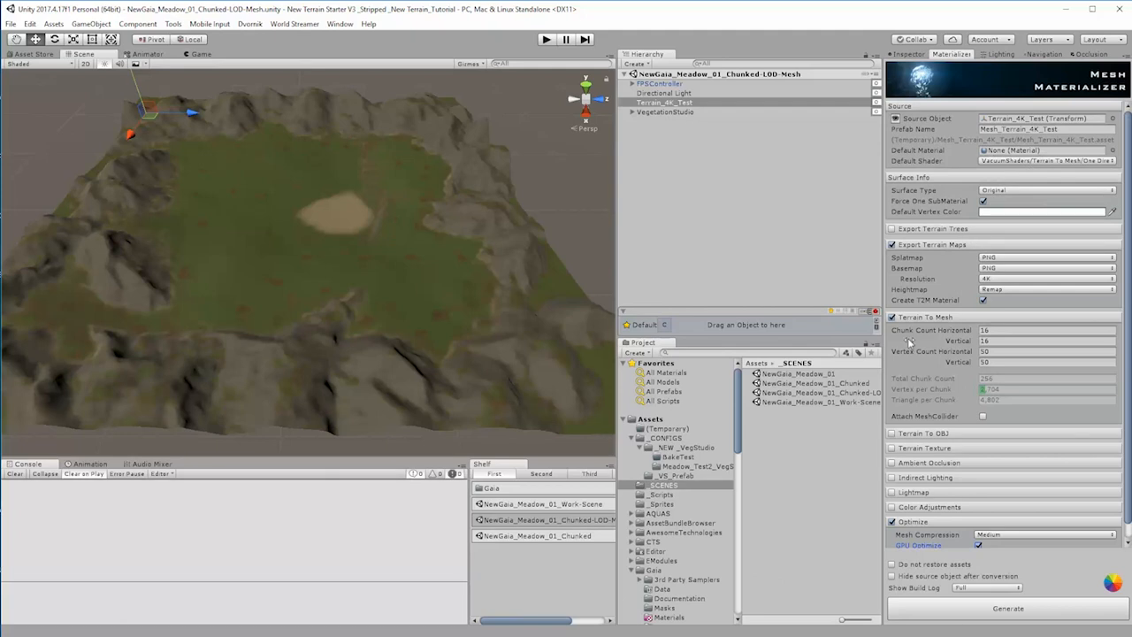
pyautogui.click(998, 612)
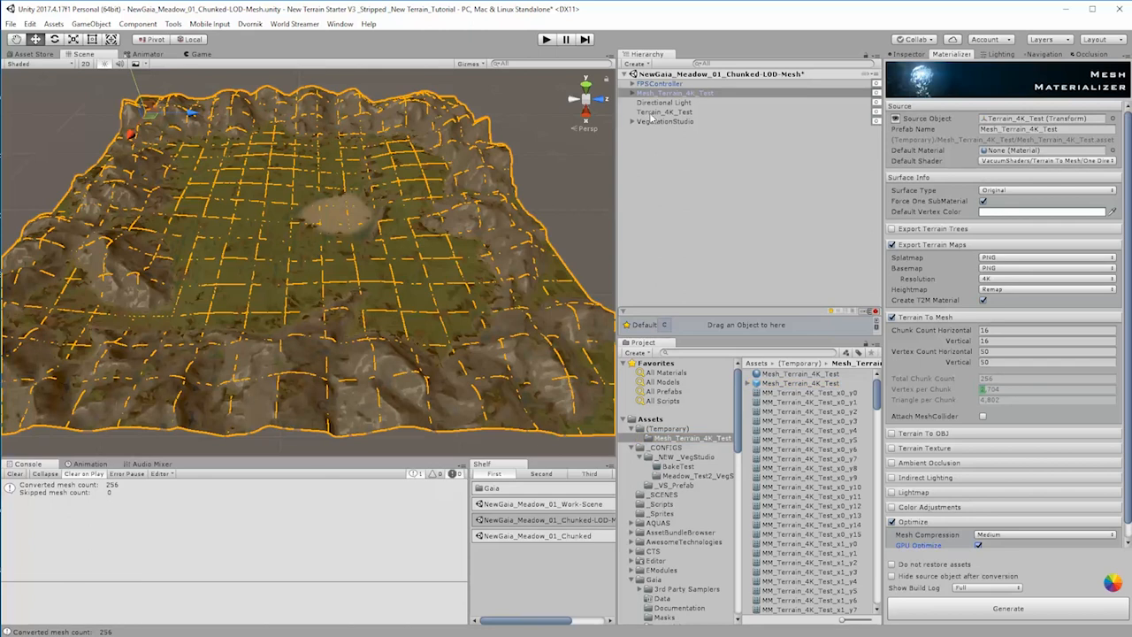
# Step: Examine the generated mesh terrain up close, selecting and framing a single chunk to see how it overlaps the original terrain
pyautogui.keyDown('alt'); pyautogui.moveTo(385, 312); pyautogui.dragTo(371, 351); pyautogui.keyUp('alt')
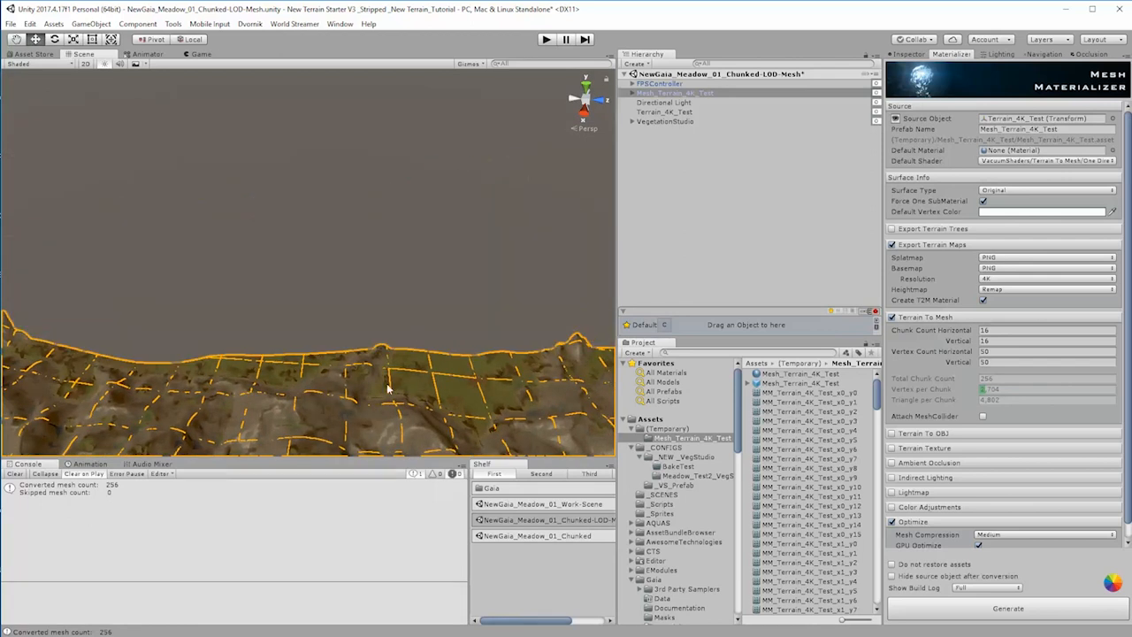
pyautogui.keyDown('alt'); pyautogui.moveTo(386, 389); pyautogui.dragTo(370, 437); pyautogui.keyUp('alt')
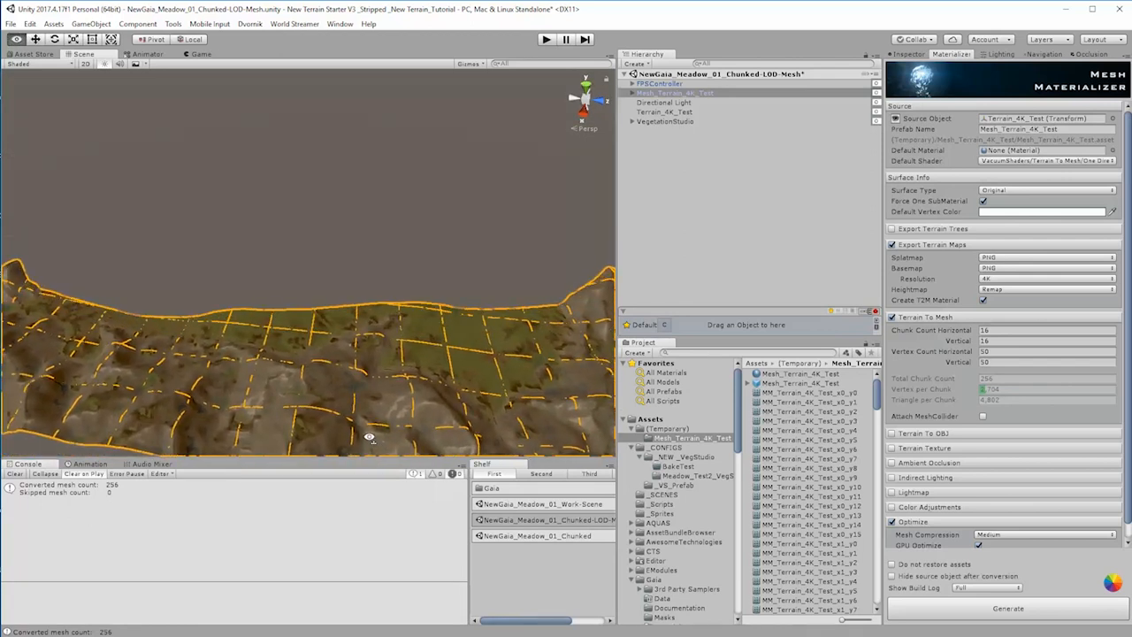
pyautogui.click(385, 332)
pyautogui.press('f')
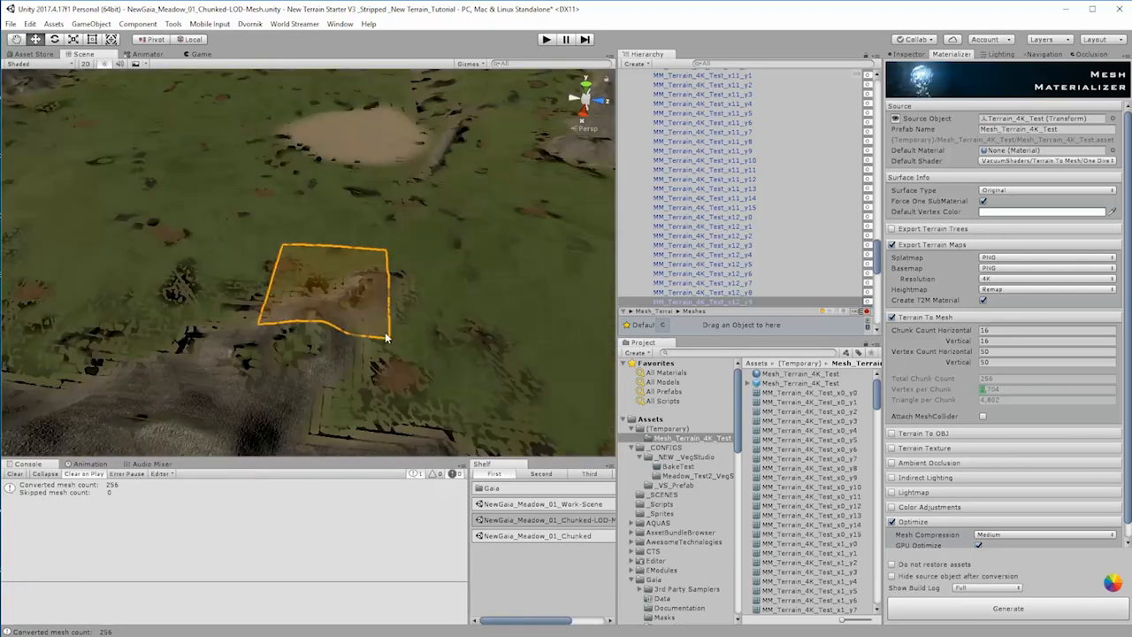
pyautogui.keyDown('alt'); pyautogui.moveTo(385, 332); pyautogui.dragTo(4, 213); pyautogui.keyUp('alt')
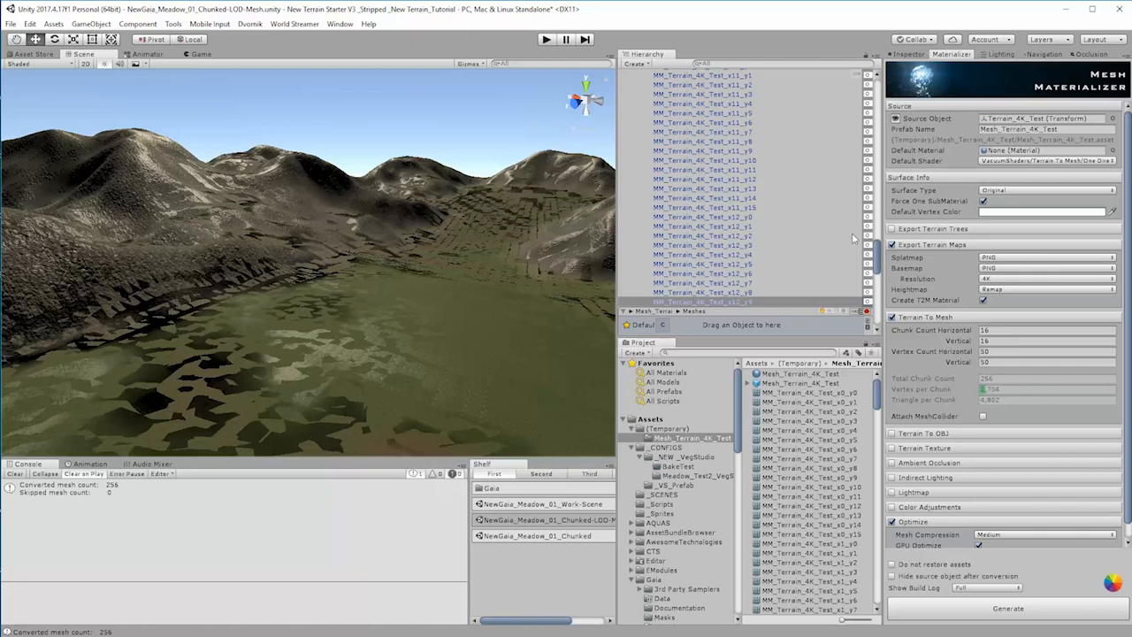
# Step: Inspect the components of the first mesh chunk, MM_Terrain_4K_Test_x0_y0, under Mesh_Terrain_4K_Test
pyautogui.moveTo(879, 265); pyautogui.dragTo(882, 85)
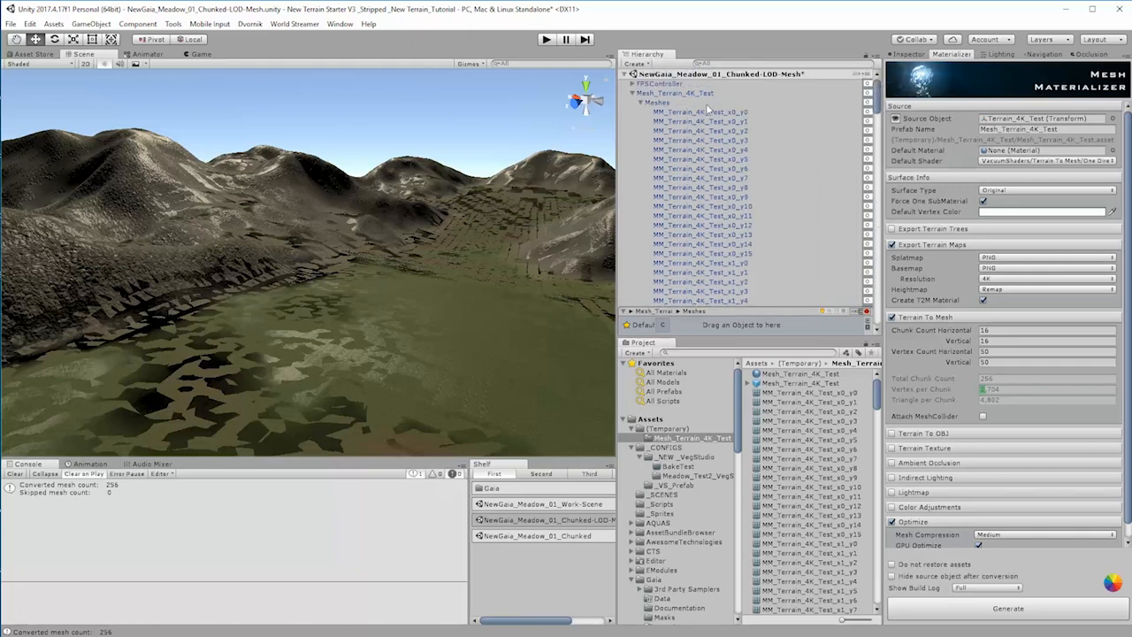
pyautogui.click(706, 113)
pyautogui.click(912, 55)
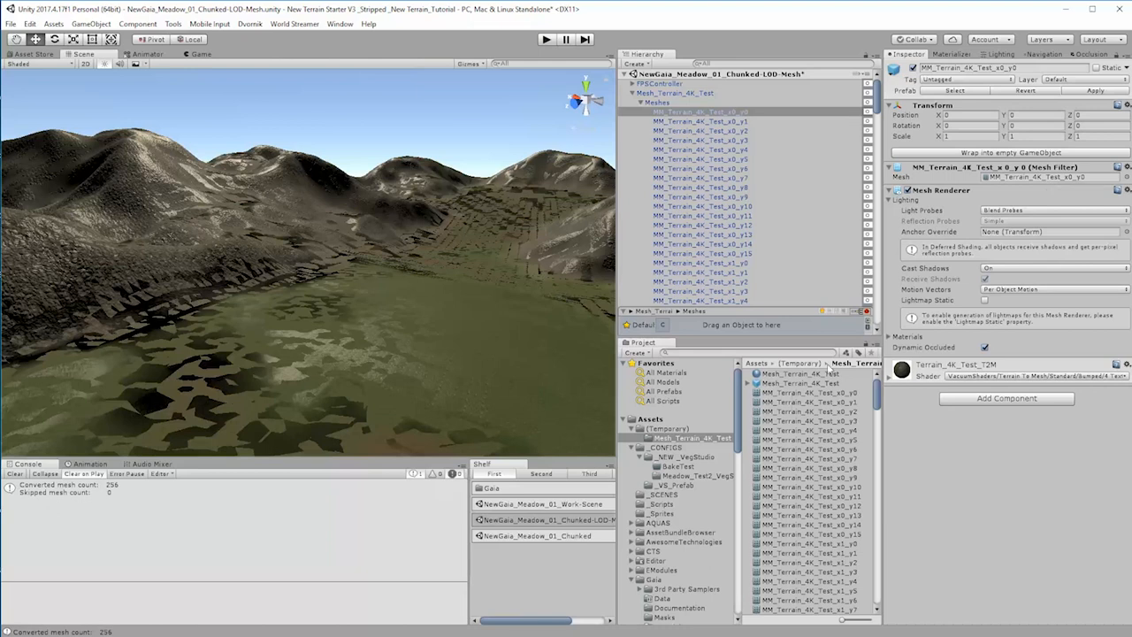
# Step: Review the generated assets in the Mesh_Terrain_4K_Test folder, including the Mesh_Terrain_4K_Test and Terrain_4K_Test_T2M materials
pyautogui.click(795, 375)
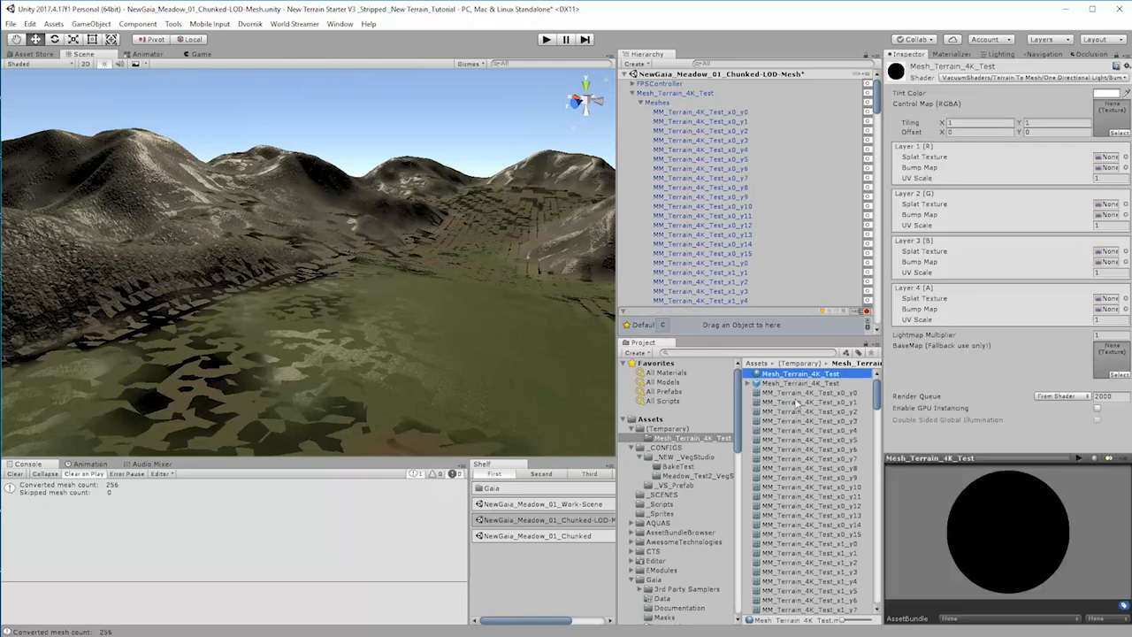
pyautogui.scroll(-5, 801, 407)
pyautogui.moveTo(877, 423); pyautogui.dragTo(872, 624)
pyautogui.click(781, 610)
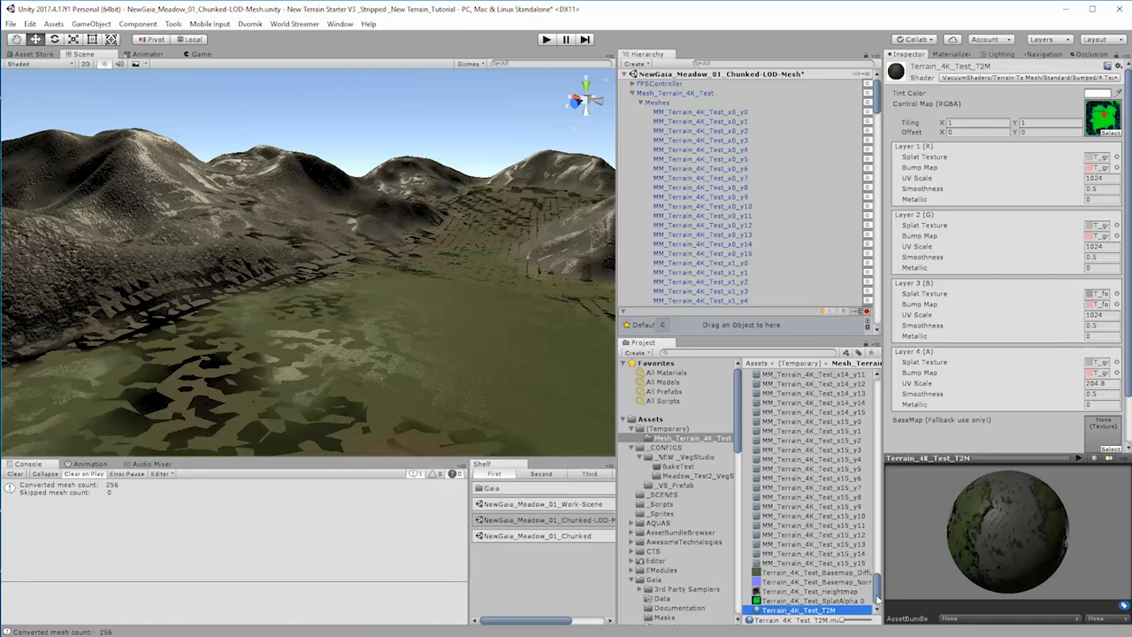
pyautogui.moveTo(876, 591); pyautogui.dragTo(854, 401)
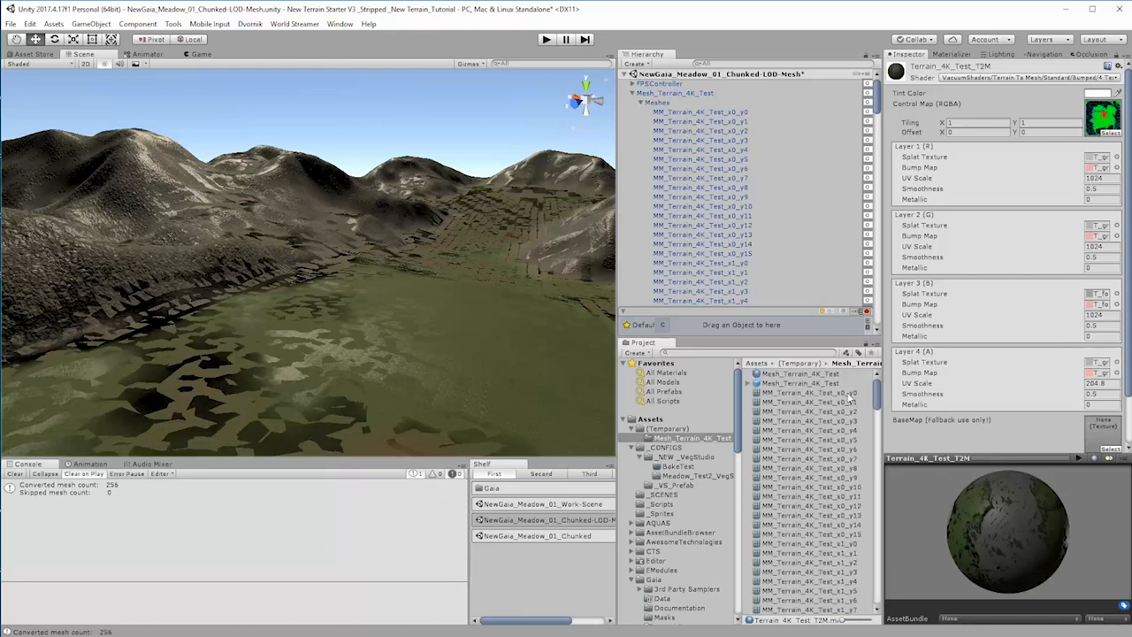
pyautogui.moveTo(880, 406); pyautogui.dragTo(876, 614)
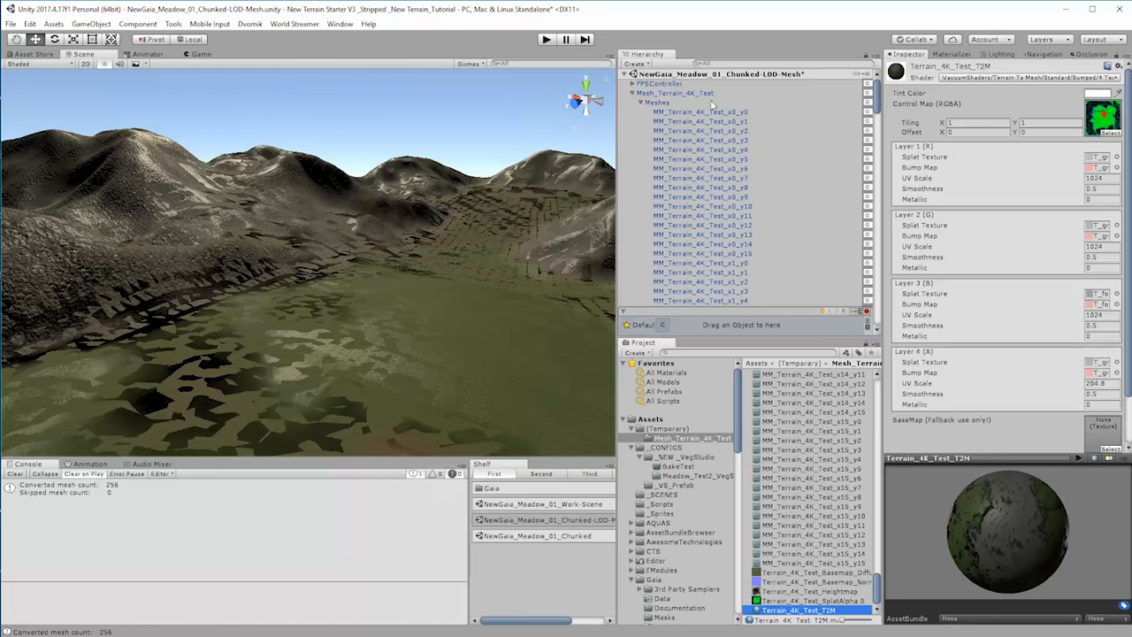
# Step: Disable the original Terrain_4K_Test object and delete VegetationStudio from the scene
pyautogui.click(633, 92)
pyautogui.click(664, 112)
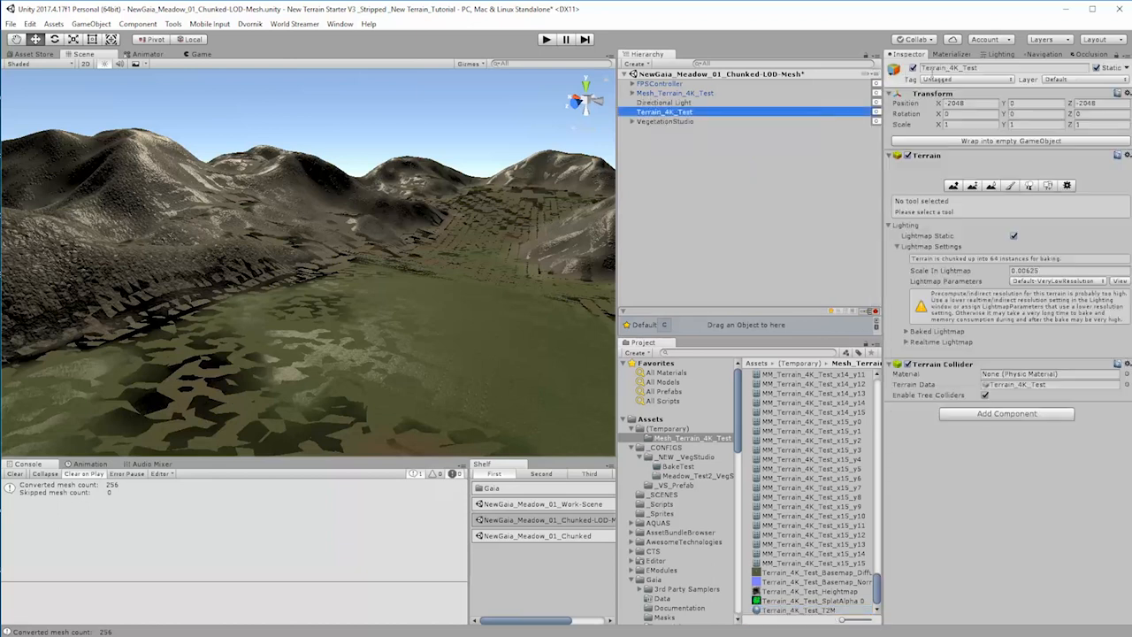
pyautogui.click(671, 123)
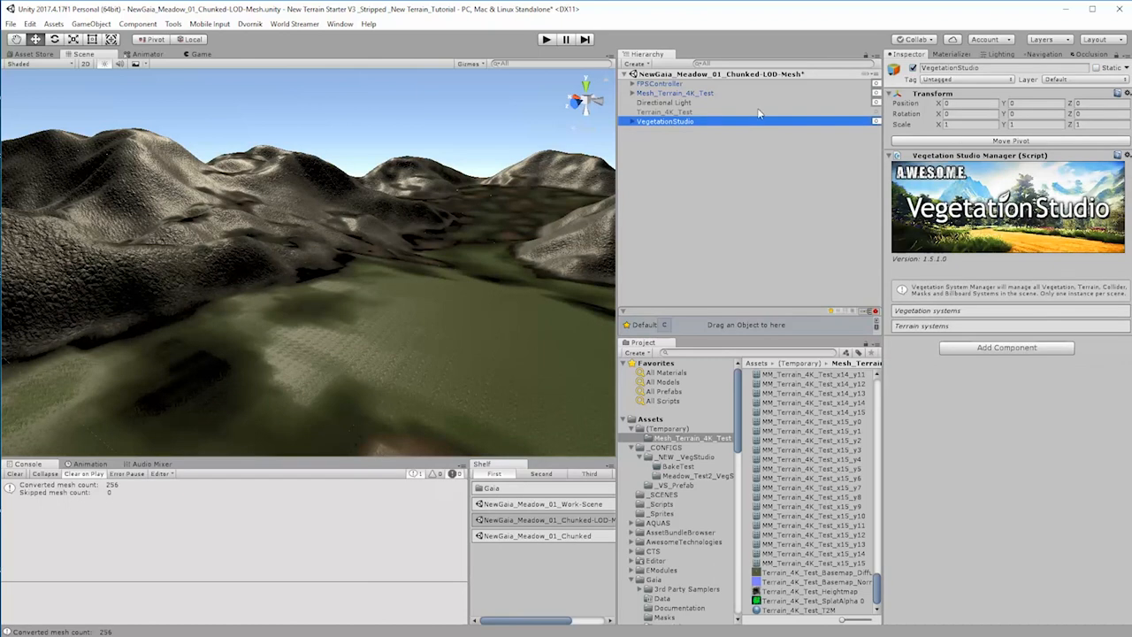
pyautogui.press('Delete')
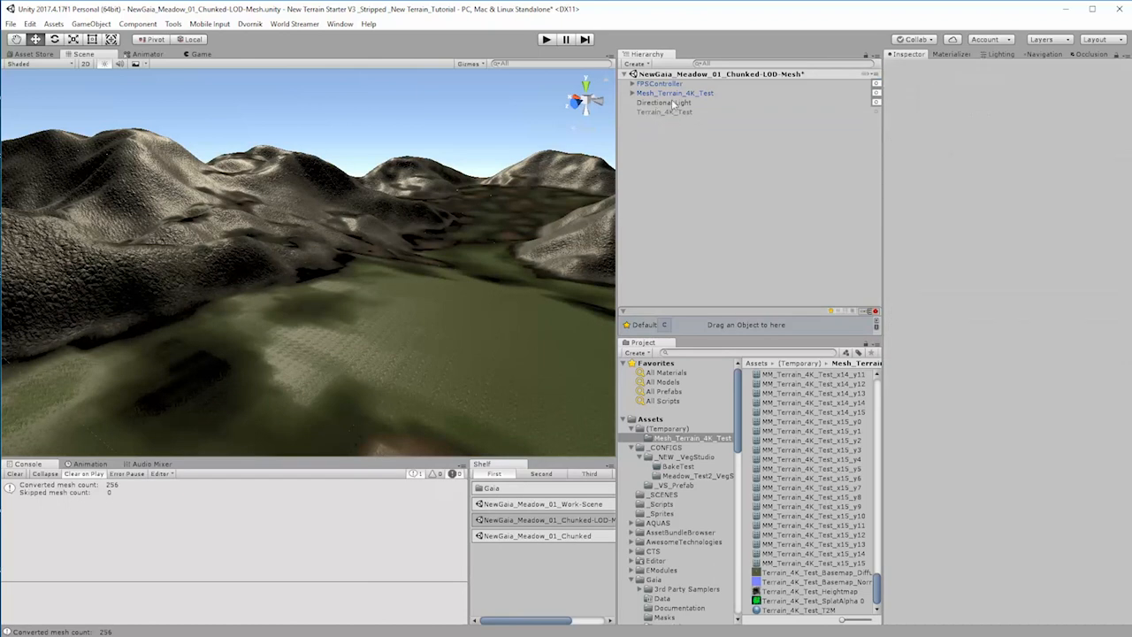
# Step: Re-enable the original Terrain_4K_Test, toggling it to compare its surface with the mesh terrain
pyautogui.click(672, 112)
pyautogui.moveTo(380, 352); pyautogui.dragTo(613, 345, button='right')
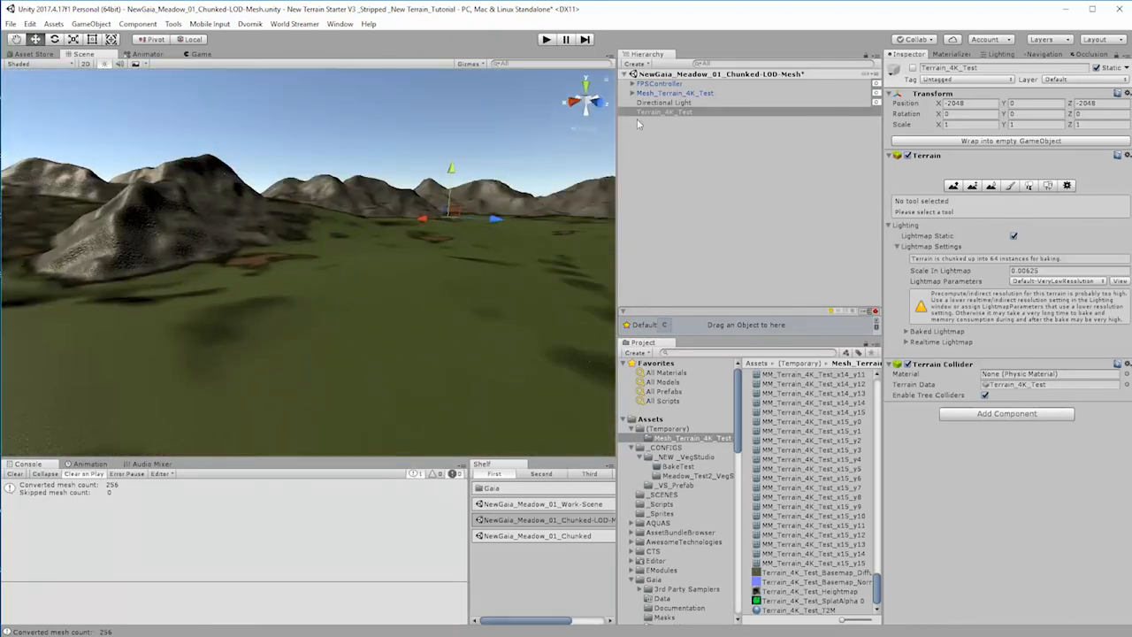
pyautogui.click(665, 103)
pyautogui.click(671, 93)
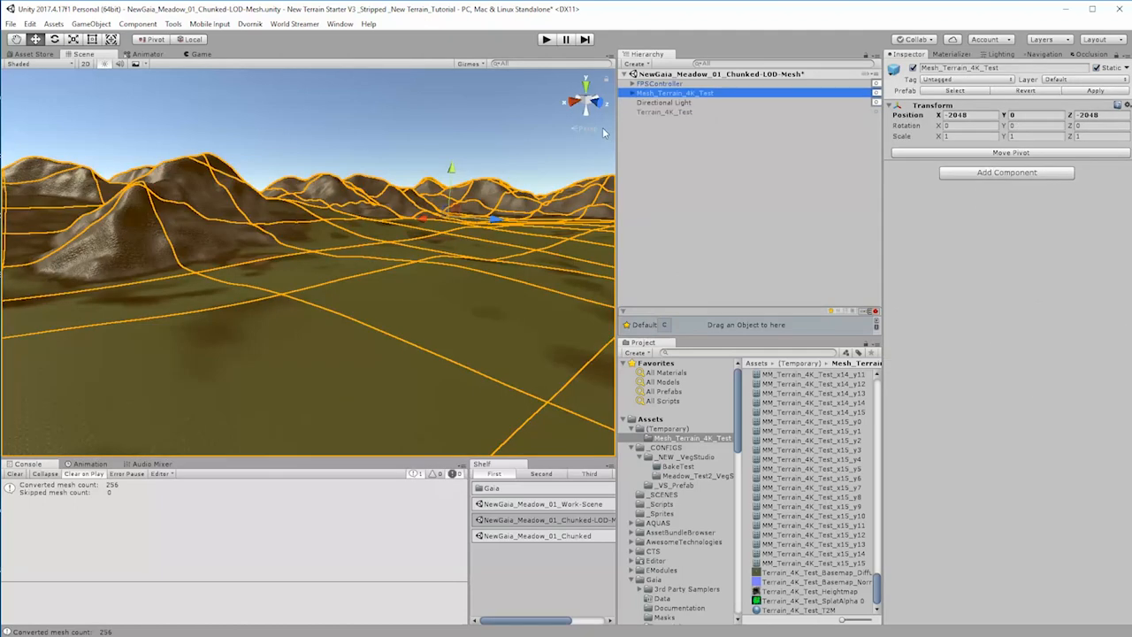
pyautogui.click(659, 113)
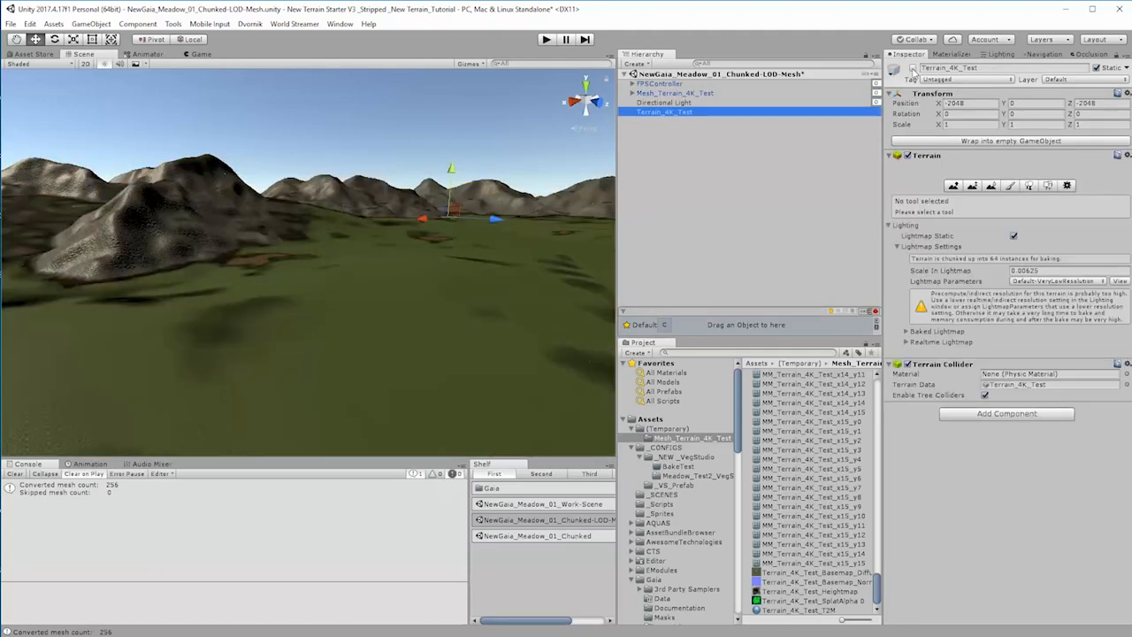
pyautogui.click(912, 68)
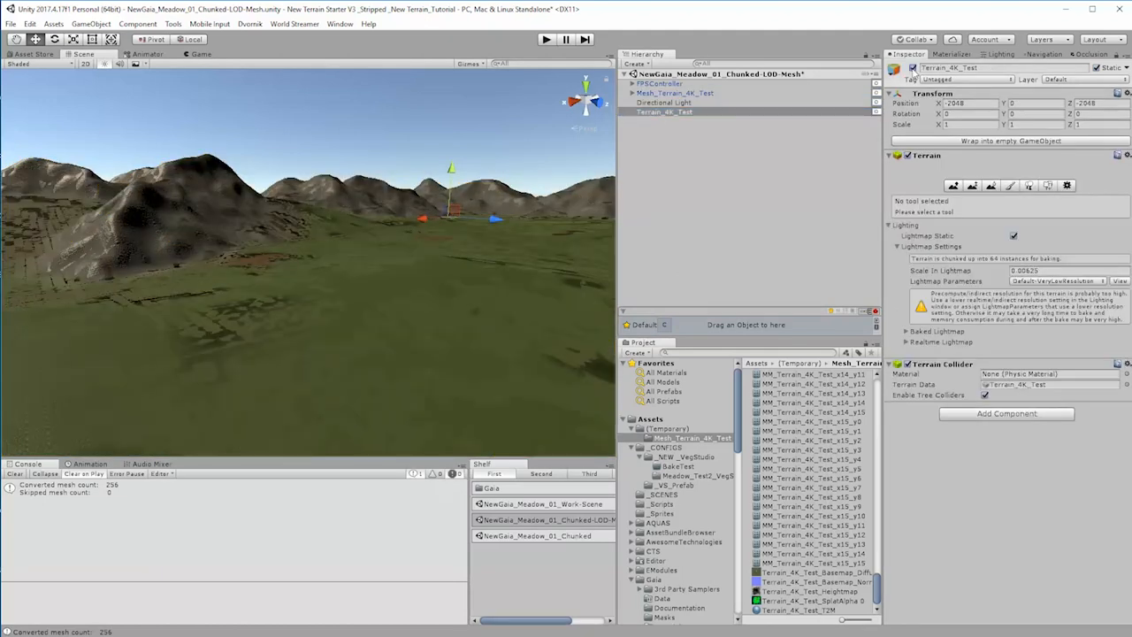
pyautogui.click(912, 68)
pyautogui.click(912, 68)
pyautogui.moveTo(553, 327); pyautogui.dragTo(240, 329, button='right')
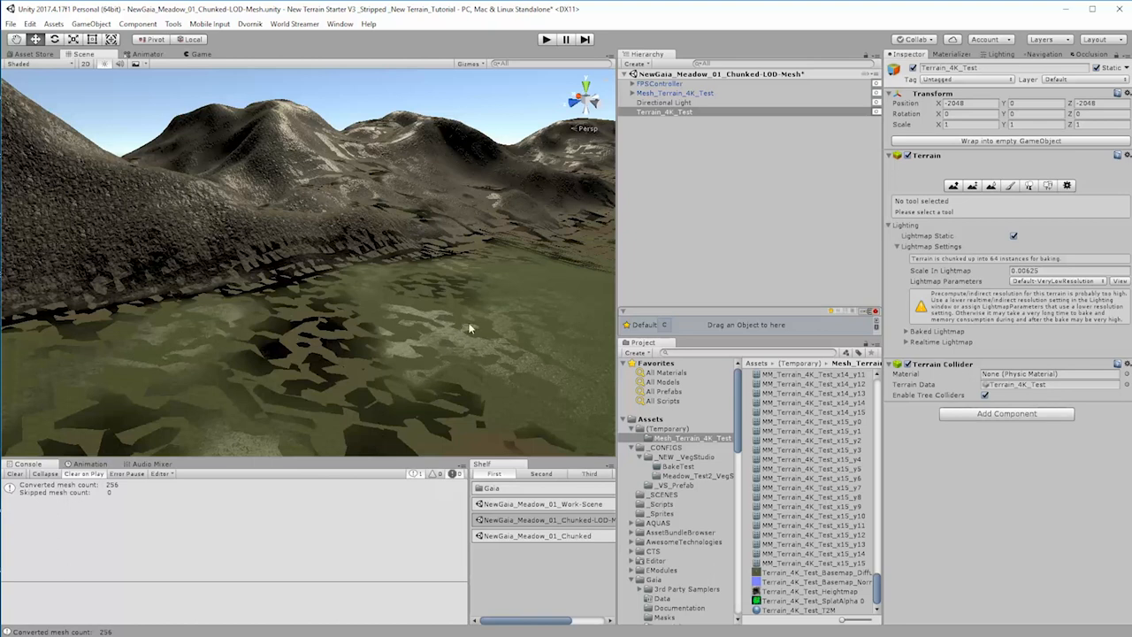
# Step: Select all chunks under Meshes, from MM_Terrain_4K_Test_x0_y0 to x15_y15, and set their Y position to -0.1
pyautogui.click(632, 93)
pyautogui.click(641, 103)
pyautogui.click(669, 113)
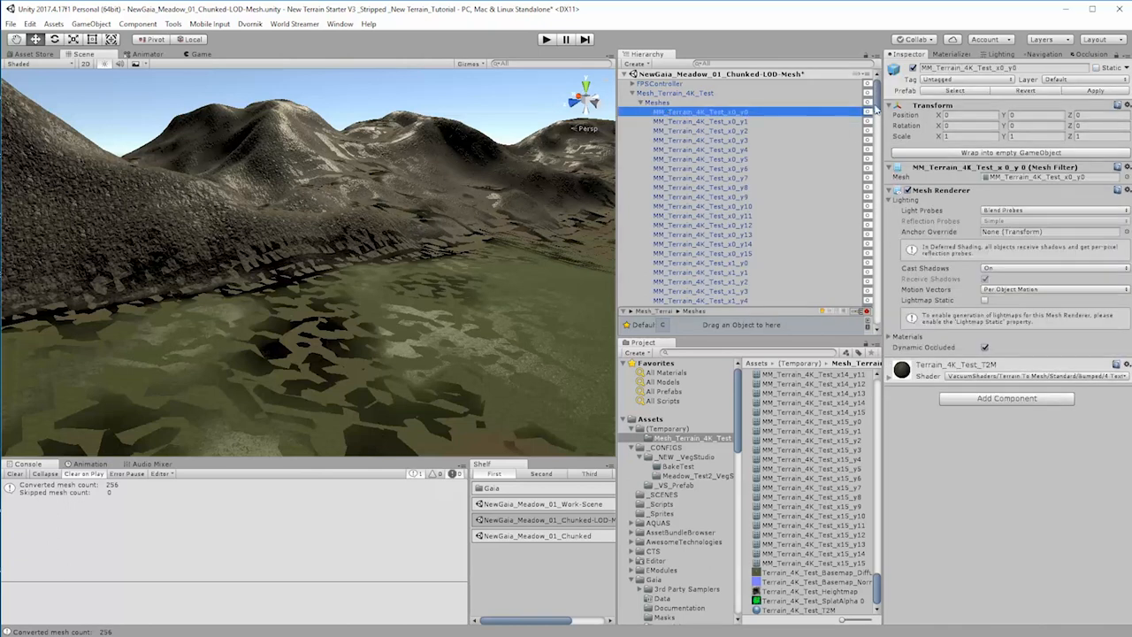
pyautogui.moveTo(877, 107); pyautogui.dragTo(883, 334)
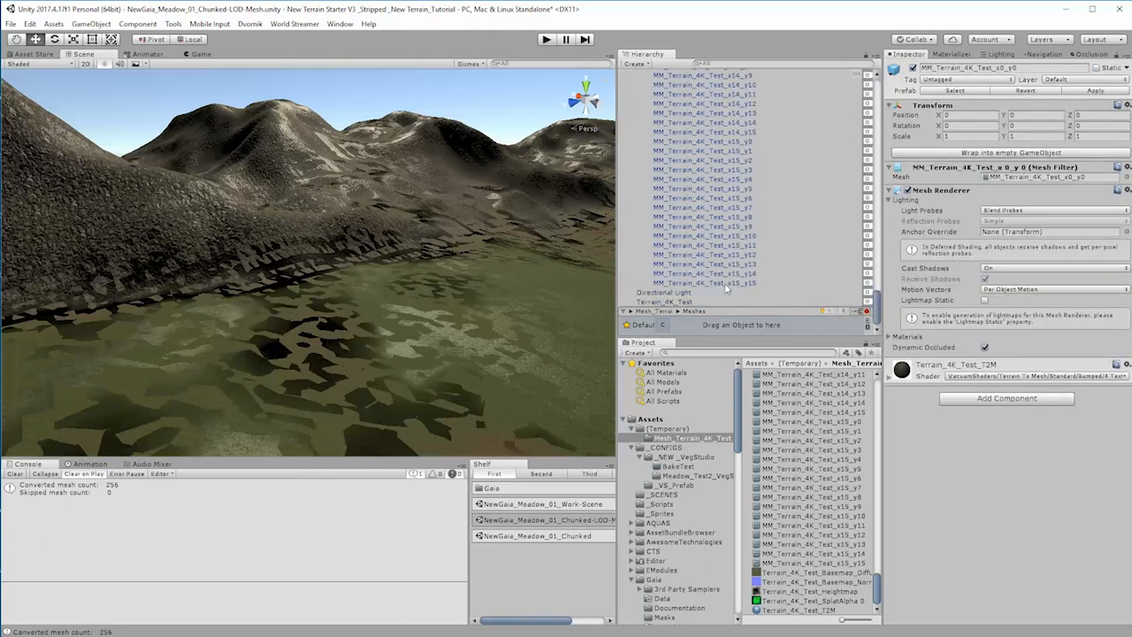
pyautogui.keyDown('shift'); pyautogui.click(727, 283); pyautogui.keyUp('shift')
pyautogui.click(1029, 114)
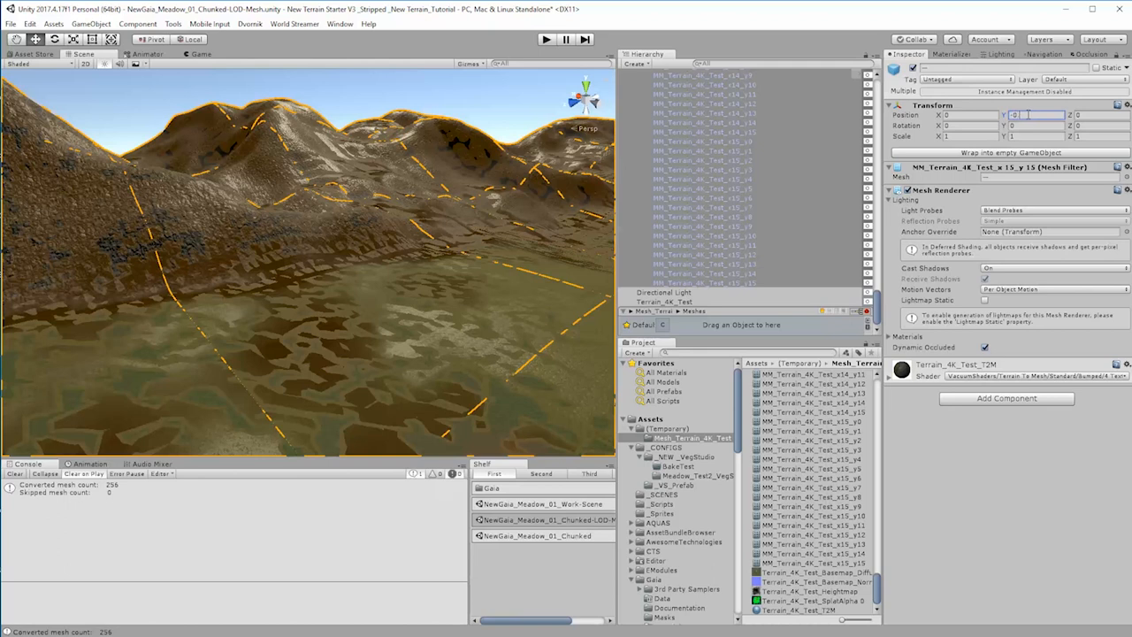
pyautogui.write('-0.1')
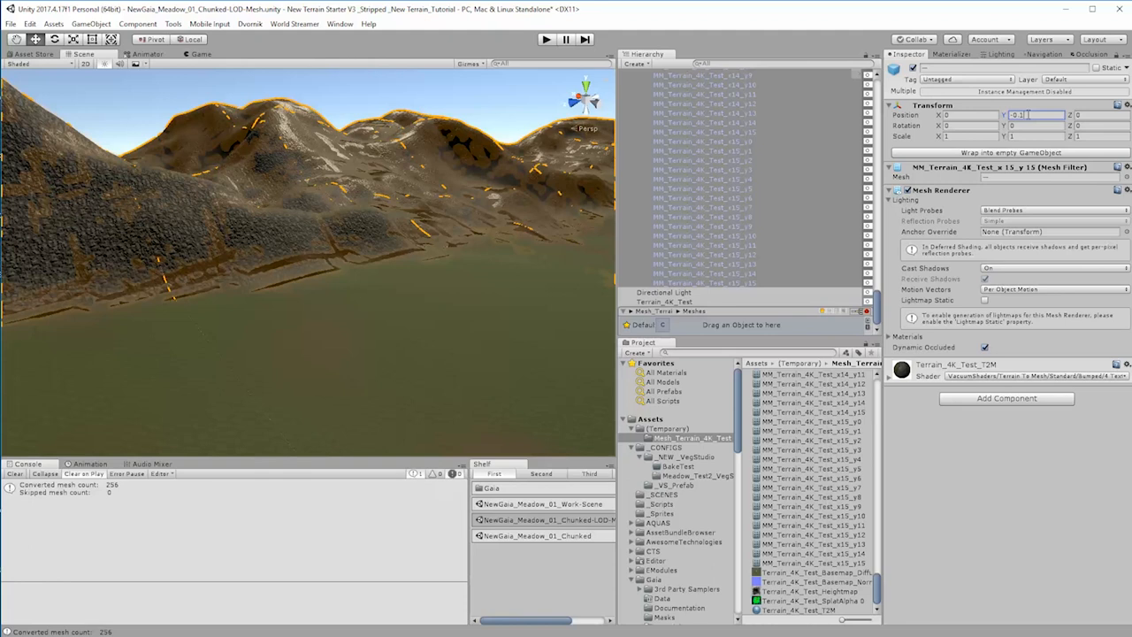
# Step: Try Y positions of -0.05 and -0.07 for the selected chunks and check how they sit against the original terrain
pyautogui.press('BackSpace')
pyautogui.press('BackSpace')
pyautogui.press('BackSpace')
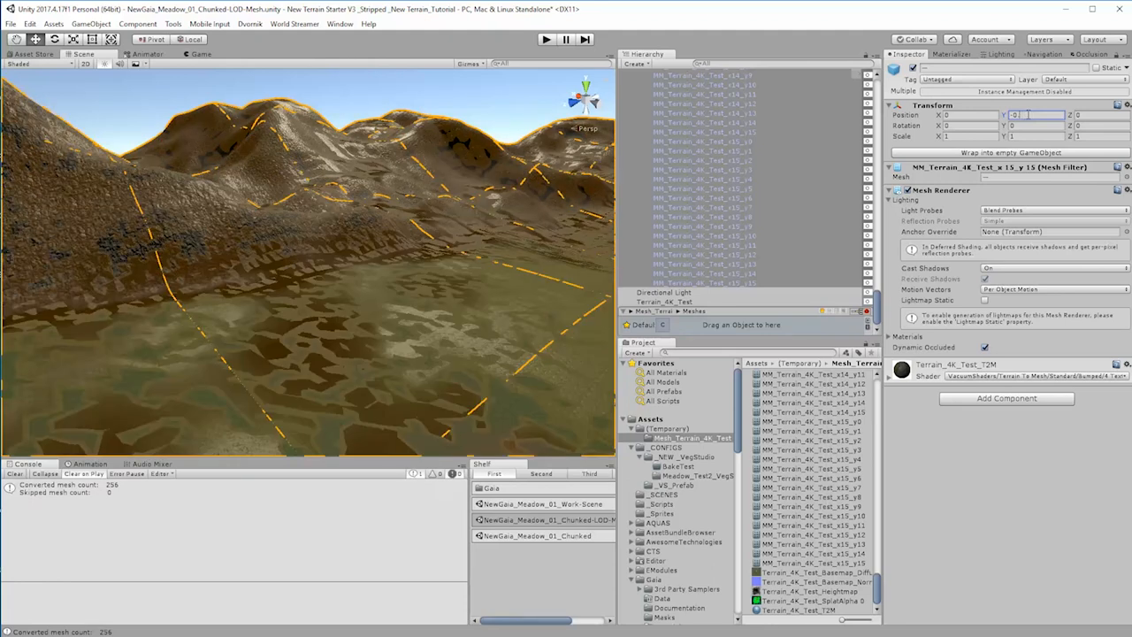
pyautogui.write('.05')
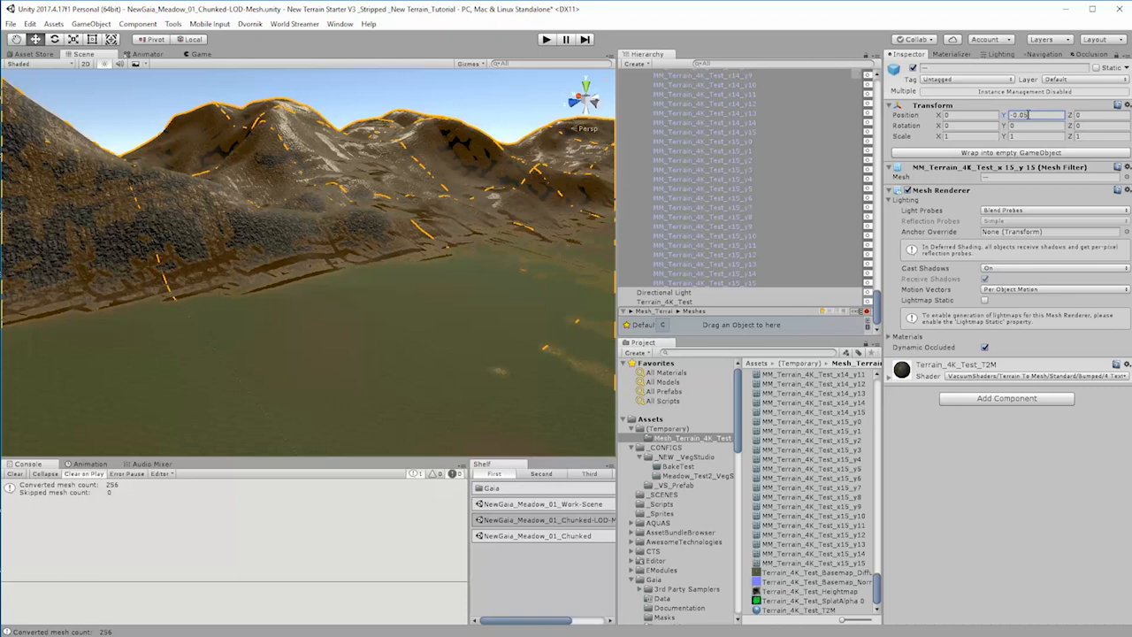
pyautogui.press('BackSpace')
pyautogui.write('7')
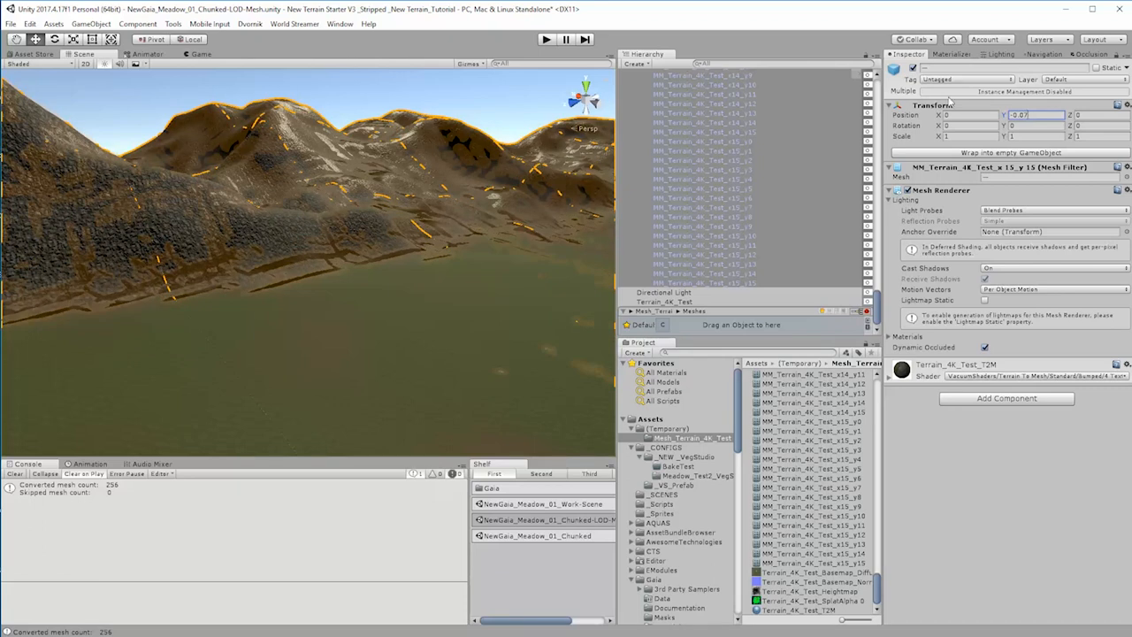
pyautogui.moveTo(455, 366); pyautogui.dragTo(885, 354, button='right')
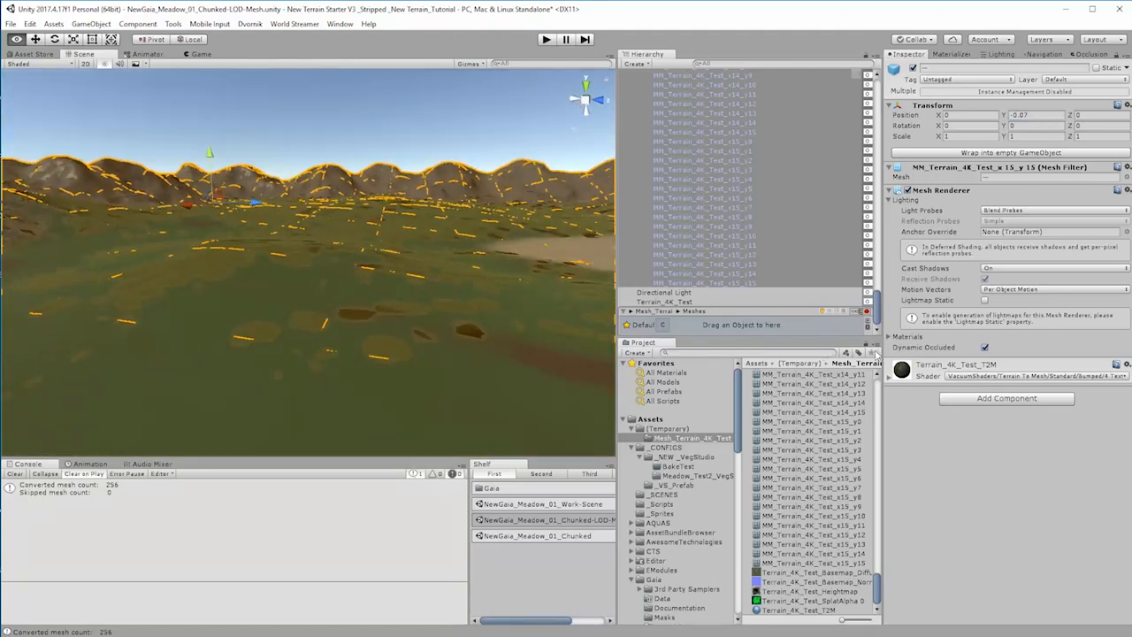
# Step: Set the selected chunks' Y position back to -0.1 and check the overlap around the sandy clearing
pyautogui.click(1035, 115)
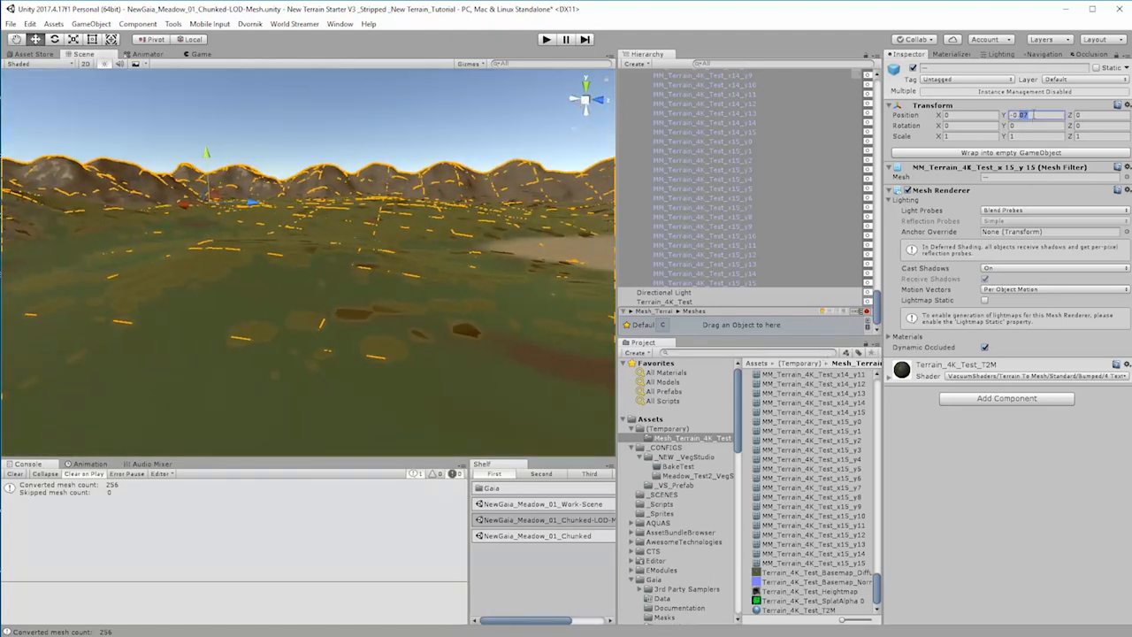
pyautogui.write('-0.1')
pyautogui.moveTo(529, 265); pyautogui.dragTo(606, 261, button='right')
pyautogui.press('w')
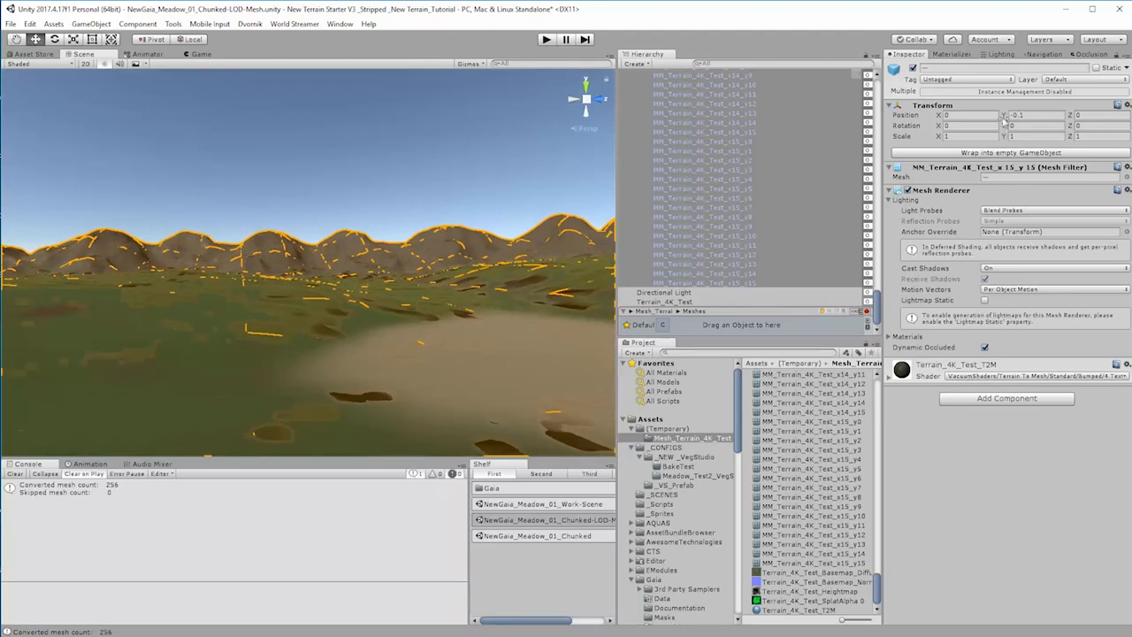
# Step: Lower the selected mesh chunks to a Y position of -0.2 and check the overlap with the original terrain
pyautogui.click(1017, 115)
pyautogui.moveTo(1020, 115); pyautogui.dragTo(1032, 120)
pyautogui.write('2')
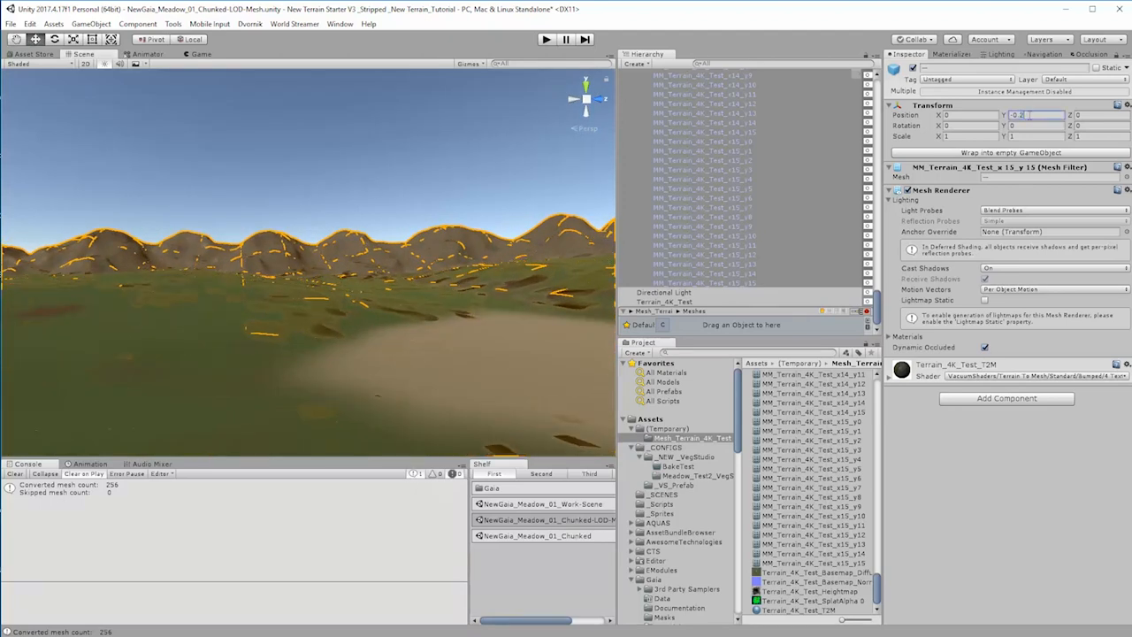
pyautogui.moveTo(351, 356); pyautogui.dragTo(611, 408, button='right')
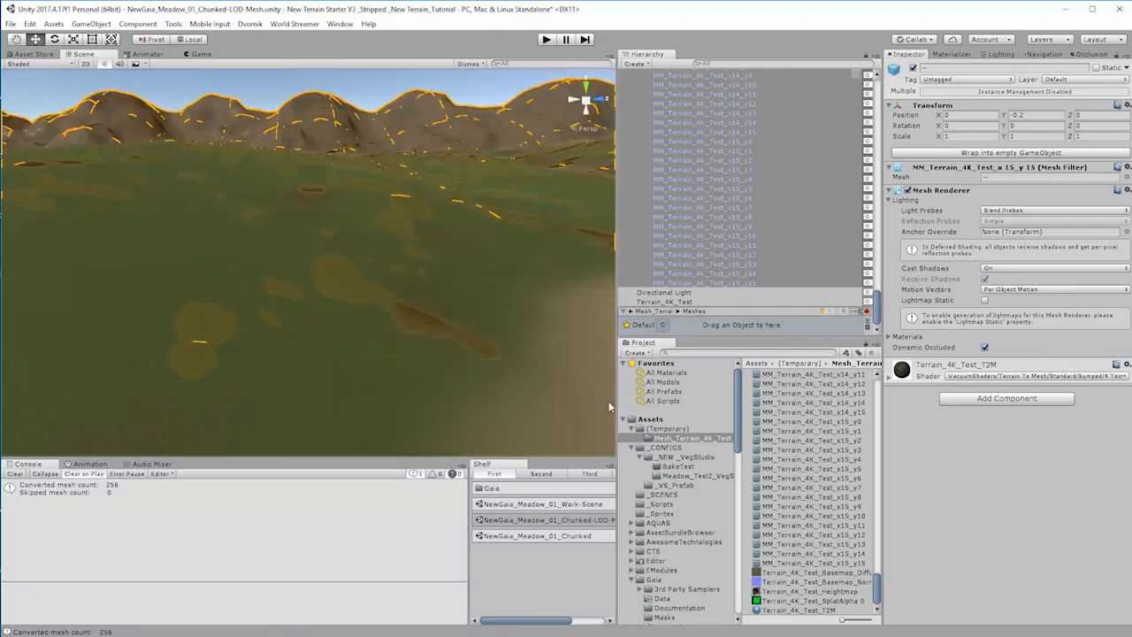
# Step: Collapse the Mesh_Terrain_4K_Test hierarchy and disable the original Terrain_4K_Test to view the mesh terrain alone
pyautogui.click(881, 91)
pyautogui.moveTo(880, 295); pyautogui.dragTo(882, 50)
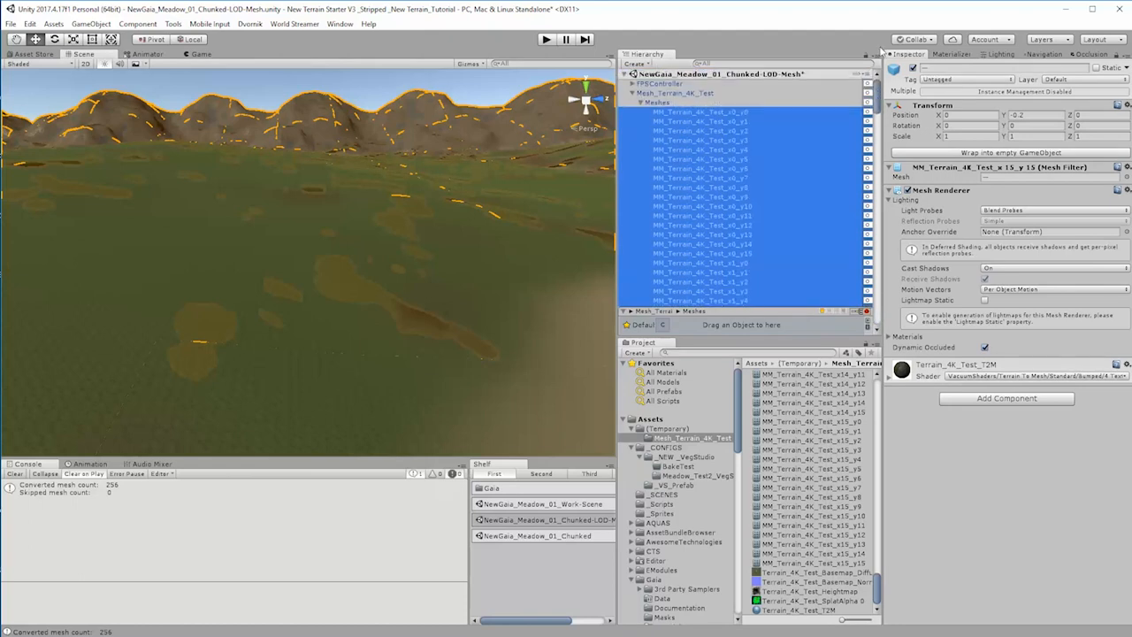
pyautogui.click(632, 93)
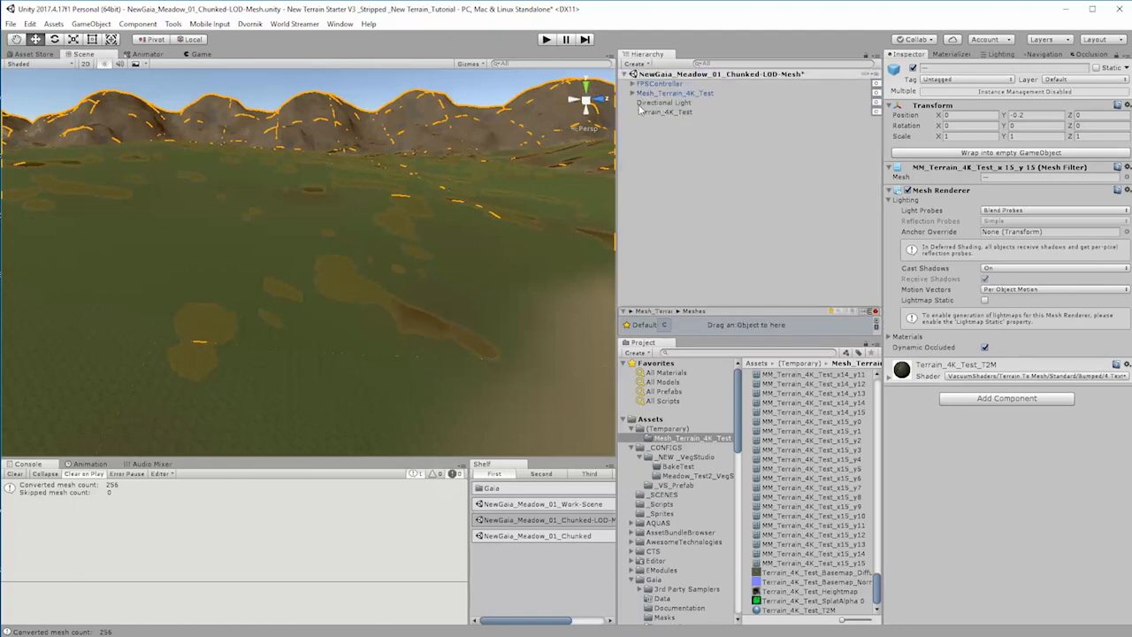
pyautogui.click(665, 112)
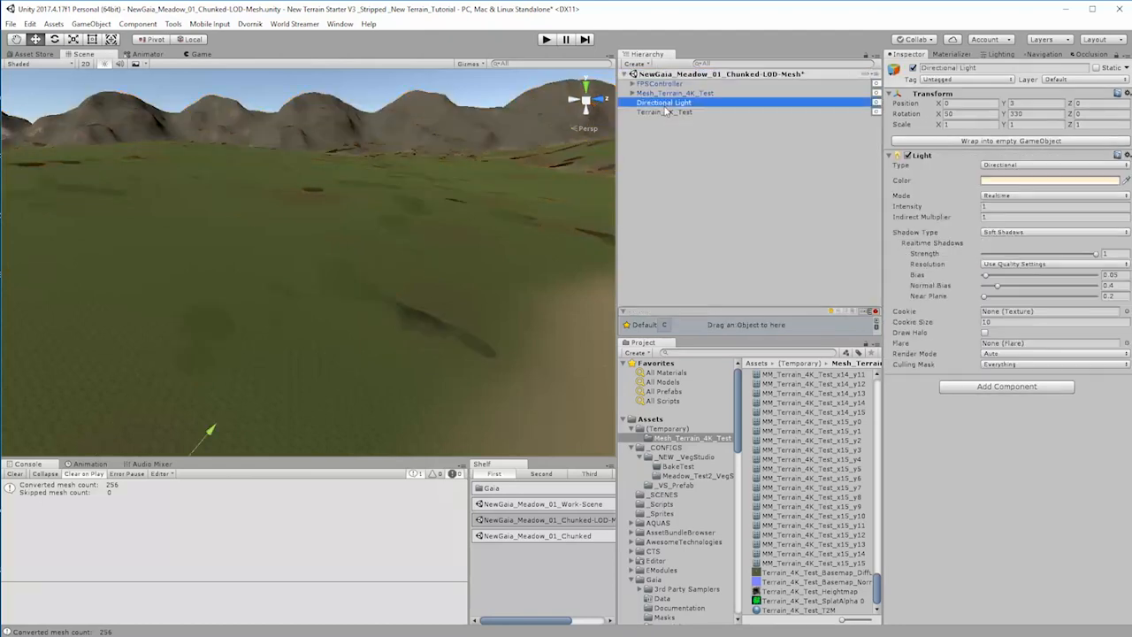
pyautogui.click(913, 68)
pyautogui.moveTo(547, 261); pyautogui.dragTo(418, 221, button='right')
pyautogui.press('s')
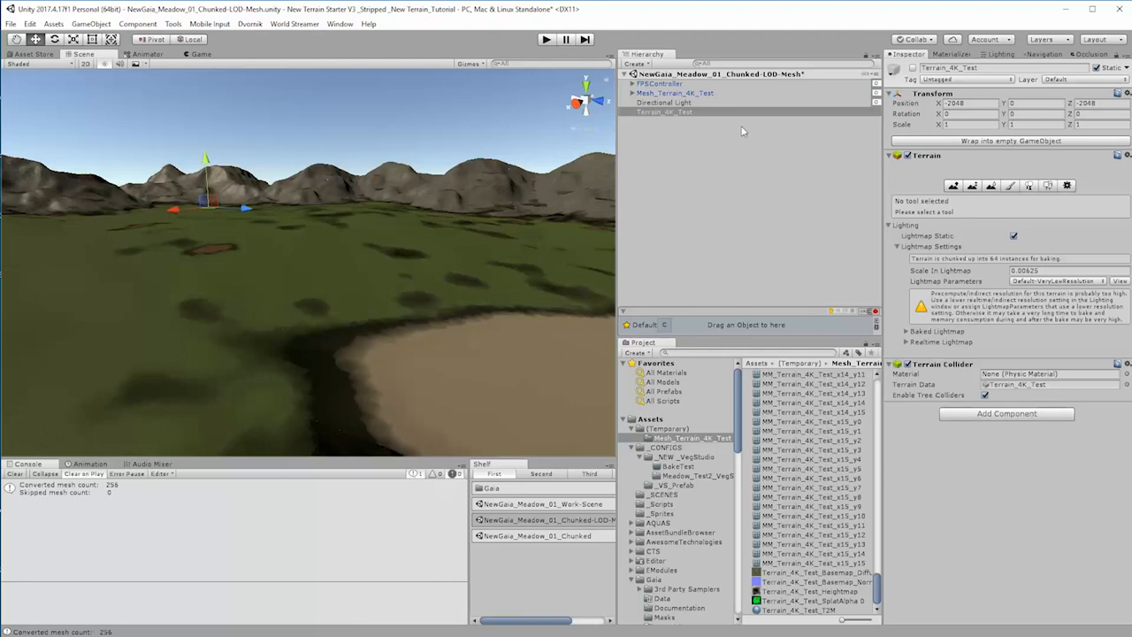
# Step: Expand the Mesh_Terrain_4K_Test hierarchy and examine the Terrain_4K_Test_T2M material settings on the first mesh chunk, x0_y0
pyautogui.click(662, 94)
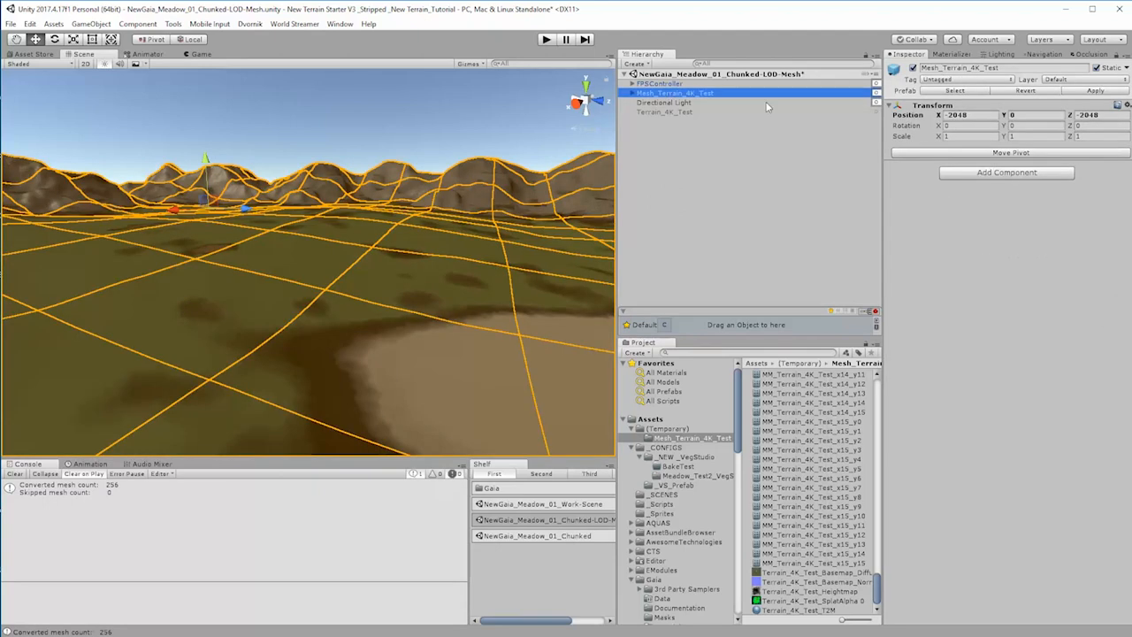
pyautogui.click(1127, 58)
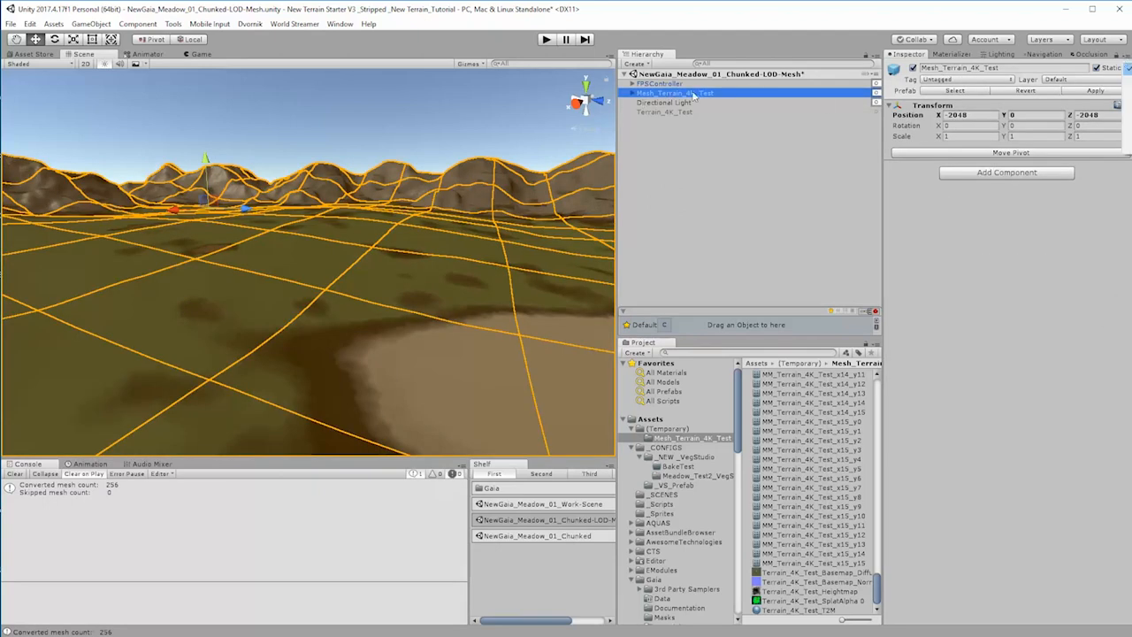
pyautogui.keyDown('alt'); pyautogui.click(631, 93); pyautogui.keyUp('alt')
pyautogui.click(672, 113)
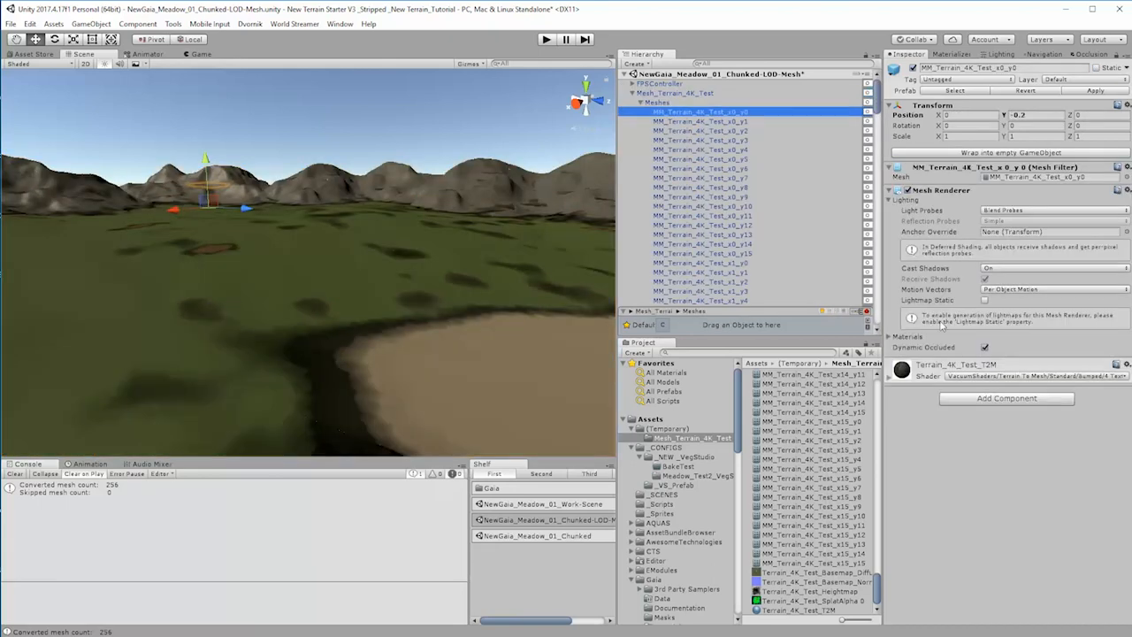
pyautogui.click(892, 378)
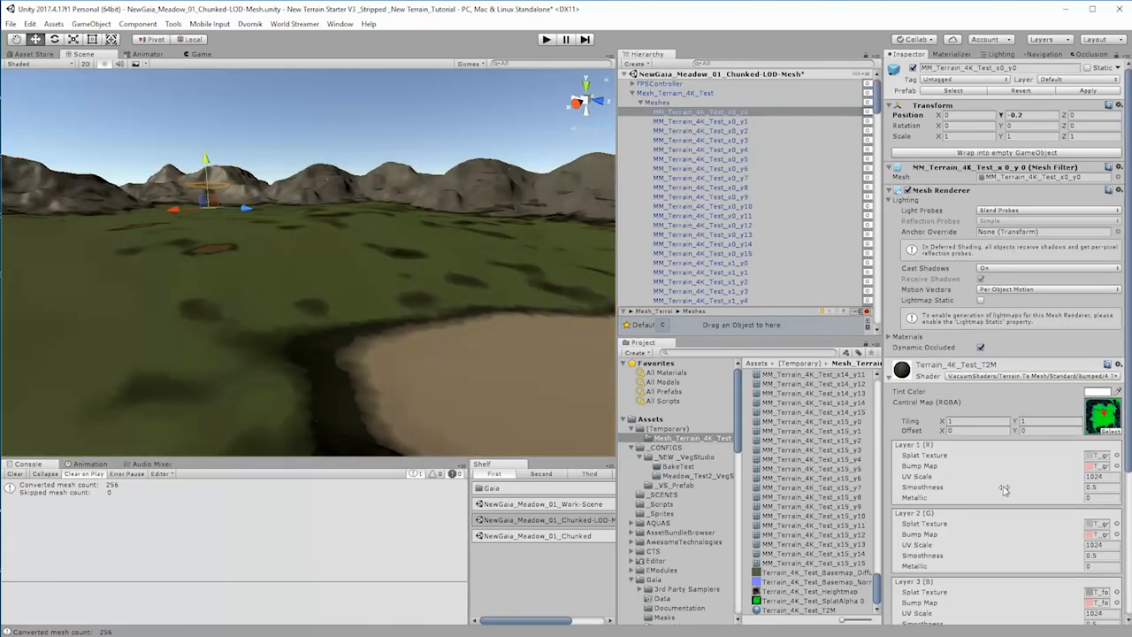
pyautogui.scroll(-4, 1014, 397)
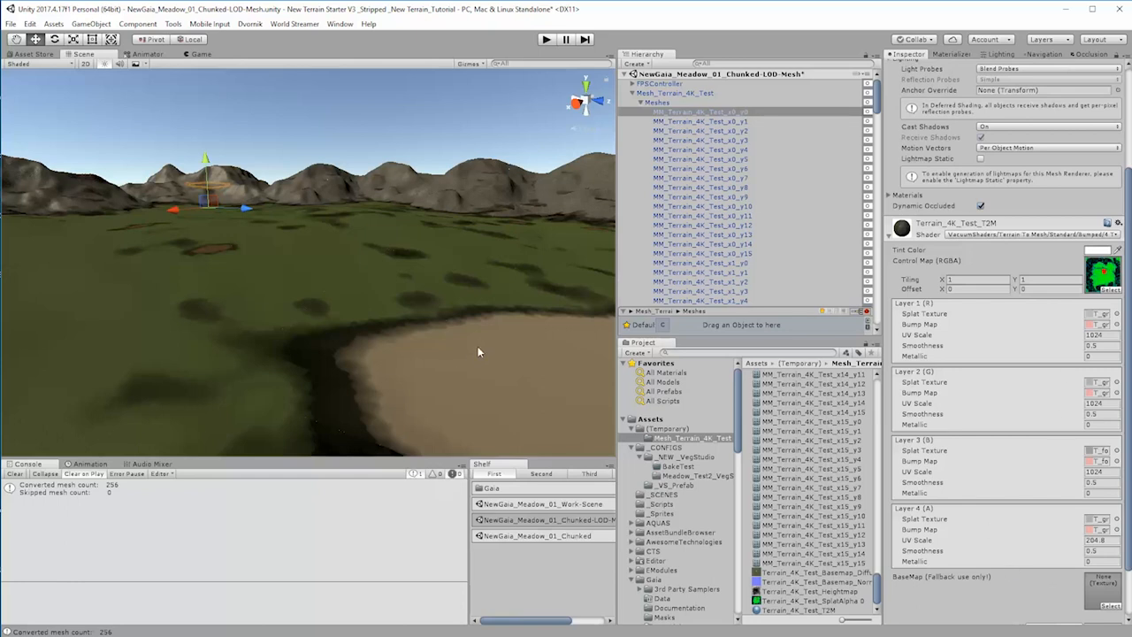
# Step: Switch the Terrain_4K_Test_T2M material to the VacuumShaders Terrain To Mesh One Directional Light shader and check the terrain's look
pyautogui.click(976, 236)
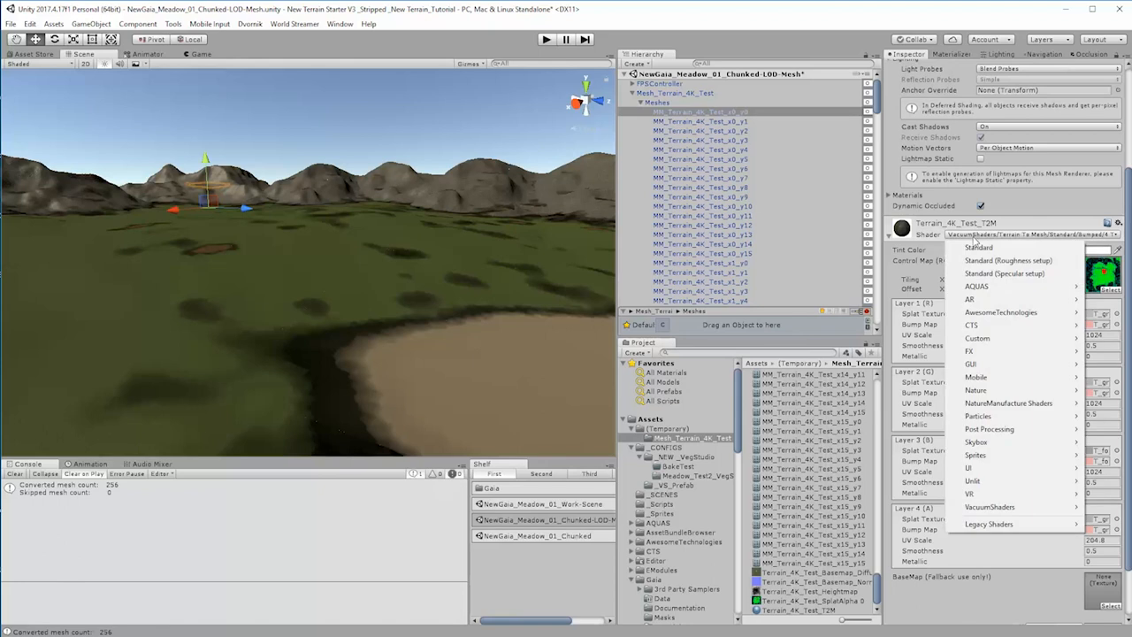
pyautogui.moveTo(1015, 483)
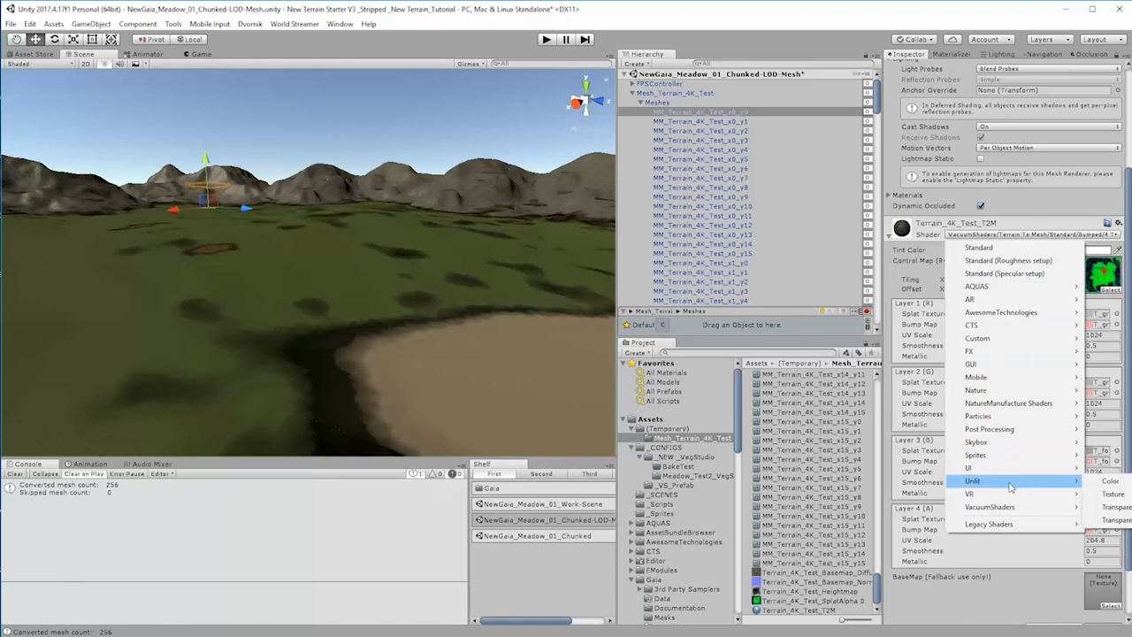
pyautogui.moveTo(1013, 507)
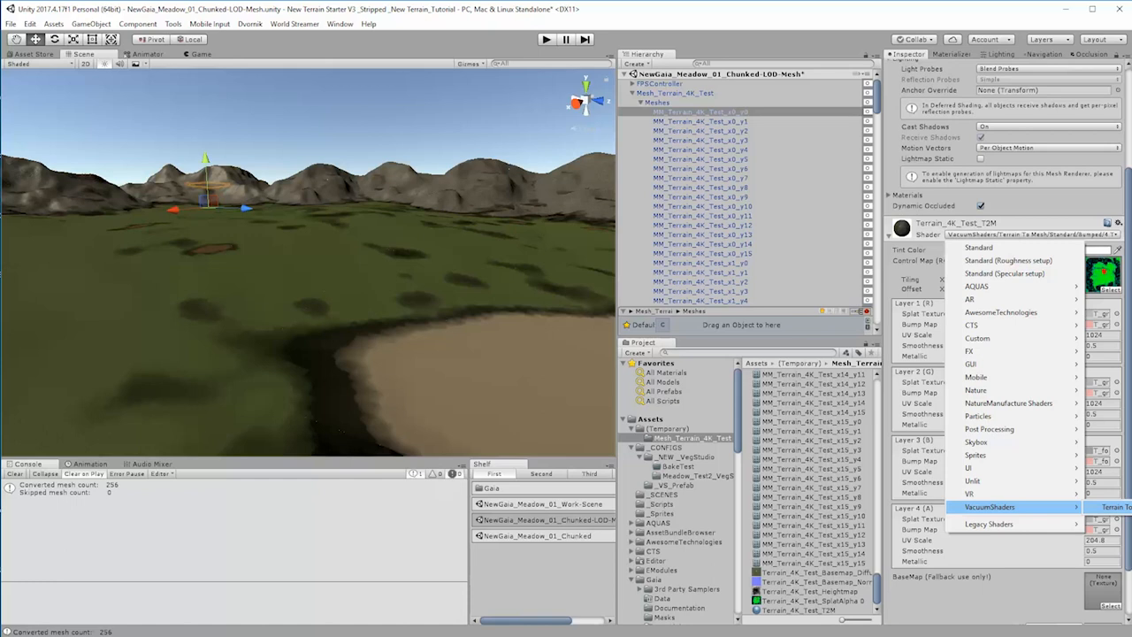
pyautogui.click(1131, 507)
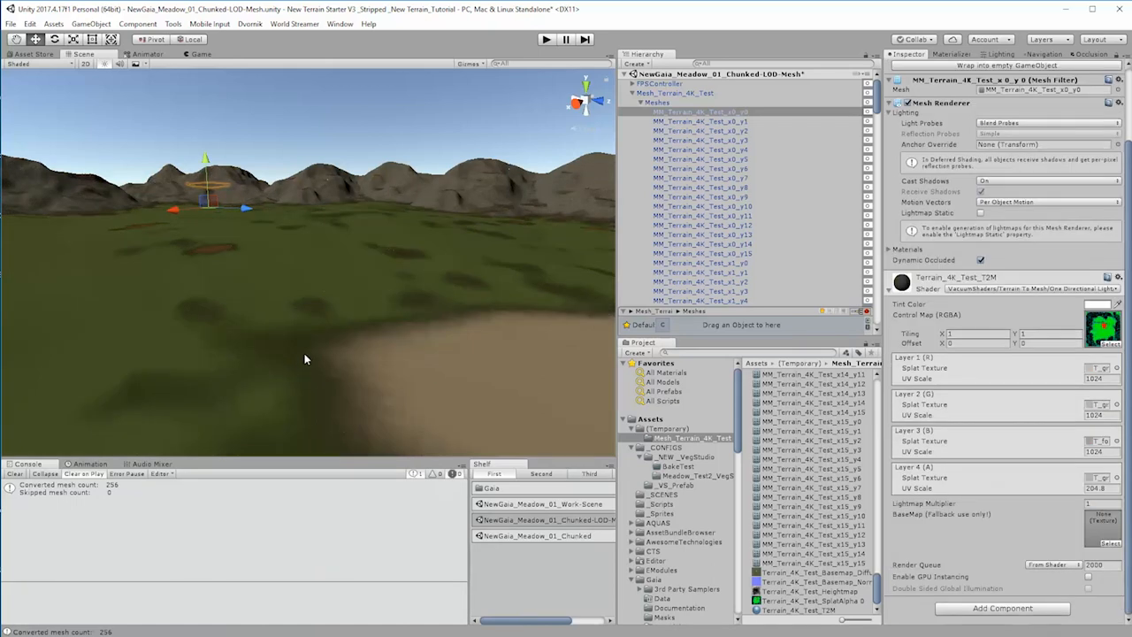
pyautogui.moveTo(306, 354); pyautogui.dragTo(1120, 317, button='right')
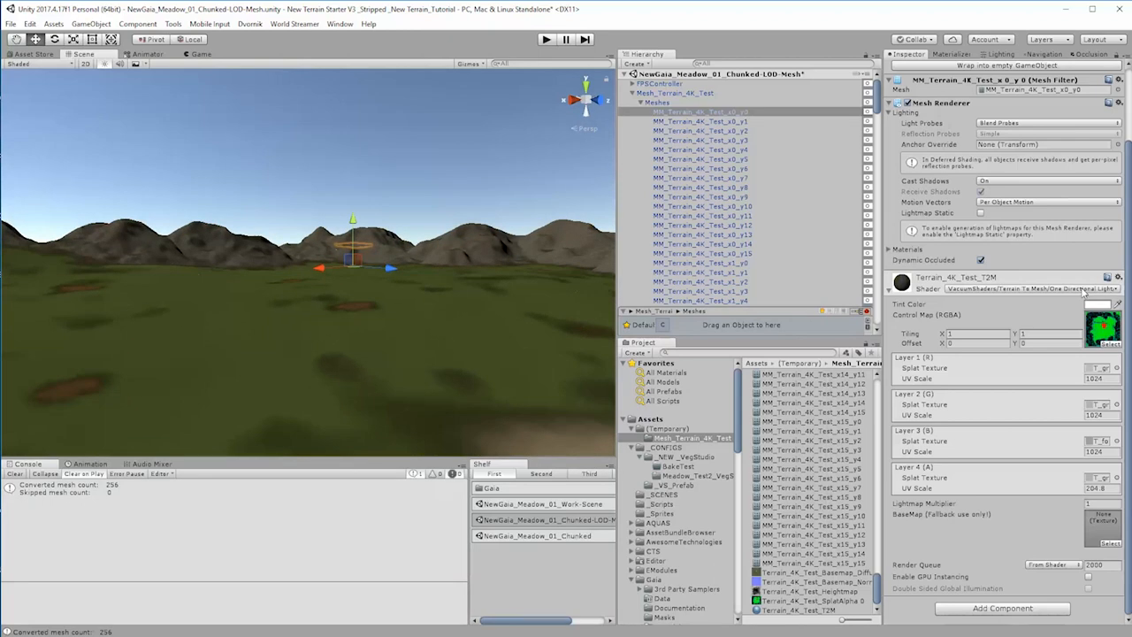
pyautogui.click(1085, 289)
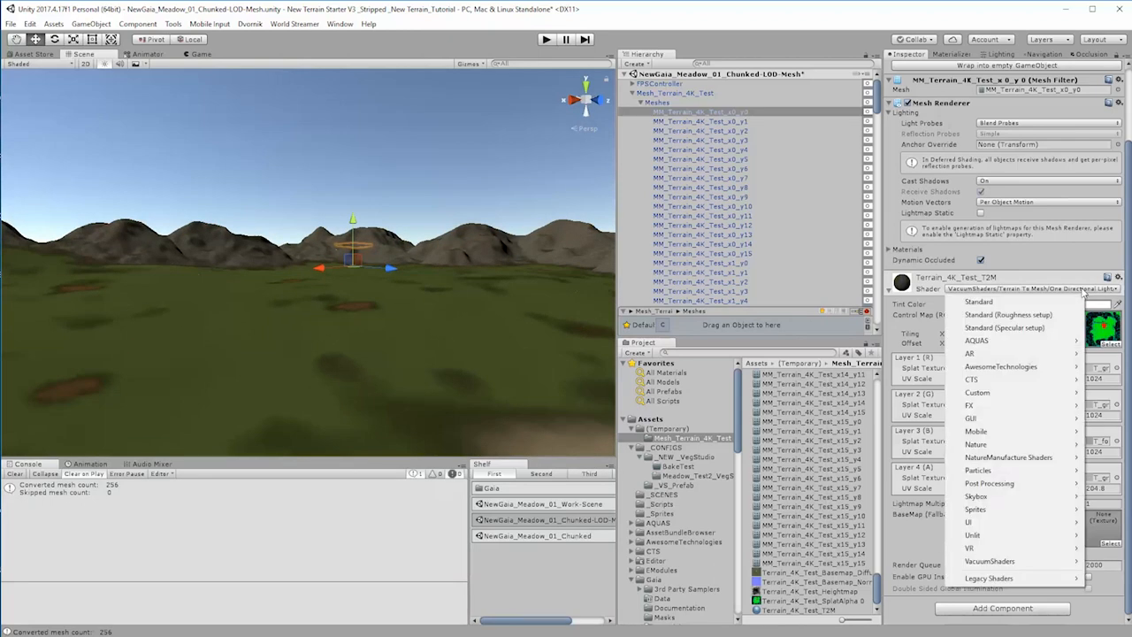
pyautogui.click(897, 7)
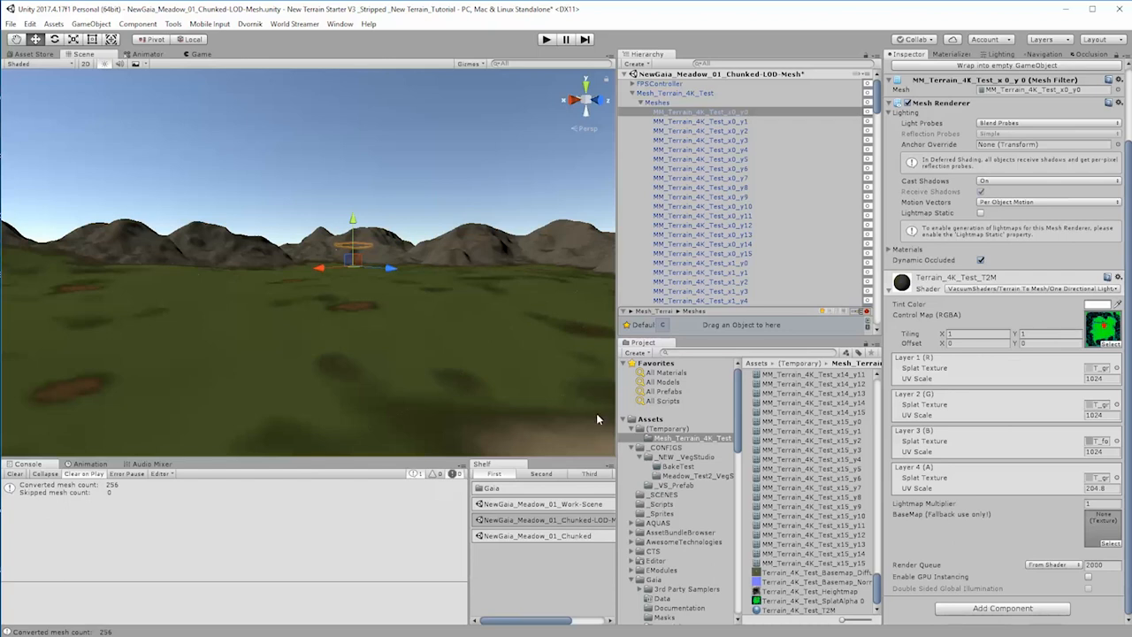
# Step: Examine the mesh terrain's shading from above and at ground level around chunk x7_y6
pyautogui.moveTo(463, 306); pyautogui.dragTo(450, 370, button='right')
pyautogui.moveTo(452, 292); pyautogui.dragTo(430, 447, button='middle')
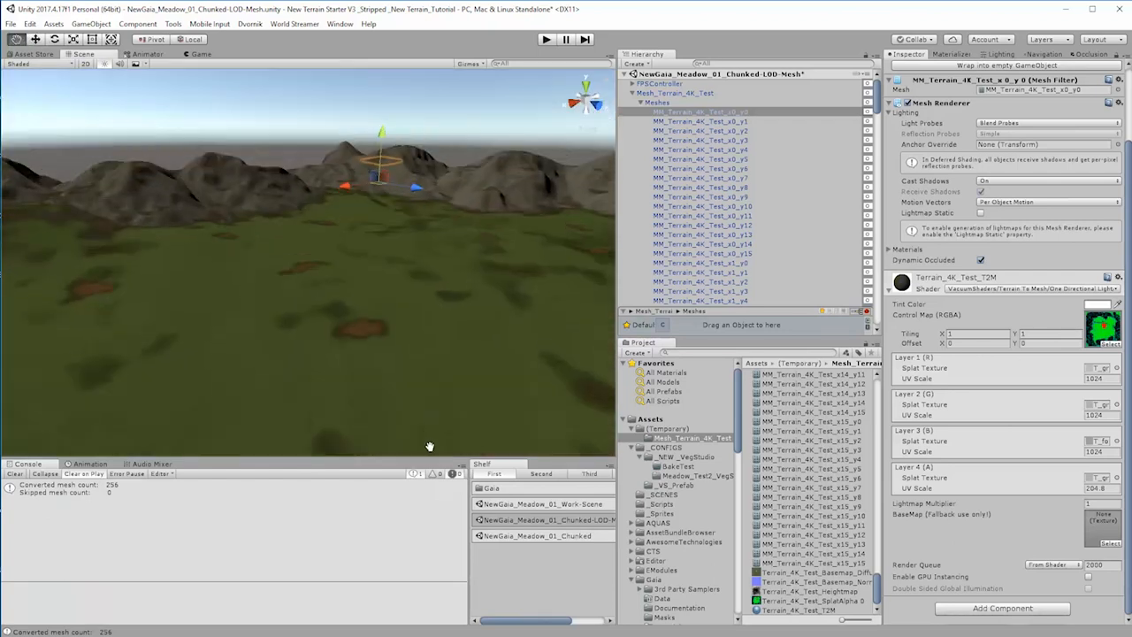
pyautogui.moveTo(430, 447); pyautogui.dragTo(407, 380, button='right')
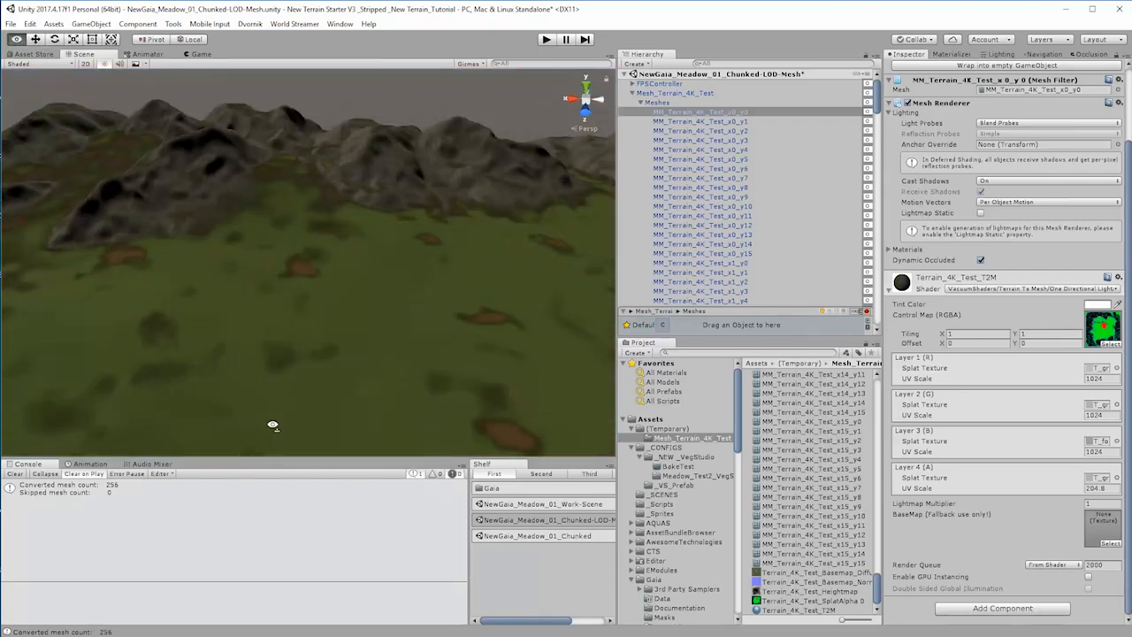
pyautogui.moveTo(272, 425); pyautogui.dragTo(405, 377, button='right')
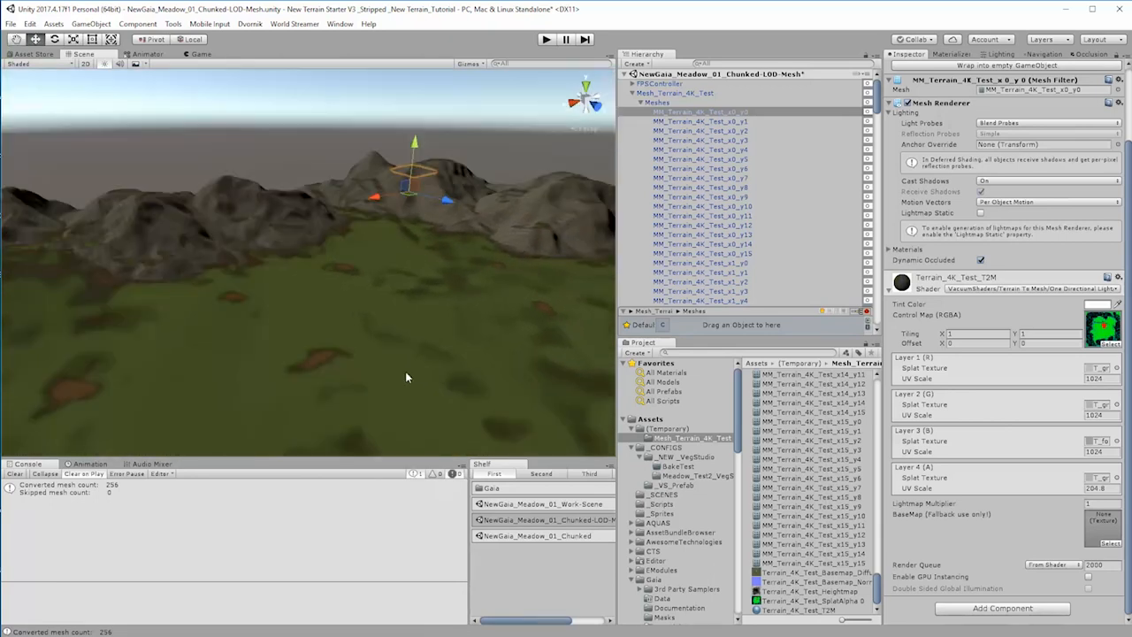
pyautogui.rightClick(409, 369)
pyautogui.click(397, 405)
pyautogui.click(398, 408)
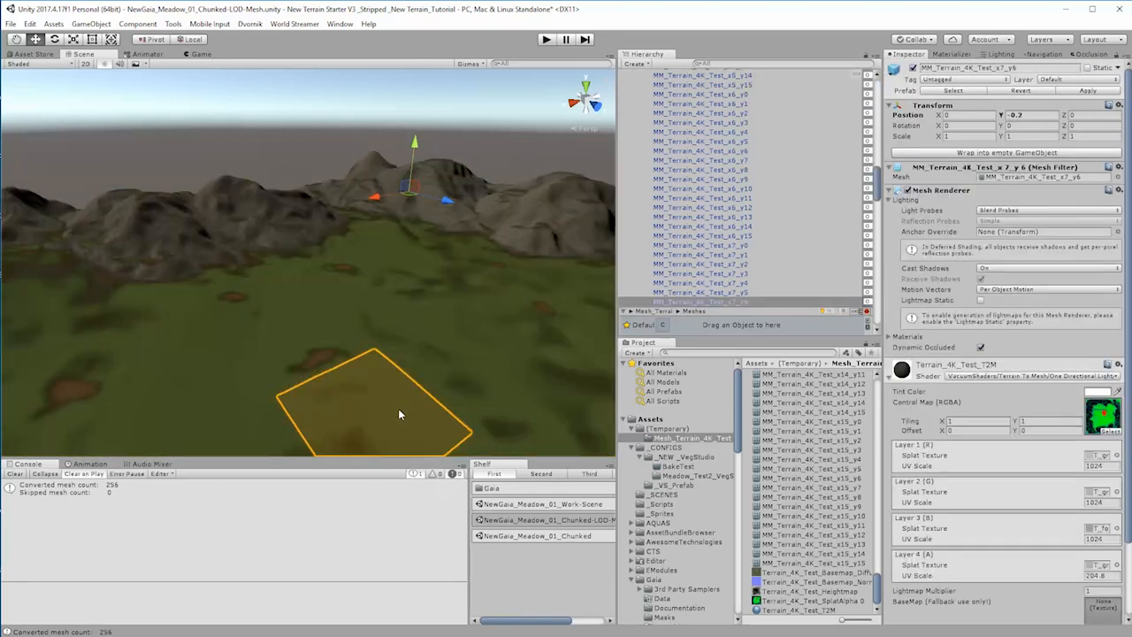
pyautogui.press('f')
pyautogui.moveTo(398, 408); pyautogui.dragTo(445, 354, button='right')
pyautogui.press('w')
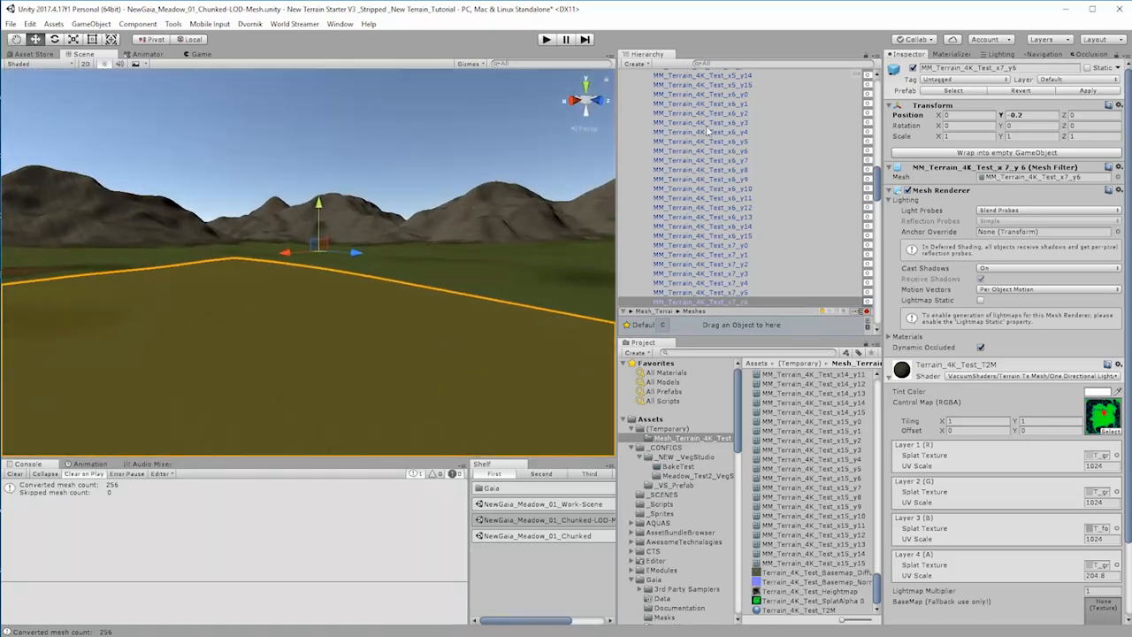
# Step: Select and frame the FPSController, and inspect the surrounding mesh terrain and its ground texture from player height
pyautogui.moveTo(880, 196); pyautogui.dragTo(684, 113)
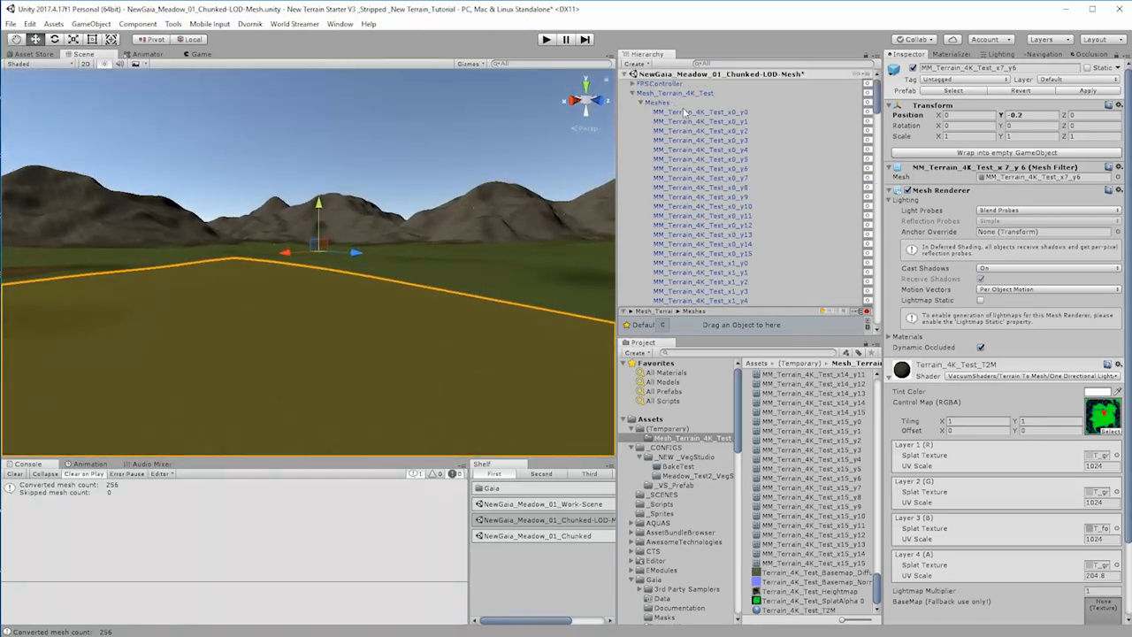
pyautogui.click(668, 84)
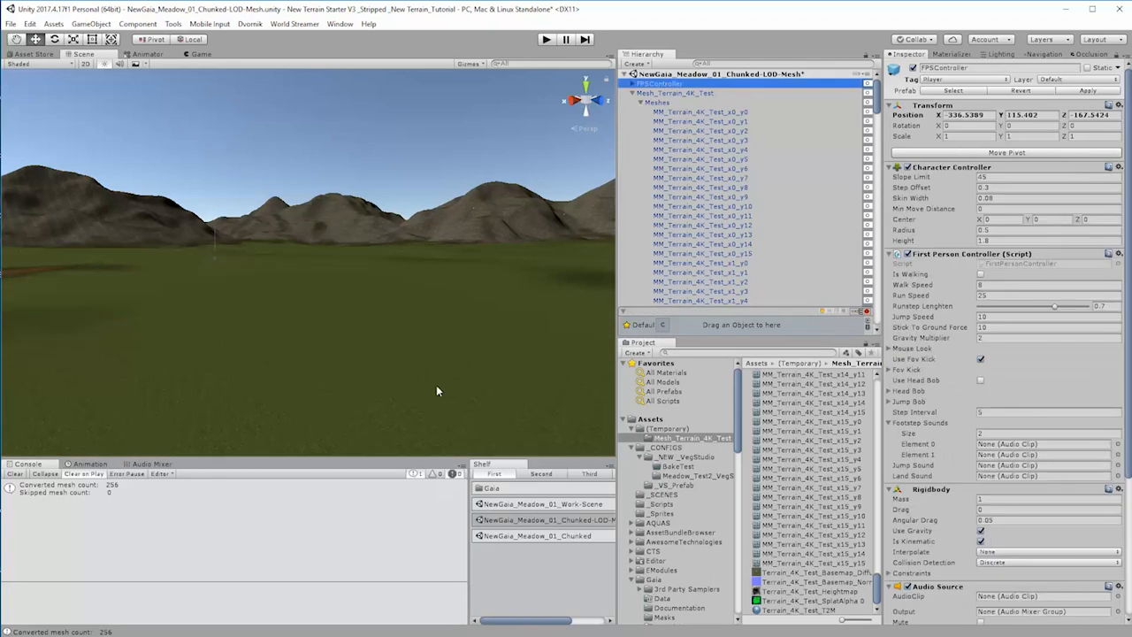
pyautogui.moveTo(444, 386); pyautogui.dragTo(647, 399, button='right')
pyautogui.press('f')
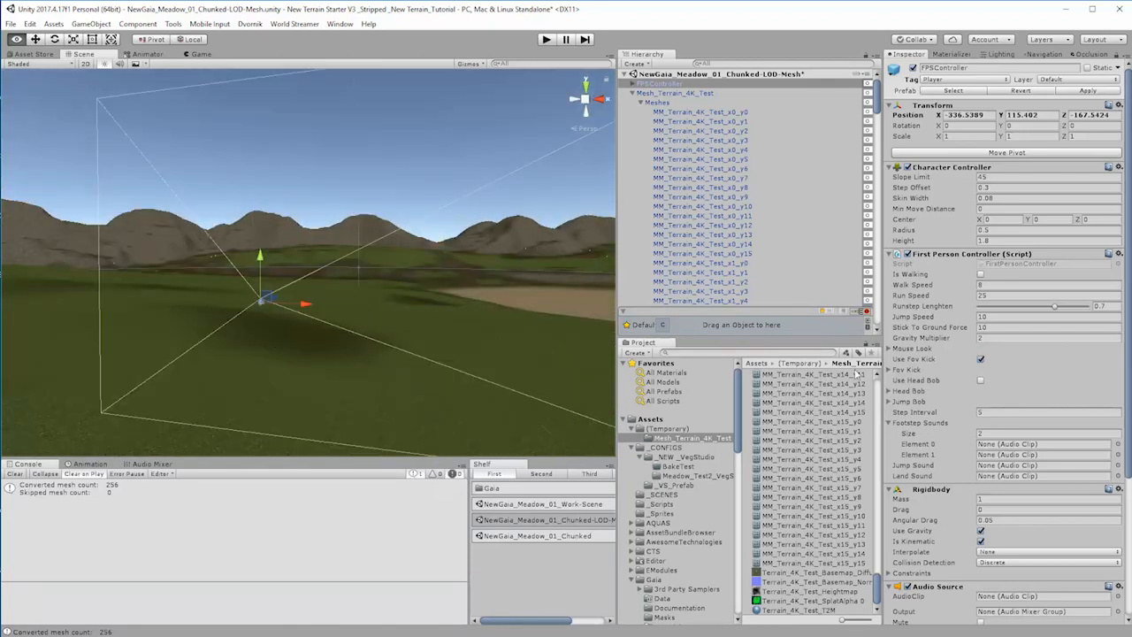
pyautogui.moveTo(856, 374); pyautogui.dragTo(1131, 388, button='right')
pyautogui.press('w')
pyautogui.moveTo(448, 292); pyautogui.dragTo(455, 265, button='right')
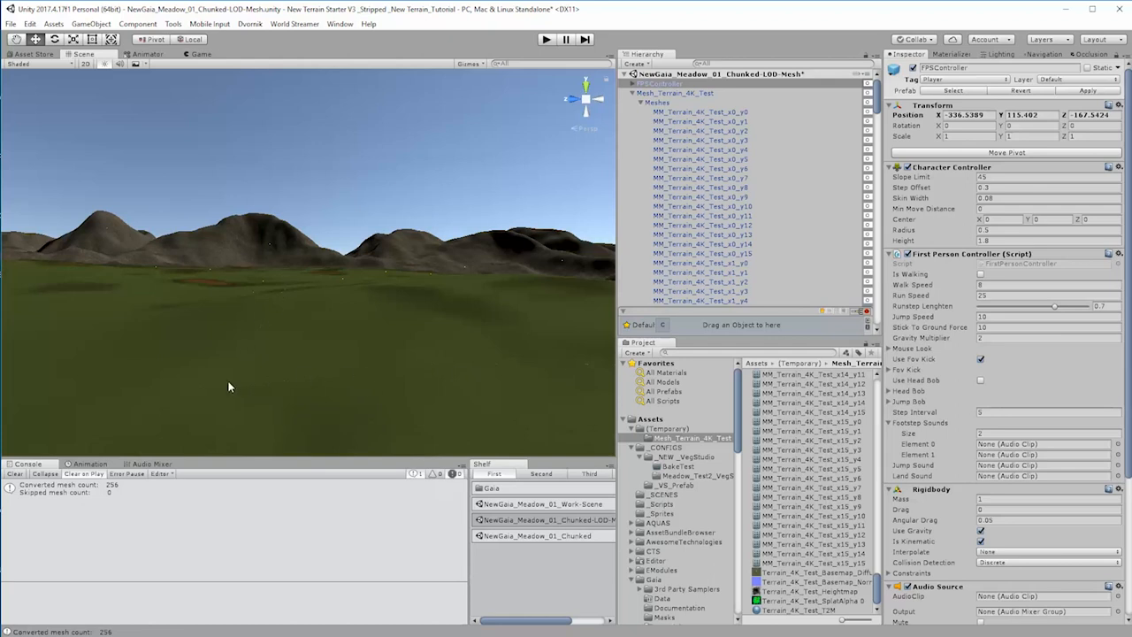
pyautogui.moveTo(241, 359); pyautogui.dragTo(548, 352, button='right')
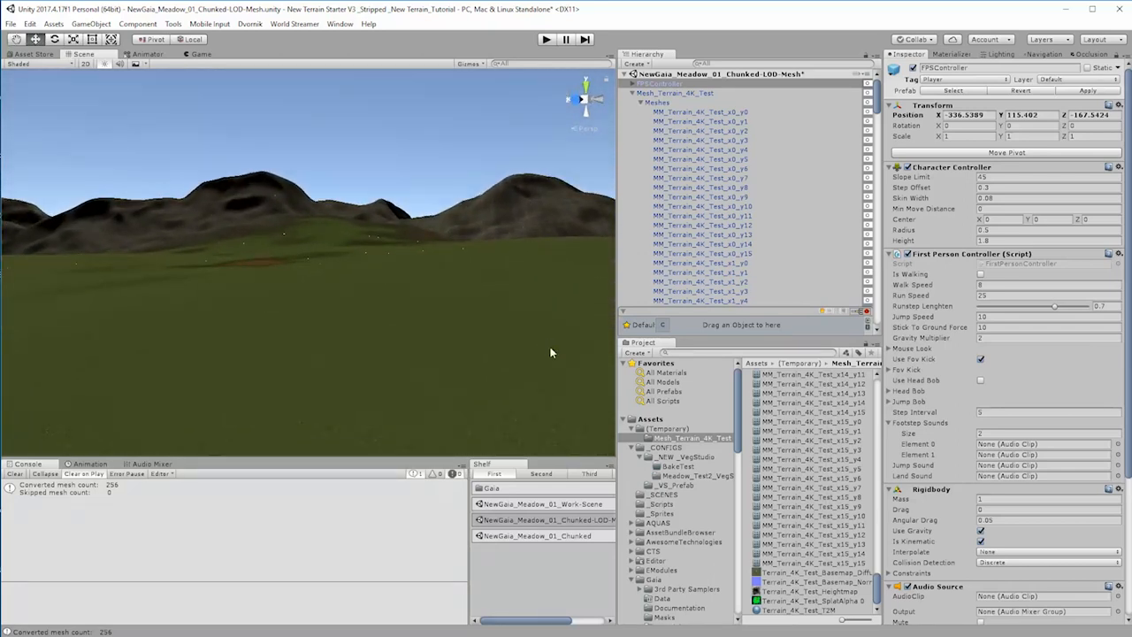
pyautogui.moveTo(417, 326); pyautogui.dragTo(106, 432, button='right')
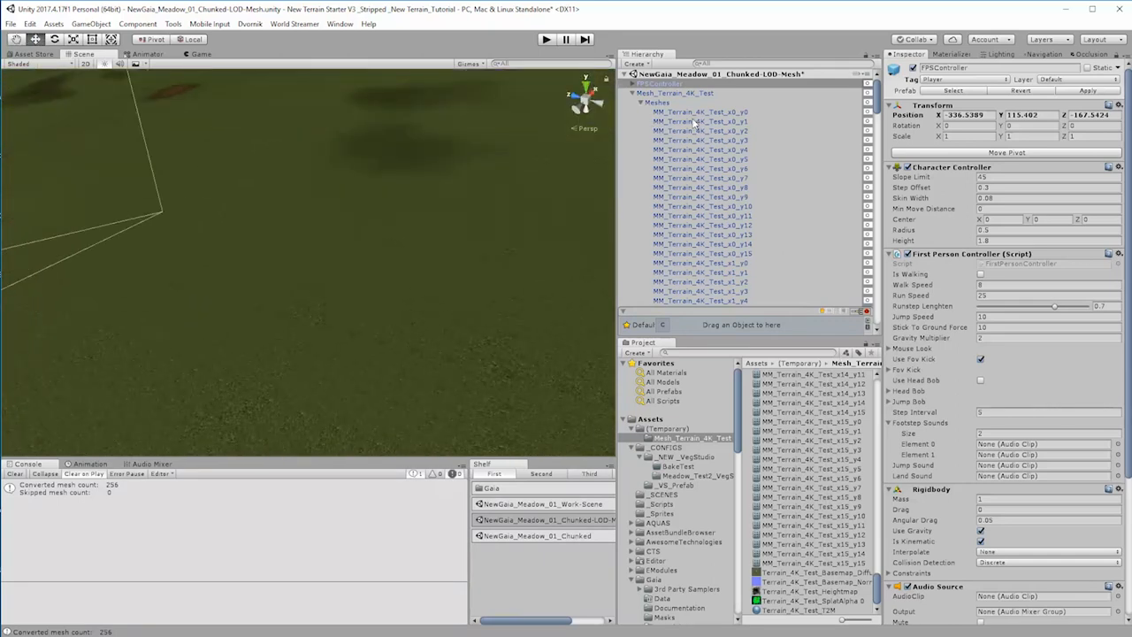
# Step: Enable Terrain Texture and disable Export Terrain Maps in Mesh Materializer, keeping Terrain To Mesh enabled
pyautogui.click(661, 93)
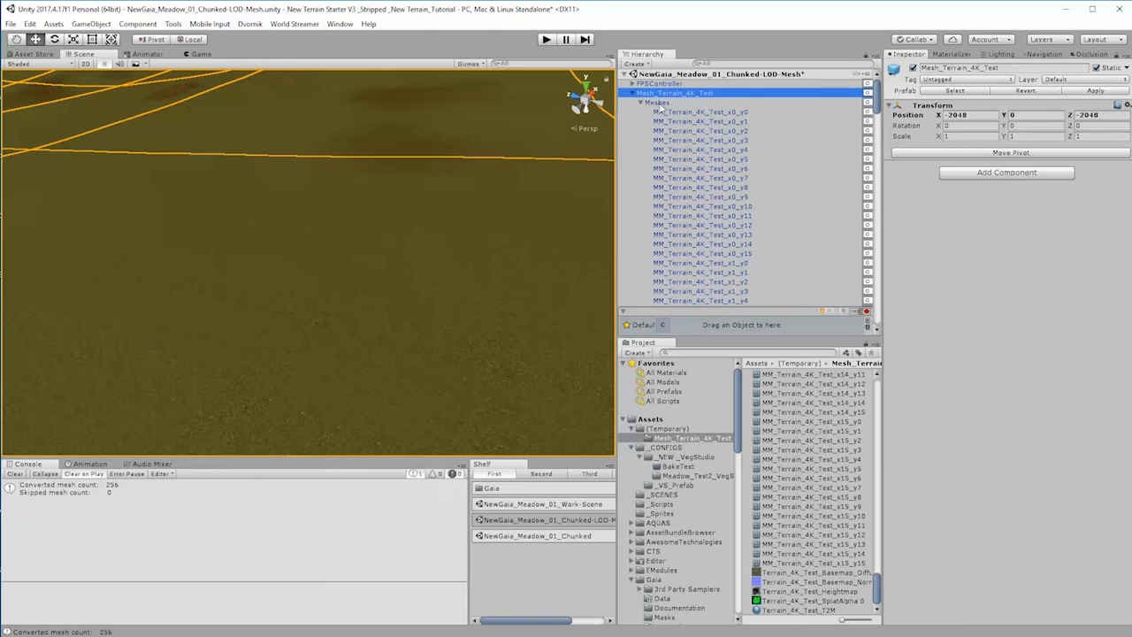
pyautogui.click(951, 56)
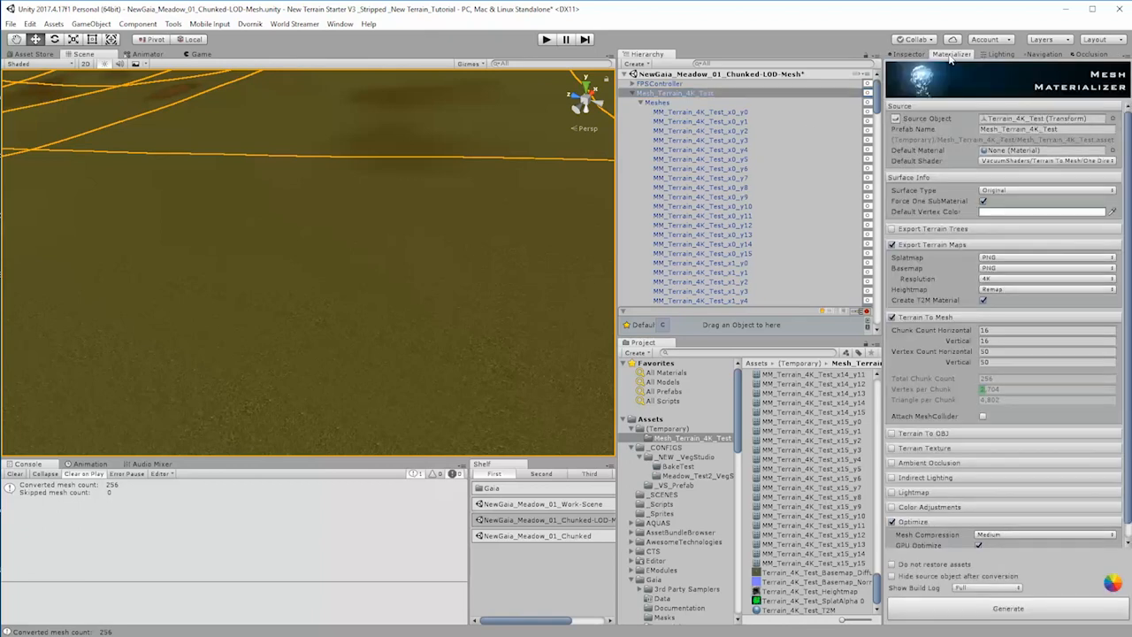
pyautogui.scroll(-1, 956, 460)
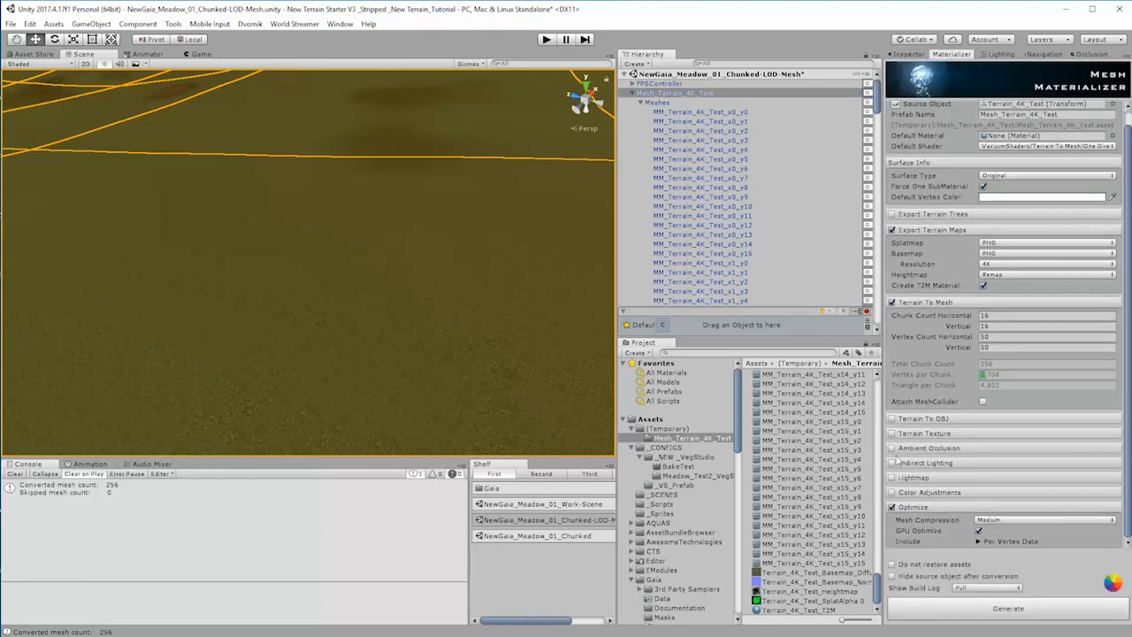
pyautogui.click(892, 434)
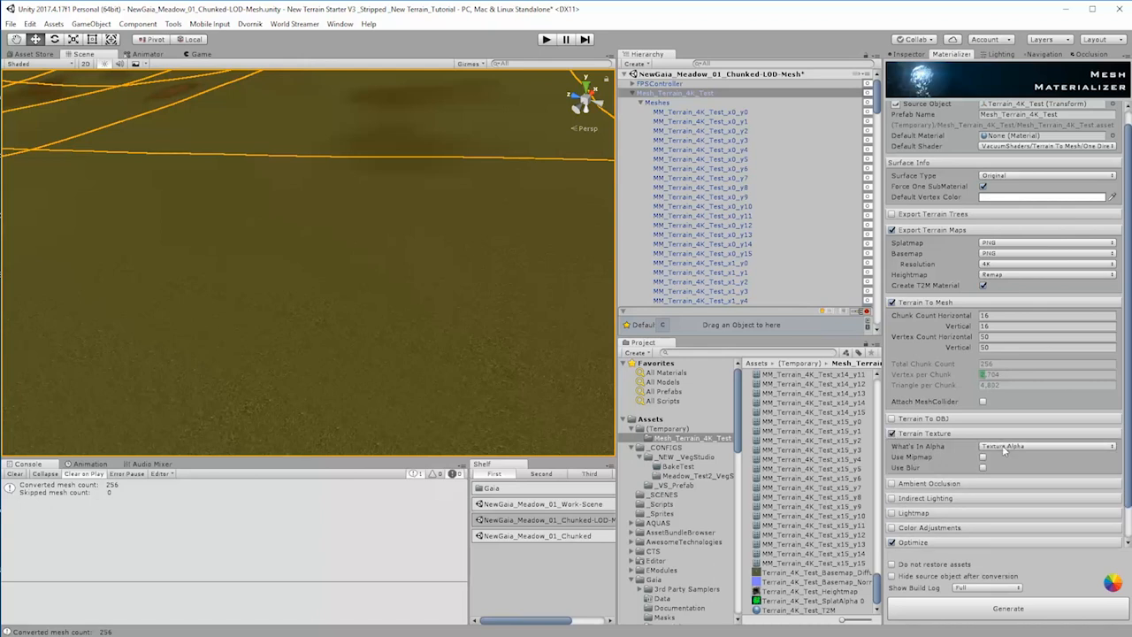
pyautogui.scroll(1, 1004, 449)
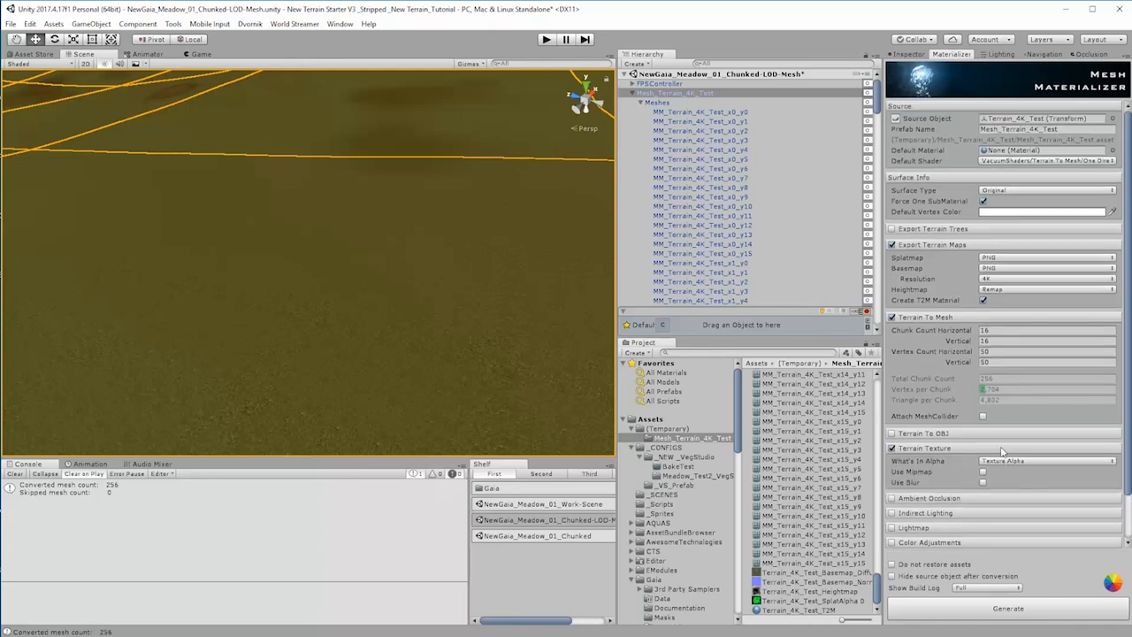
pyautogui.click(892, 245)
pyautogui.click(893, 260)
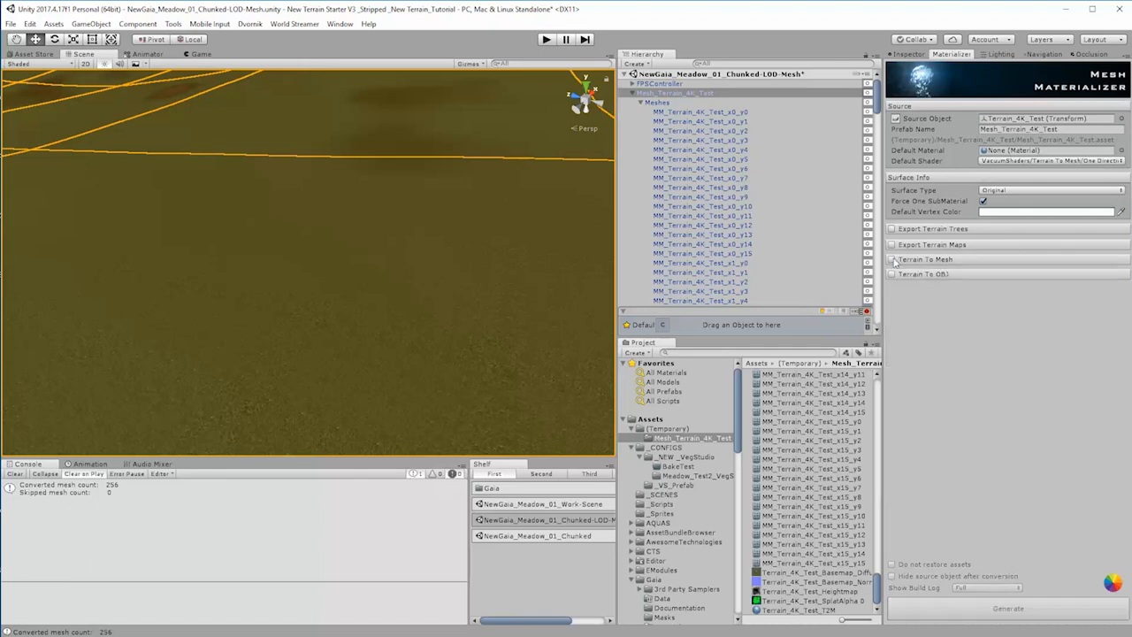
pyautogui.click(894, 260)
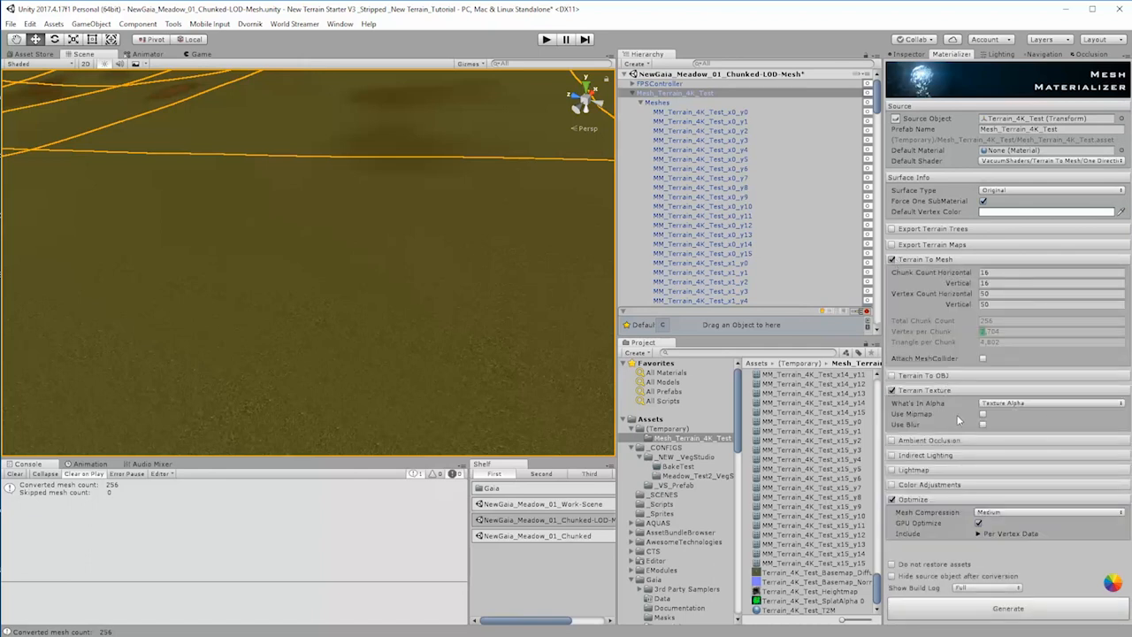
# Step: Enable Use Mipmap for the terrain texture and generate the terrain mesh again with Mesh Materializer
pyautogui.click(983, 415)
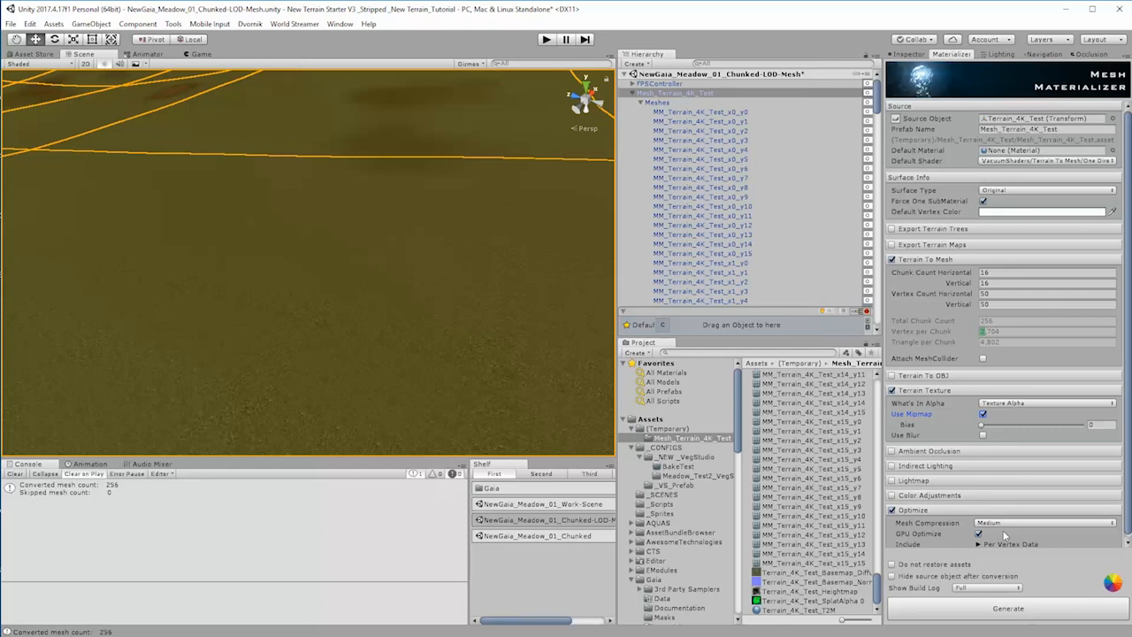
pyautogui.click(646, 94)
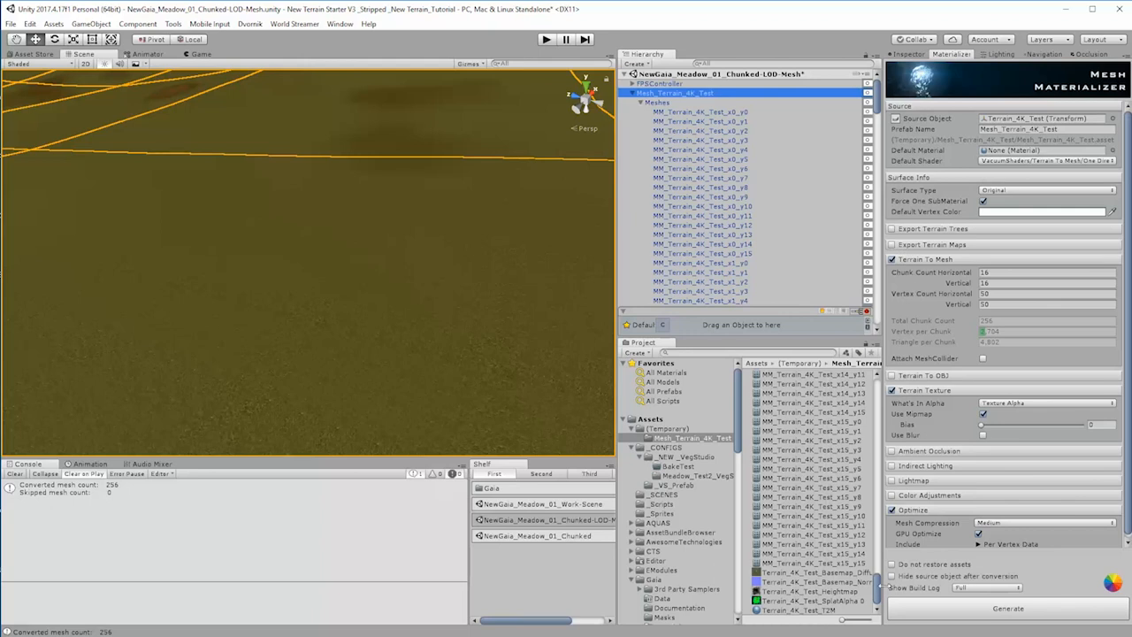
pyautogui.click(1040, 614)
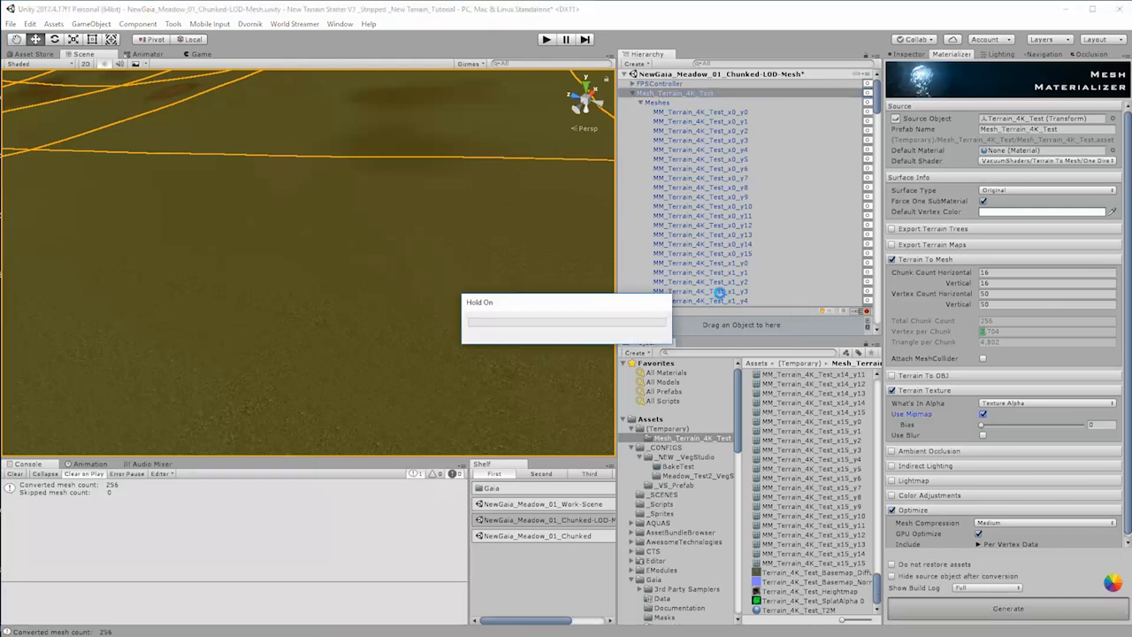
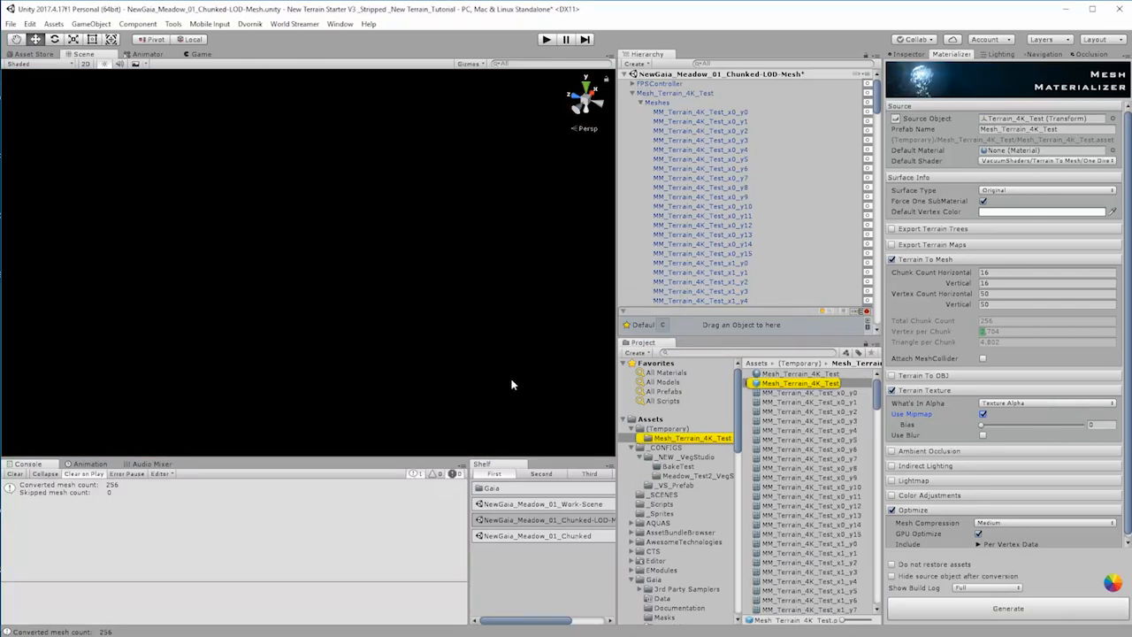
# Step: Examine the regenerated terrain mesh in the scene and select its Mesh_Terrain_4K_Test material asset
pyautogui.moveTo(511, 385); pyautogui.dragTo(337, 258, button='right')
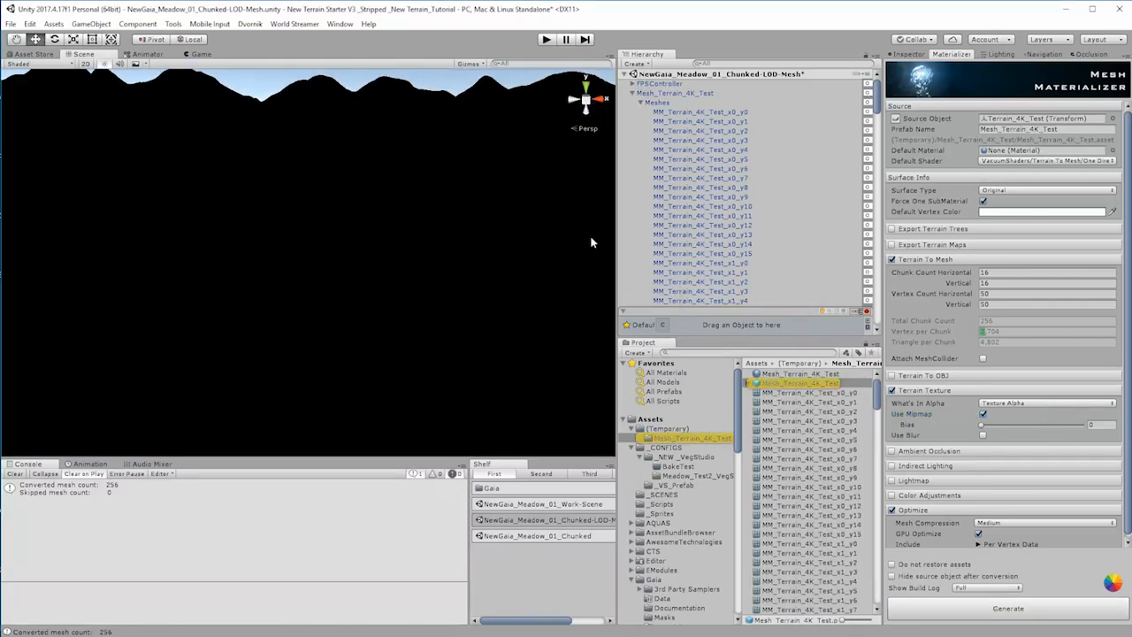
pyautogui.click(795, 376)
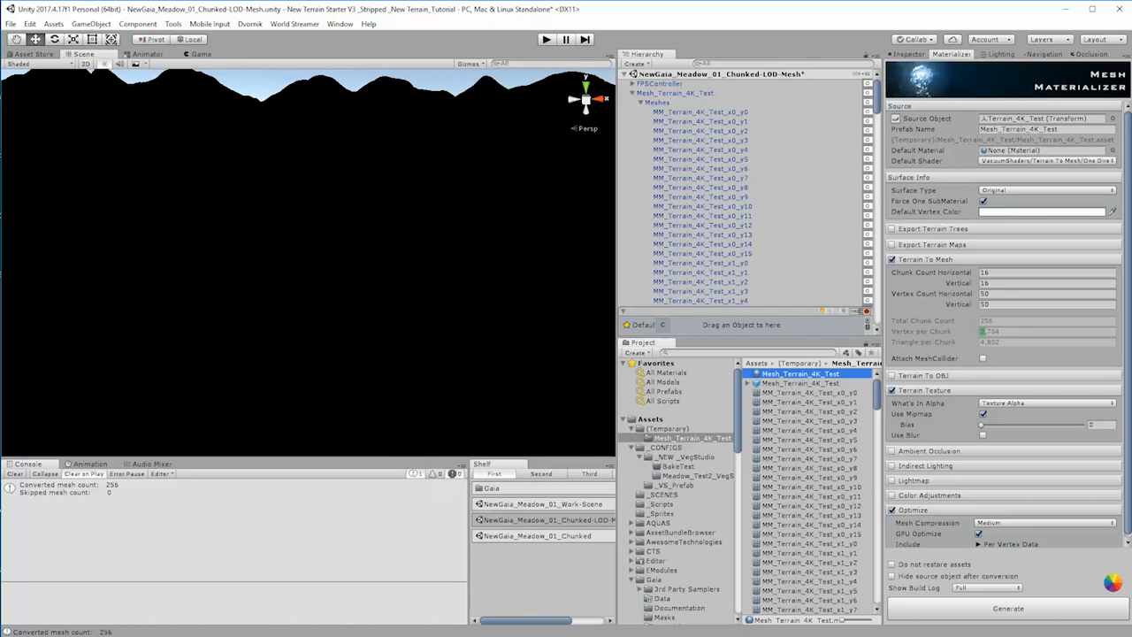
# Step: Find Mesh Materializer in the Asset Store and open its package contents for import
pyautogui.click(35, 55)
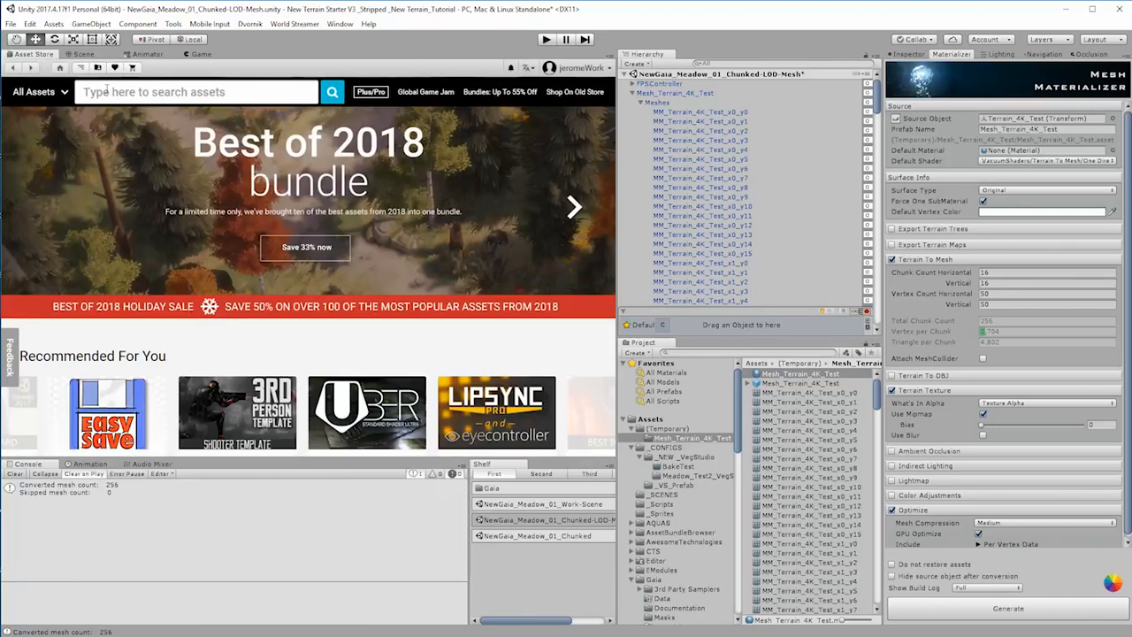
pyautogui.click(108, 86)
pyautogui.write('Mesh Materi')
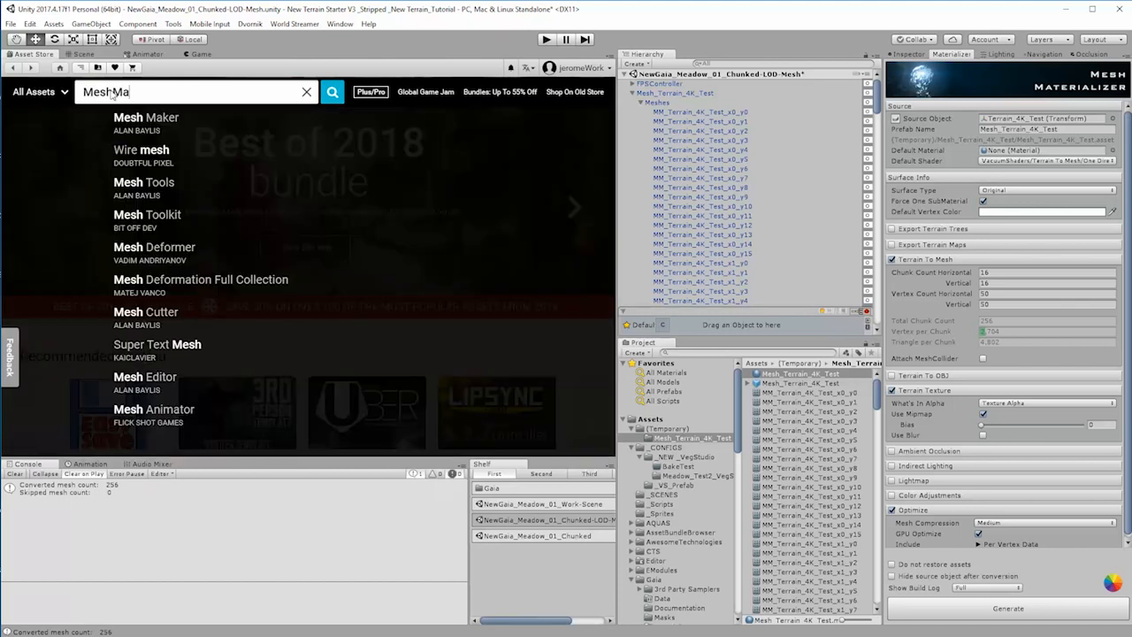
pyautogui.write('a')
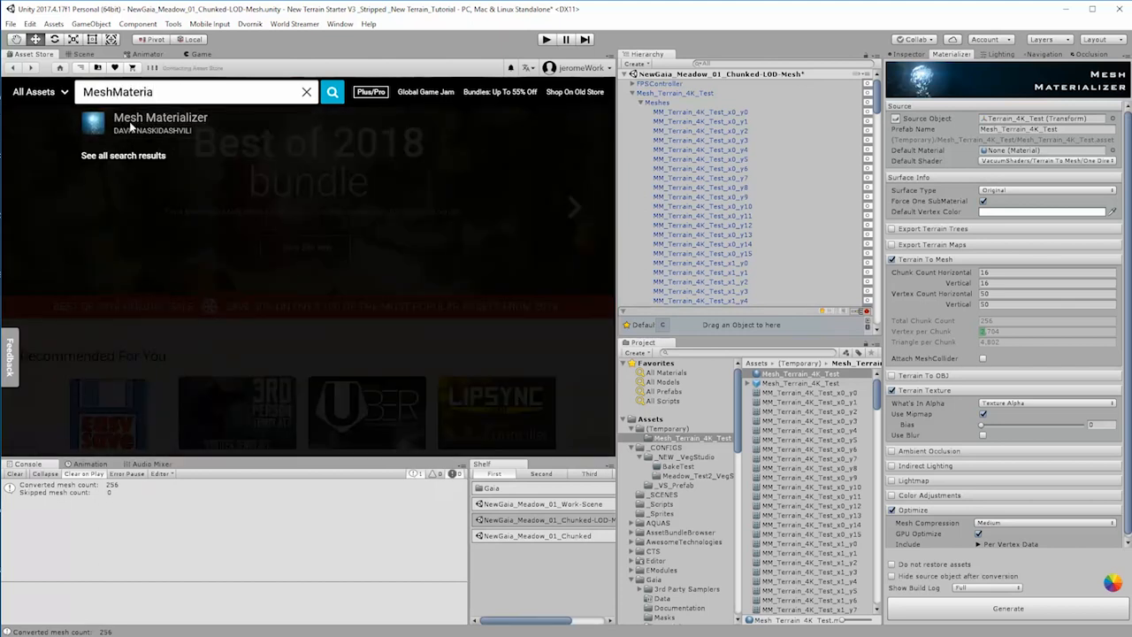
pyautogui.click(130, 127)
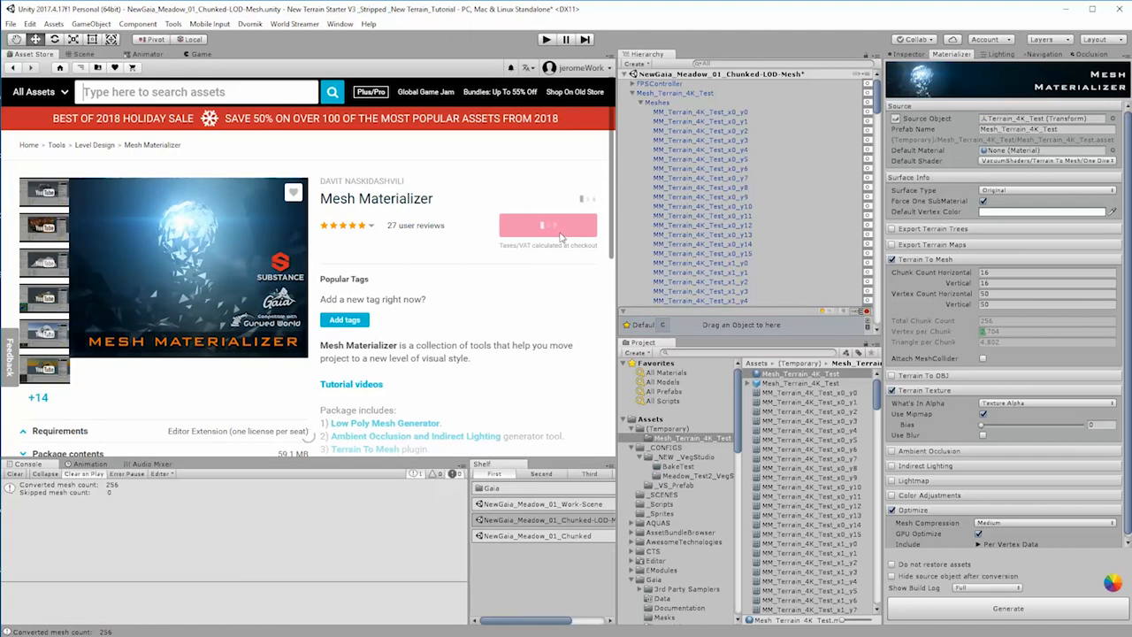
pyautogui.click(541, 262)
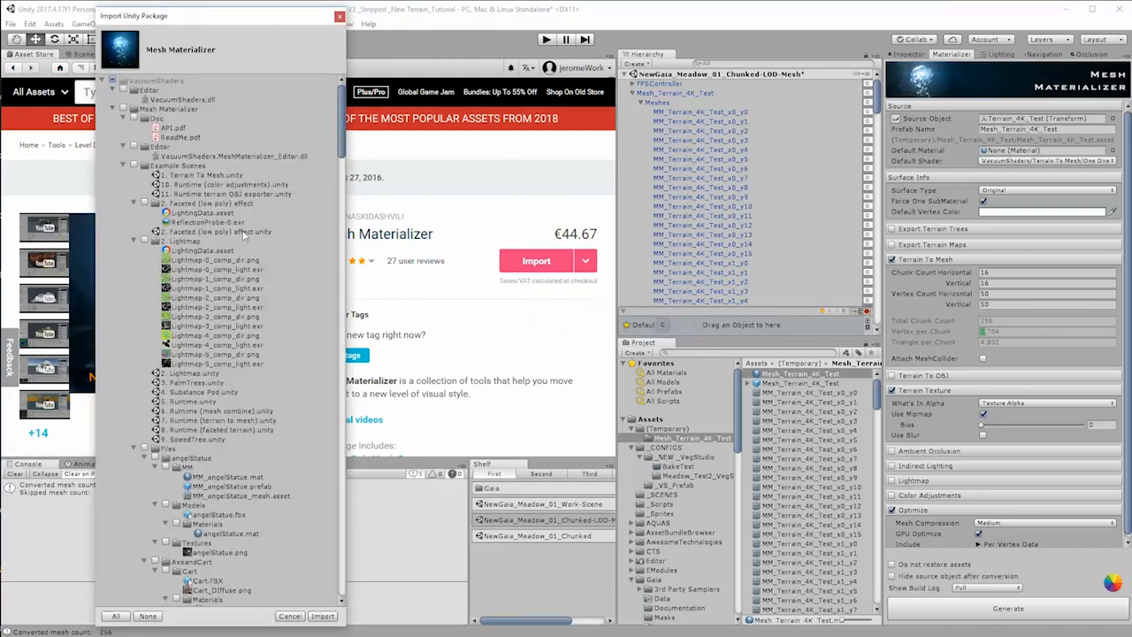
# Step: Examine the terrain and Vertex Color Shaders folders in the Mesh Materializer package, and close it without importing
pyautogui.moveTo(342, 144); pyautogui.dragTo(369, 360)
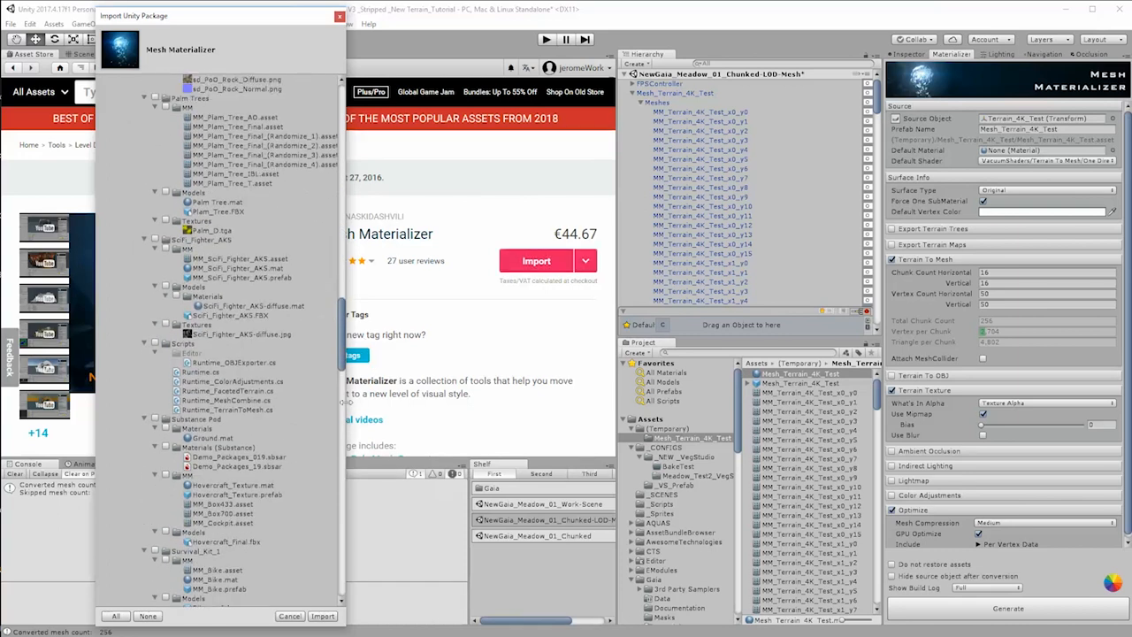
pyautogui.moveTo(346, 402); pyautogui.dragTo(489, 504)
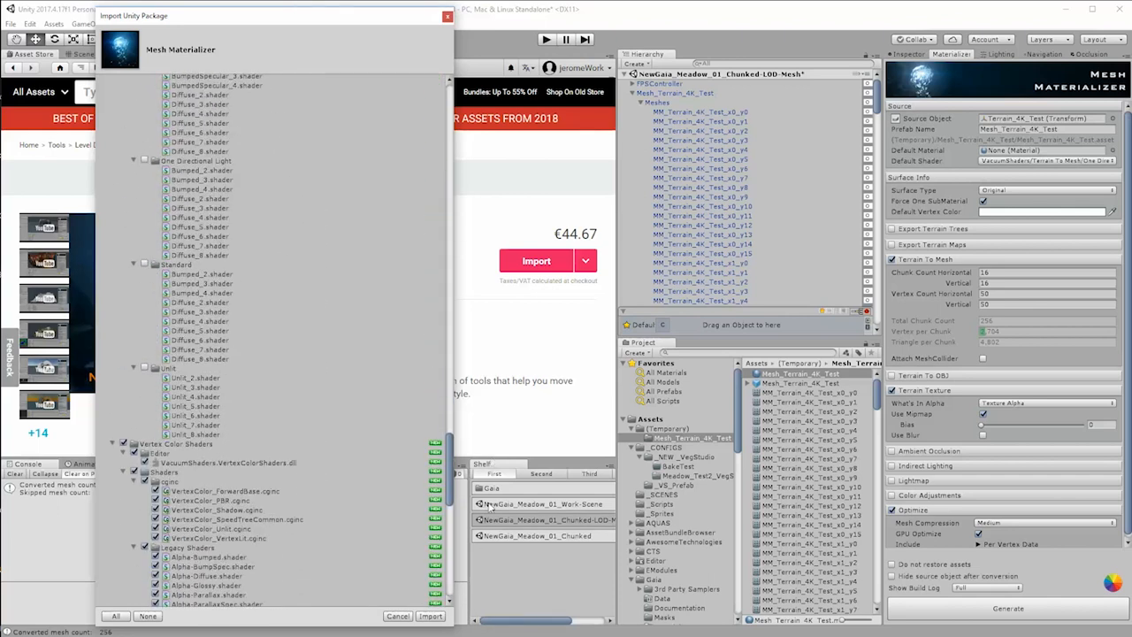
pyautogui.moveTo(489, 505); pyautogui.dragTo(368, 493)
pyautogui.scroll(-7, 318, 479)
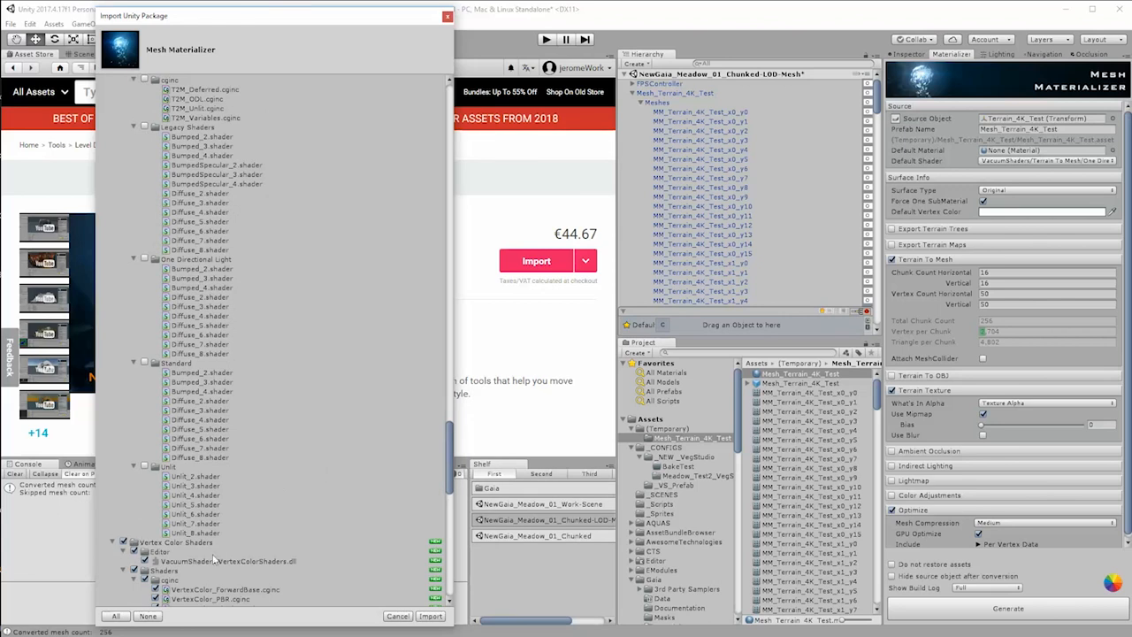
pyautogui.scroll(-5, 177, 561)
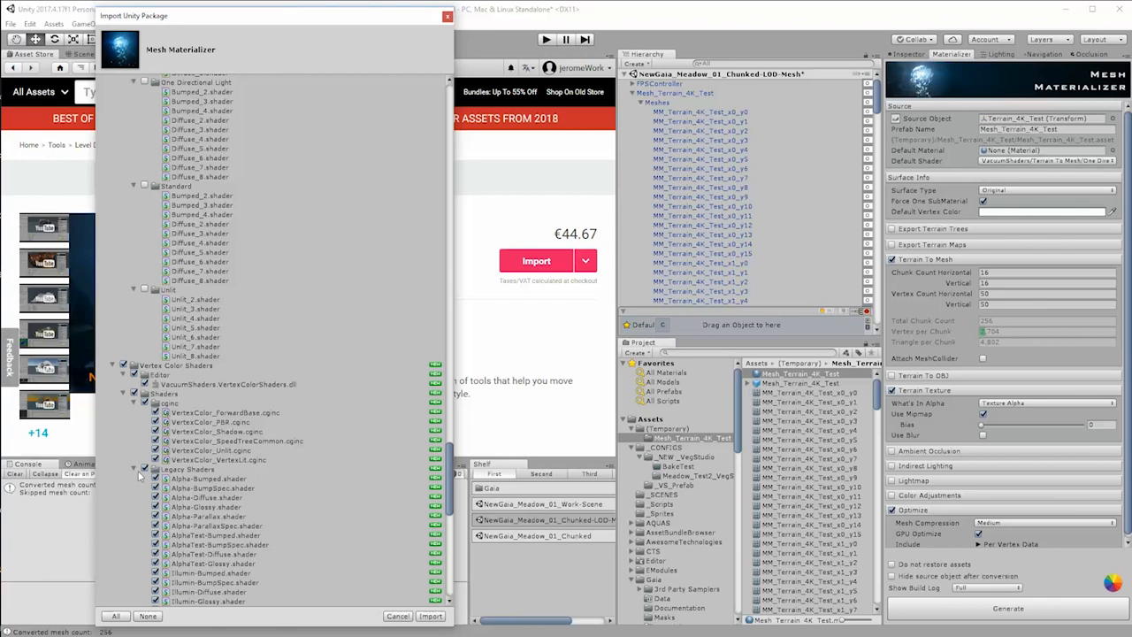
pyautogui.scroll(-7, 201, 495)
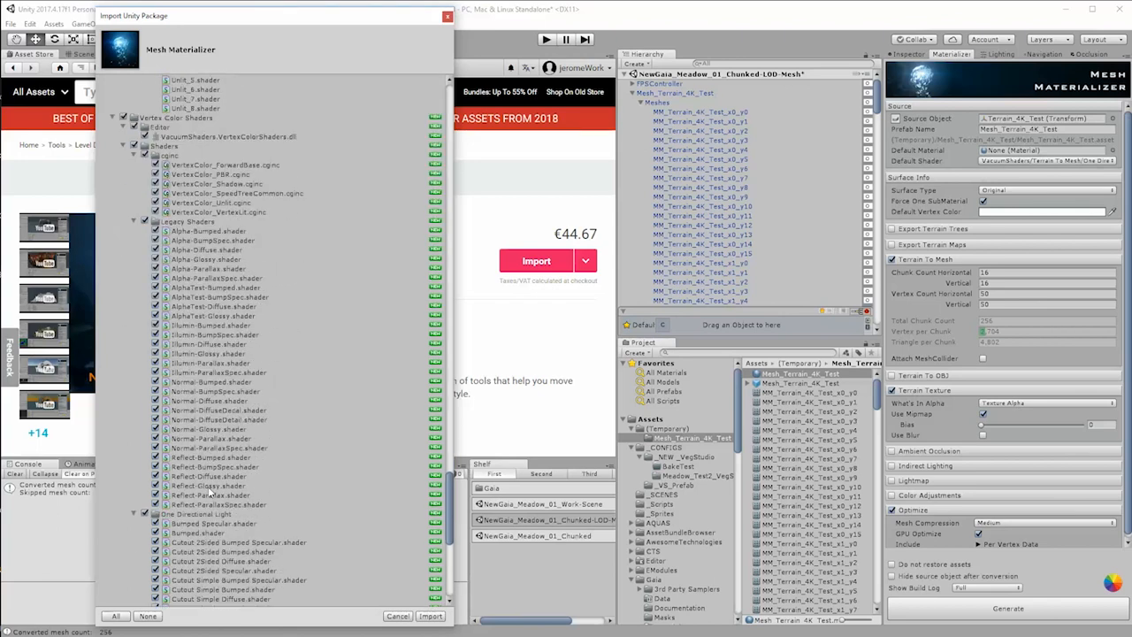
pyautogui.scroll(-5, 210, 490)
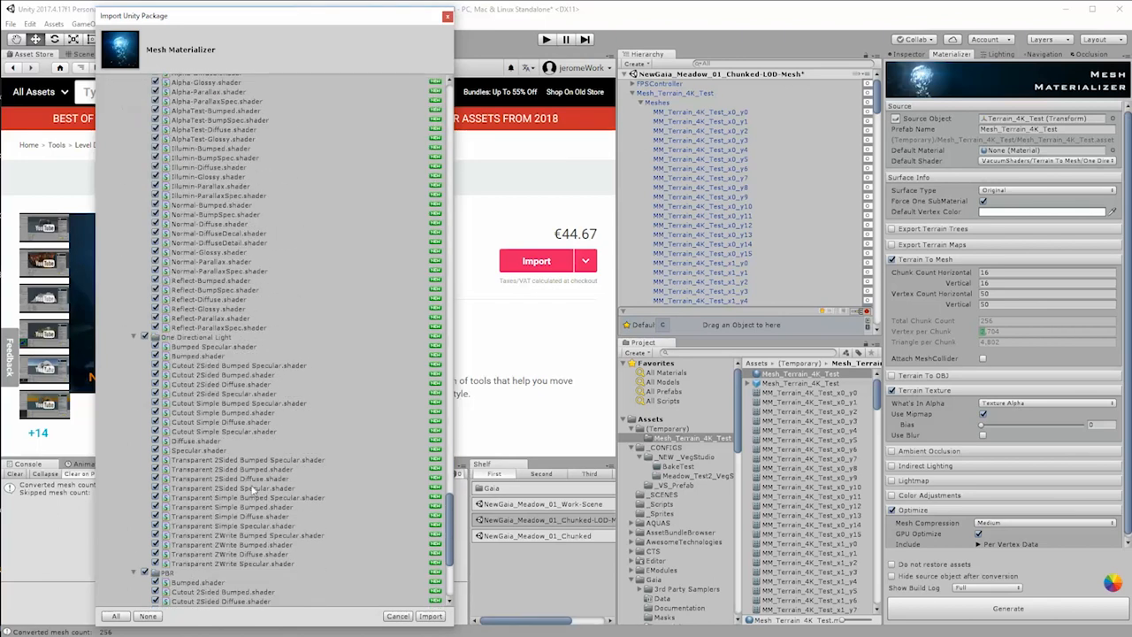
pyautogui.scroll(-5, 253, 491)
pyautogui.scroll(-2, 262, 525)
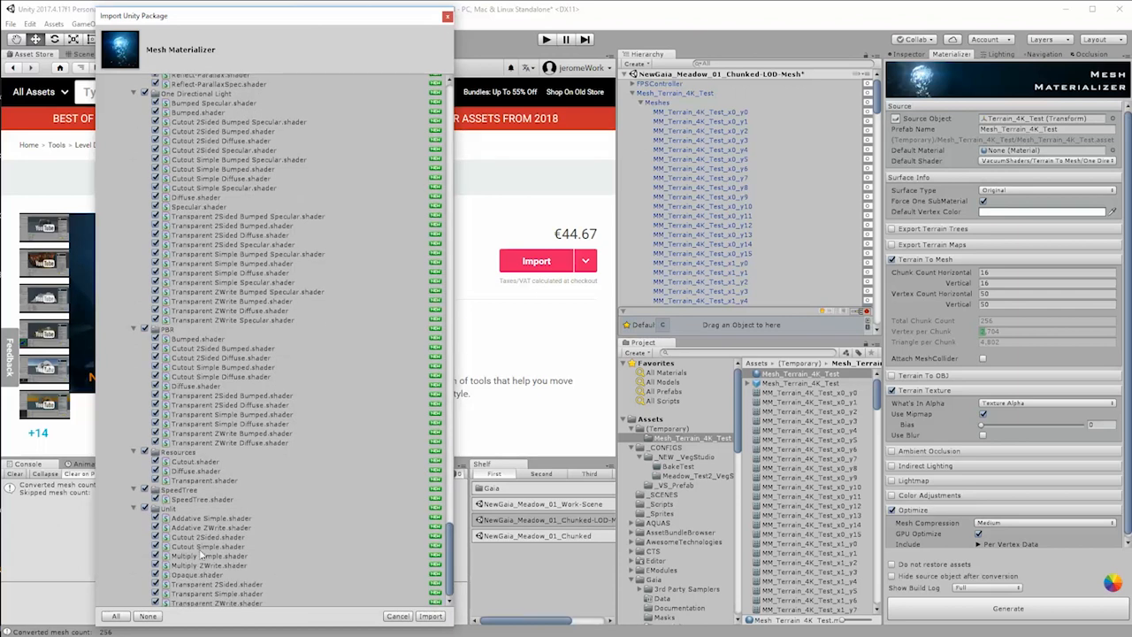
pyautogui.moveTo(452, 582); pyautogui.dragTo(447, 502)
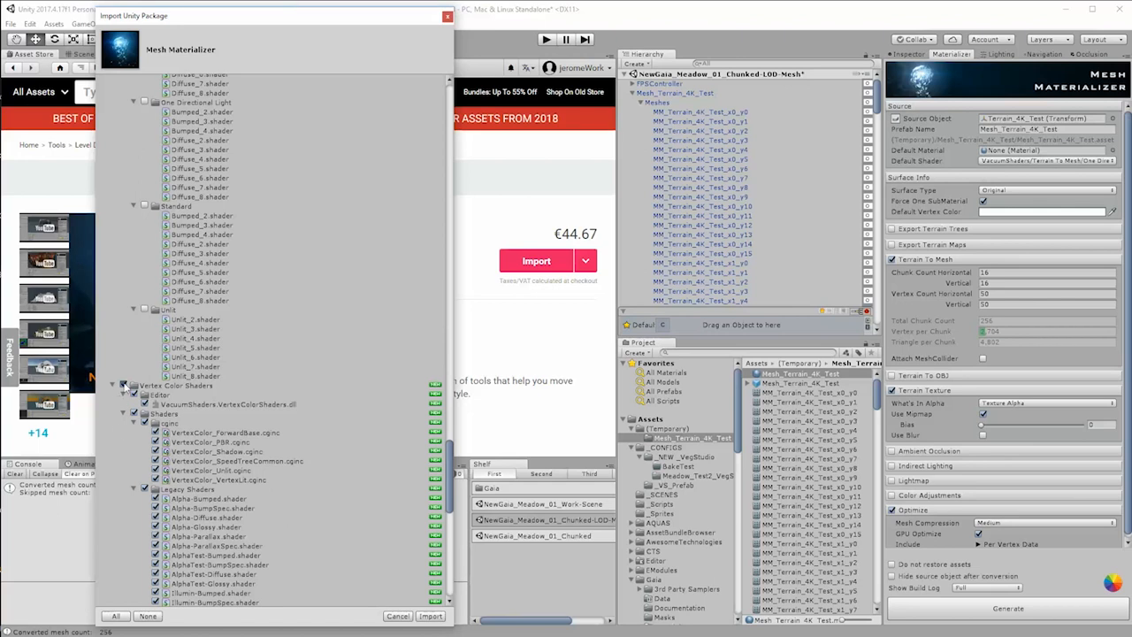
pyautogui.click(125, 387)
pyautogui.click(398, 616)
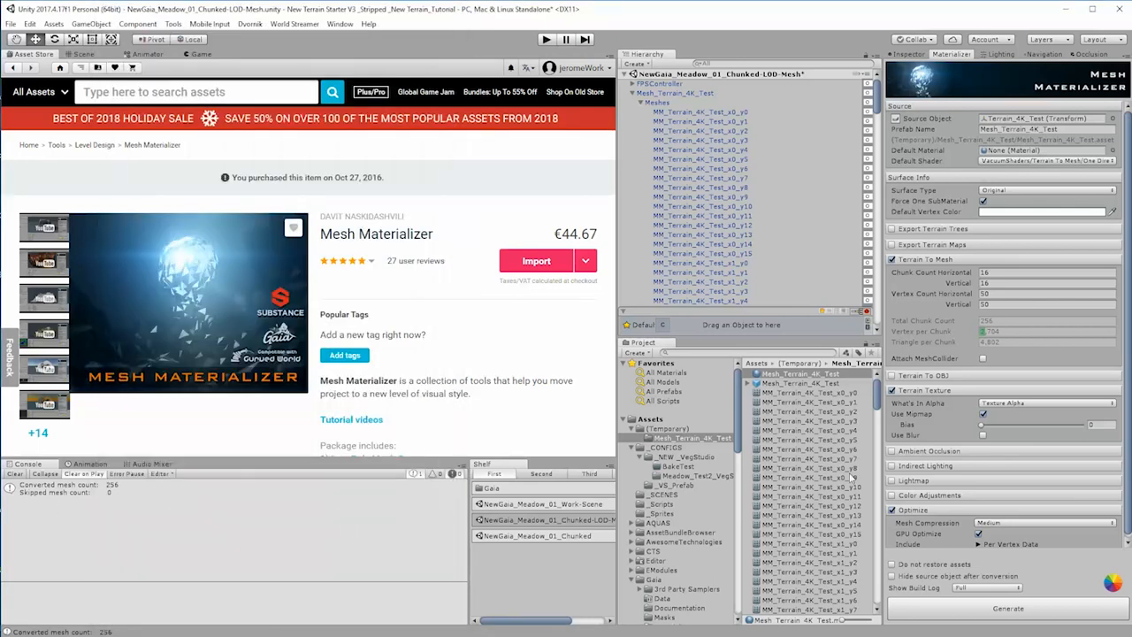
# Step: Delete Mesh_Terrain_4K_Test from the scene and its generated asset folder from the {Temporary} folder
pyautogui.click(667, 103)
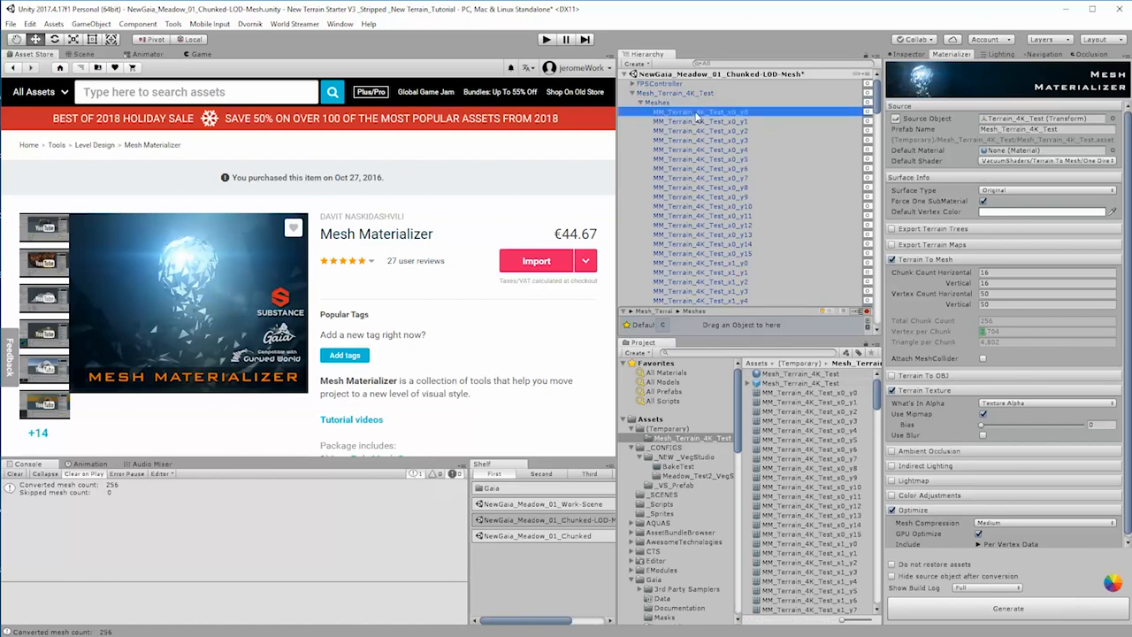
pyautogui.click(668, 94)
pyautogui.press('Delete')
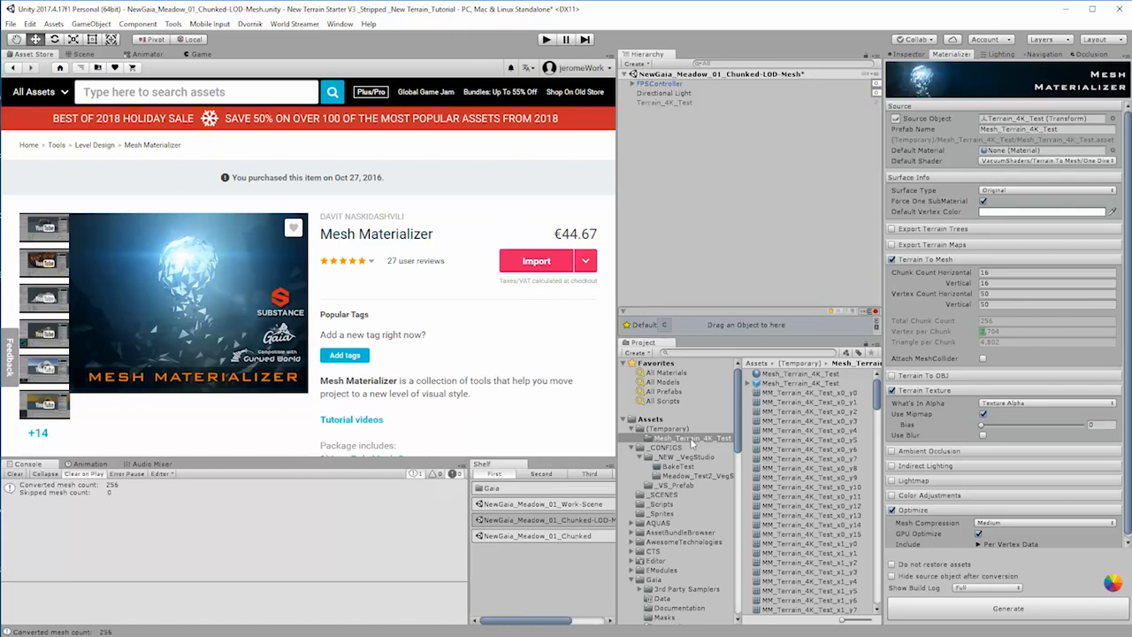
pyautogui.click(647, 439)
pyautogui.press('Delete')
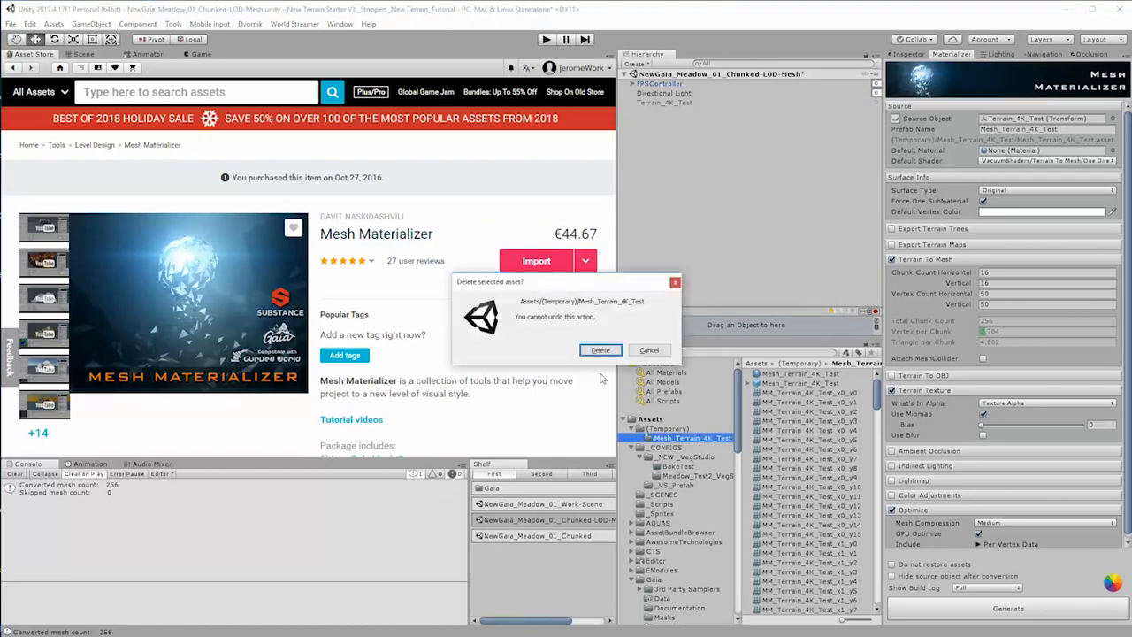
pyautogui.click(599, 350)
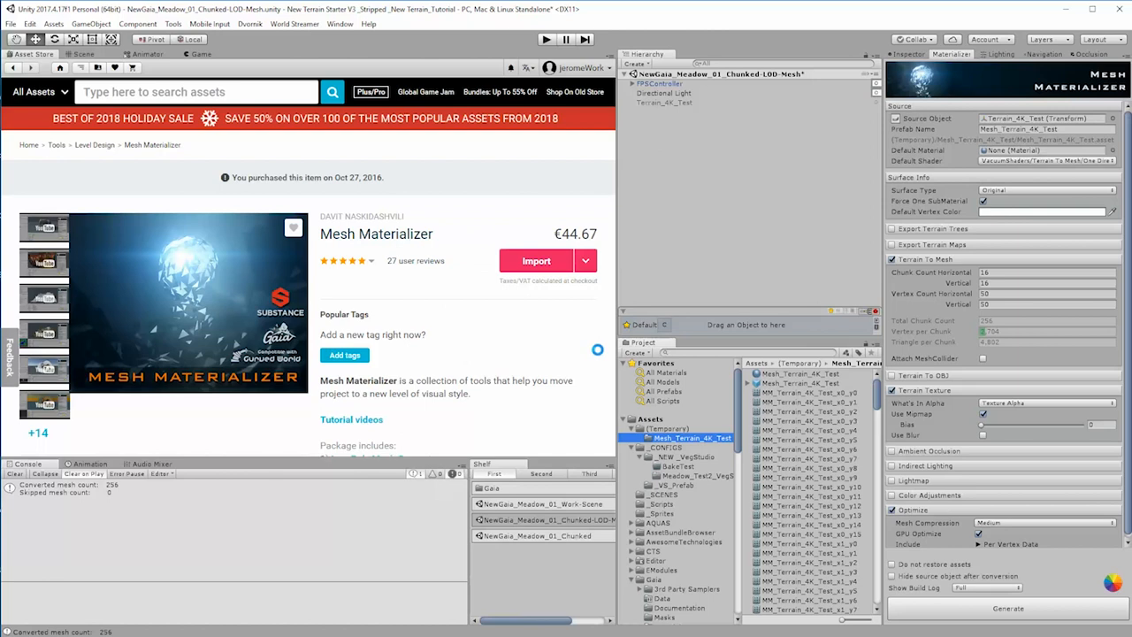
# Step: Enable Export Terrain Maps for Terrain_4K_Test, keep What's In Alpha on Texture Alpha, and generate the terrain mesh again
pyautogui.click(659, 103)
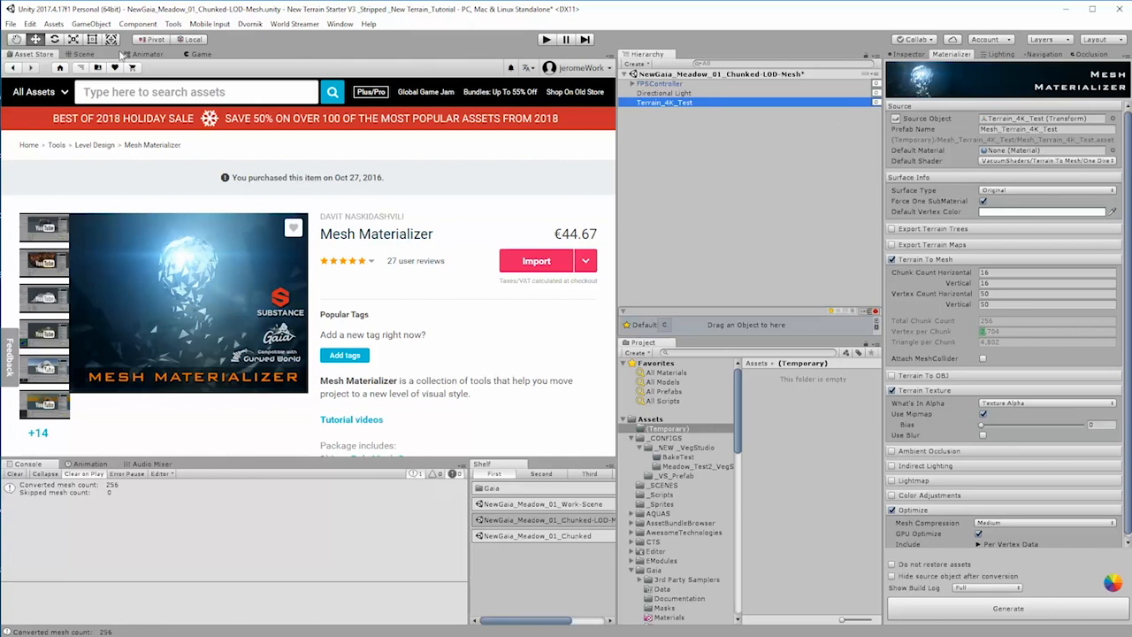
pyautogui.click(85, 56)
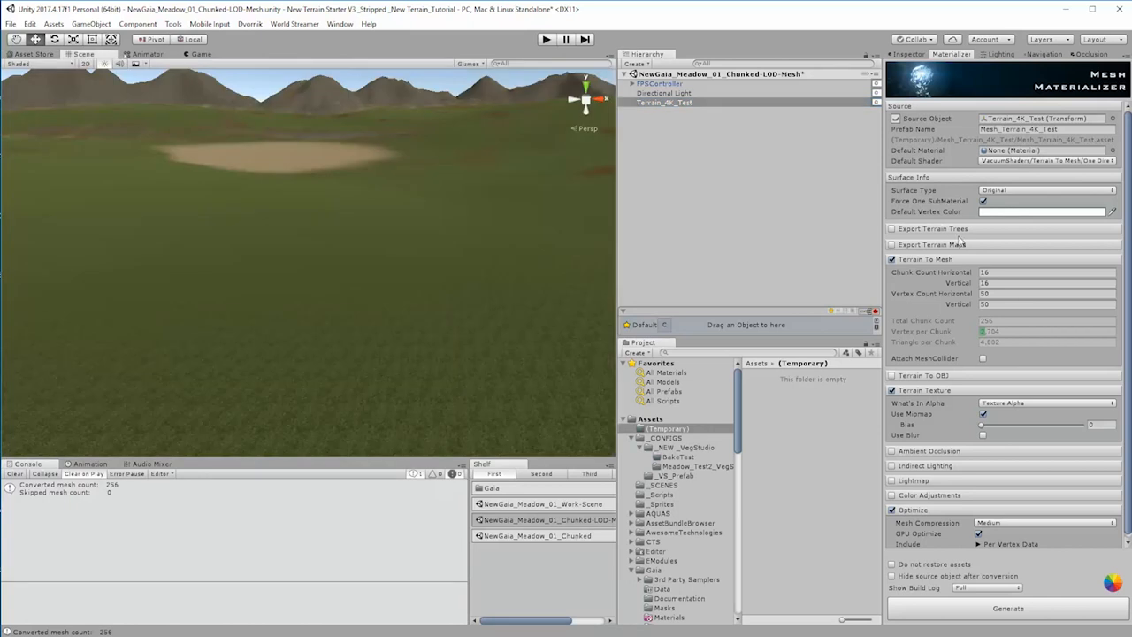
pyautogui.click(893, 245)
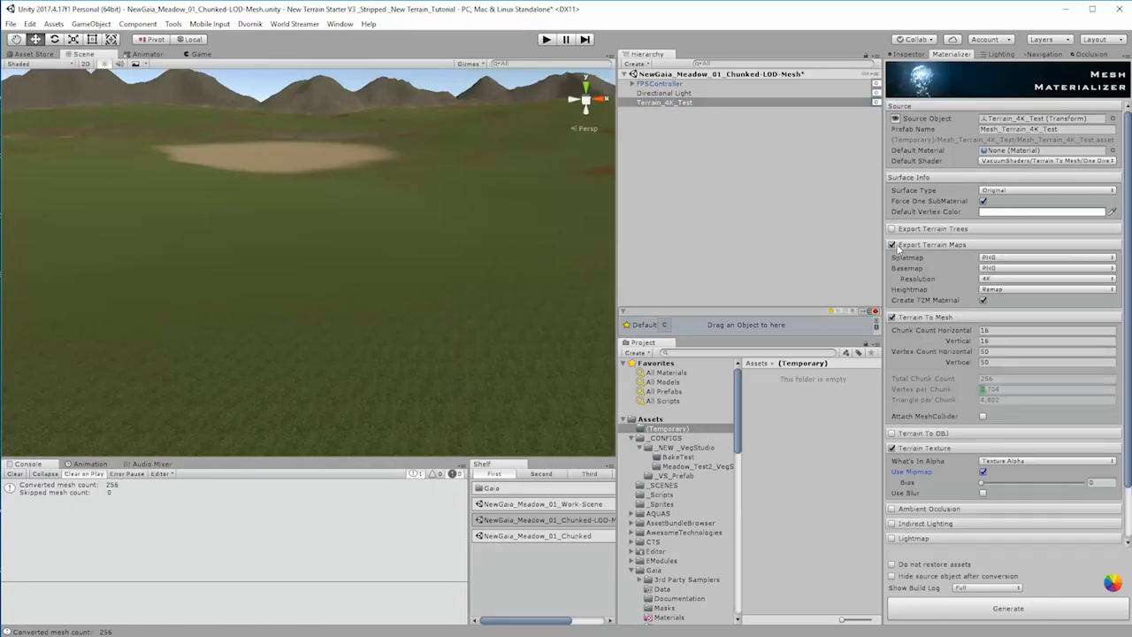
pyautogui.scroll(-2, 1032, 423)
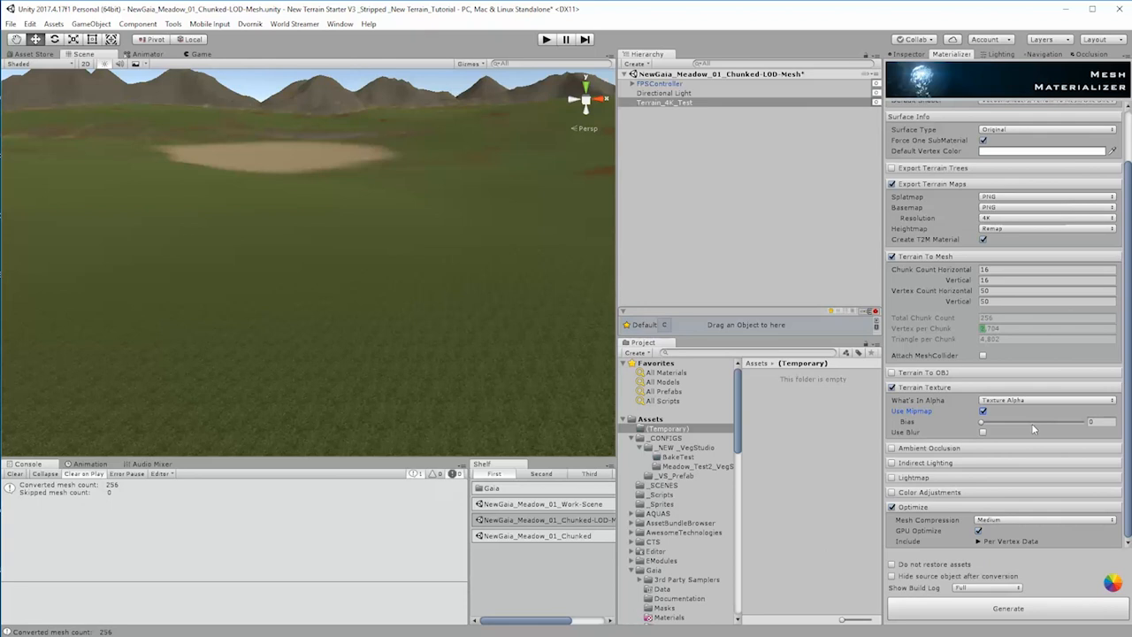
pyautogui.click(1029, 400)
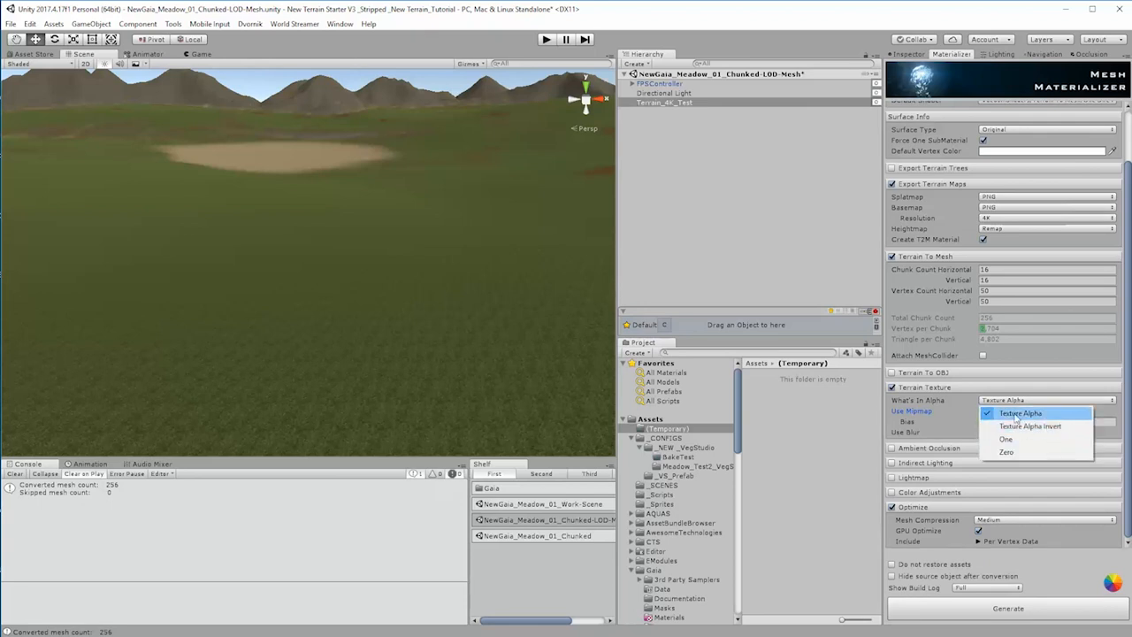
pyautogui.click(1019, 413)
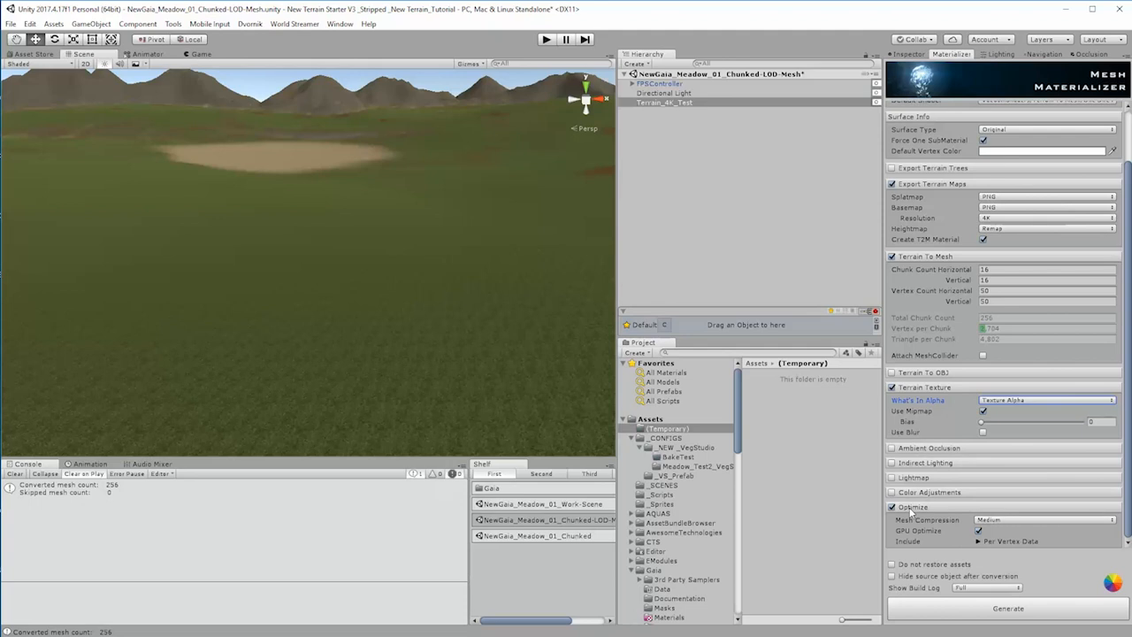
pyautogui.click(986, 609)
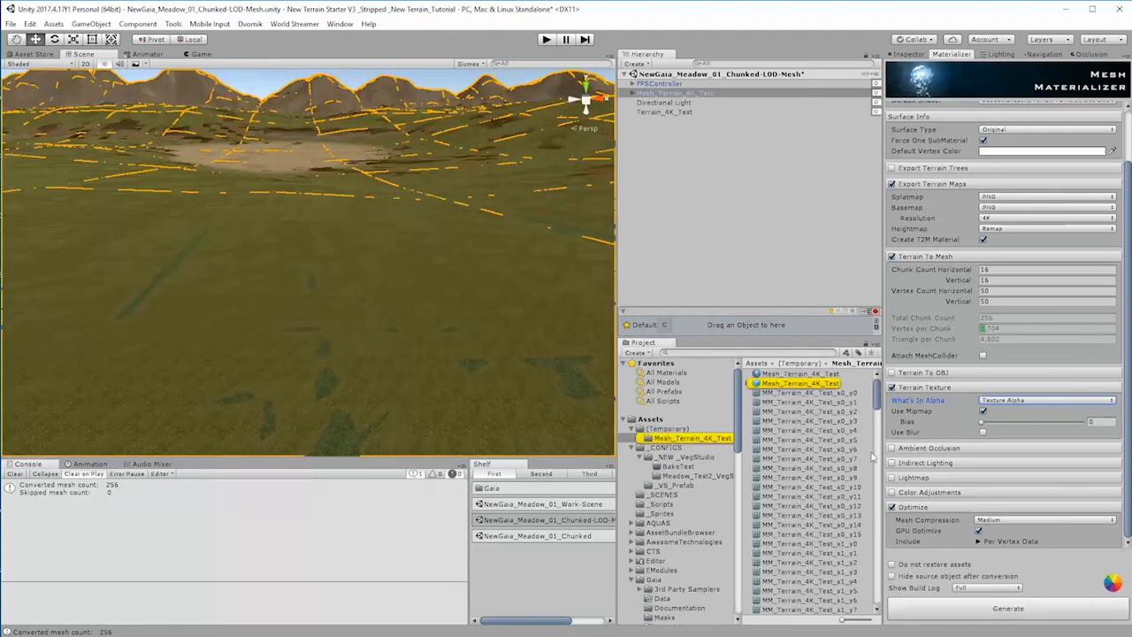
# Step: Select all MM_Terrain_4K_Test chunk meshes, from x0_y0 to x15_y15, and set their Y position to -0.2
pyautogui.click(784, 375)
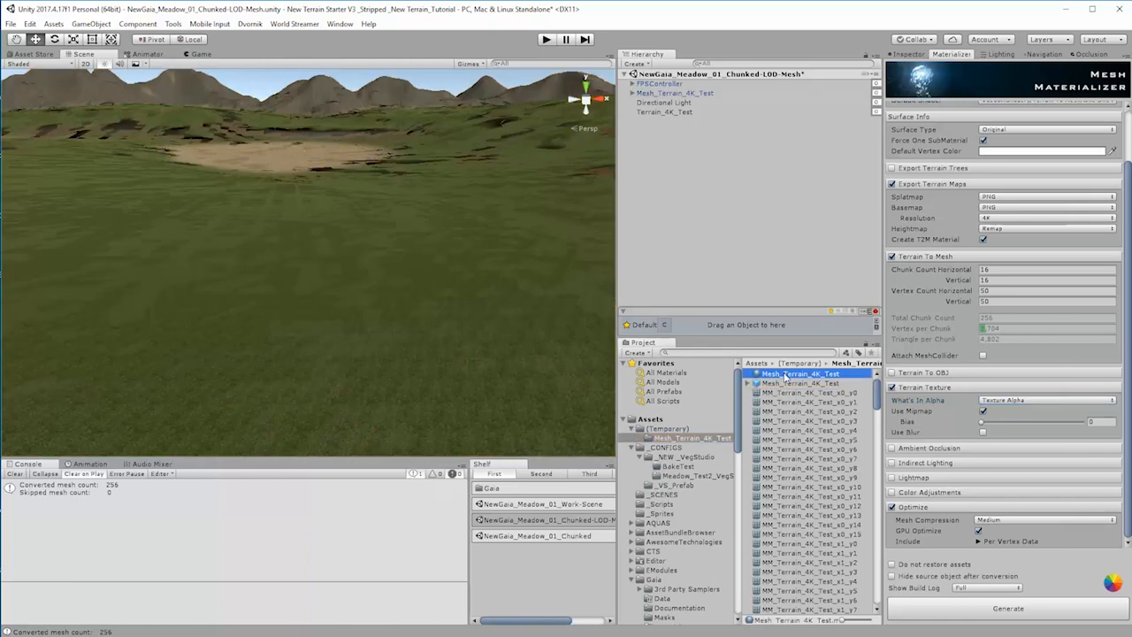
pyautogui.click(633, 93)
pyautogui.click(640, 103)
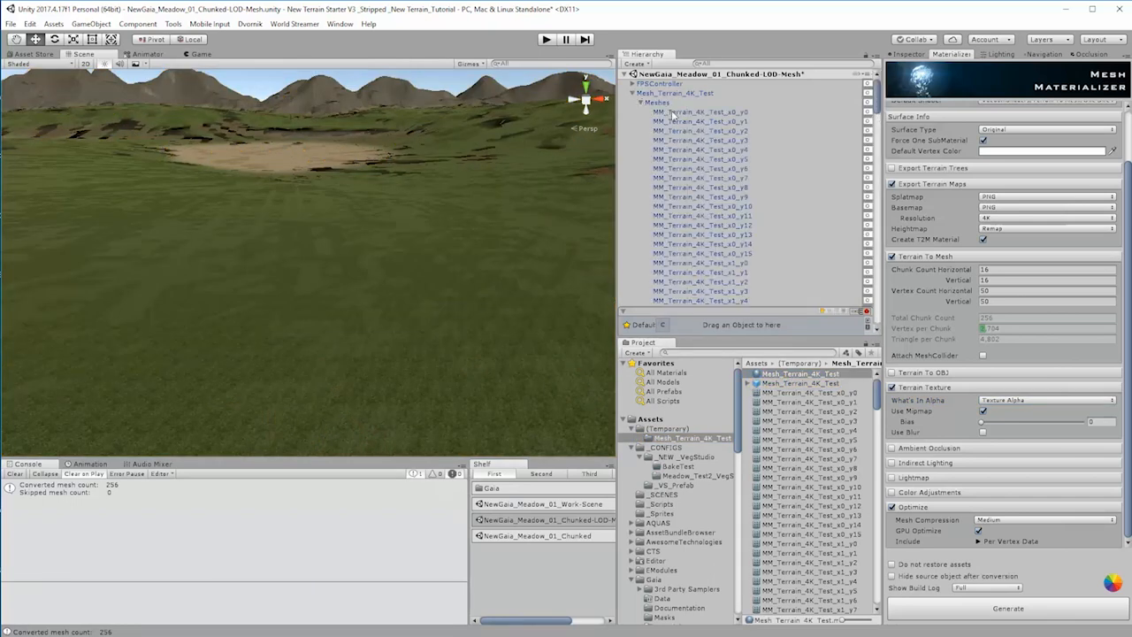
pyautogui.click(712, 112)
pyautogui.moveTo(876, 105); pyautogui.dragTo(874, 301)
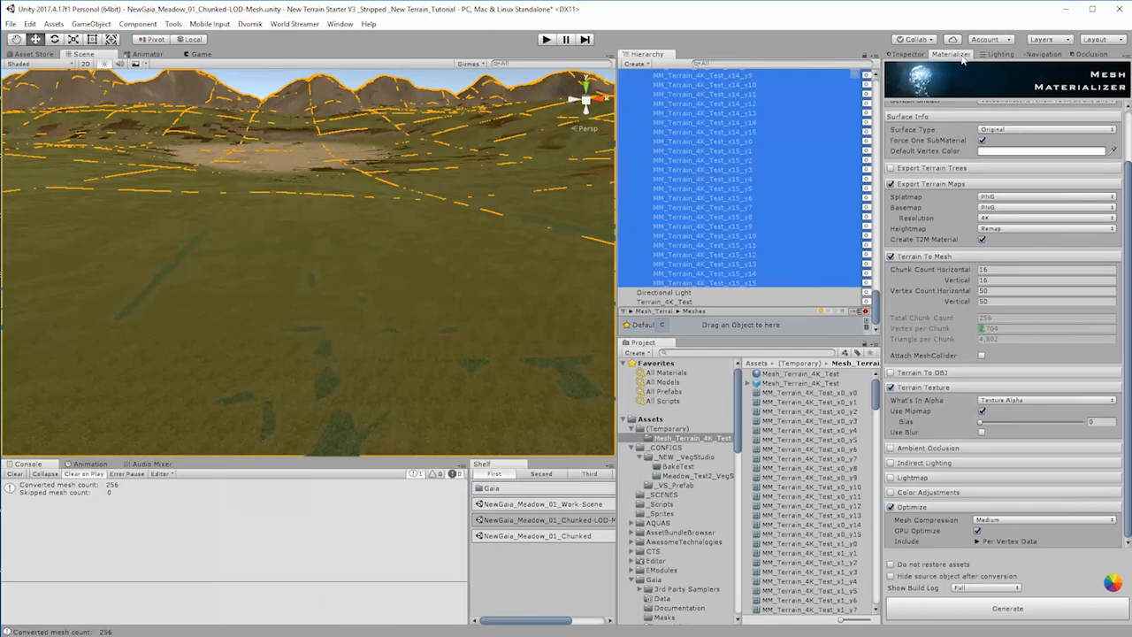
pyautogui.click(906, 54)
pyautogui.click(1029, 115)
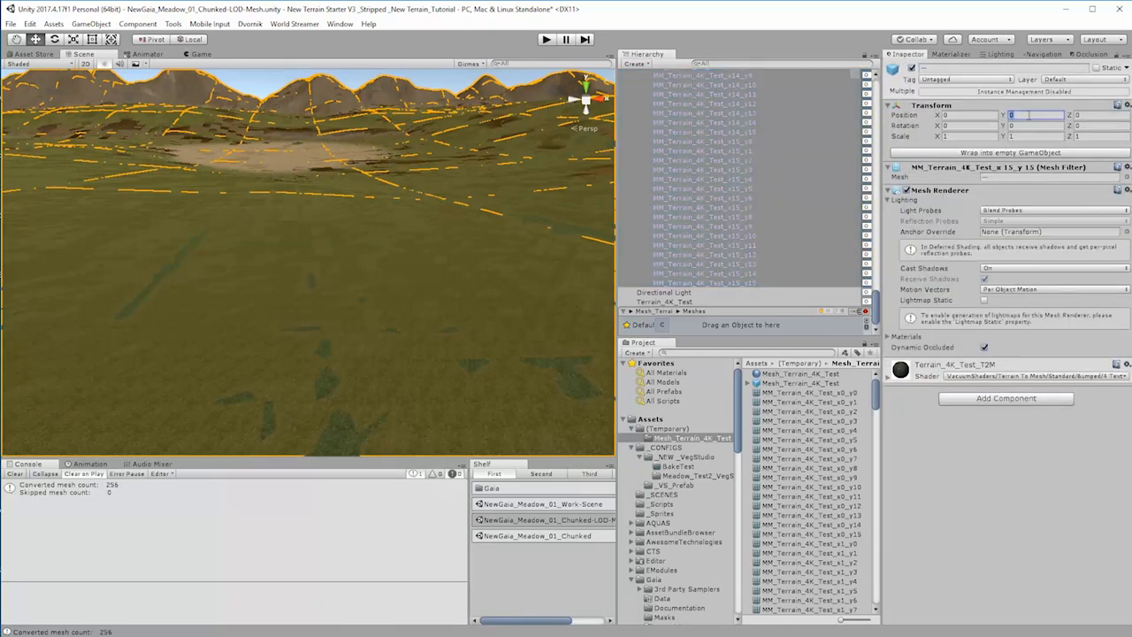
pyautogui.write('-0.2')
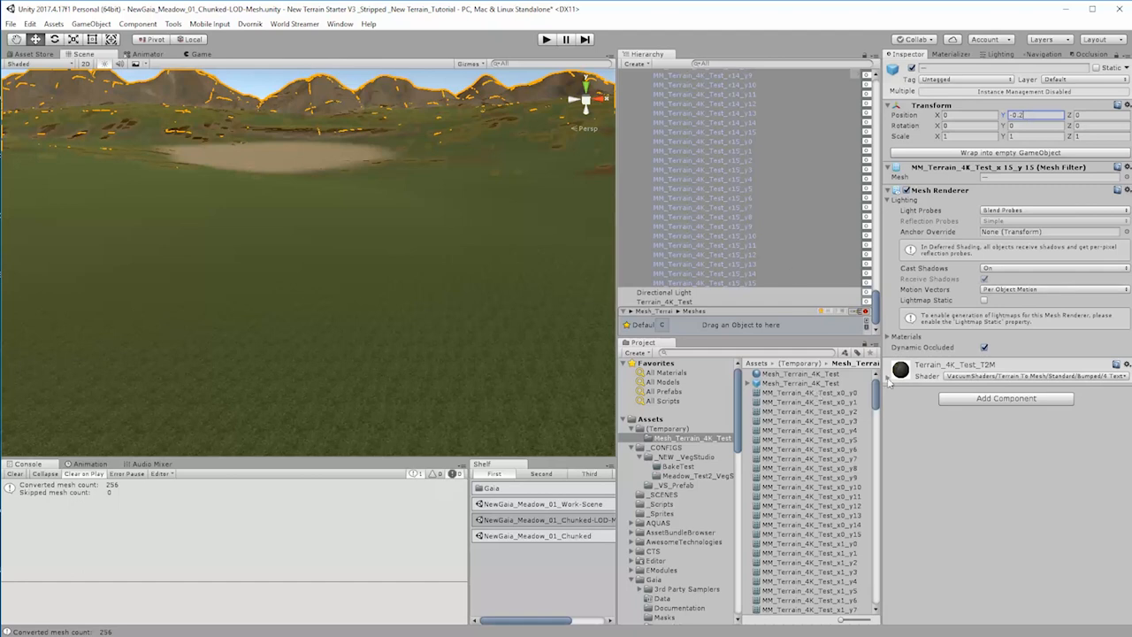
# Step: Examine the layer settings of the Terrain_4K_Test_T2M material and the generated basemap and splat alpha textures
pyautogui.click(888, 378)
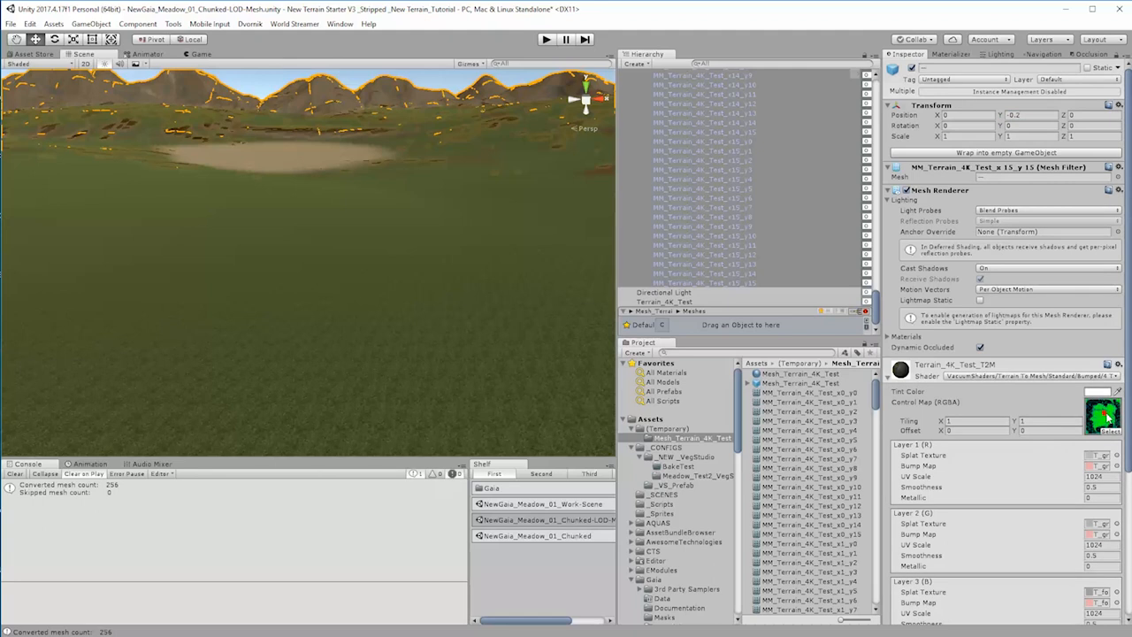
pyautogui.scroll(-3, 1114, 423)
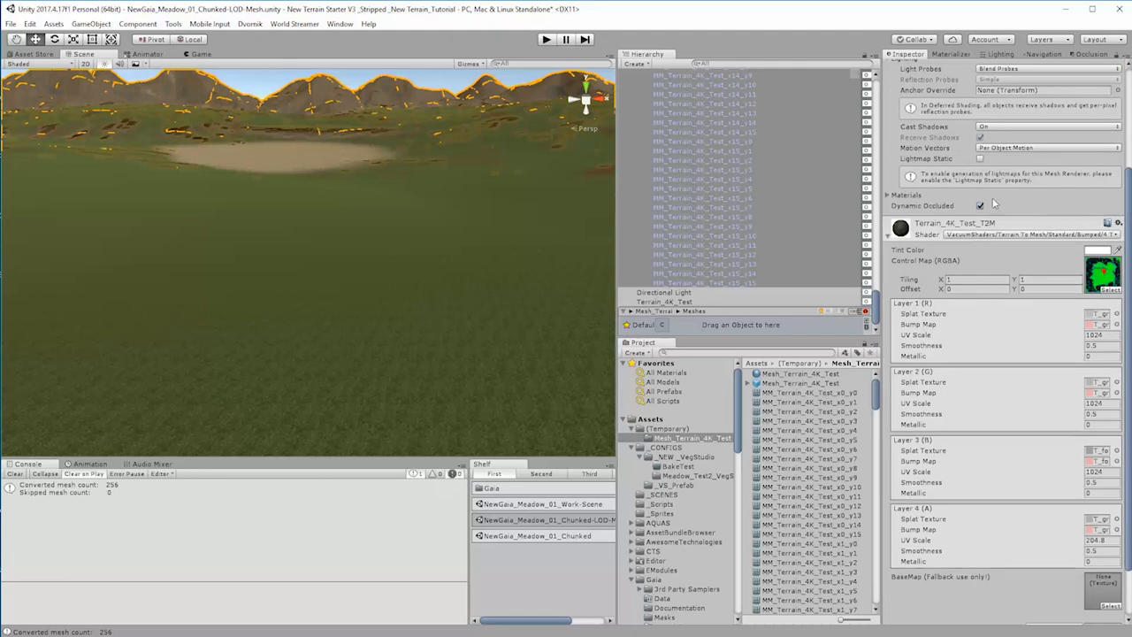
pyautogui.click(802, 375)
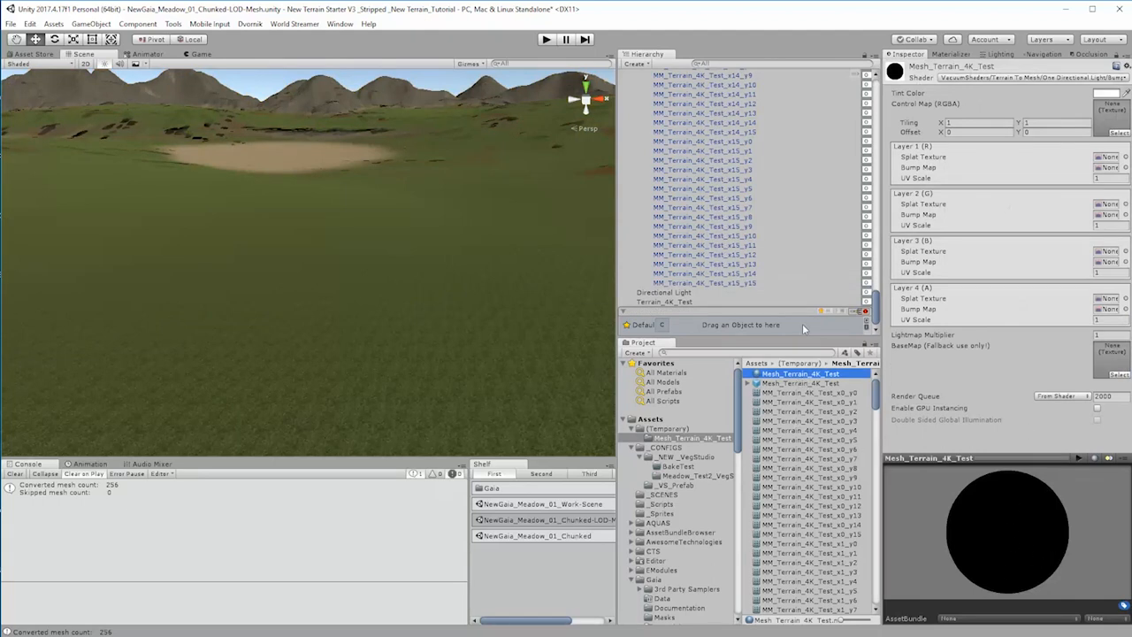
pyautogui.moveTo(876, 409); pyautogui.dragTo(884, 613)
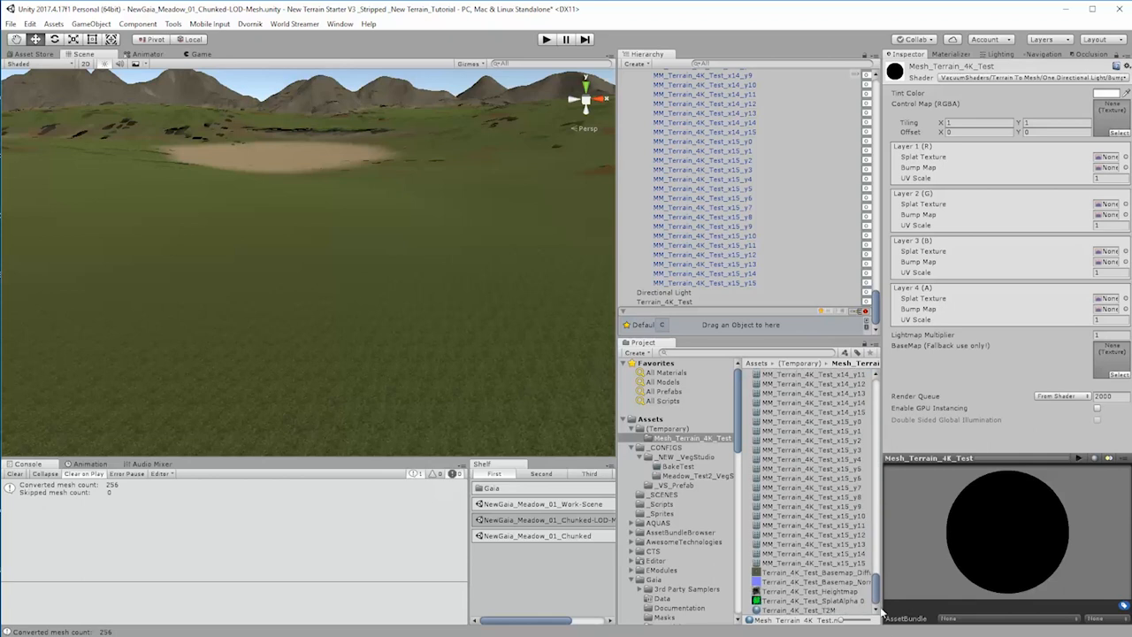
pyautogui.click(787, 573)
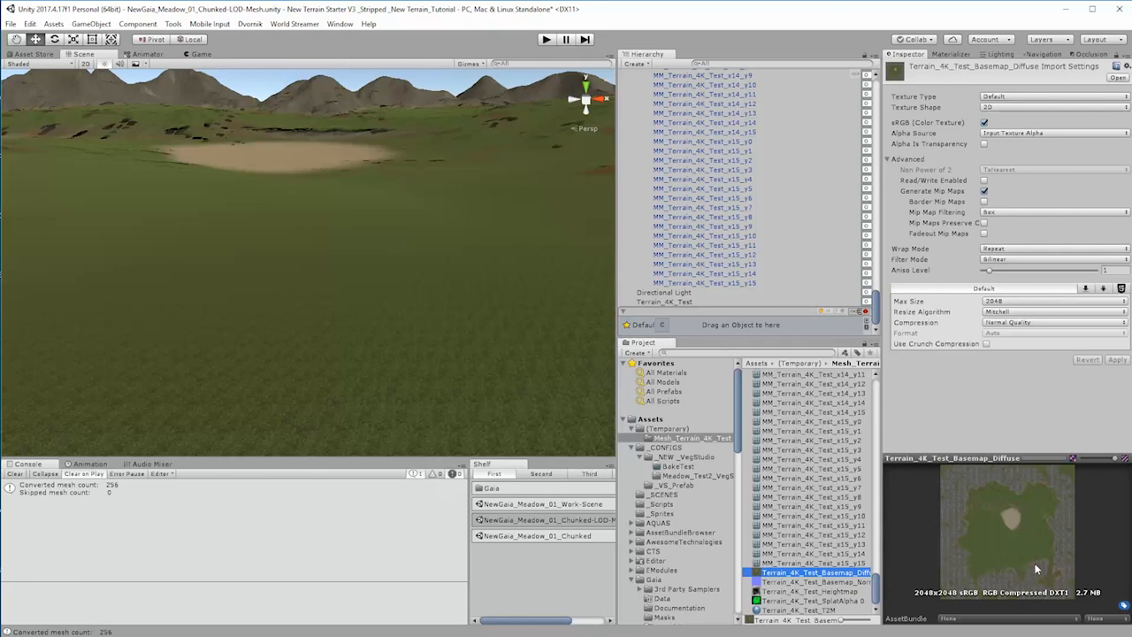
pyautogui.click(800, 601)
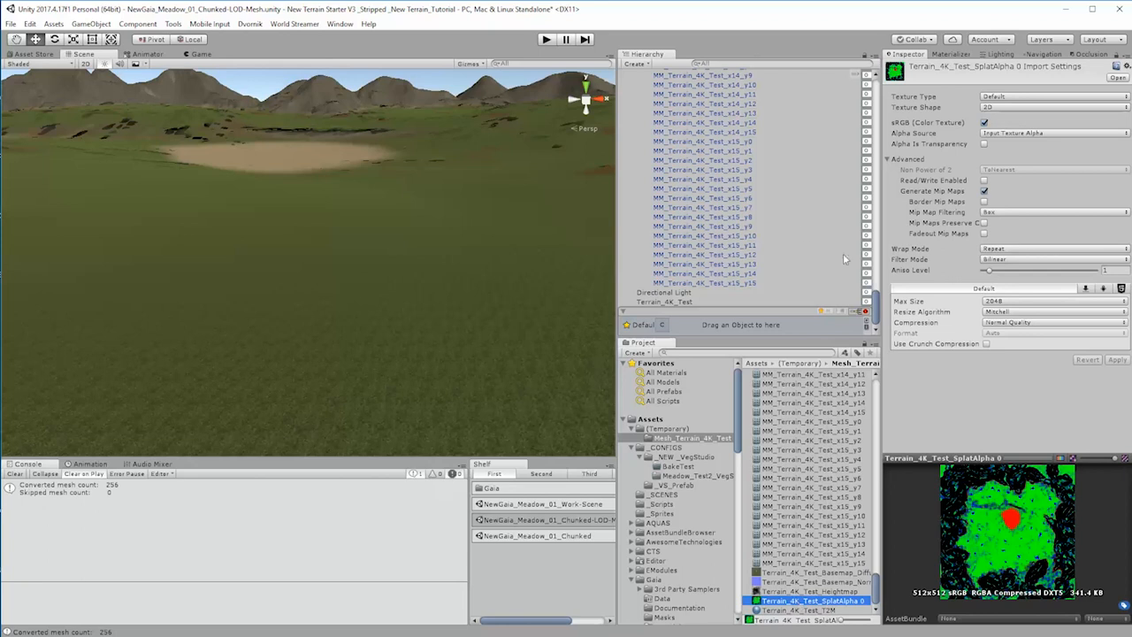
pyautogui.moveTo(875, 300); pyautogui.dragTo(872, 97)
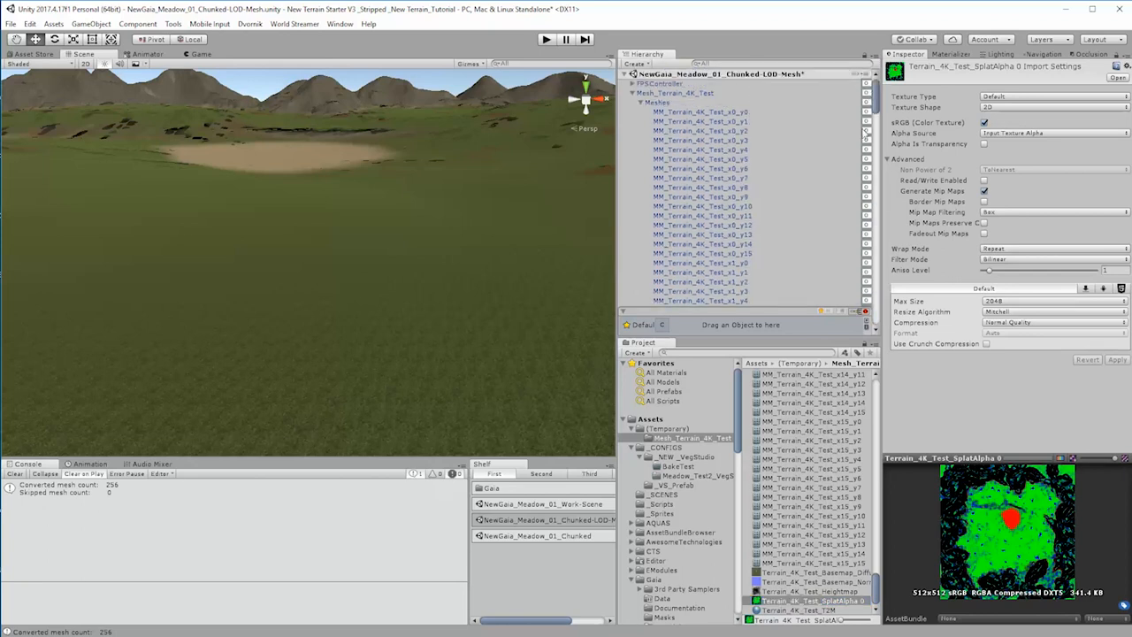
pyautogui.click(794, 611)
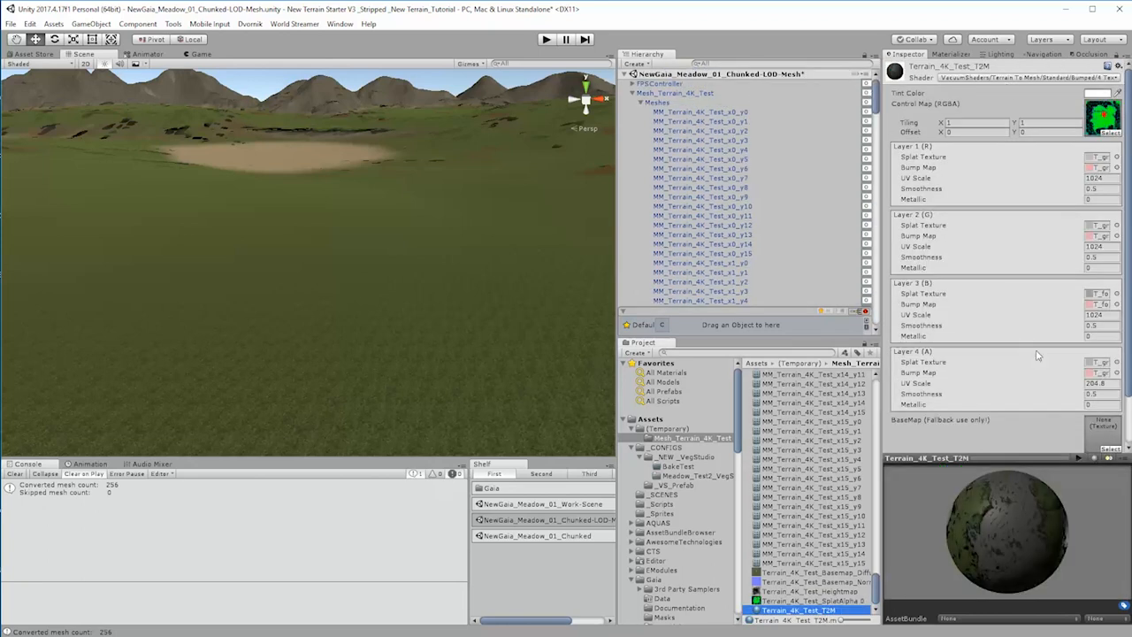
pyautogui.click(1085, 78)
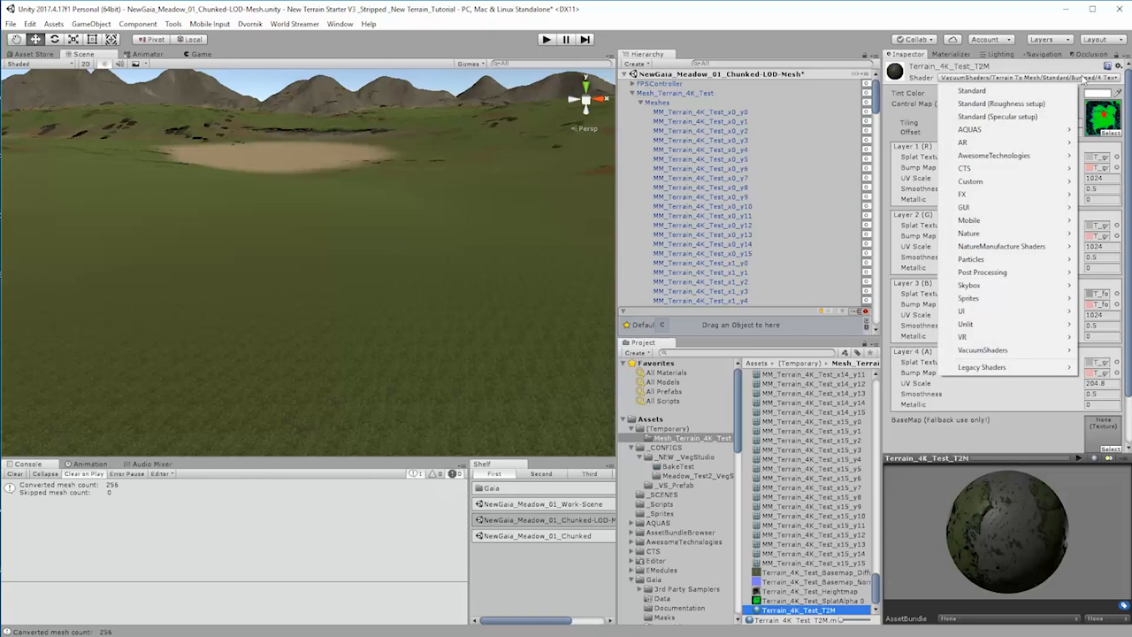
# Step: Turn off sRGB (Color Texture) for the Terrain_4K_Test_SplatAlpha 0 texture and apply the import settings
pyautogui.click(801, 601)
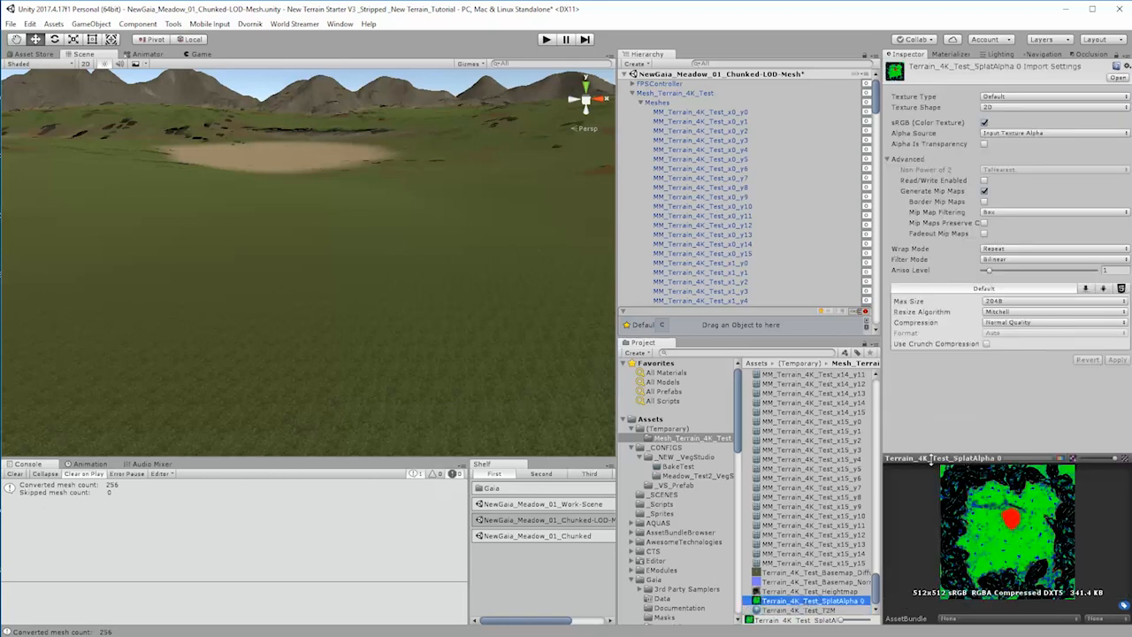
pyautogui.click(984, 123)
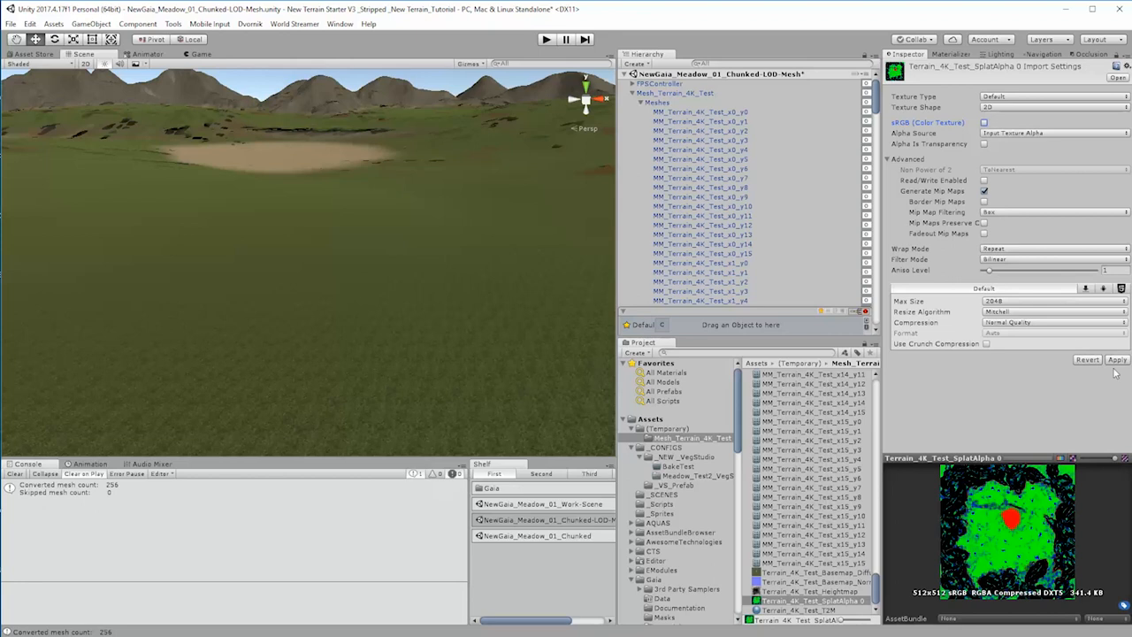
pyautogui.click(1117, 360)
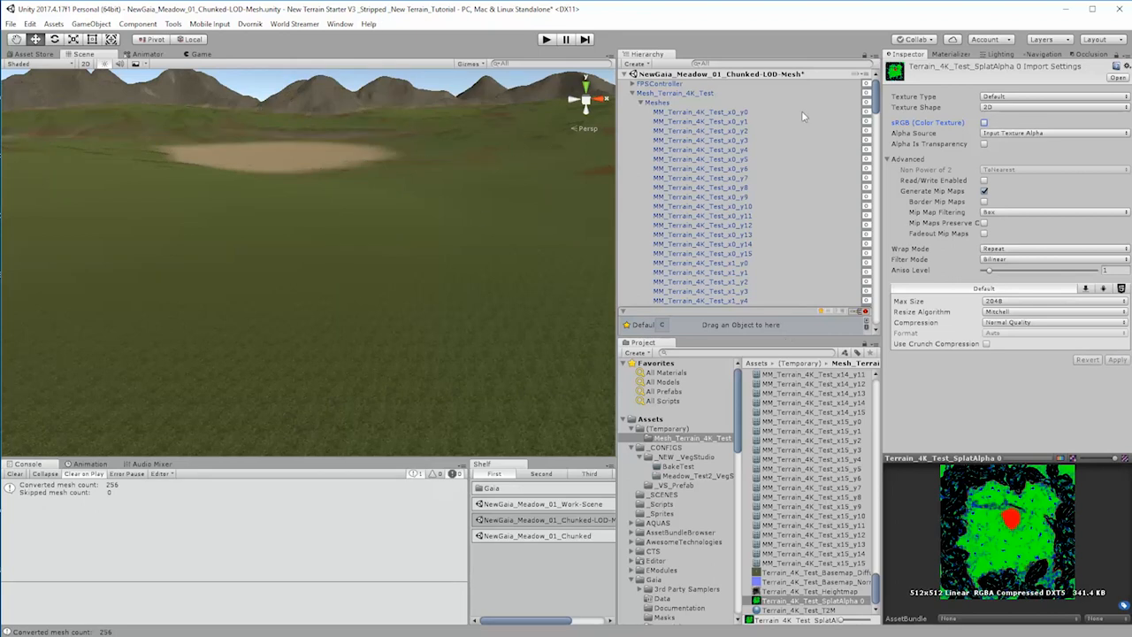
# Step: Collapse the Meshes group and inspect the Terrain_4K_Test object, the T2M material and the texture blending on the terrain mesh
pyautogui.click(640, 102)
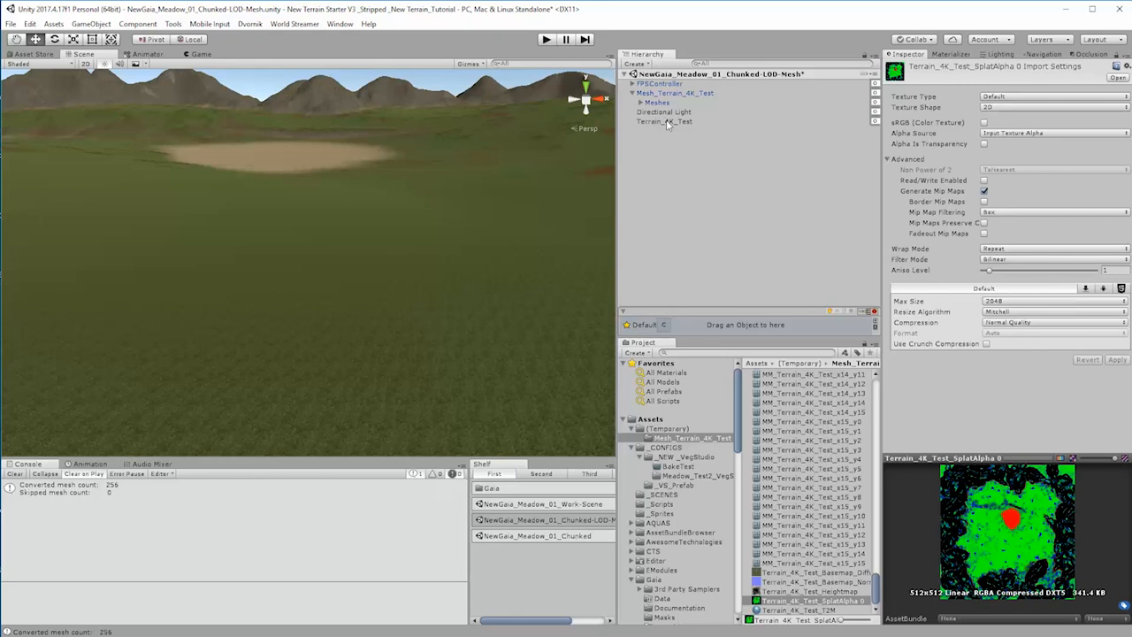
pyautogui.click(666, 122)
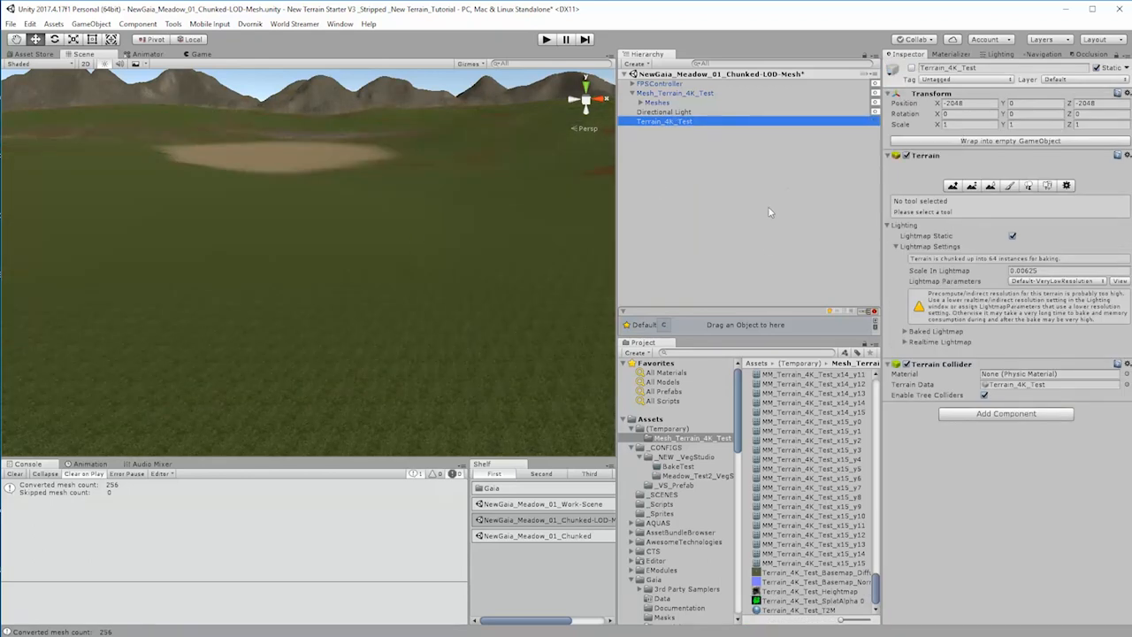
pyautogui.click(797, 610)
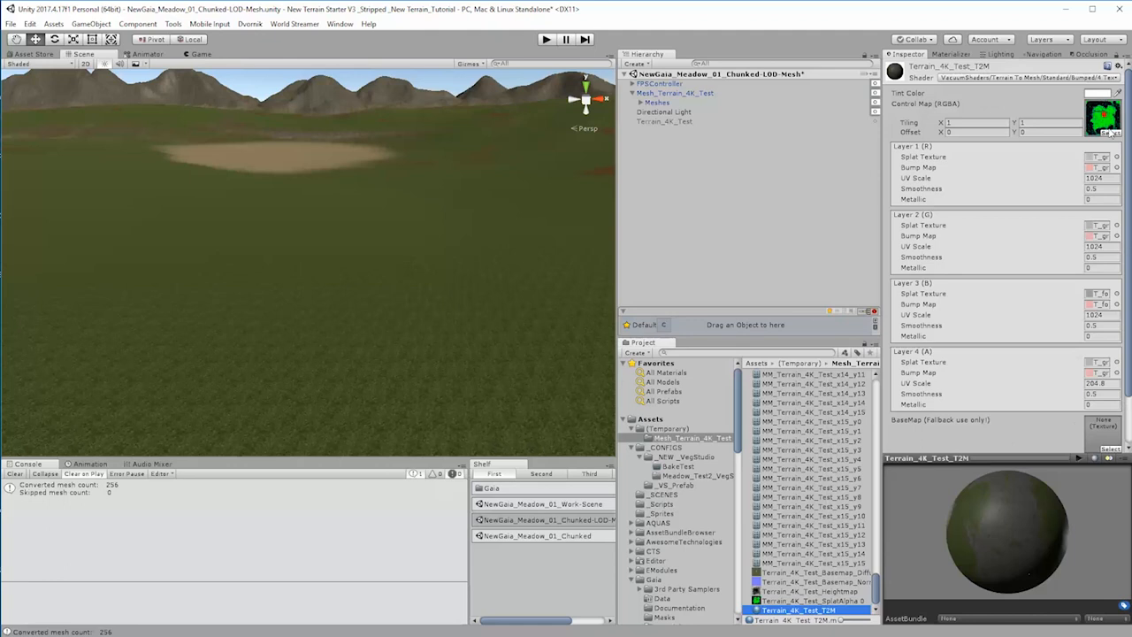
pyautogui.moveTo(389, 267); pyautogui.dragTo(531, 221, button='right')
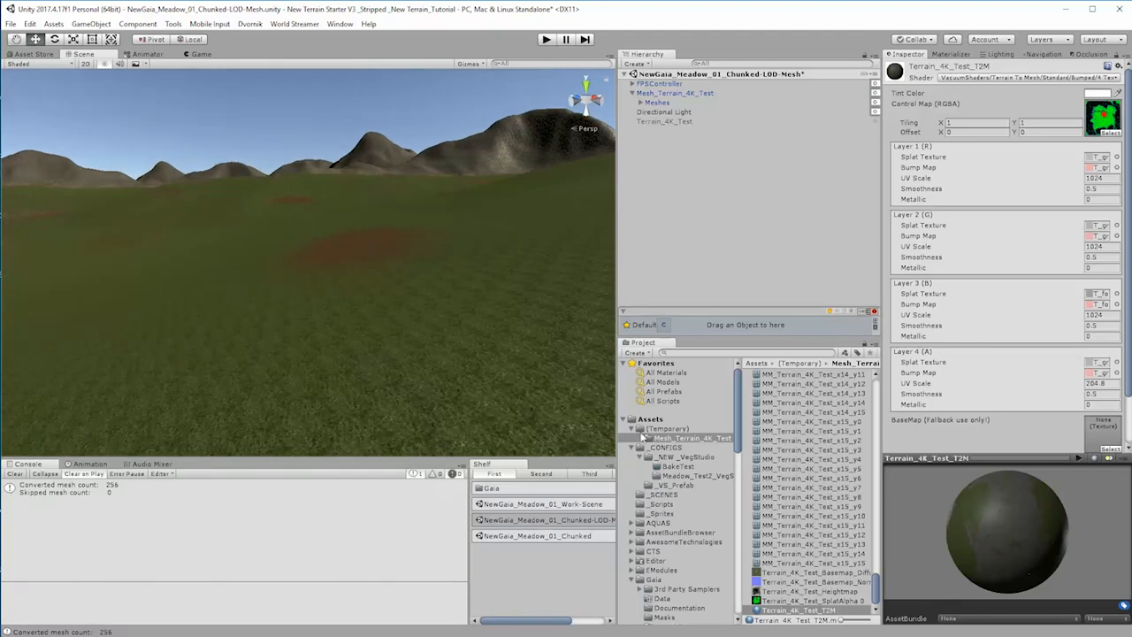
# Step: Switch sRGB on and back off for Terrain_4K_Test_SplatAlpha 0, applying each change to compare the terrain's texture blending
pyautogui.click(807, 601)
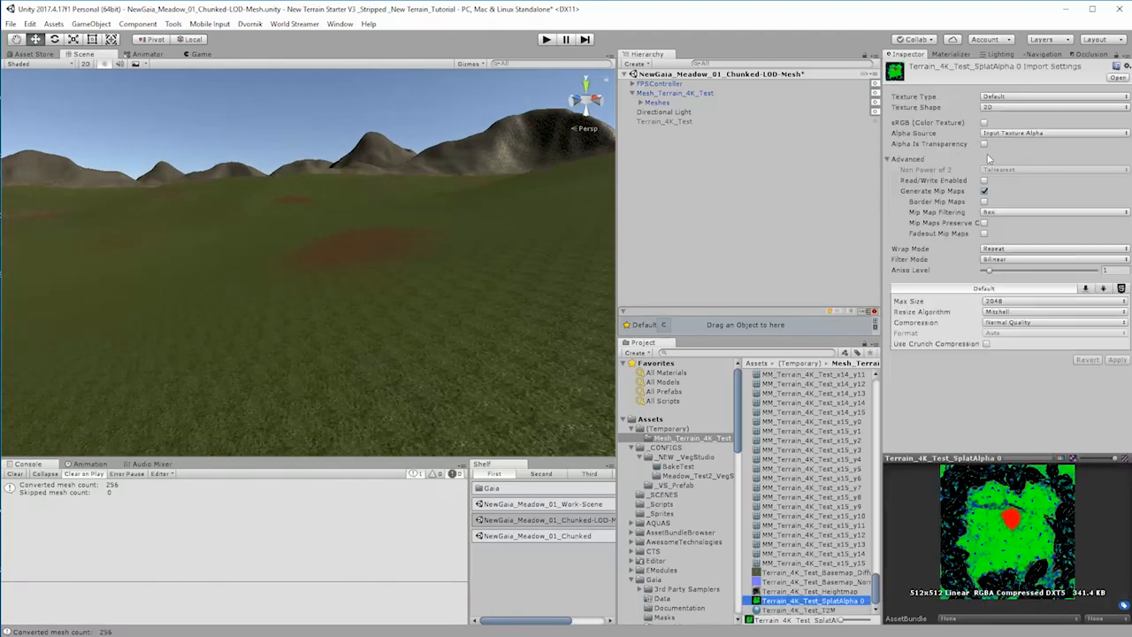
pyautogui.click(1118, 360)
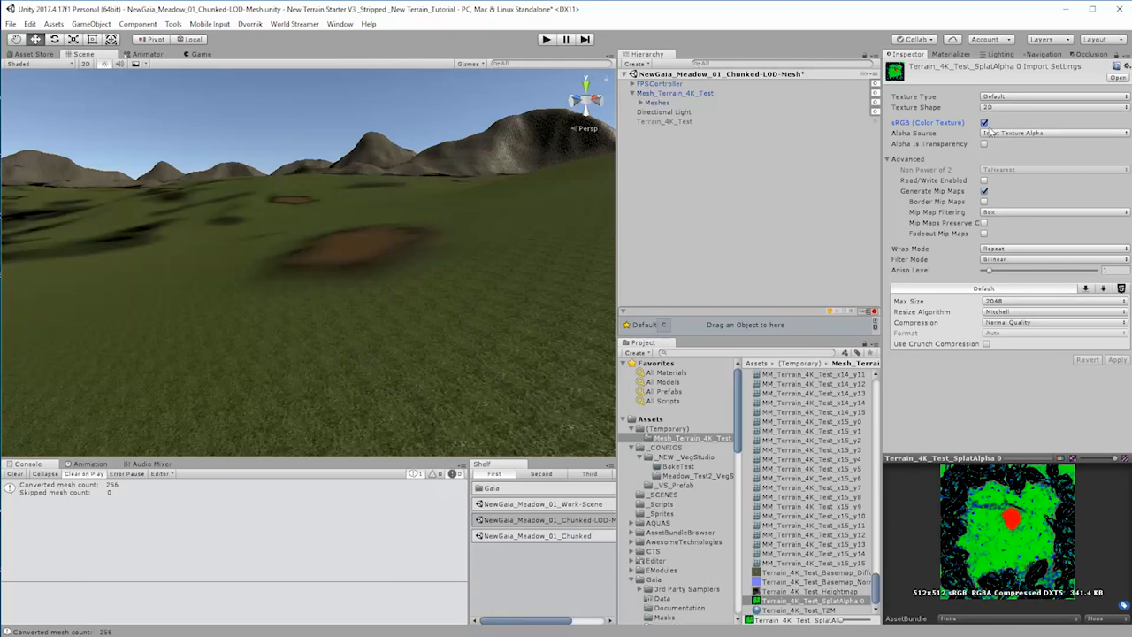
pyautogui.click(985, 123)
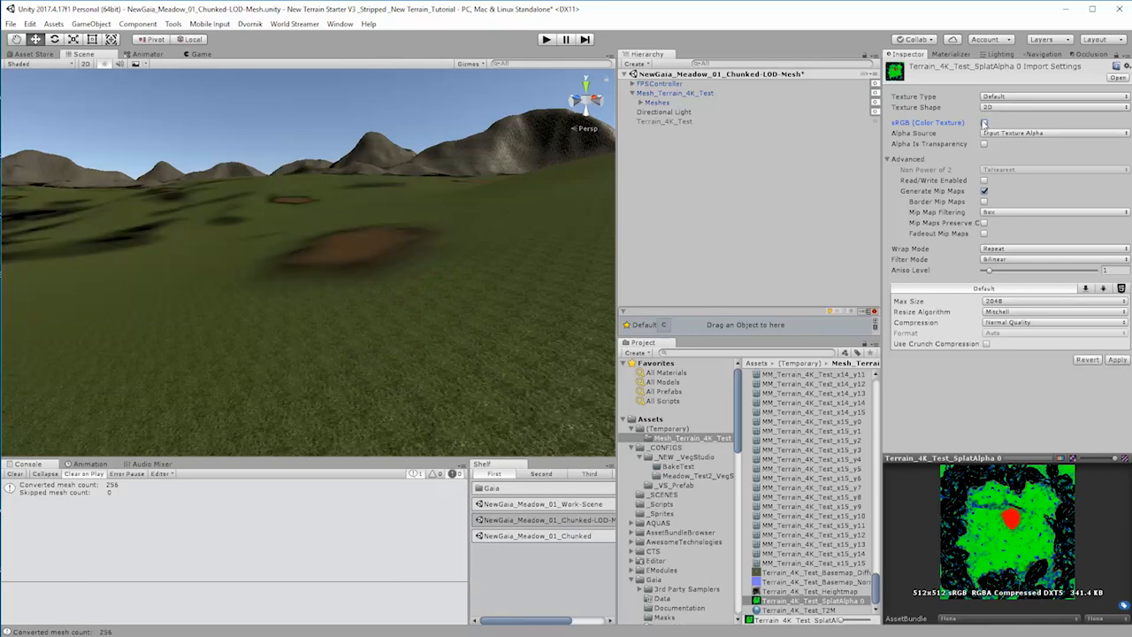
pyautogui.click(1118, 360)
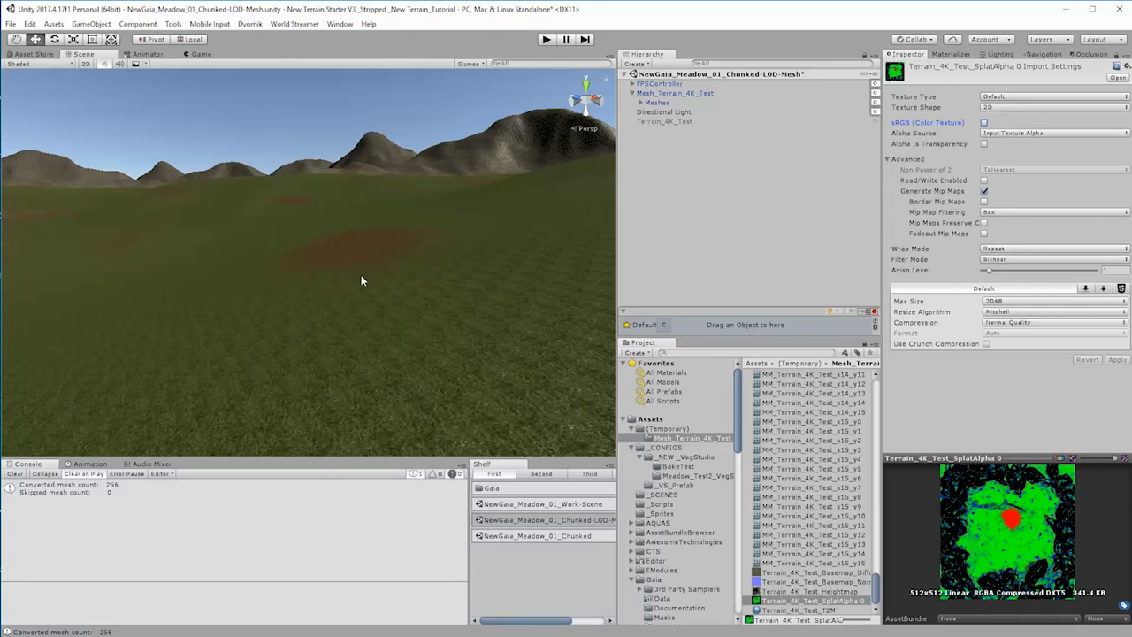
# Step: Set the Terrain_4K_Test_T2M material's Smoothness to 0.01 on layer 1, 0.11 on layer 2, and 0.17 on layers 3 and 4
pyautogui.click(808, 592)
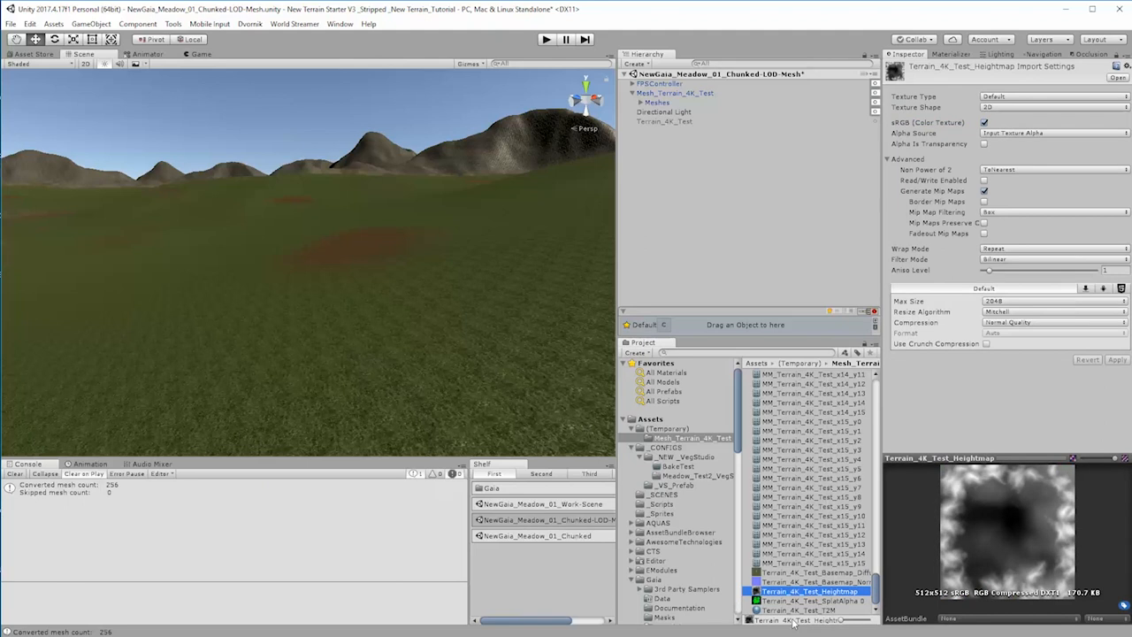
pyautogui.click(799, 613)
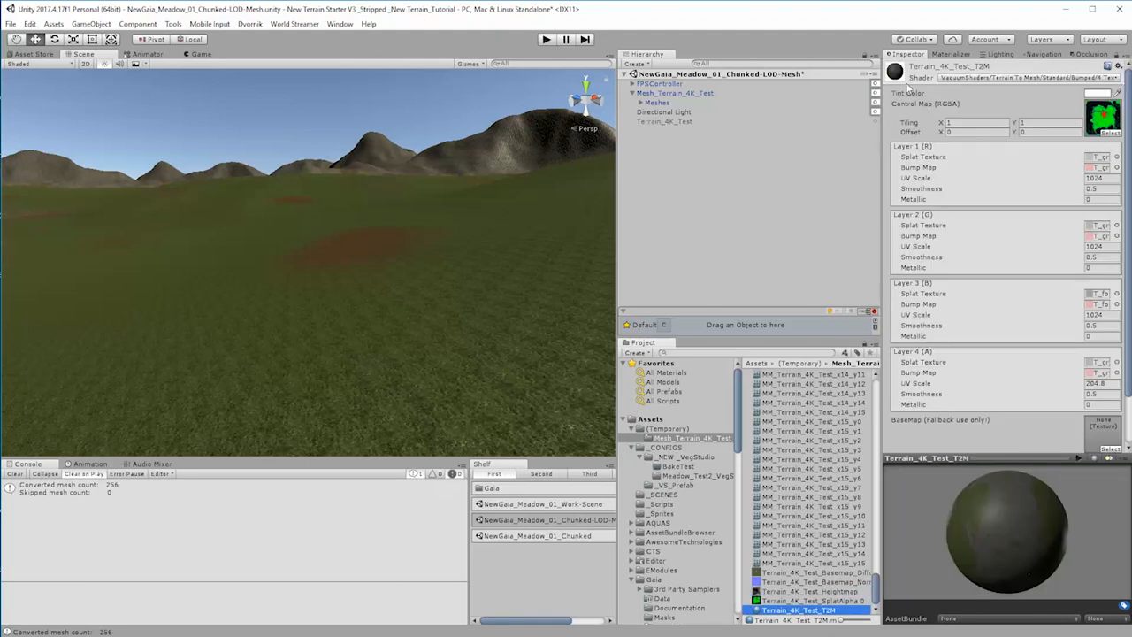
pyautogui.click(1087, 189)
pyautogui.write('0.01')
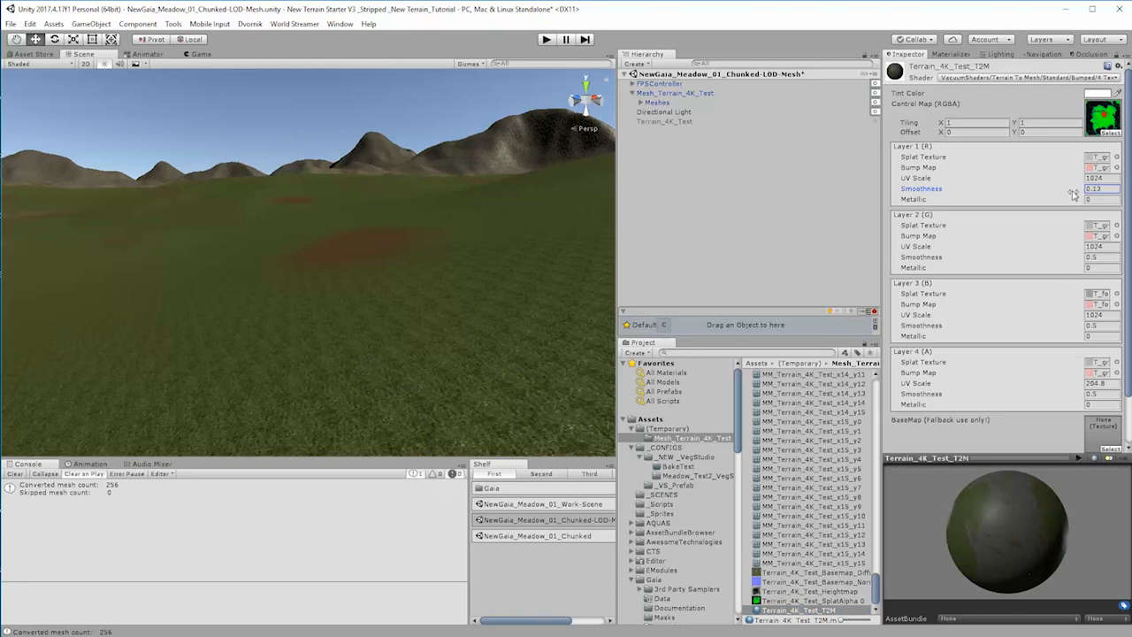
pyautogui.click(1094, 257)
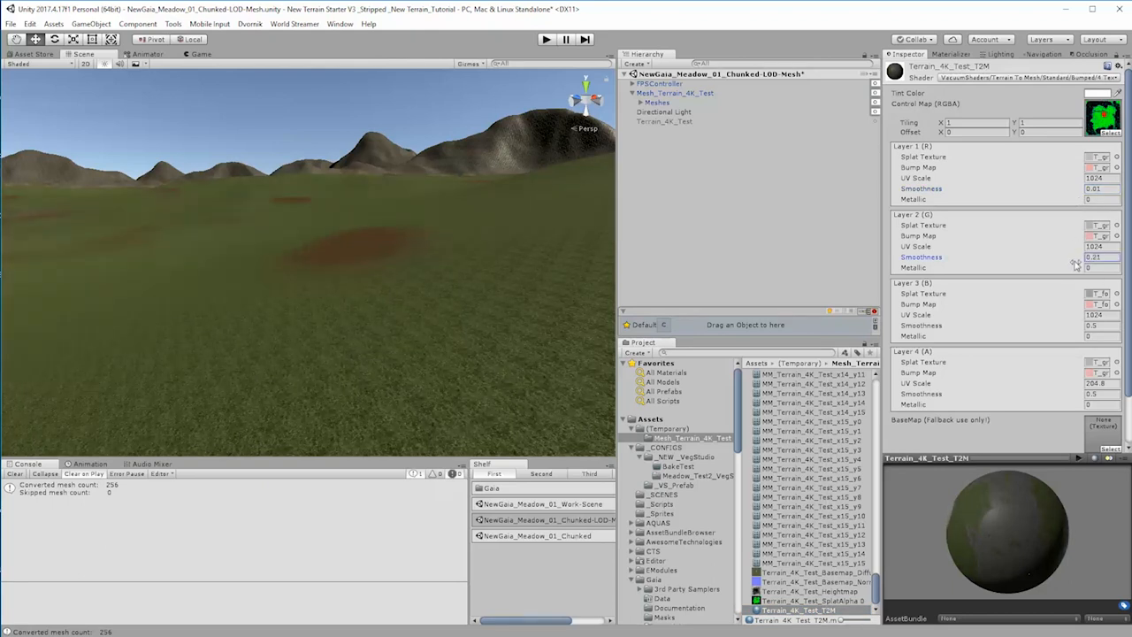
pyautogui.moveTo(1076, 265); pyautogui.dragTo(1073, 264)
pyautogui.moveTo(1087, 330); pyautogui.dragTo(1076, 332)
pyautogui.moveTo(1083, 399); pyautogui.dragTo(1074, 399)
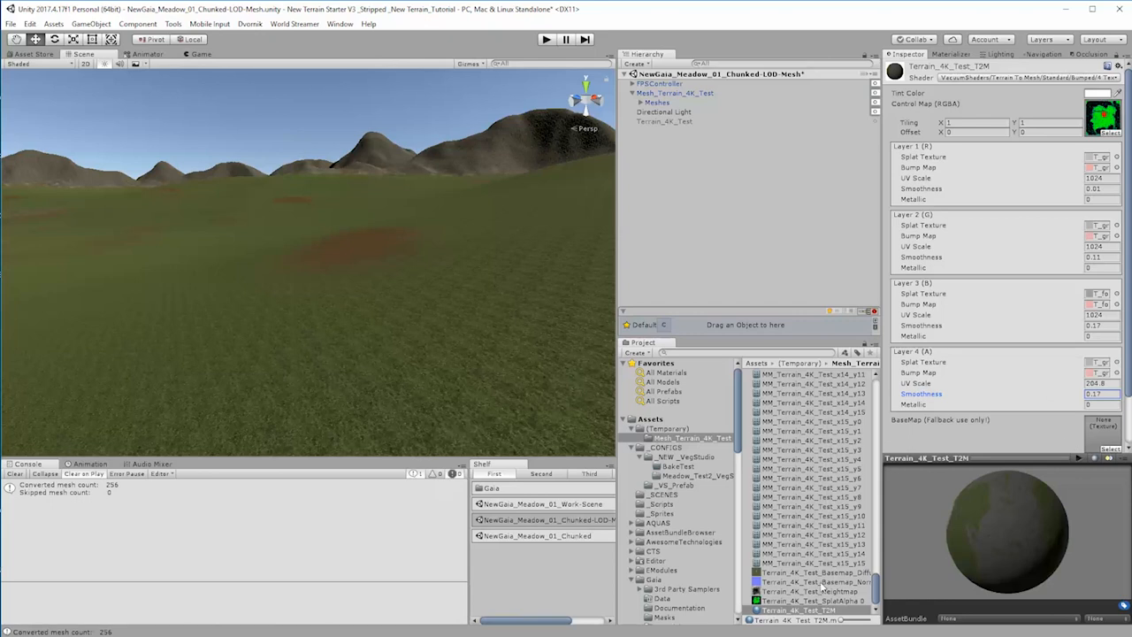
# Step: Assign the Terrain_4K_Test basemap diffuse texture as the T2M material's fallback BaseMap and check the terrain in the scene
pyautogui.moveTo(783, 576); pyautogui.dragTo(1102, 368)
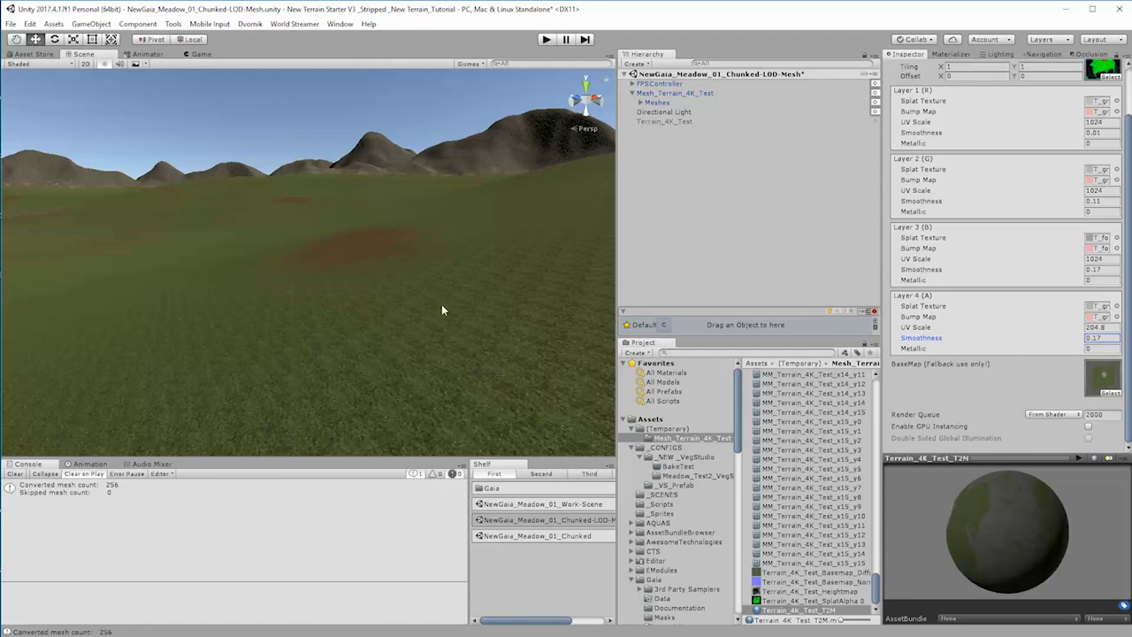
pyautogui.moveTo(435, 304); pyautogui.dragTo(279, 279, button='right')
pyautogui.press('w')
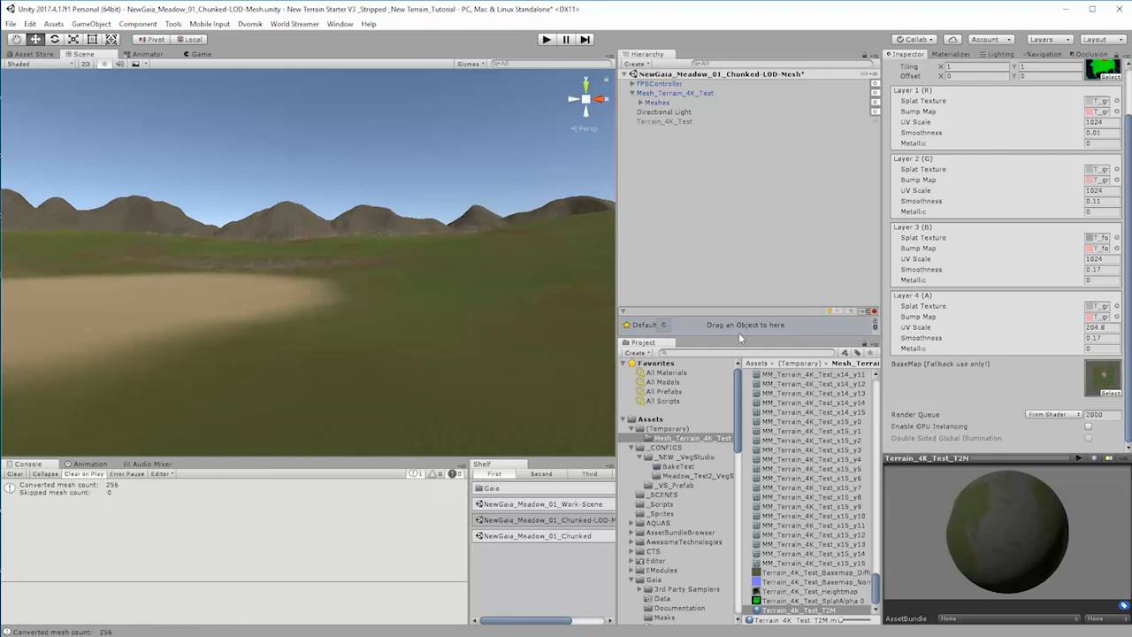
# Step: Create a new material named MeshTerrain_BasicMat in the Mesh_Terrain_4K_Test folder
pyautogui.rightClick(805, 573)
pyautogui.moveTo(854, 323)
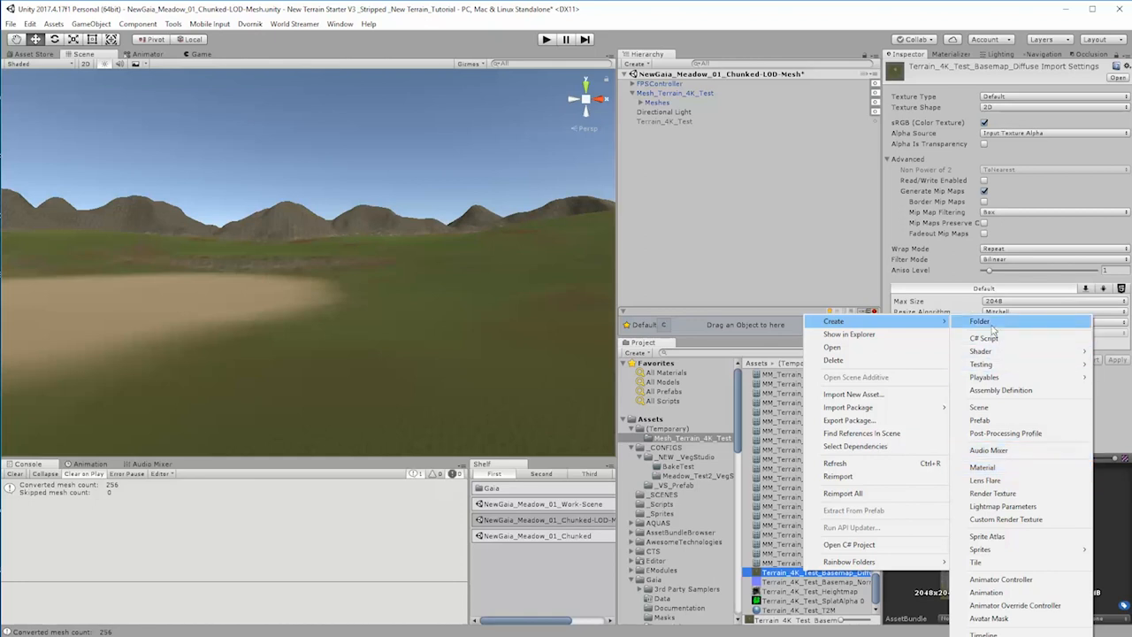
pyautogui.click(998, 469)
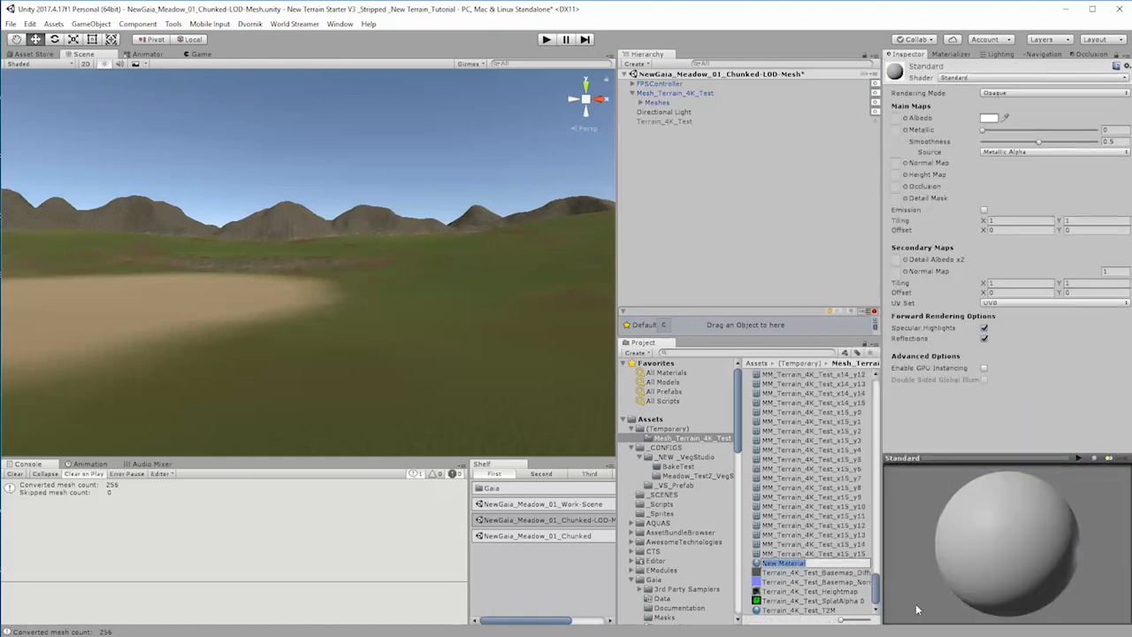
pyautogui.write('MeshTerrain_BasicMat')
pyautogui.press('Return')
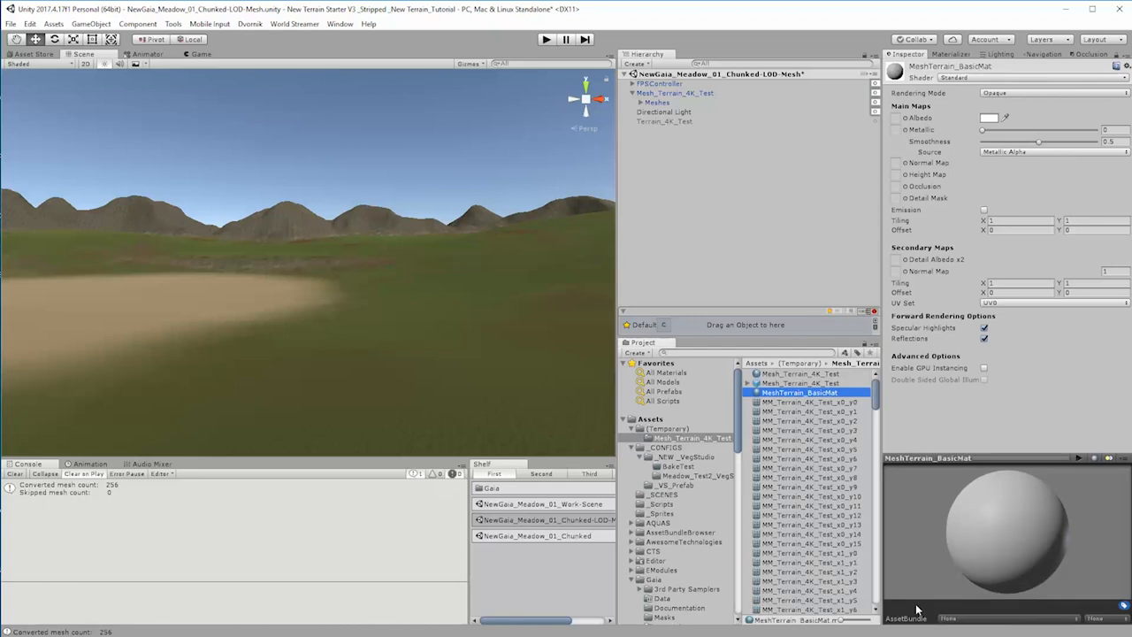
# Step: Change the shader of MeshTerrain_BasicMat to Legacy Shaders/Bumped Diffuse
pyautogui.click(978, 78)
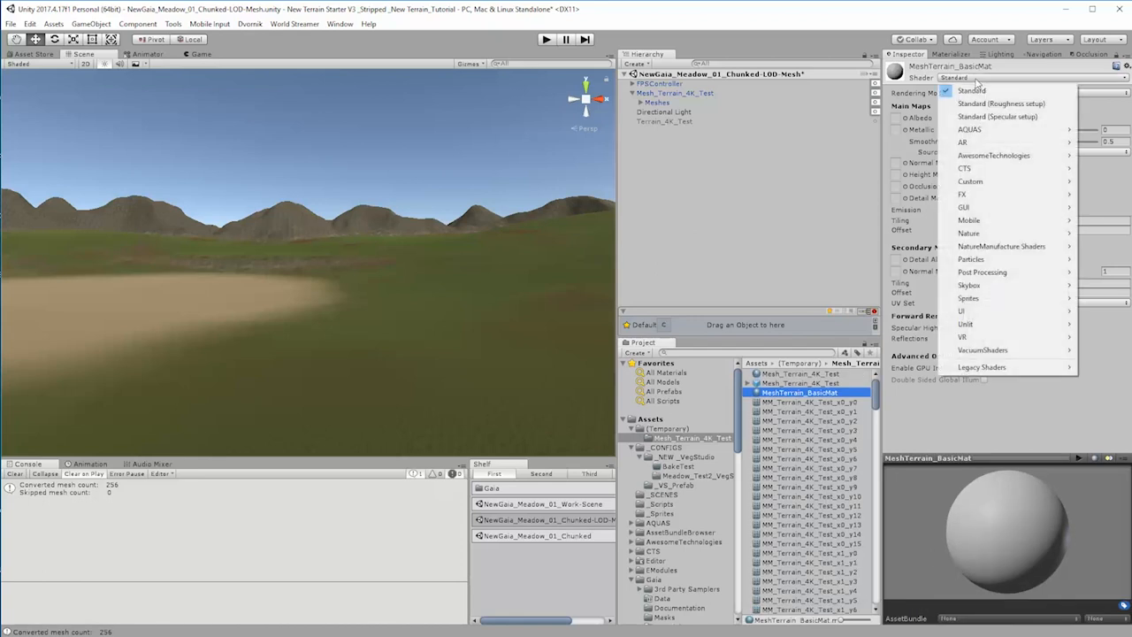
pyautogui.moveTo(999, 313)
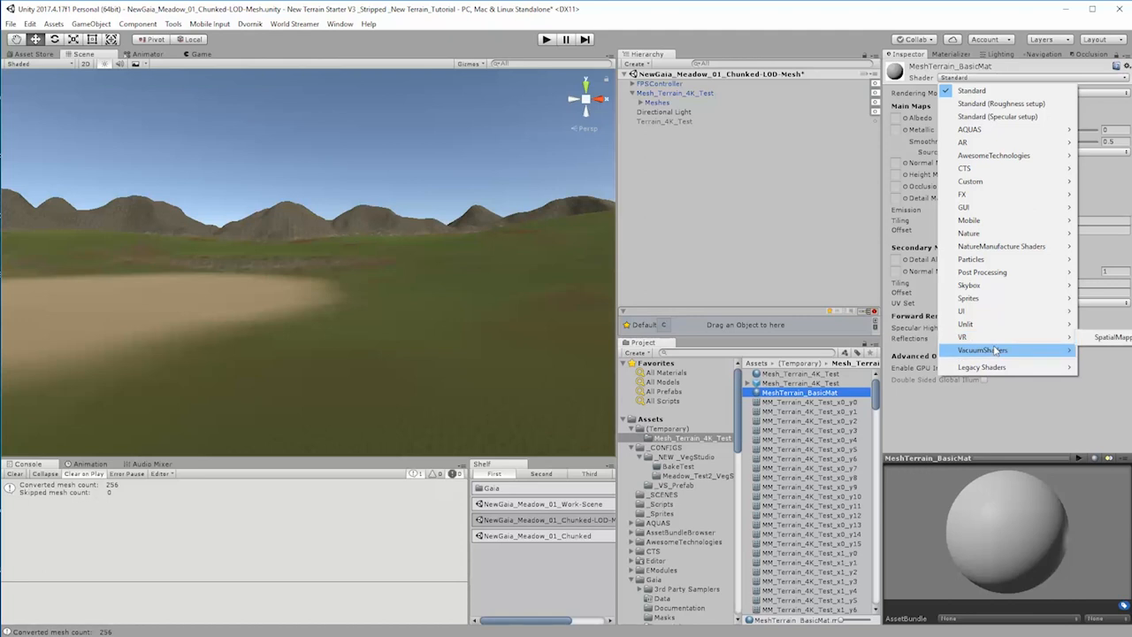
pyautogui.moveTo(996, 353)
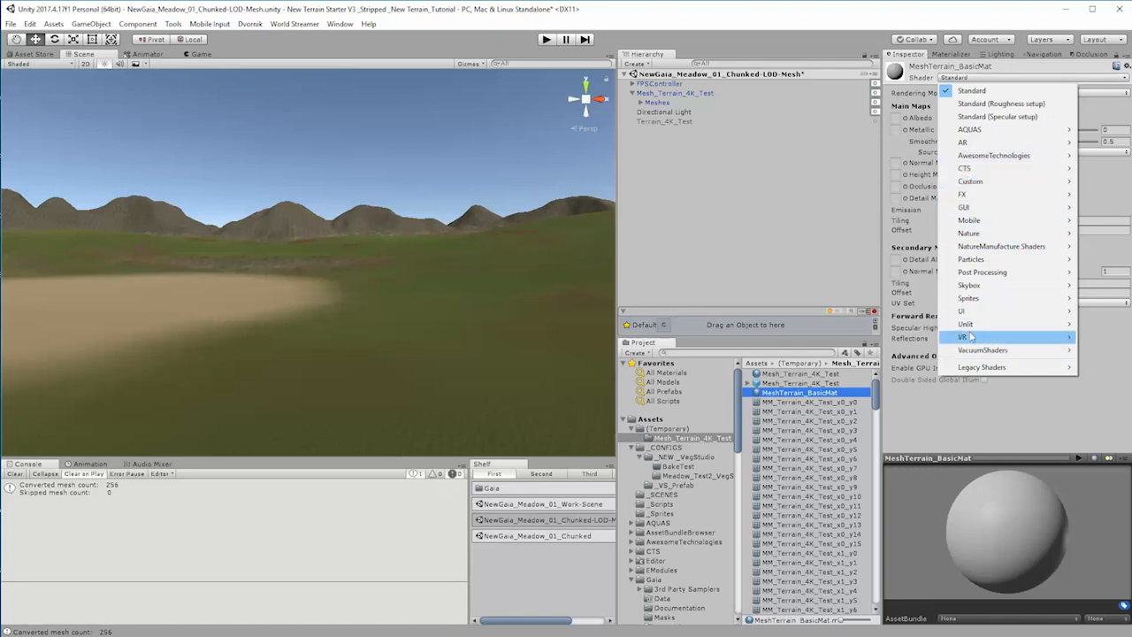
pyautogui.moveTo(976, 370)
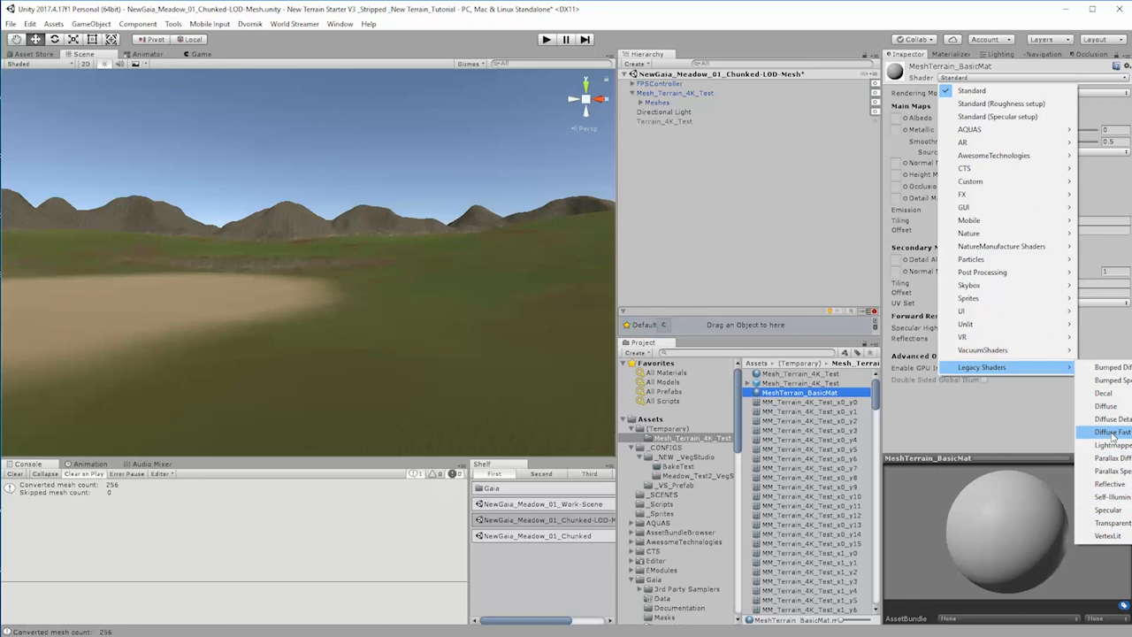
pyautogui.click(1108, 370)
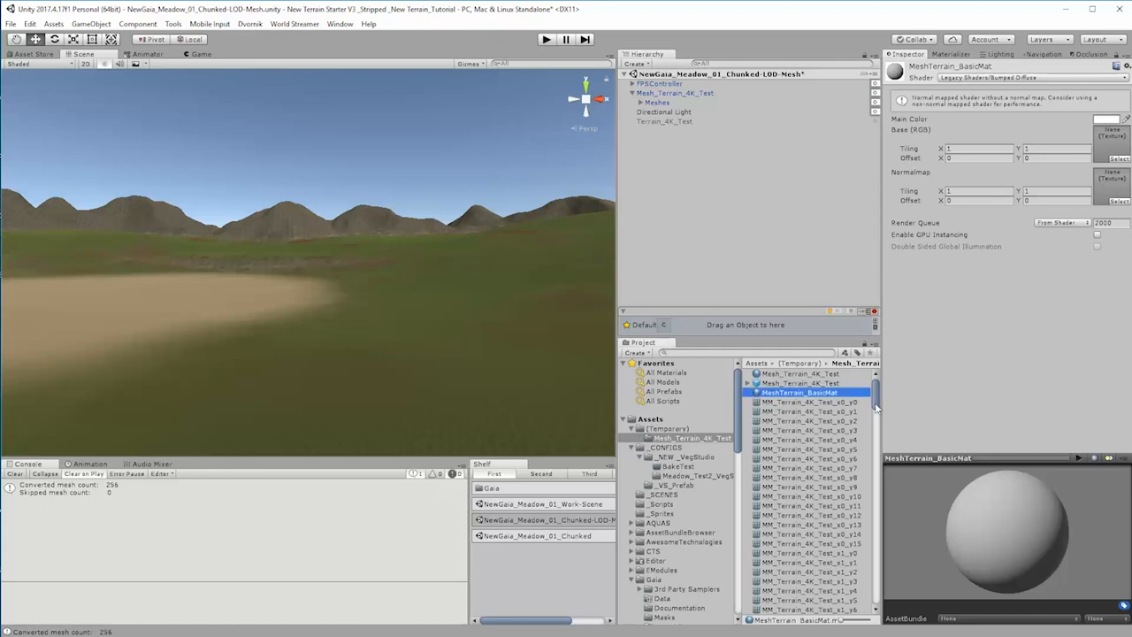
# Step: Assign the Terrain_4K_Test basemap diffuse texture to Base (RGB) and the basemap normal texture to Normalmap on MeshTerrain_BasicMat
pyautogui.moveTo(879, 405); pyautogui.dragTo(877, 616)
pyautogui.moveTo(811, 573); pyautogui.dragTo(1108, 140)
pyautogui.moveTo(795, 584); pyautogui.dragTo(1101, 184)
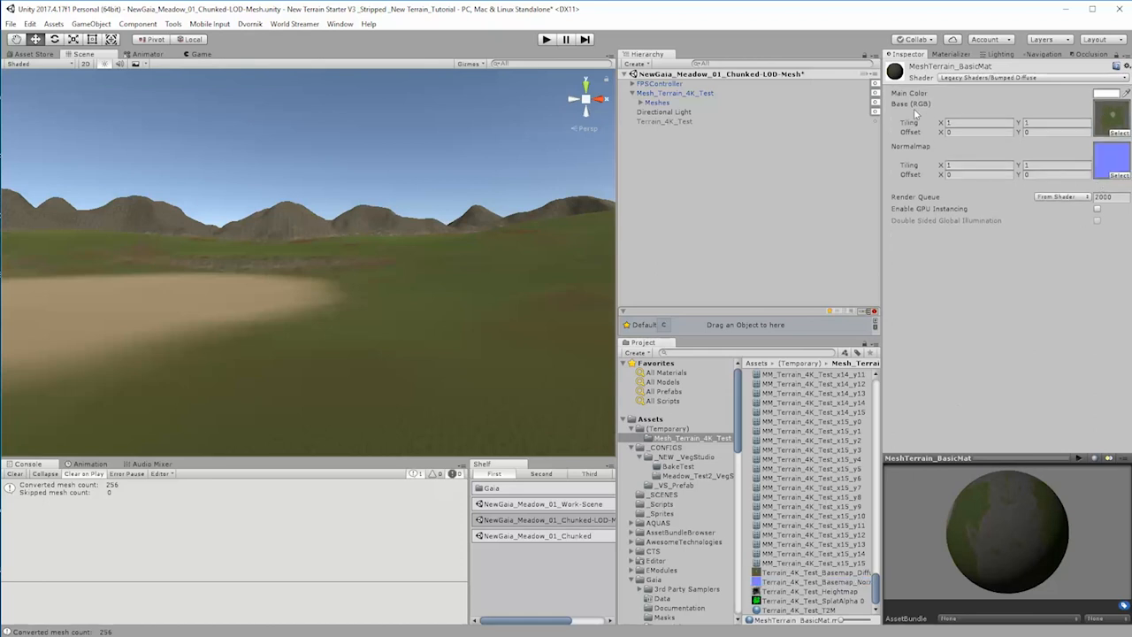
# Step: Assign MeshTerrain_BasicMat as Element 0 of the Mesh Renderer materials on all MM_Terrain_4K_Test chunks, x0_y0 through x15_y15
pyautogui.click(642, 102)
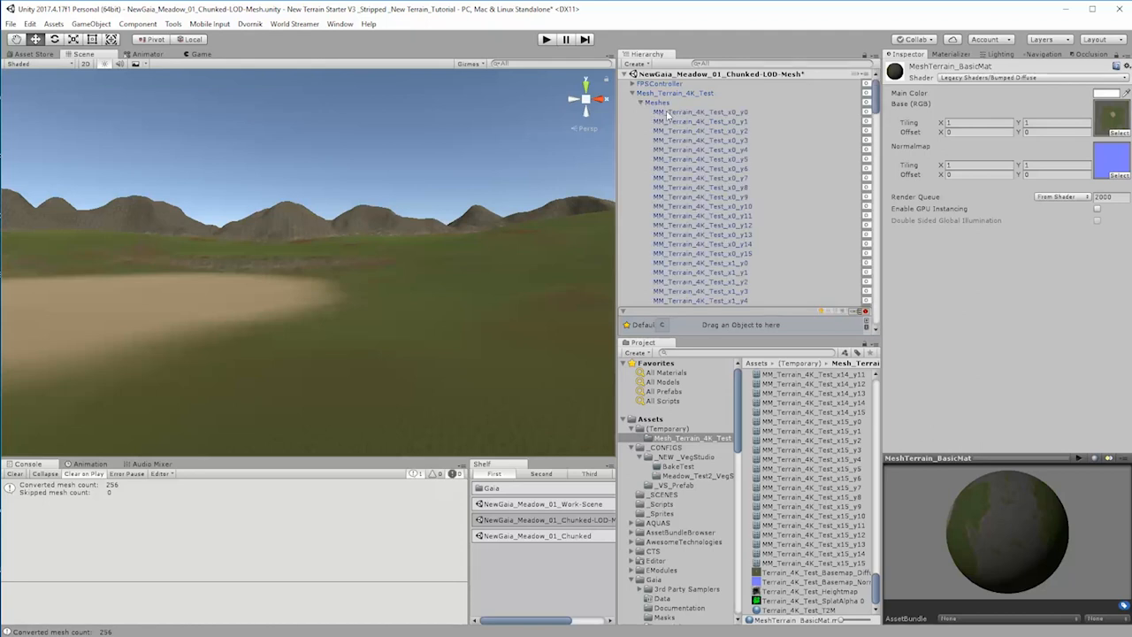
pyautogui.click(670, 113)
pyautogui.moveTo(873, 104); pyautogui.dragTo(879, 335)
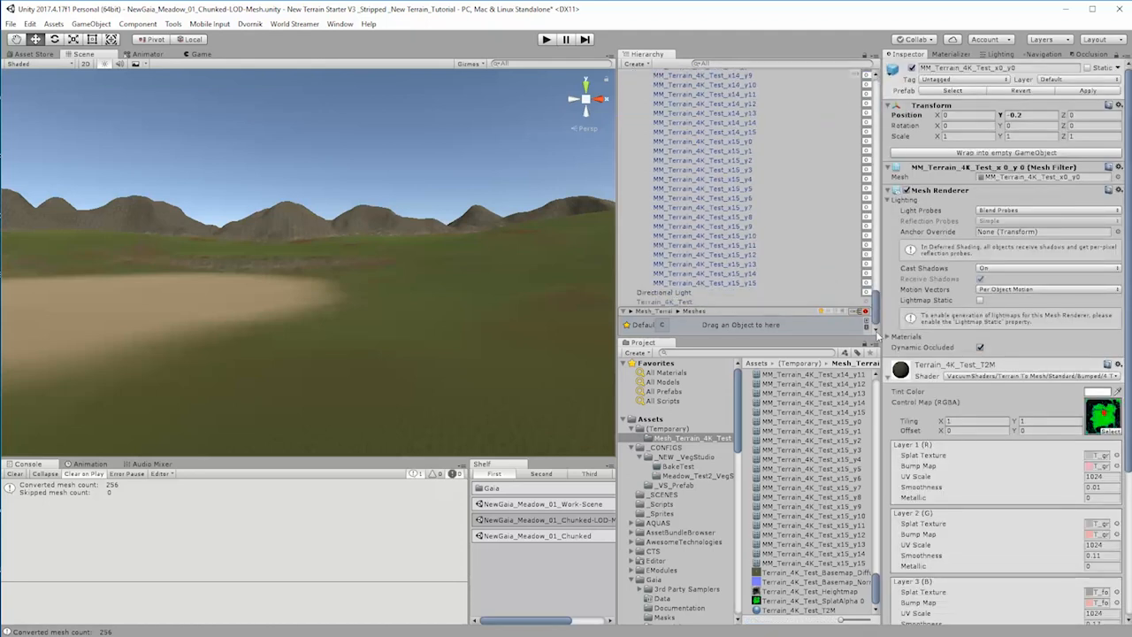
pyautogui.keyDown('shift'); pyautogui.click(729, 281); pyautogui.keyUp('shift')
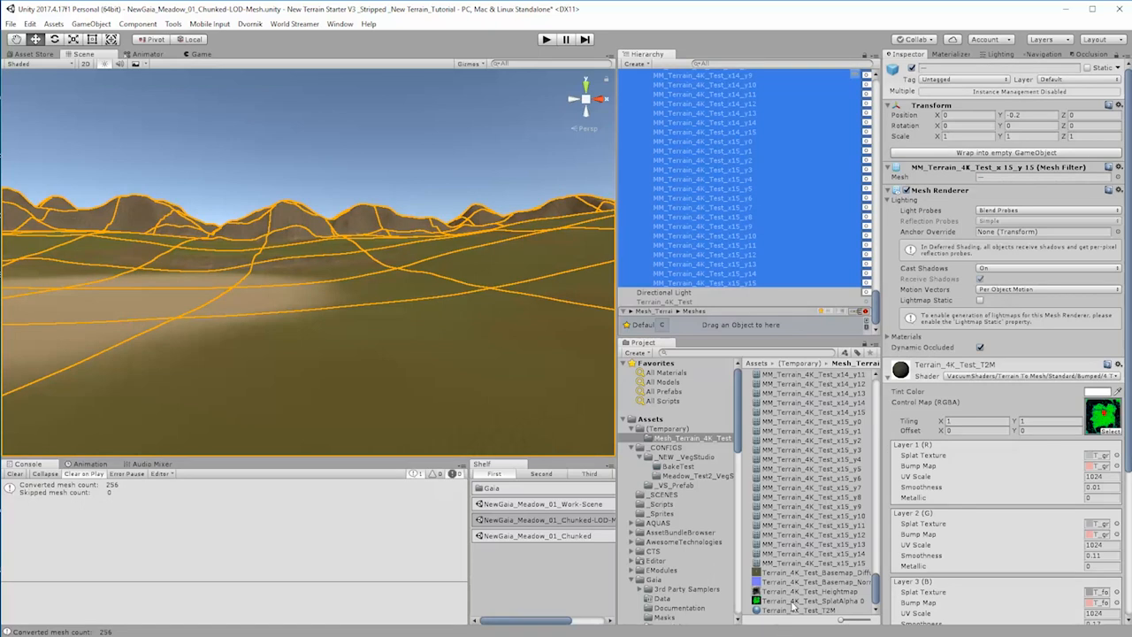
pyautogui.moveTo(875, 595); pyautogui.dragTo(916, 383)
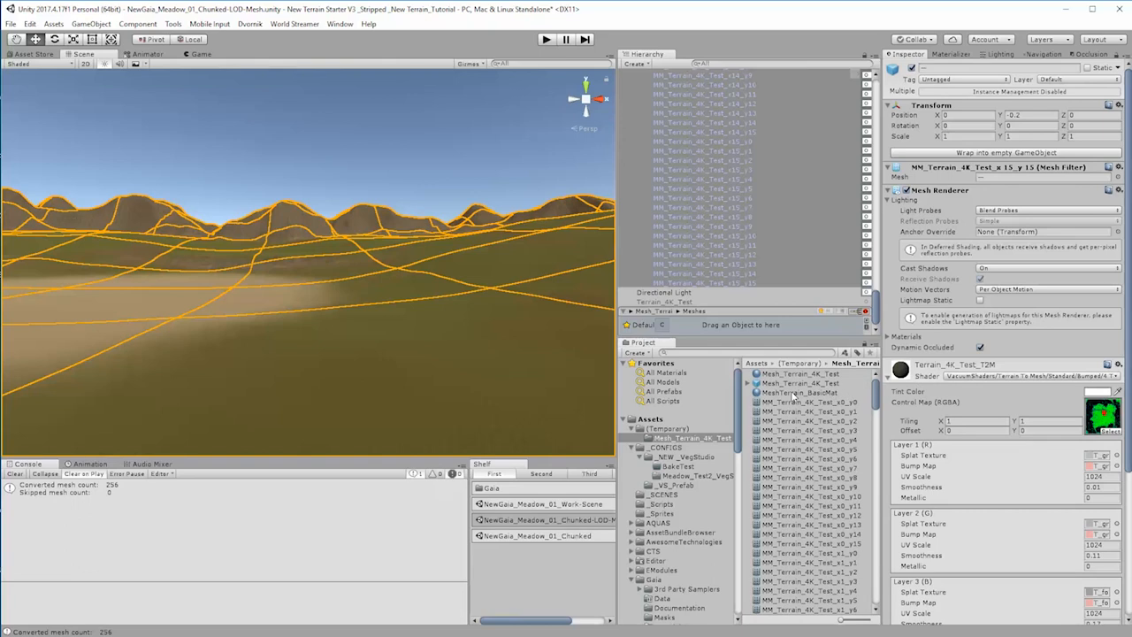
pyautogui.click(890, 337)
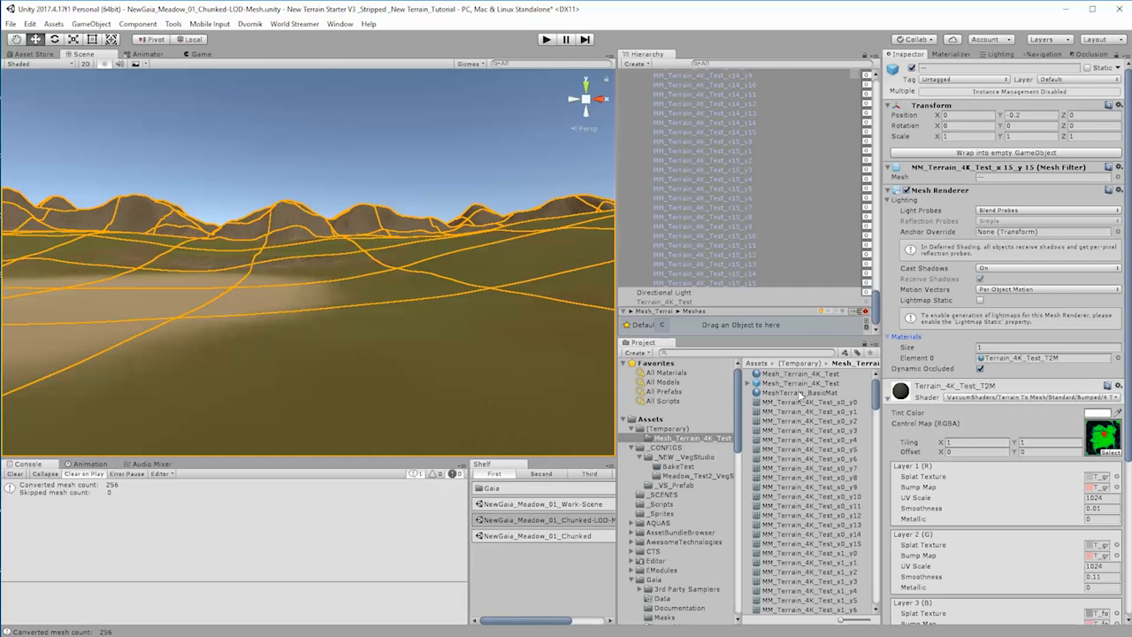
pyautogui.moveTo(801, 395); pyautogui.dragTo(1021, 358)
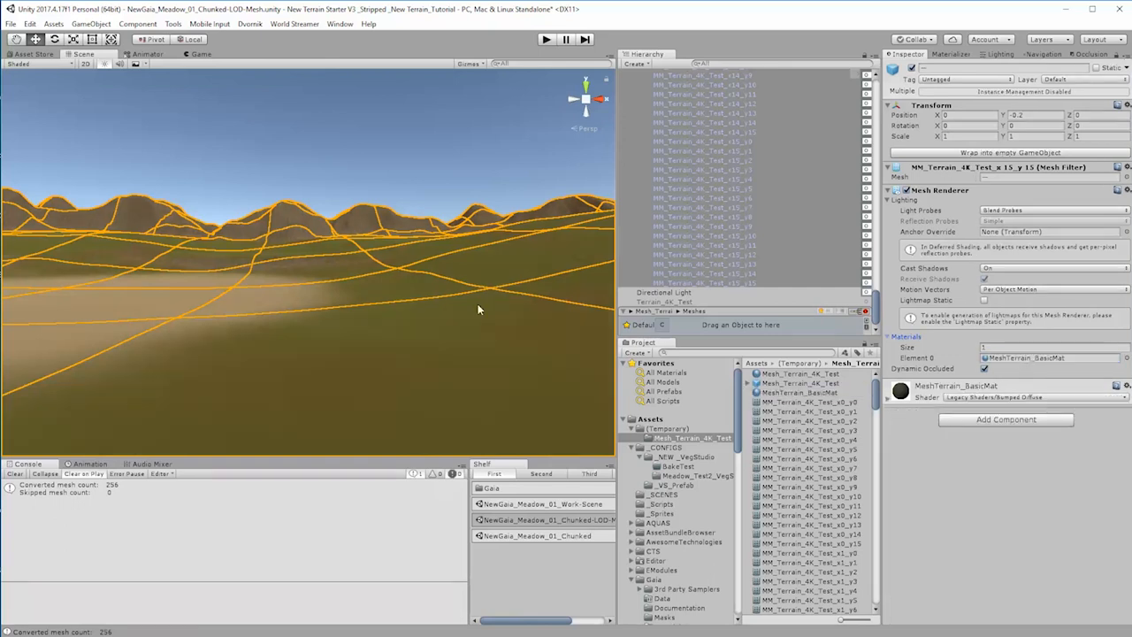
# Step: Deselect the mesh chunks and inspect the textured terrain in the scene from several directions
pyautogui.moveTo(481, 309); pyautogui.dragTo(619, 380, button='right')
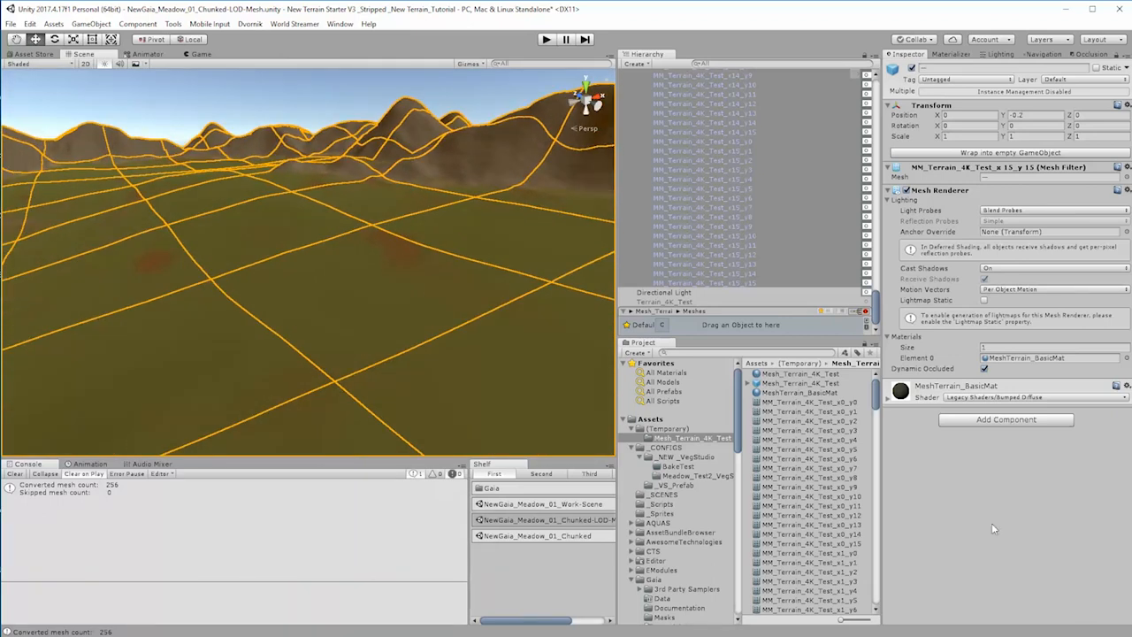
pyautogui.click(664, 293)
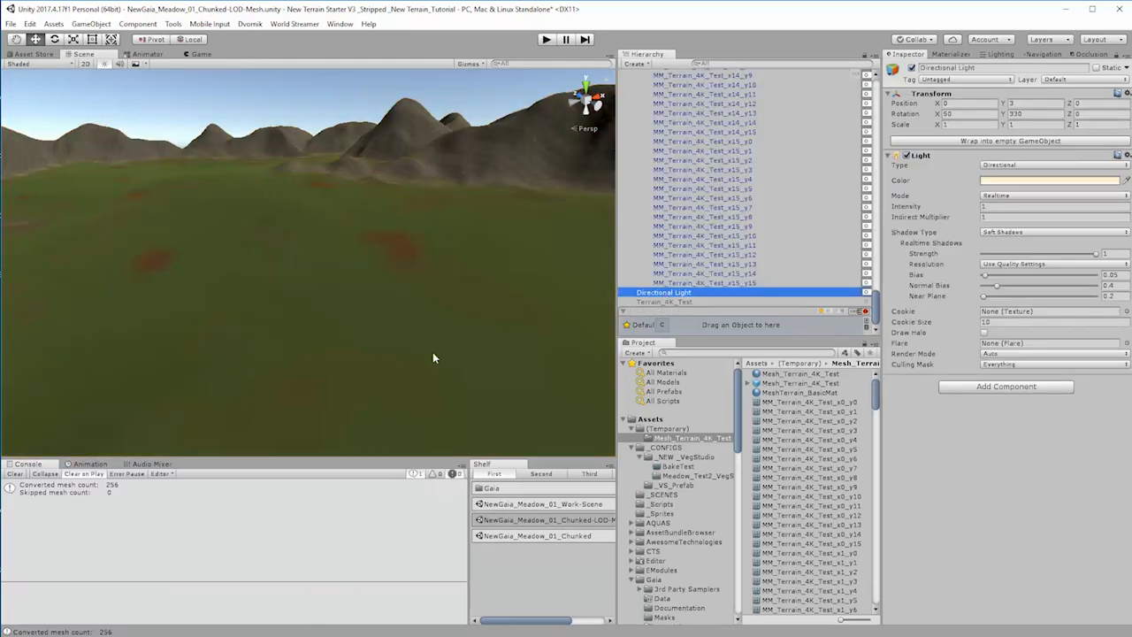
pyautogui.moveTo(433, 352); pyautogui.dragTo(619, 314, button='right')
pyautogui.moveTo(913, 309); pyautogui.dragTo(523, 291, button='right')
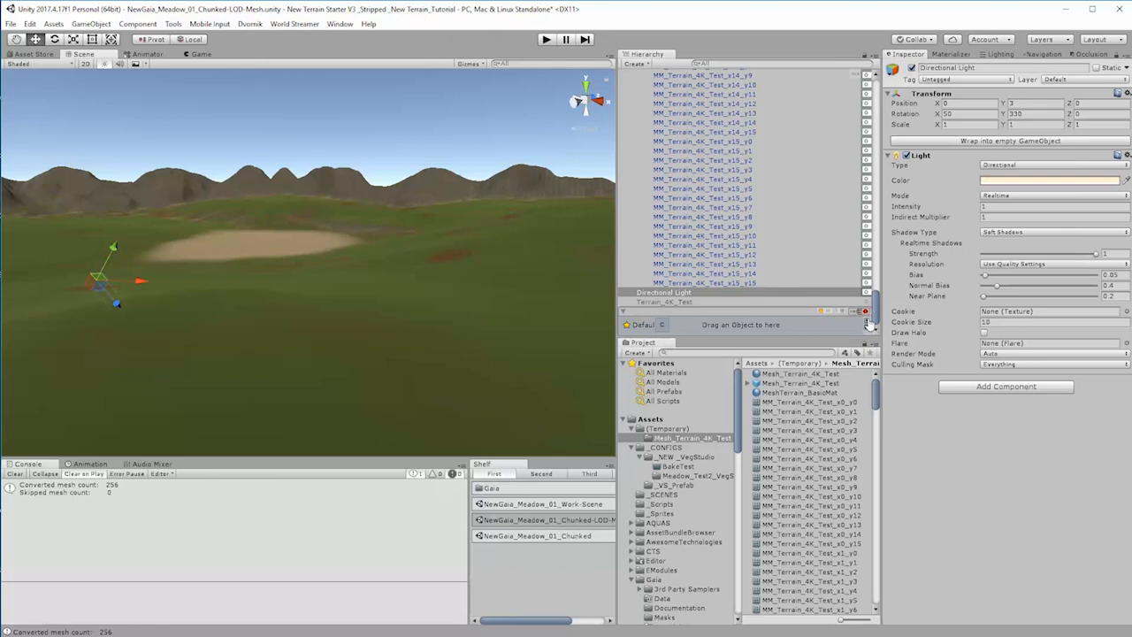
pyautogui.scroll(3, 877, 312)
pyautogui.moveTo(875, 301); pyautogui.dragTo(904, 335)
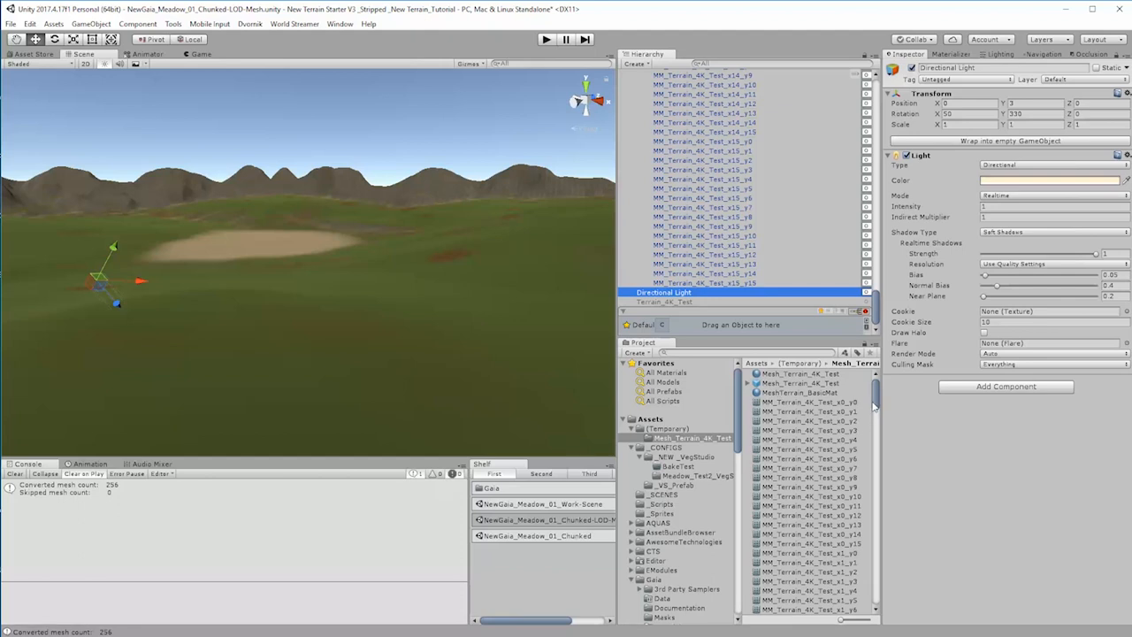
pyautogui.click(876, 405)
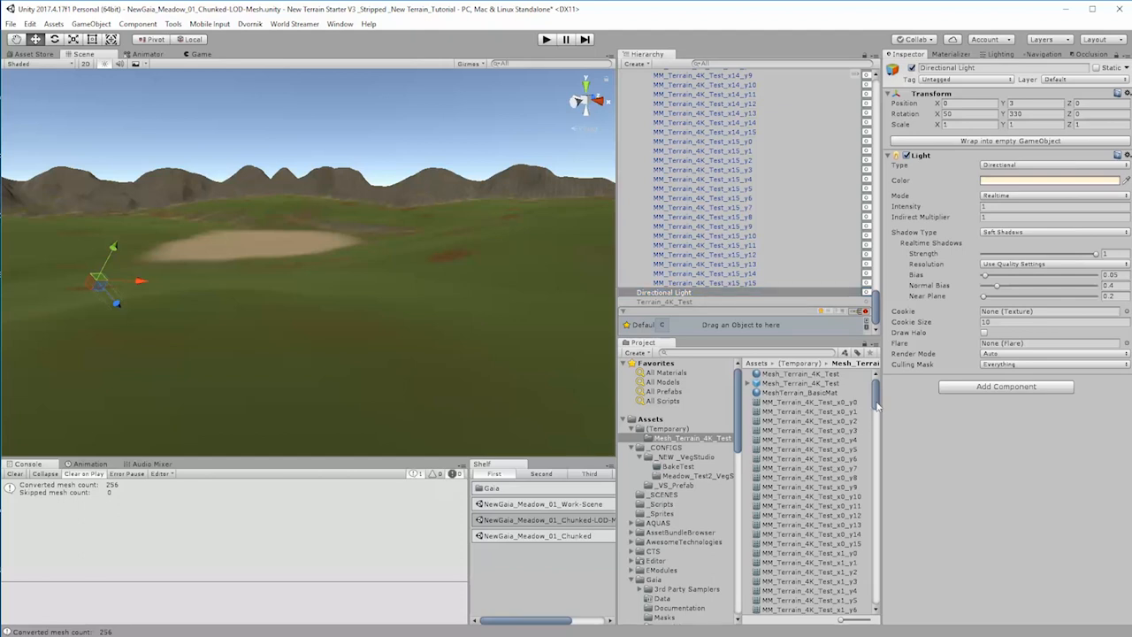
# Step: Try the Legacy Shaders/Diffuse shader on MeshTerrain_BasicMat
pyautogui.click(800, 393)
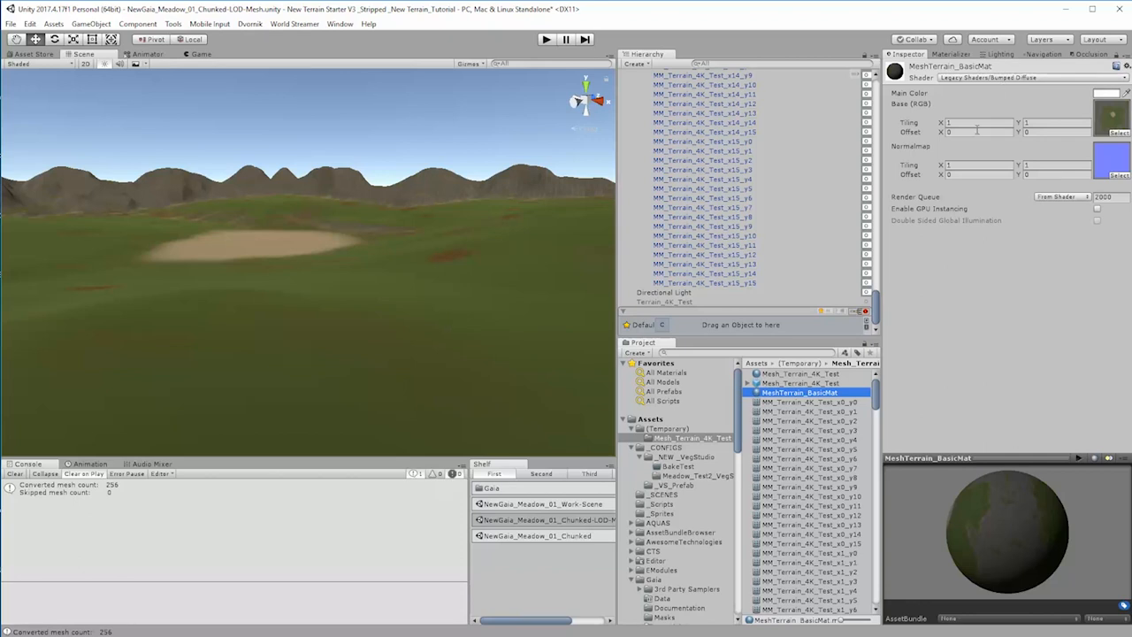
pyautogui.click(1000, 78)
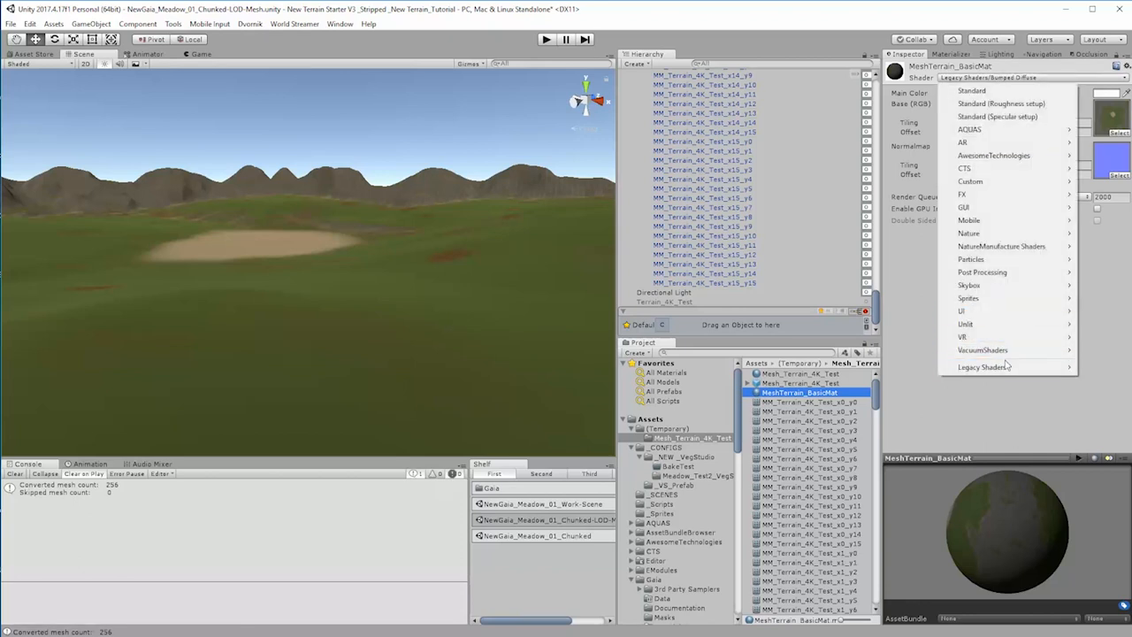
pyautogui.moveTo(1006, 365)
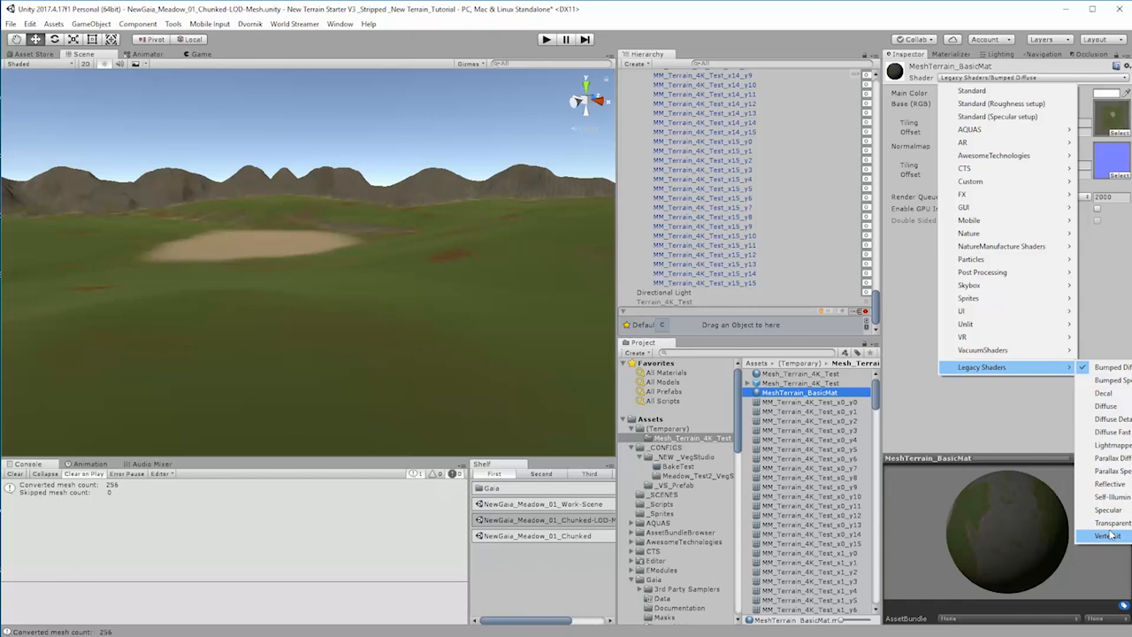
pyautogui.click(1107, 407)
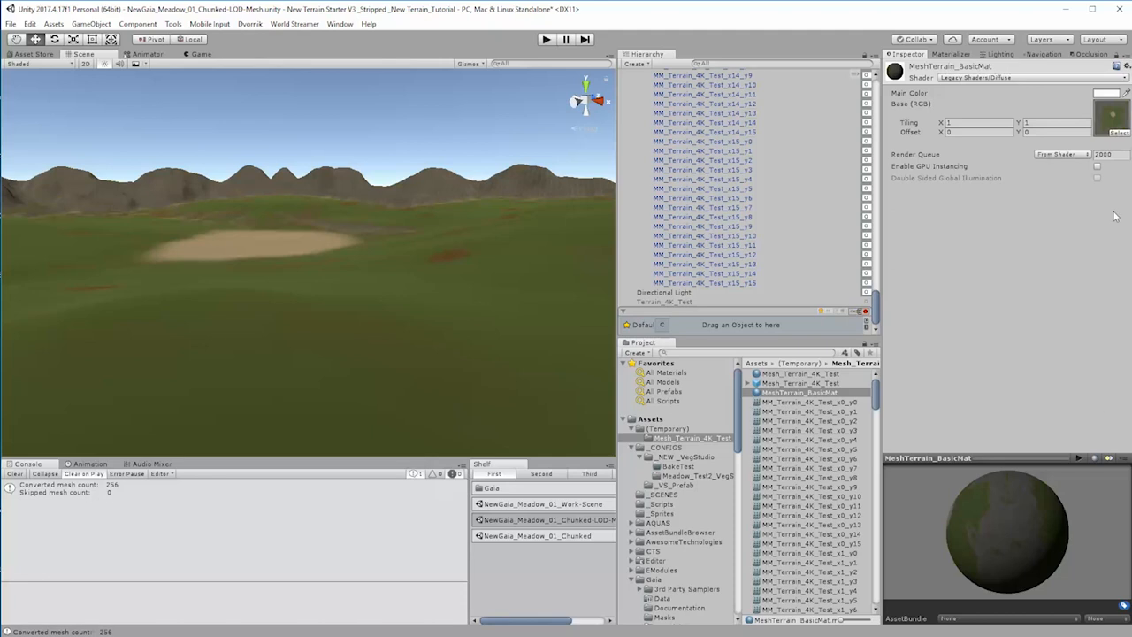
# Step: Change the MeshTerrain_BasicMat shader to Standard and set the normal map strength to 4.28, Metallic to 0.343 and Smoothness to 0.333
pyautogui.click(976, 78)
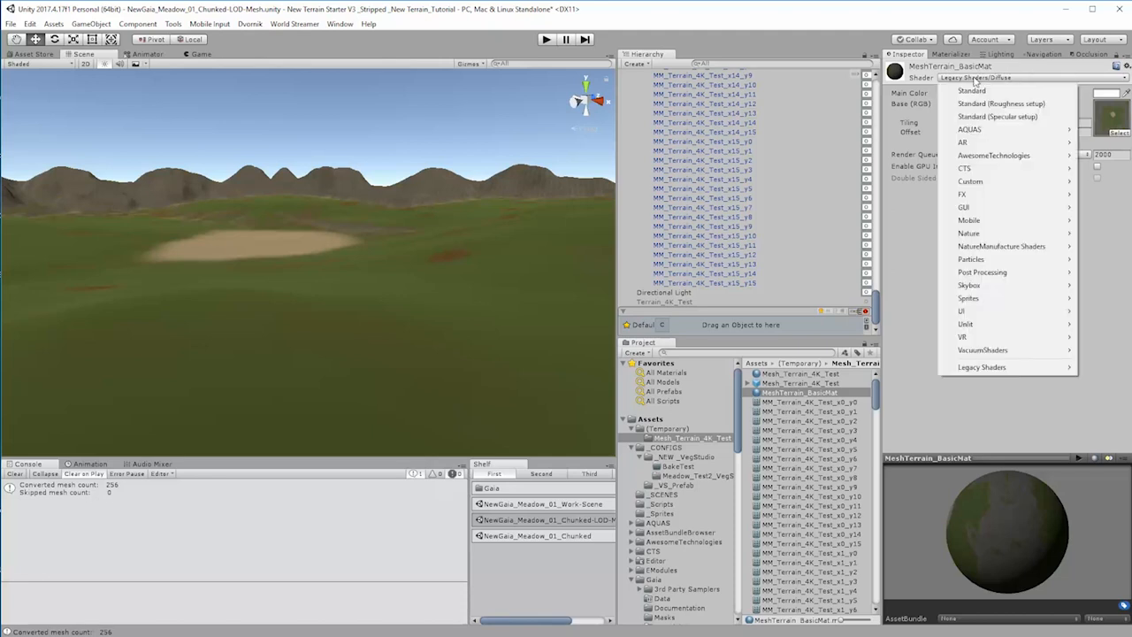
pyautogui.click(979, 92)
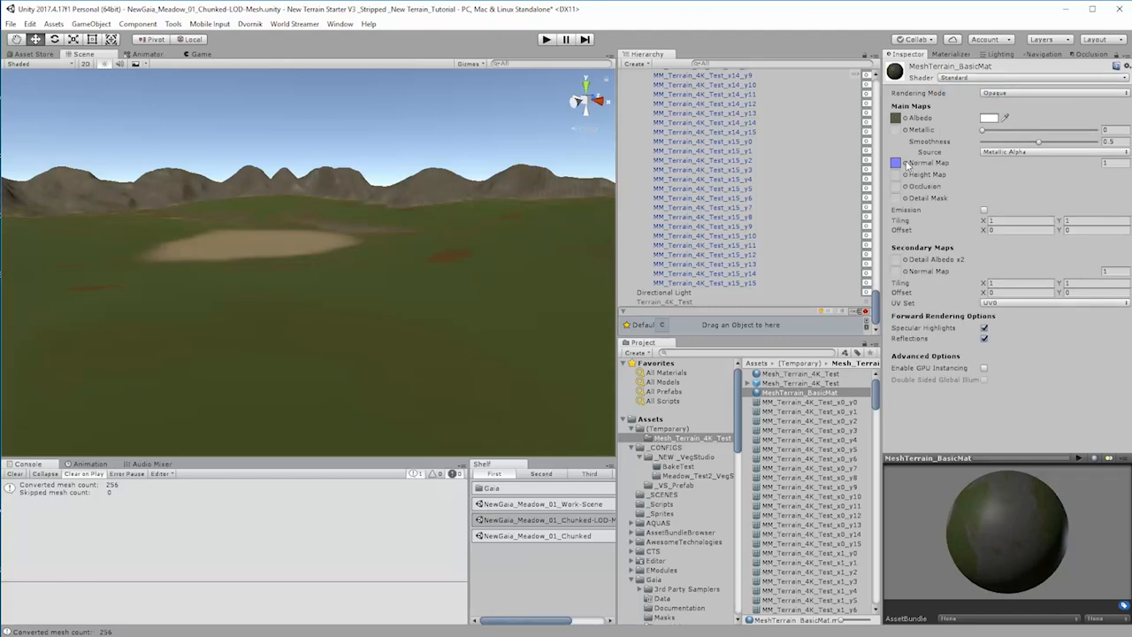
pyautogui.moveTo(1101, 165)
pyautogui.mouseDown()
pyautogui.moveTo(1128, 165)
pyautogui.moveTo(1093, 165)
pyautogui.mouseUp()
pyautogui.moveTo(984, 142); pyautogui.dragTo(1017, 144)
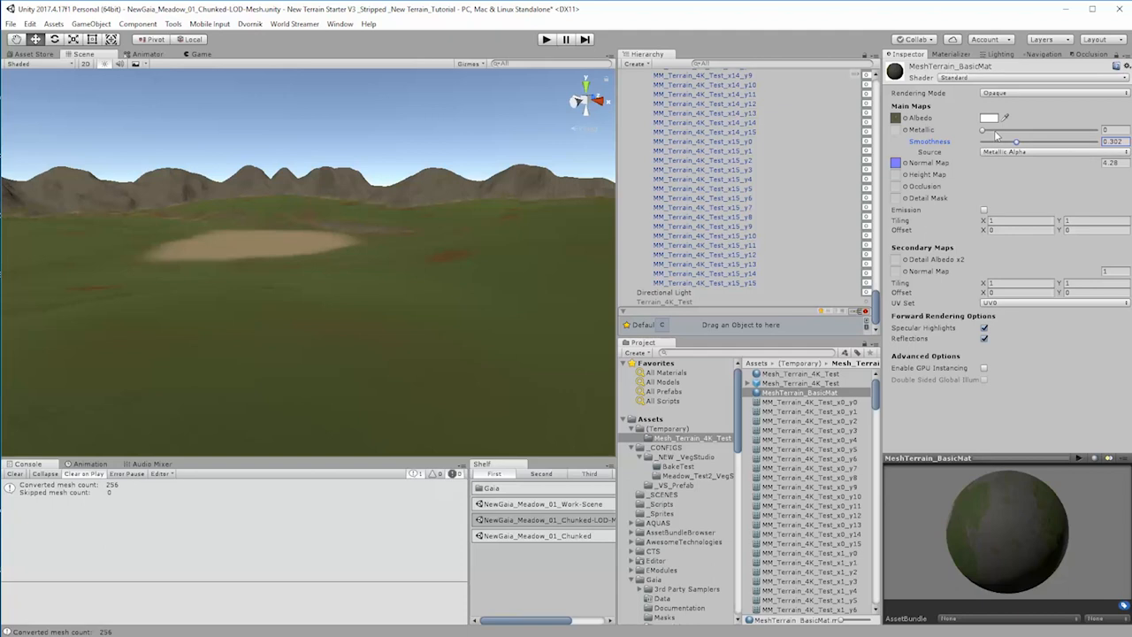
pyautogui.moveTo(997, 132); pyautogui.dragTo(1022, 130)
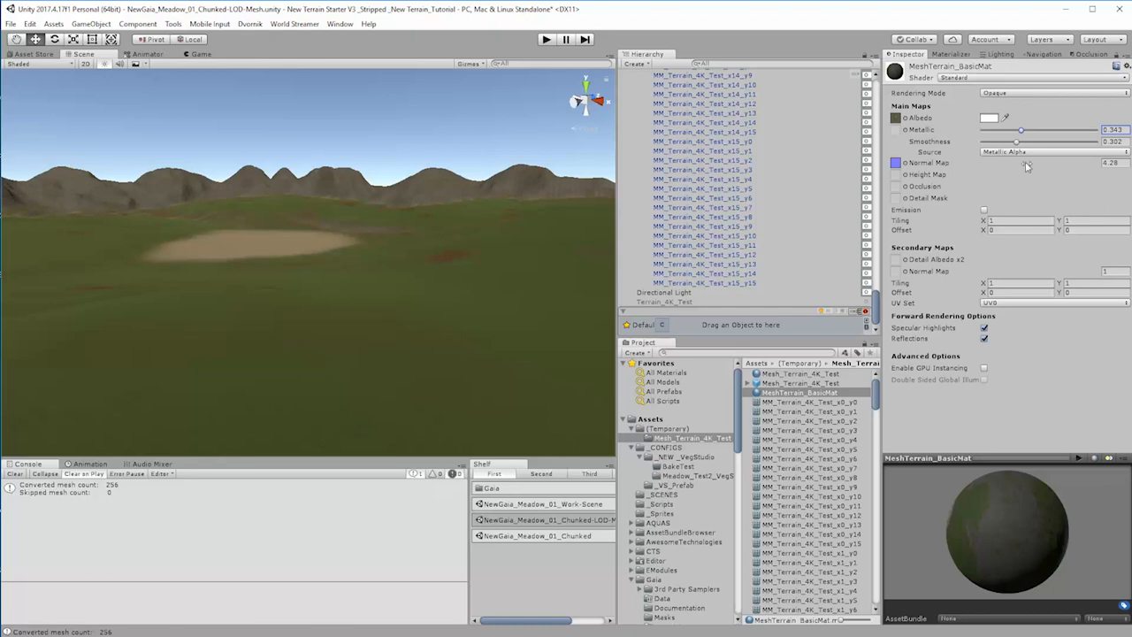
pyautogui.moveTo(1017, 149)
pyautogui.mouseDown()
pyautogui.moveTo(996, 151)
pyautogui.moveTo(1020, 153)
pyautogui.mouseUp()
# Step: Assign the Terrain_4K_Test_Heightmap texture as the material's Height Map and set its strength to 0.0111
pyautogui.moveTo(876, 404); pyautogui.dragTo(896, 176)
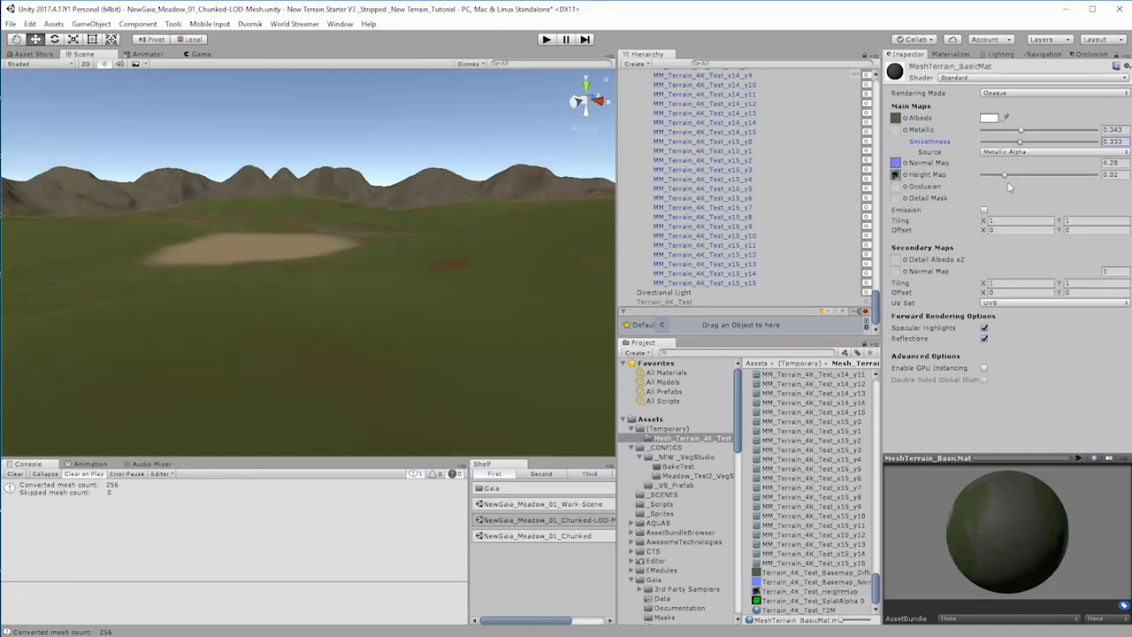
pyautogui.moveTo(1005, 177)
pyautogui.mouseDown()
pyautogui.moveTo(1026, 179)
pyautogui.moveTo(959, 184)
pyautogui.moveTo(1067, 175)
pyautogui.moveTo(973, 176)
pyautogui.moveTo(995, 174)
pyautogui.mouseUp()
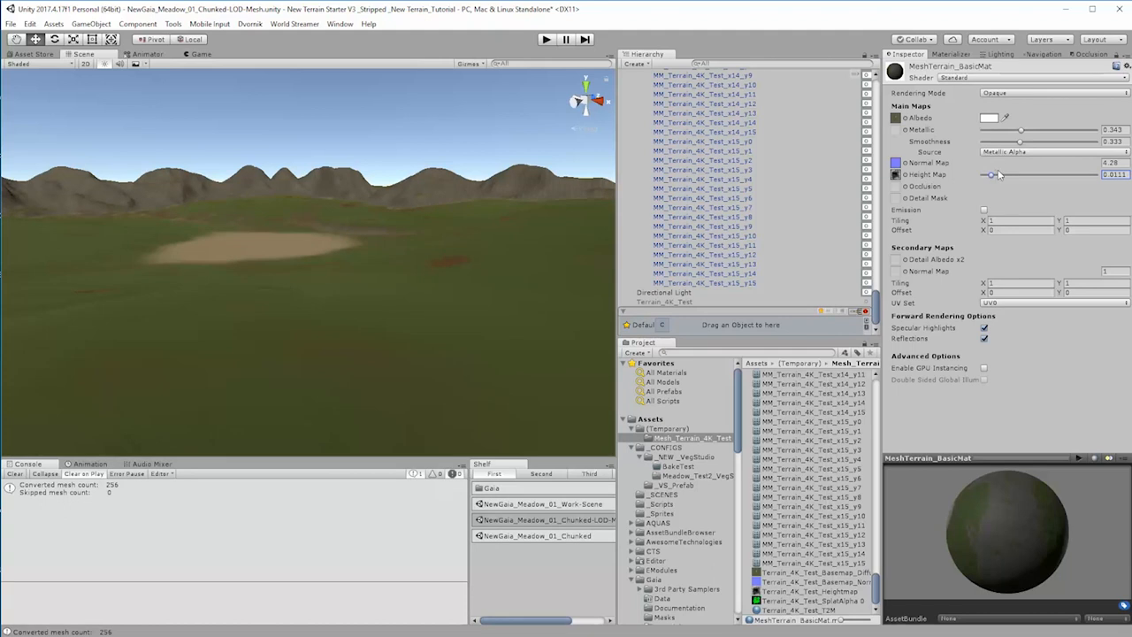
# Step: Remove the Height Map texture from MeshTerrain_BasicMat by setting it to None
pyautogui.click(870, 303)
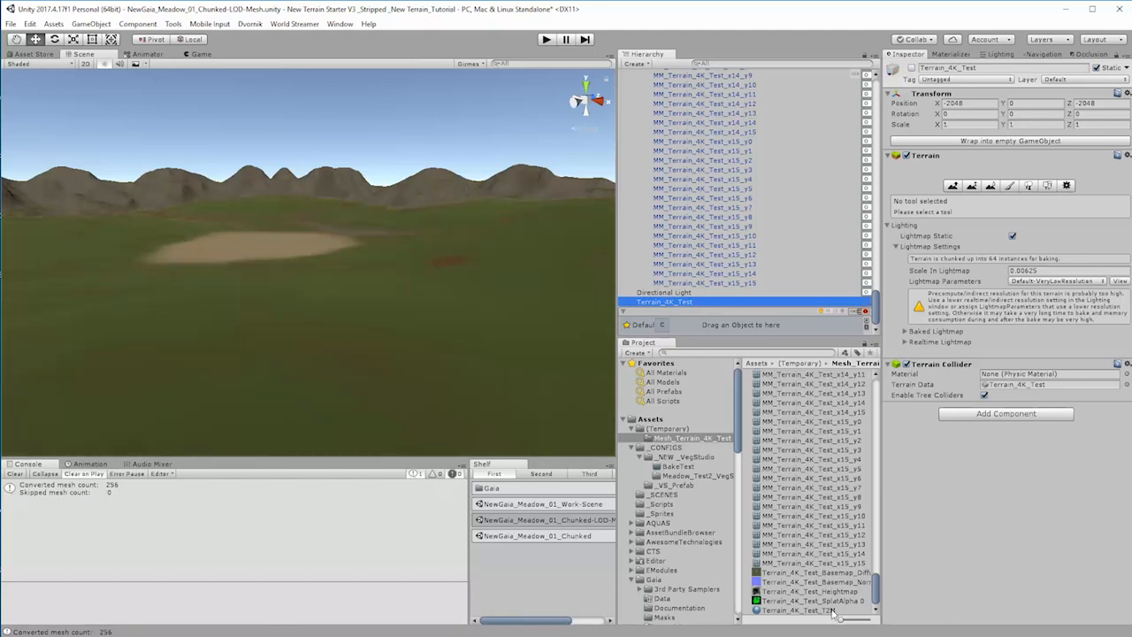
pyautogui.moveTo(874, 600); pyautogui.dragTo(875, 389)
pyautogui.click(818, 393)
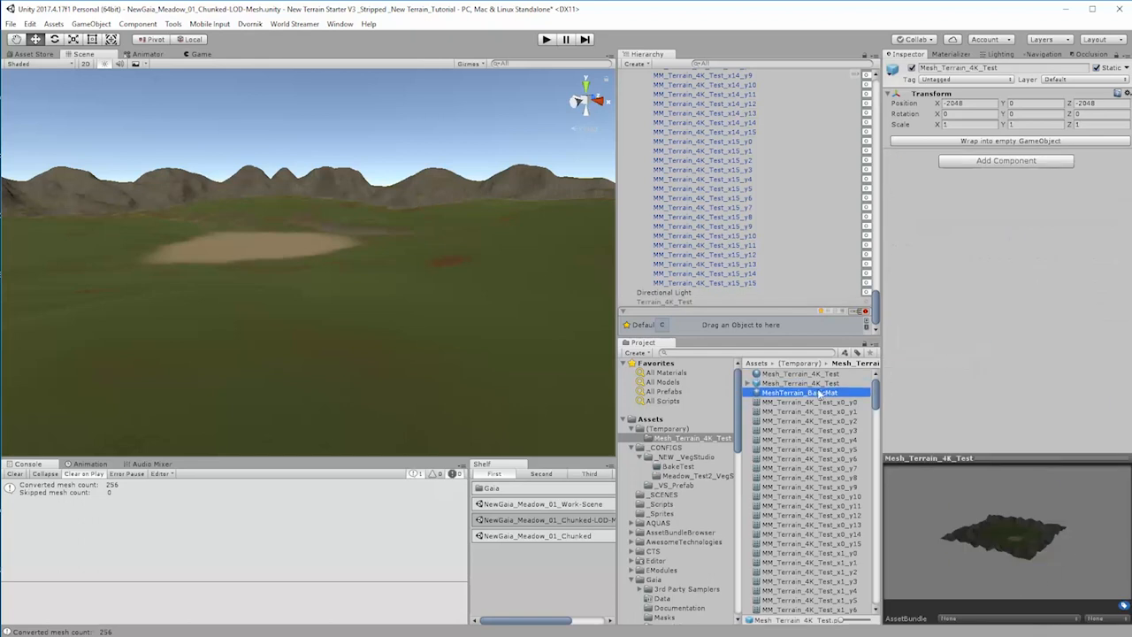
pyautogui.click(904, 176)
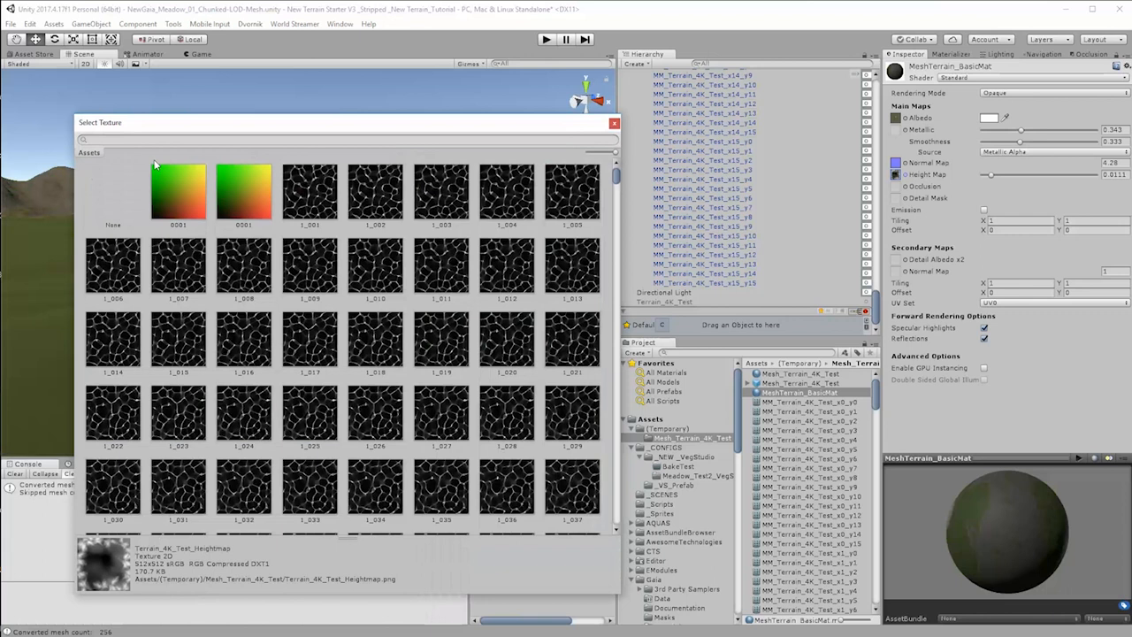
pyautogui.click(105, 213)
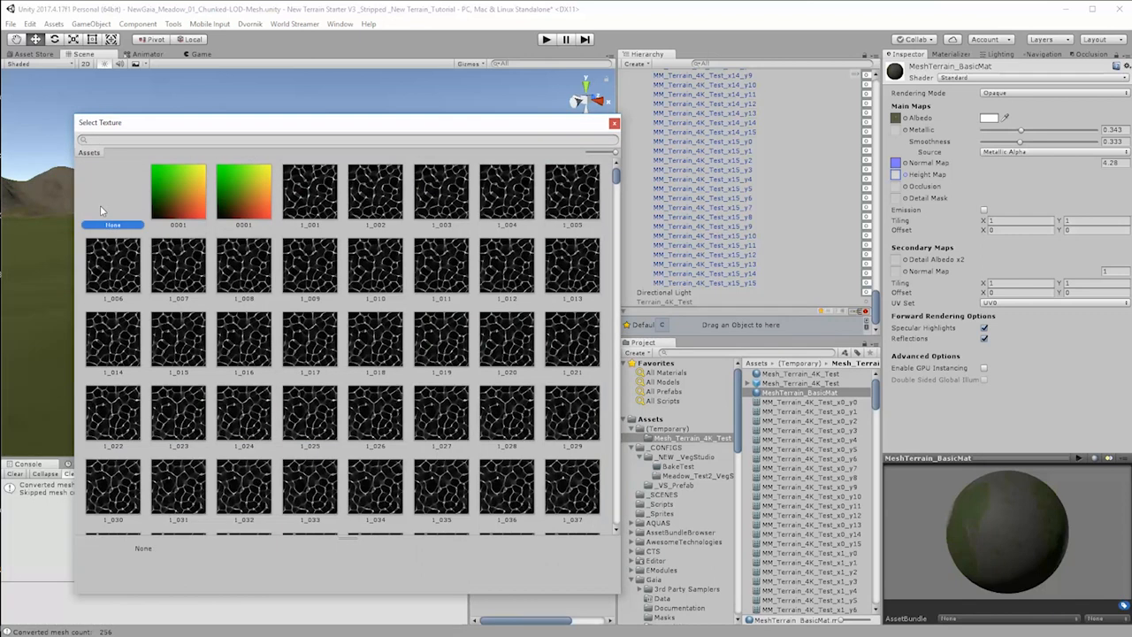
pyautogui.click(614, 123)
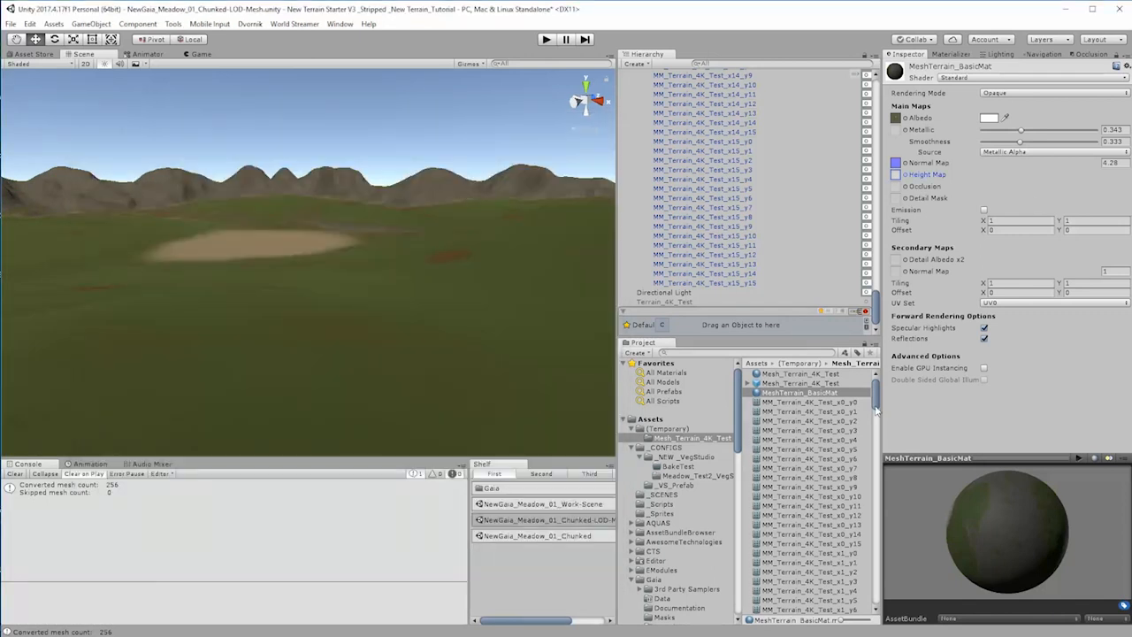
# Step: Set Metallic to 0.105 and darken the Albedo color slightly to F6F6F6 on MeshTerrain_BasicMat
pyautogui.moveTo(876, 409); pyautogui.dragTo(880, 621)
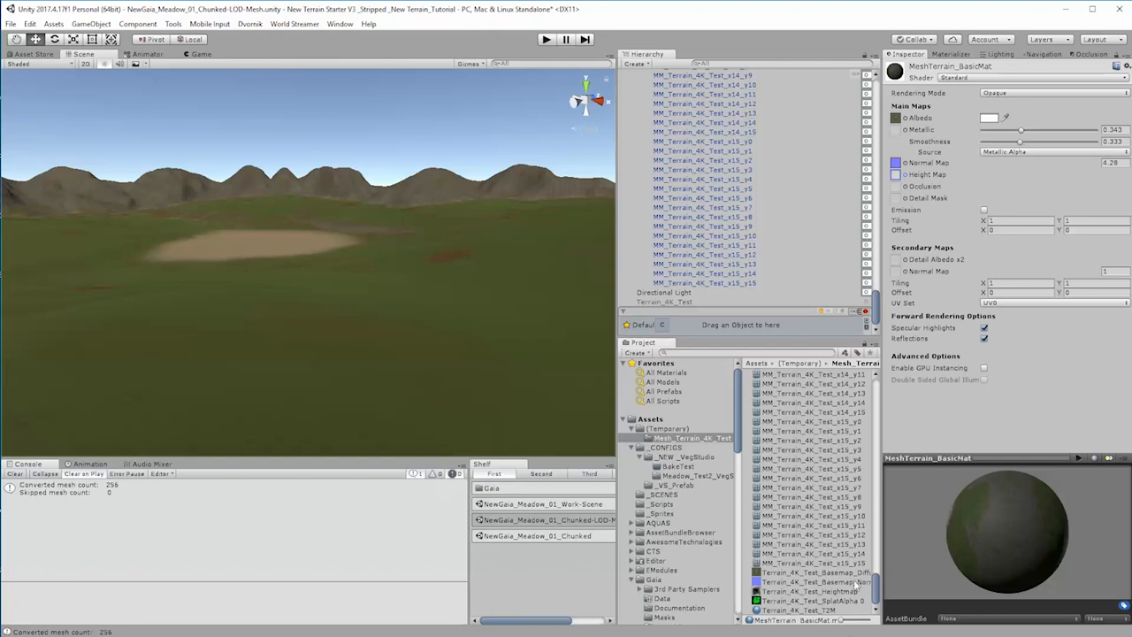
pyautogui.click(998, 130)
pyautogui.moveTo(999, 131); pyautogui.dragTo(996, 133)
pyautogui.click(989, 118)
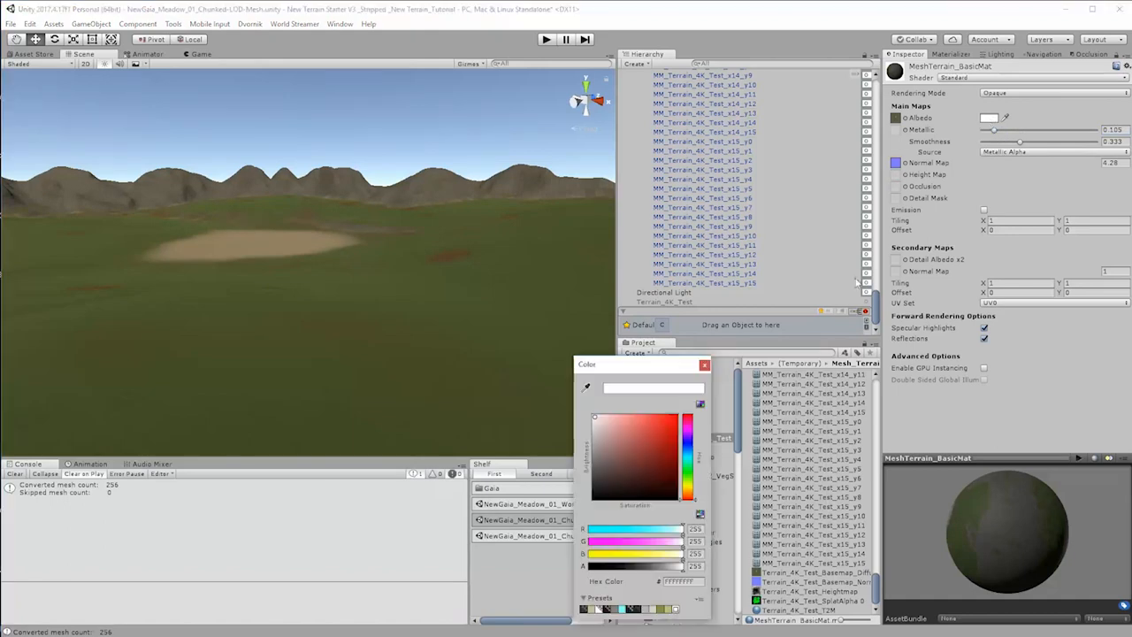
pyautogui.moveTo(595, 423); pyautogui.dragTo(584, 419)
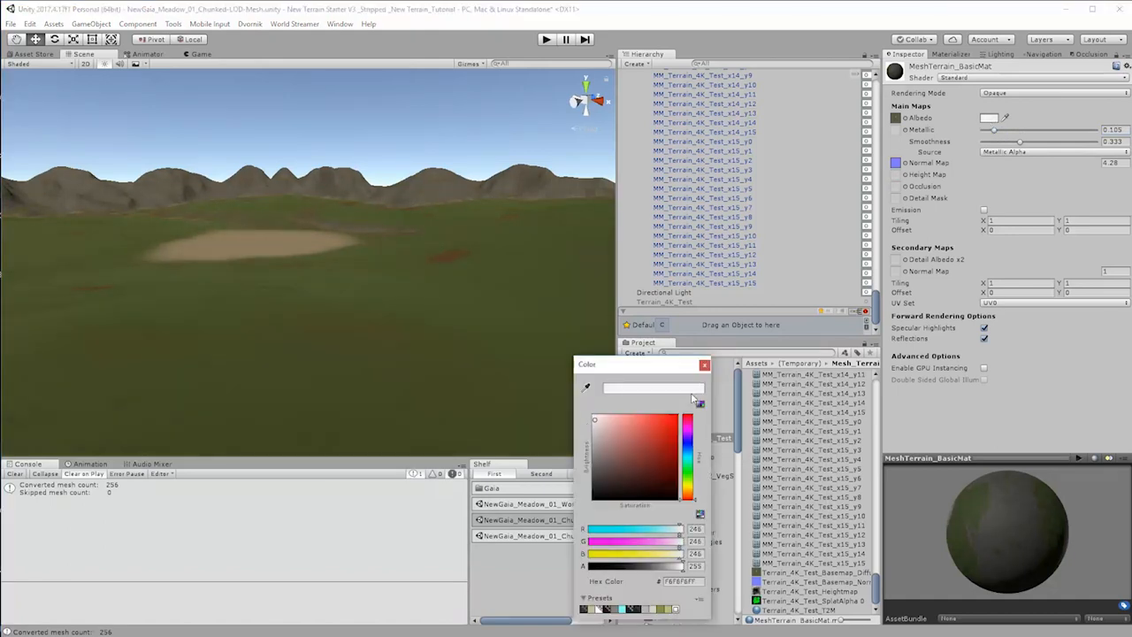
pyautogui.click(705, 365)
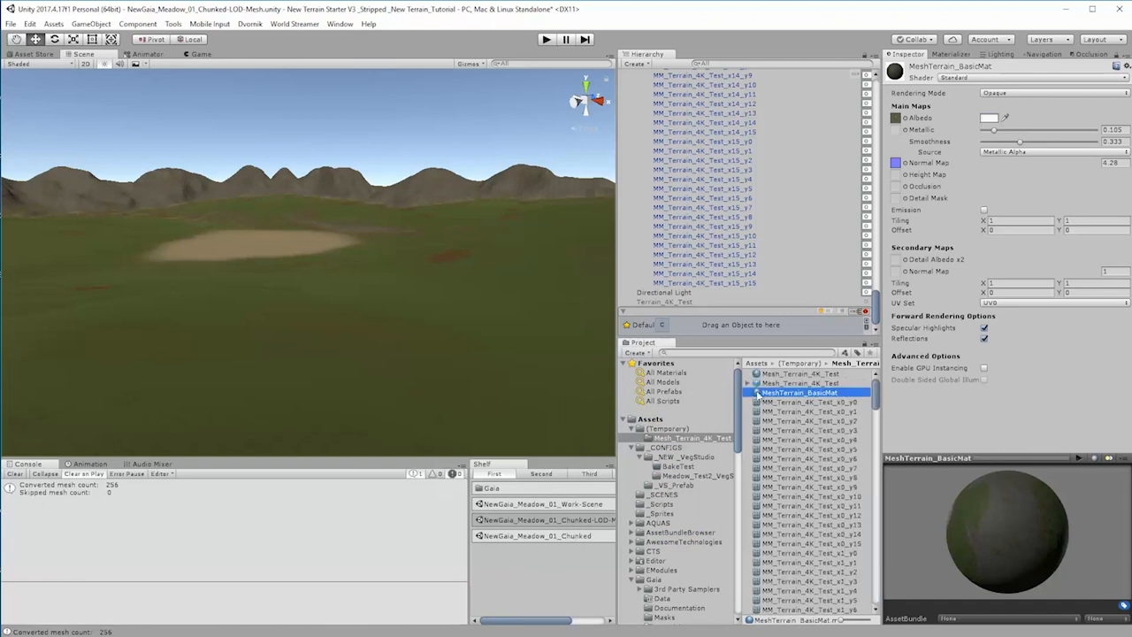
# Step: Duplicate MeshTerrain_BasicMat and name the copy MeshTerrain_BasicMatStandard
pyautogui.hotkey('ctrl', 'd')
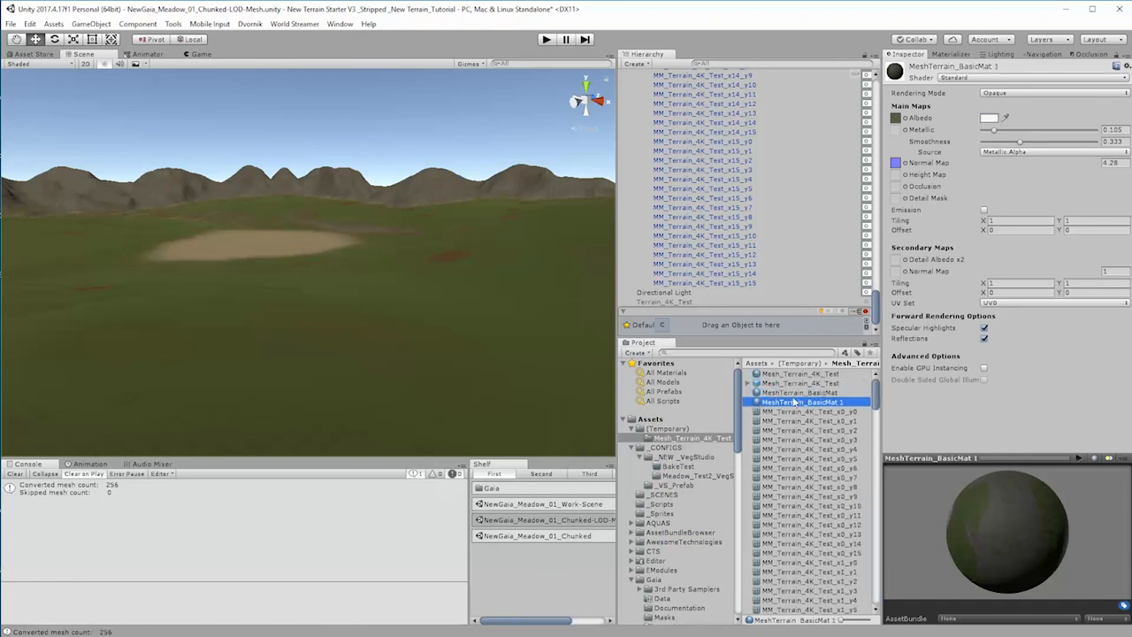
pyautogui.click(824, 404)
pyautogui.moveTo(833, 403); pyautogui.dragTo(851, 404)
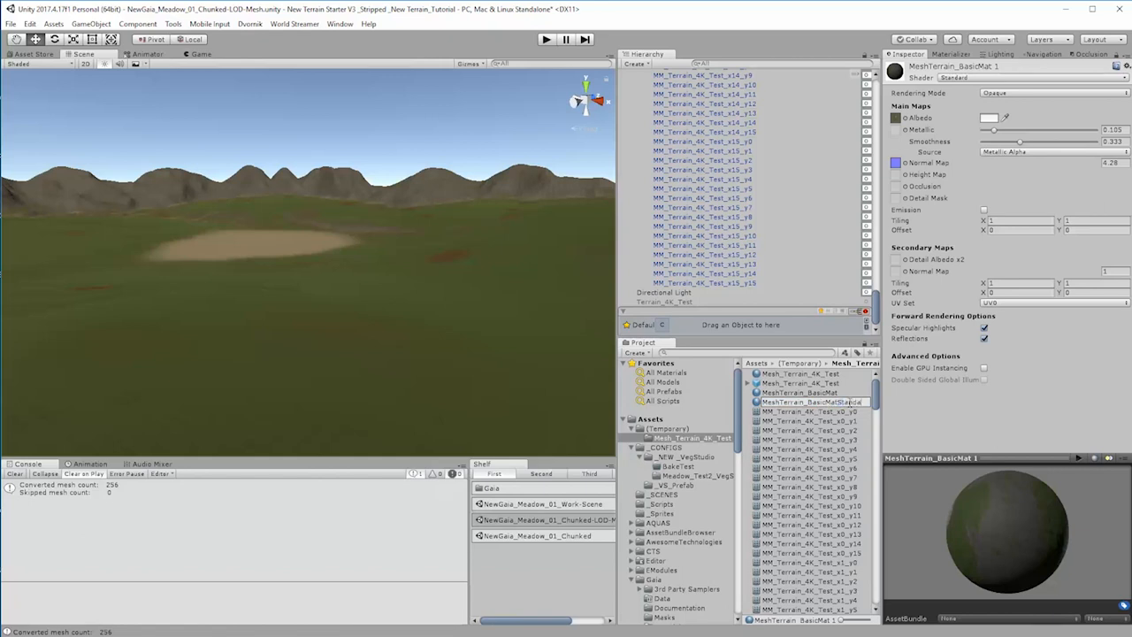
pyautogui.press('Return')
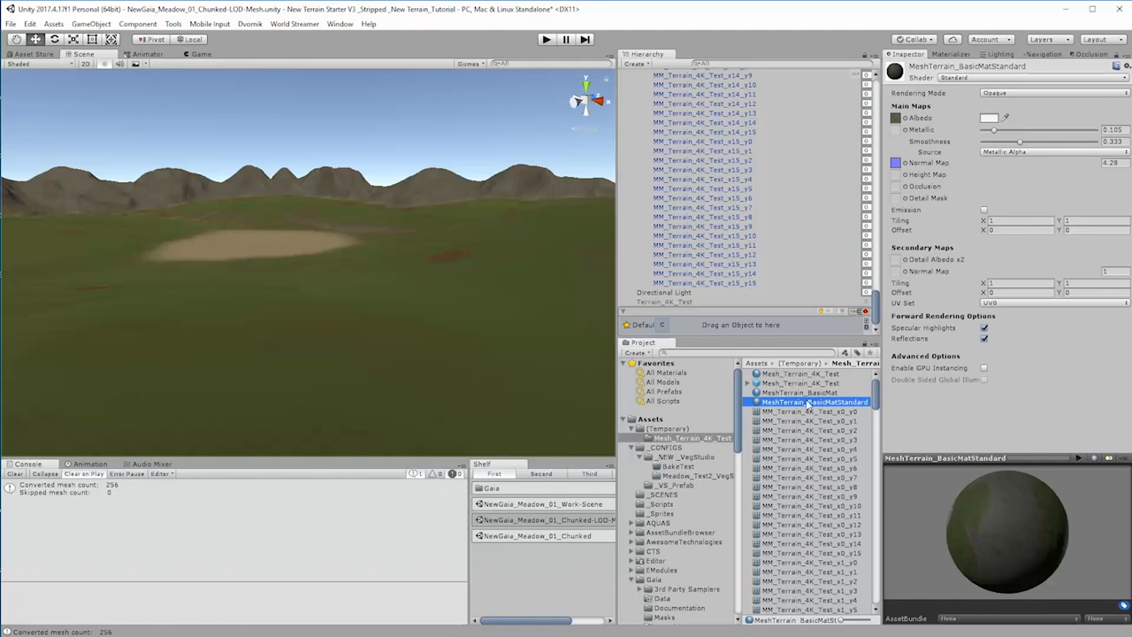
# Step: Change the shader of the MeshTerrain_BasicMat material to Legacy Shaders/Diffuse
pyautogui.click(819, 394)
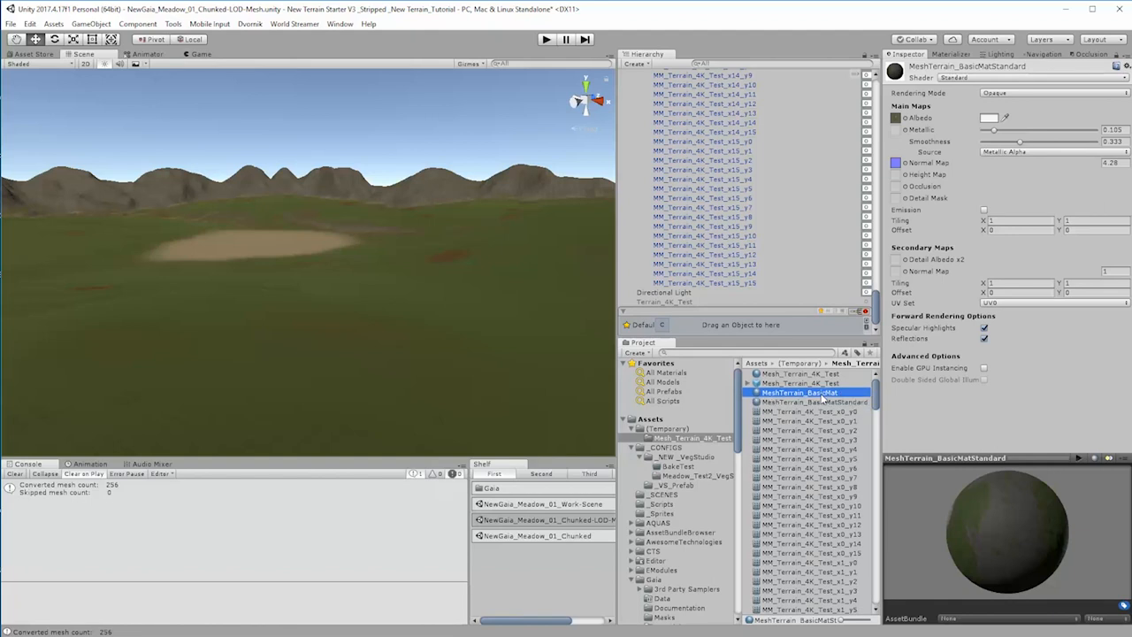
pyautogui.click(987, 79)
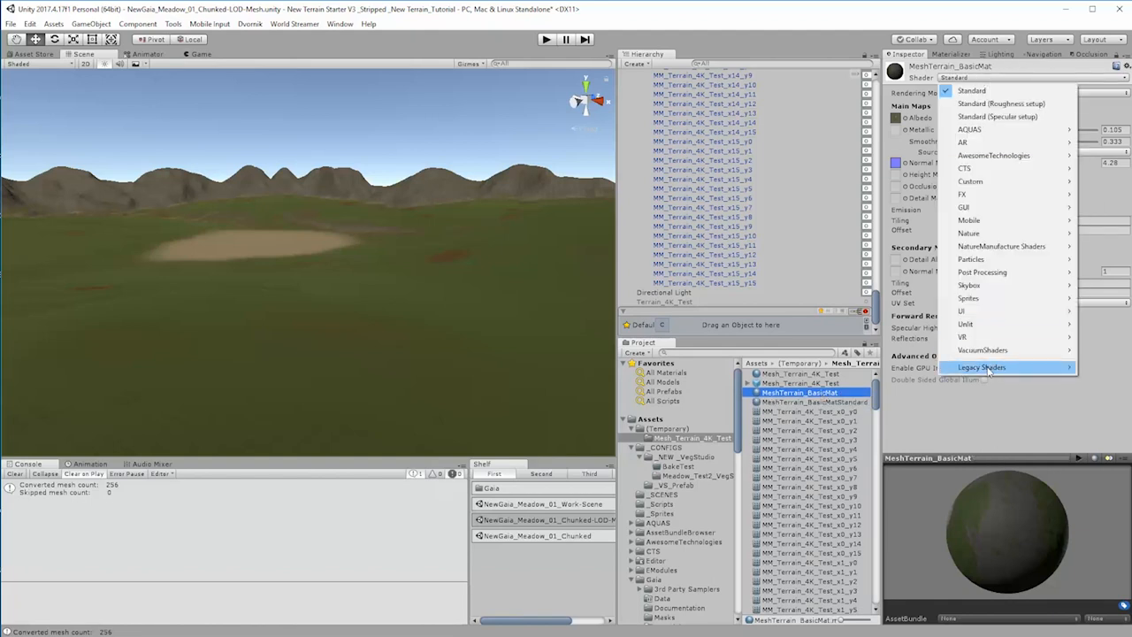
pyautogui.moveTo(989, 370)
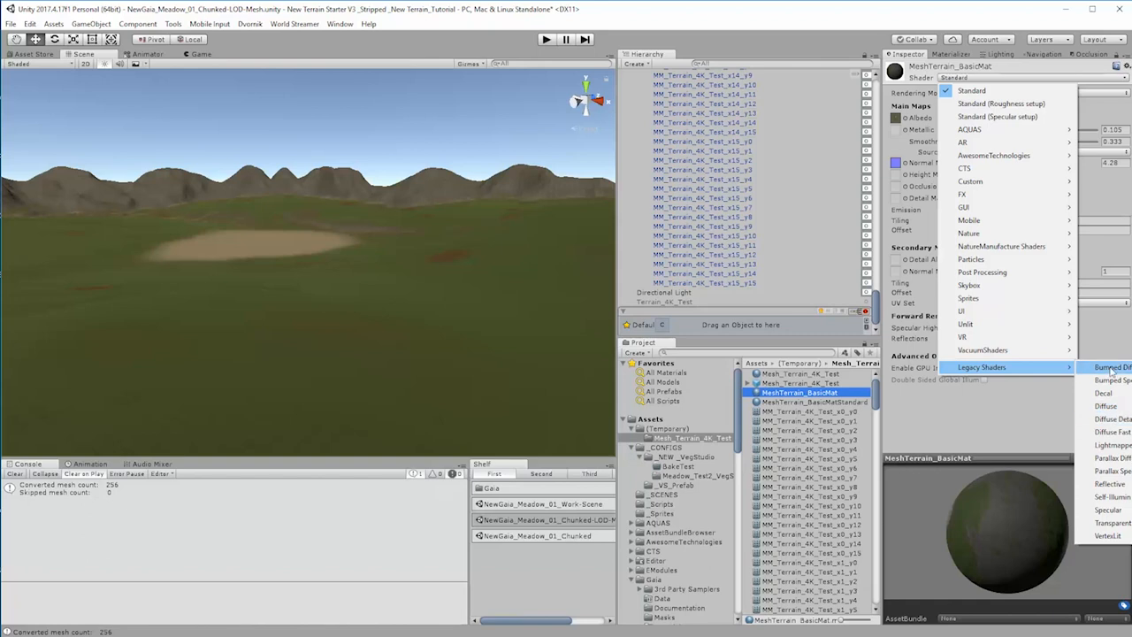
pyautogui.click(1108, 407)
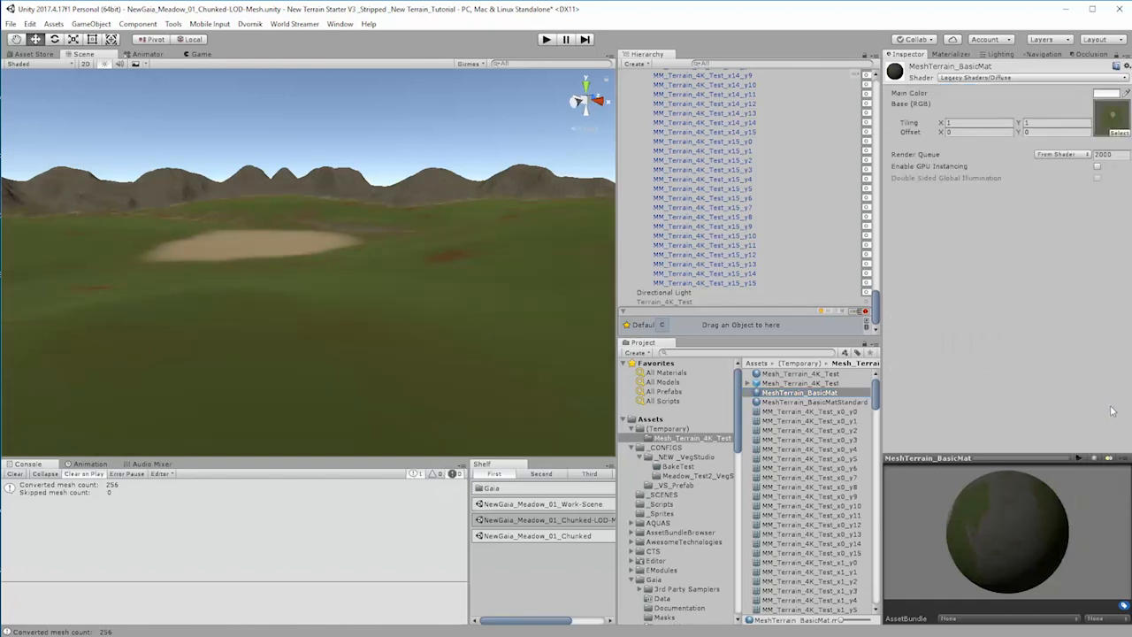
# Step: Adjust the Main Color of MeshTerrain_BasicMat to a near-white shade
pyautogui.click(1105, 93)
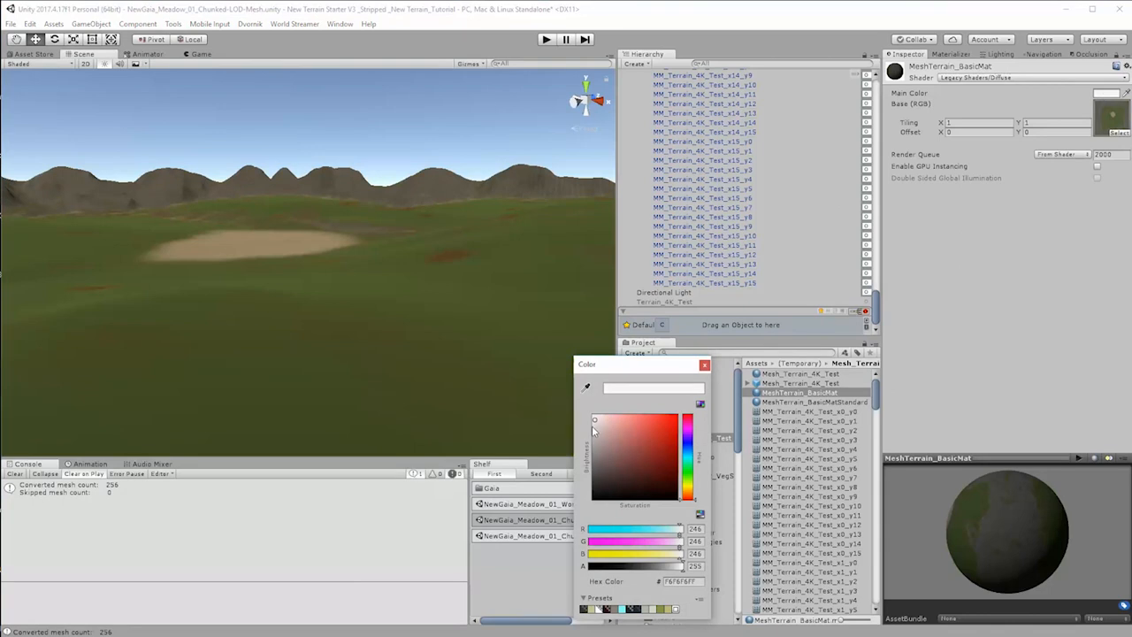
pyautogui.moveTo(592, 425); pyautogui.dragTo(586, 421)
pyautogui.click(704, 364)
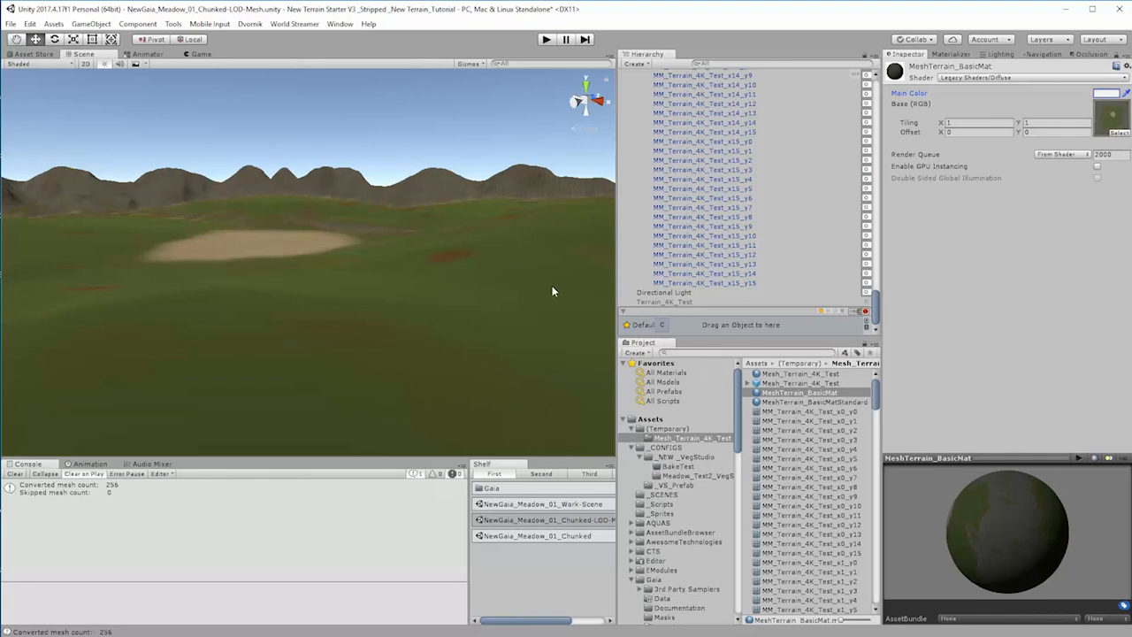
pyautogui.moveTo(460, 345); pyautogui.dragTo(421, 371, button='right')
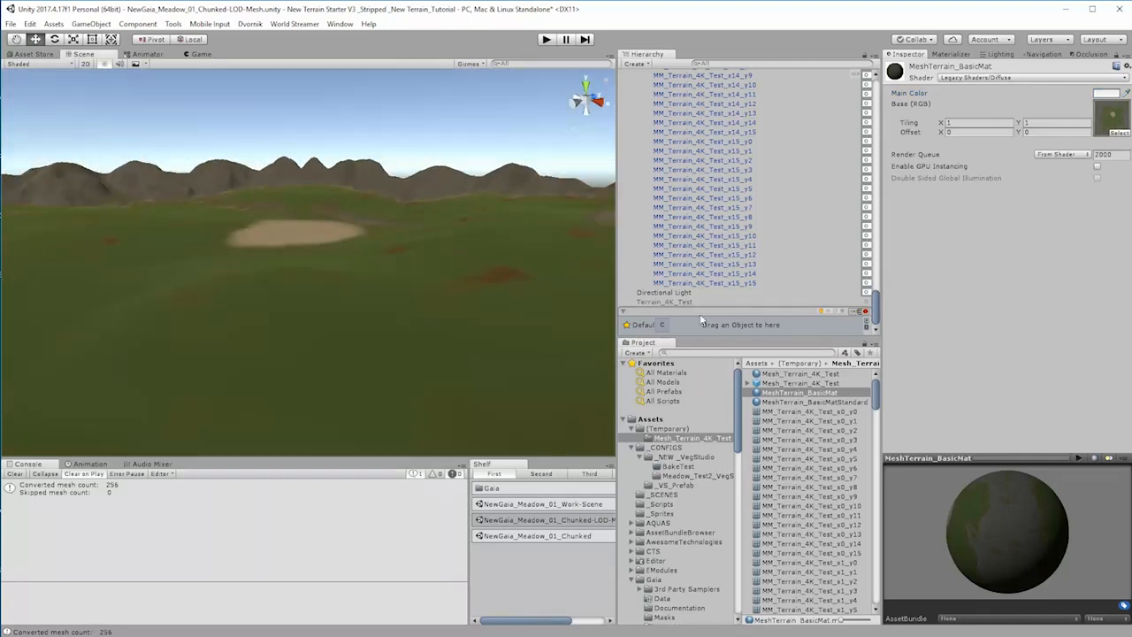
# Step: Select all terrain chunks from MM_Terrain_4K_Test_x0_y0 to x15_y15 and examine the chunk grid across the whole terrain
pyautogui.click(741, 283)
pyautogui.moveTo(876, 309); pyautogui.dragTo(845, 56)
pyautogui.keyDown('shift'); pyautogui.click(680, 111); pyautogui.keyUp('shift')
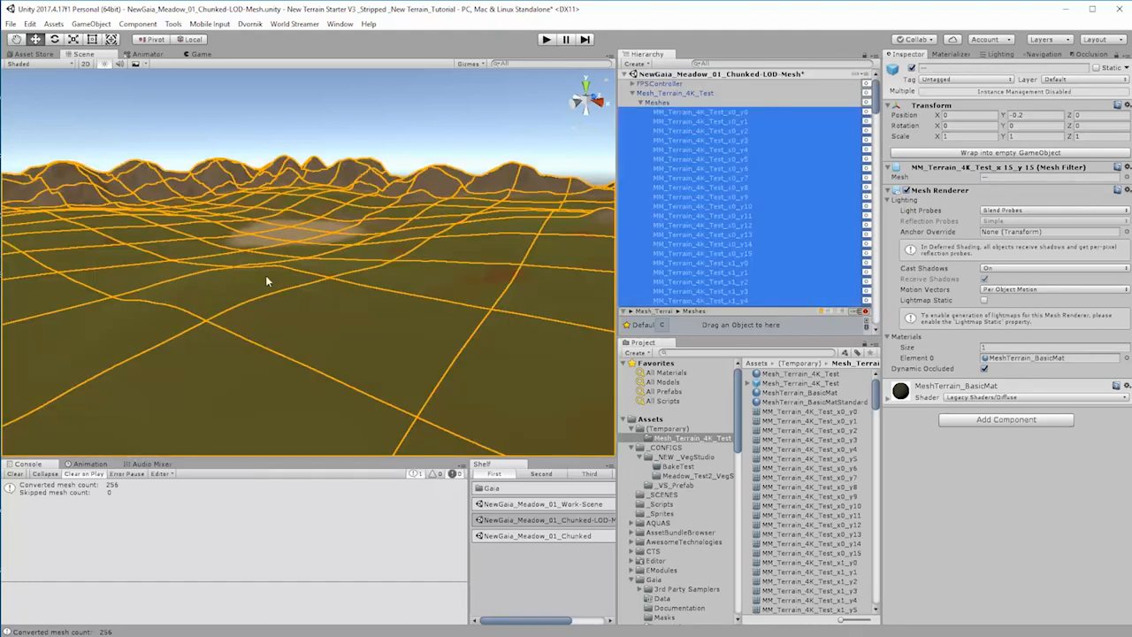
pyautogui.moveTo(265, 278); pyautogui.dragTo(384, 374, button='right')
pyautogui.moveTo(317, 352); pyautogui.dragTo(375, 310, button='middle')
pyautogui.moveTo(346, 306); pyautogui.dragTo(354, 330, button='right')
pyautogui.moveTo(371, 272); pyautogui.dragTo(508, 429, button='middle')
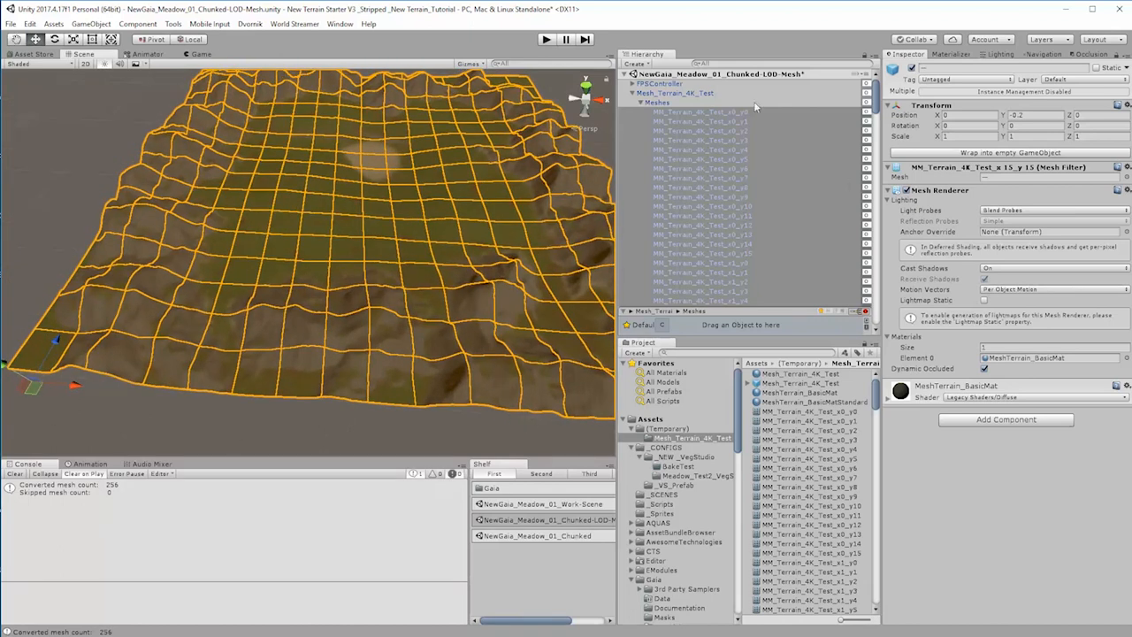
# Step: Examine the pivot location of individual chunks in the x0 row, including x0_y0, x0_y1, x0_y4 and x0_y5
pyautogui.click(698, 112)
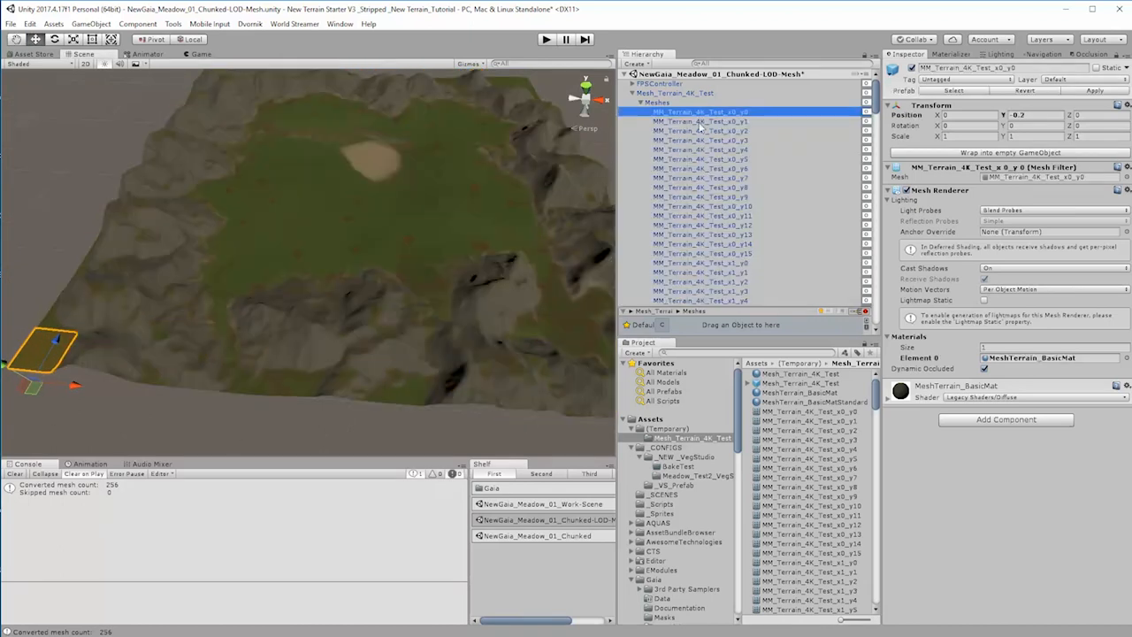
pyautogui.click(699, 123)
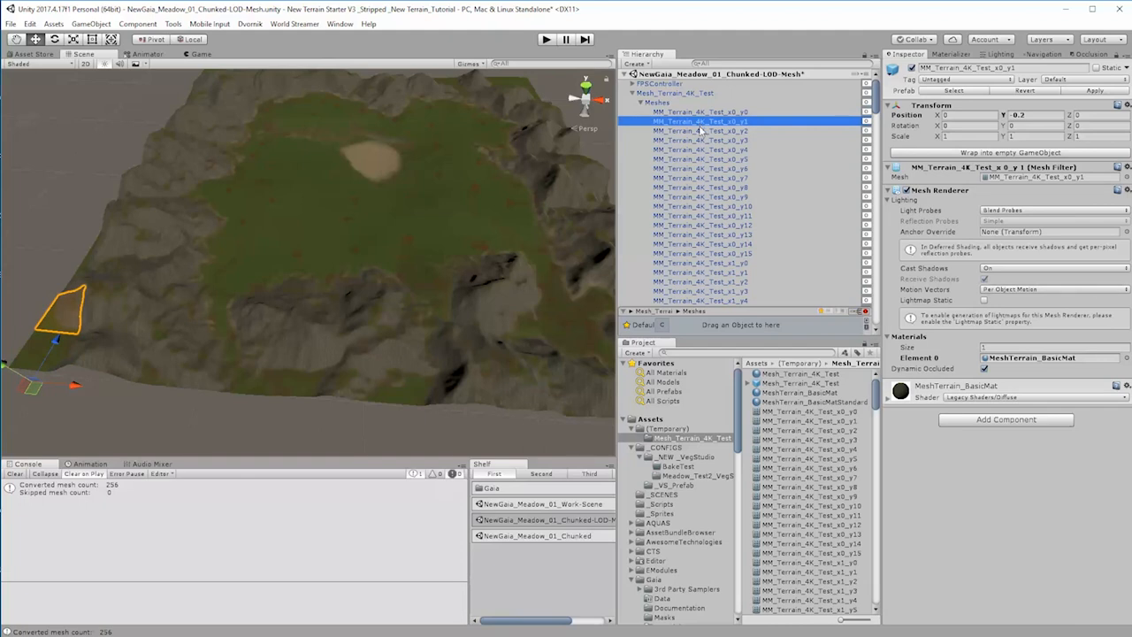
pyautogui.click(702, 131)
pyautogui.click(706, 150)
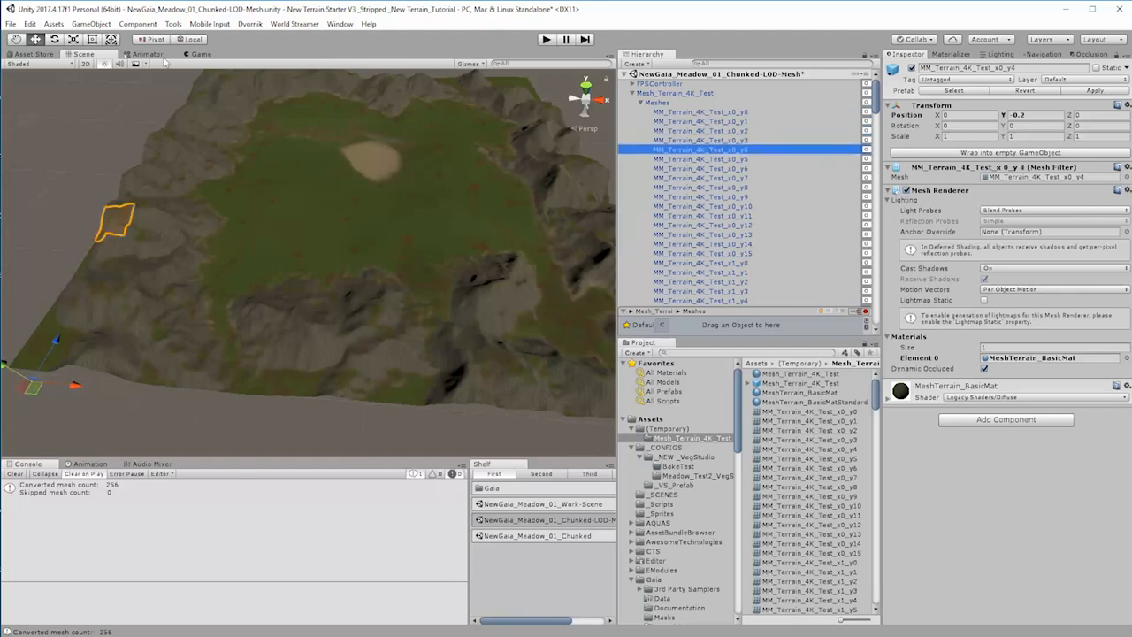
pyautogui.click(707, 160)
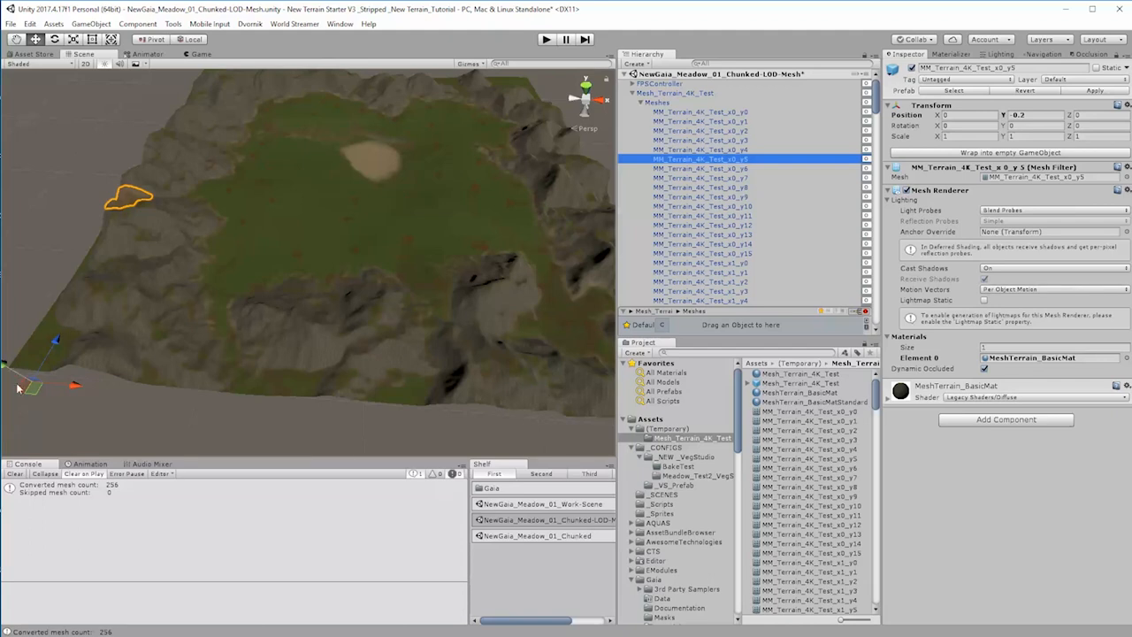
pyautogui.click(695, 113)
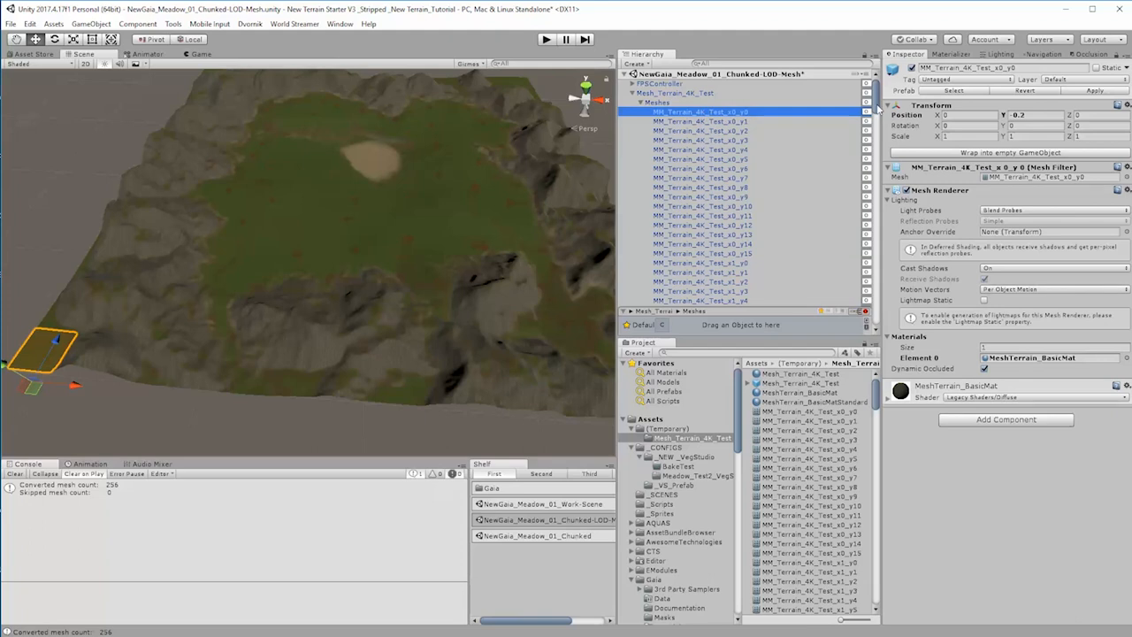
pyautogui.moveTo(879, 108); pyautogui.dragTo(884, 308)
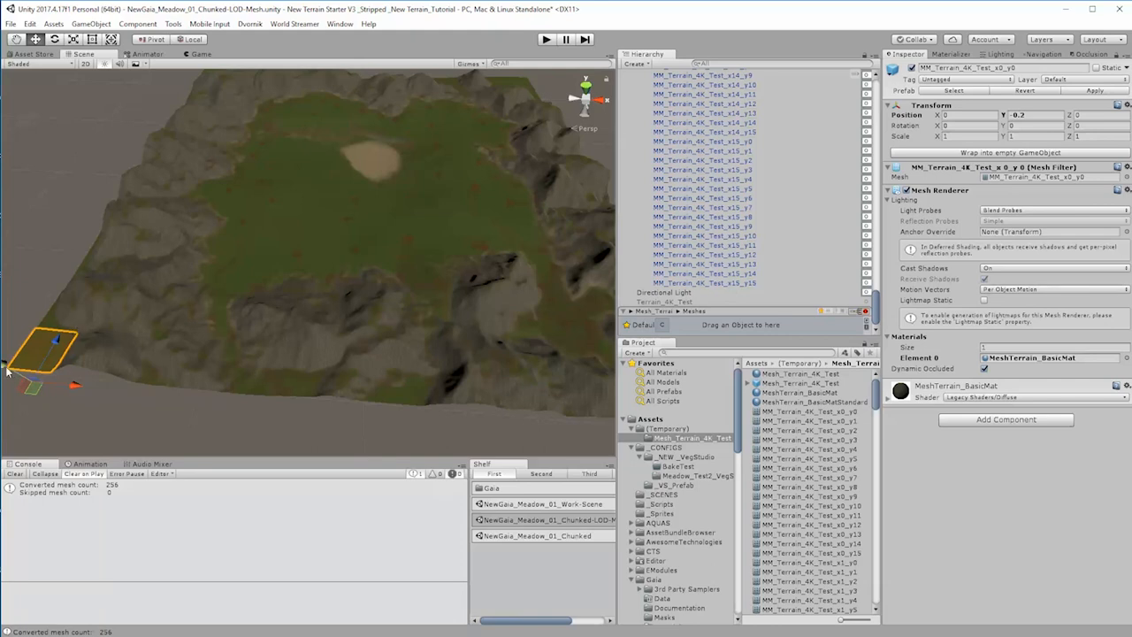
# Step: Move all chunks from x0_y0 to x15_y15 out of Meshes directly under Mesh_Terrain_4K_Test, breaking the prefab instance
pyautogui.click(765, 285)
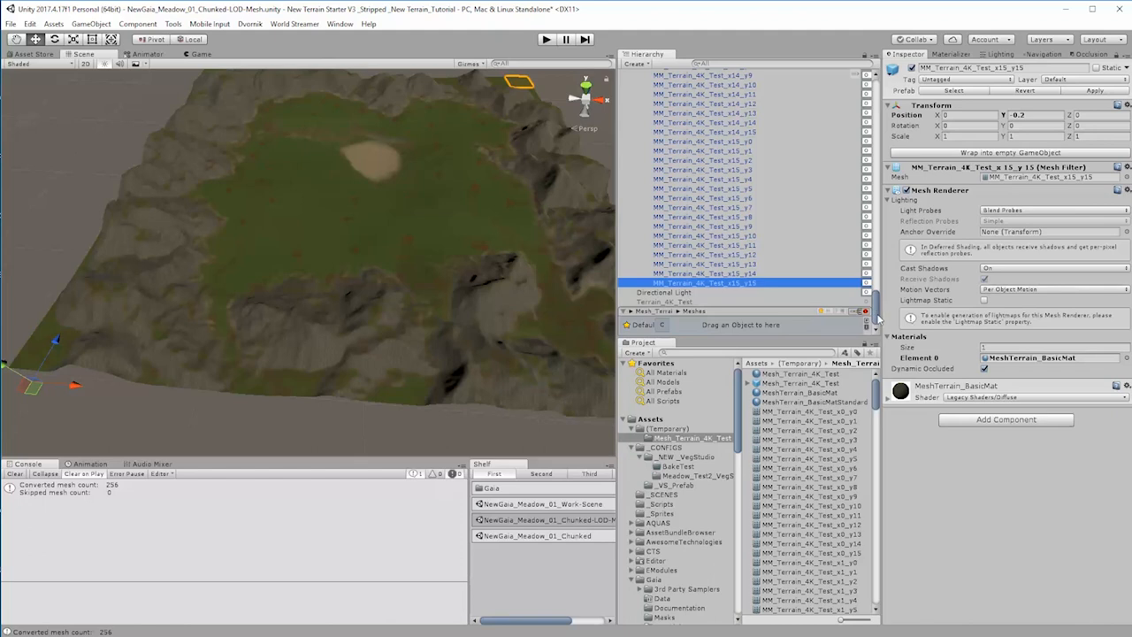
pyautogui.moveTo(878, 311); pyautogui.dragTo(904, 91)
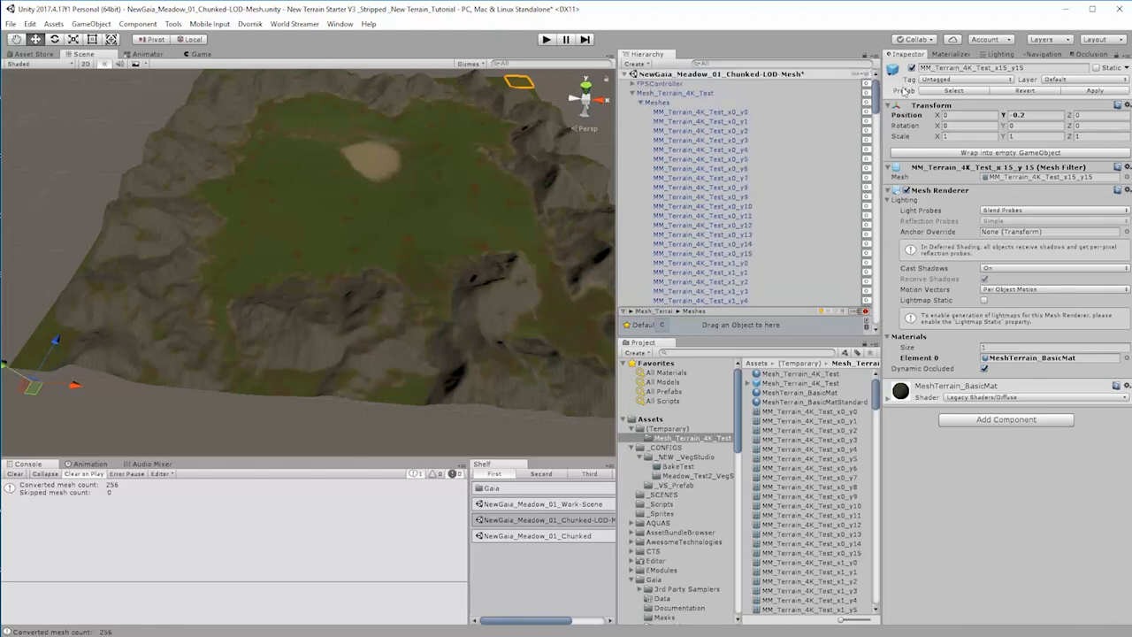
pyautogui.keyDown('shift'); pyautogui.click(697, 111); pyautogui.keyUp('shift')
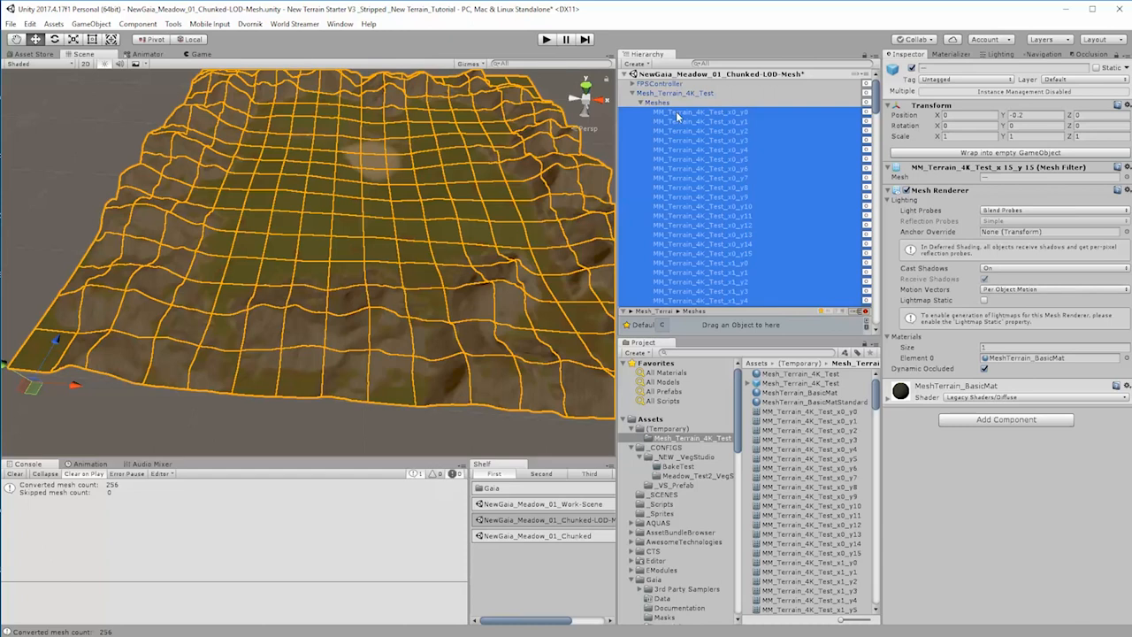
pyautogui.moveTo(676, 112); pyautogui.dragTo(664, 96)
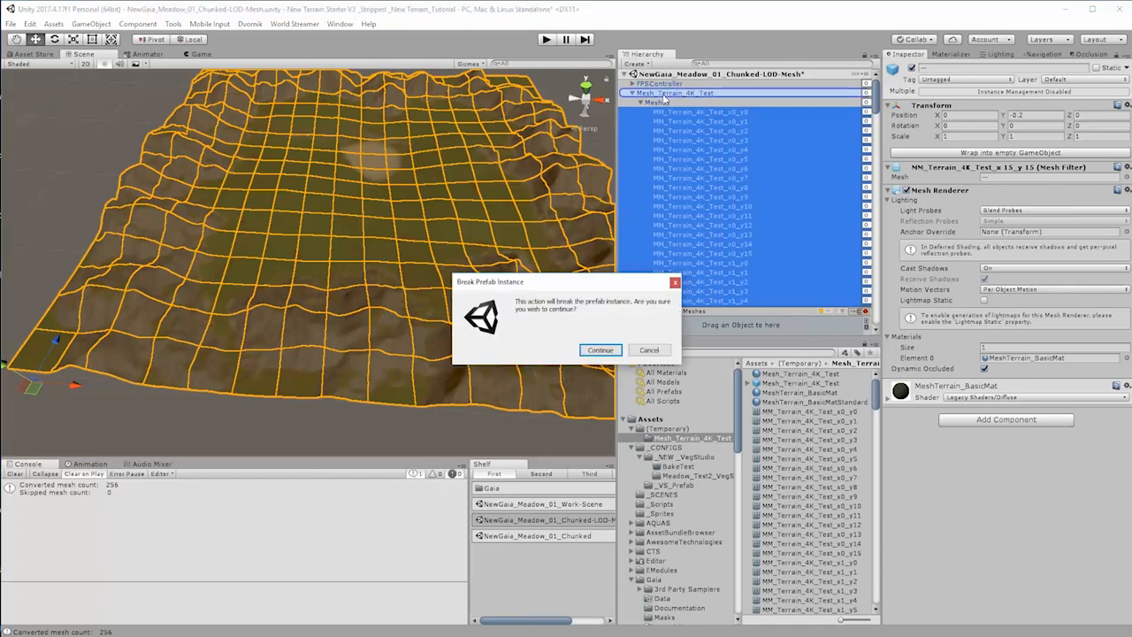
pyautogui.click(601, 350)
# Step: Move all terrain chunks out of Mesh_Terrain_4K_Test to the root level of the scene hierarchy
pyautogui.click(669, 112)
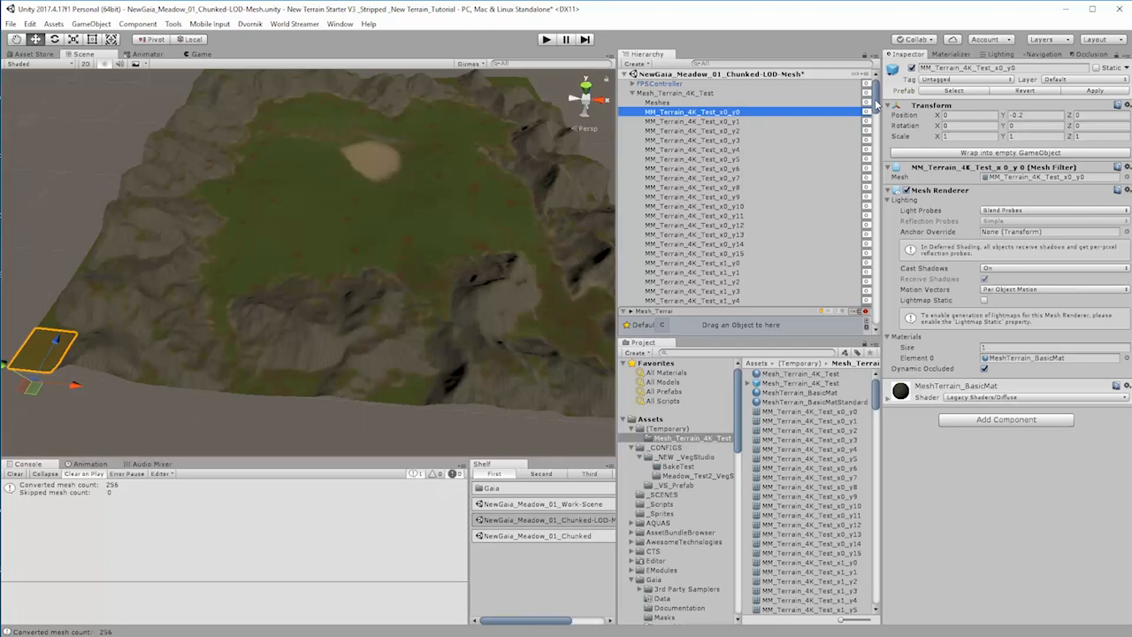
pyautogui.moveTo(878, 105)
pyautogui.mouseDown()
pyautogui.moveTo(882, 322)
pyautogui.moveTo(879, 88)
pyautogui.mouseUp()
pyautogui.keyDown('shift'); pyautogui.click(696, 284); pyautogui.keyUp('shift')
pyautogui.moveTo(686, 115); pyautogui.dragTo(662, 103)
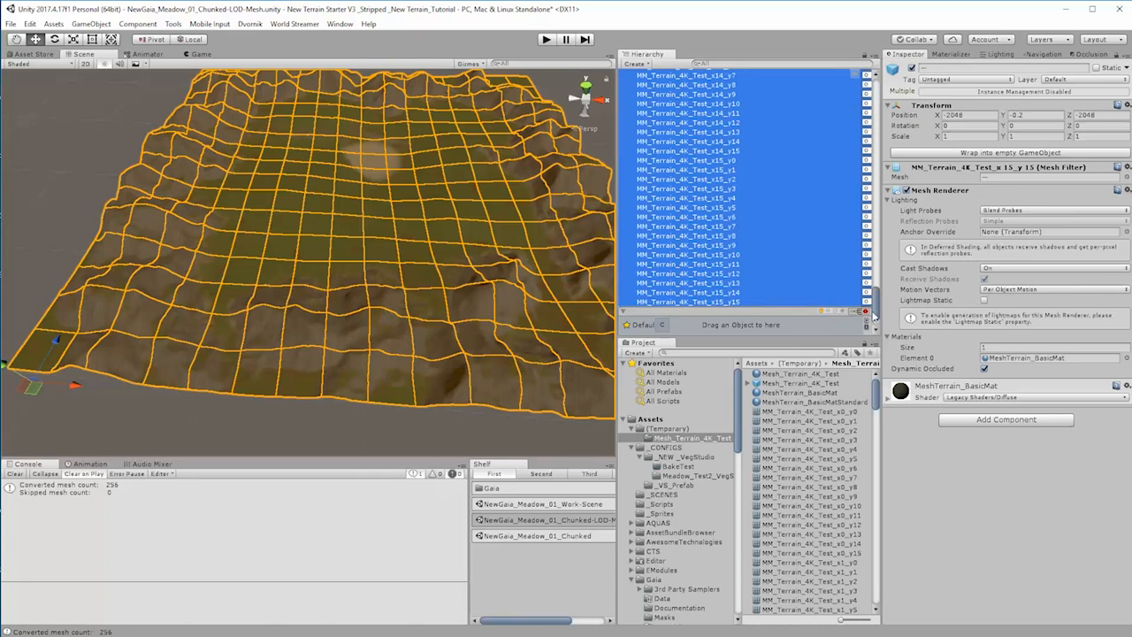
# Step: Delete the emptied Mesh_Terrain_4K_Test parent together with its Meshes child from the scene
pyautogui.moveTo(875, 310); pyautogui.dragTo(876, 340)
pyautogui.scroll(-10, 708, 148)
pyautogui.click(659, 275)
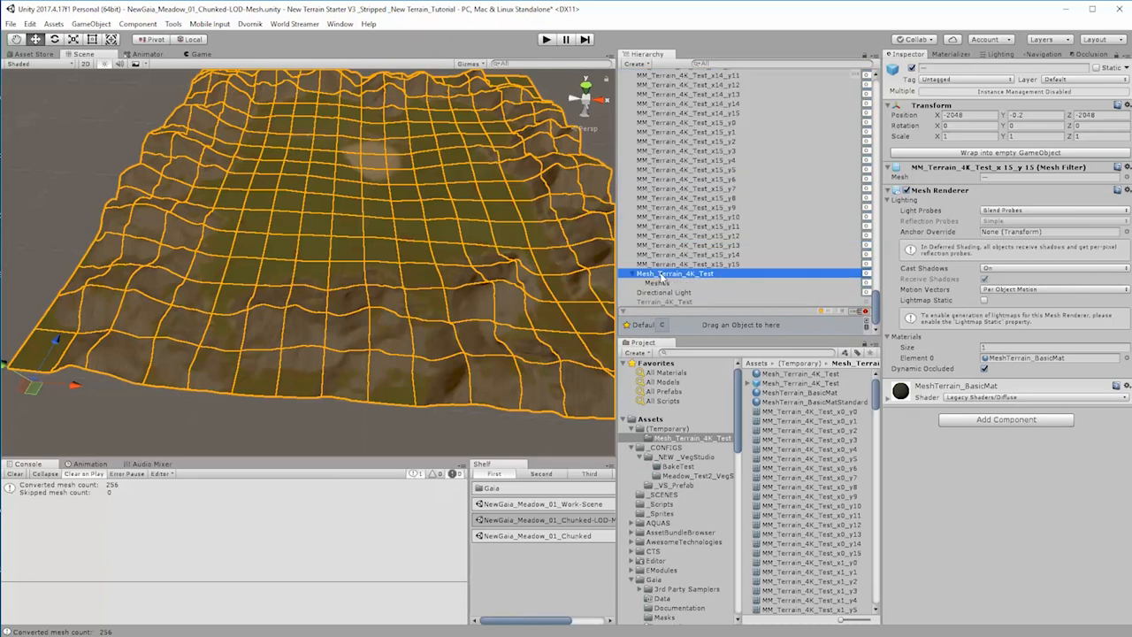
pyautogui.press('Delete')
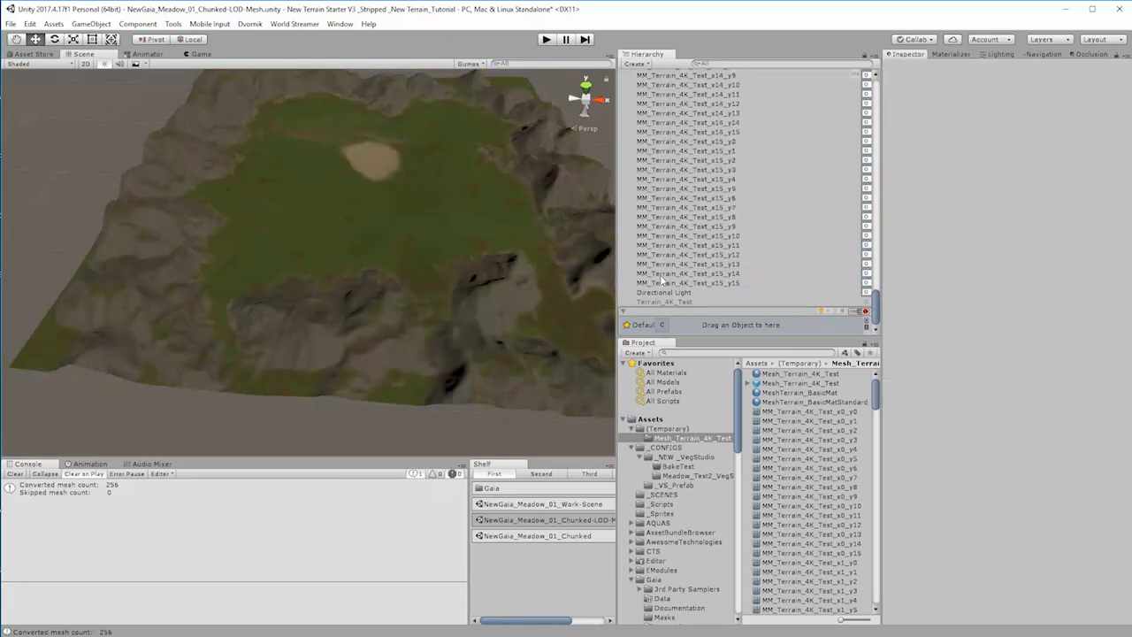
# Step: Check the Super Pivot PRO Modifier page in the browser and wrap every chunk from x0_y0 to x15_y15 into its own empty GameObject
pyautogui.click(708, 283)
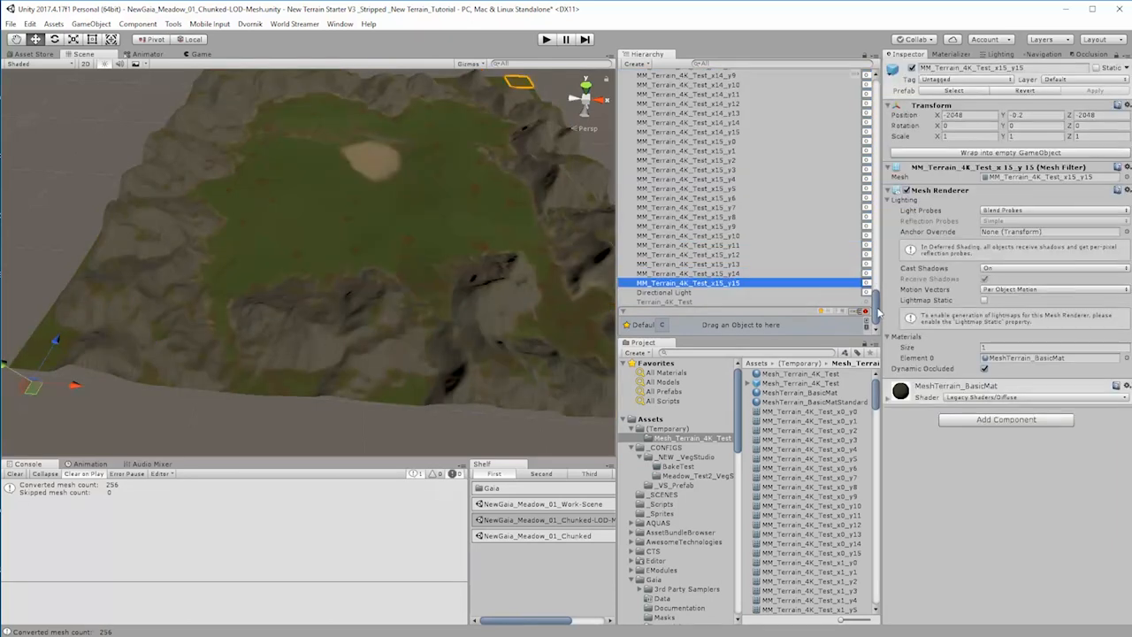
pyautogui.moveTo(878, 313); pyautogui.dragTo(882, 92)
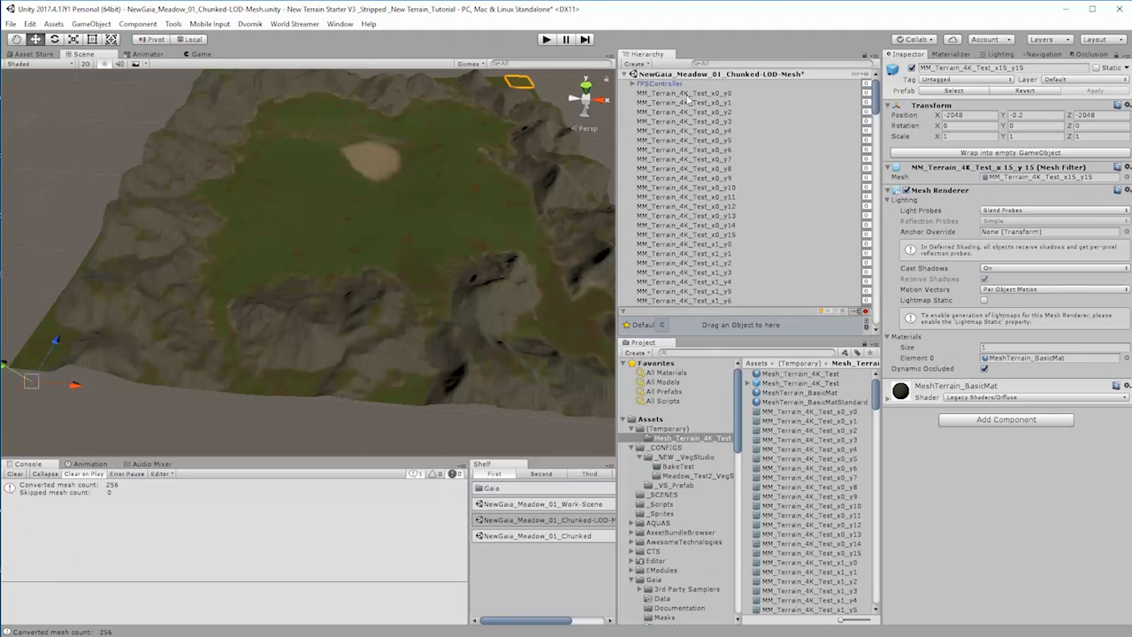
pyautogui.keyDown('shift'); pyautogui.click(688, 94); pyautogui.keyUp('shift')
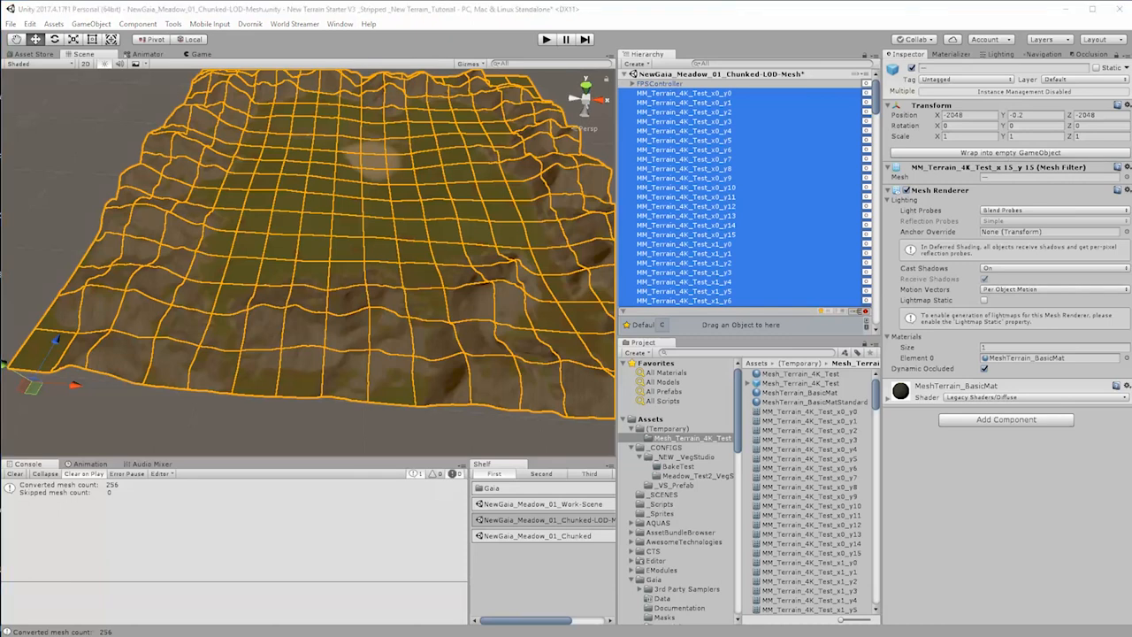
pyautogui.hotkey('alt', 'Tab')
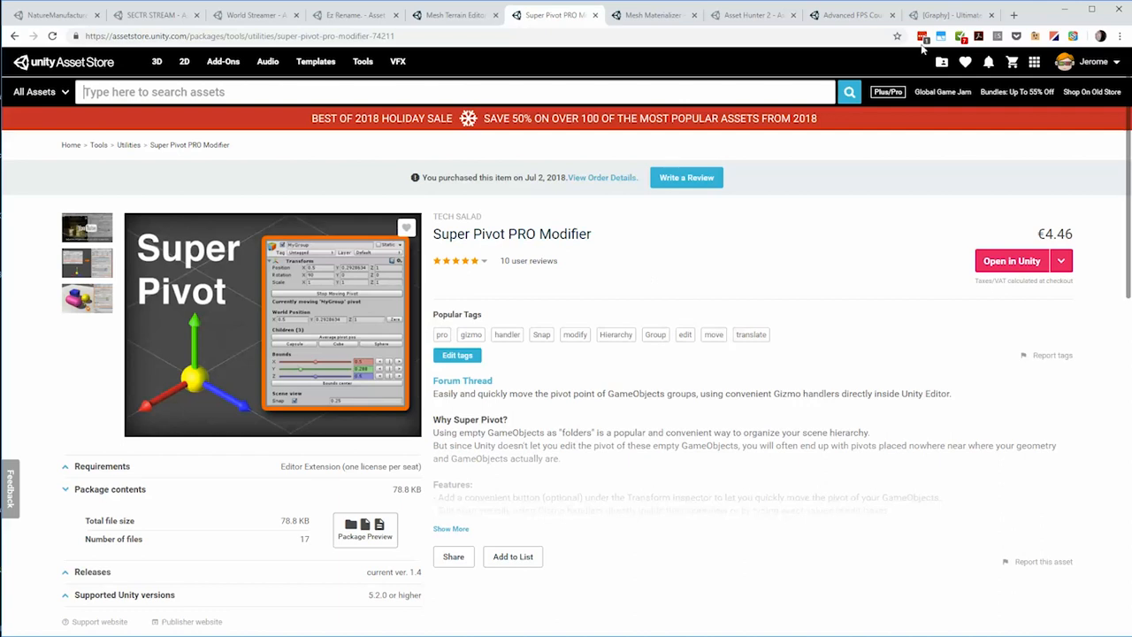
pyautogui.click(1065, 8)
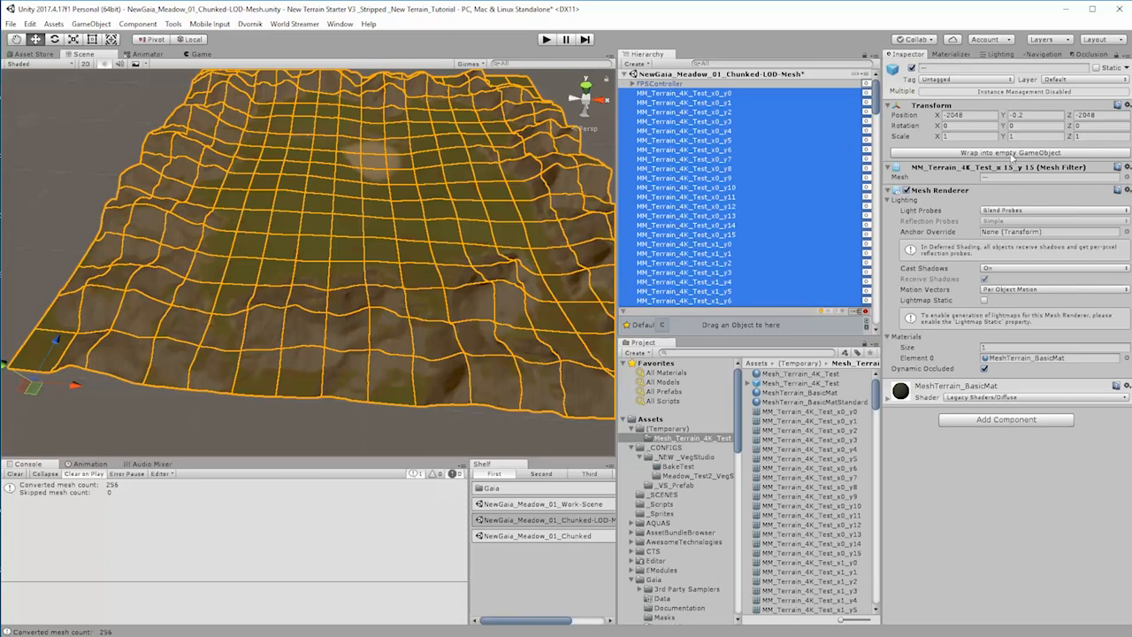
pyautogui.click(1013, 153)
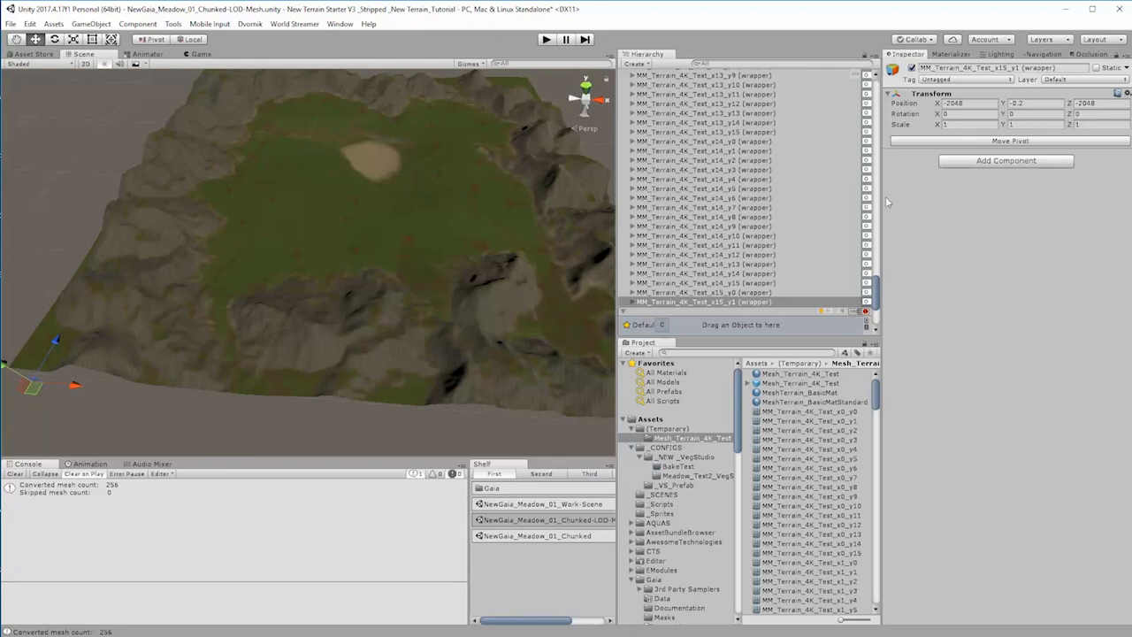
# Step: Examine the MM_Terrain_4K_Test_x15_y1 wrapper and the mesh chunk nested inside it
pyautogui.click(633, 303)
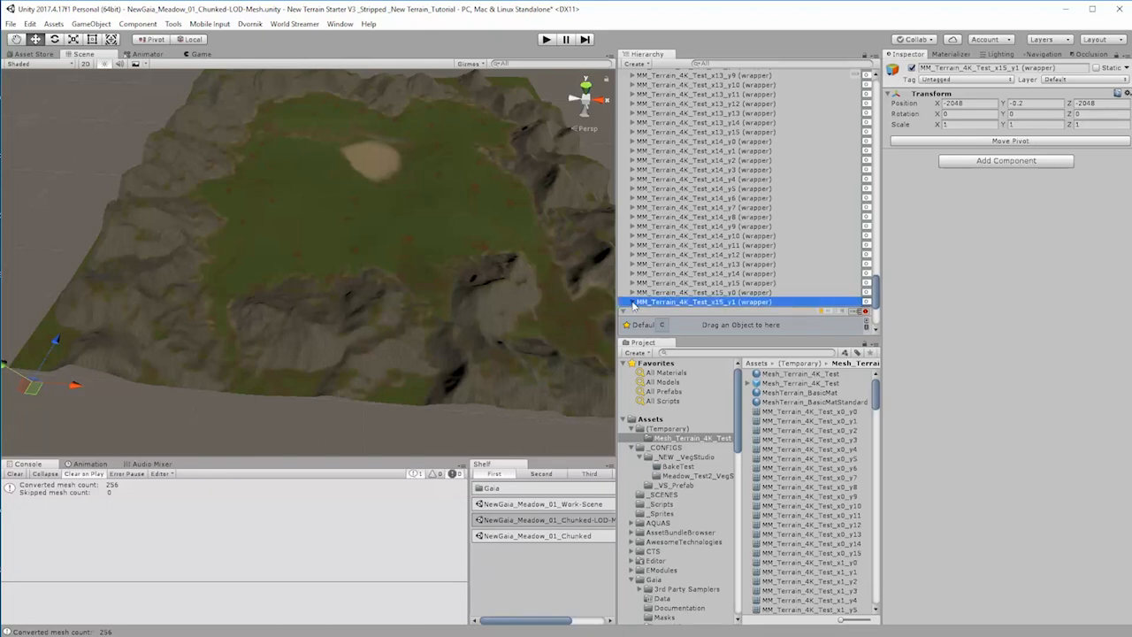
pyautogui.click(666, 241)
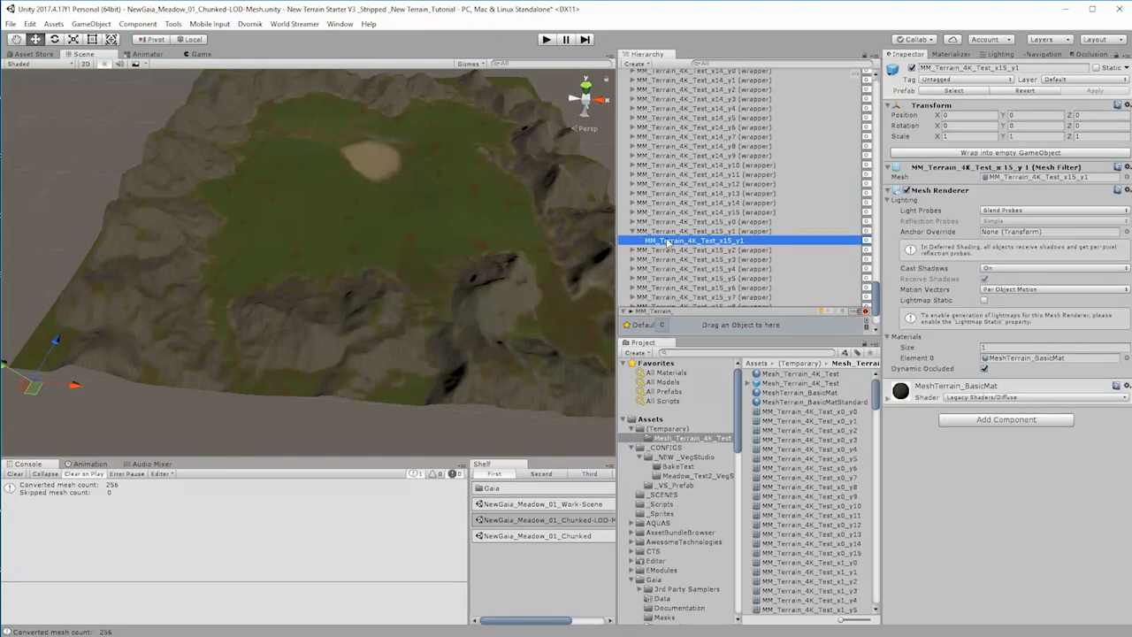
pyautogui.click(666, 232)
pyautogui.click(634, 231)
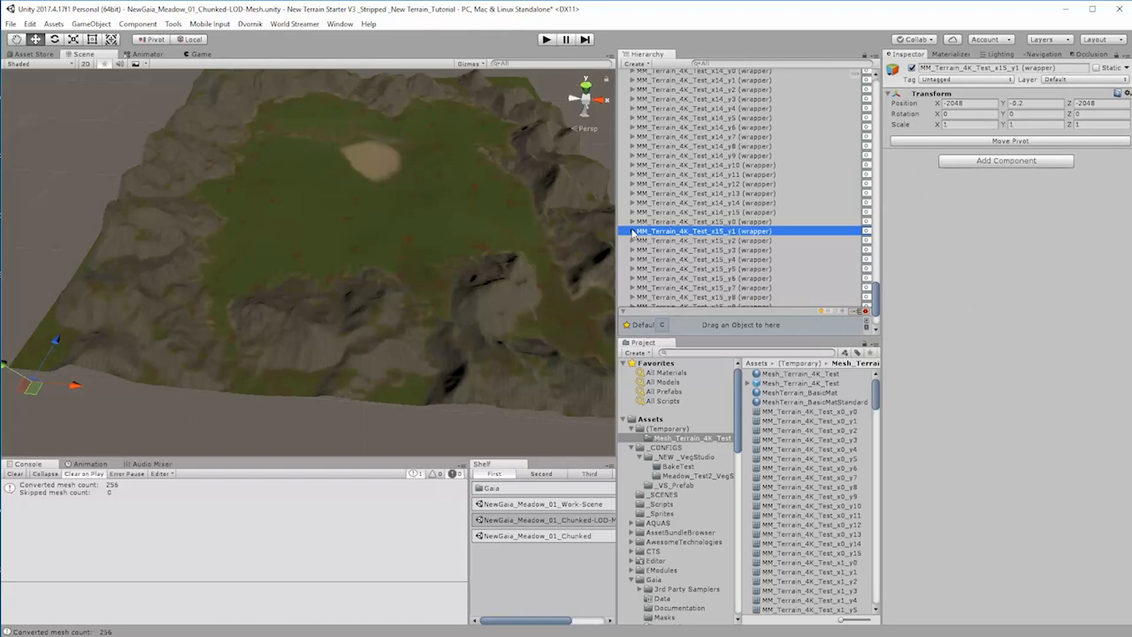
# Step: Start moving the pivots of all wrappers from x0_y0 to x15_y15 and set their X and Z bounds to 0
pyautogui.scroll(-3, 874, 310)
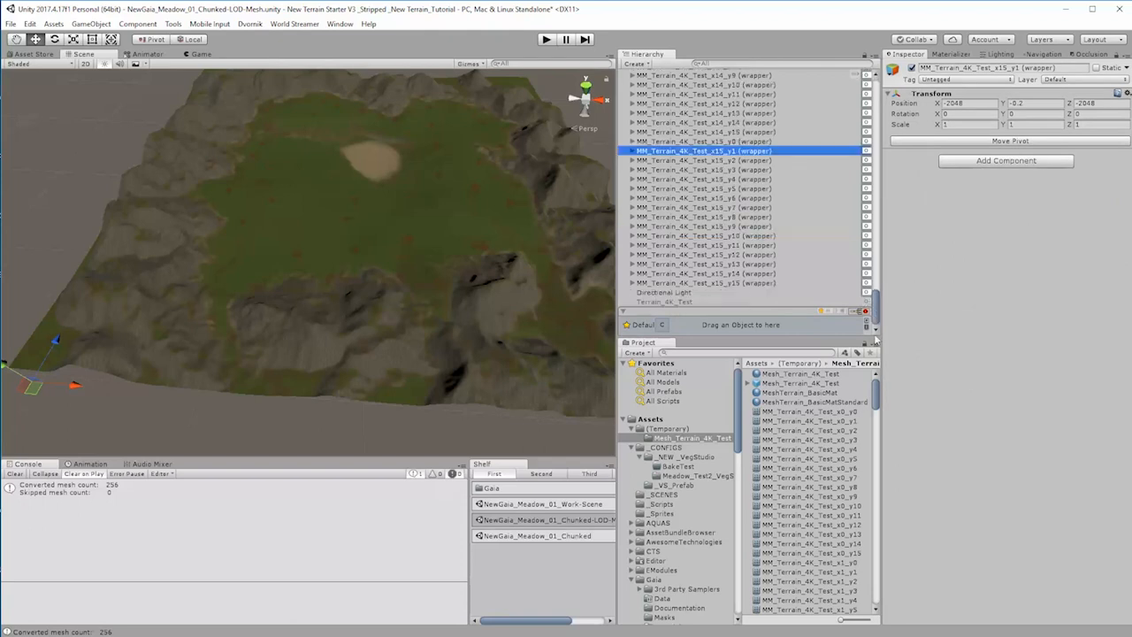
pyautogui.click(735, 284)
pyautogui.moveTo(876, 319); pyautogui.dragTo(892, 95)
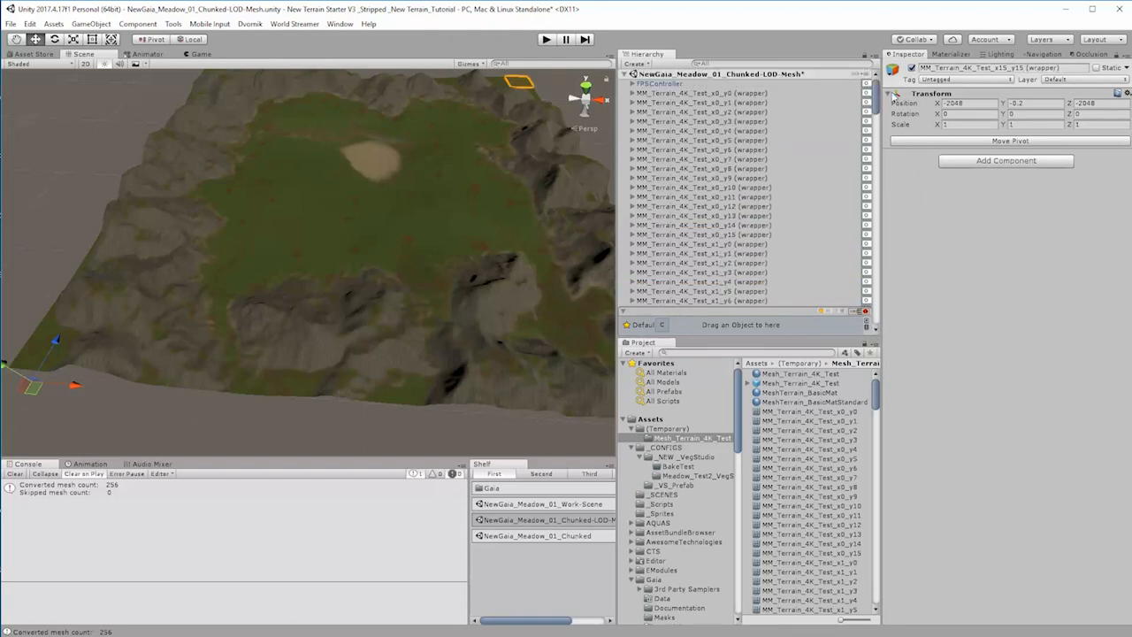
pyautogui.keyDown('shift'); pyautogui.click(740, 95); pyautogui.keyUp('shift')
pyautogui.click(1009, 141)
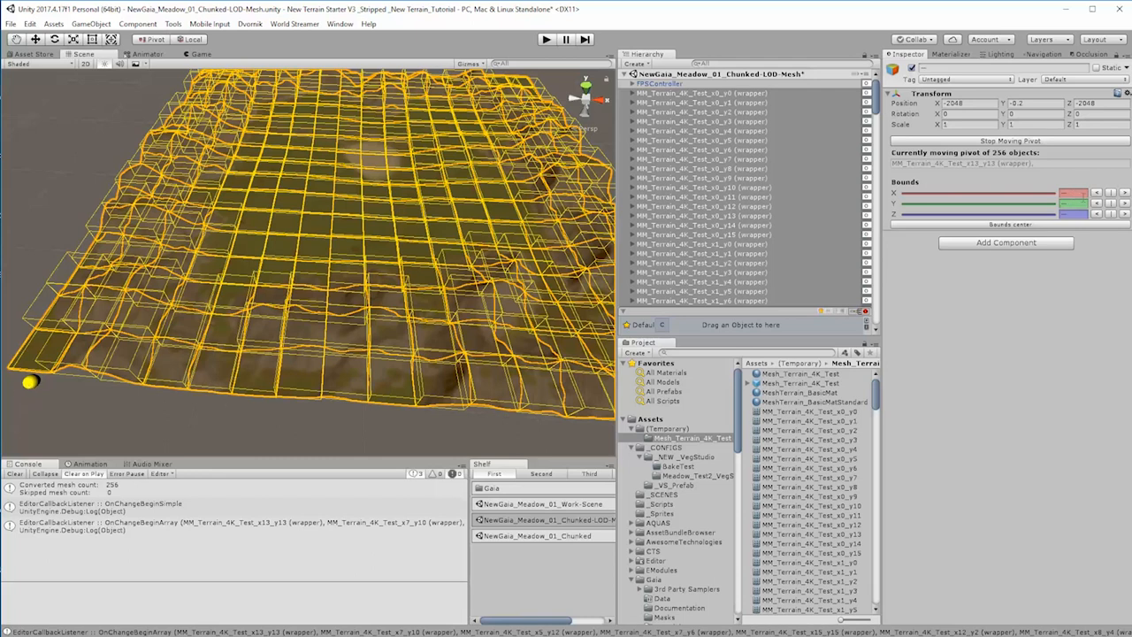
pyautogui.click(1097, 194)
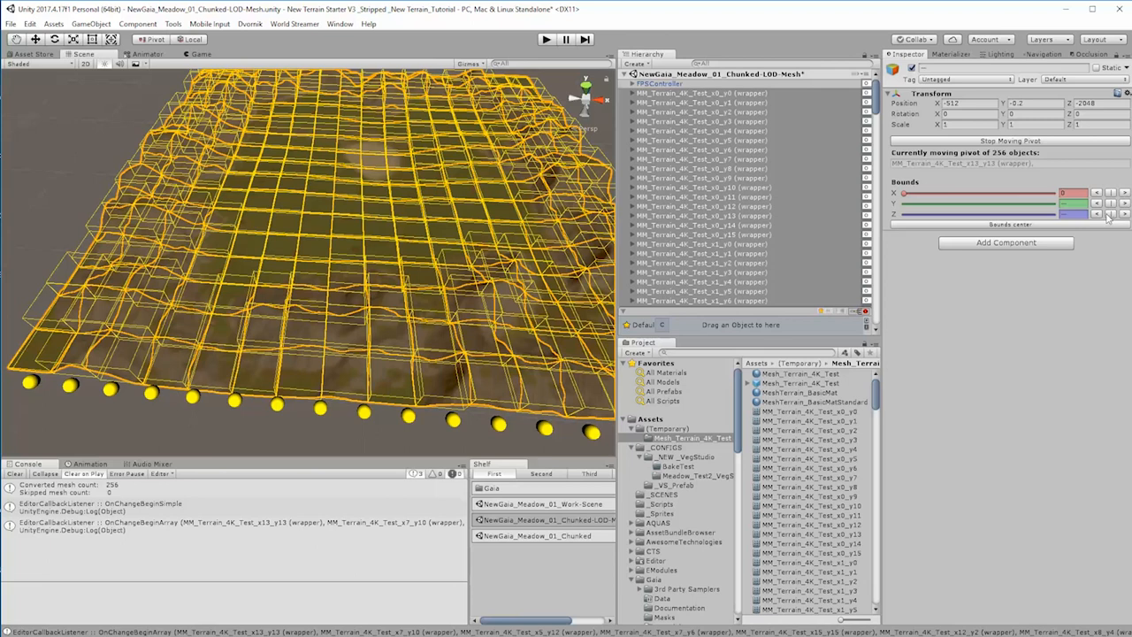
pyautogui.click(1124, 193)
pyautogui.click(1097, 194)
pyautogui.click(1097, 214)
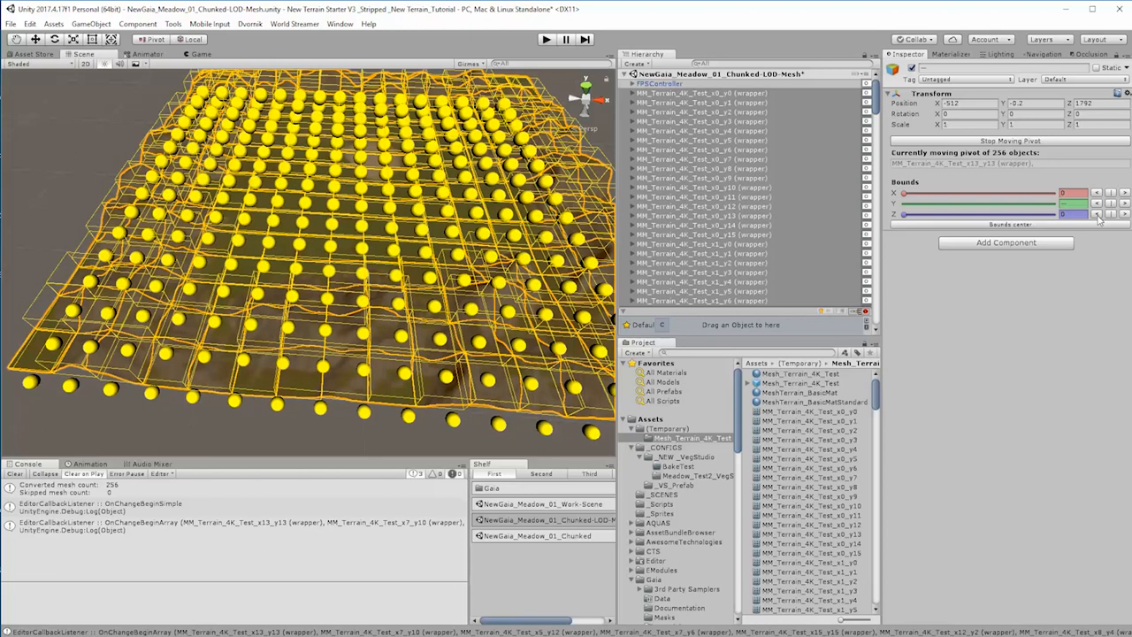
# Step: Inspect the moved pivots along the terrain's edge and finish the pivot editing for all wrappers
pyautogui.moveTo(275, 312); pyautogui.dragTo(273, 376, button='right')
pyautogui.moveTo(329, 329); pyautogui.dragTo(535, 292, button='middle')
pyautogui.moveTo(380, 488); pyautogui.dragTo(432, 75, button='middle')
pyautogui.moveTo(395, 398); pyautogui.dragTo(453, 280, button='right')
pyautogui.moveTo(453, 280); pyautogui.dragTo(471, 202, button='middle')
pyautogui.moveTo(711, 521); pyautogui.dragTo(714, 257, button='middle')
pyautogui.moveTo(524, 257); pyautogui.dragTo(509, 536, button='right')
pyautogui.moveTo(425, 405)
pyautogui.mouseDown(button='right')
pyautogui.moveTo(351, 339)
pyautogui.moveTo(414, 393)
pyautogui.mouseUp(button='right')
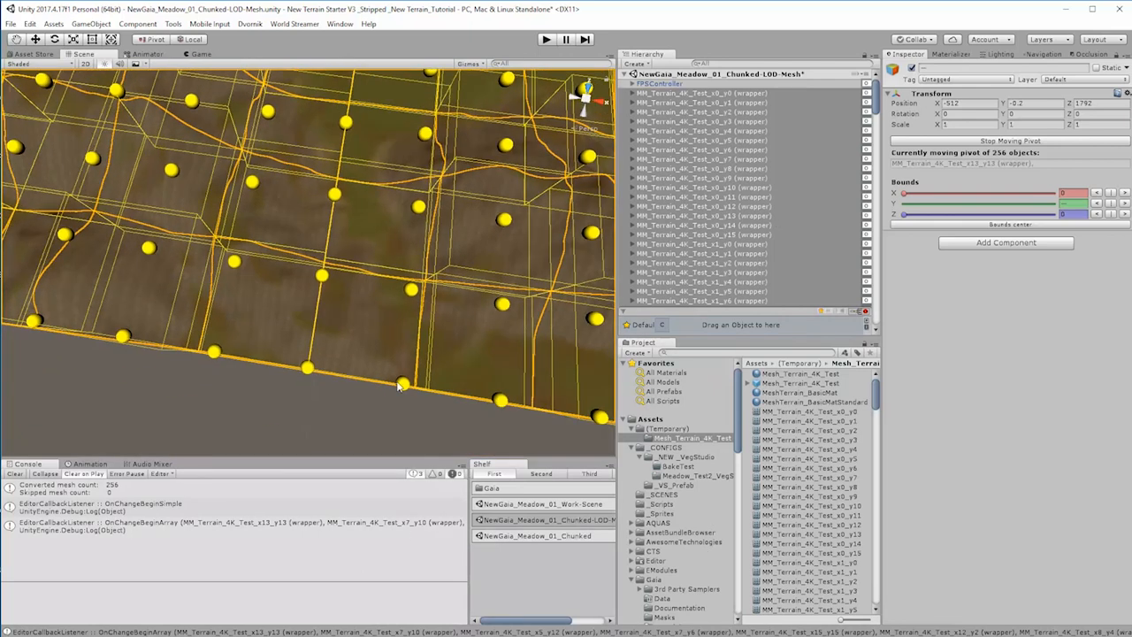
pyautogui.scroll(-8, 415, 394)
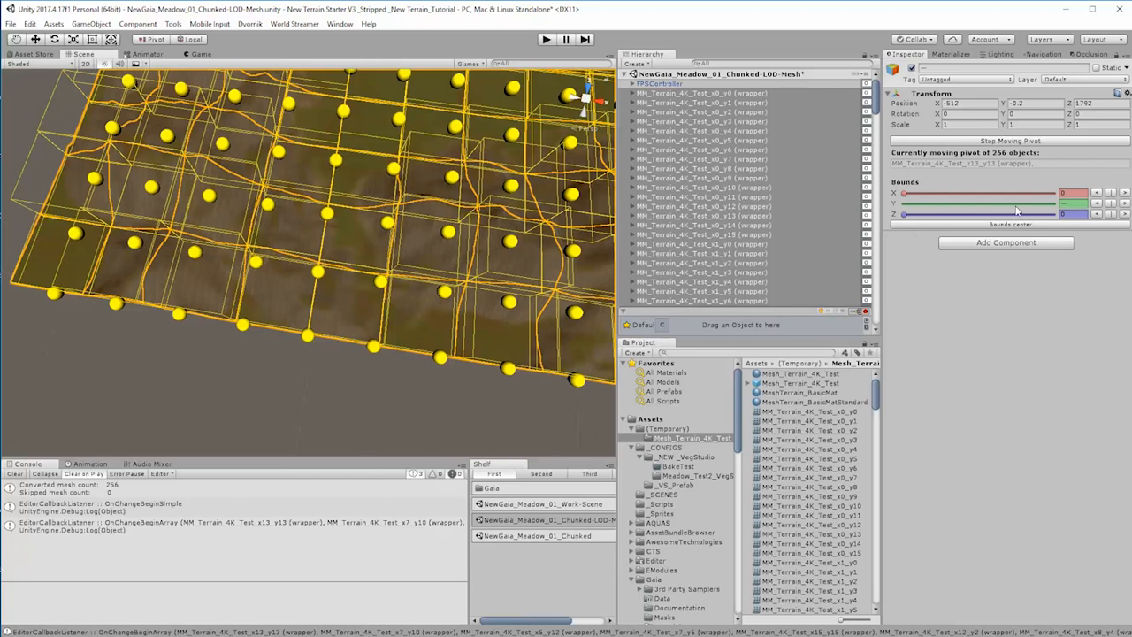
pyautogui.click(1011, 140)
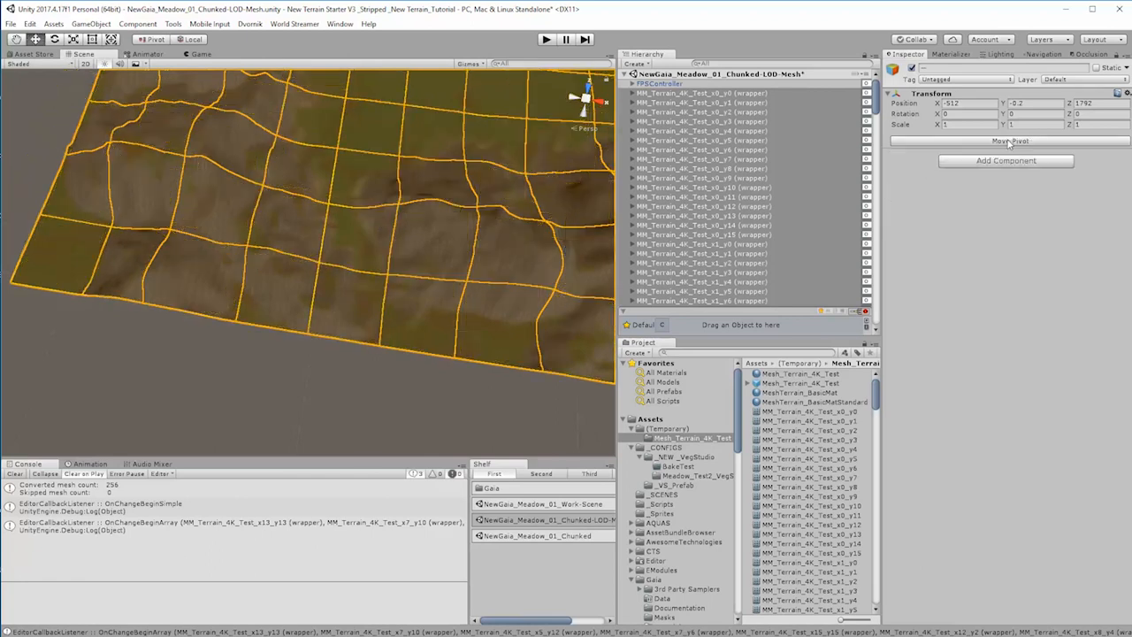
# Step: Check the pivot positions of the x0_y0, x0_y1 and x0_y2 wrappers against their chunks in the scene view
pyautogui.doubleClick(669, 94)
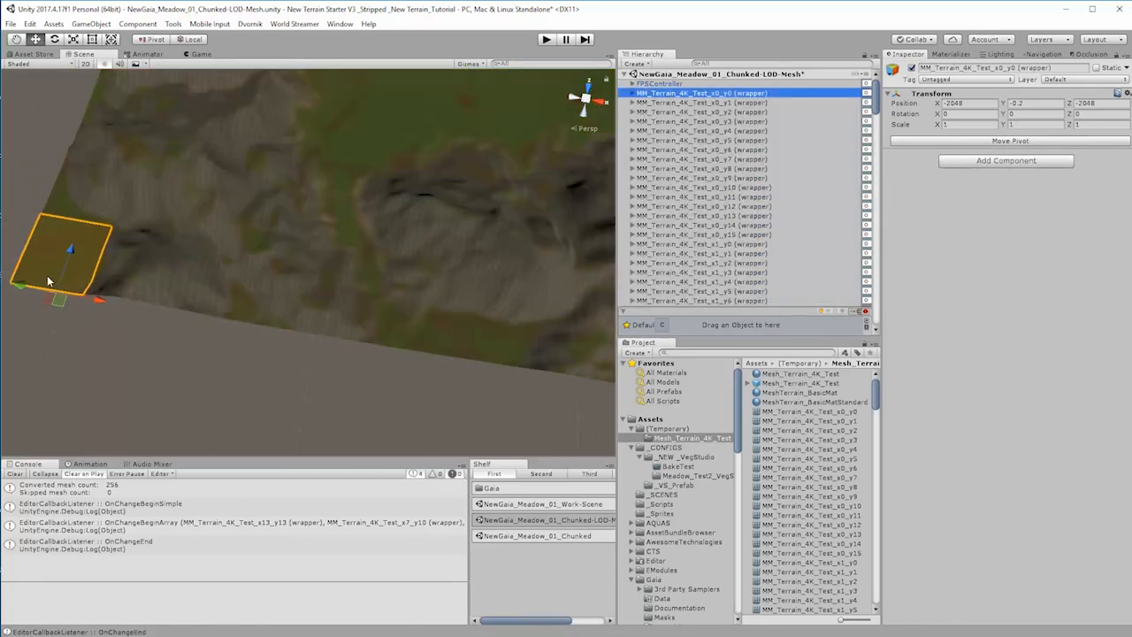
pyautogui.moveTo(200, 322); pyautogui.dragTo(208, 315, button='right')
pyautogui.moveTo(210, 316); pyautogui.dragTo(533, 500, button='middle')
pyautogui.click(684, 103)
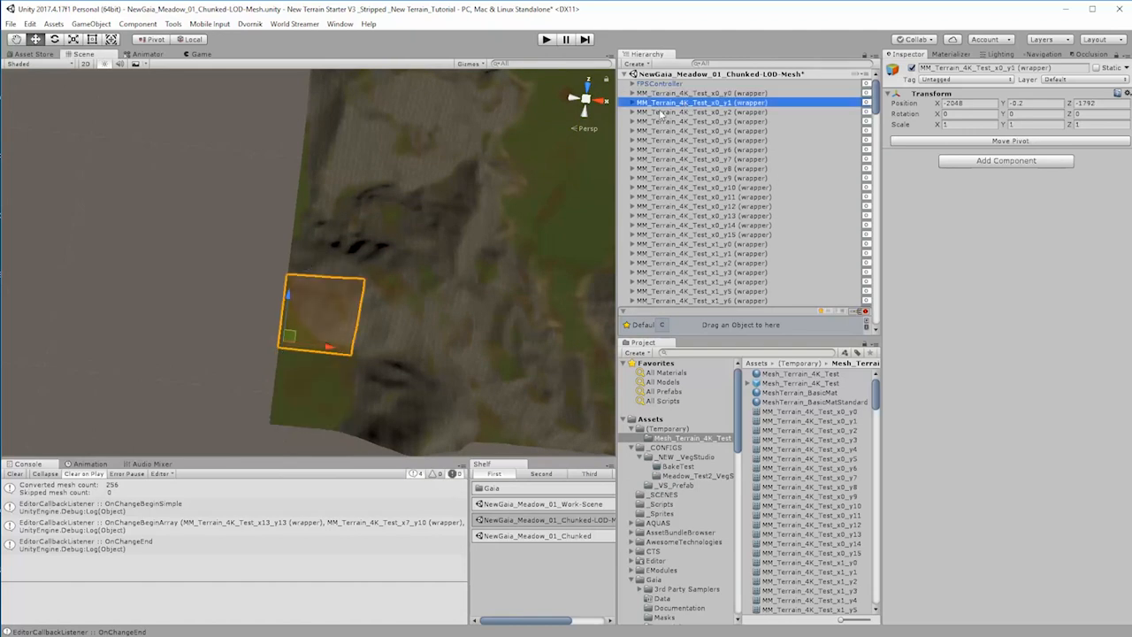
pyautogui.click(662, 113)
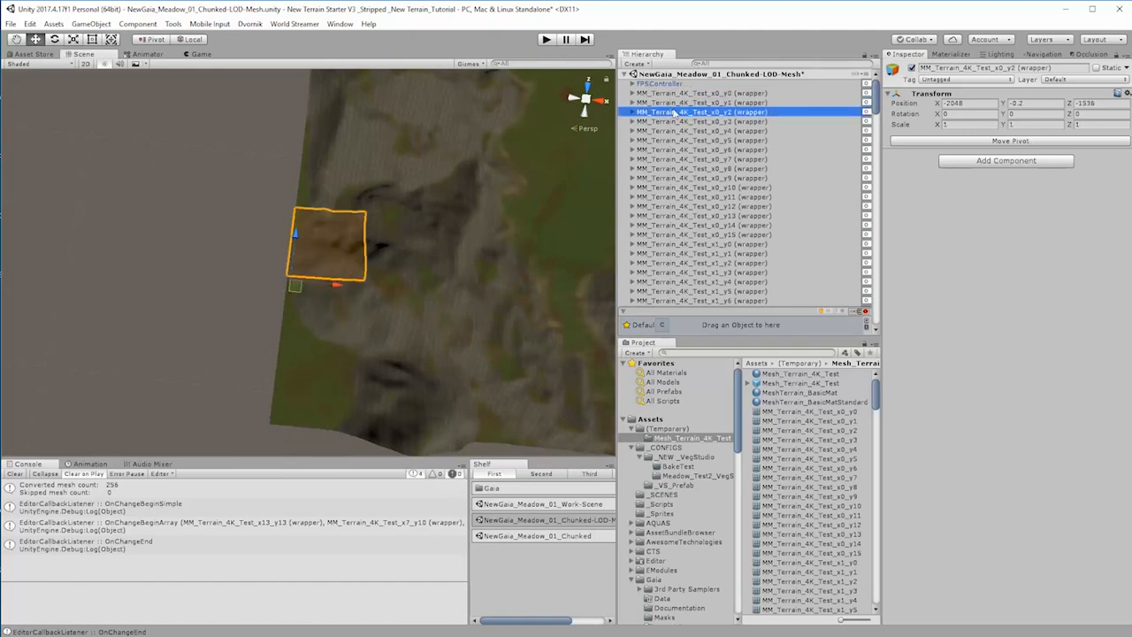
pyautogui.moveTo(515, 297); pyautogui.dragTo(183, 316, button='right')
pyautogui.scroll(-5, 262, 323)
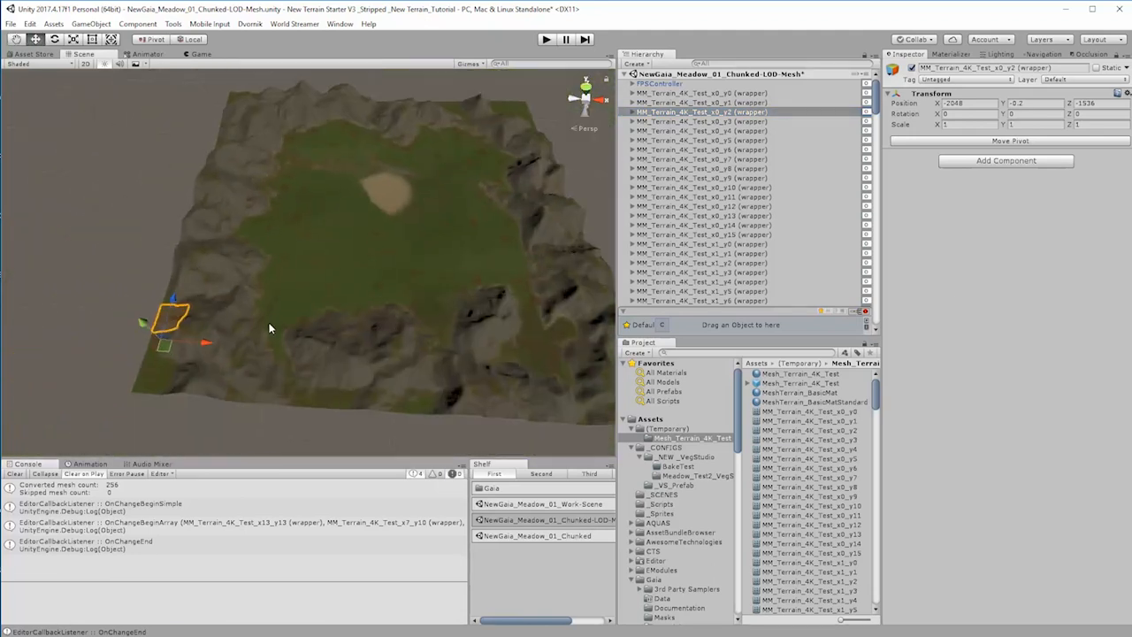
pyautogui.click(737, 94)
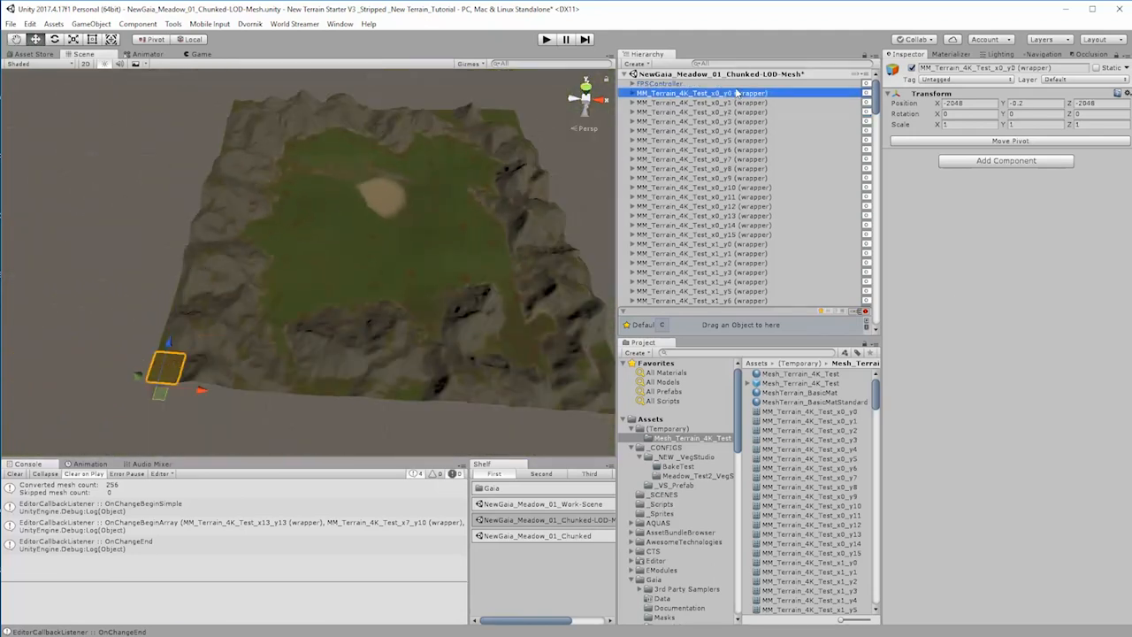
# Step: Save the scene and copy all chunk wrappers from x0_y0 to x15_y15
pyautogui.hotkey('ctrl', 's')
pyautogui.moveTo(876, 102); pyautogui.dragTo(923, 318)
pyautogui.keyDown('shift'); pyautogui.click(708, 283); pyautogui.keyUp('shift')
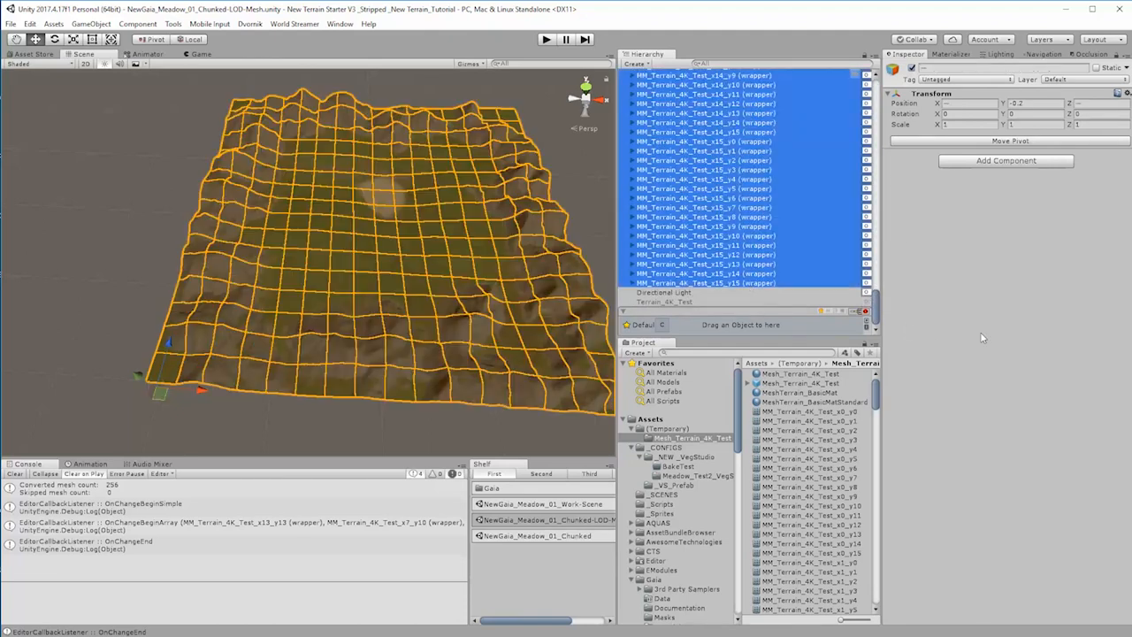
pyautogui.moveTo(877, 319); pyautogui.dragTo(870, 95)
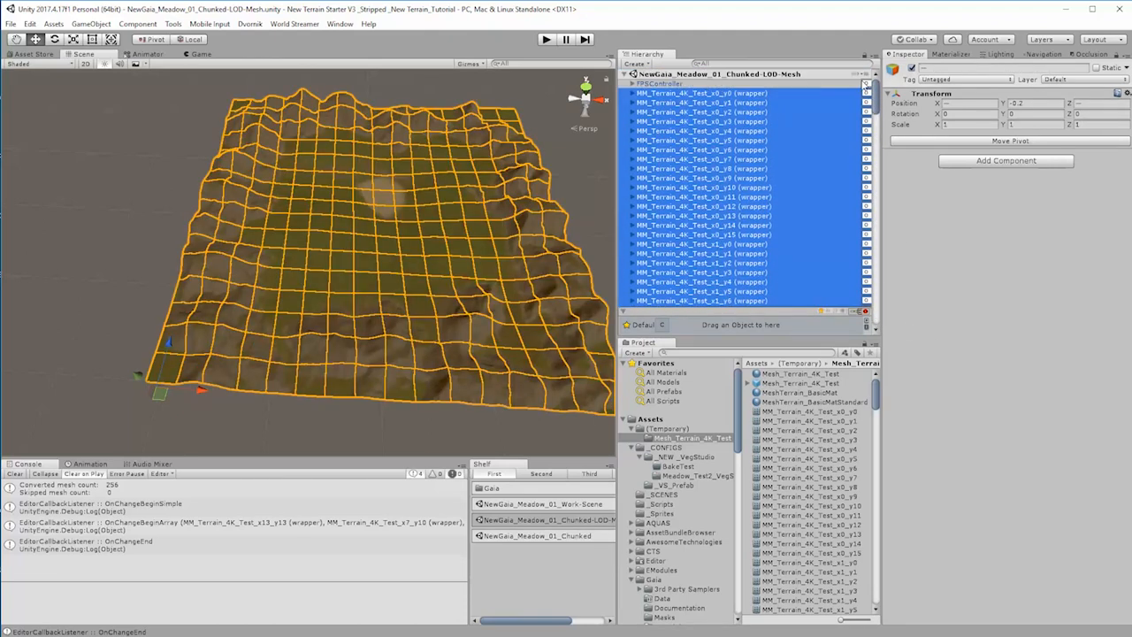
pyautogui.rightClick(659, 101)
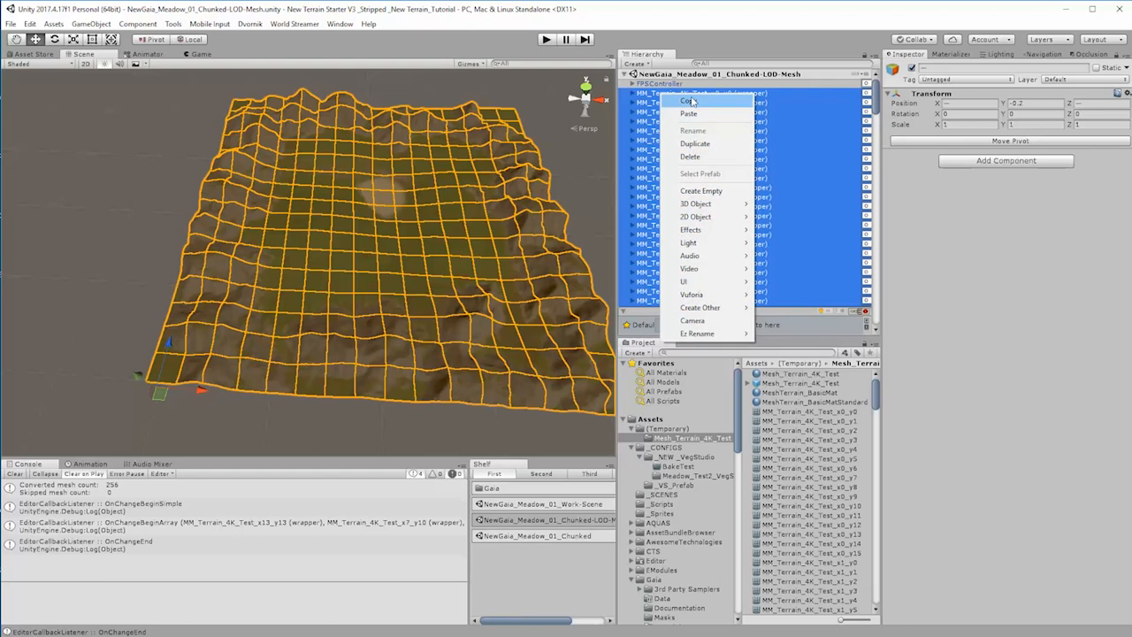
pyautogui.click(693, 103)
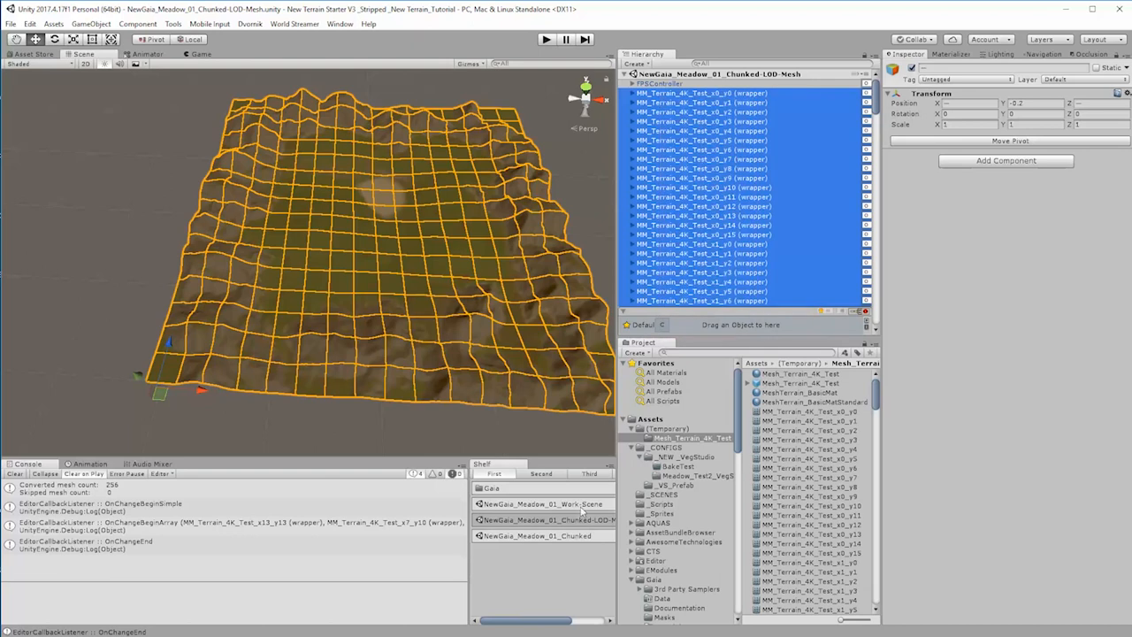
# Step: Open the NewGaia_Meadow_01_Chunked scene and paste the copied mesh chunk wrappers at its root level
pyautogui.click(577, 505)
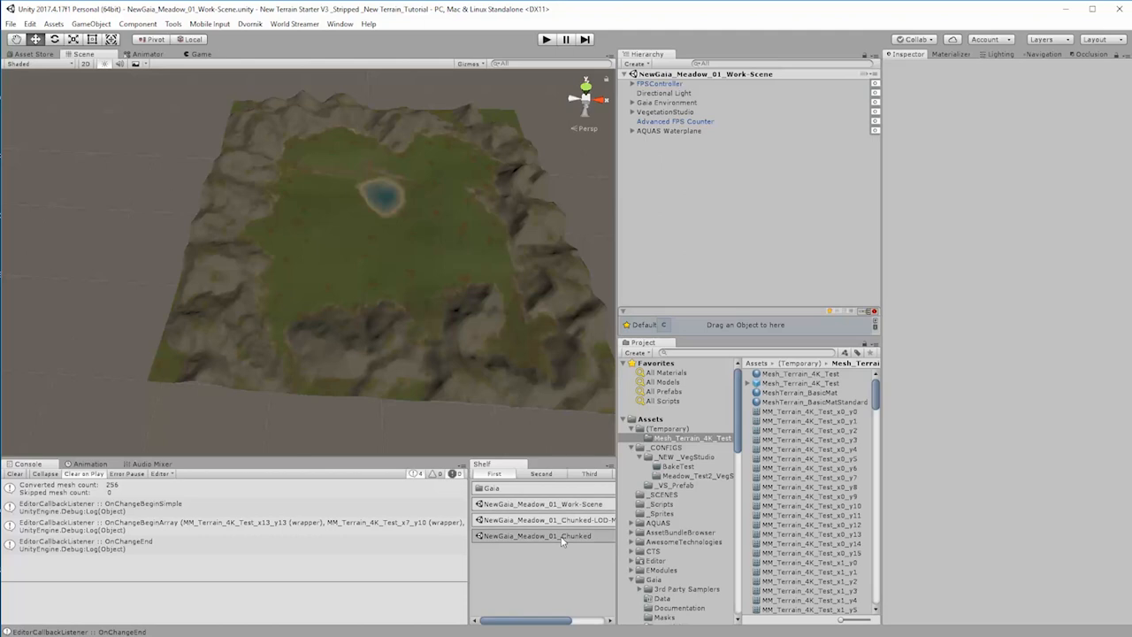
pyautogui.click(563, 536)
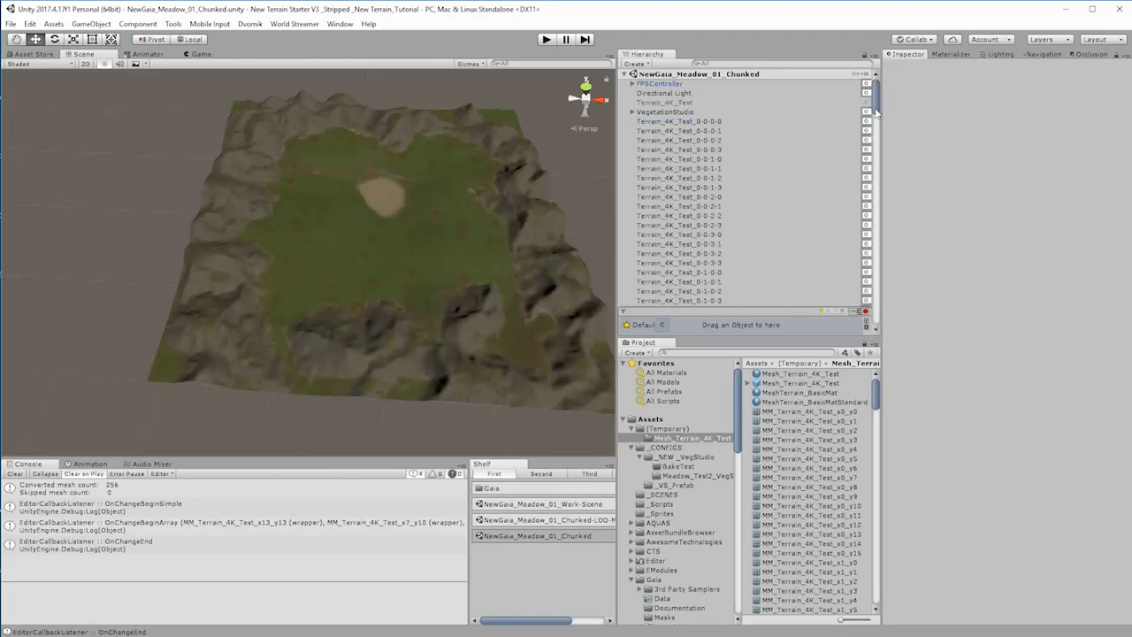
pyautogui.moveTo(879, 110); pyautogui.dragTo(874, 91)
pyautogui.click(688, 122)
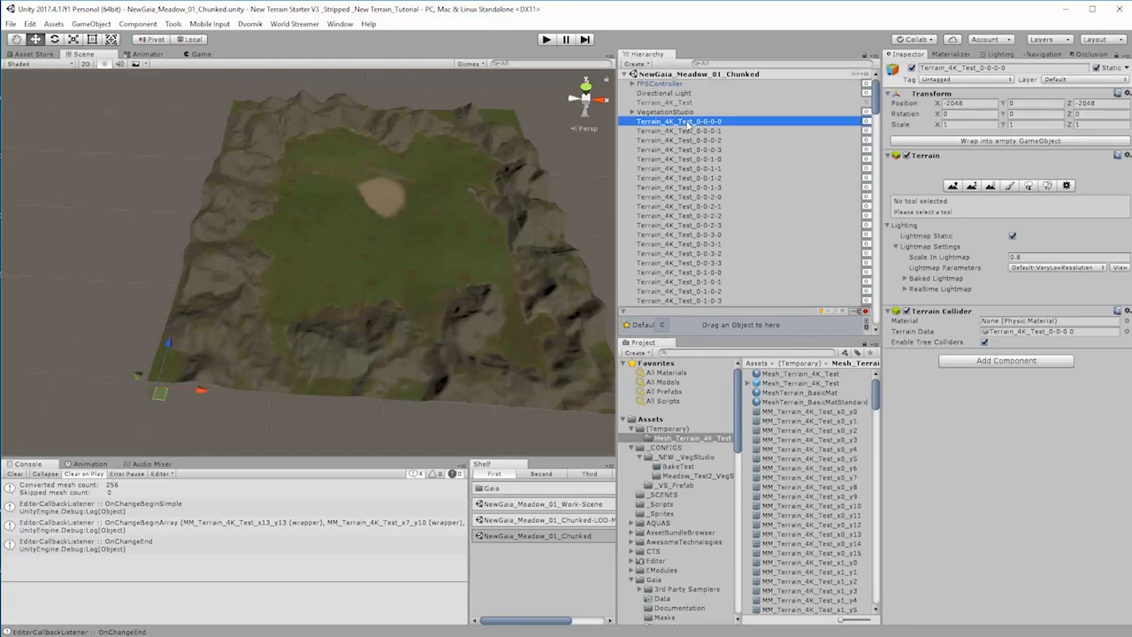
pyautogui.moveTo(882, 107); pyautogui.dragTo(895, 137)
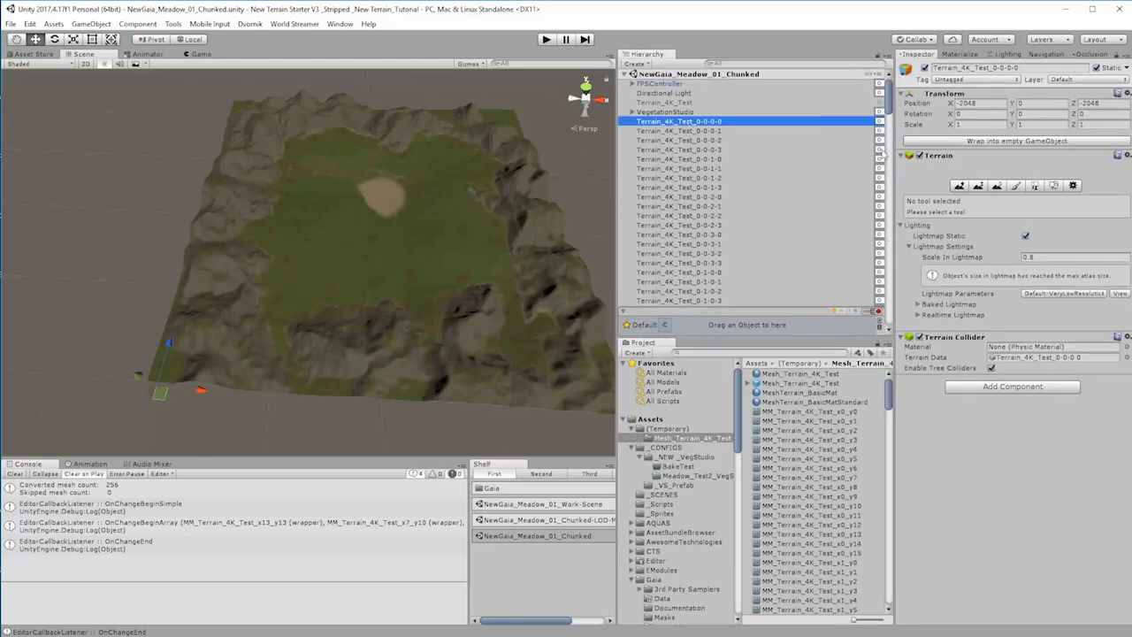
pyautogui.click(665, 75)
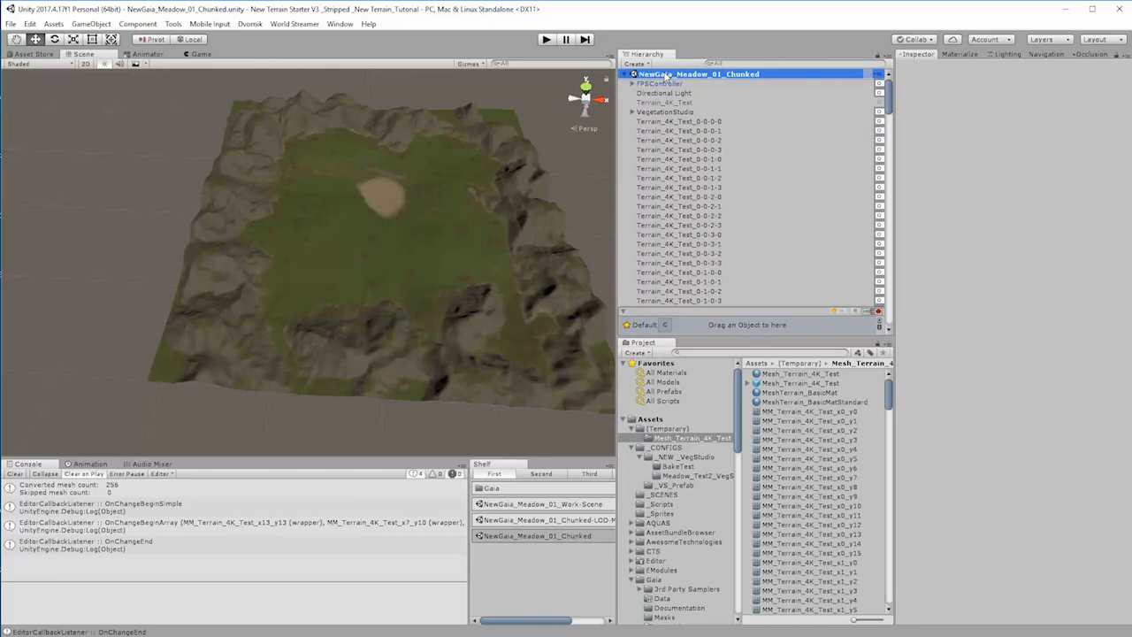
pyautogui.hotkey('ctrl', 'z')
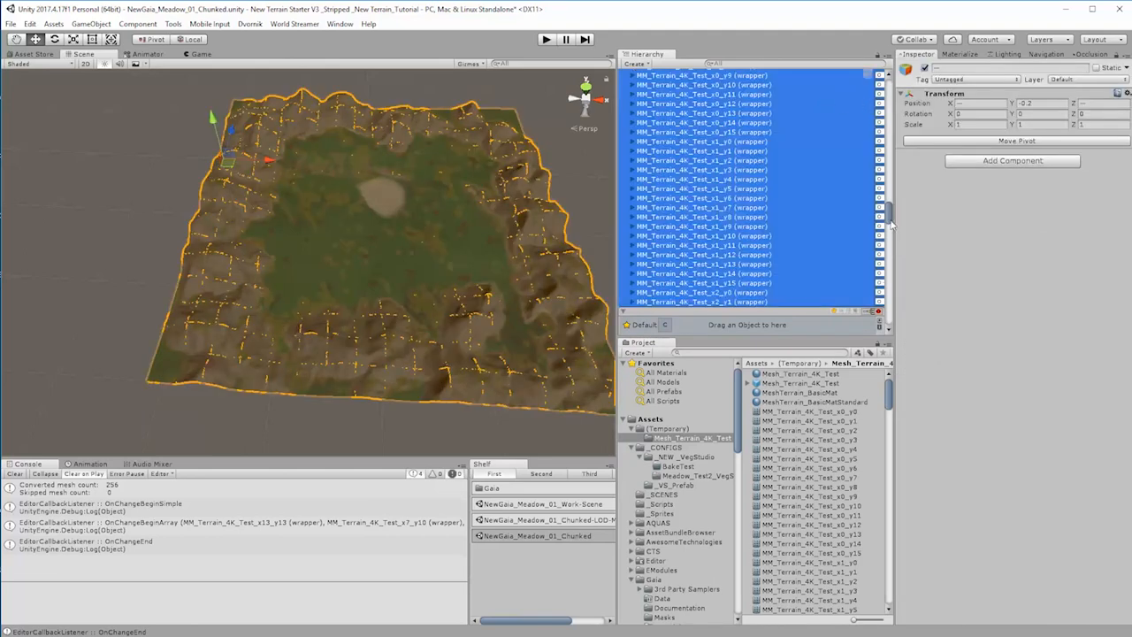
pyautogui.moveTo(890, 219); pyautogui.dragTo(830, 185)
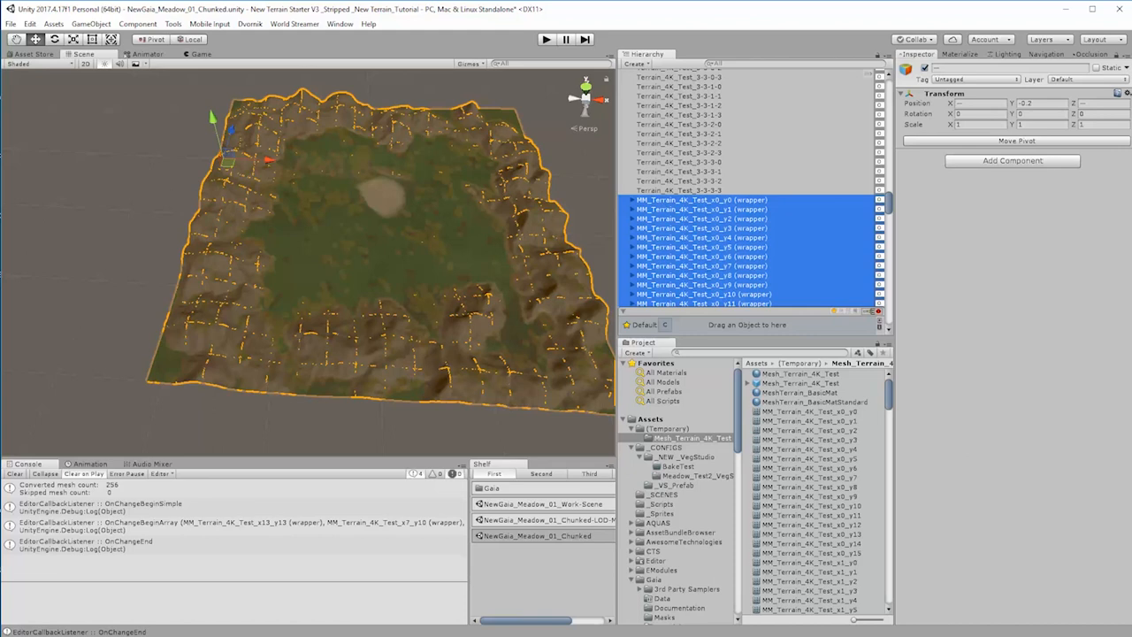
# Step: Replace MM_Terrain with Mesh_Terrain in the names of all pasted wrappers using Ez Rename
pyautogui.click(340, 24)
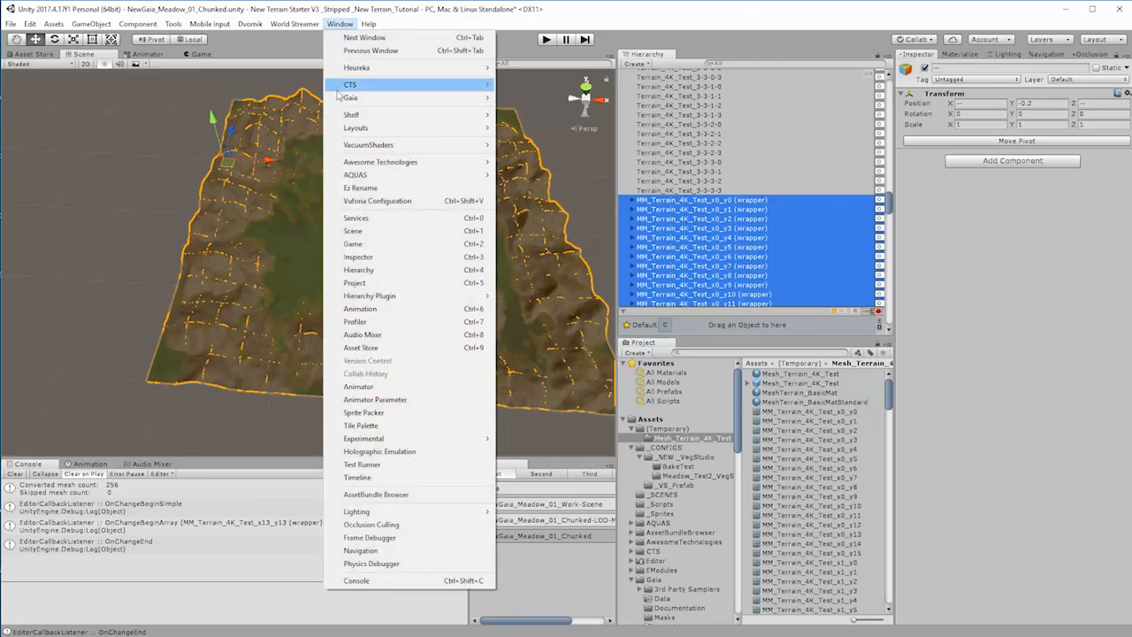
pyautogui.click(370, 188)
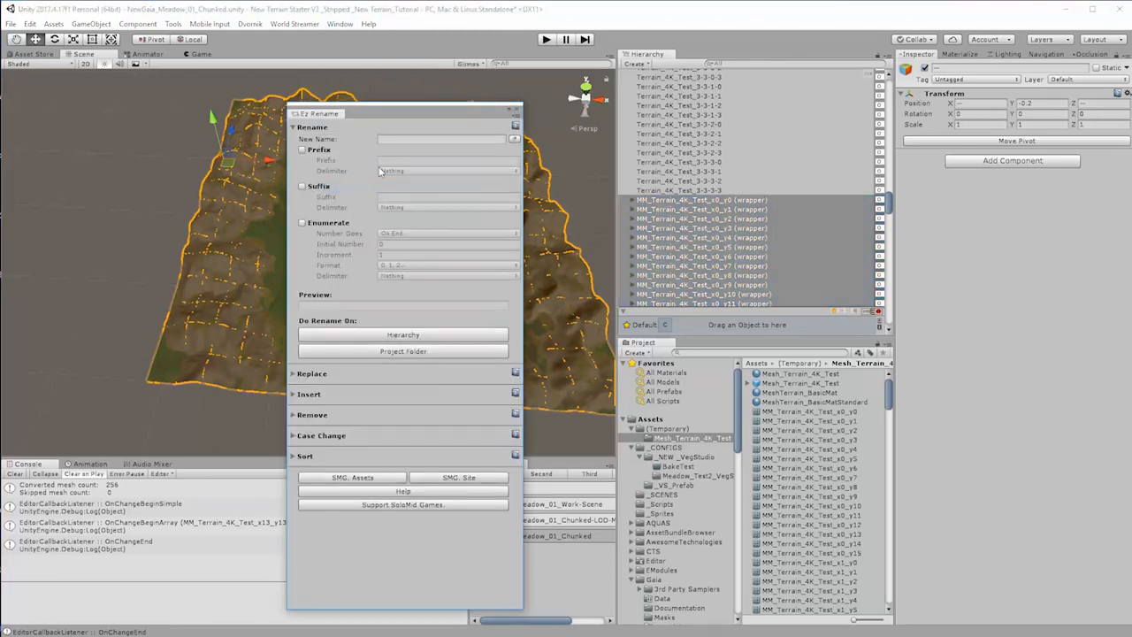
pyautogui.click(303, 375)
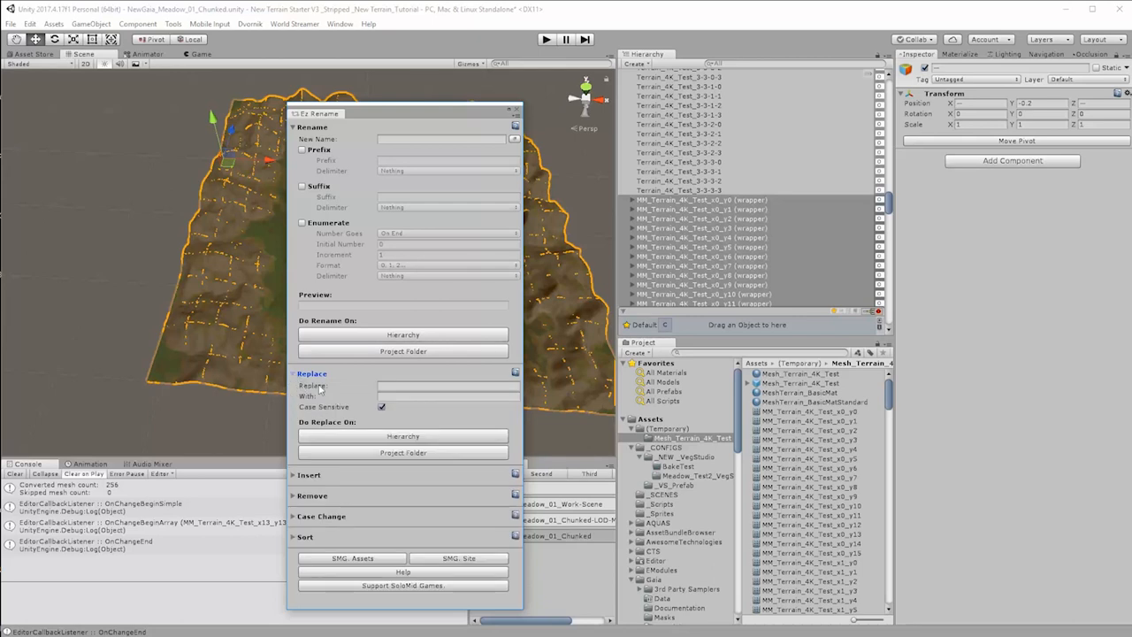
pyautogui.click(391, 385)
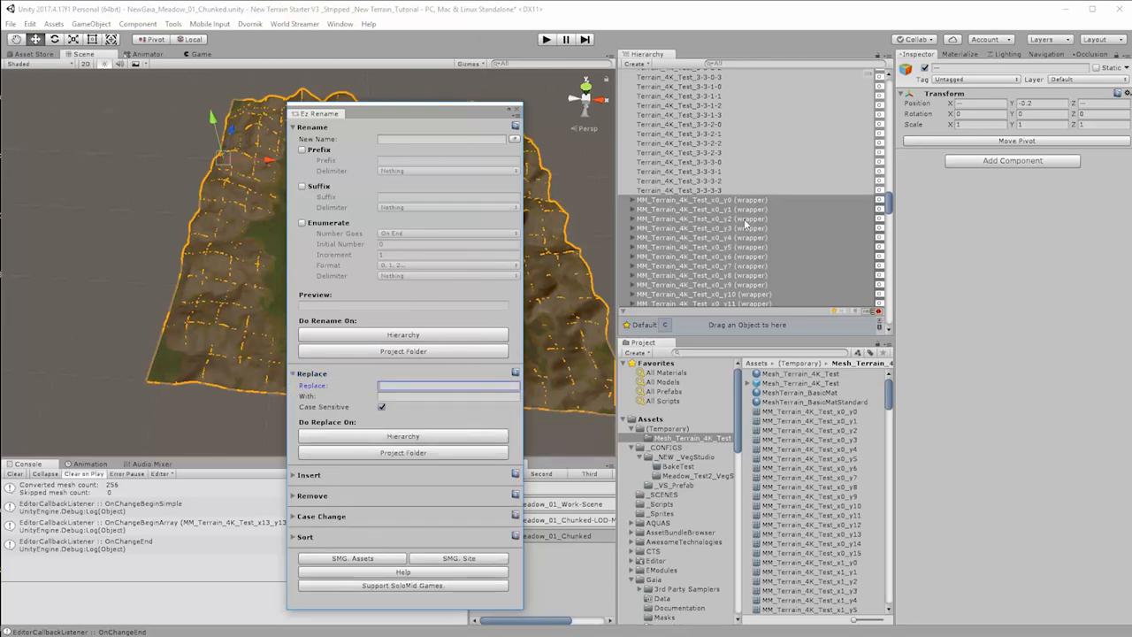
pyautogui.write('MM_Terrain')
pyautogui.moveTo(427, 384); pyautogui.dragTo(380, 390)
pyautogui.click(395, 397)
pyautogui.write('M')
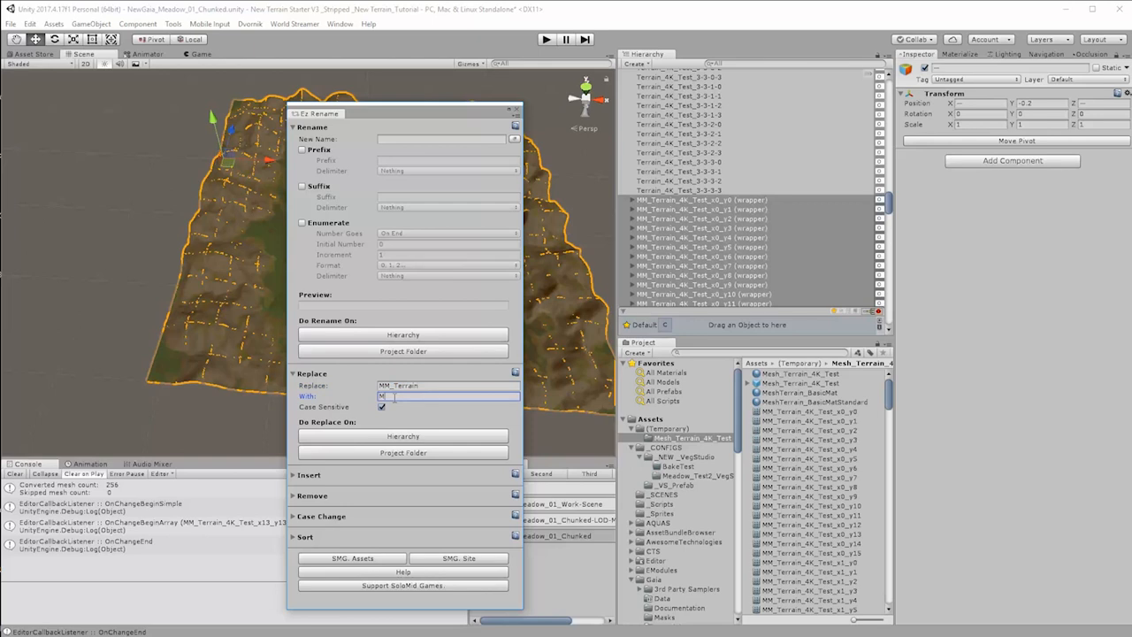
pyautogui.write('esh_Terrain')
pyautogui.click(396, 437)
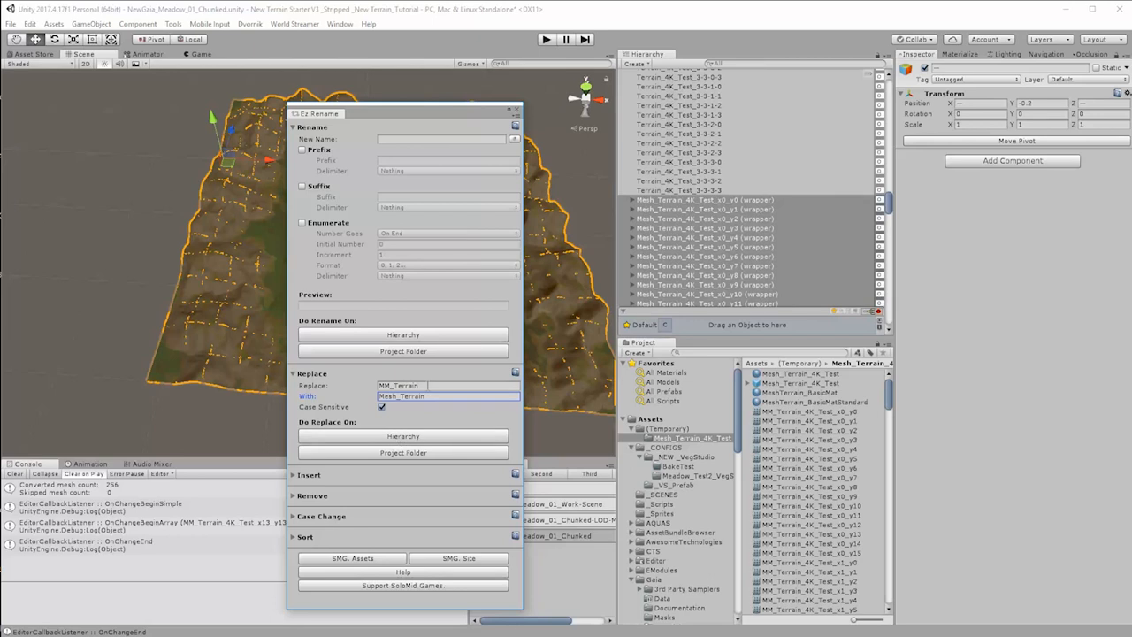
# Step: Remove the "(wrapper)" text from the names of all pasted mesh chunks with Ez Rename and close the tool
pyautogui.click(428, 386)
pyautogui.write('(')
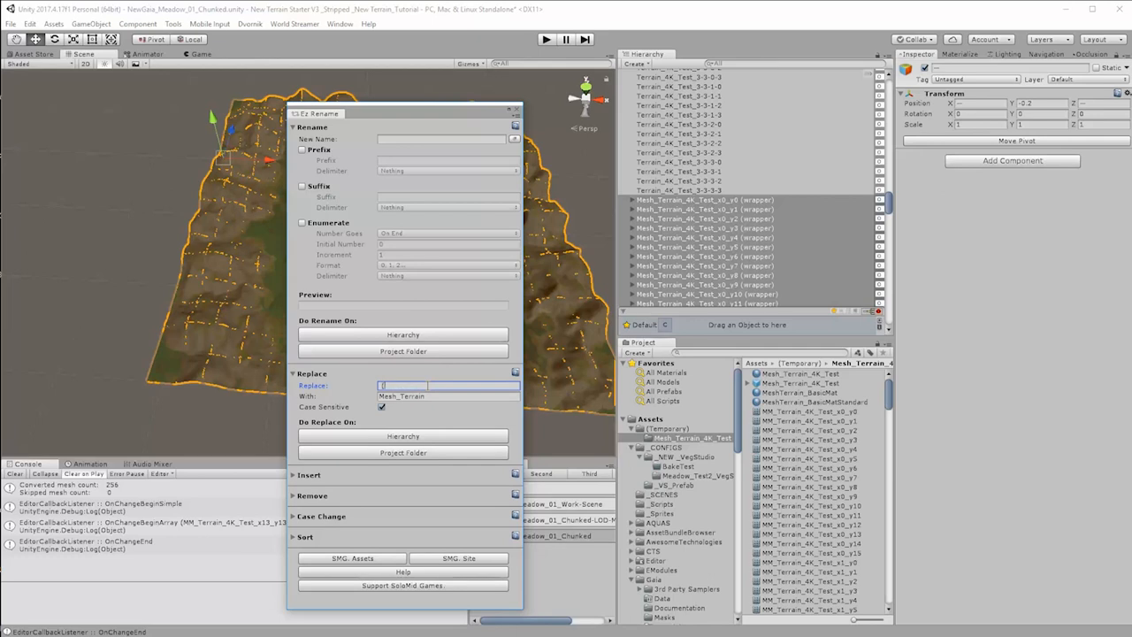
pyautogui.write('wrapper)')
pyautogui.click(434, 395)
pyautogui.press('BackSpace')
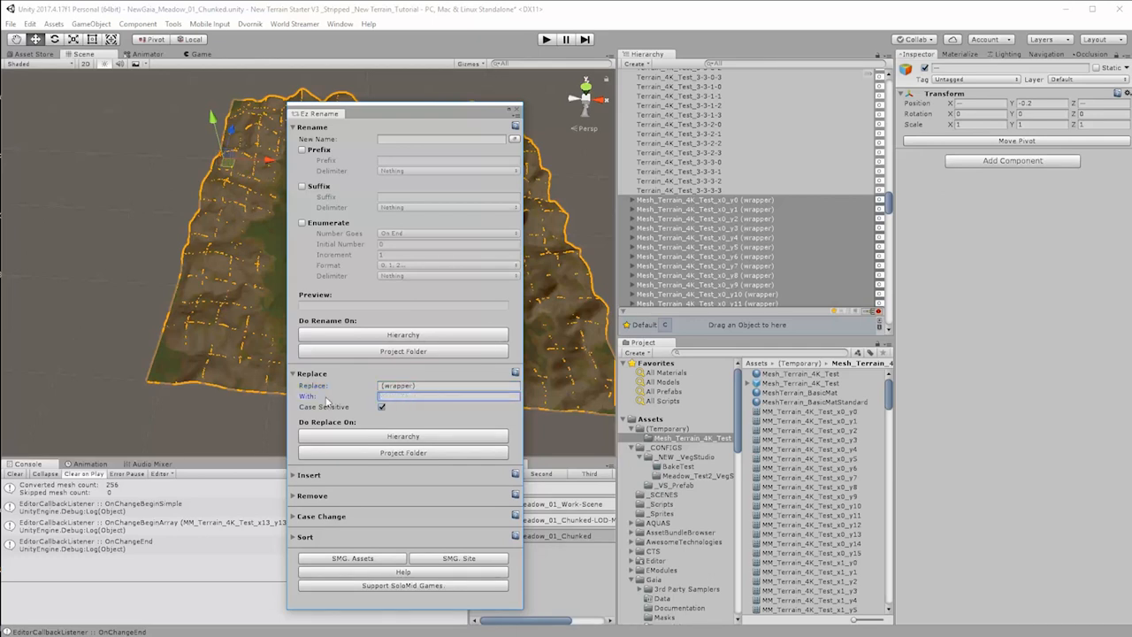
pyautogui.click(416, 436)
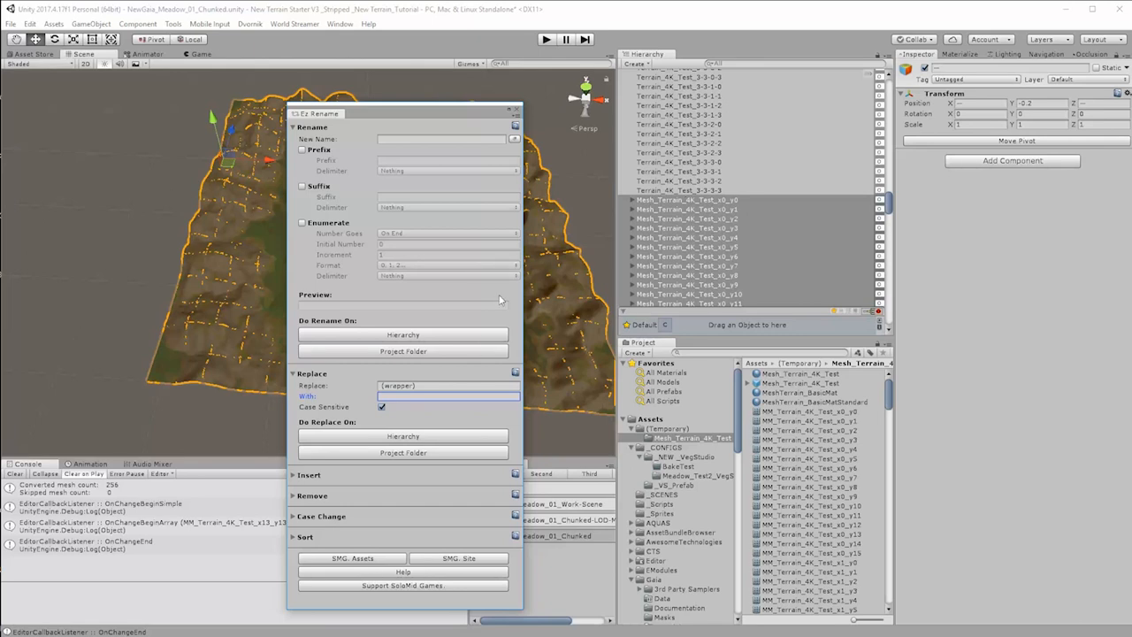
pyautogui.click(518, 110)
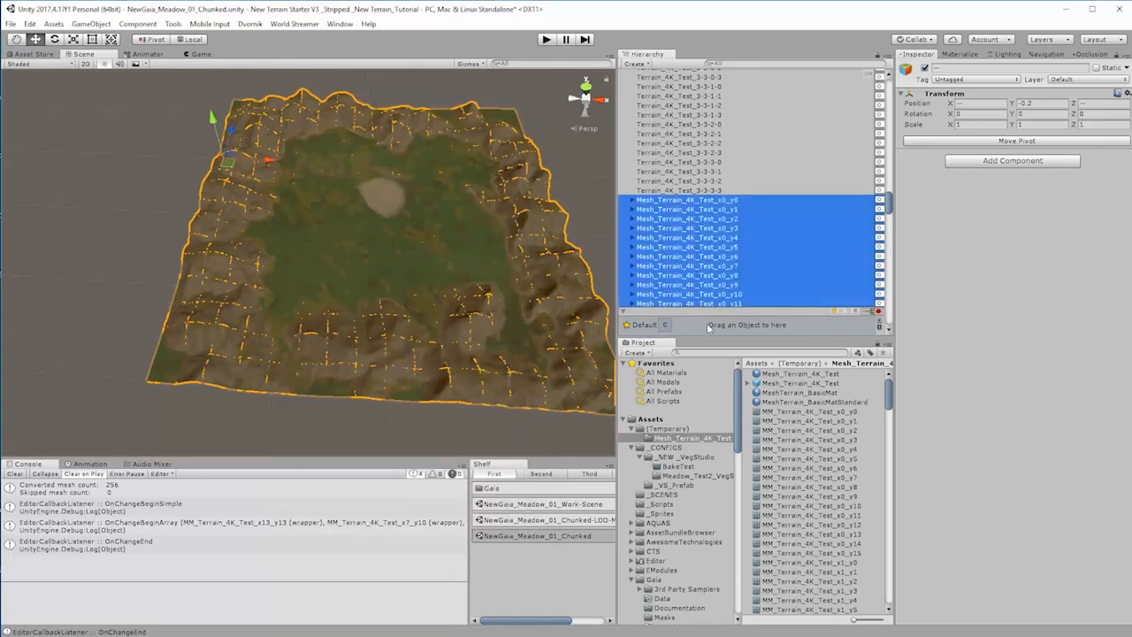
# Step: Open the World Streamer Scene Splitter and copy the prefix Terrain_4K_Test_ from the name of terrain tile 3-3-3-3
pyautogui.click(294, 24)
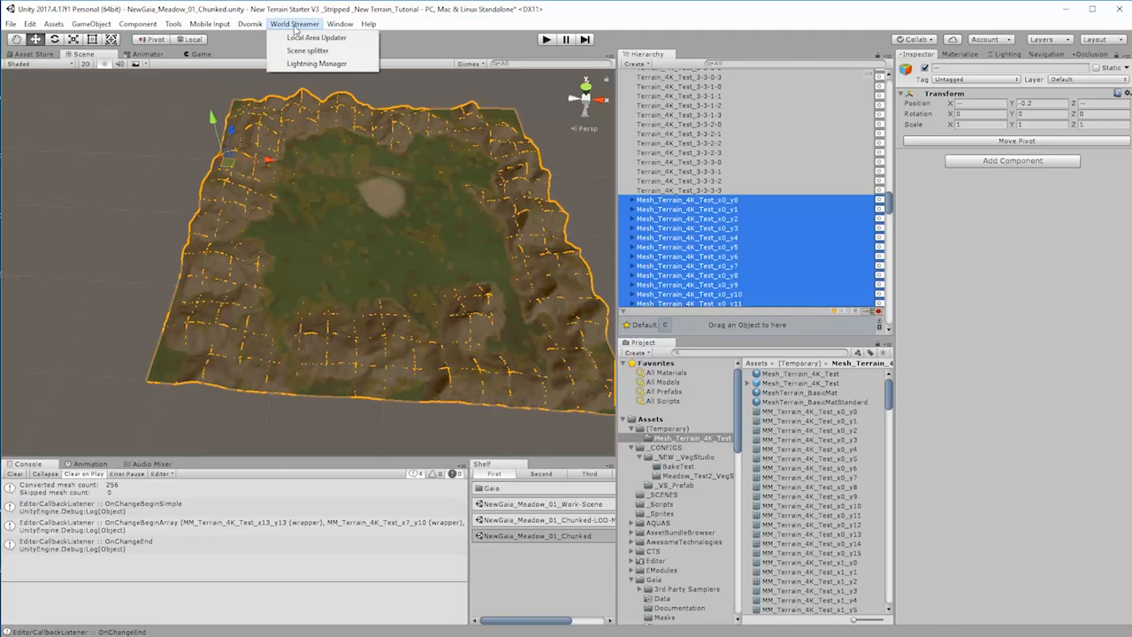
pyautogui.click(309, 50)
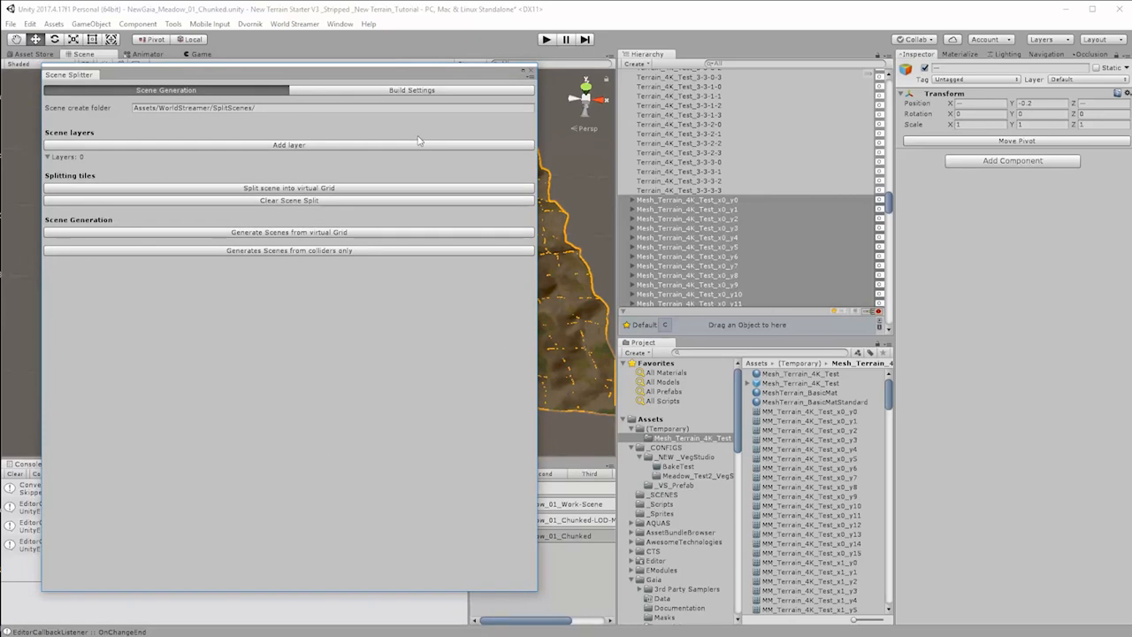
pyautogui.moveTo(404, 64); pyautogui.dragTo(448, 111)
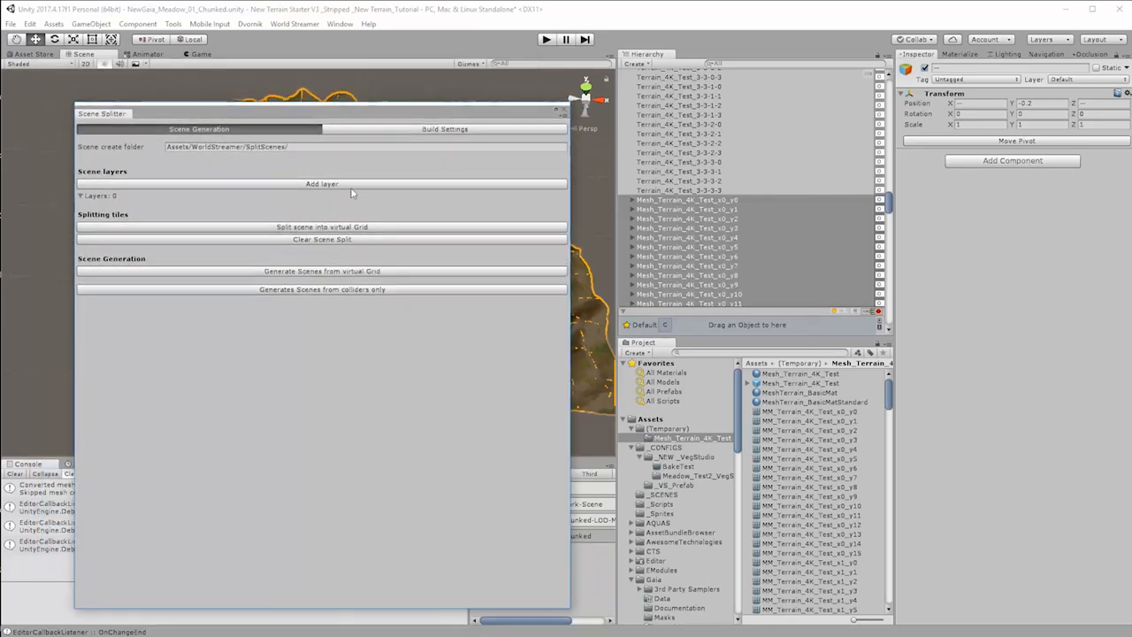
pyautogui.click(692, 191)
pyautogui.click(980, 69)
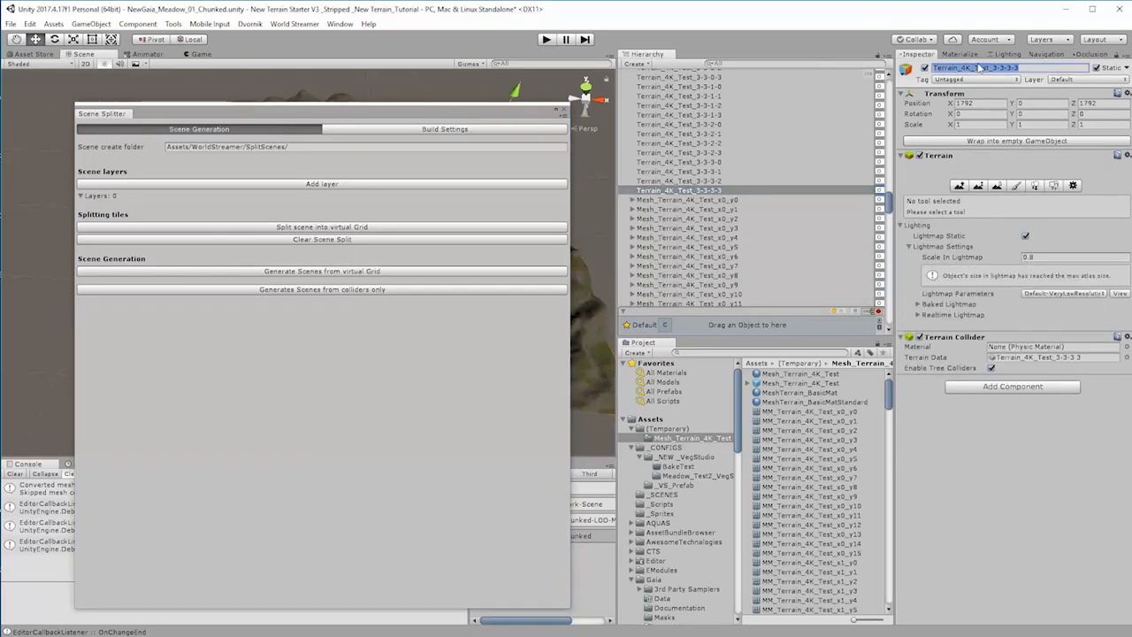
pyautogui.click(980, 68)
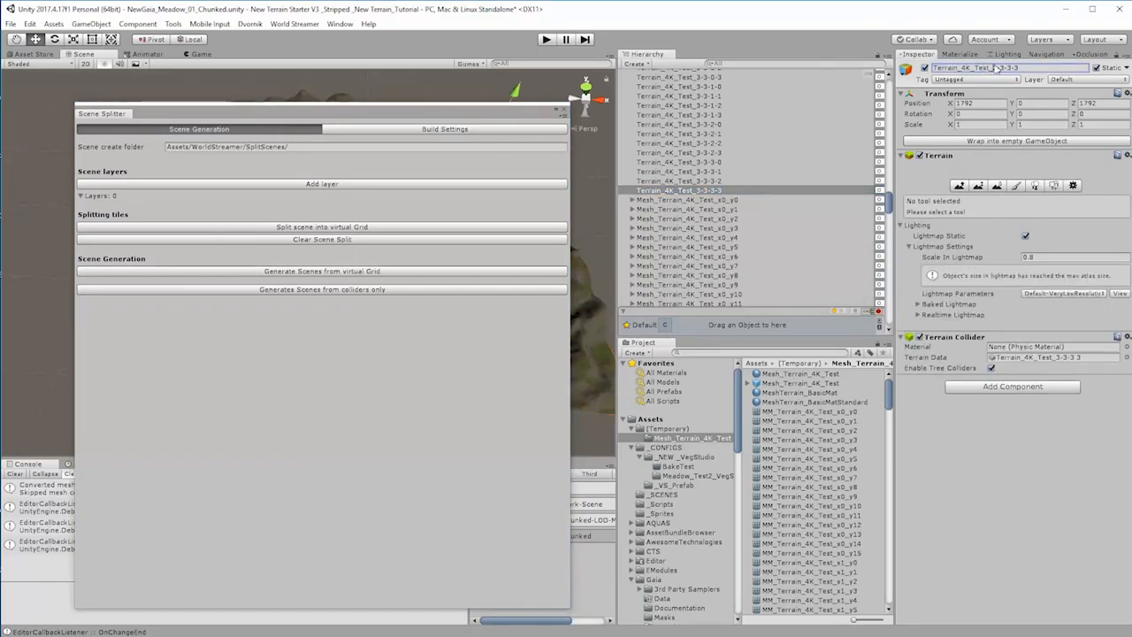
pyautogui.moveTo(989, 68); pyautogui.dragTo(934, 69)
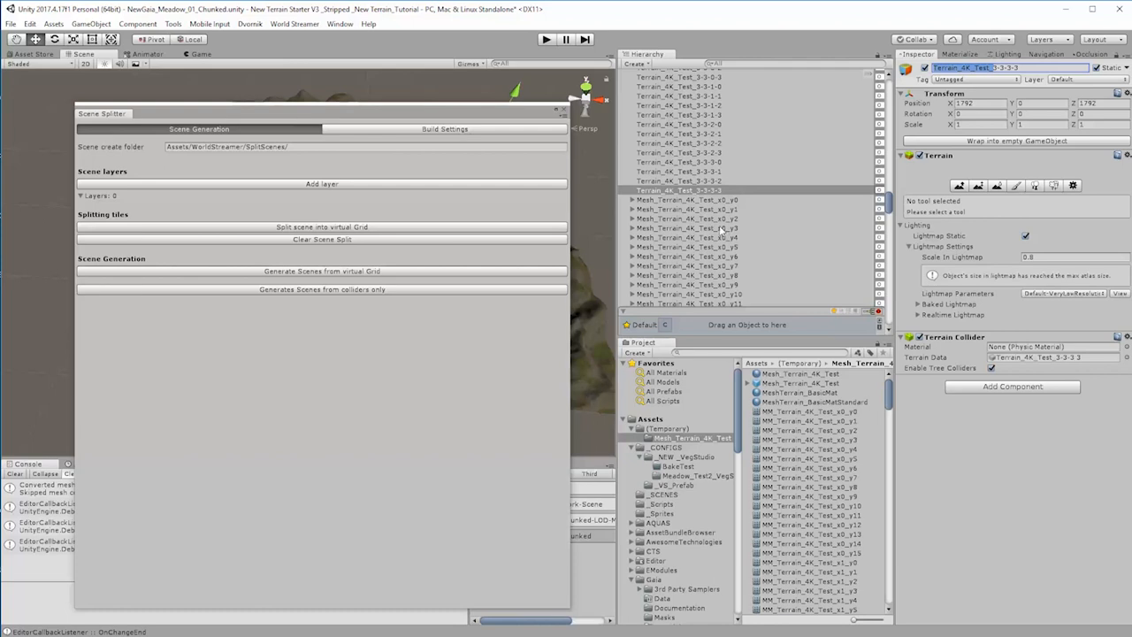
pyautogui.click(706, 202)
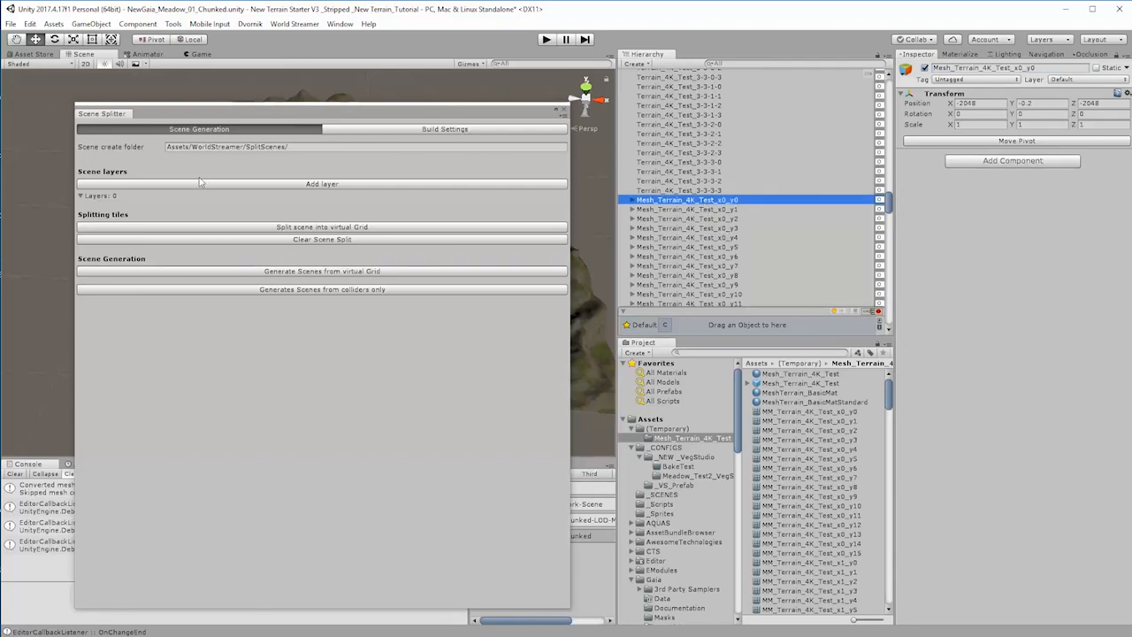
pyautogui.moveTo(371, 115); pyautogui.dragTo(894, 104)
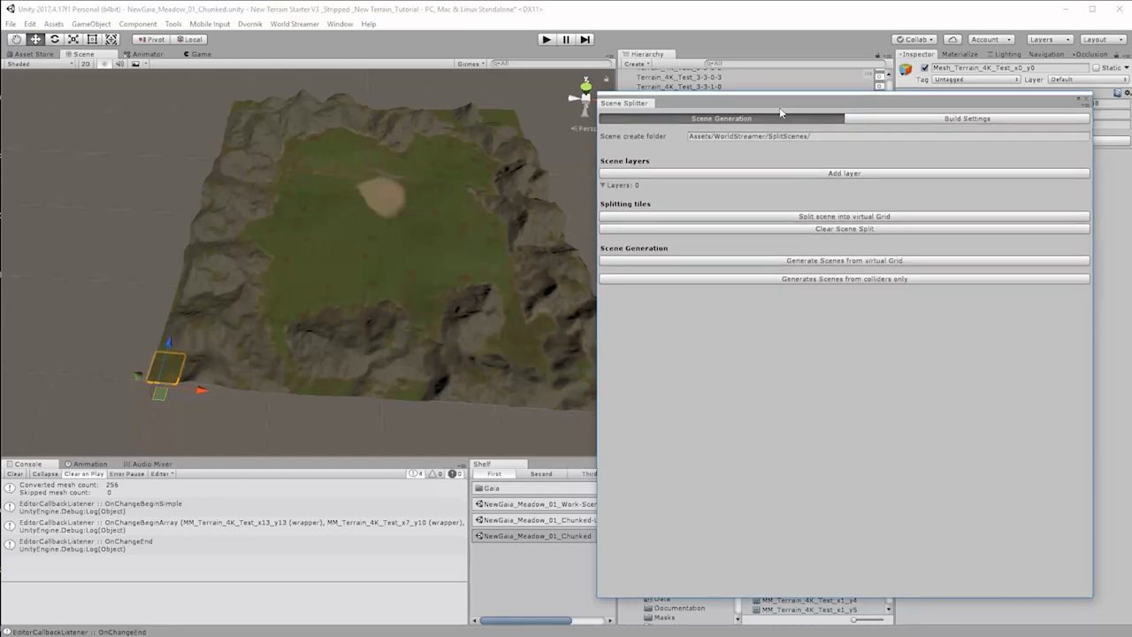
pyautogui.moveTo(791, 105); pyautogui.dragTo(727, 73)
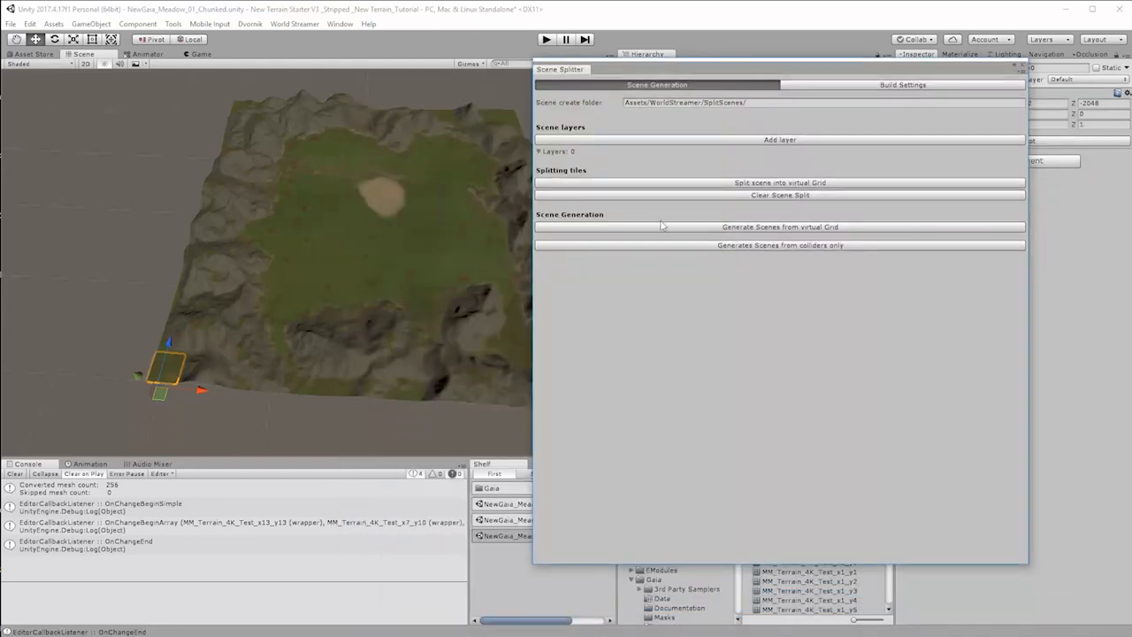
pyautogui.moveTo(803, 69); pyautogui.dragTo(372, 85)
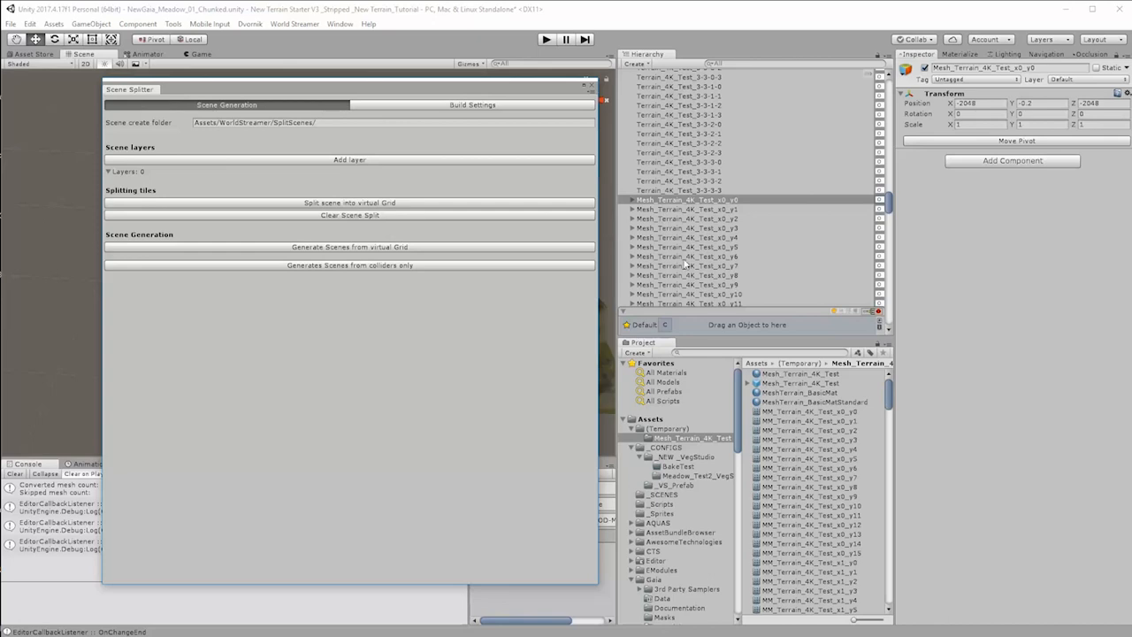
pyautogui.moveTo(366, 100); pyautogui.dragTo(806, 79)
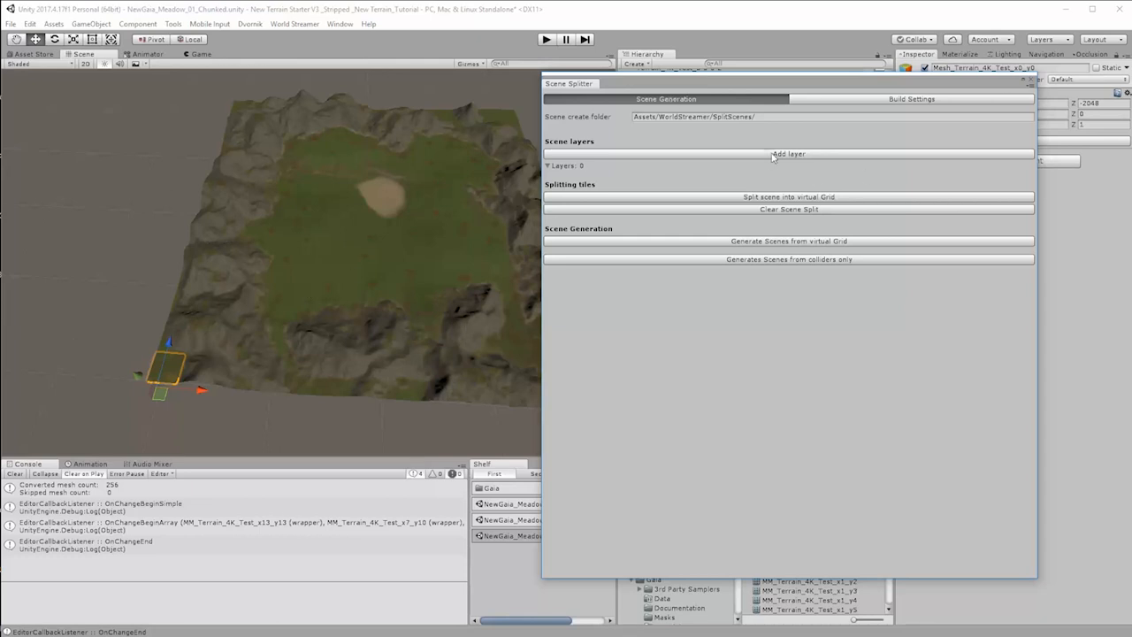
pyautogui.moveTo(782, 88); pyautogui.dragTo(340, 105)
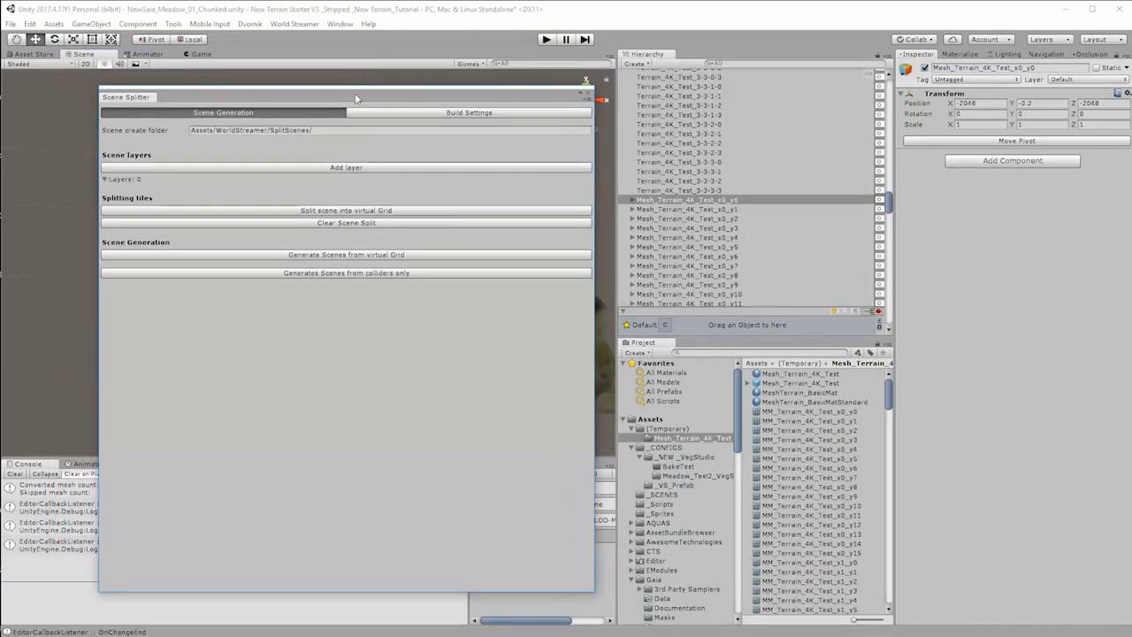
pyautogui.moveTo(356, 97); pyautogui.dragTo(368, 99)
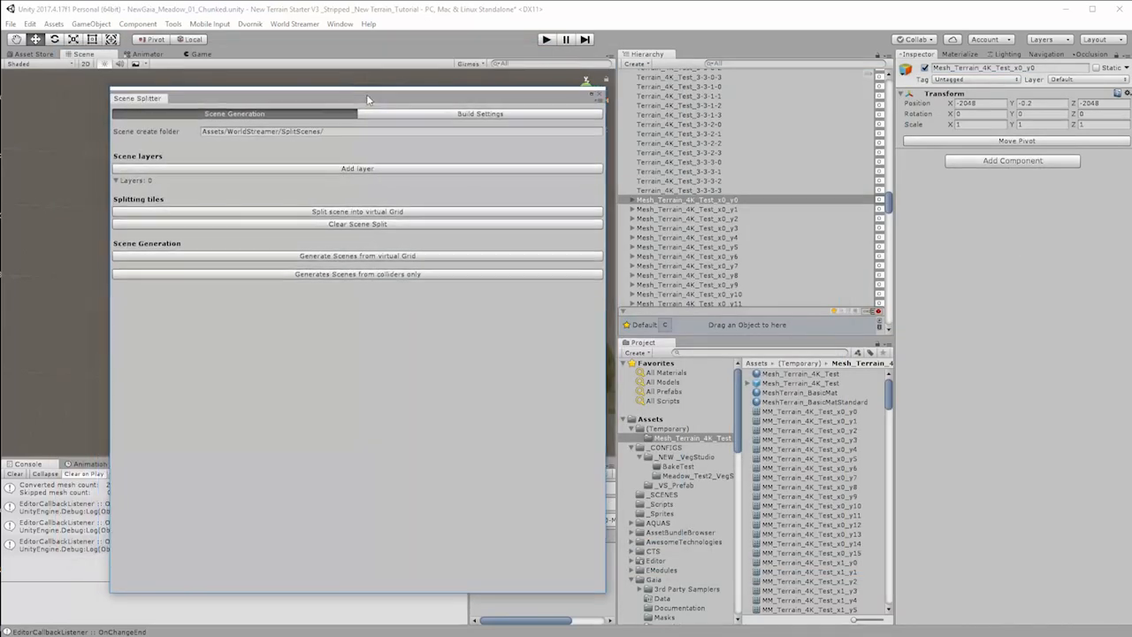
# Step: Add a scene layer in the Scene Splitter and set its Size X and Size Z to 256
pyautogui.click(355, 170)
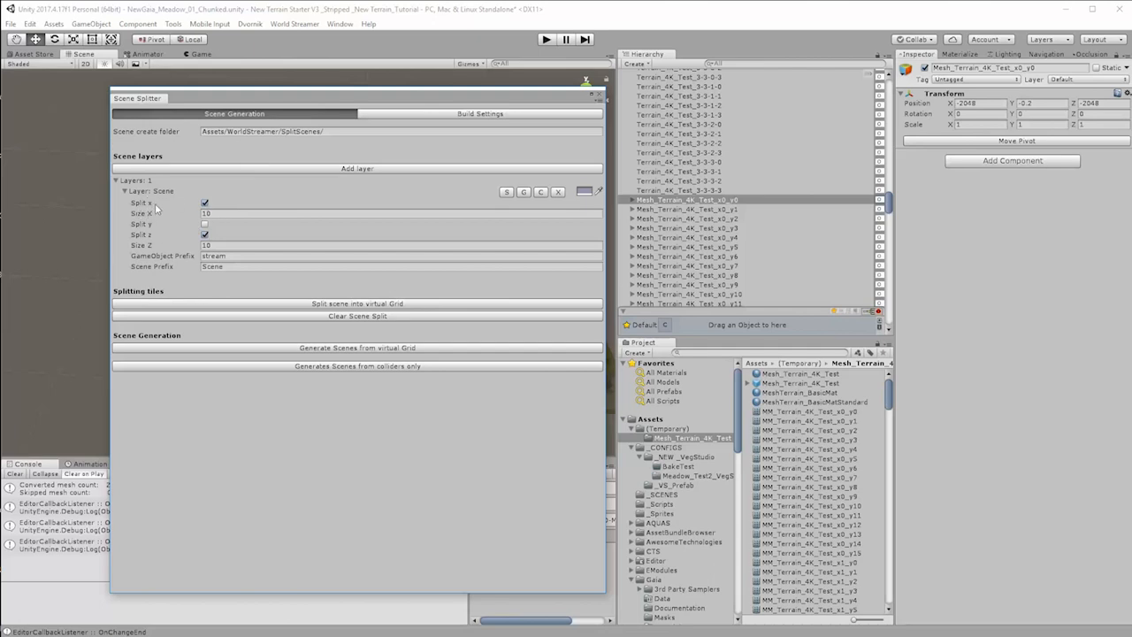
pyautogui.click(215, 214)
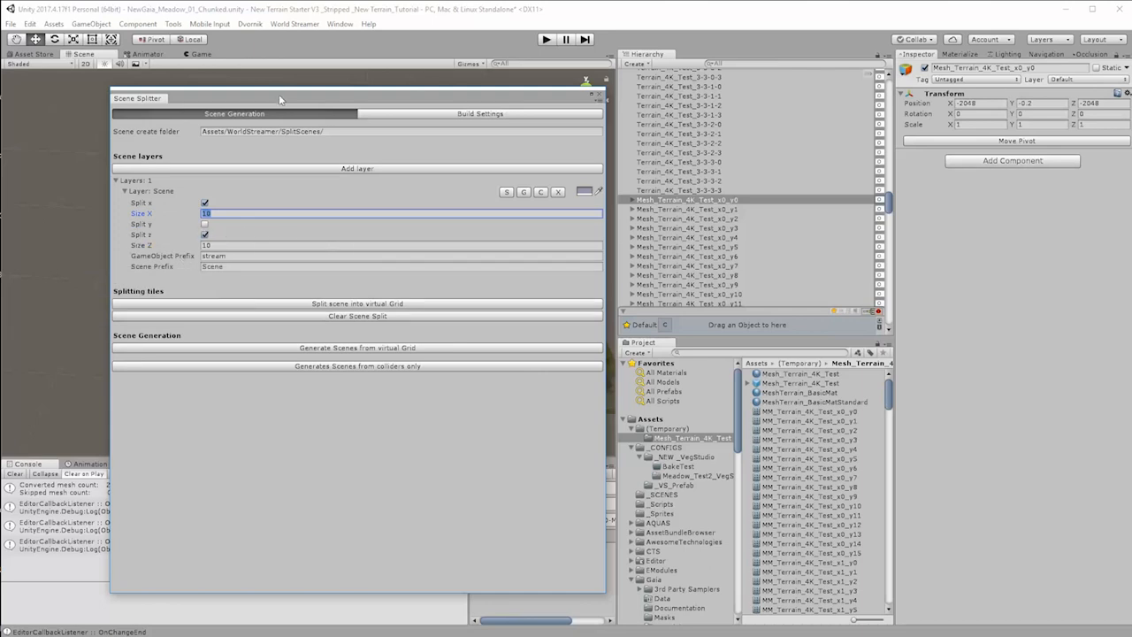
pyautogui.moveTo(281, 97); pyautogui.dragTo(676, 95)
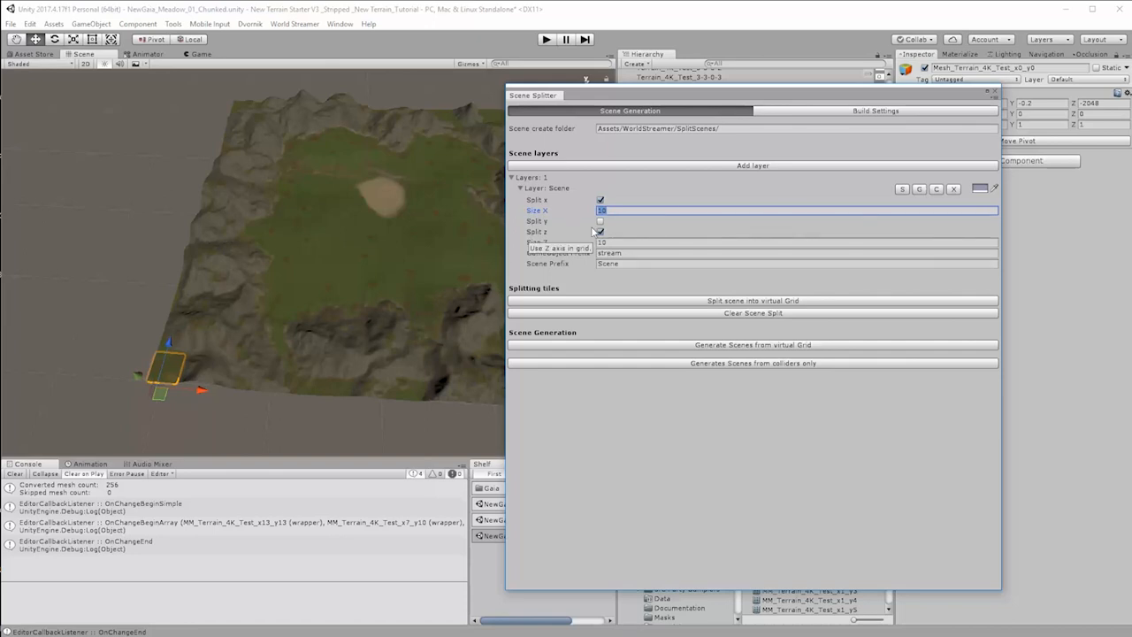
pyautogui.click(616, 242)
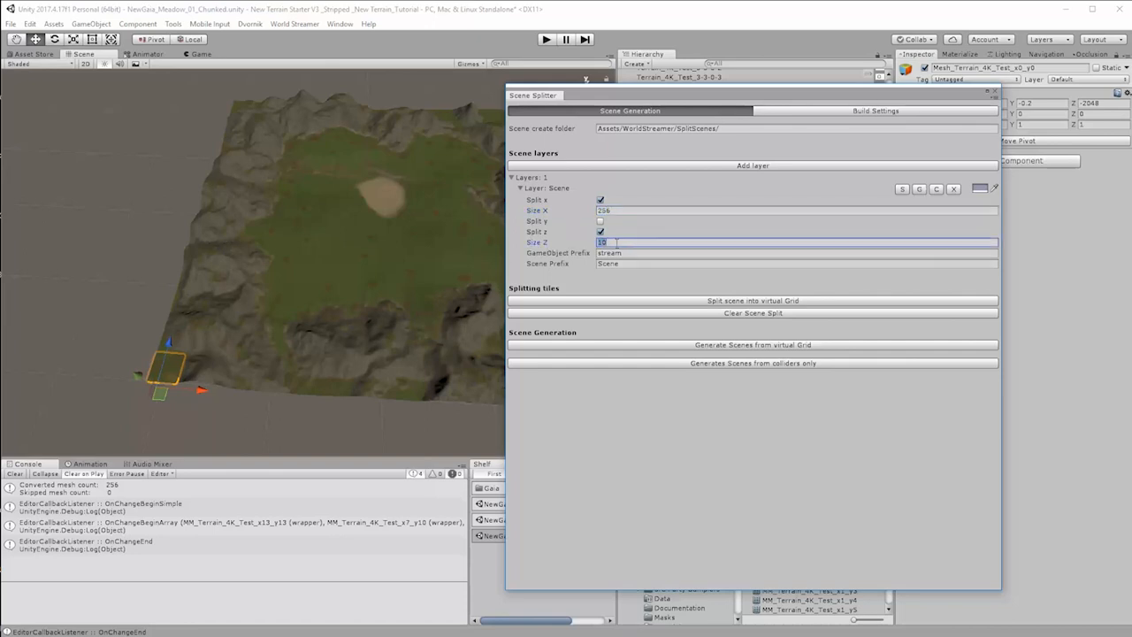
pyautogui.write('256')
# Step: Set the layer's GameObject prefix to Terrain_4K_Test_ and its scene prefix to Terrain_4K_scene_
pyautogui.click(632, 255)
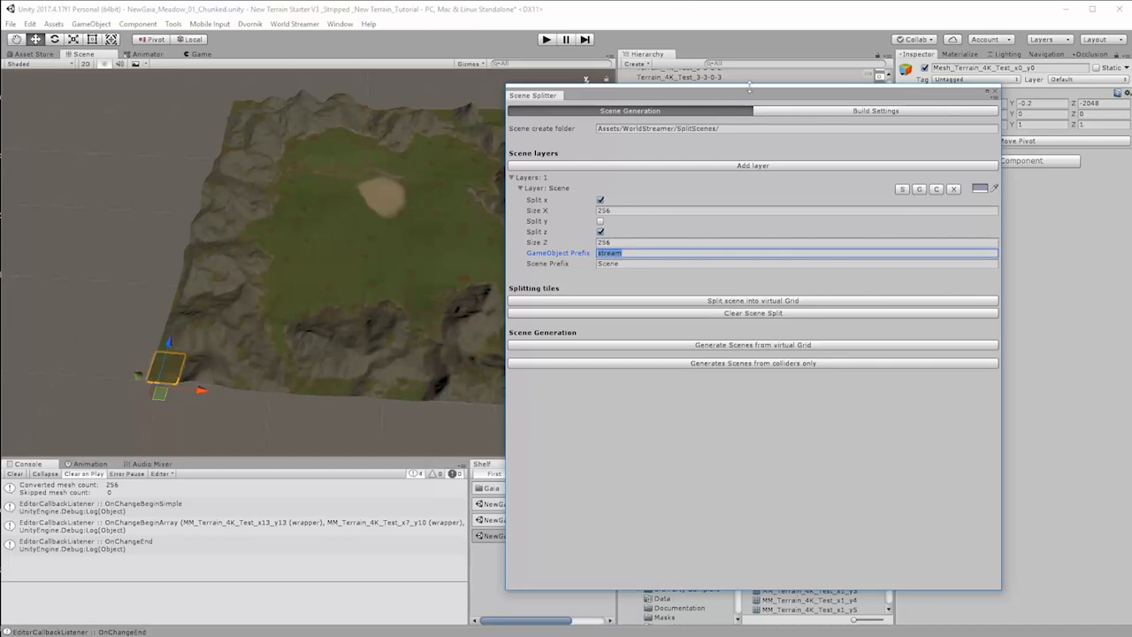
pyautogui.moveTo(756, 93); pyautogui.dragTo(365, 81)
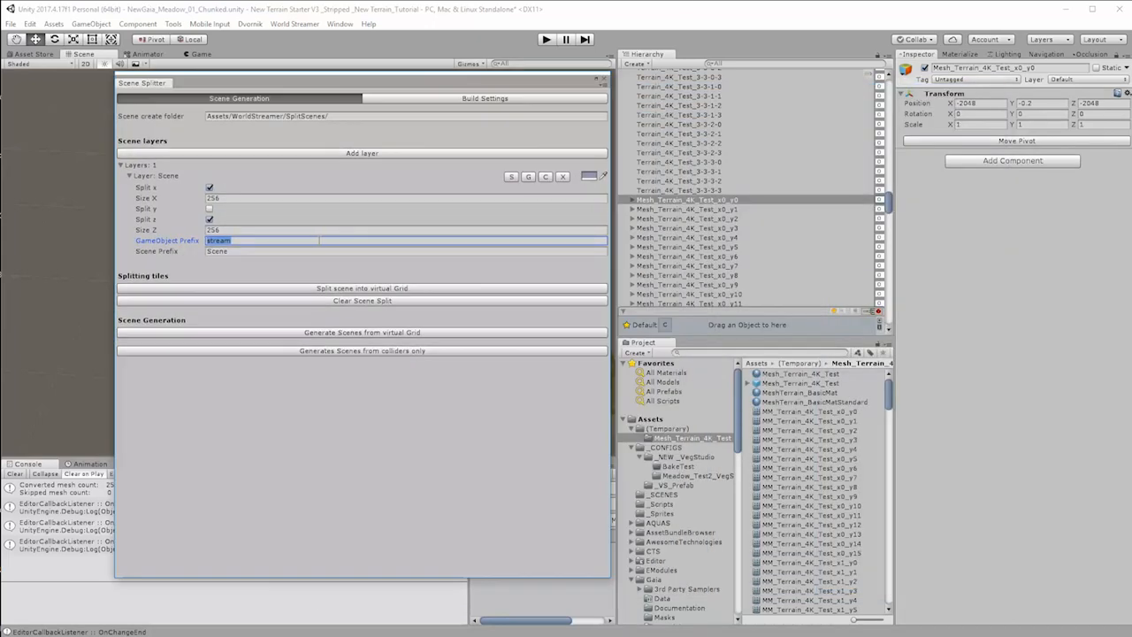
pyautogui.write('Terrain_4K_Test_')
pyautogui.click(245, 251)
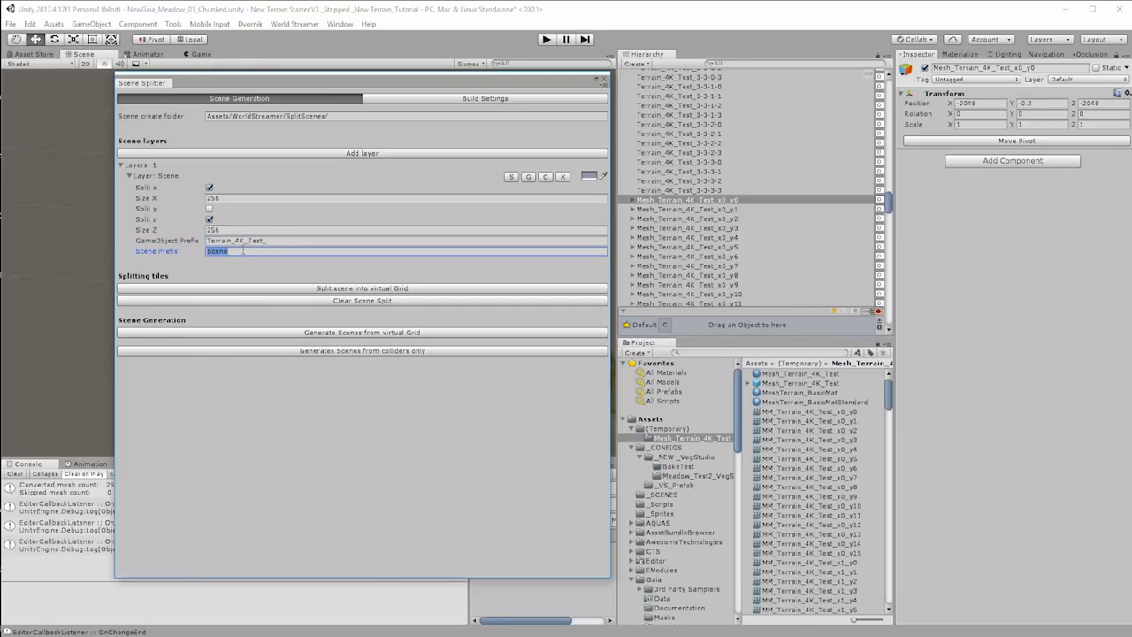
pyautogui.write('Terrain_4K_Test_')
pyautogui.doubleClick(254, 252)
pyautogui.write('scene')
# Step: Add a second scene layer with Size X and Size Z set to 256
pyautogui.click(275, 156)
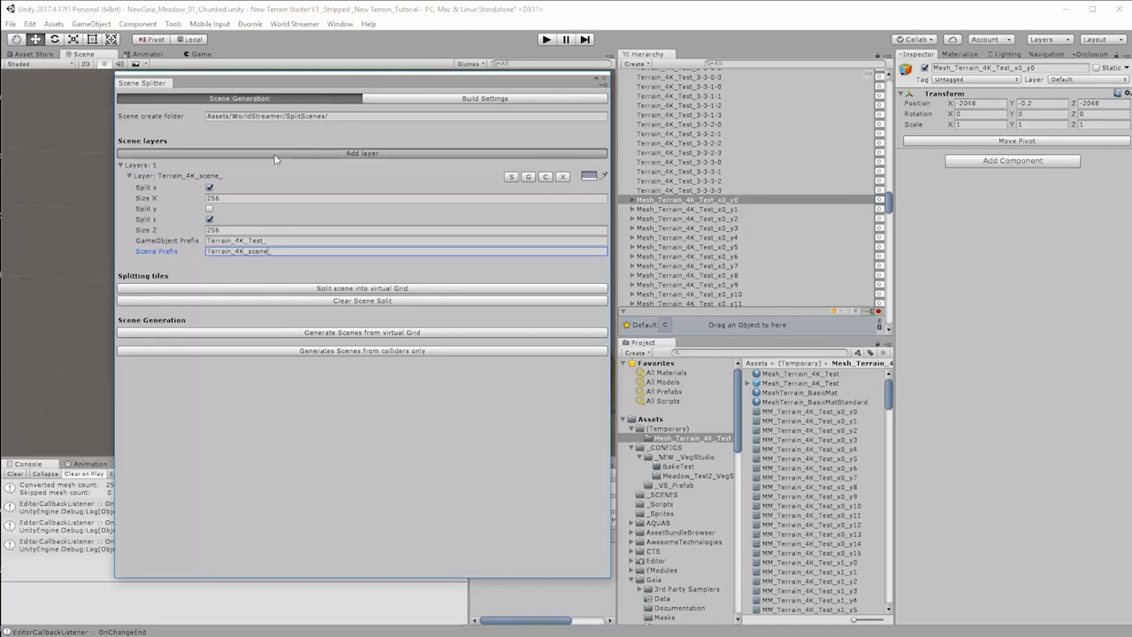
pyautogui.click(221, 291)
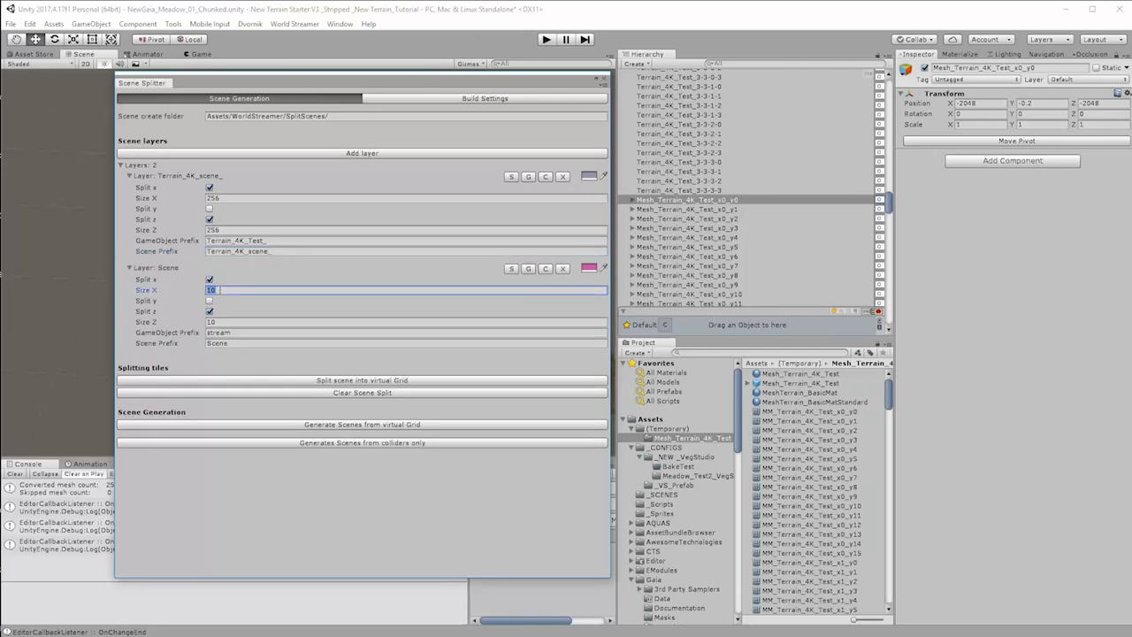
pyautogui.click(221, 322)
pyautogui.write('256')
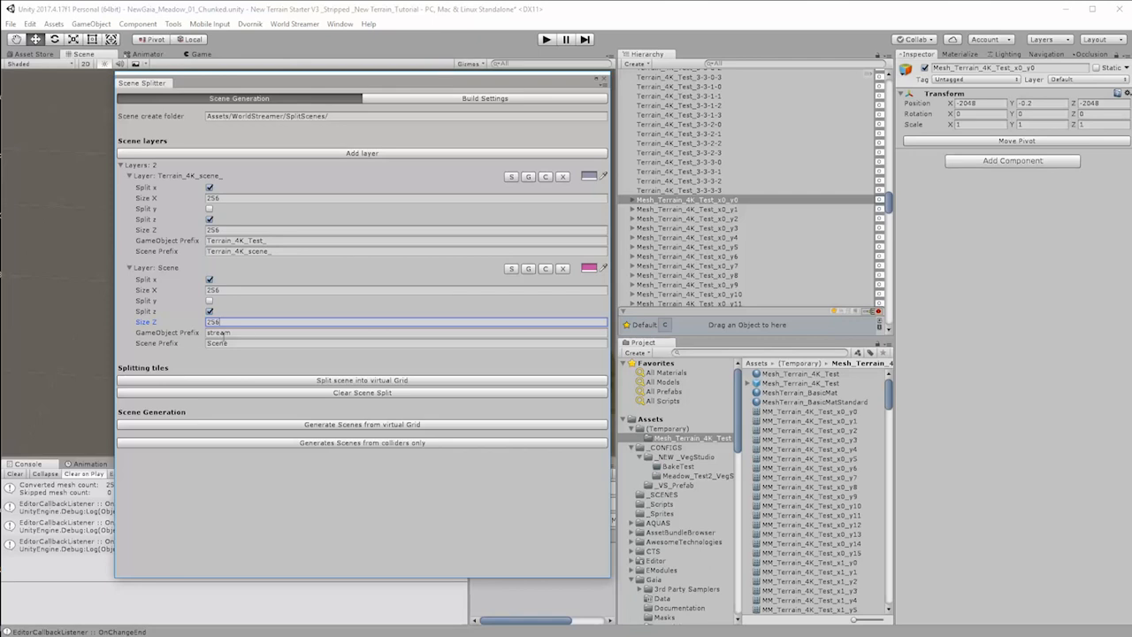
# Step: Set the second layer's GameObject prefix to Mesh_Terrain_4K_Test_, copied from a mesh chunk's name, and its scene prefix to Mesh_Terrain_4K_scene_
pyautogui.click(677, 209)
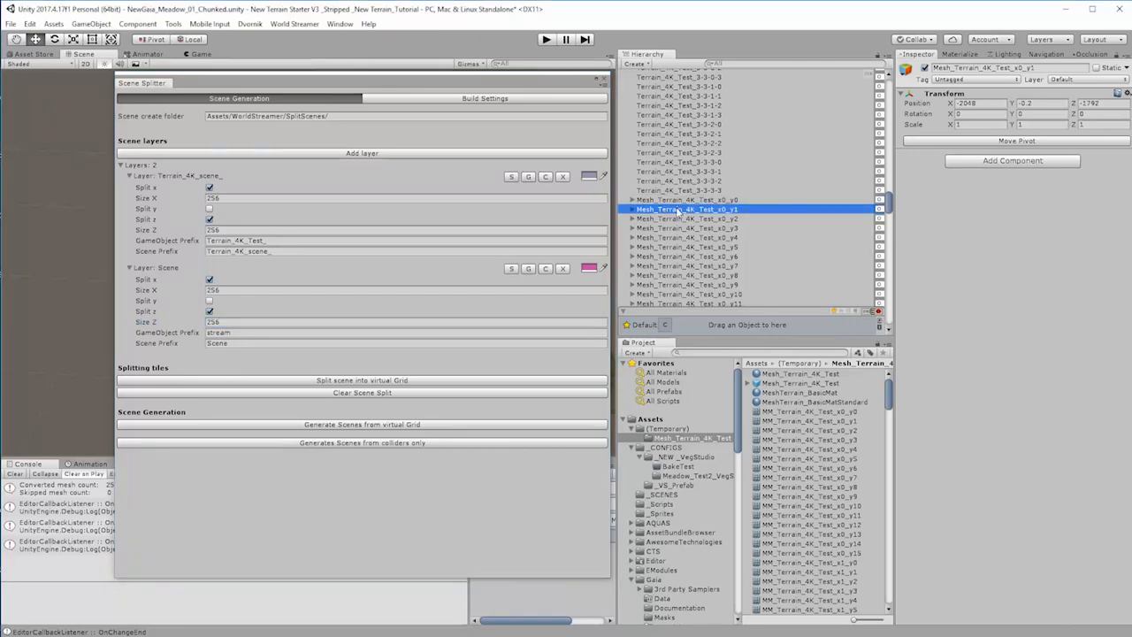
pyautogui.click(1008, 69)
pyautogui.moveTo(1016, 68); pyautogui.dragTo(897, 68)
pyautogui.hotkey('ctrl', 'c')
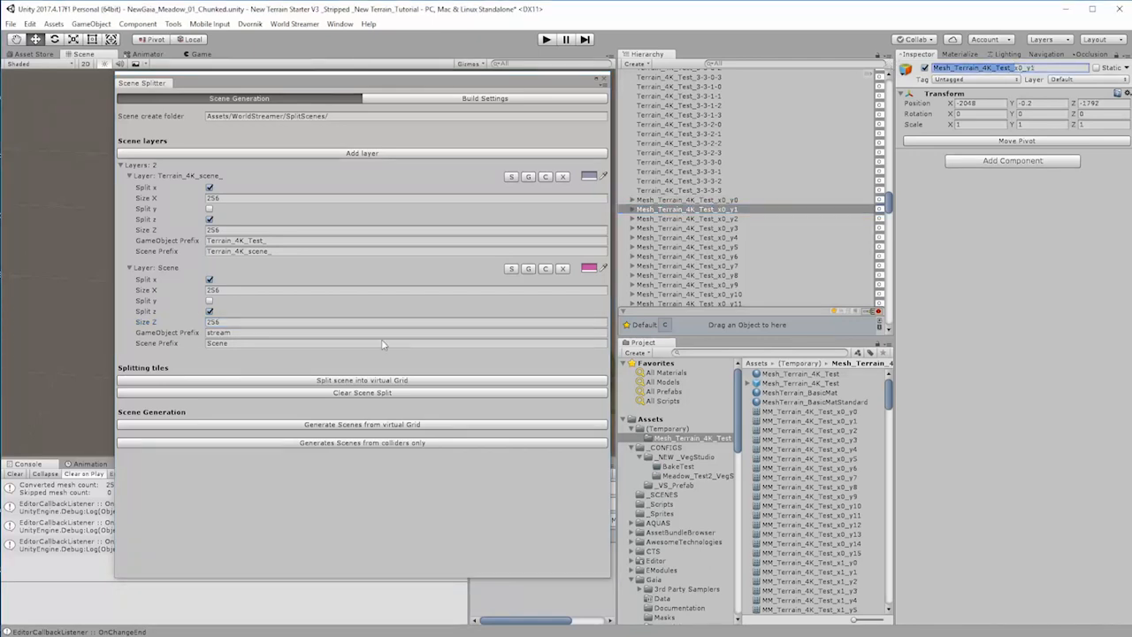
pyautogui.click(240, 332)
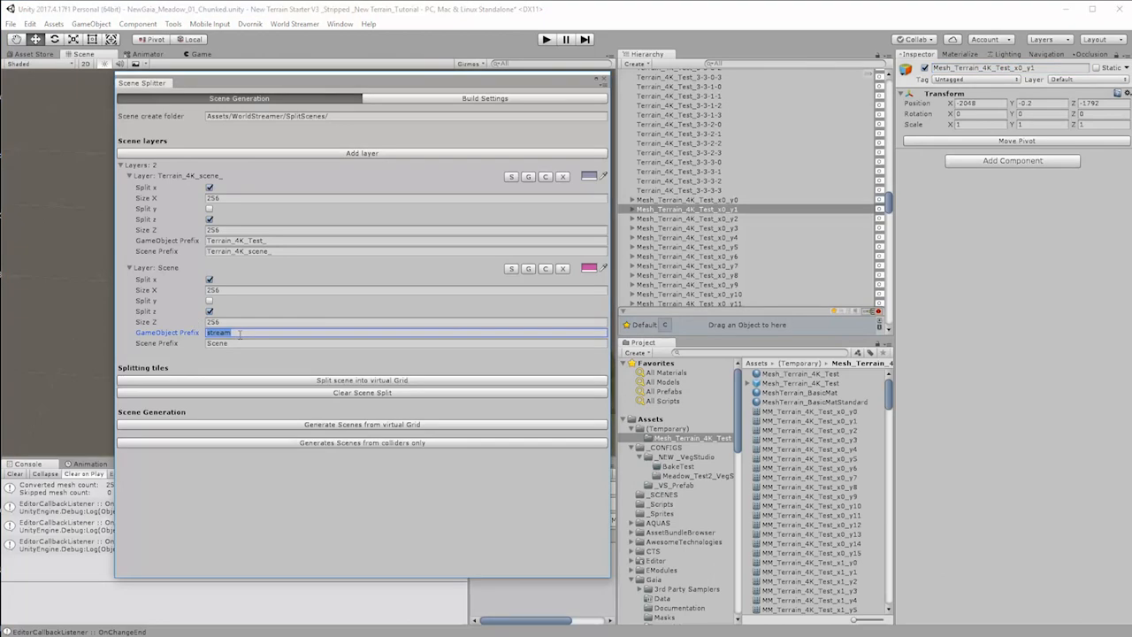
pyautogui.hotkey('ctrl', 'v')
pyautogui.click(239, 343)
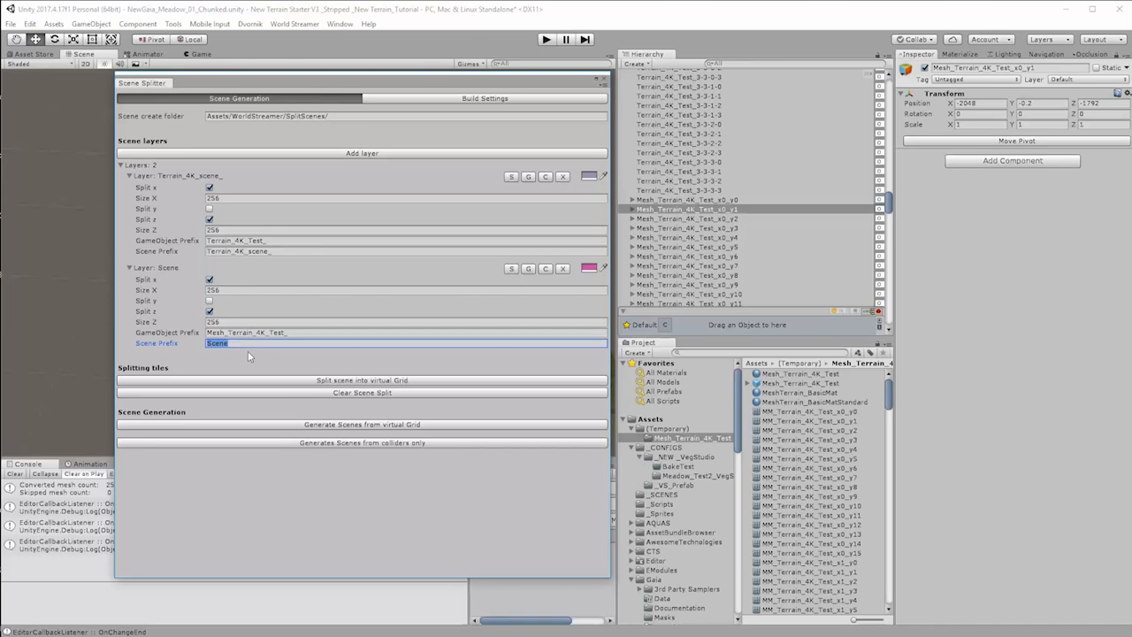
pyautogui.hotkey('ctrl', 'v')
pyautogui.moveTo(269, 343); pyautogui.dragTo(282, 350)
pyautogui.write('scene_')
# Step: Split the scene into the virtual grid and check the contents of several terrain and mesh grid groups
pyautogui.click(341, 381)
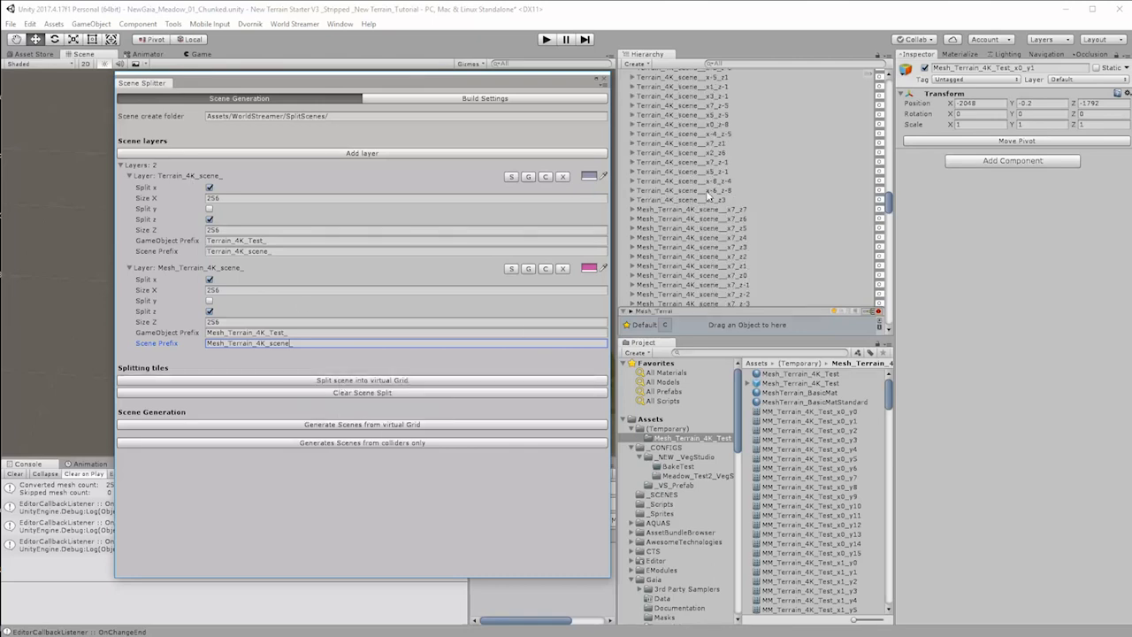
pyautogui.click(631, 210)
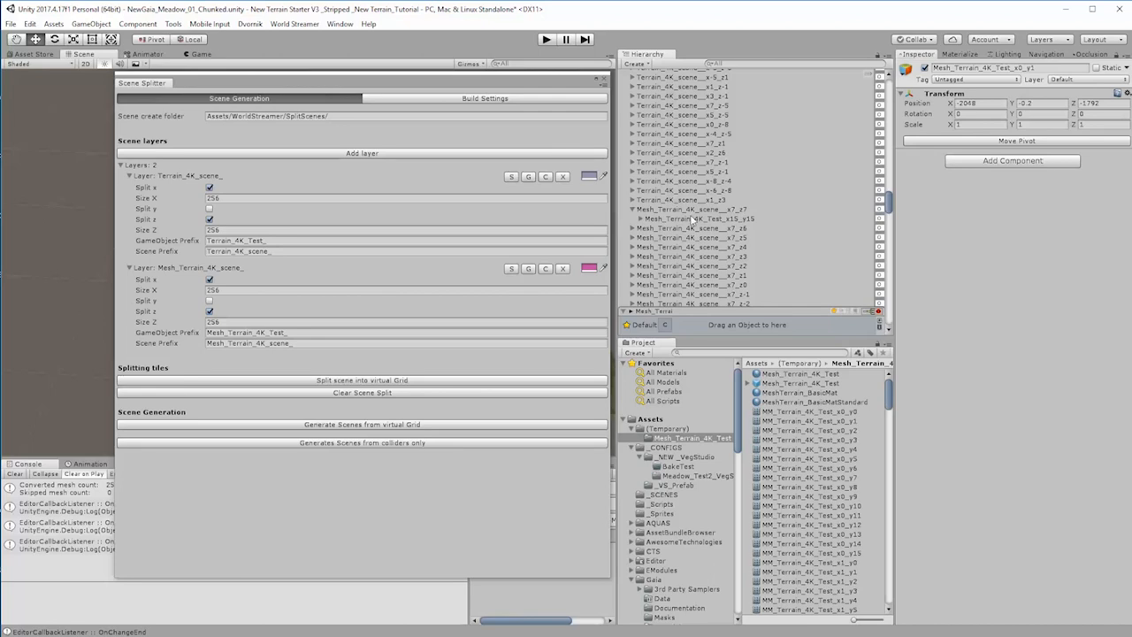
pyautogui.click(632, 210)
pyautogui.click(631, 190)
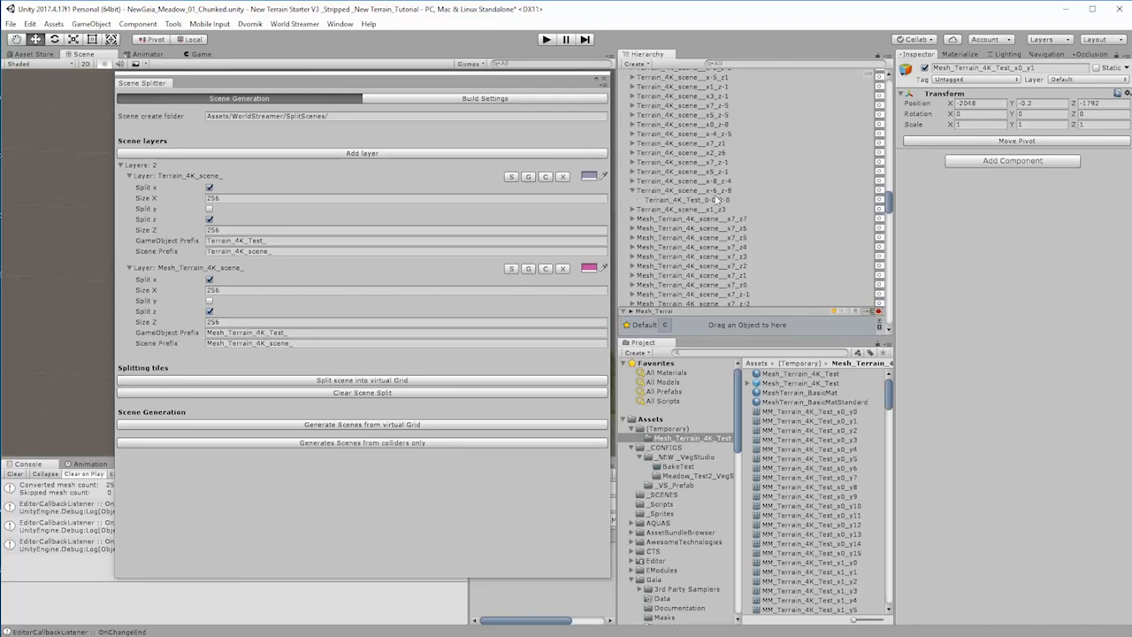
pyautogui.click(632, 191)
pyautogui.click(633, 209)
pyautogui.click(632, 209)
pyautogui.moveTo(478, 79); pyautogui.dragTo(880, 93)
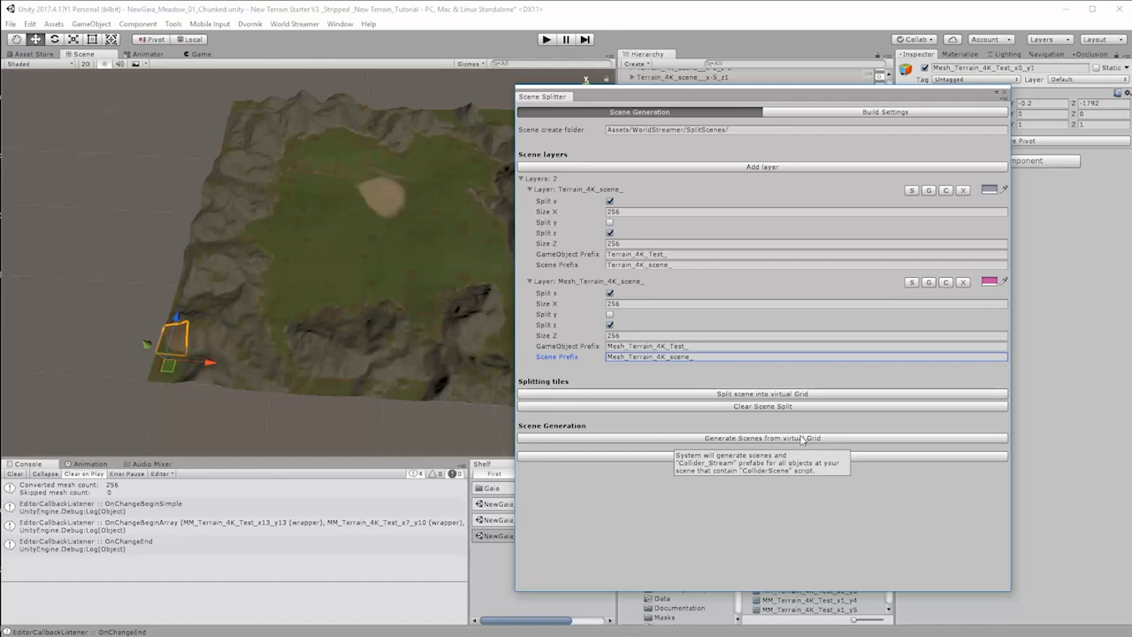
pyautogui.click(11, 24)
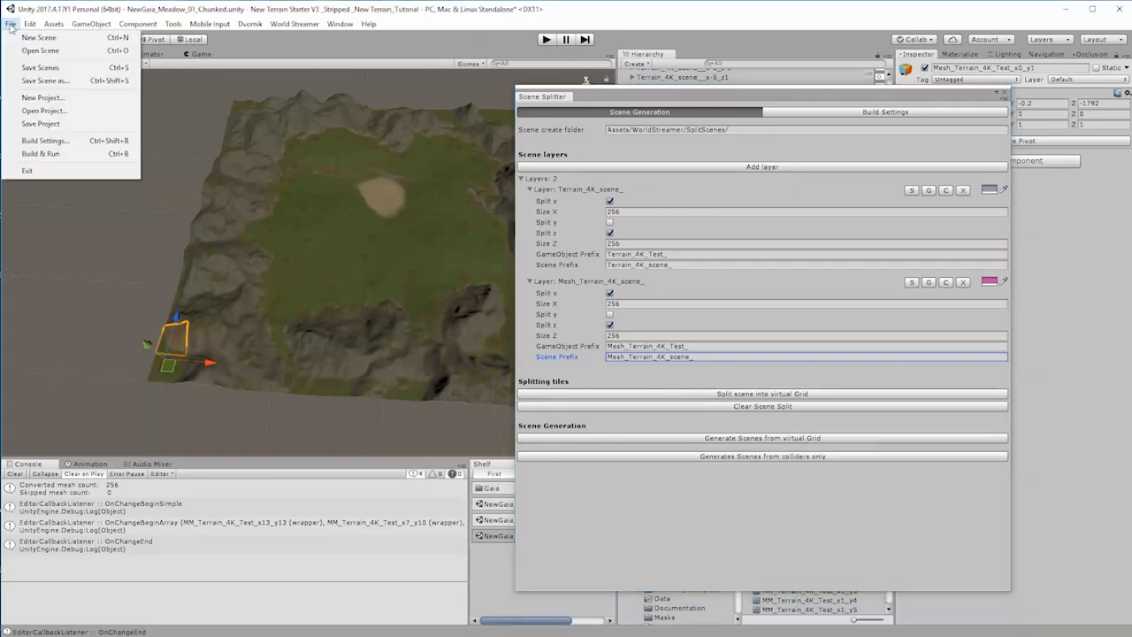
pyautogui.click(813, 91)
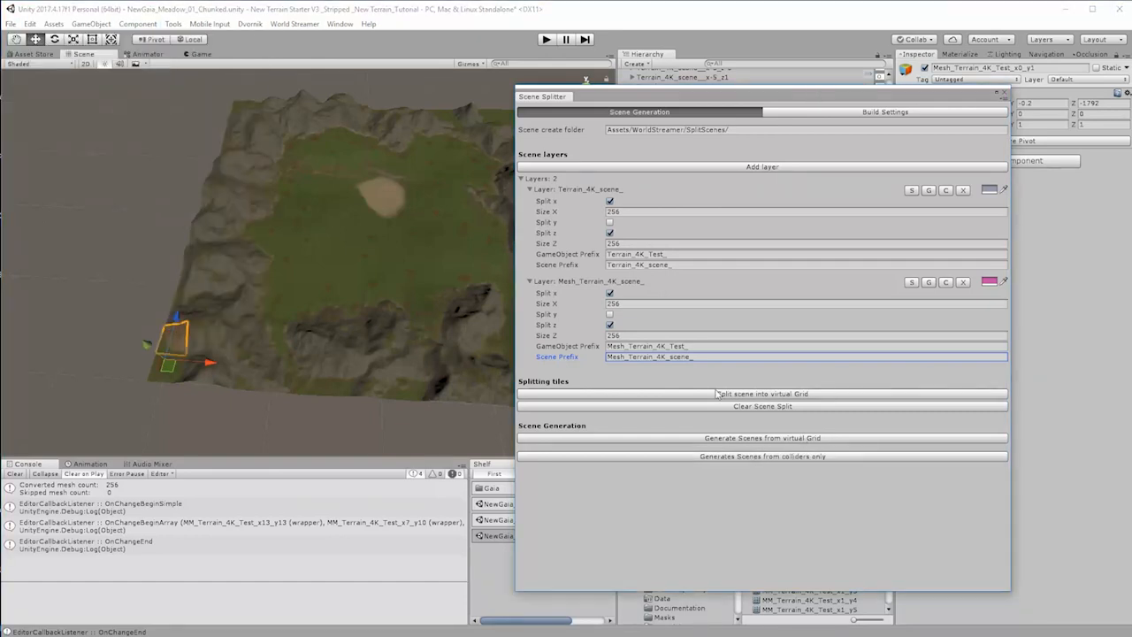
# Step: Open the SplitScenes folder under WorldStreamer and generate the scenes from the virtual grid
pyautogui.moveTo(787, 97); pyautogui.dragTo(460, 70)
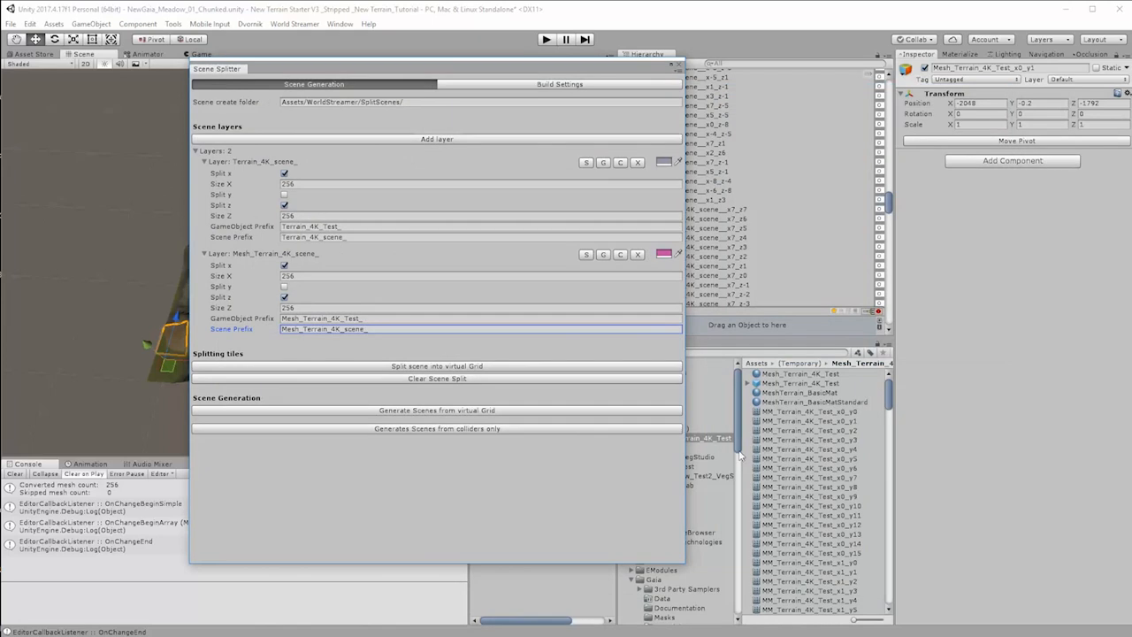
pyautogui.moveTo(738, 449); pyautogui.dragTo(738, 615)
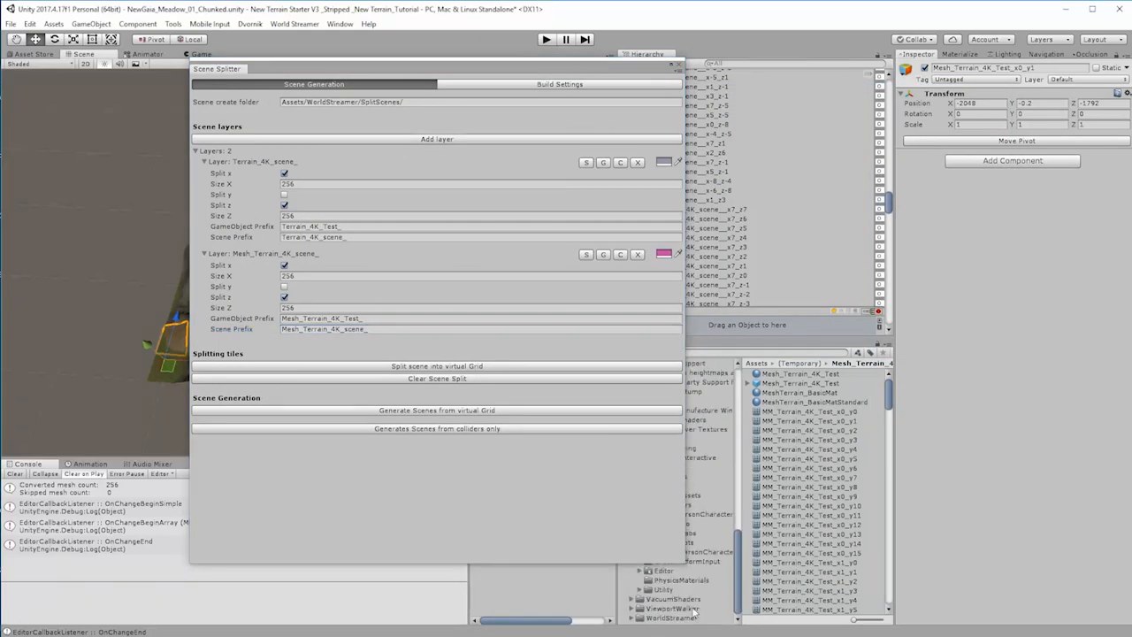
pyautogui.click(640, 617)
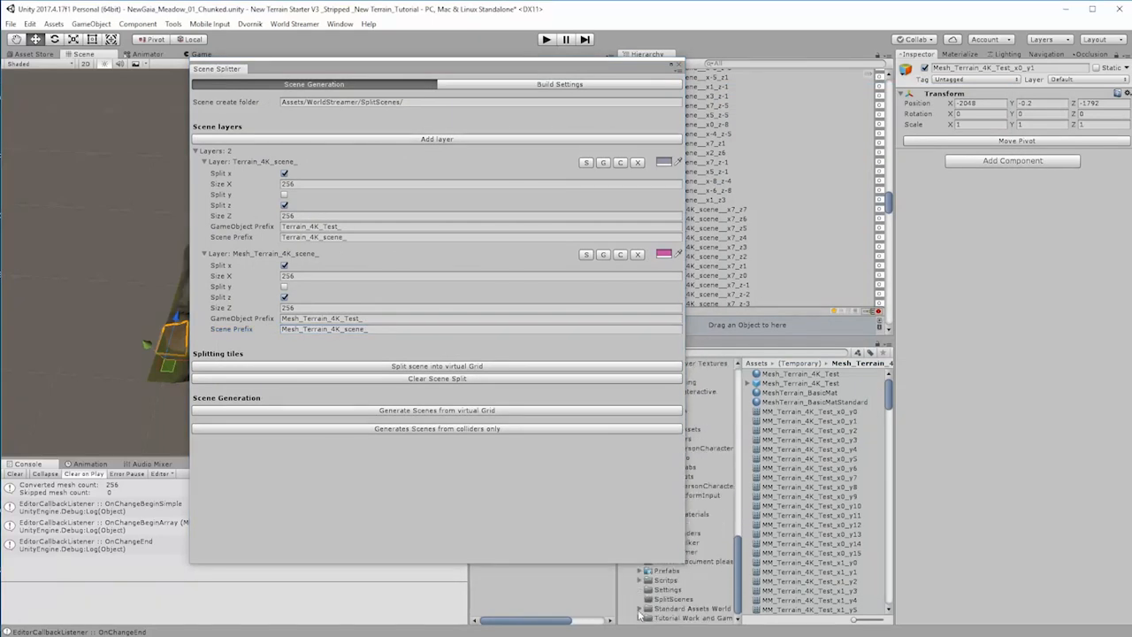
pyautogui.click(668, 599)
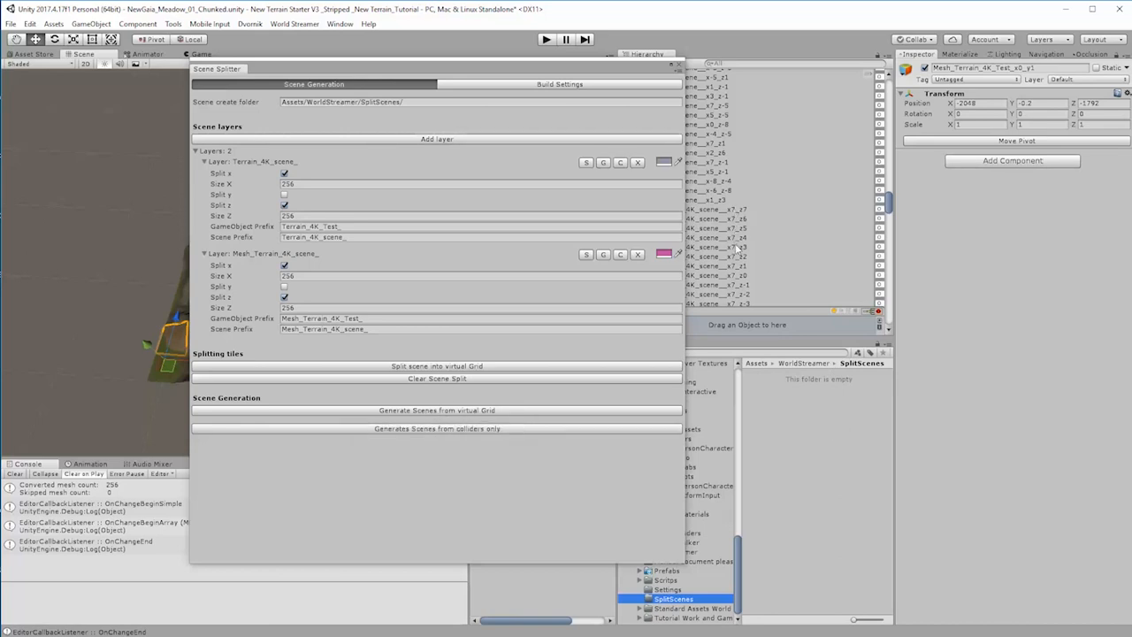
pyautogui.moveTo(485, 69); pyautogui.dragTo(385, 111)
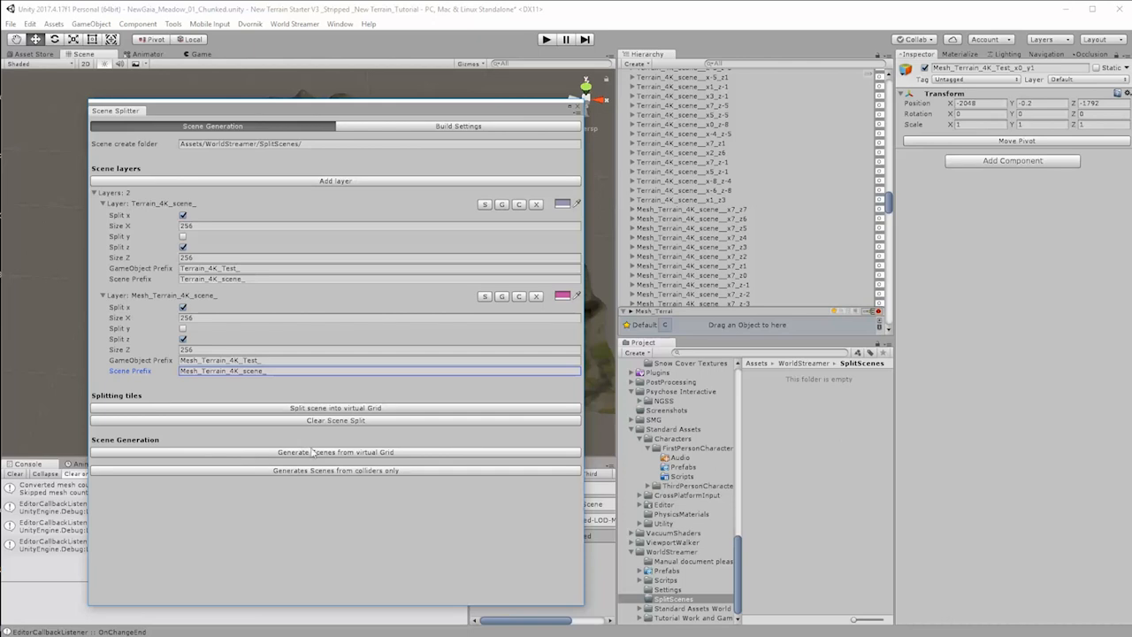
pyautogui.click(346, 453)
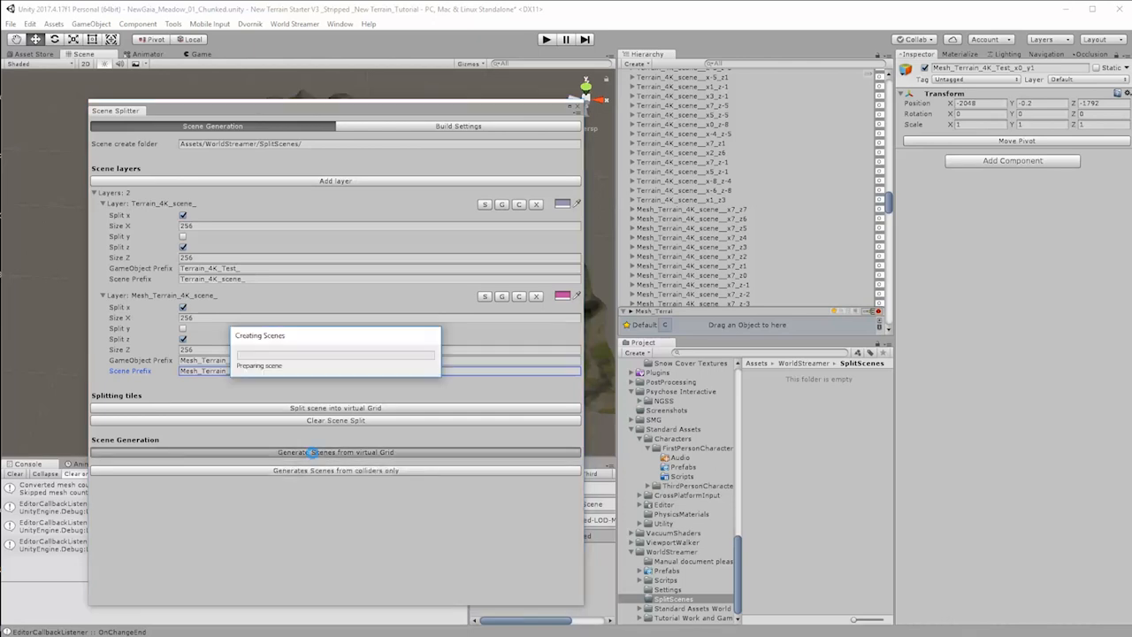
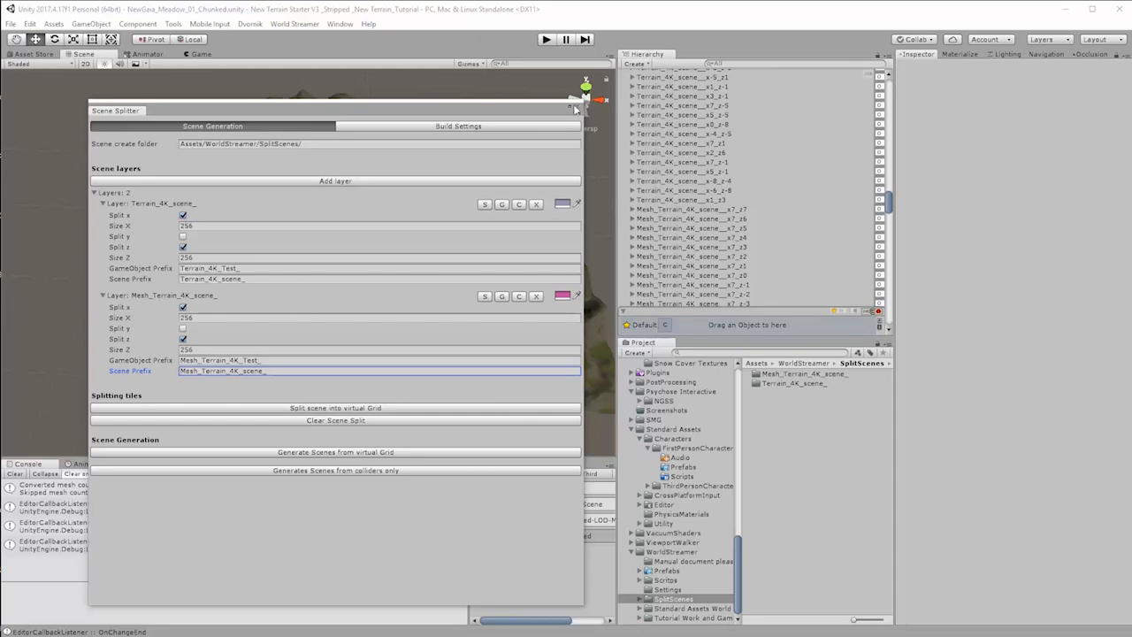
# Step: Close the Scene Splitter and check the generated scenes in the Mesh_Terrain_4K_scene_ and Terrain_4K_scene_ folders and the grid groups in the scene
pyautogui.click(575, 106)
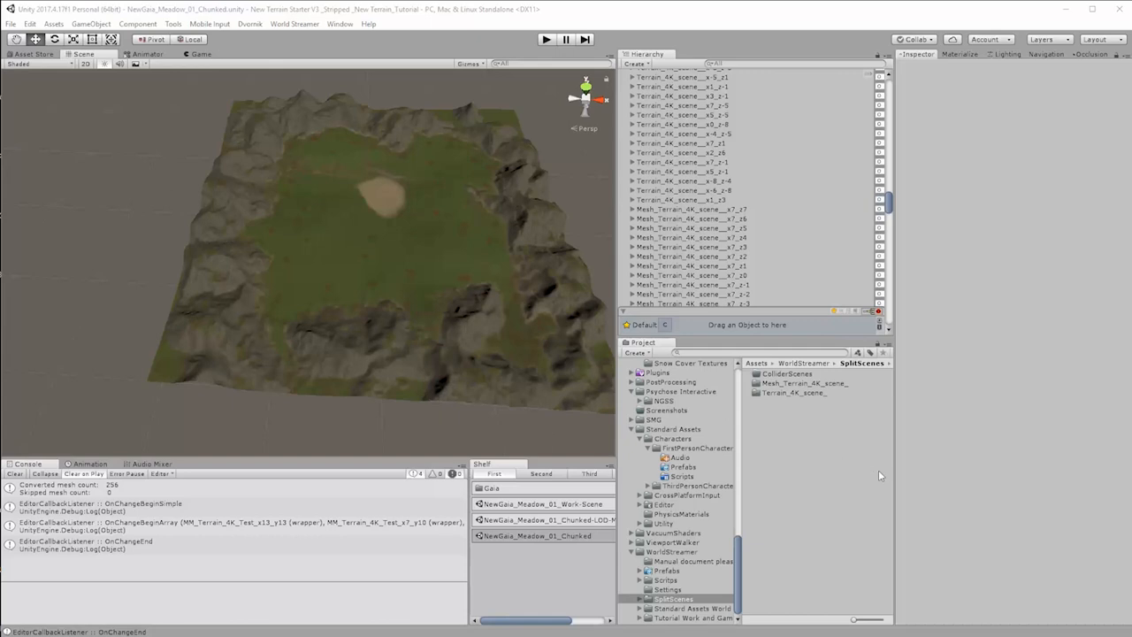
pyautogui.doubleClick(810, 383)
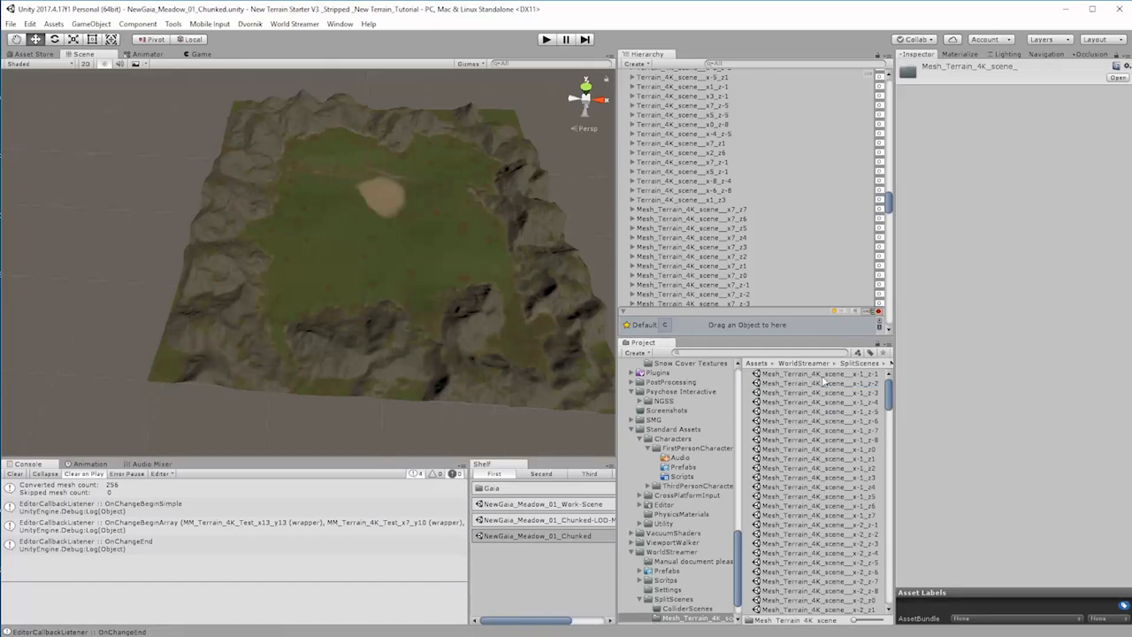
pyautogui.scroll(-2, 686, 609)
pyautogui.click(691, 600)
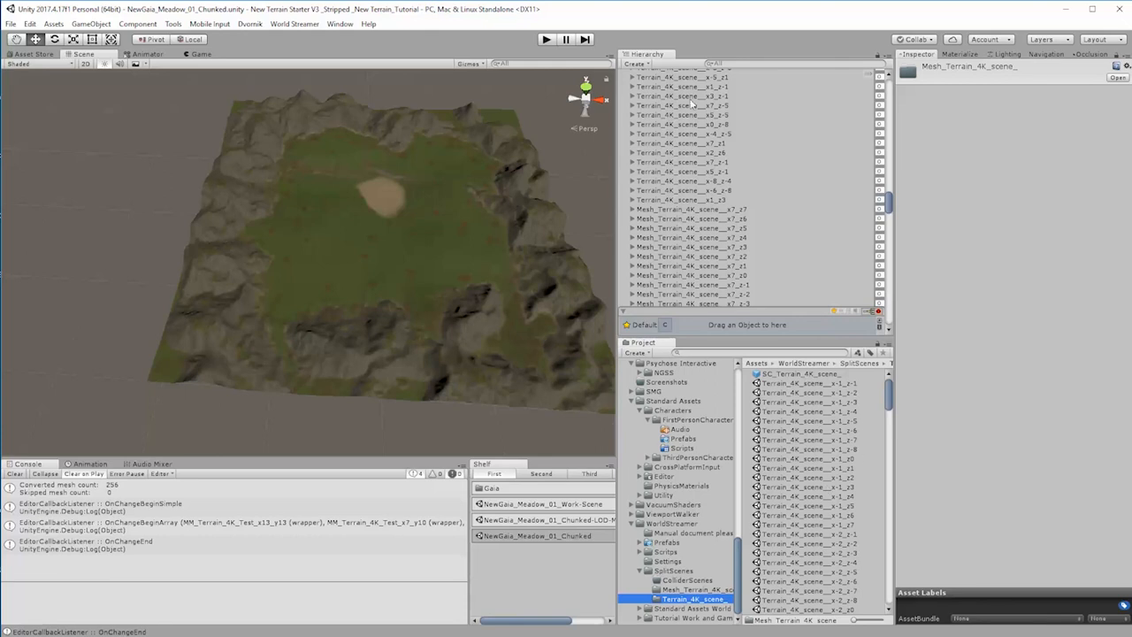
pyautogui.scroll(5, 805, 216)
pyautogui.click(888, 198)
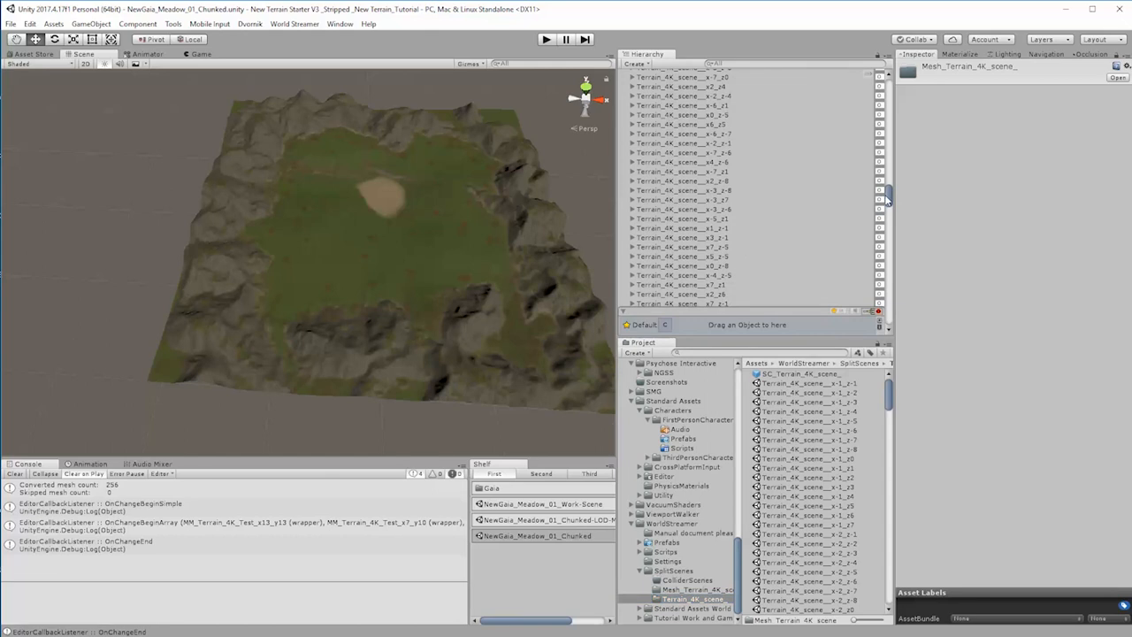
pyautogui.moveTo(888, 198); pyautogui.dragTo(889, 88)
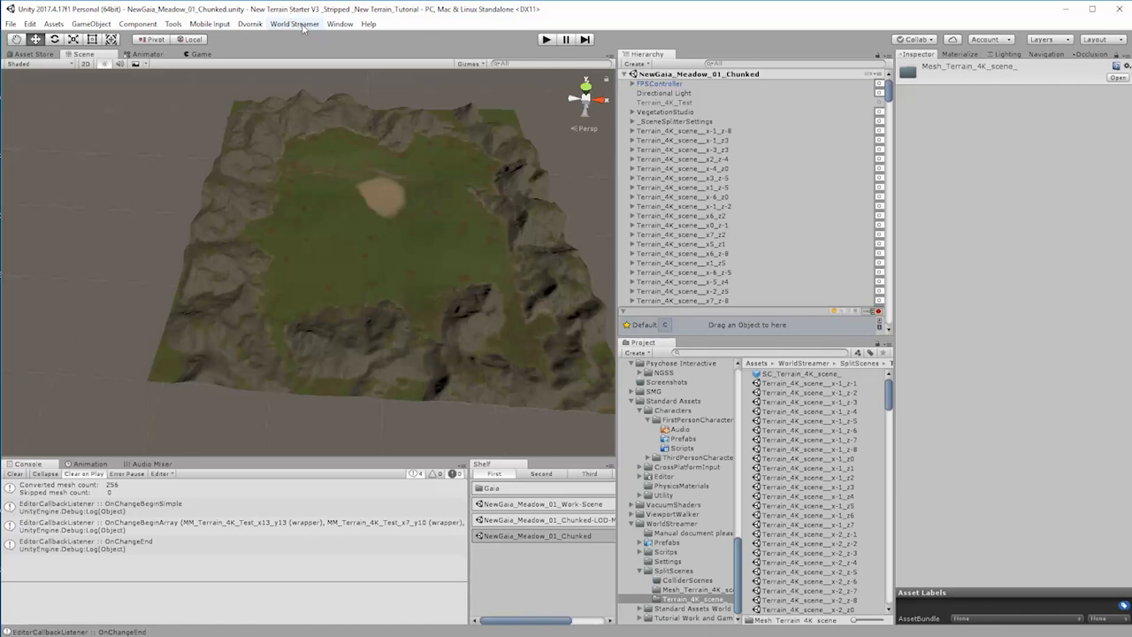
# Step: Open the NewGaia_Meadow_01_Work-Scene and save it in the _SCENES folder as a new scene named NewGaia_Meadow_01_PLAY-Scene
pyautogui.click(574, 505)
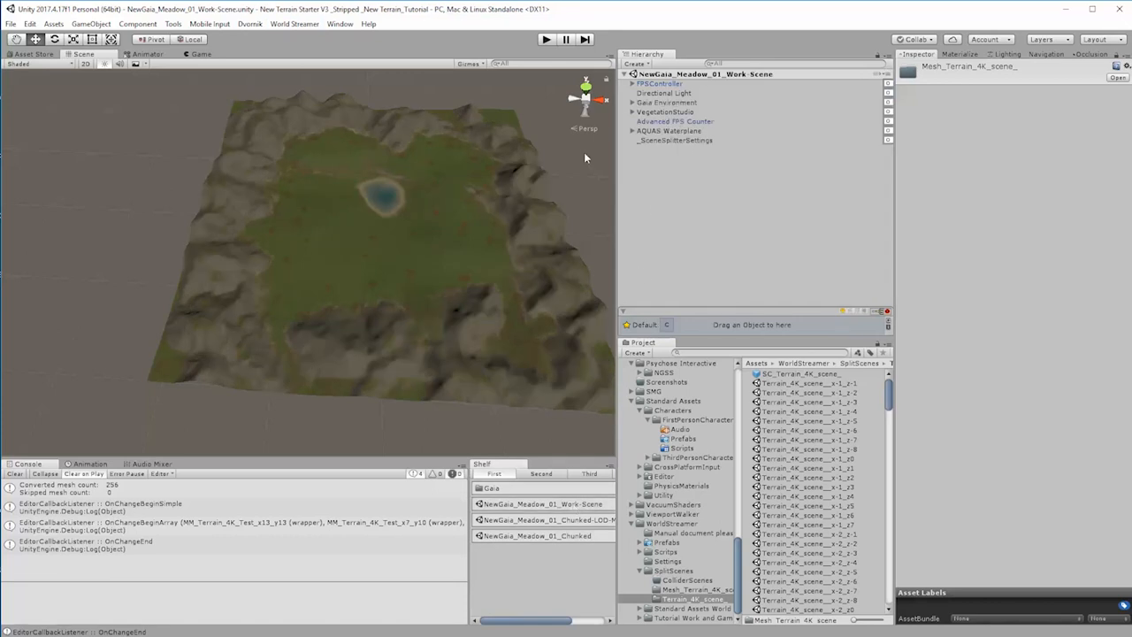
pyautogui.click(10, 24)
pyautogui.click(32, 85)
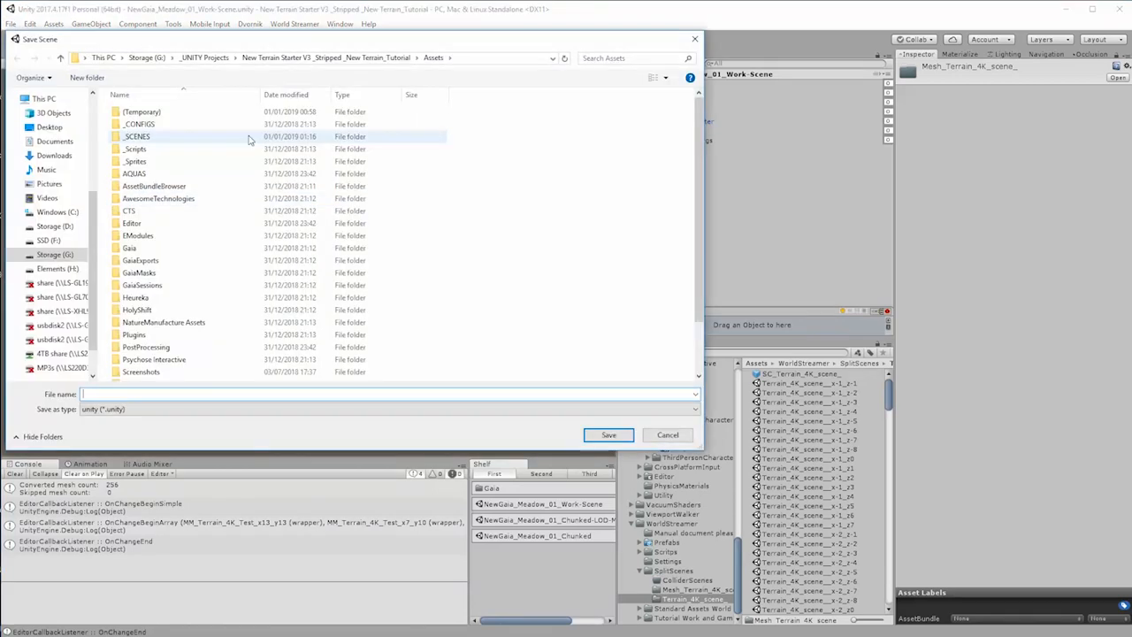
pyautogui.doubleClick(249, 138)
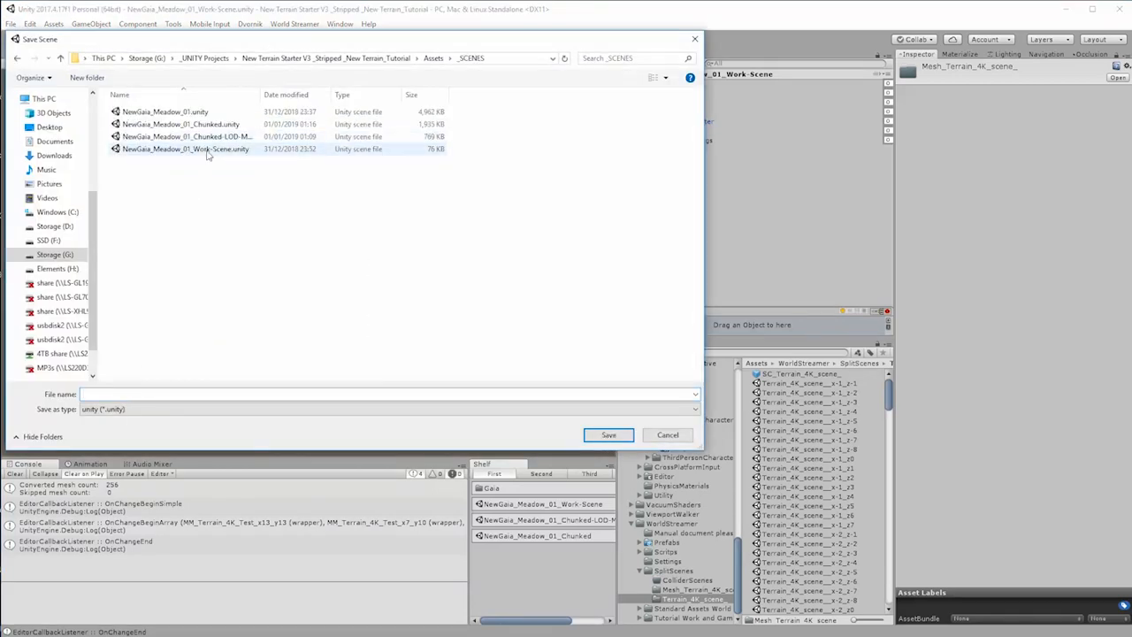
pyautogui.click(189, 126)
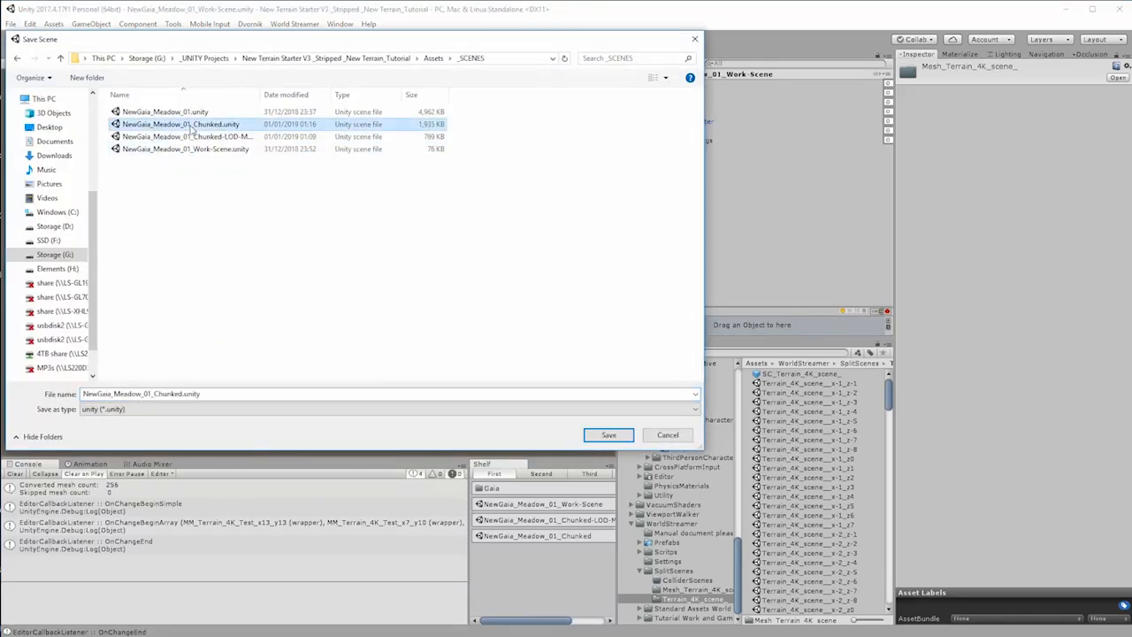
pyautogui.click(221, 150)
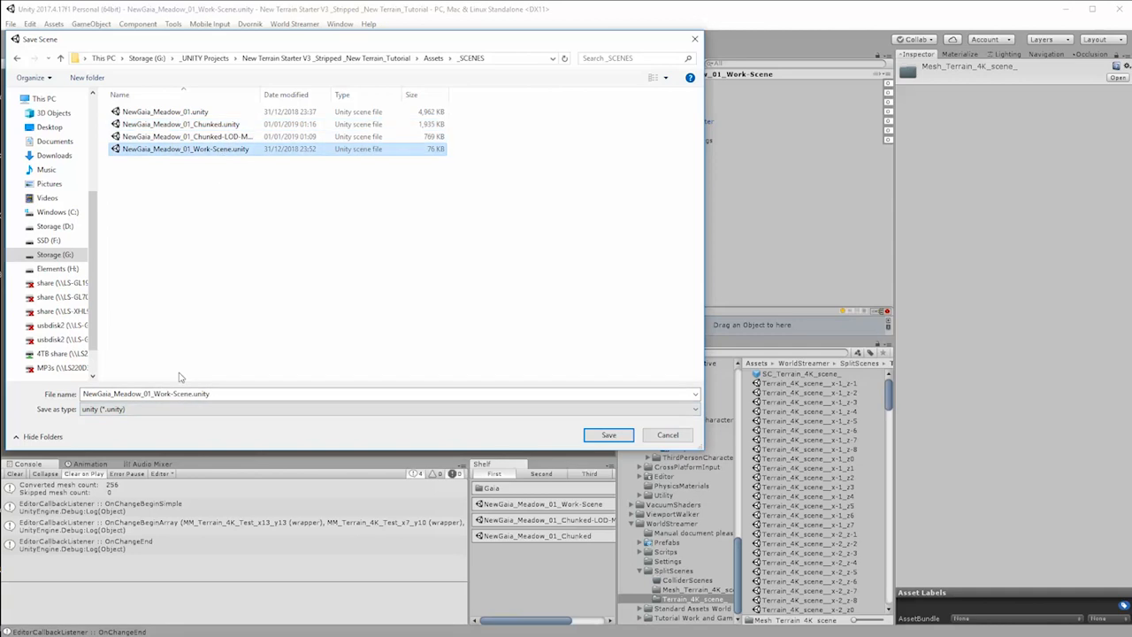
pyautogui.click(140, 396)
pyautogui.moveTo(154, 395); pyautogui.dragTo(172, 398)
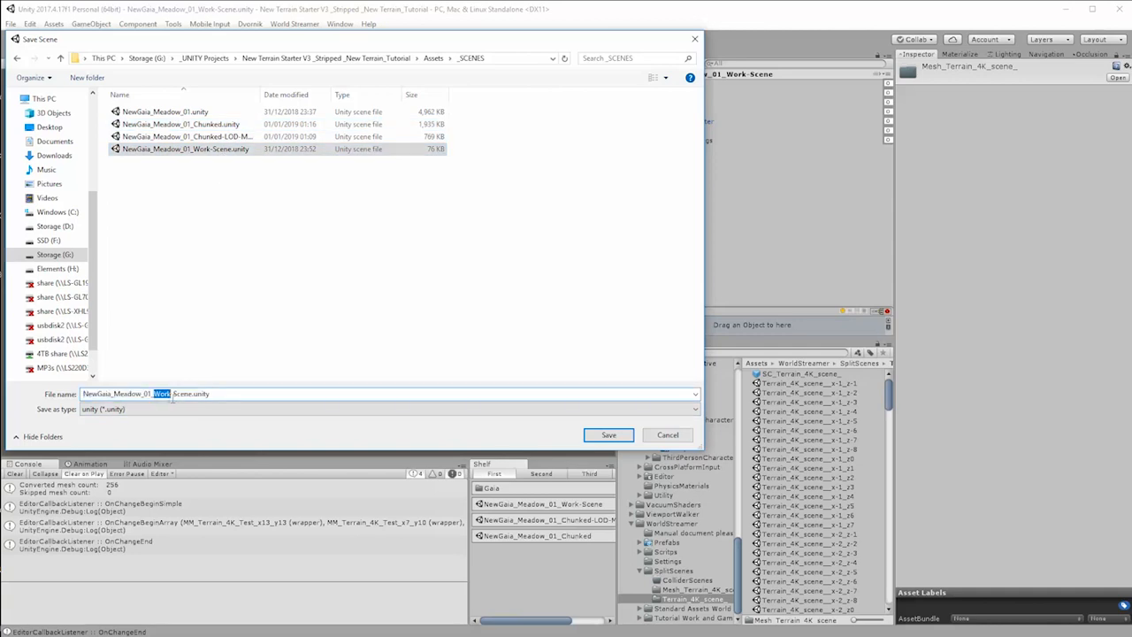
pyautogui.write('PLAY')
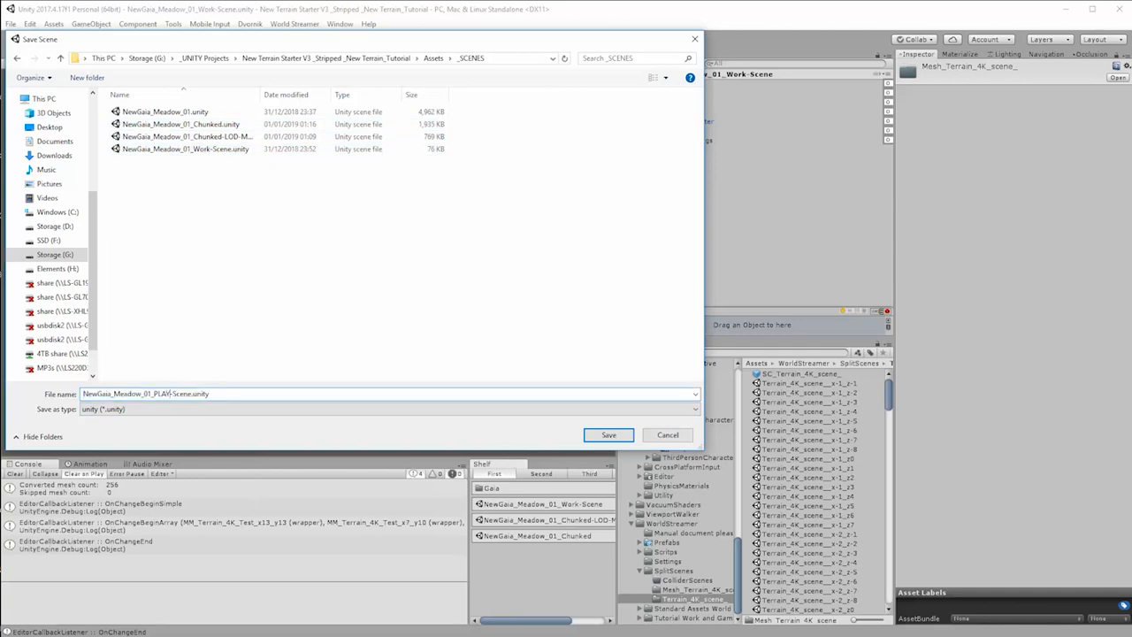
pyautogui.click(609, 434)
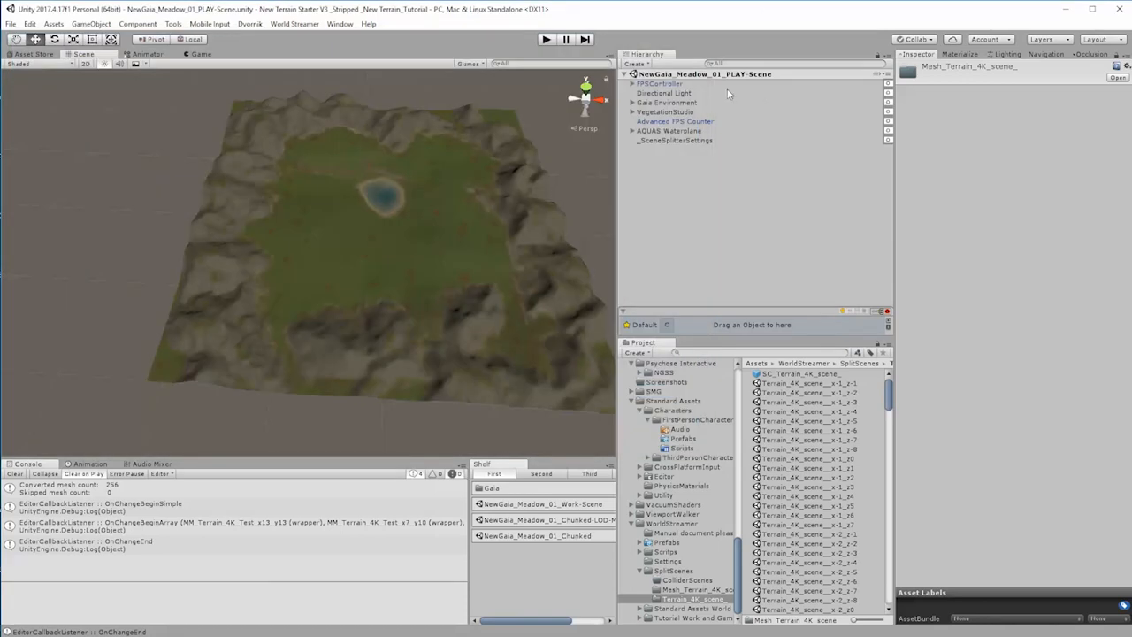
# Step: Delete the VegetationSystem under VegetationStudio and deactivate the VegetationStudio object
pyautogui.click(659, 131)
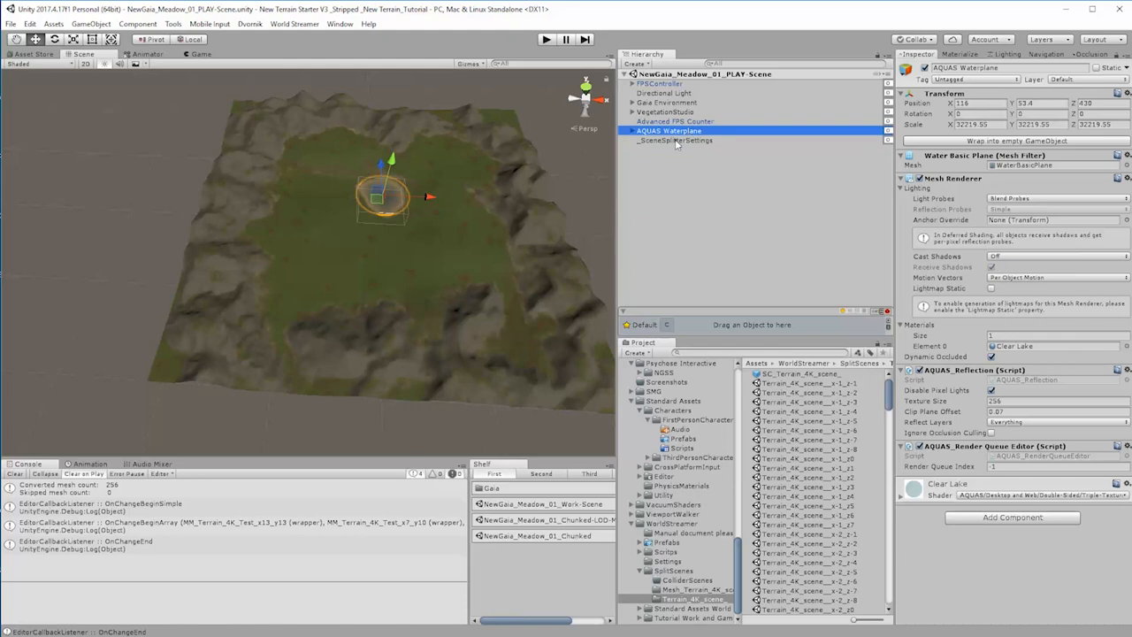
pyautogui.click(654, 113)
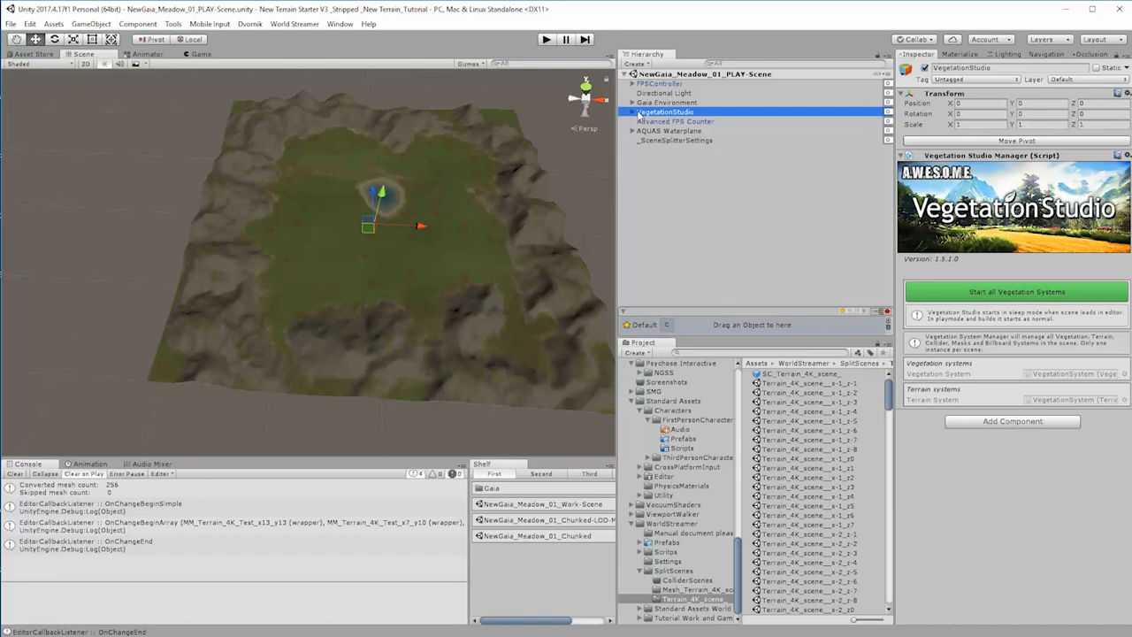
pyautogui.click(639, 116)
pyautogui.click(633, 112)
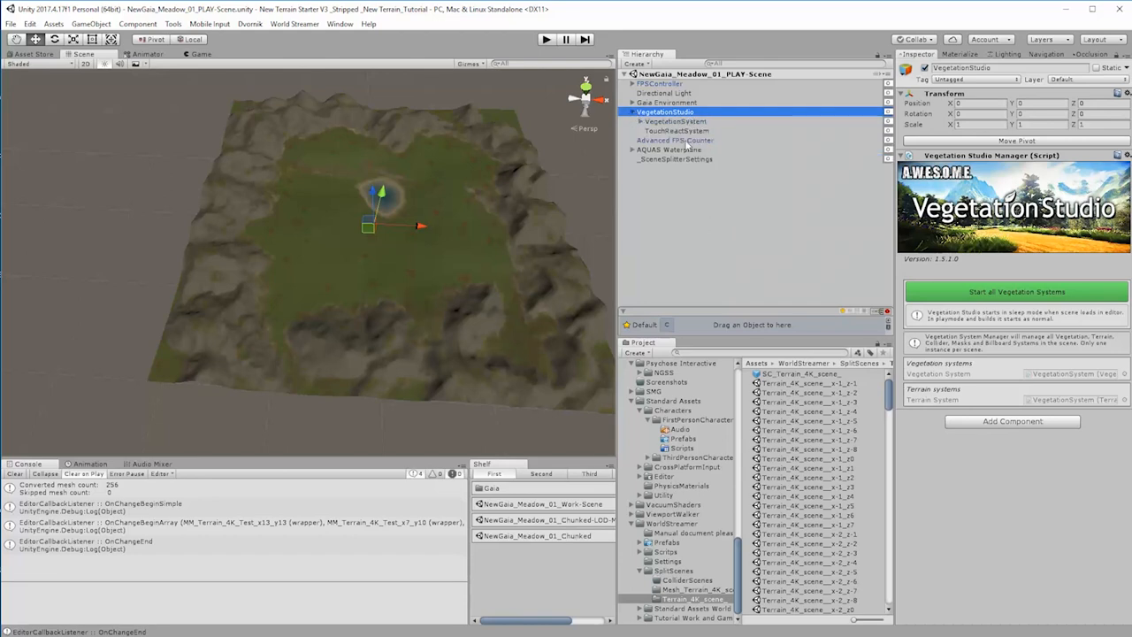
pyautogui.click(672, 121)
pyautogui.press('Delete')
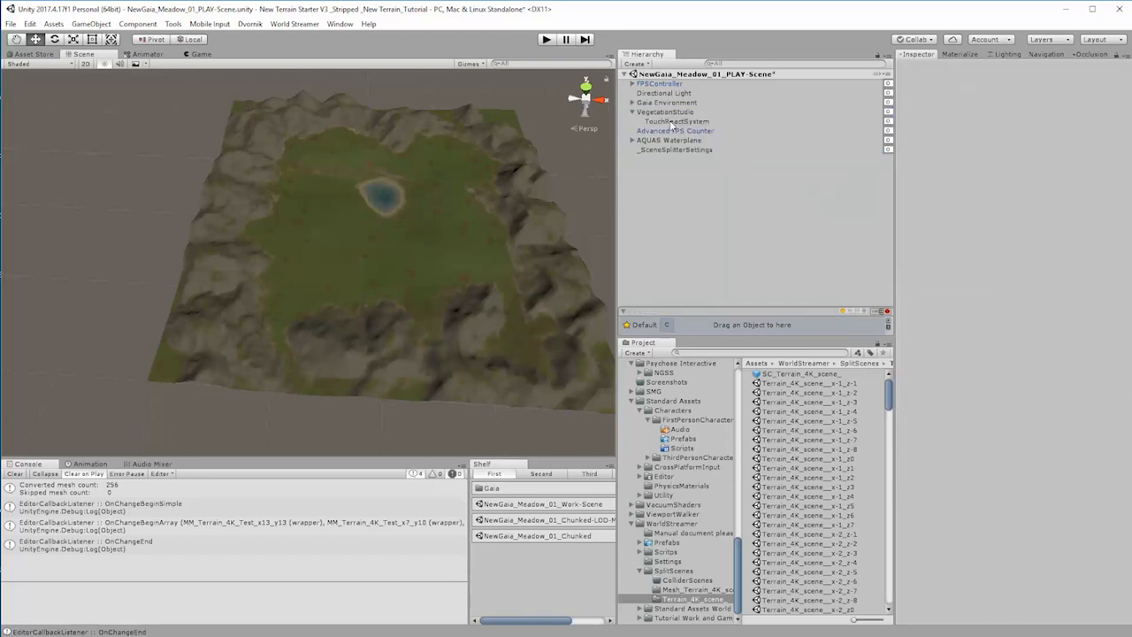
pyautogui.click(669, 115)
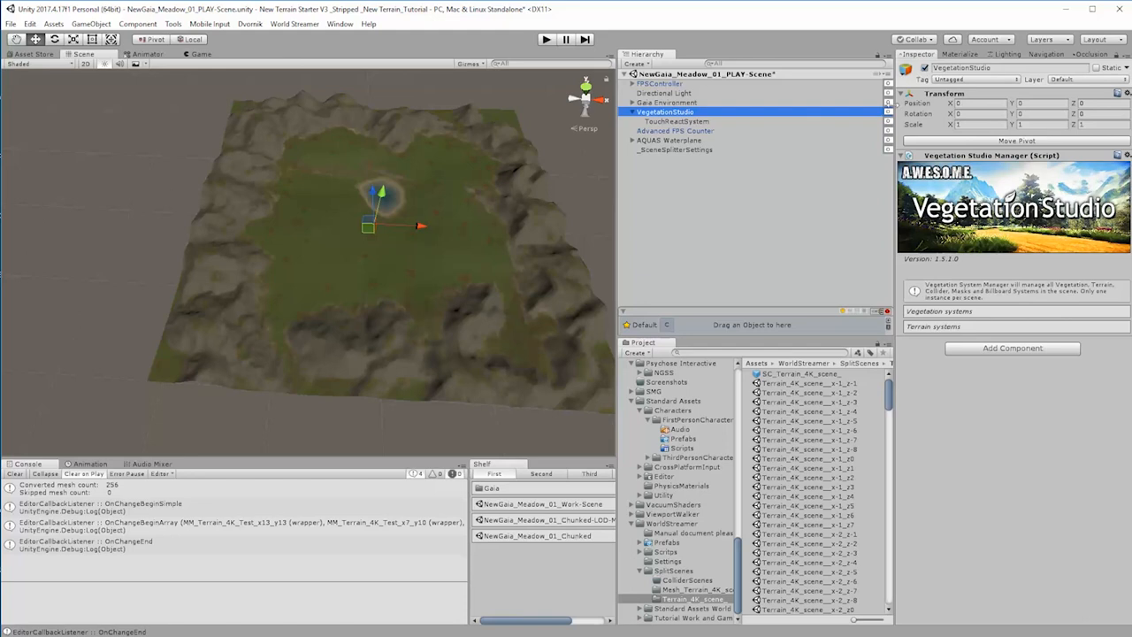
pyautogui.click(889, 114)
pyautogui.click(734, 243)
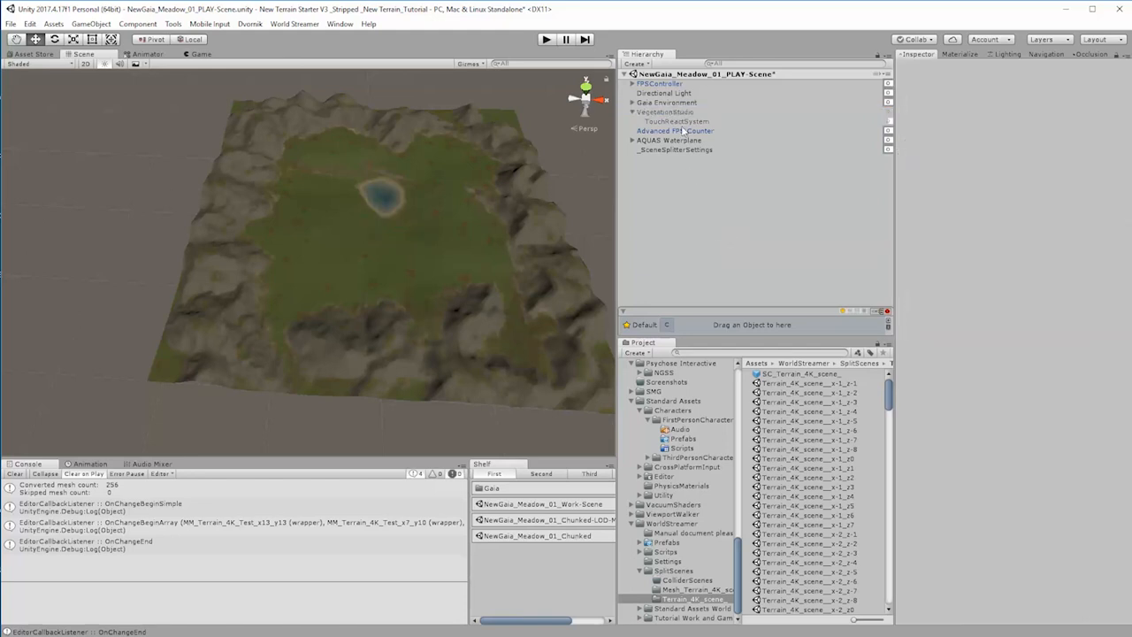
# Step: Delete the Gaia Environment object together with its Terrain_4K_Test terrain from the play scene
pyautogui.click(661, 104)
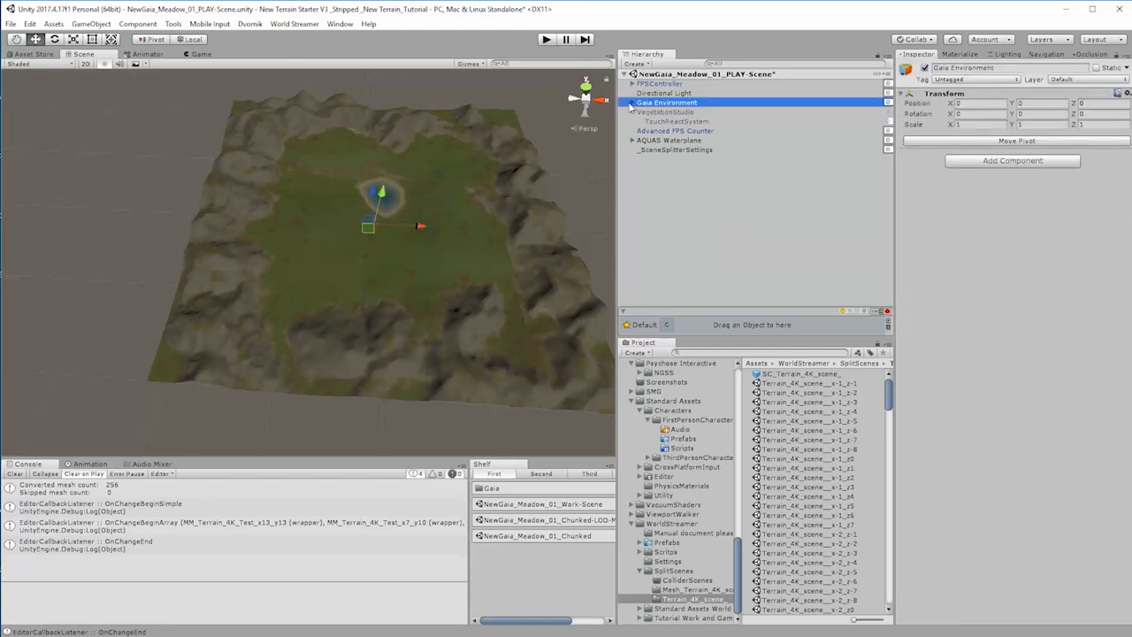
pyautogui.click(632, 103)
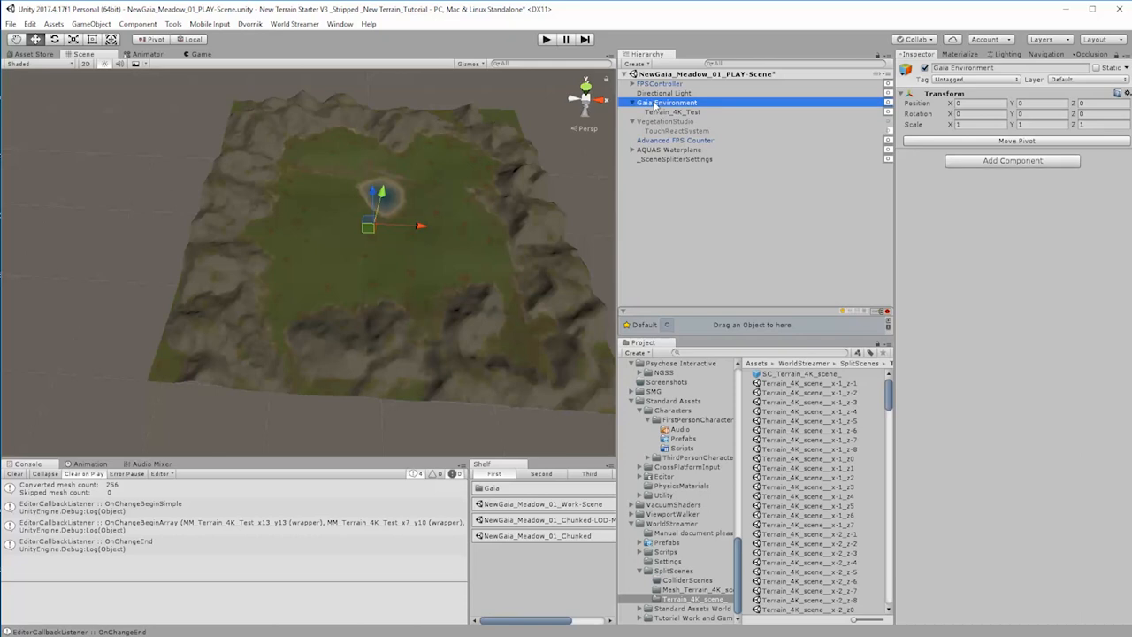
pyautogui.press('Delete')
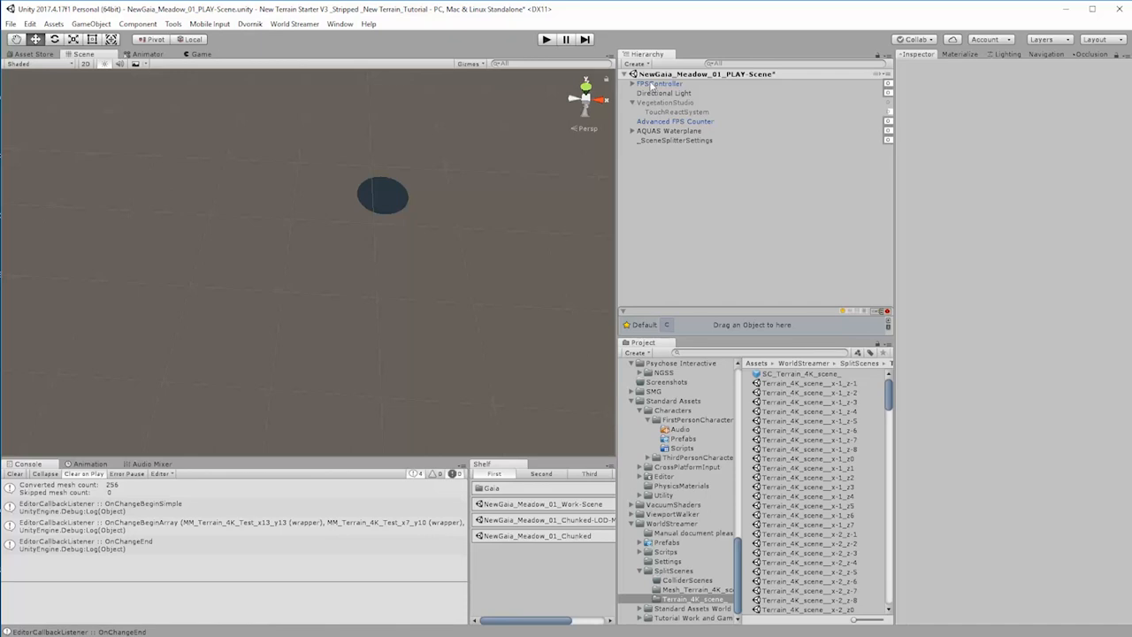
pyautogui.click(652, 84)
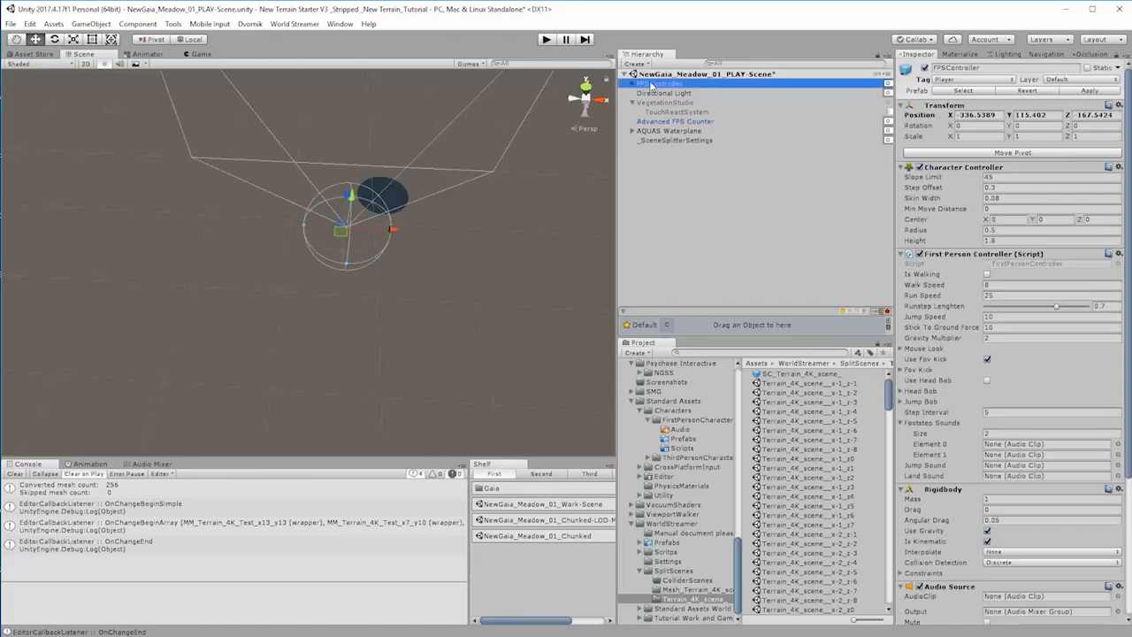
pyautogui.click(672, 211)
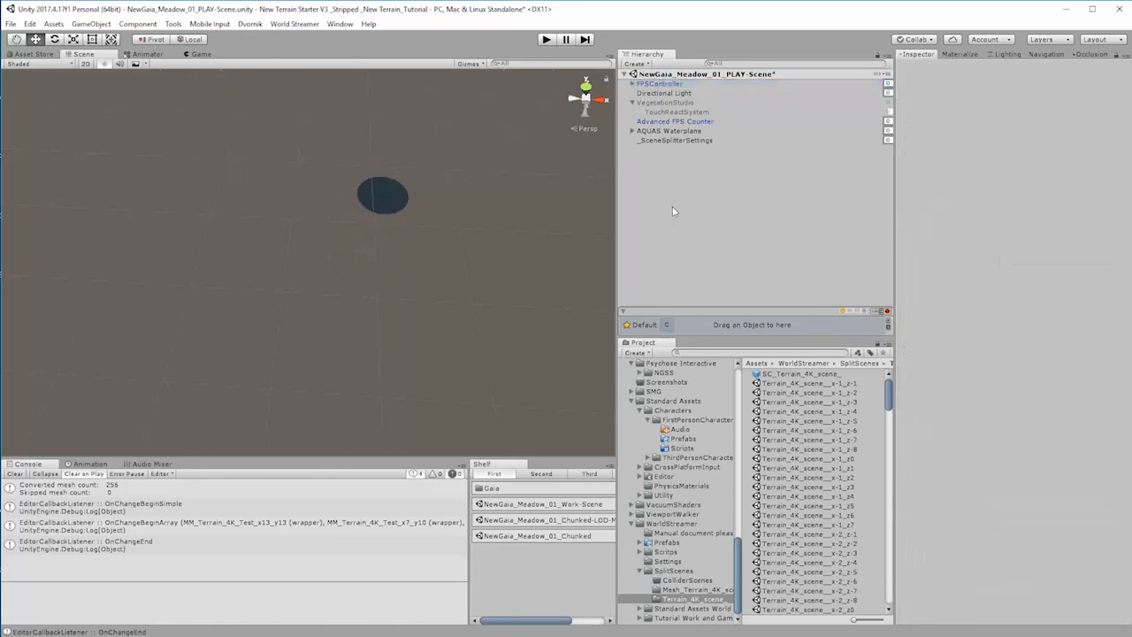
# Step: Delete the VegetationStudio object from the play scene and save the scene
pyautogui.click(657, 102)
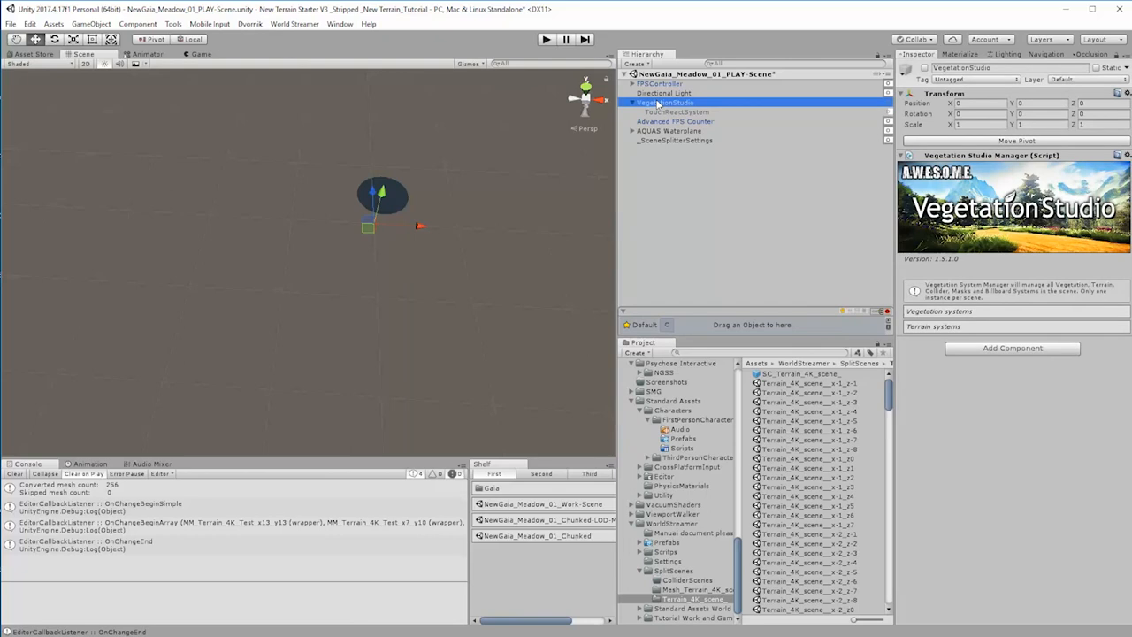
pyautogui.keyDown('ctrl'); pyautogui.click(657, 102); pyautogui.keyUp('ctrl')
pyautogui.press('Delete')
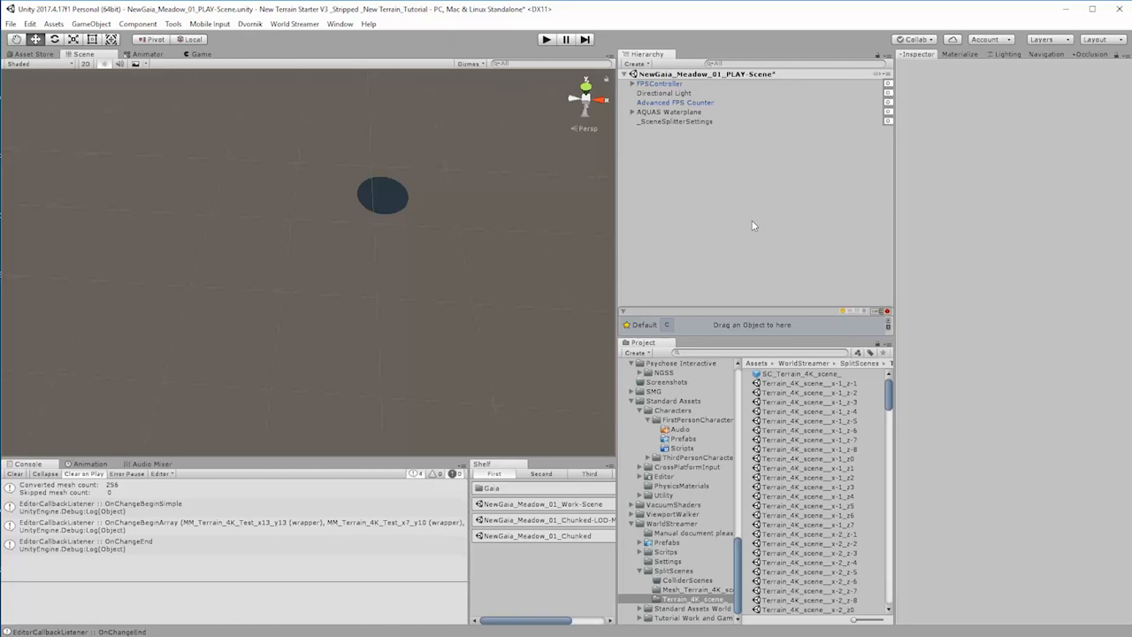
pyautogui.hotkey('ctrl', 's')
# Step: Add the _Streamer_Major_Unity_Terrains prefab from WorldStreamer's Prefabs folder to the play scene
pyautogui.click(740, 571)
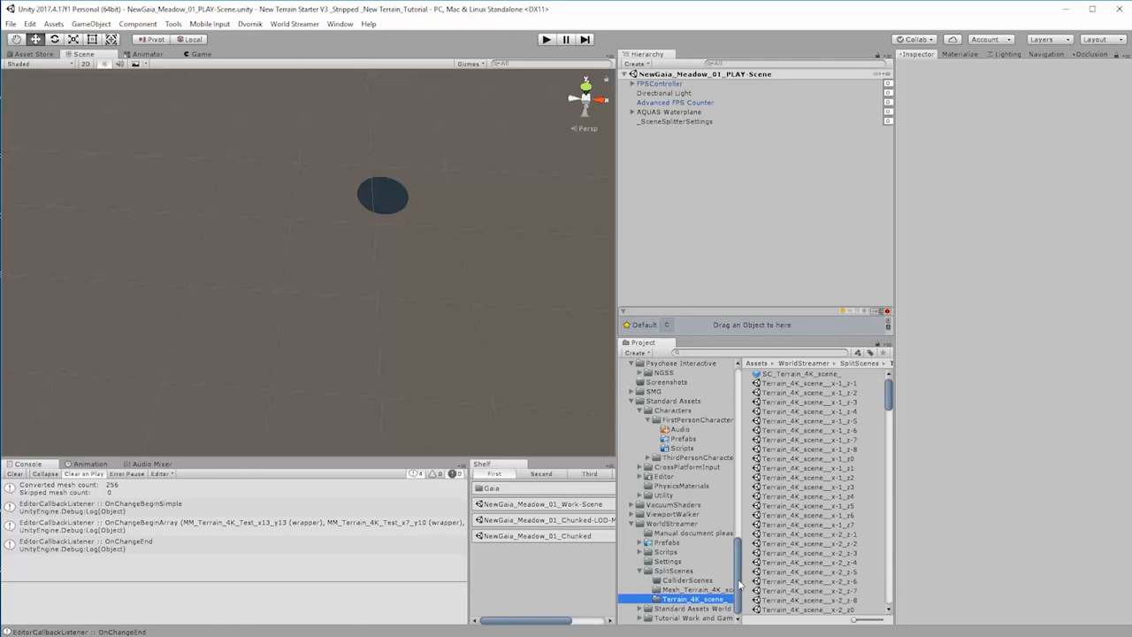
pyautogui.click(669, 544)
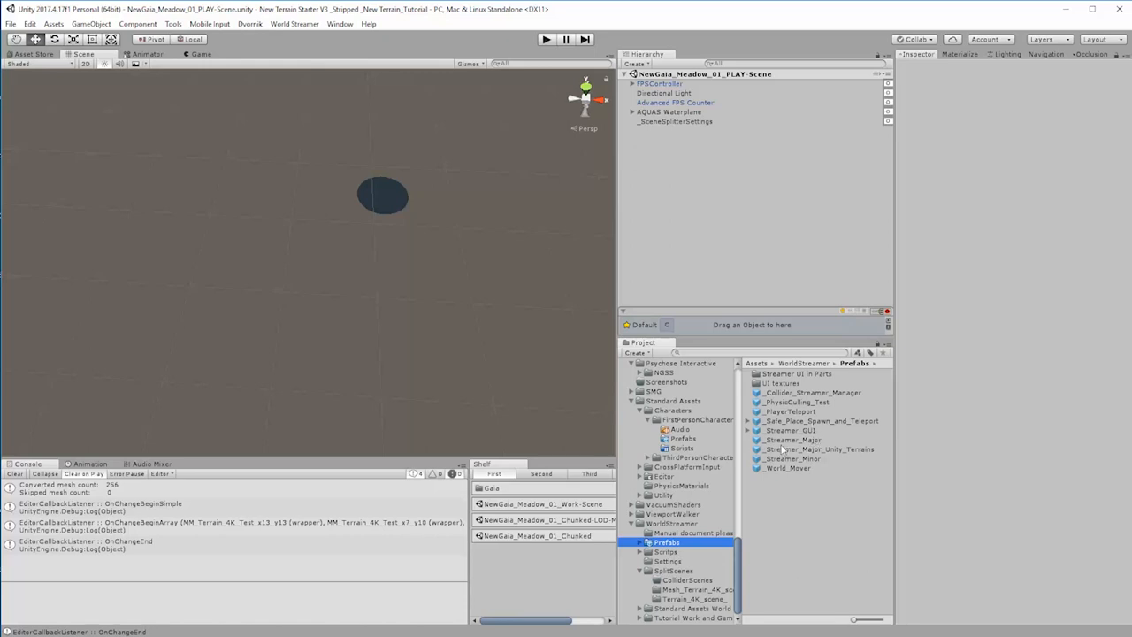
pyautogui.click(666, 524)
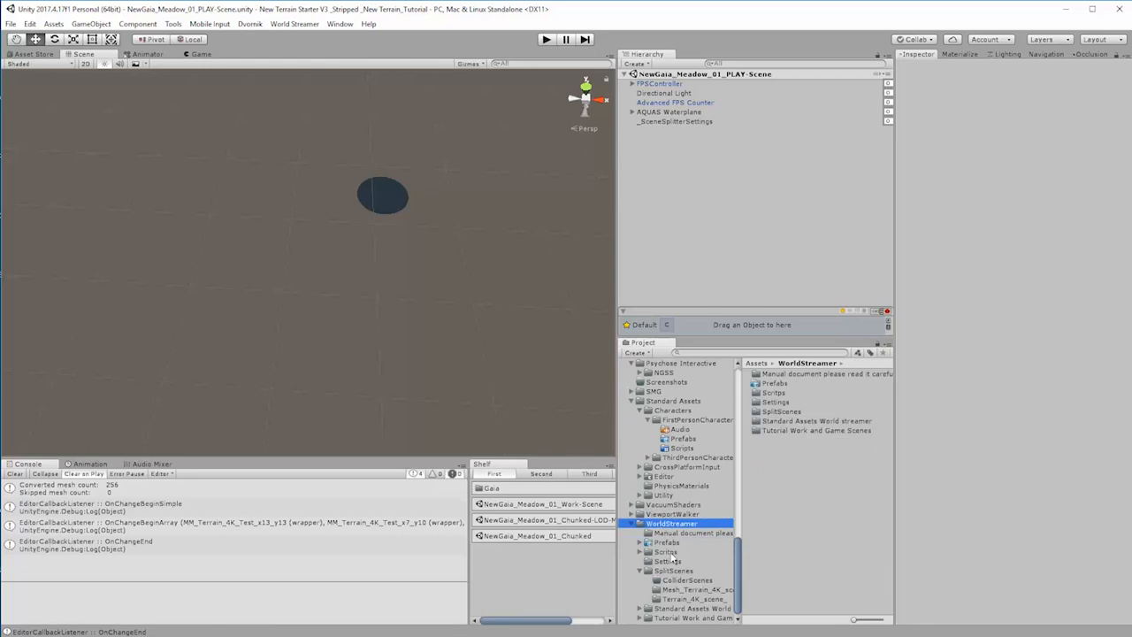
pyautogui.click(667, 542)
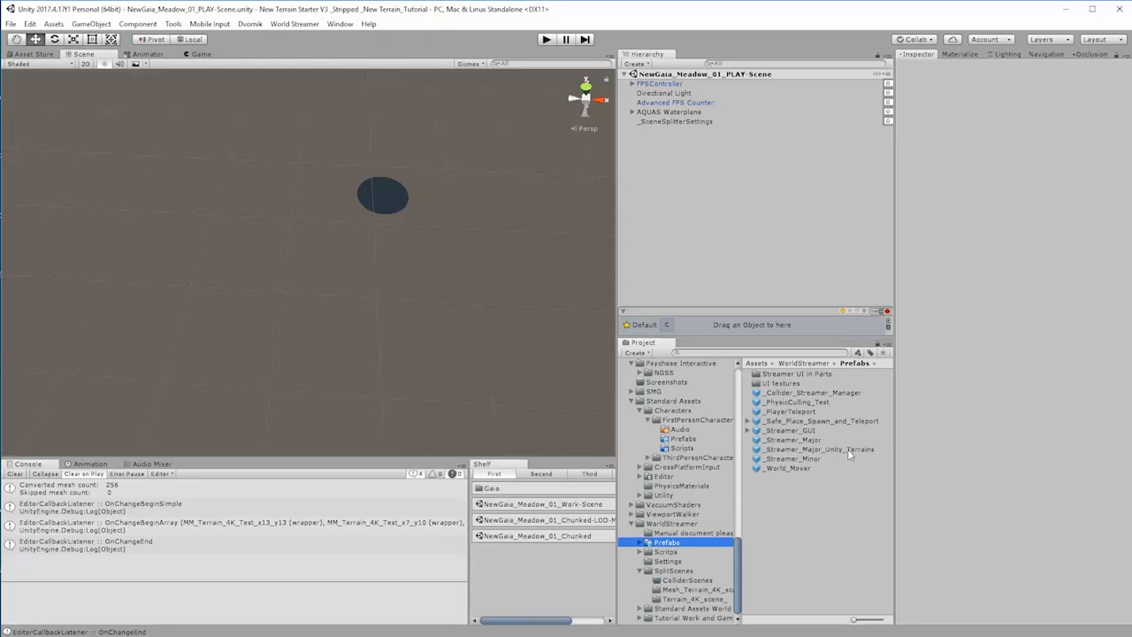
pyautogui.moveTo(848, 450); pyautogui.dragTo(671, 189)
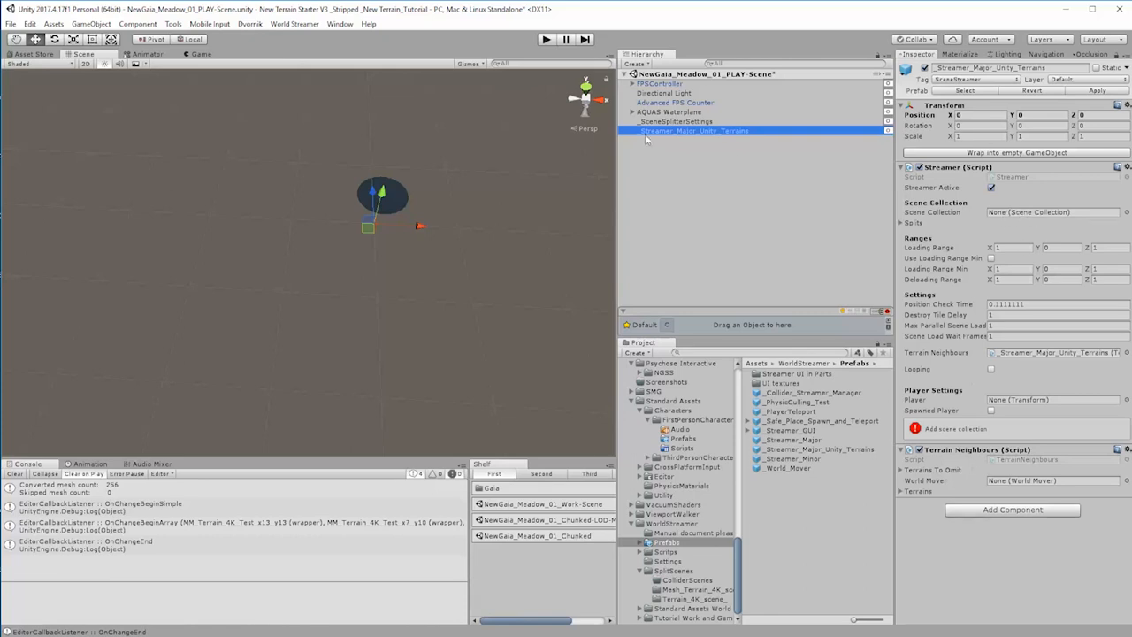
# Step: Assign SC_Terrain_4K_scene_ as the terrain streamer's scene collection and FPSController as its player
pyautogui.click(679, 599)
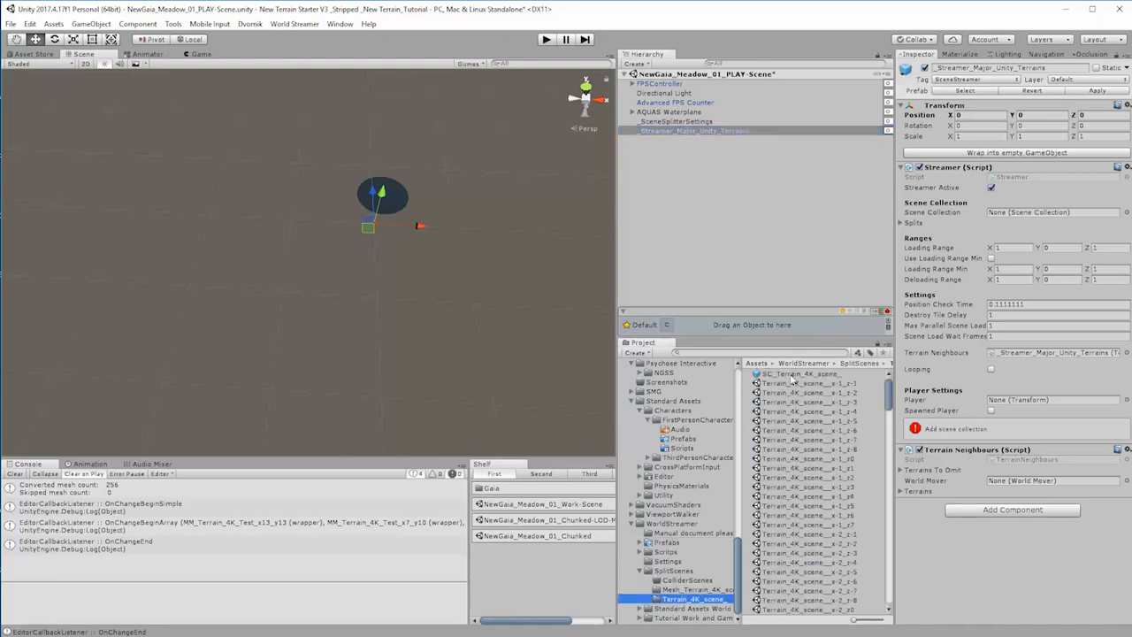
pyautogui.moveTo(792, 379); pyautogui.dragTo(1016, 213)
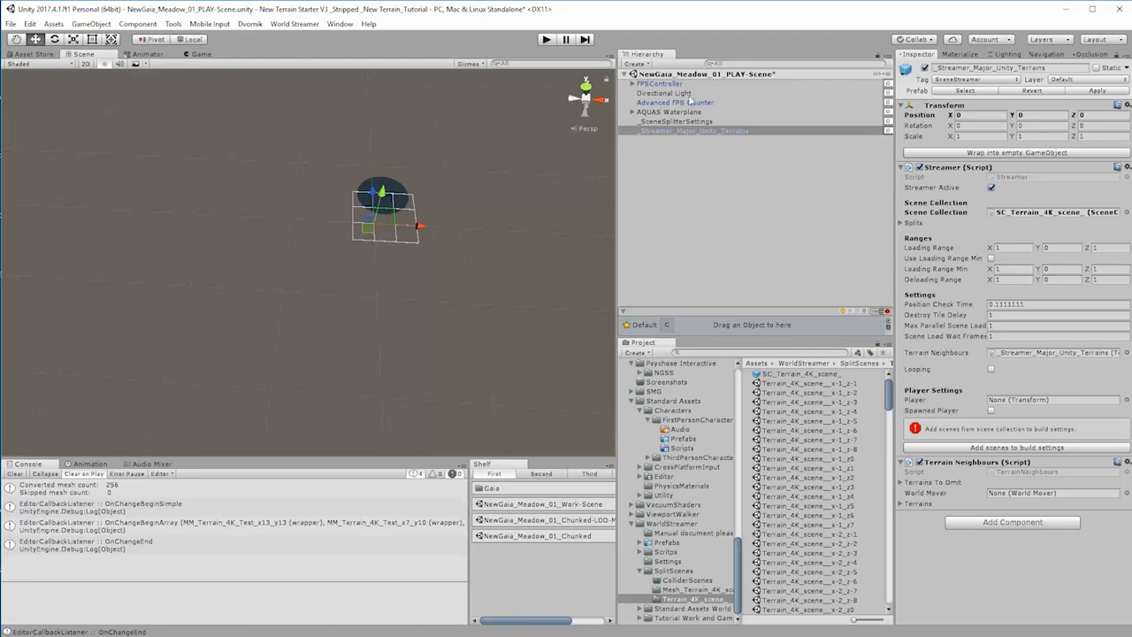
pyautogui.moveTo(652, 84); pyautogui.dragTo(1026, 402)
# Step: Add the _Streamer_Major prefab to the play scene and open the SplitScenes folder
pyautogui.click(666, 543)
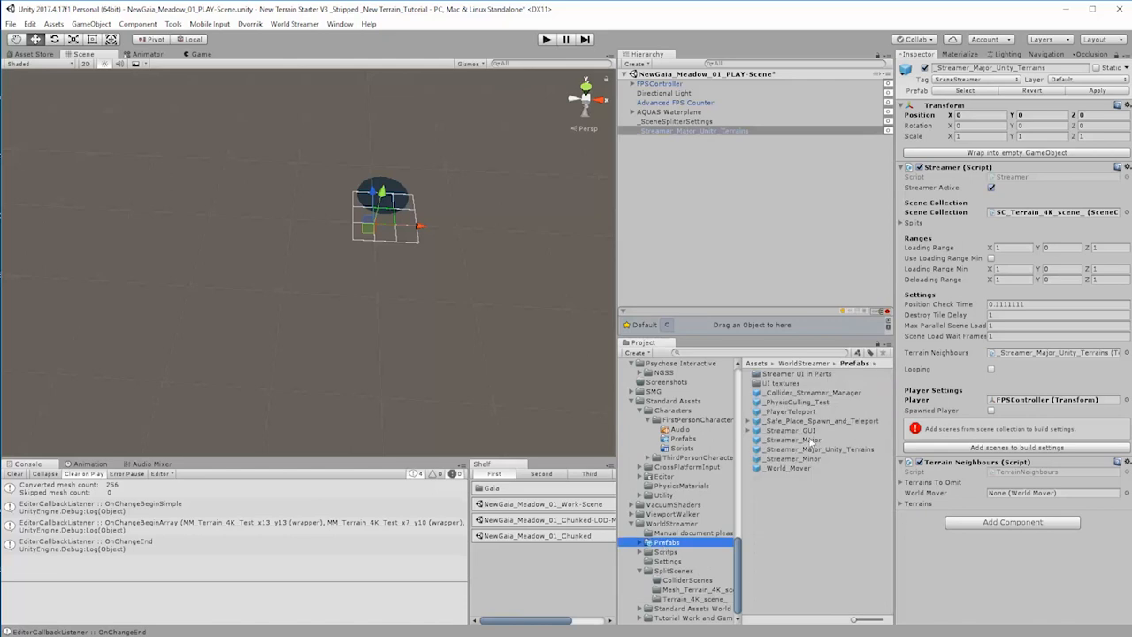
pyautogui.moveTo(797, 440); pyautogui.dragTo(695, 245)
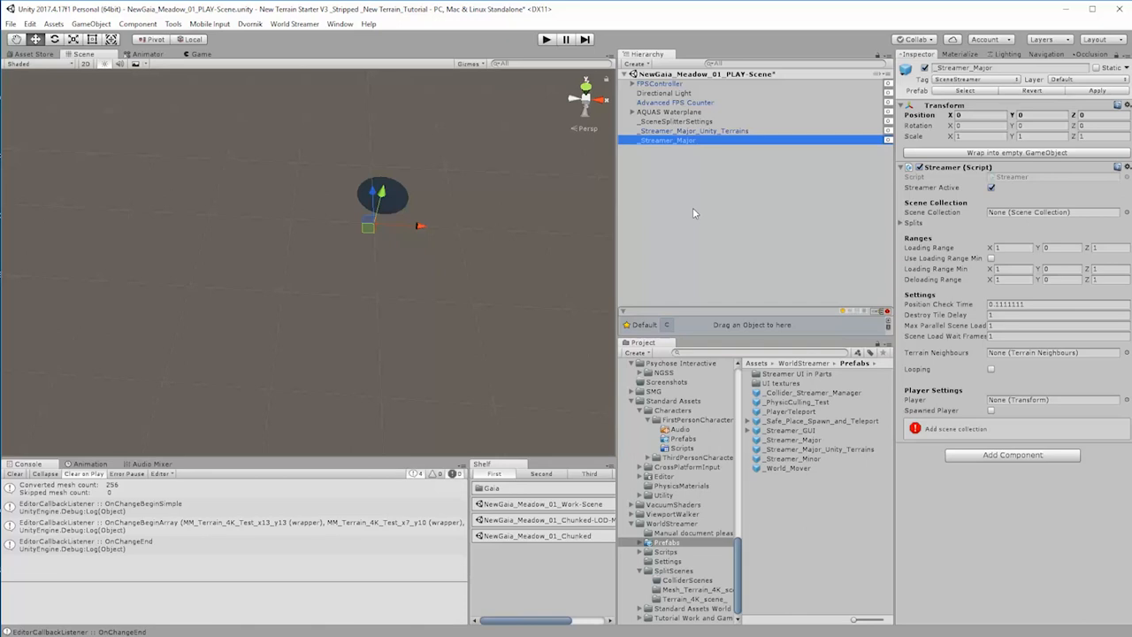
pyautogui.click(673, 570)
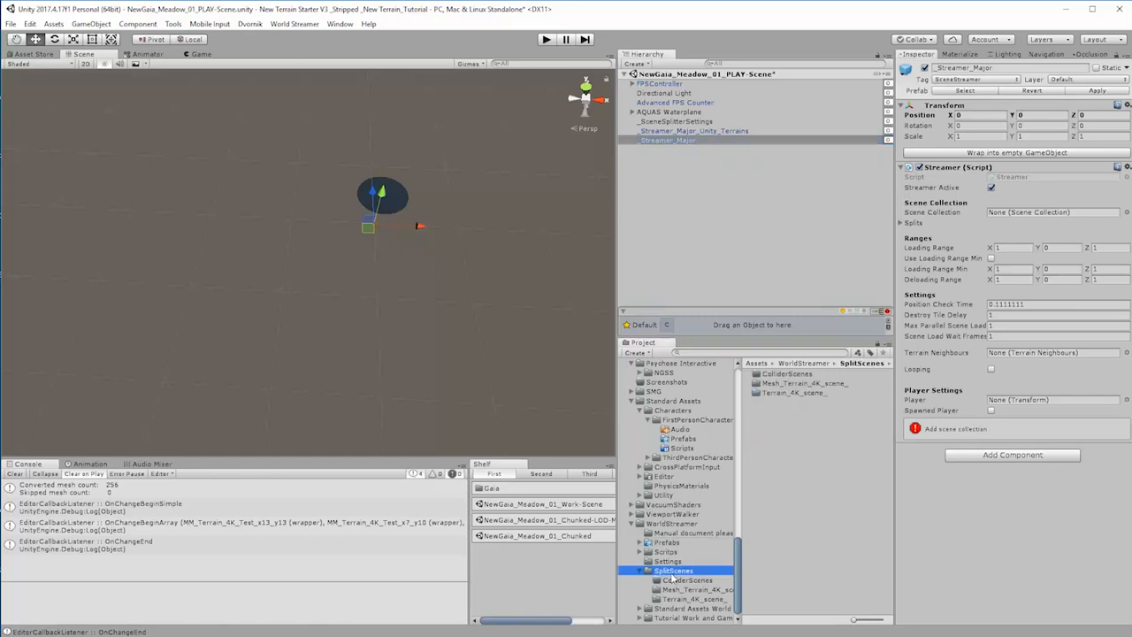
# Step: Assign SC_Mesh_Terrain_4K_scene_ as the scene collection and FPSController as the player of _Streamer_Major
pyautogui.click(792, 386)
pyautogui.doubleClick(793, 385)
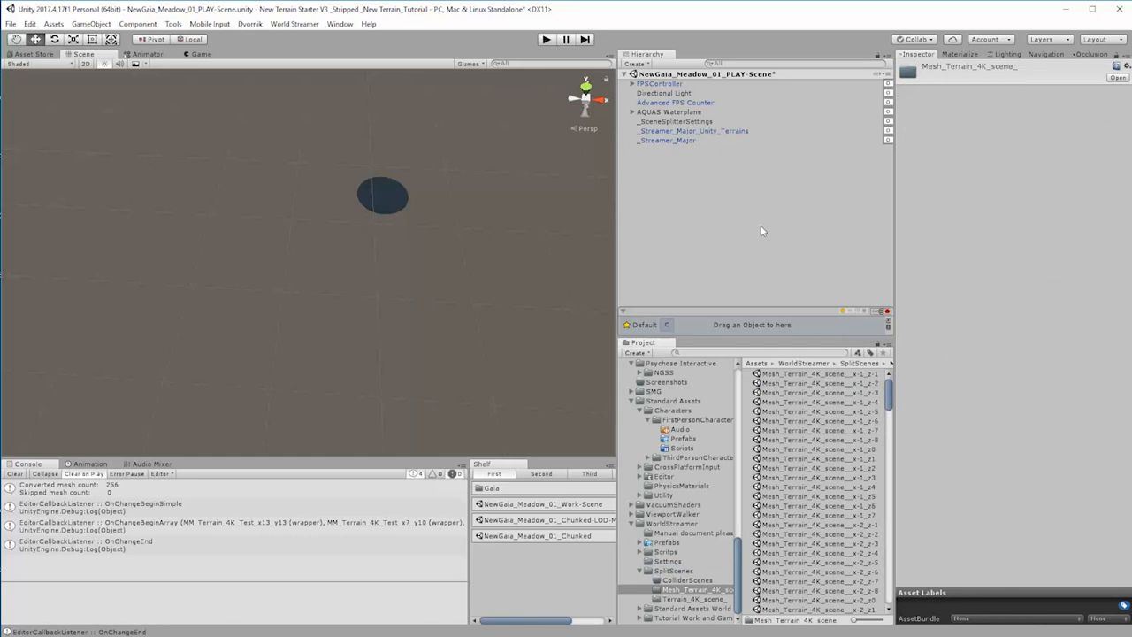
pyautogui.click(673, 140)
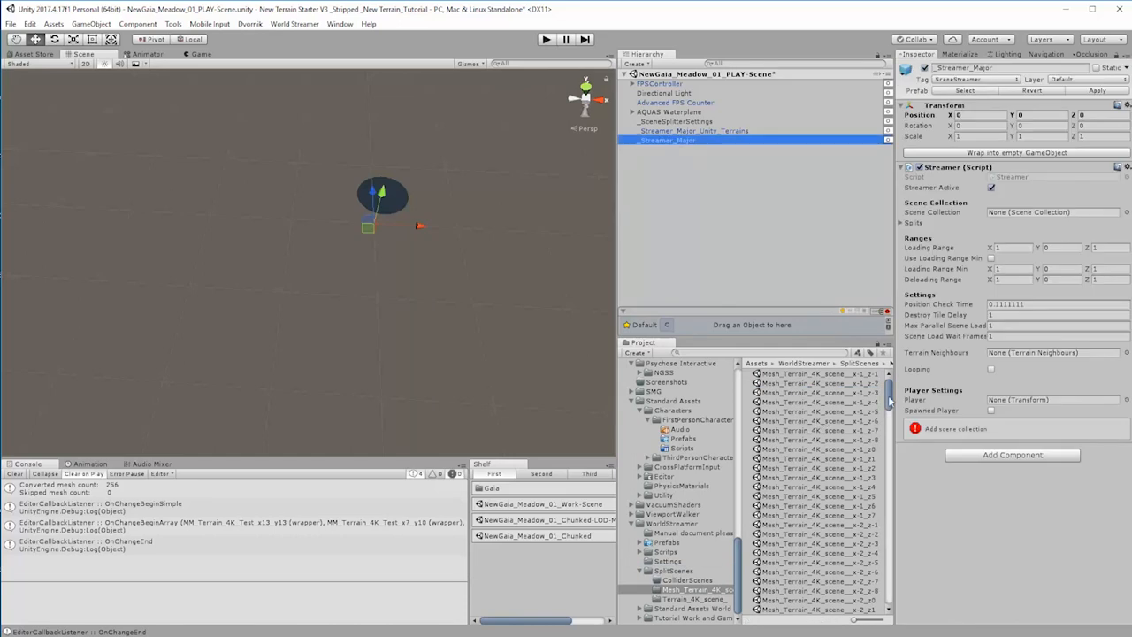
pyautogui.scroll(-15, 837, 422)
pyautogui.moveTo(817, 617); pyautogui.dragTo(1028, 216)
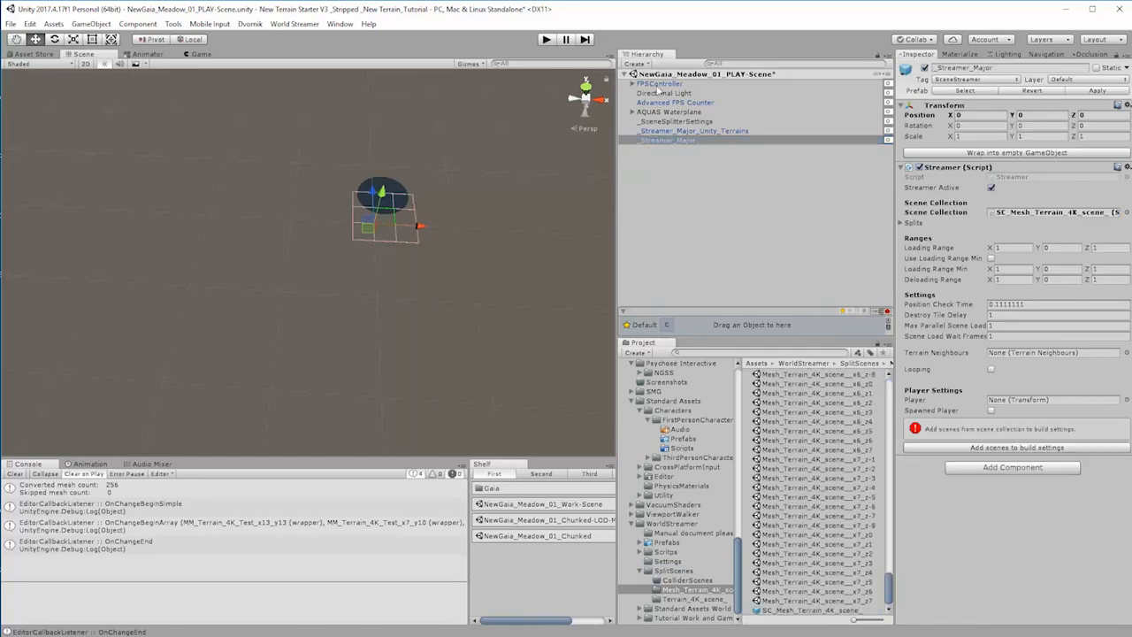
pyautogui.moveTo(1015, 353); pyautogui.dragTo(1007, 403)
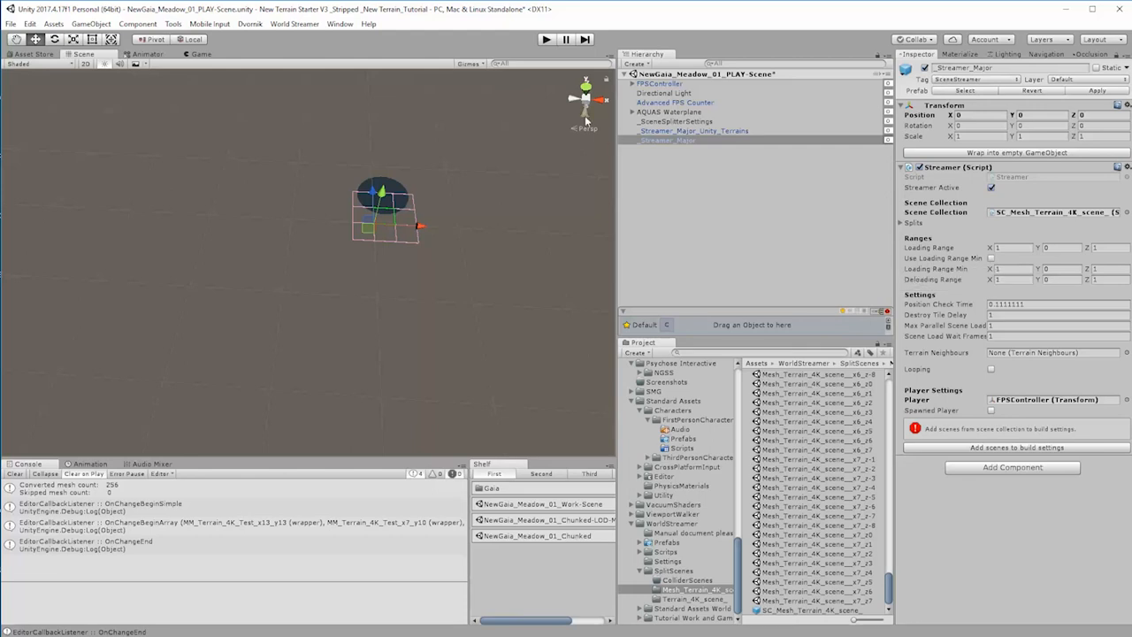
# Step: Set the loading range of _Streamer_Major_Unity_Terrains to 2 in X and Z
pyautogui.click(672, 131)
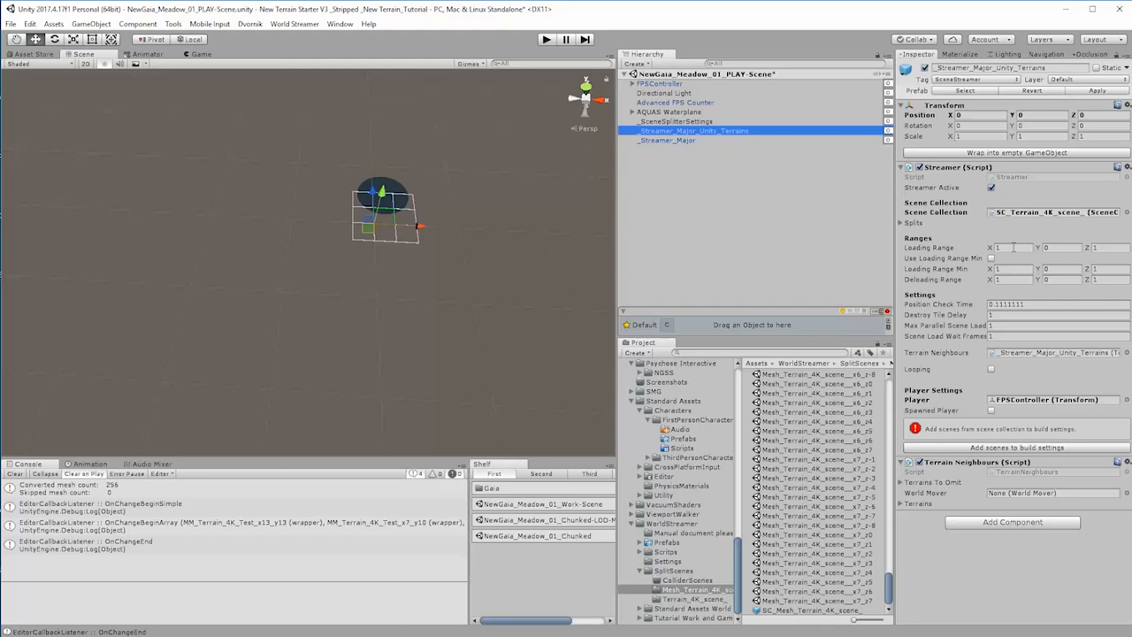
pyautogui.click(1013, 247)
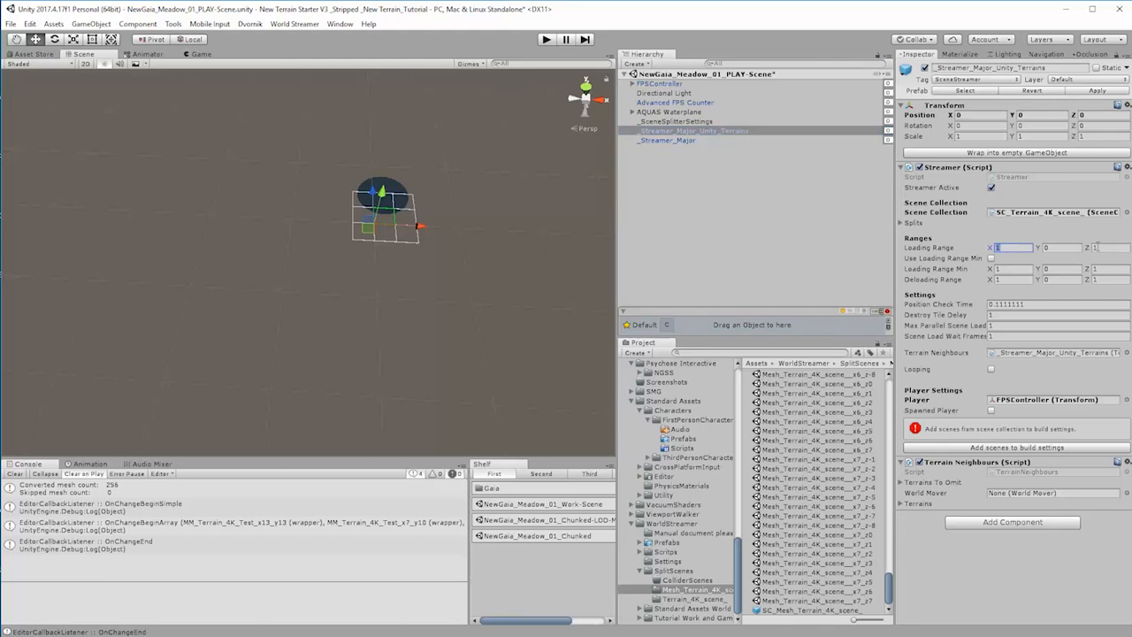
pyautogui.write('2')
pyautogui.click(1103, 247)
pyautogui.write('2')
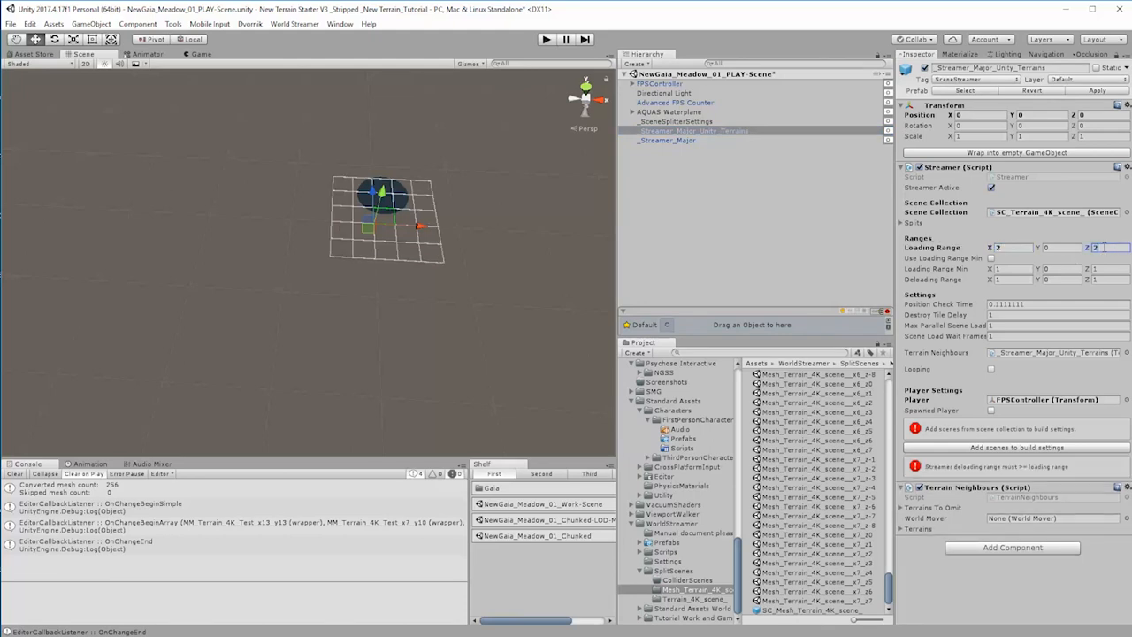
# Step: Return the loading range of _Streamer_Major_Unity_Terrains to 1 in X and Z
pyautogui.click(1009, 248)
pyautogui.write('1')
pyautogui.click(1106, 248)
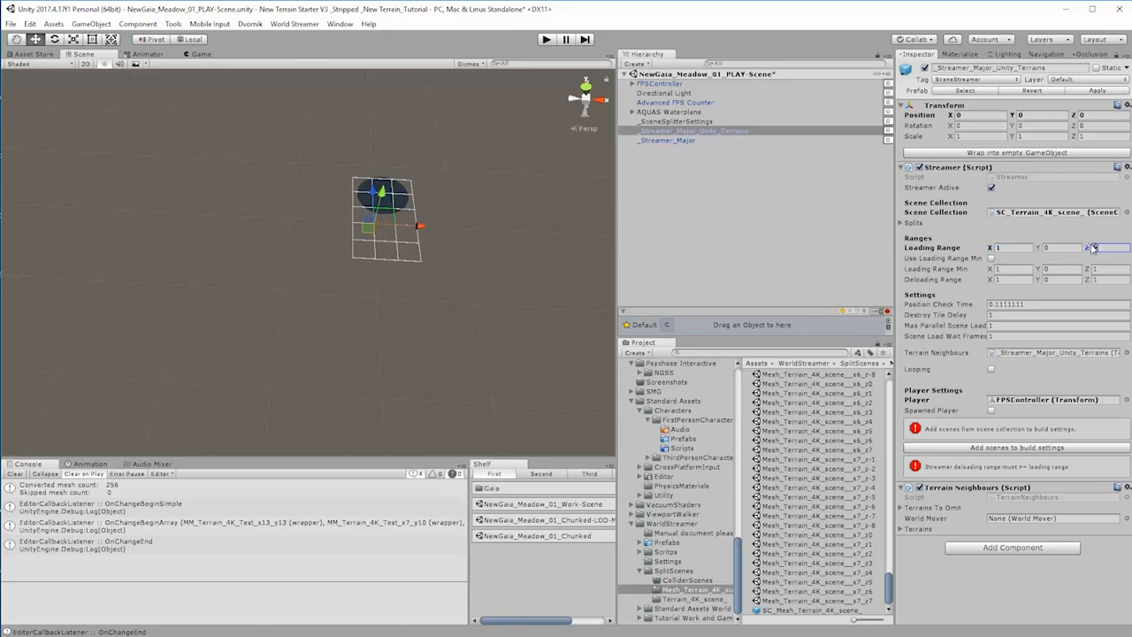
pyautogui.write('1')
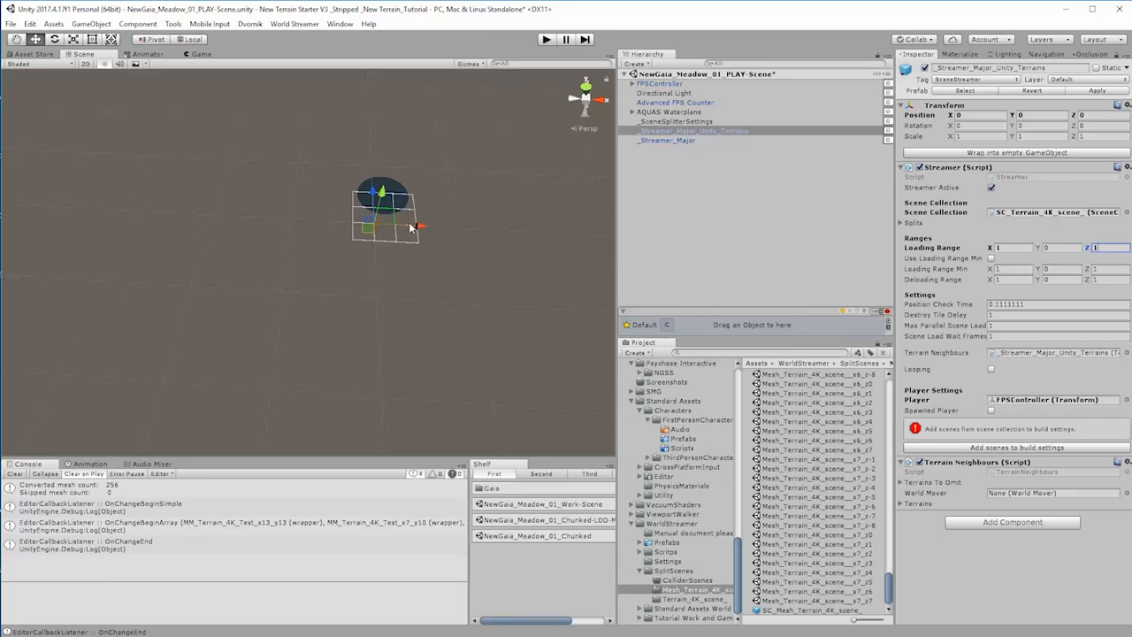
# Step: Set the loading range of _Streamer_Major to 2 in X and Z and enable Use Loading Range Min
pyautogui.click(667, 141)
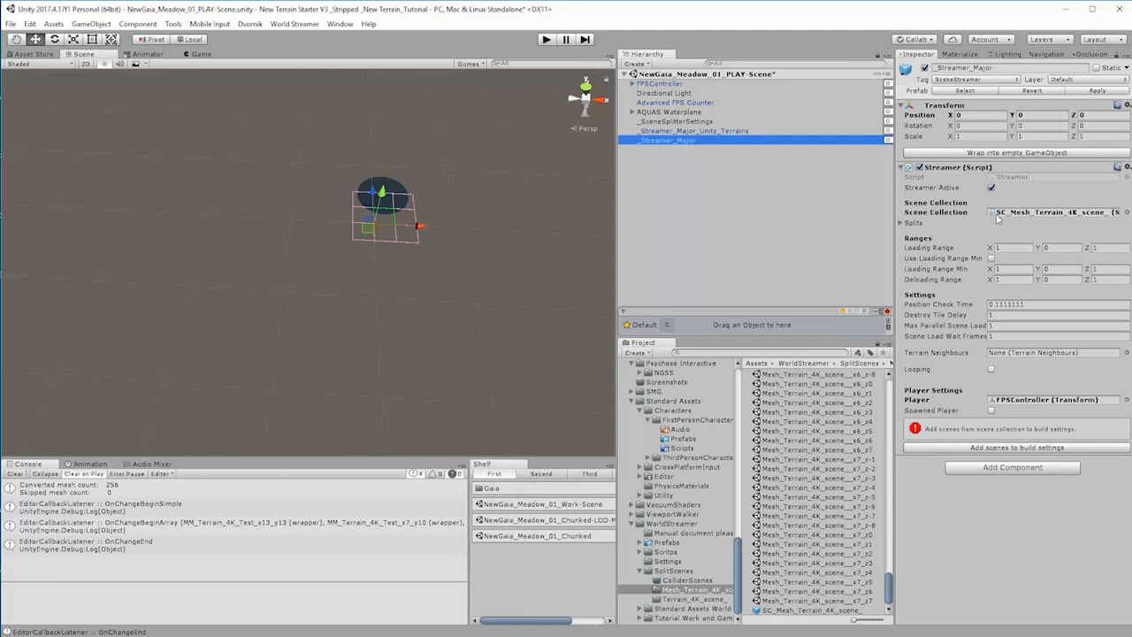
pyautogui.click(1018, 247)
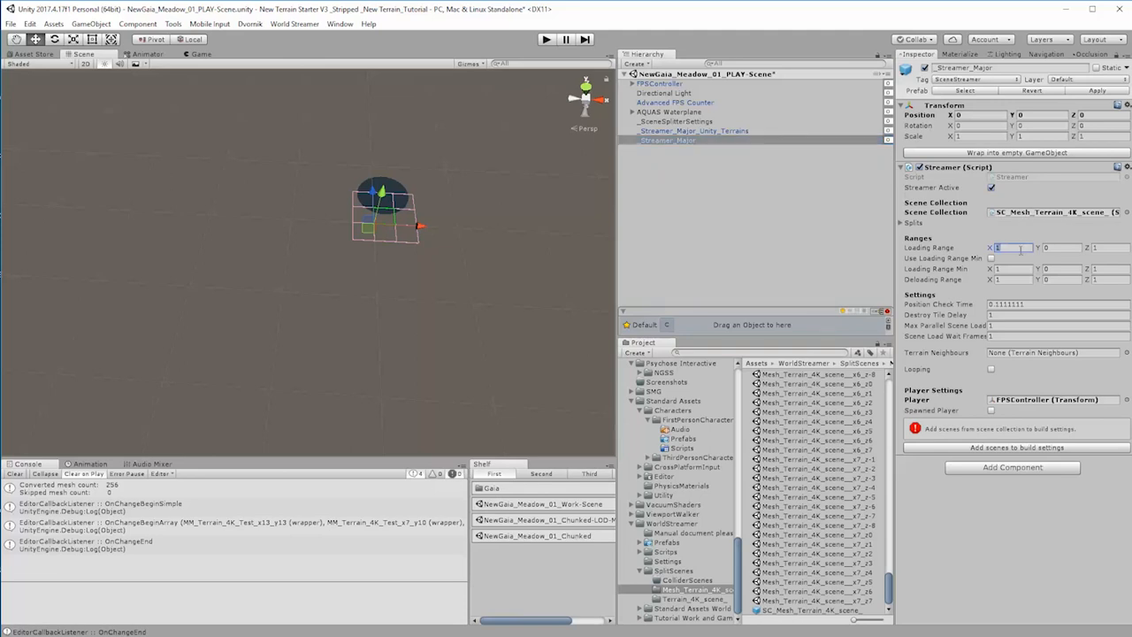
pyautogui.write('2')
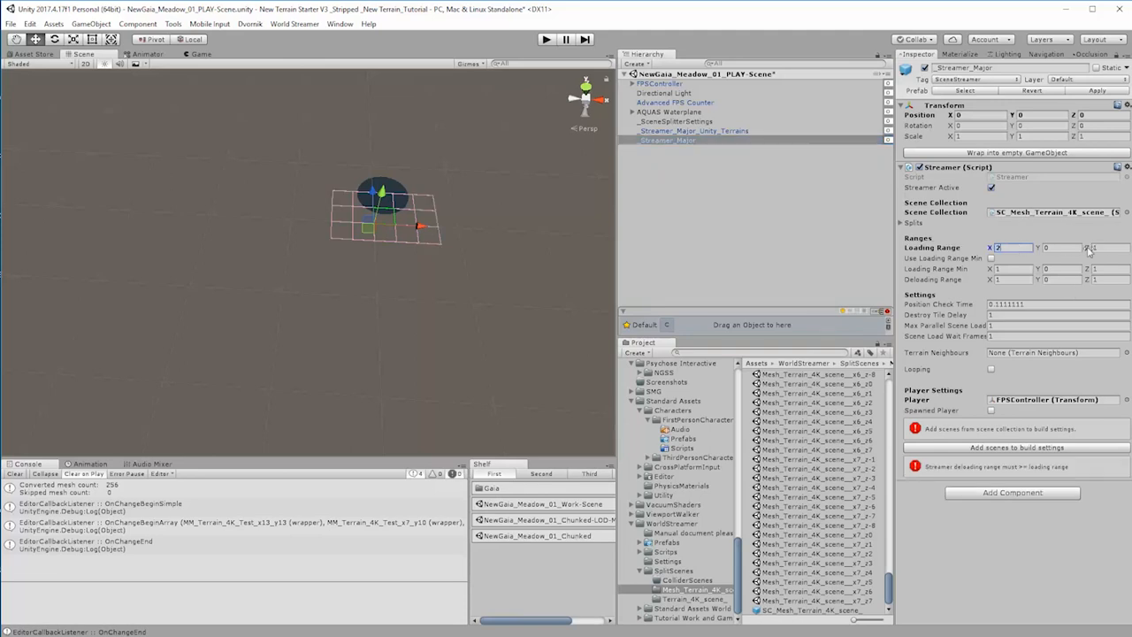
pyautogui.click(1112, 248)
pyautogui.write('2')
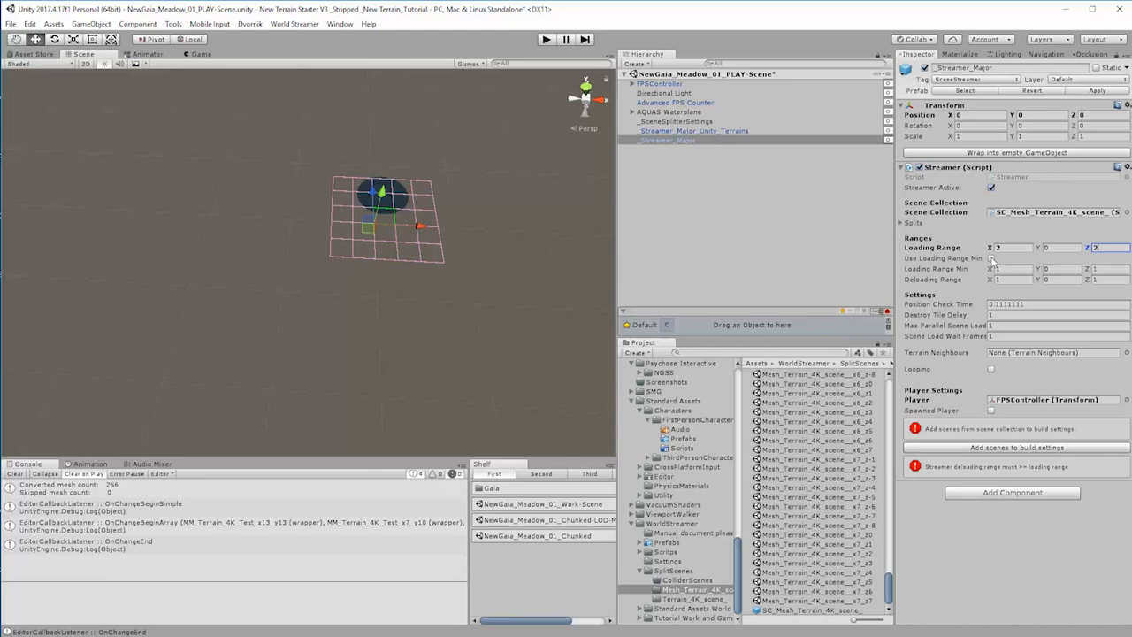
pyautogui.click(992, 258)
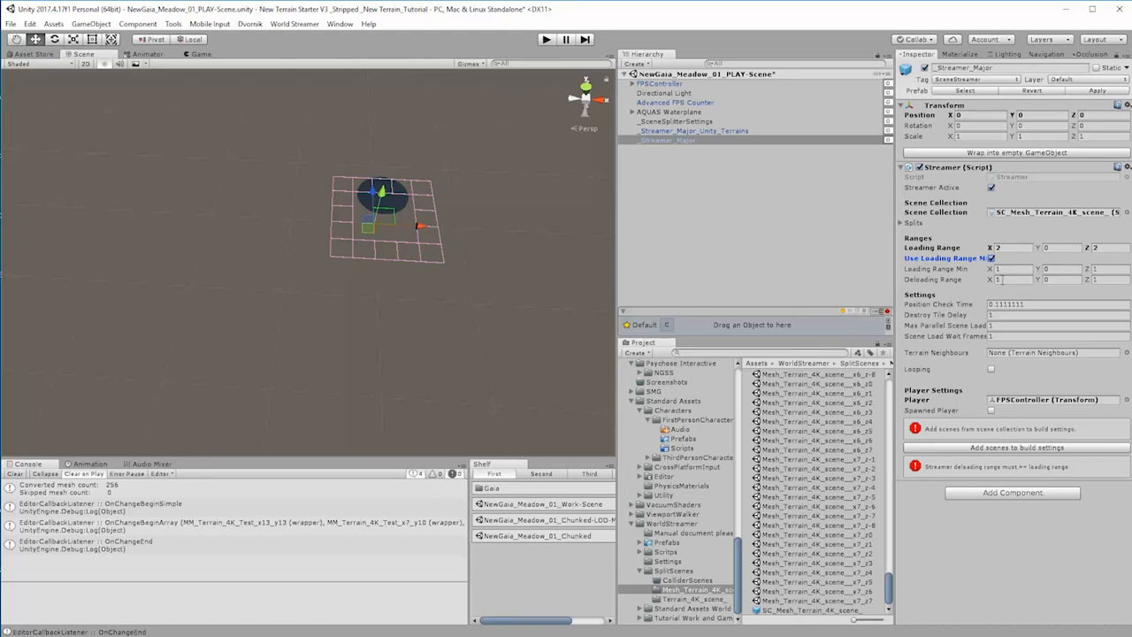
# Step: Try a loading range of 3 in X and Z on _Streamer_Major
pyautogui.click(1011, 249)
pyautogui.write('3')
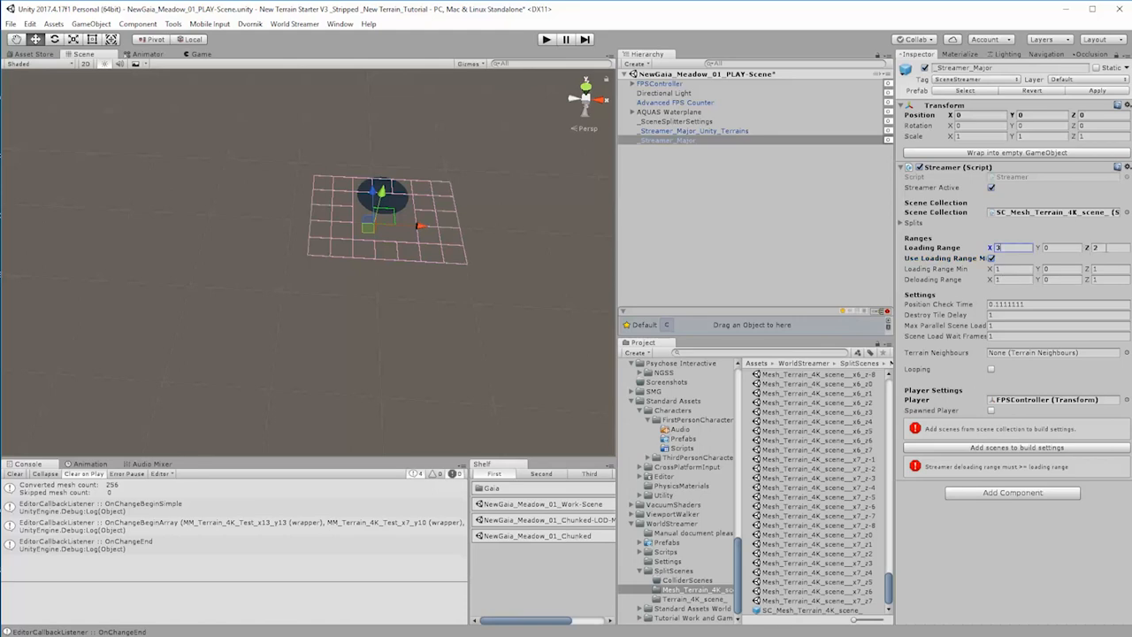
pyautogui.click(1099, 249)
pyautogui.write('3')
# Step: Try a deloading range of 2 on _Streamer_Major and restore it to 1 in X and Z
pyautogui.click(1007, 280)
pyautogui.write('2')
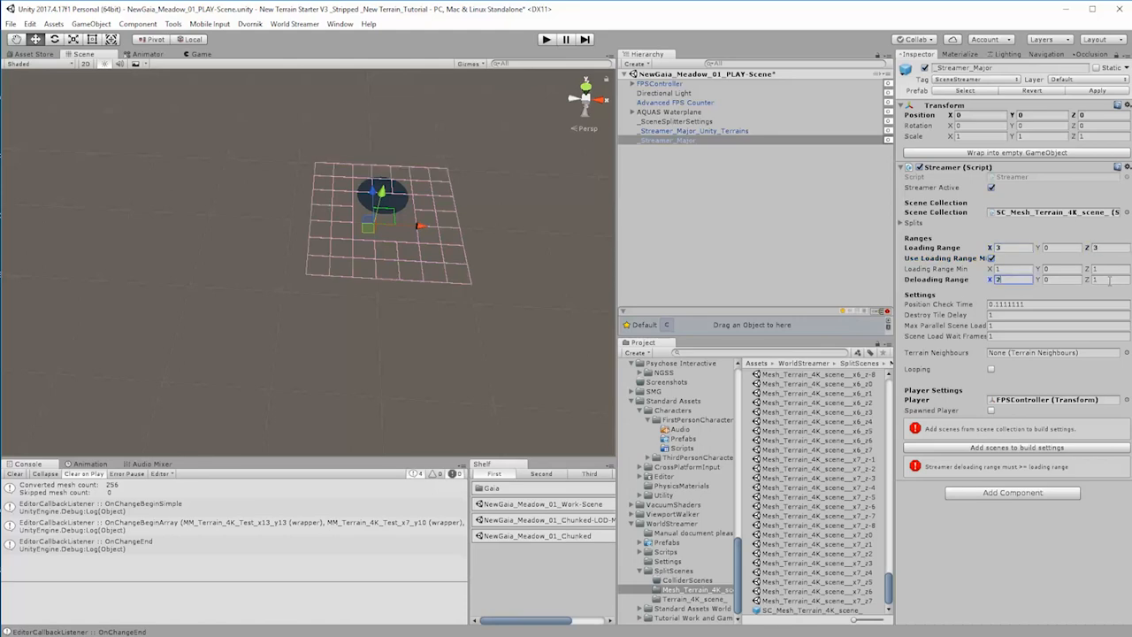
pyautogui.press('Tab')
pyautogui.press('Tab')
pyautogui.write('2')
pyautogui.click(1006, 280)
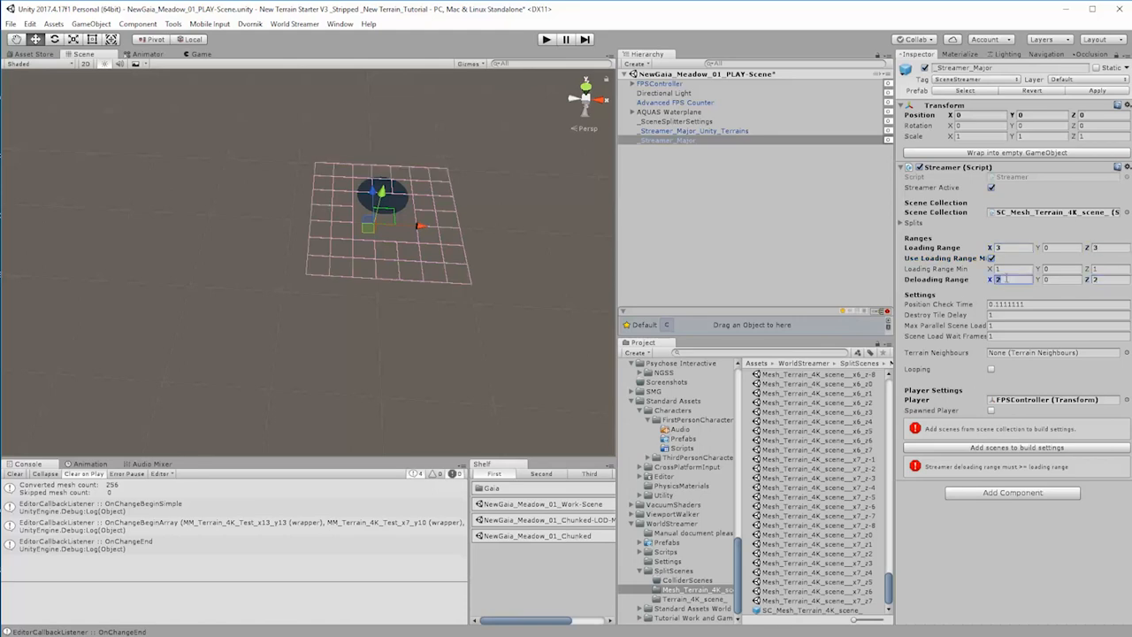
pyautogui.click(1106, 280)
pyautogui.click(1021, 281)
# Step: Try a minimum loading range of 2 in X and Z on _Streamer_Major
pyautogui.click(1025, 269)
pyautogui.write('2')
pyautogui.click(1106, 269)
pyautogui.write('2')
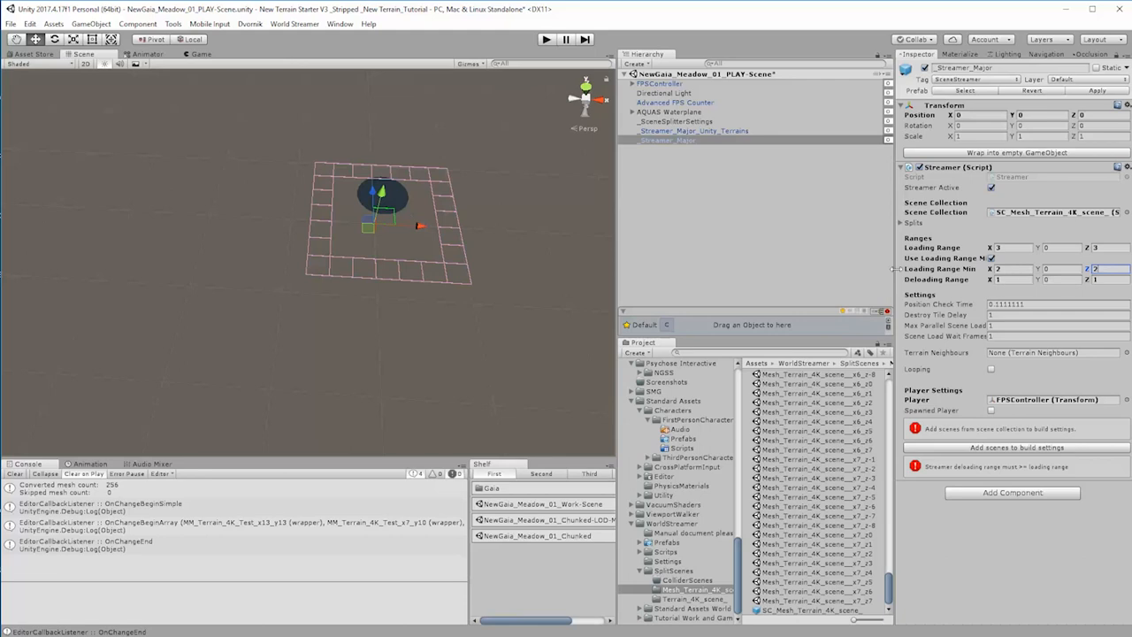
# Step: Restore the minimum loading range of _Streamer_Major to 1 in X and Z
pyautogui.click(1012, 270)
pyautogui.write('1')
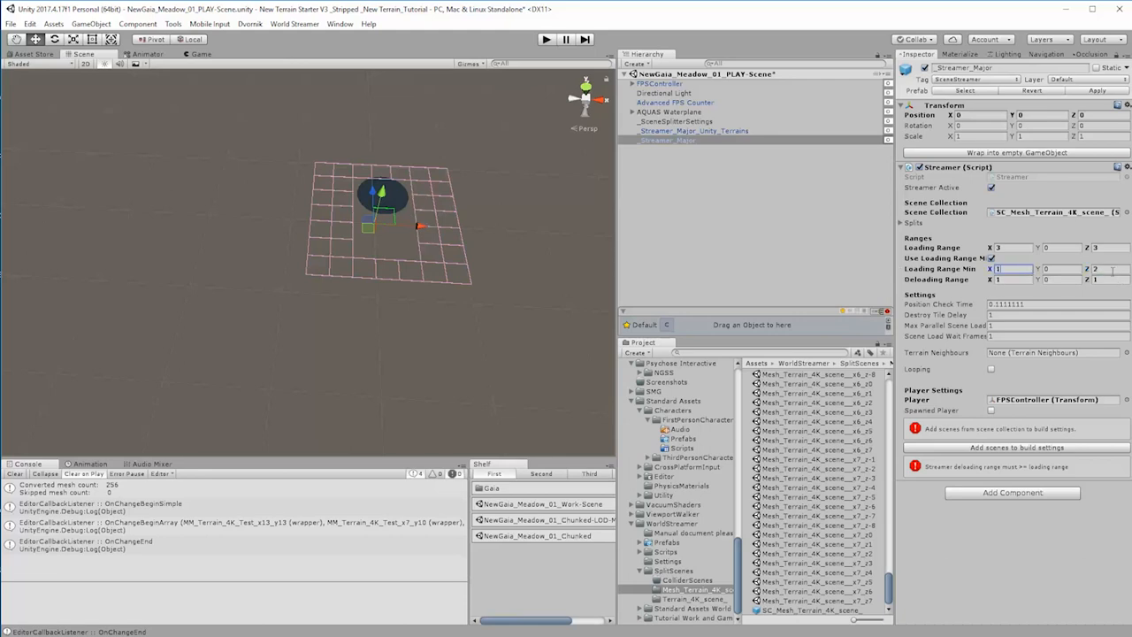
pyautogui.click(1106, 268)
pyautogui.write('1')
# Step: Restore the loading range of _Streamer_Major to 2 in X and Z
pyautogui.click(1008, 247)
pyautogui.write('2')
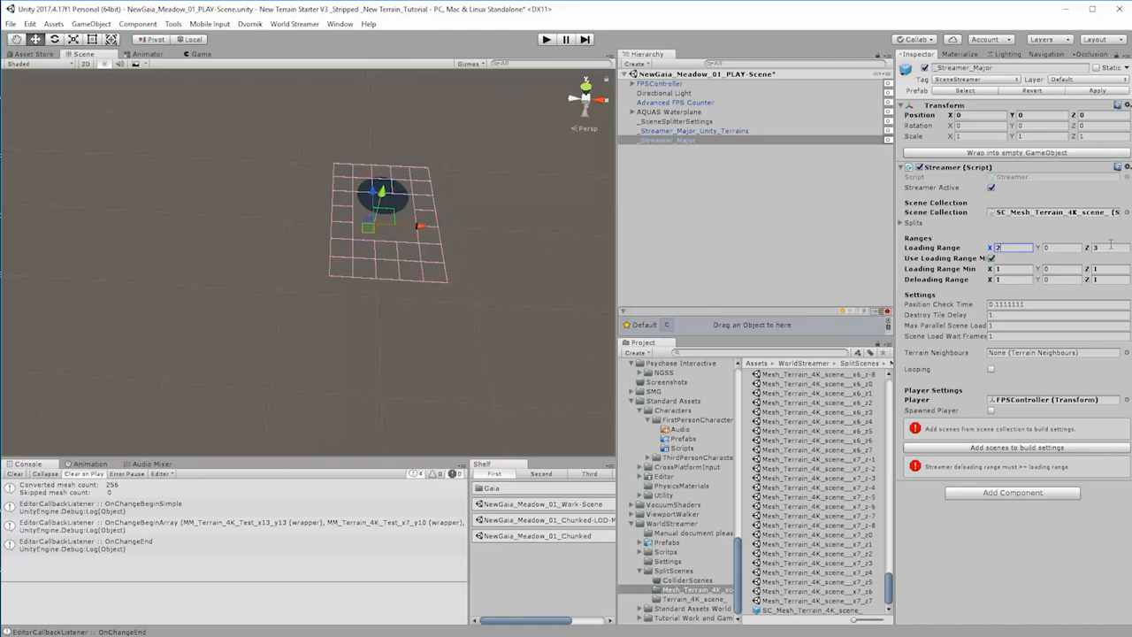
pyautogui.moveTo(1009, 248); pyautogui.dragTo(944, 255)
pyautogui.write('3')
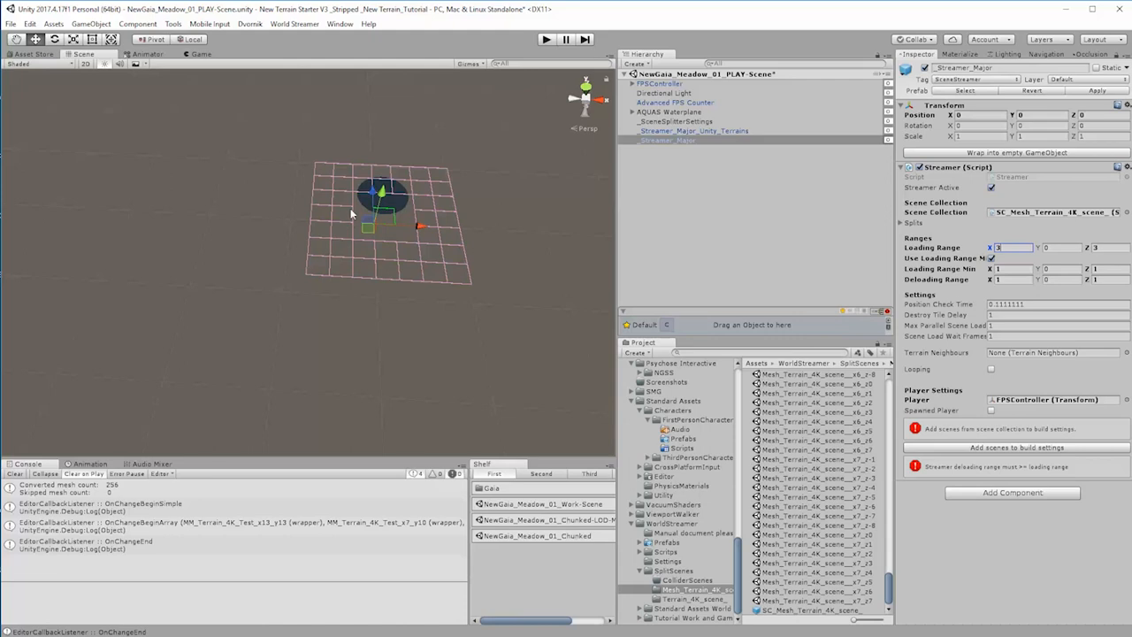
pyautogui.write('2')
pyautogui.click(1101, 248)
pyautogui.write('2')
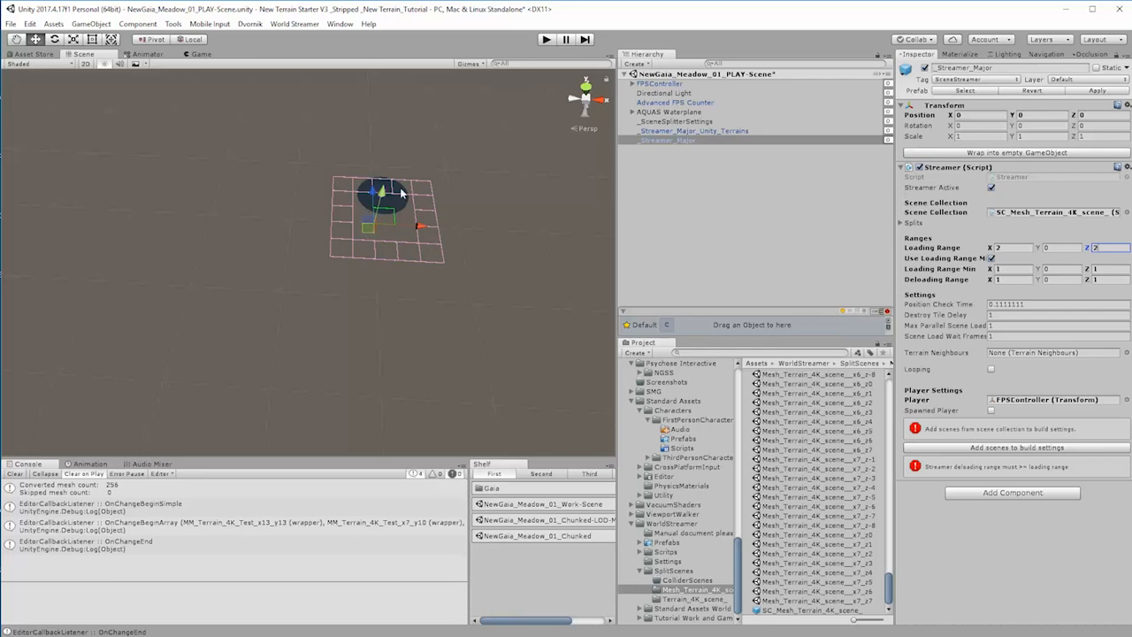
# Step: Rename the _Streamer_Major object as _Streamer_Major_MeshTerrainLOD
pyautogui.keyDown('ctrl'); pyautogui.click(677, 133); pyautogui.keyUp('ctrl')
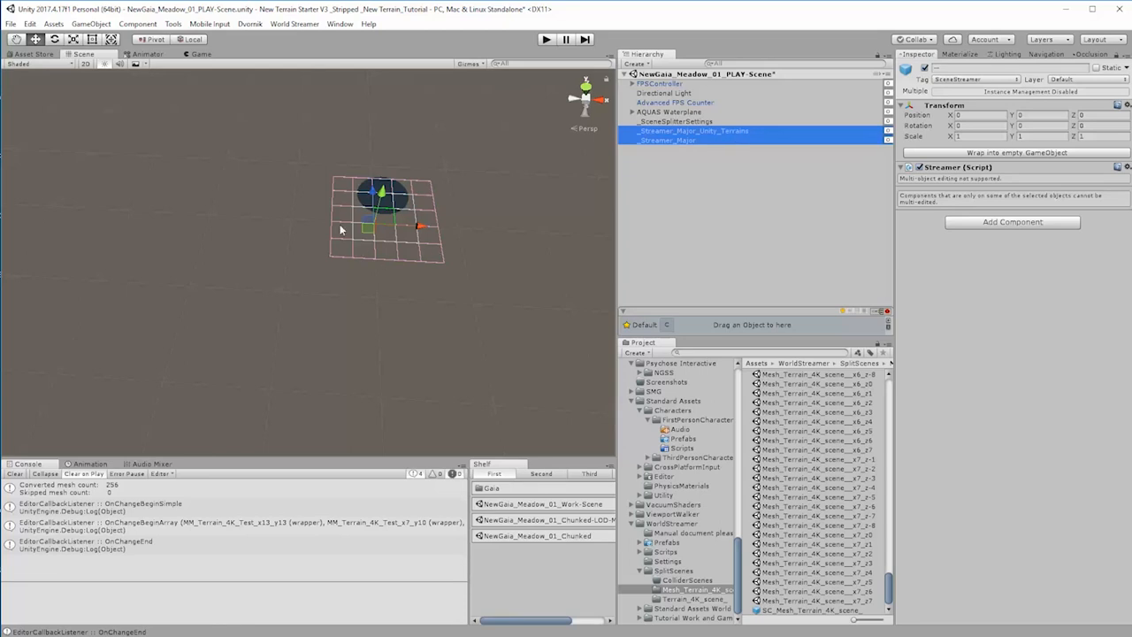
pyautogui.click(666, 142)
pyautogui.click(703, 140)
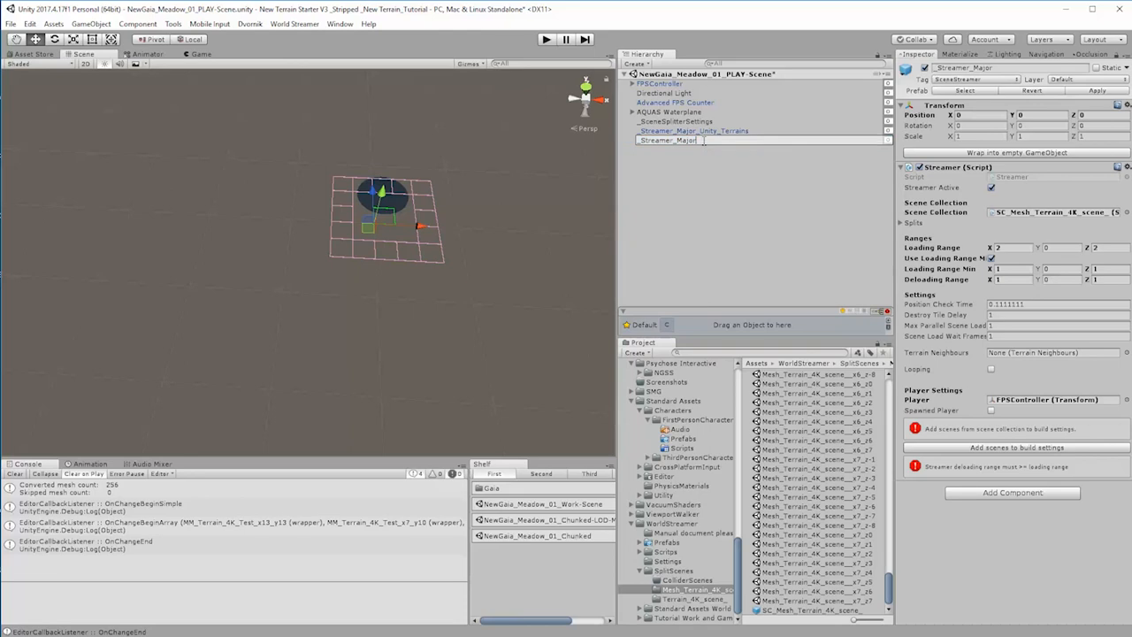
pyautogui.write('_MeshTerrainLOD')
pyautogui.press('Return')
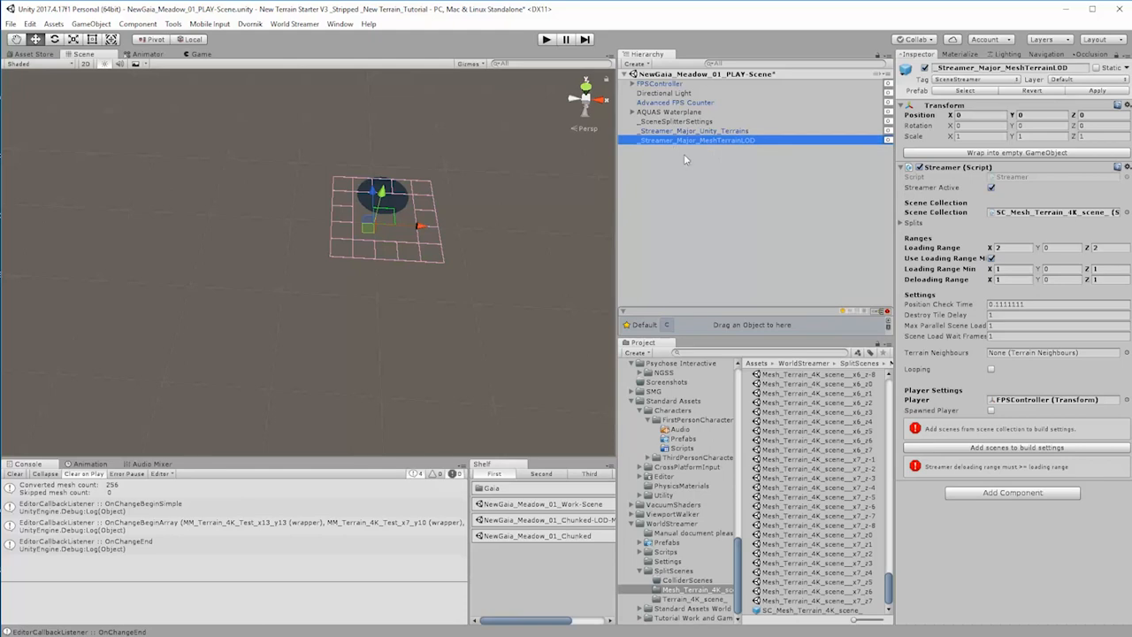
# Step: Save the scene and add the _PlayerTeleport prefab from WorldStreamer's Prefabs folder to it
pyautogui.click(670, 542)
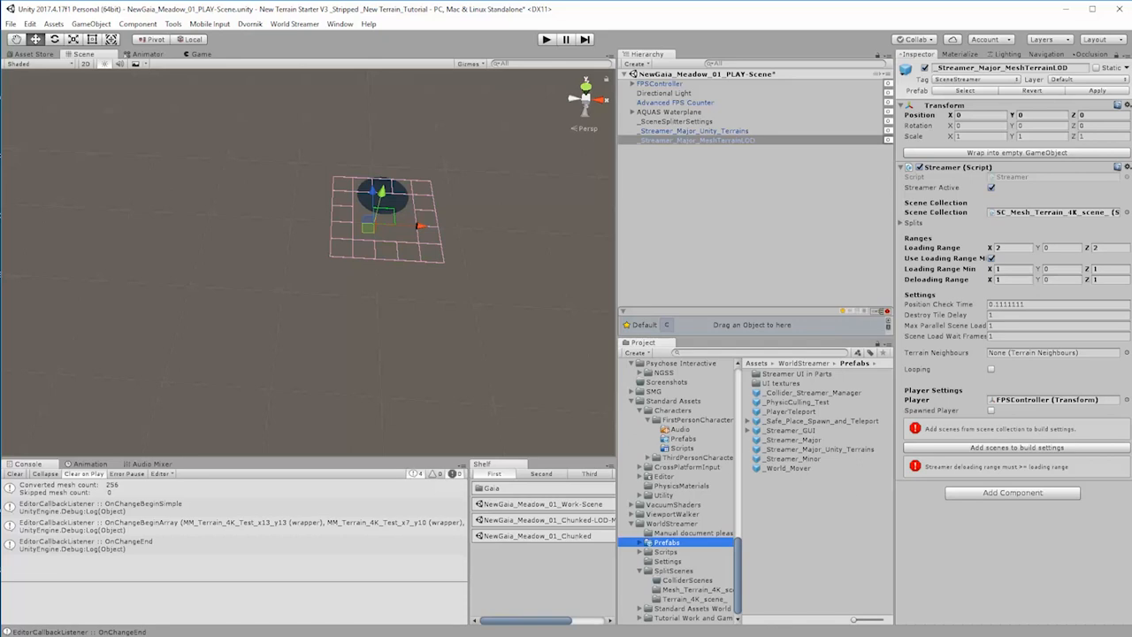
pyautogui.click(766, 220)
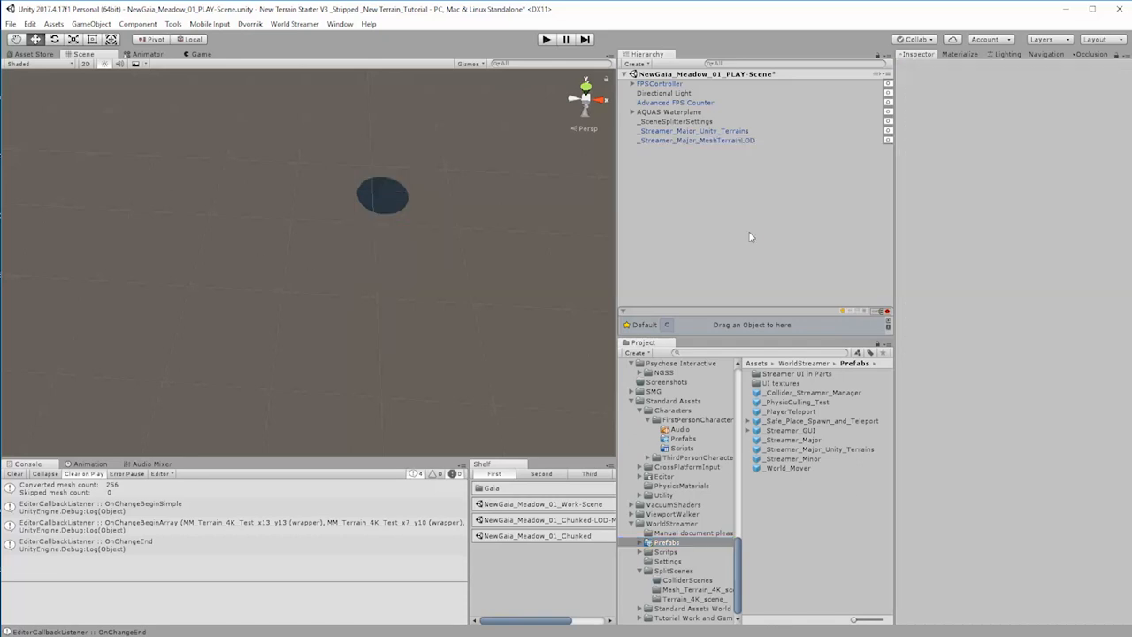
pyautogui.hotkey('ctrl', 's')
pyautogui.moveTo(805, 415); pyautogui.dragTo(716, 278)
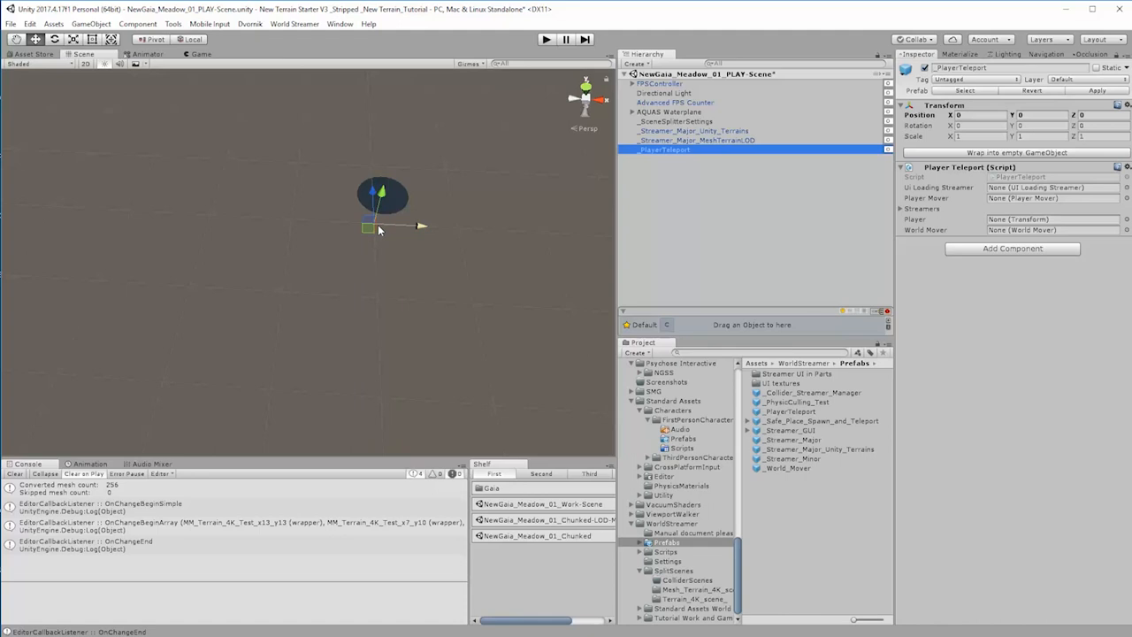
# Step: Assign FPSController as the player of the _PlayerTeleport object
pyautogui.click(727, 132)
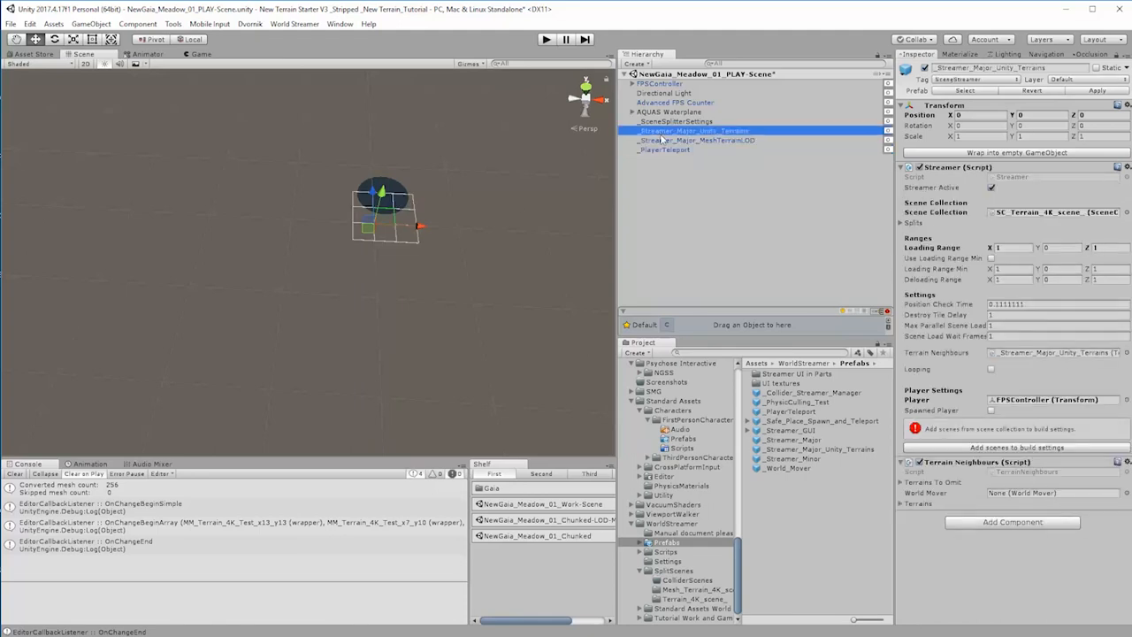
pyautogui.keyDown('alt'); pyautogui.moveTo(432, 360); pyautogui.dragTo(459, 336); pyautogui.keyUp('alt')
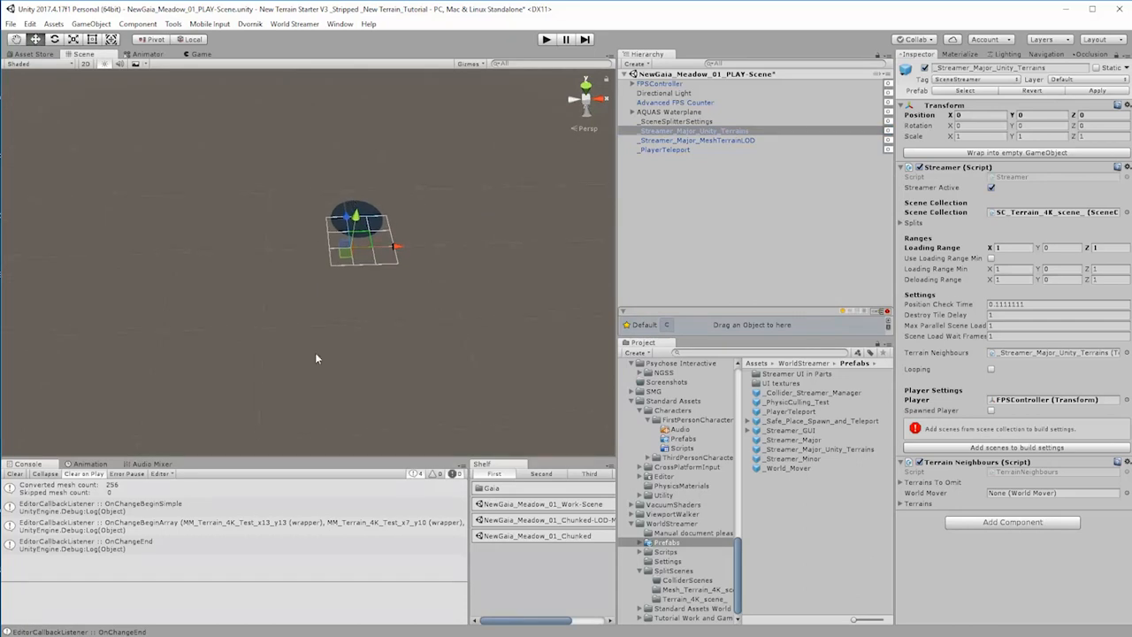
pyautogui.click(673, 151)
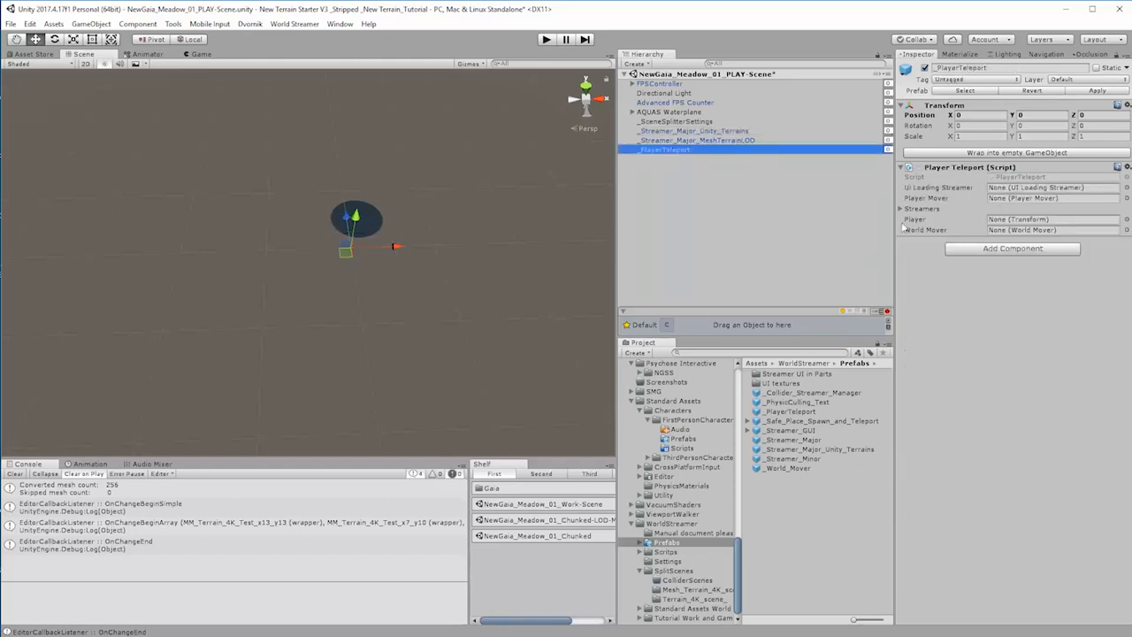
pyautogui.moveTo(653, 89); pyautogui.dragTo(1015, 223)
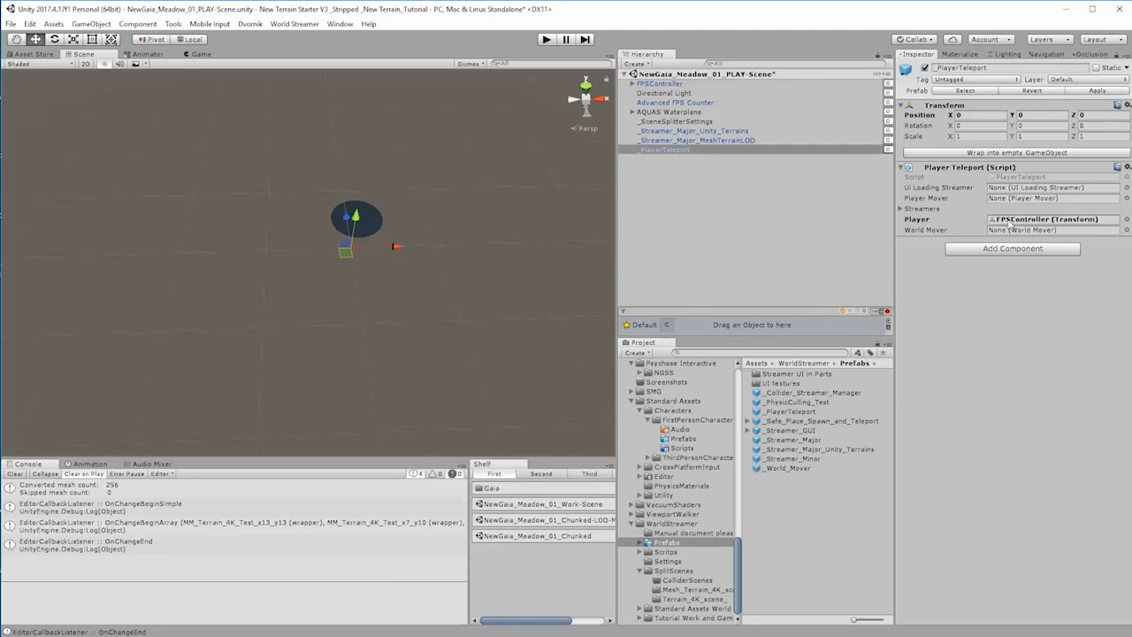
# Step: Set the size of _PlayerTeleport's Streamers list to 2
pyautogui.click(902, 210)
pyautogui.click(1013, 220)
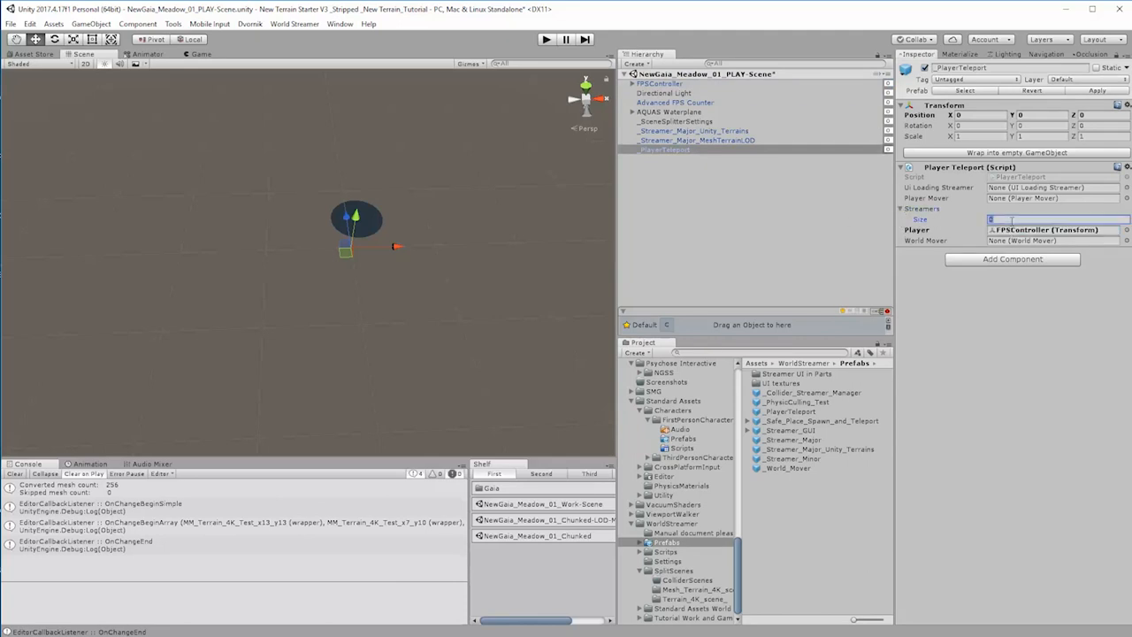
pyautogui.write('2')
pyautogui.press('Return')
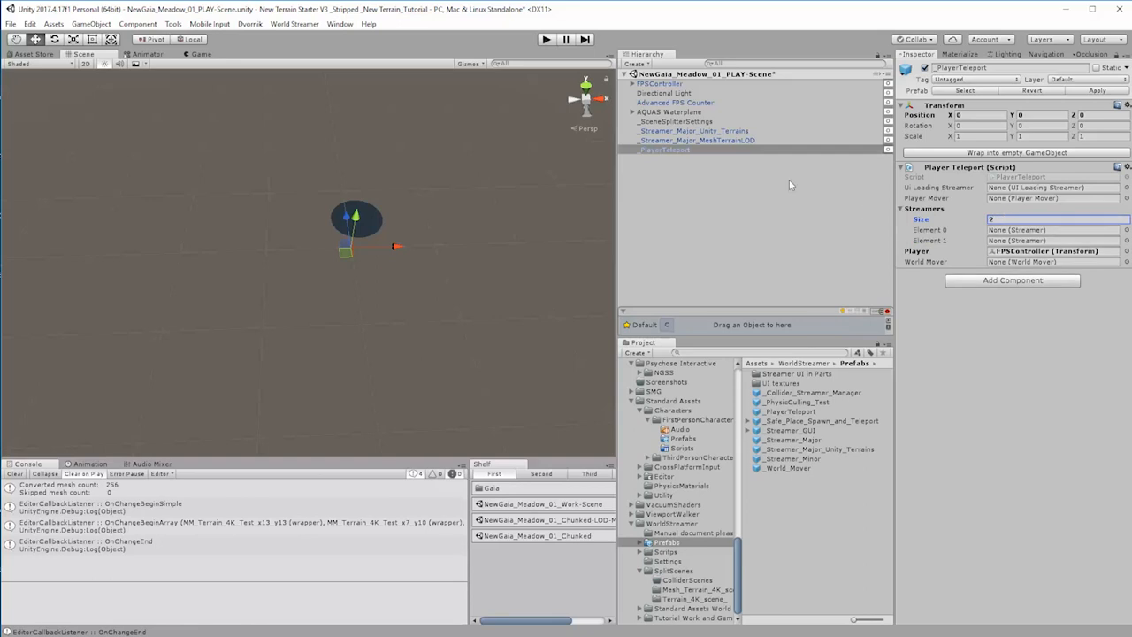
# Step: Assign _Streamer_Major_Unity_Terrains to Element 0 of _PlayerTeleport's Streamers list
pyautogui.moveTo(724, 131); pyautogui.dragTo(1024, 238)
pyautogui.click(708, 131)
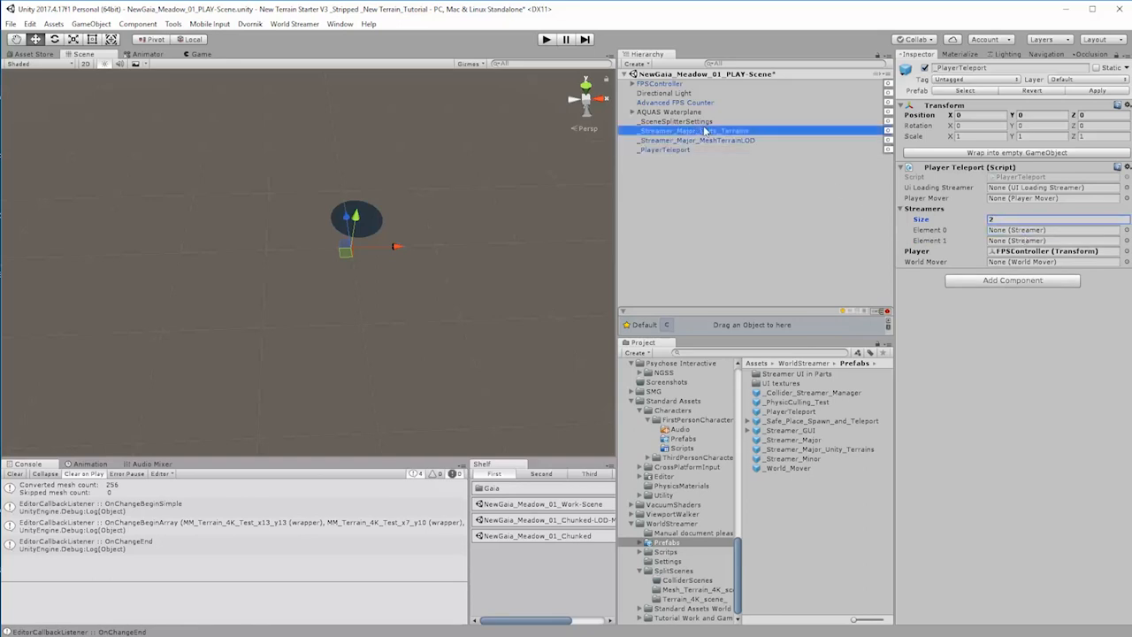
pyautogui.click(659, 150)
pyautogui.moveTo(714, 131); pyautogui.dragTo(1016, 231)
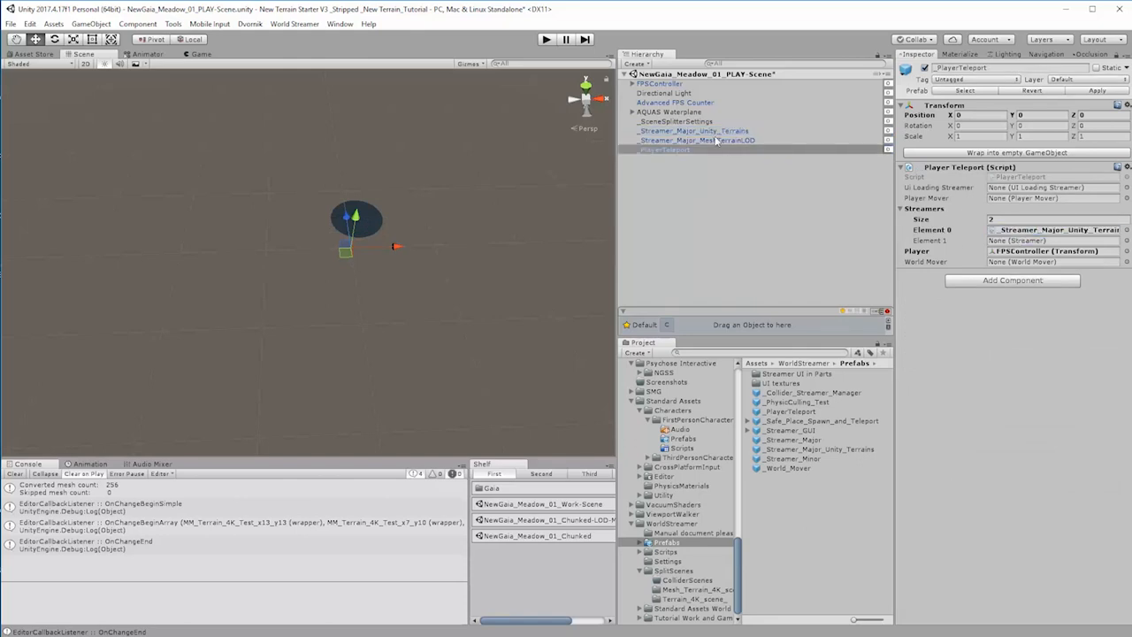
# Step: Assign _Streamer_Major_MeshTerrainLOD to Element 1 of _PlayerTeleport's Streamers list
pyautogui.moveTo(715, 140); pyautogui.dragTo(1025, 243)
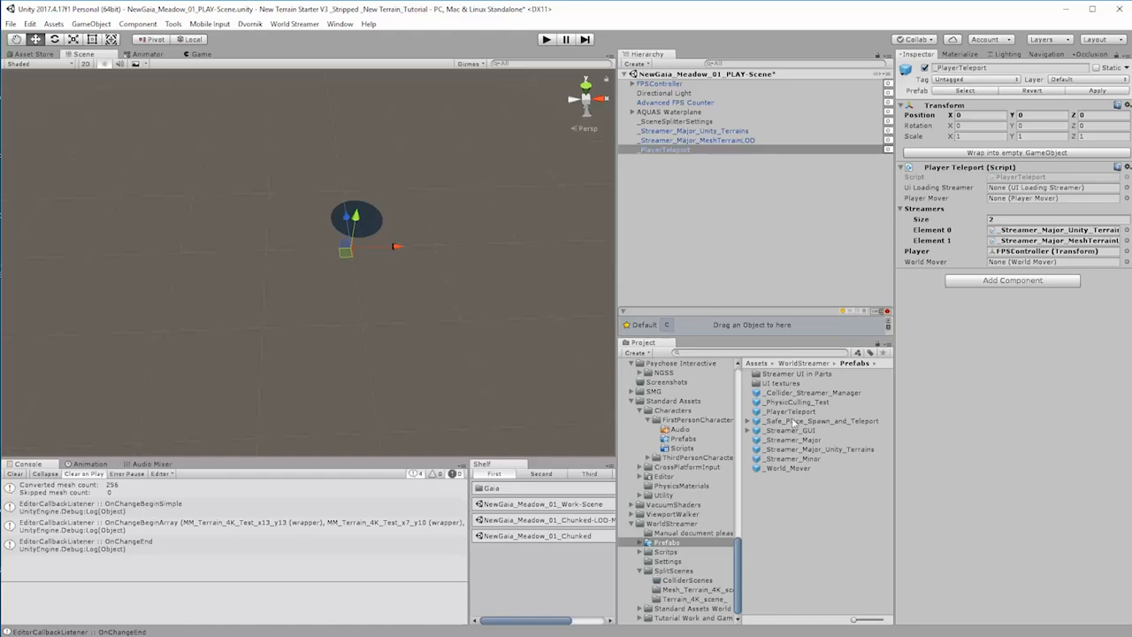
# Step: Add the _Streamer_GUI prefab to the scene and assign its Loading_Screen_UI as the Ui Loading Streamer of _PlayerTeleport
pyautogui.moveTo(805, 432); pyautogui.dragTo(662, 253)
pyautogui.click(633, 159)
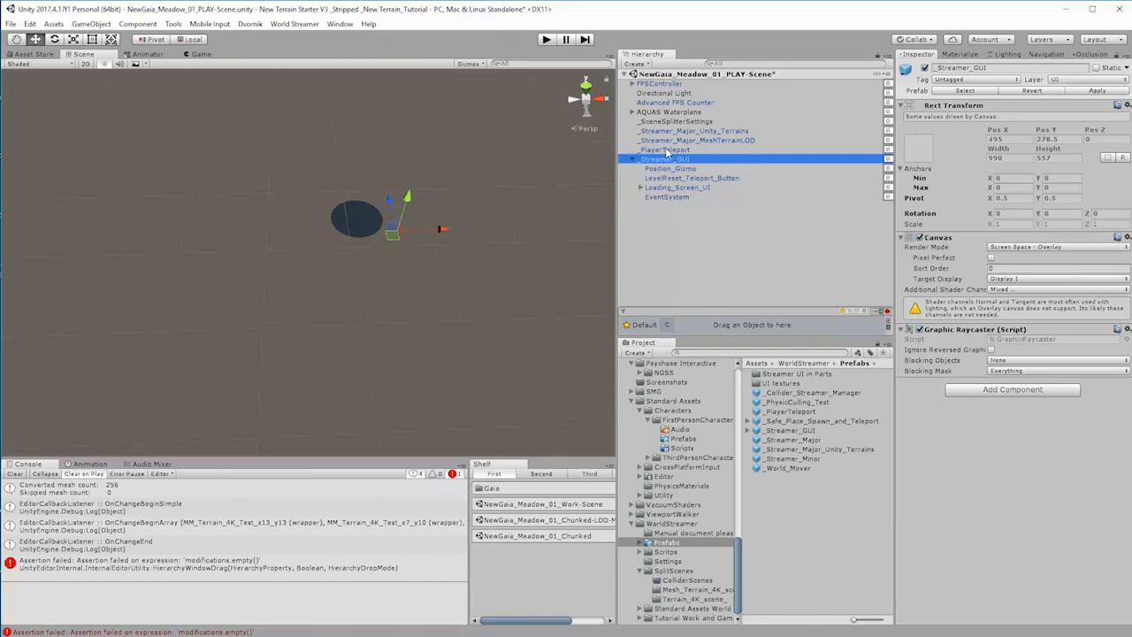
pyautogui.click(665, 149)
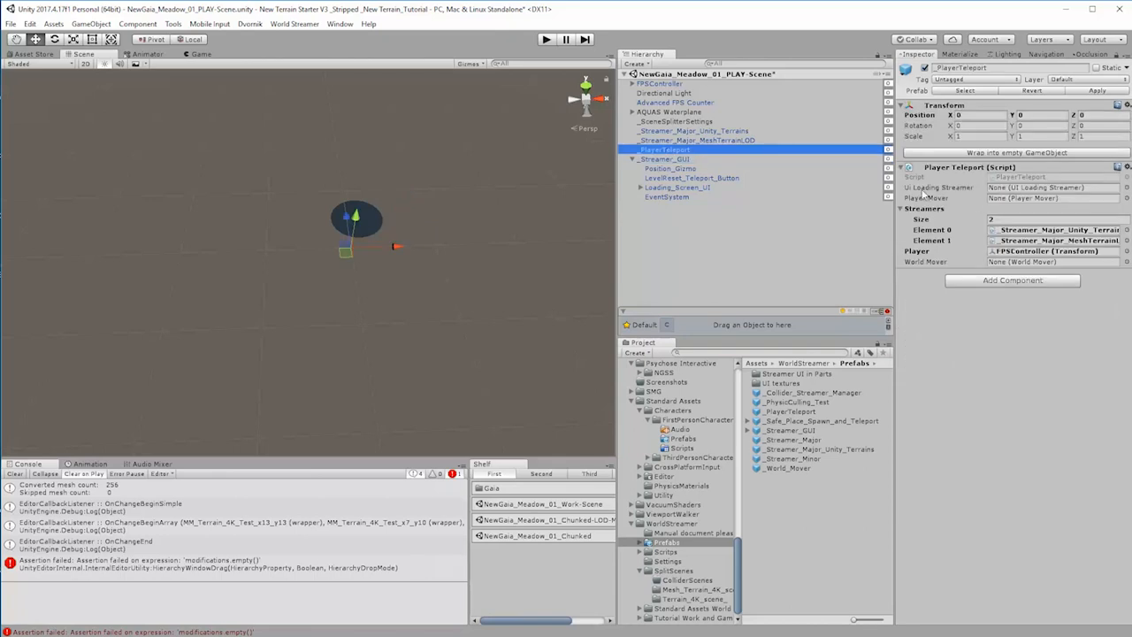
pyautogui.moveTo(681, 190); pyautogui.dragTo(998, 188)
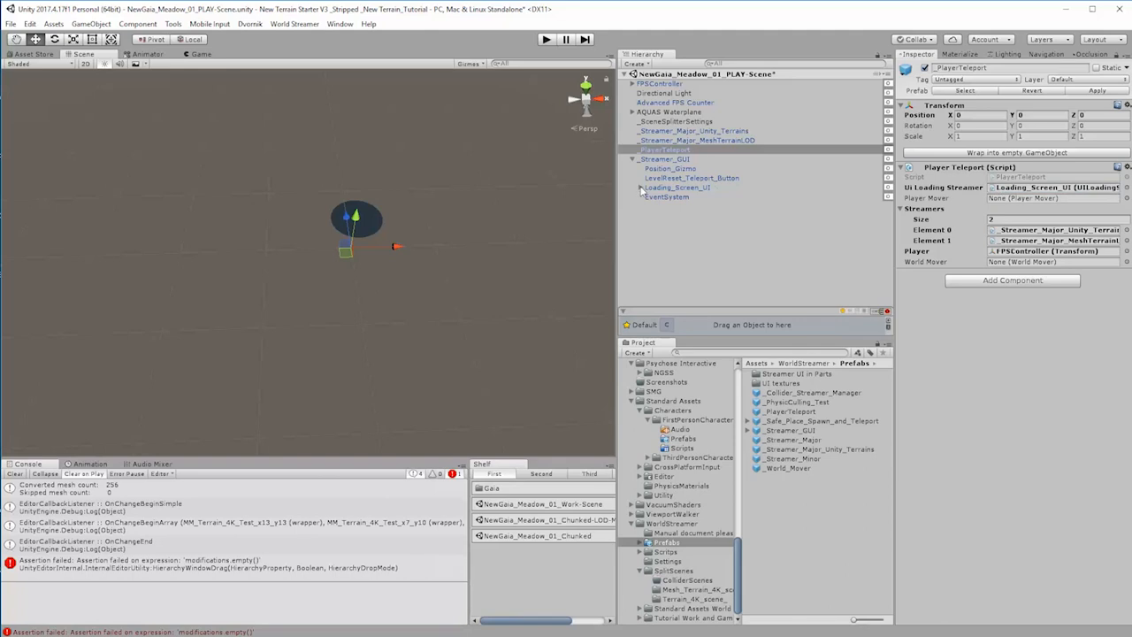
pyautogui.click(676, 170)
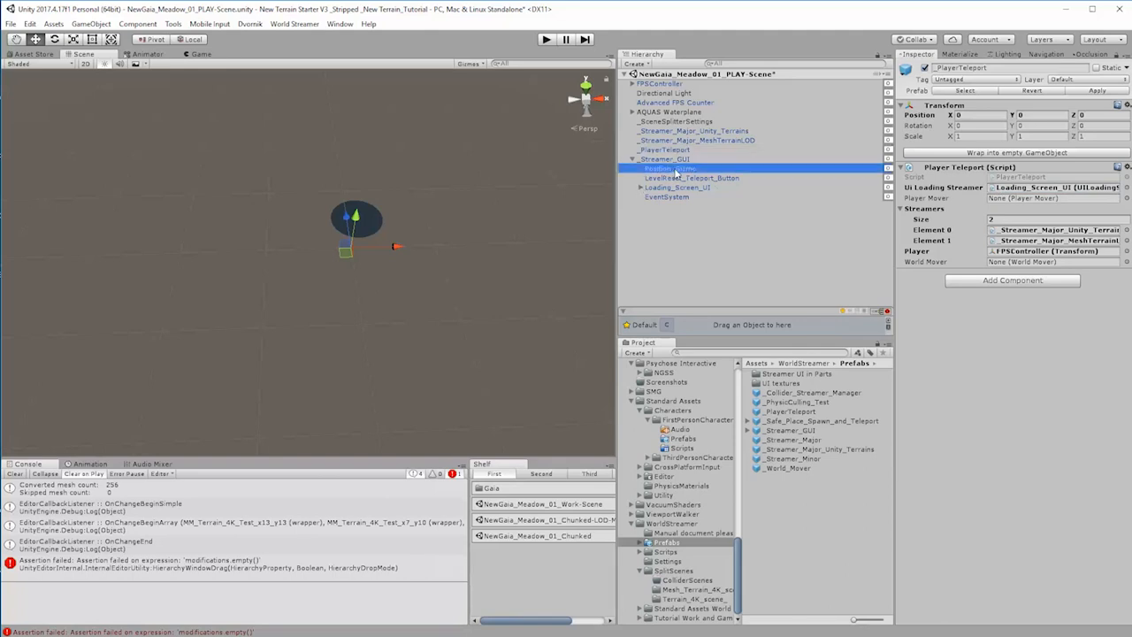
pyautogui.moveTo(676, 173); pyautogui.dragTo(636, 253)
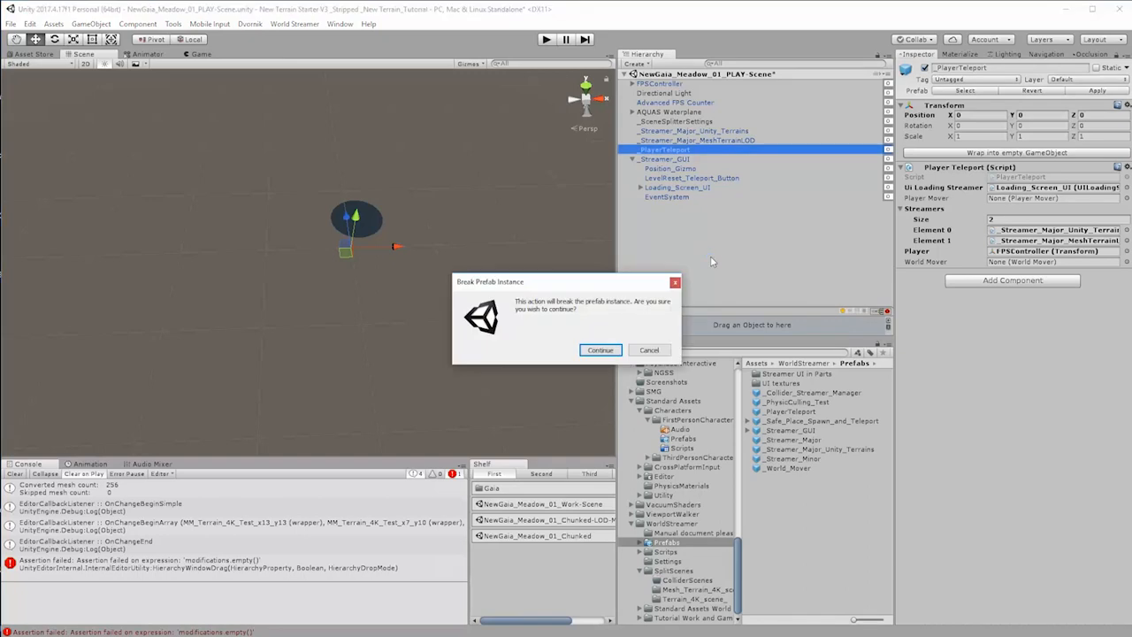
pyautogui.click(650, 352)
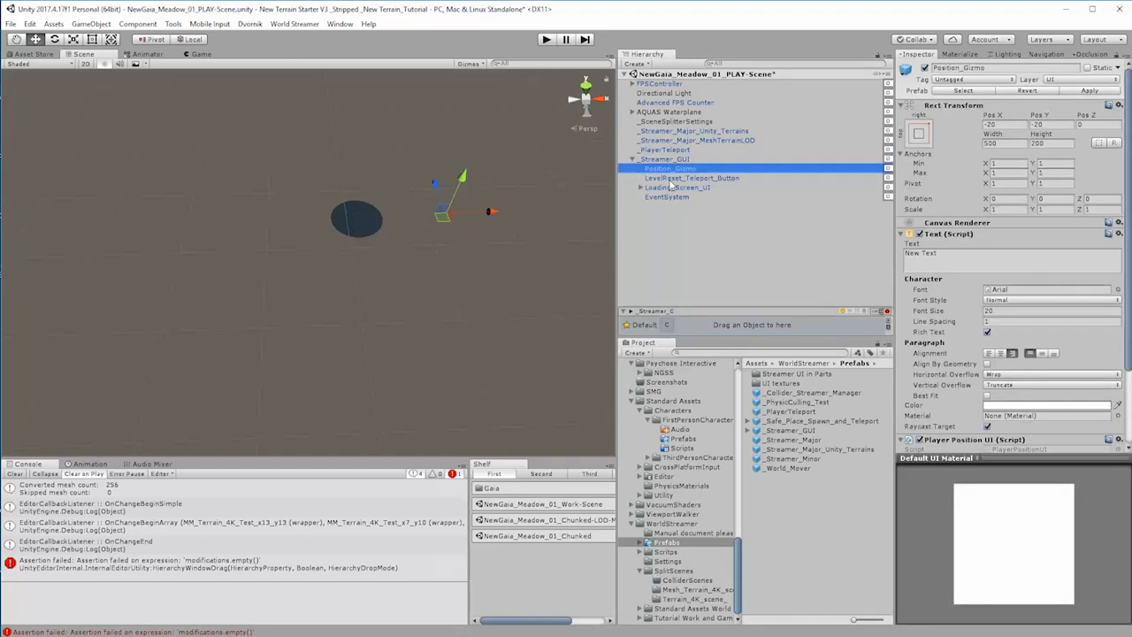
# Step: Assign FPSController as the Player in Position_Gizmo's Player Position UI component and clear the console
pyautogui.click(675, 179)
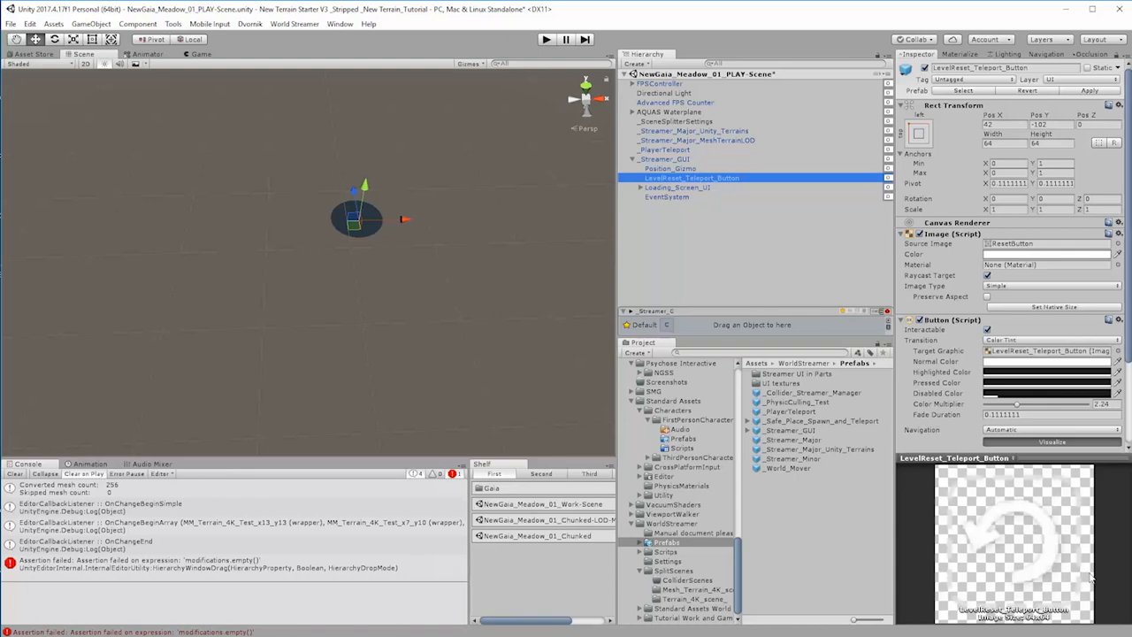
pyautogui.click(672, 169)
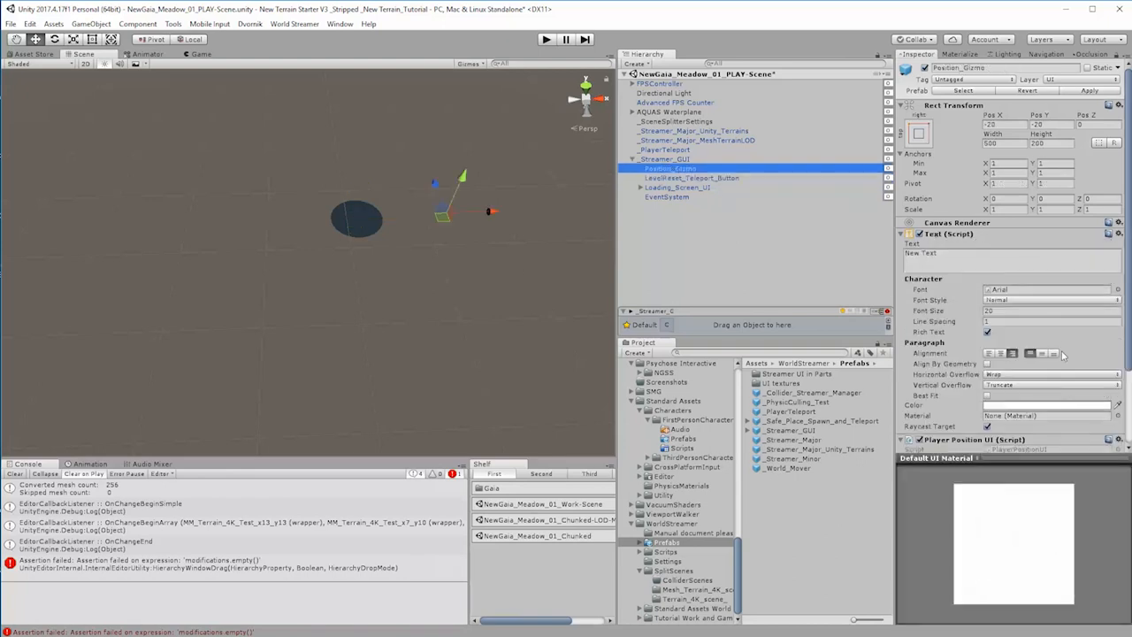
pyautogui.scroll(-2, 1066, 384)
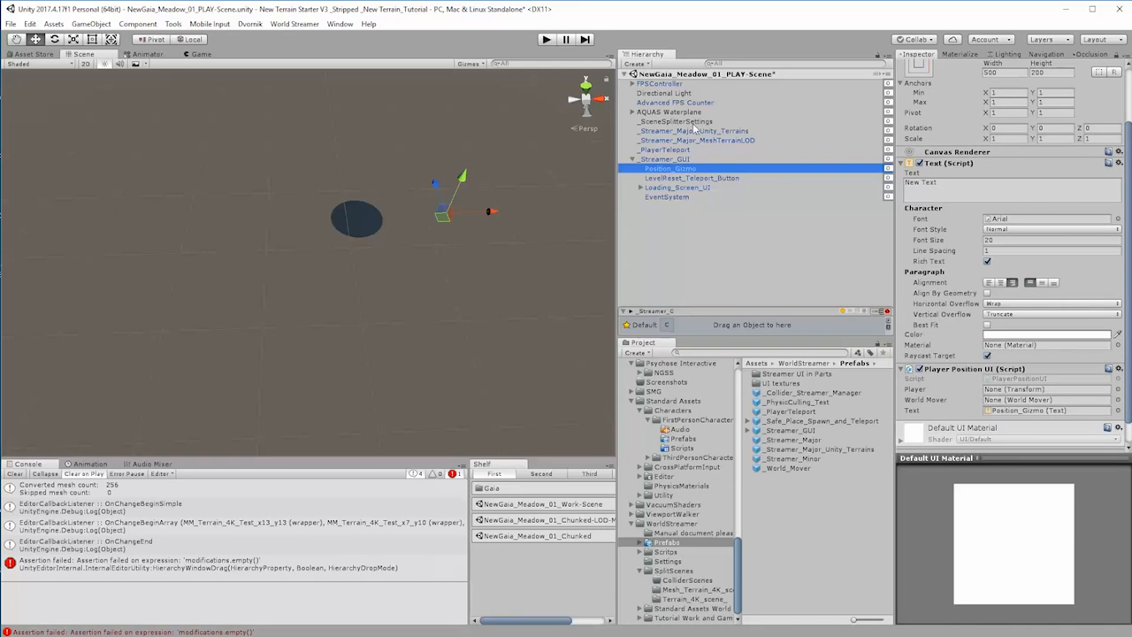
pyautogui.moveTo(661, 85); pyautogui.dragTo(997, 395)
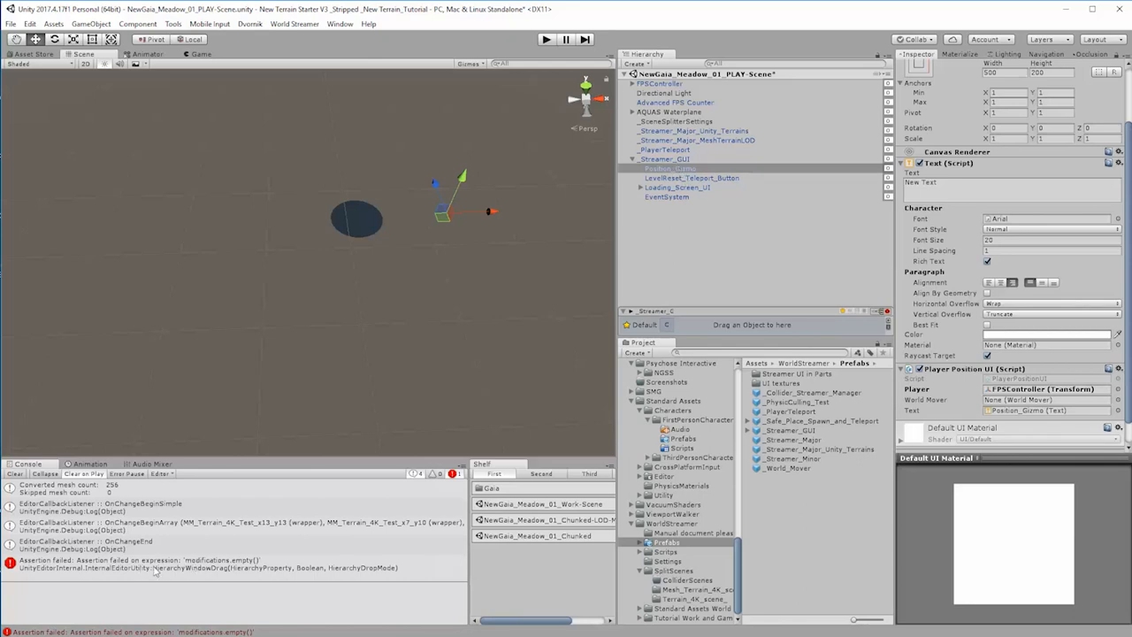
pyautogui.click(15, 474)
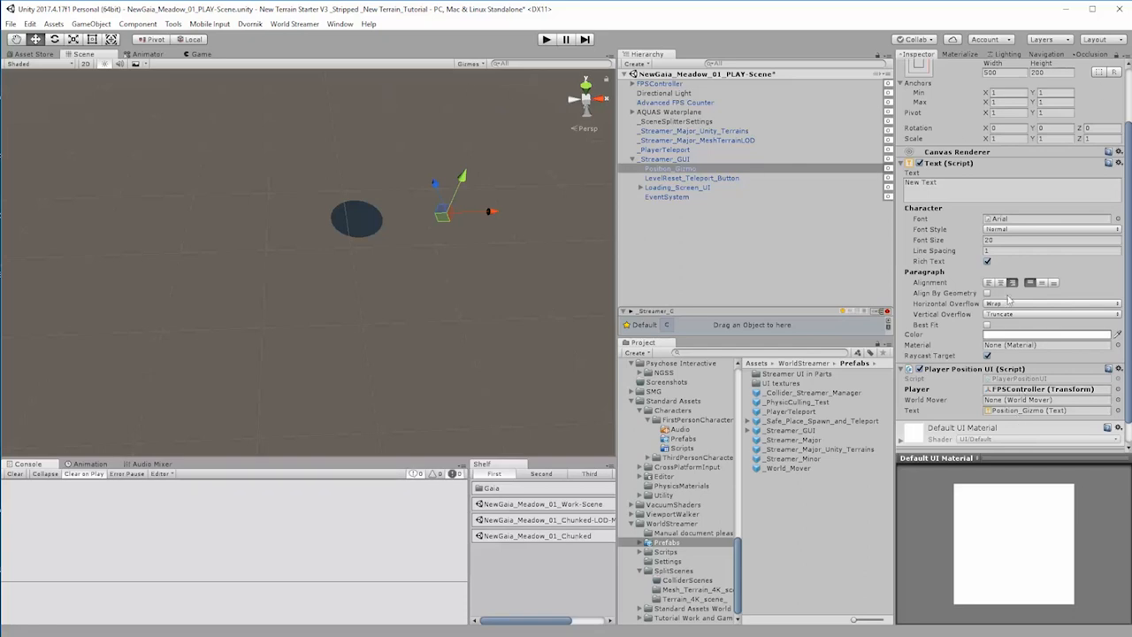
pyautogui.scroll(2, 1010, 301)
pyautogui.scroll(-3, 1079, 202)
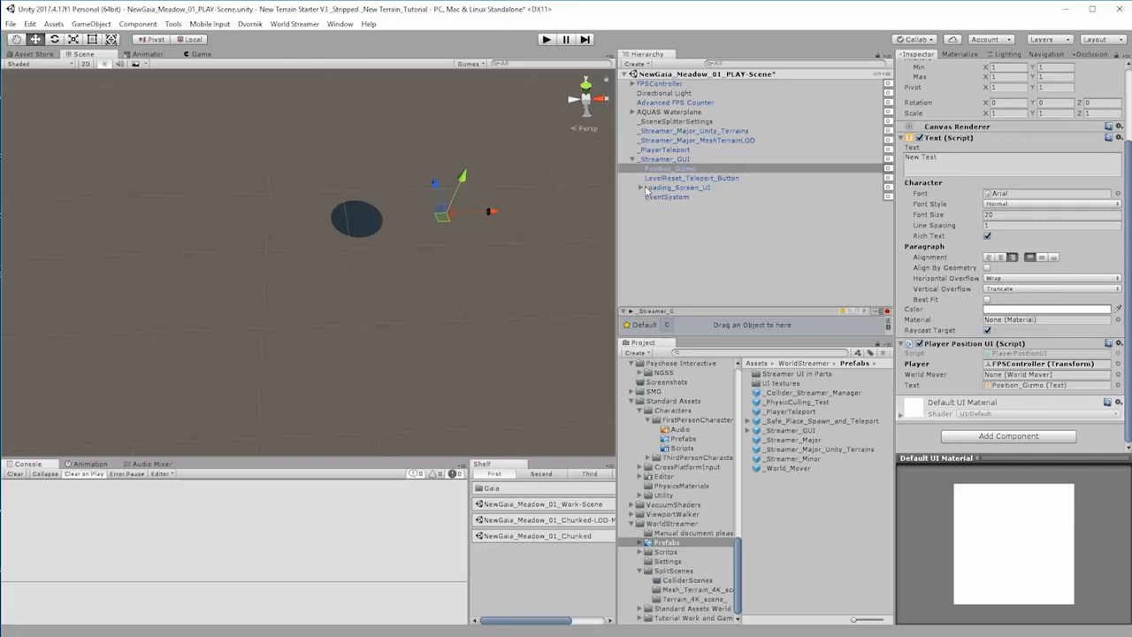
# Step: Try to use Loading_Screen_UI as the target object of LevelReset_Teleport_Button's On Click event
pyautogui.click(689, 180)
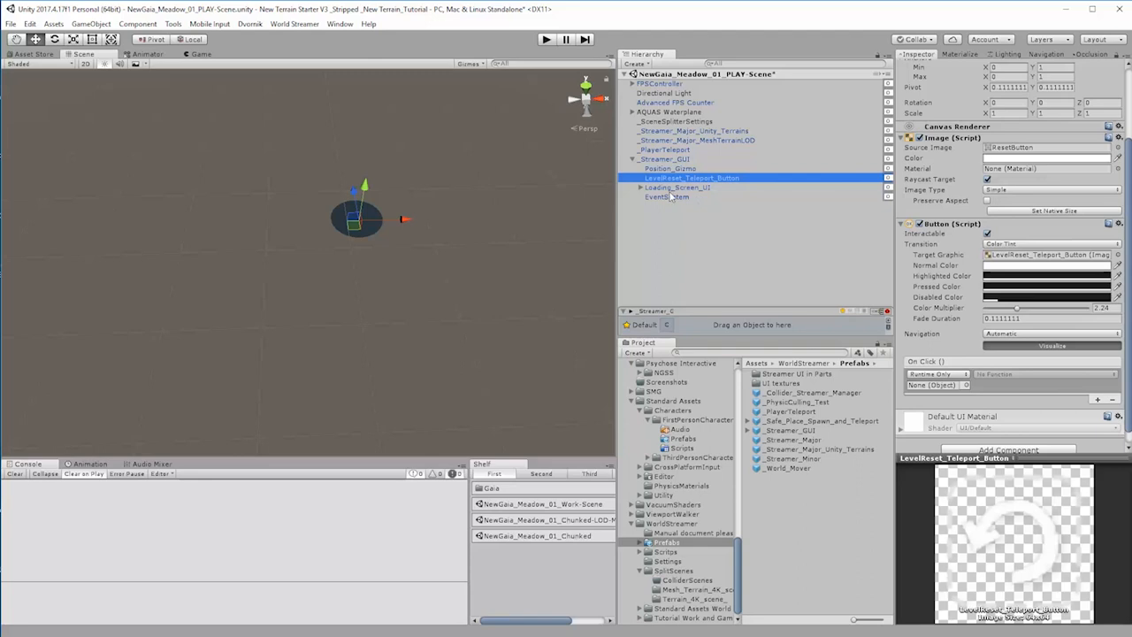
pyautogui.moveTo(670, 187); pyautogui.dragTo(938, 386)
pyautogui.click(1004, 376)
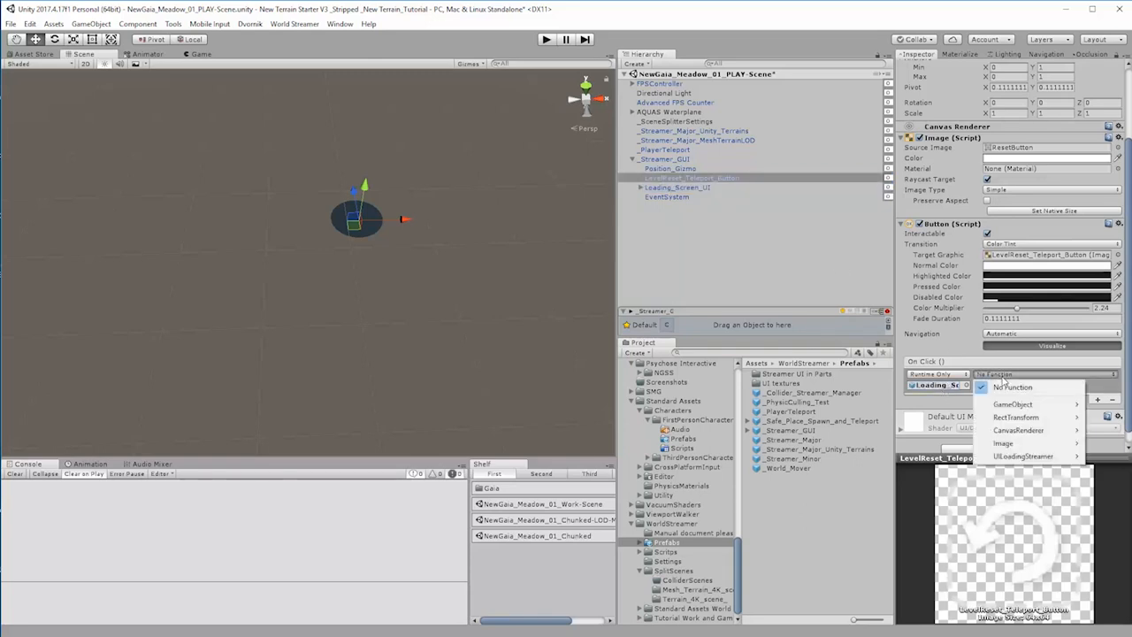
pyautogui.moveTo(1045, 457)
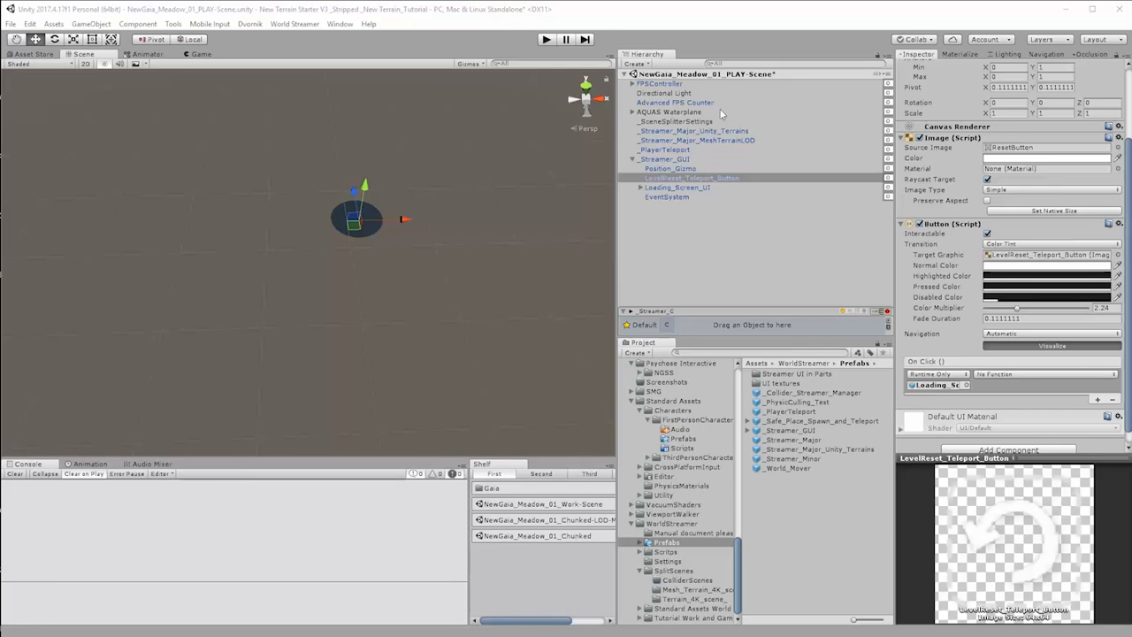
# Step: Set LevelReset_Teleport_Button's On Click event to call PlayerTeleport.Teleport on the _PlayerTeleport object, with its bool argument enabled
pyautogui.click(666, 151)
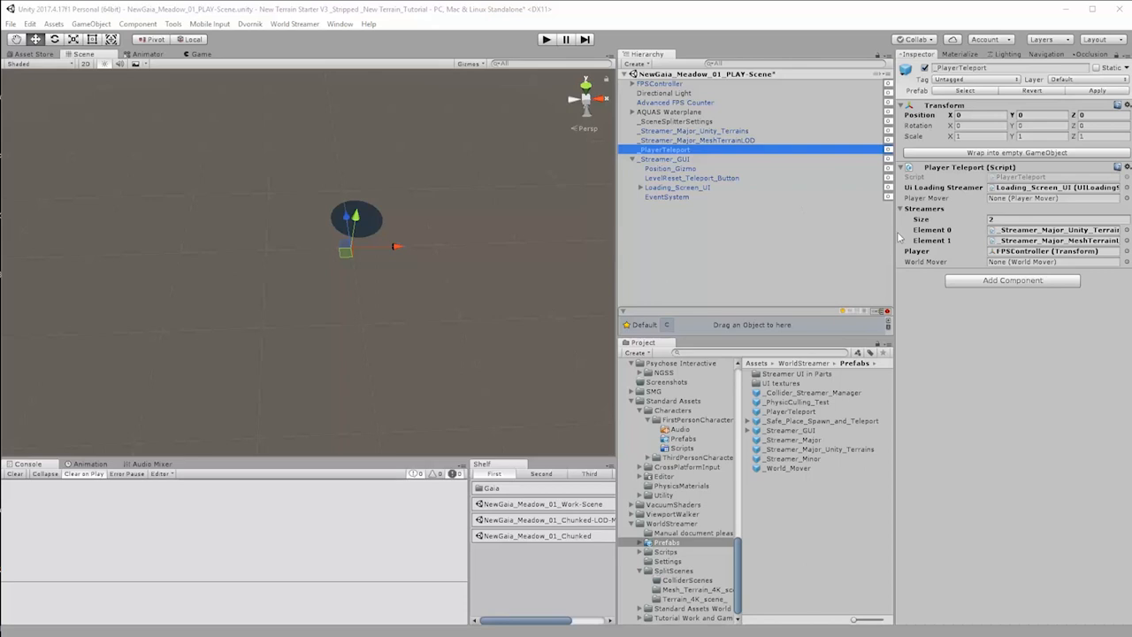
pyautogui.click(677, 187)
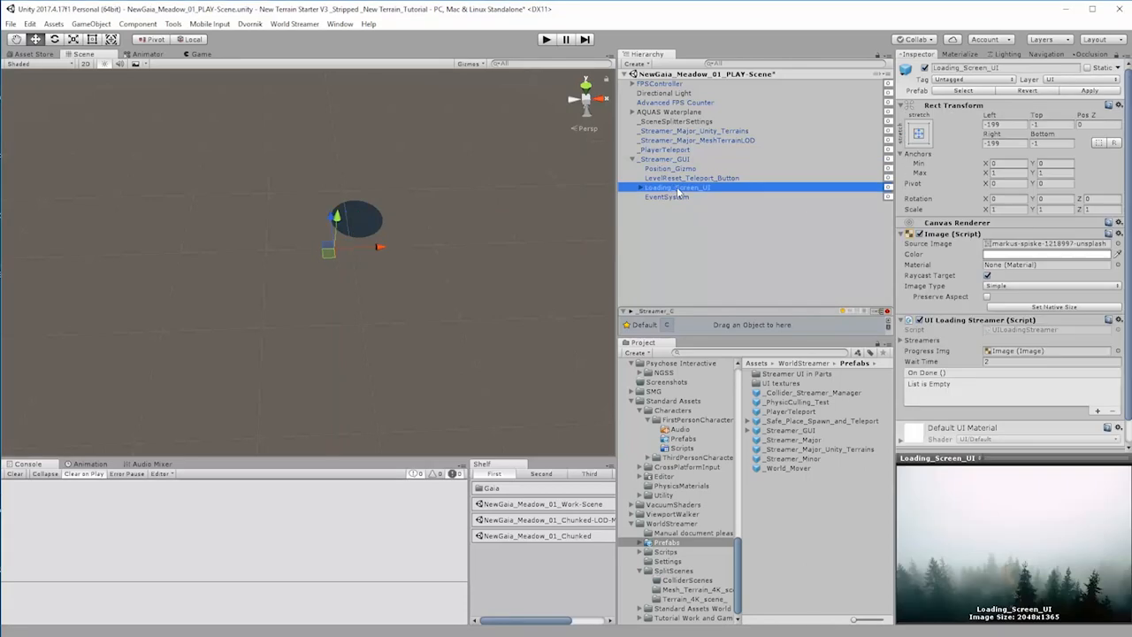
pyautogui.click(673, 179)
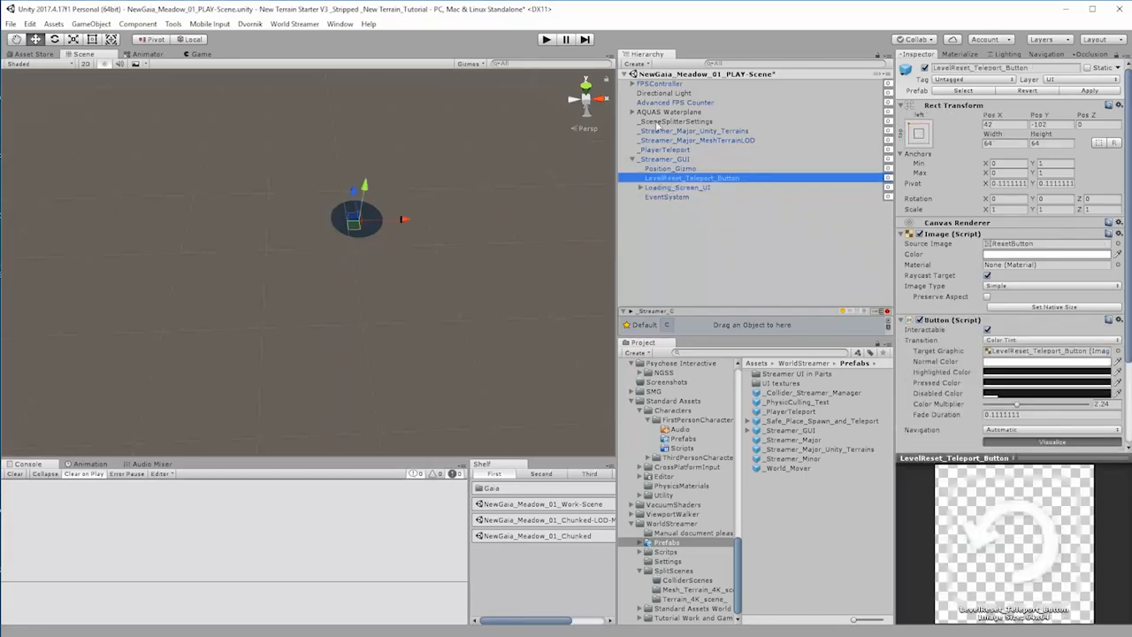
pyautogui.click(665, 150)
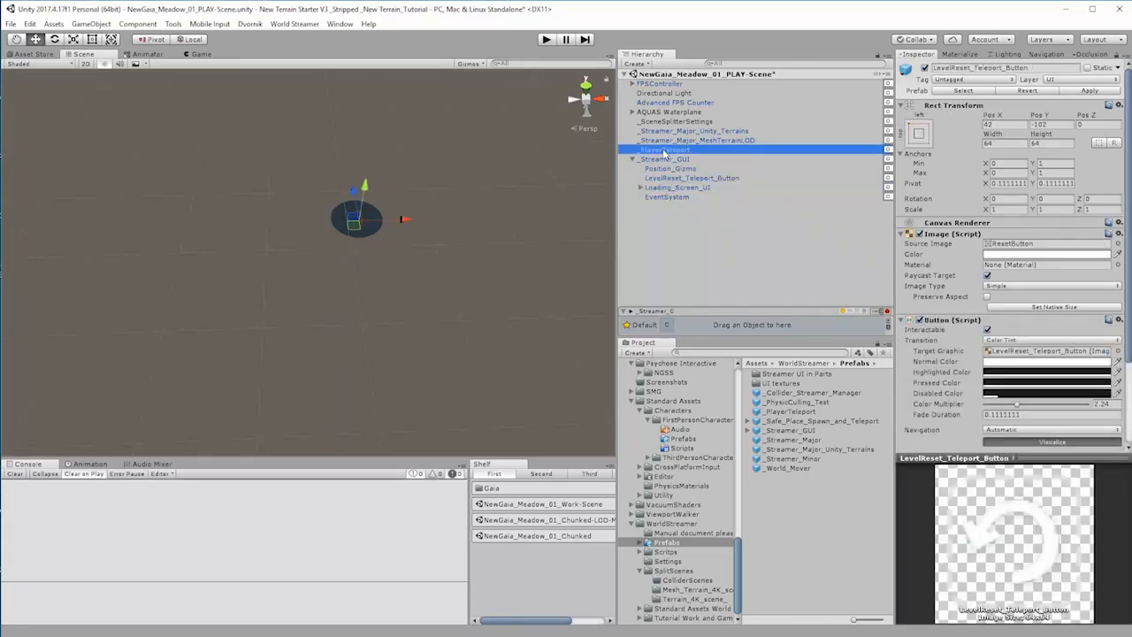
pyautogui.moveTo(664, 153); pyautogui.dragTo(936, 371)
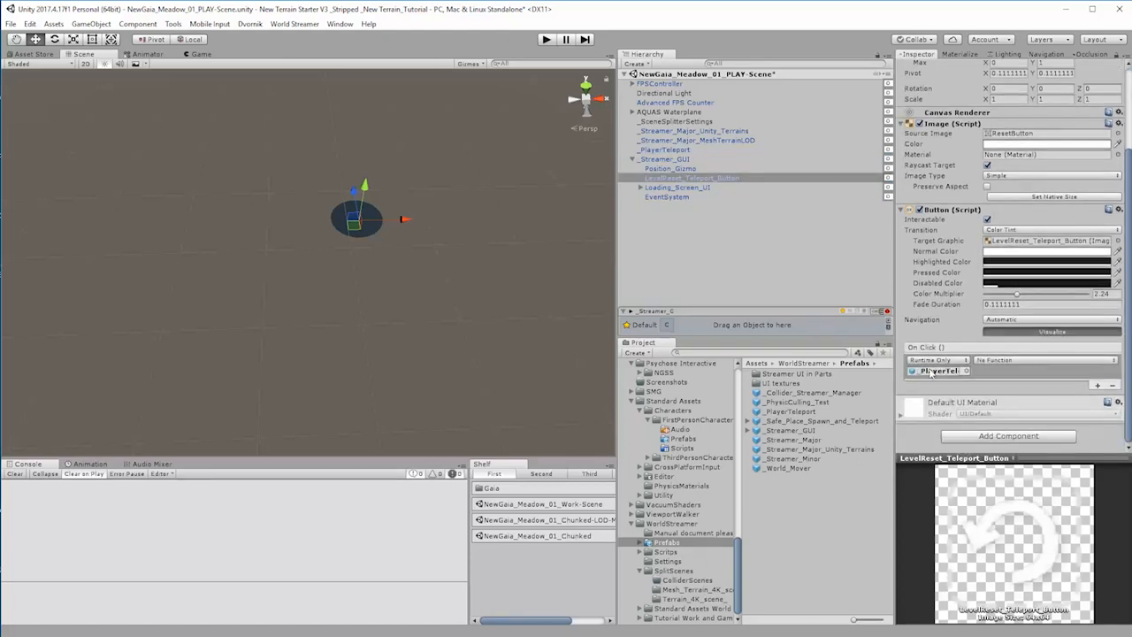
pyautogui.click(997, 364)
pyautogui.moveTo(1017, 416)
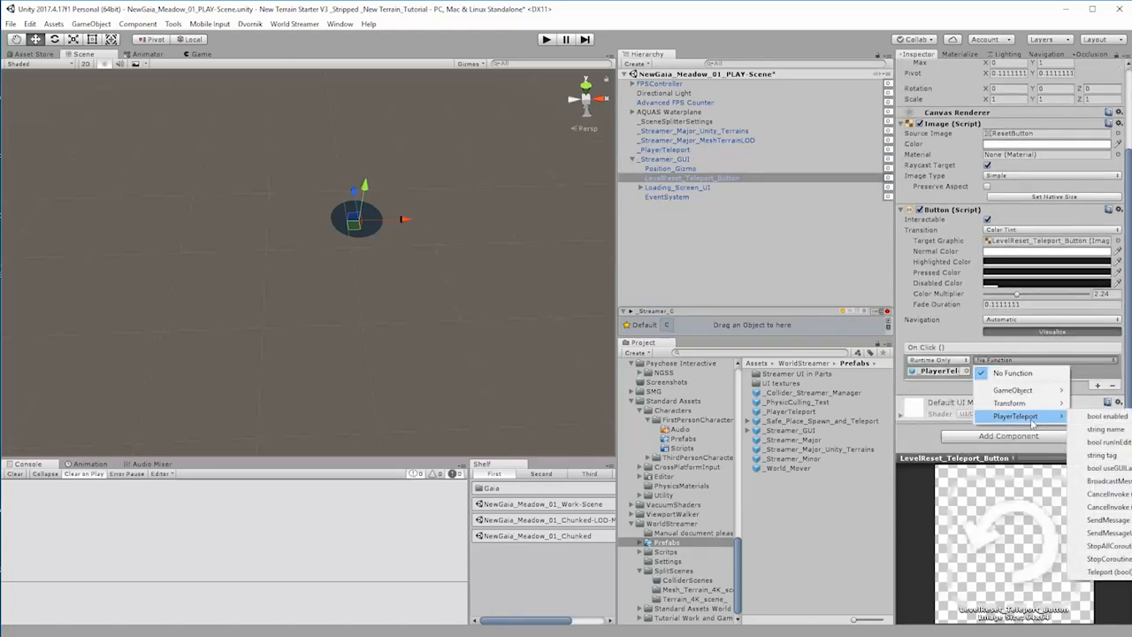
pyautogui.click(1106, 572)
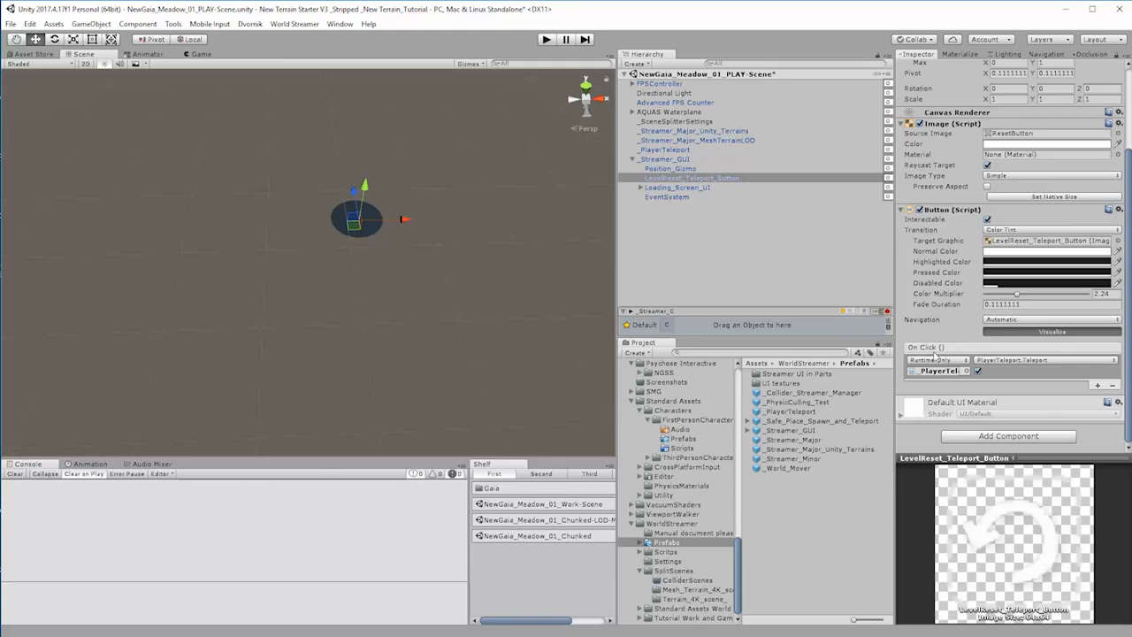
pyautogui.click(1026, 361)
pyautogui.moveTo(1026, 417)
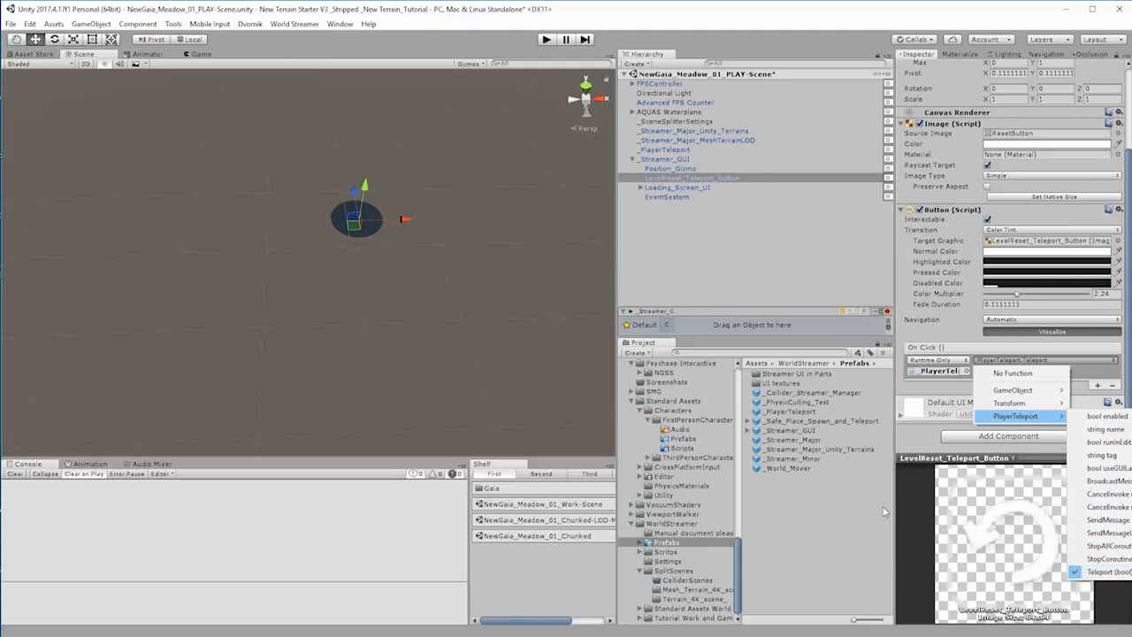
pyautogui.click(918, 434)
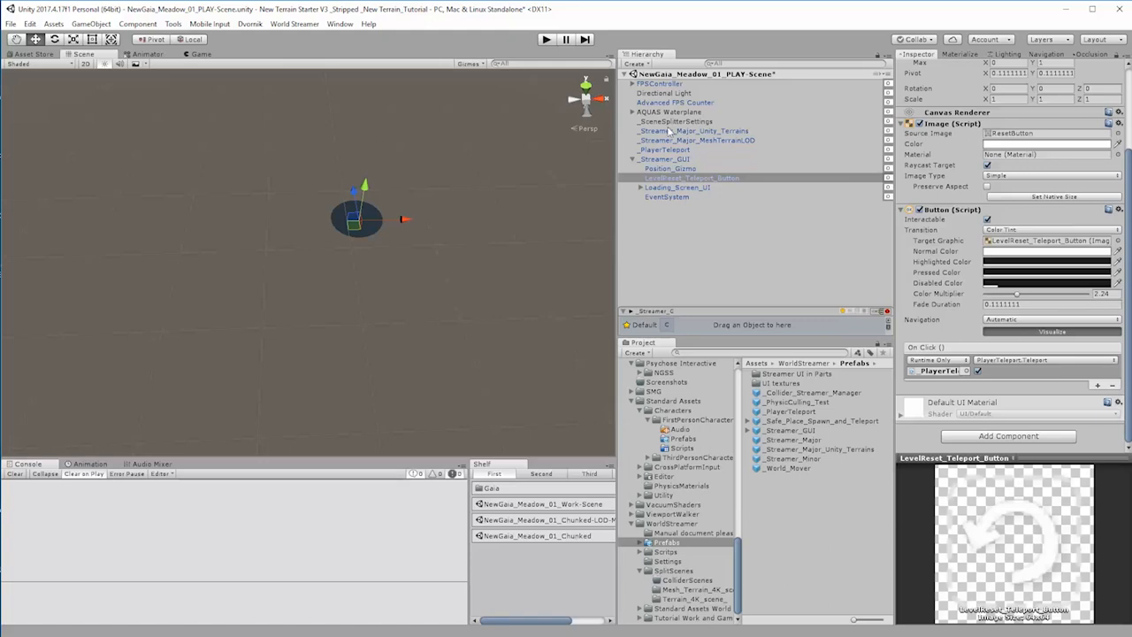
# Step: Set Scene Load Wait Frames to 5 on both _Streamer_Major_Unity_Terrains and _Streamer_Major_MeshTerrainLOD
pyautogui.click(704, 131)
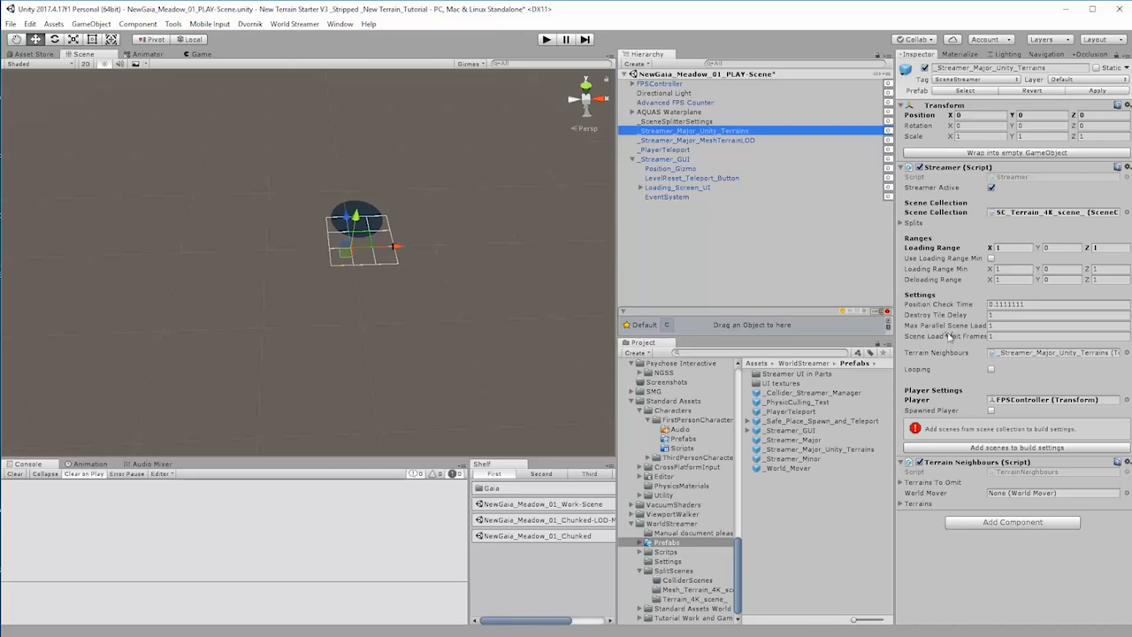
pyautogui.click(1003, 336)
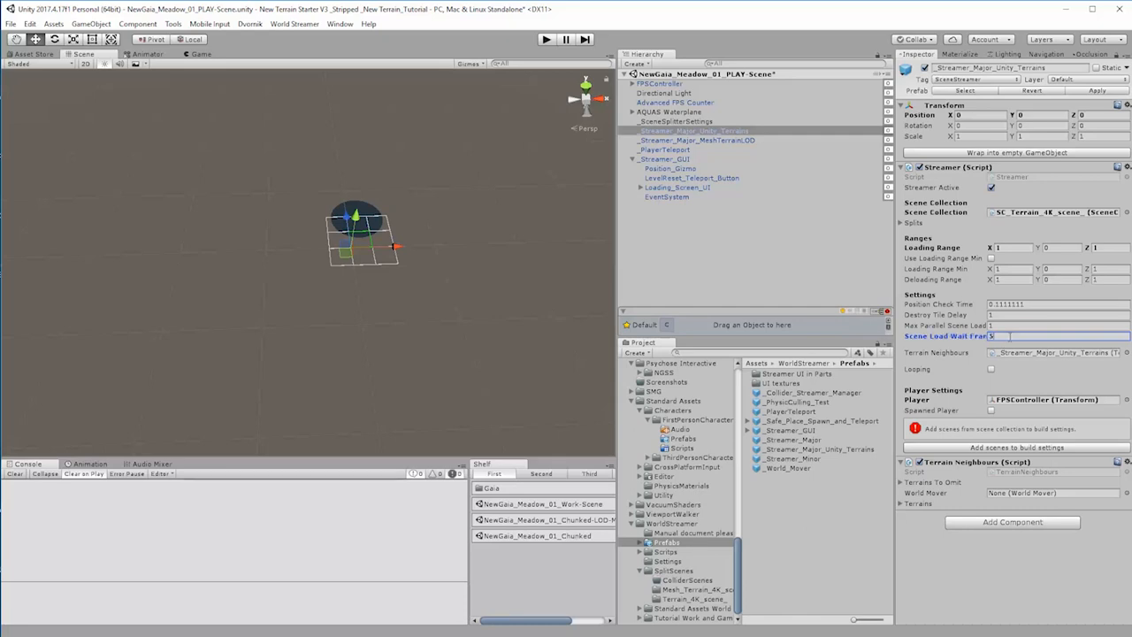
pyautogui.click(705, 143)
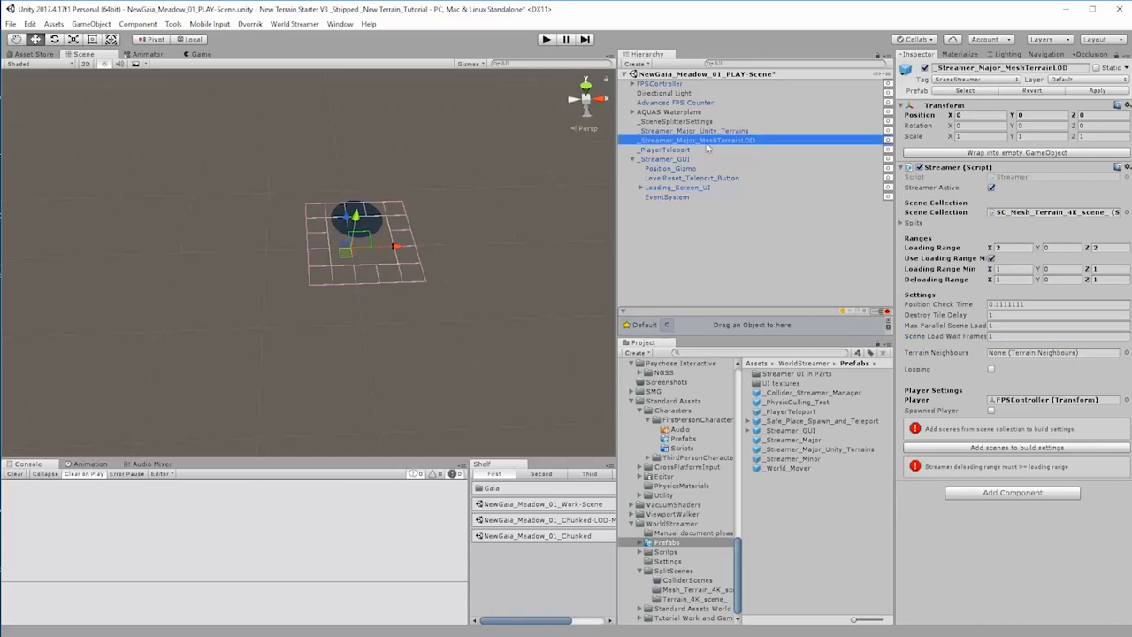
pyautogui.click(1009, 337)
pyautogui.write('5')
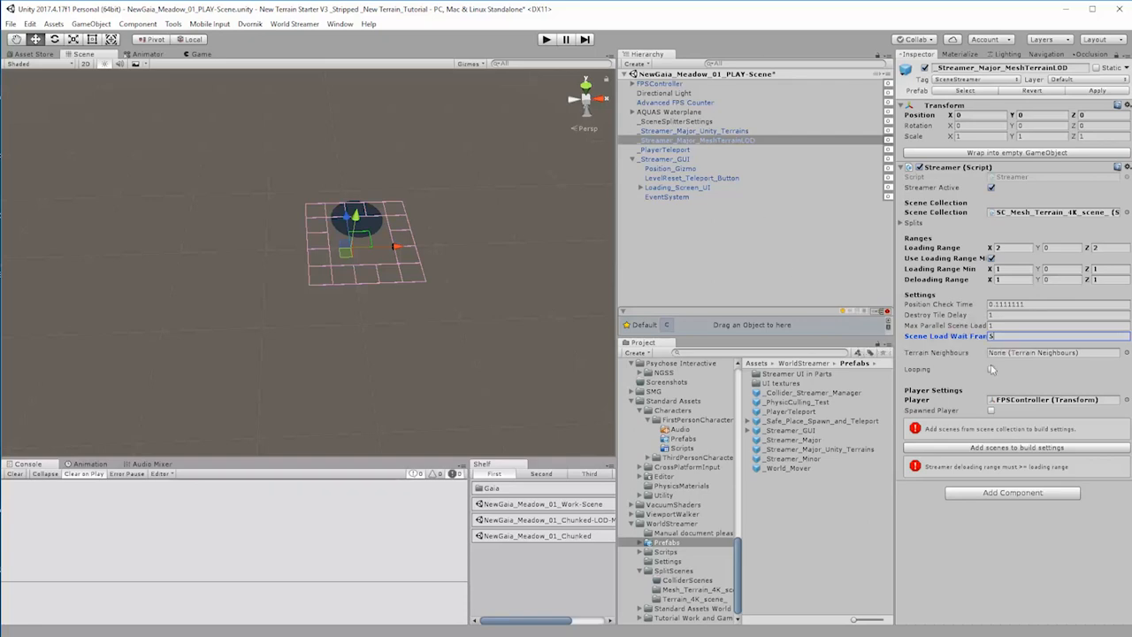
pyautogui.click(703, 140)
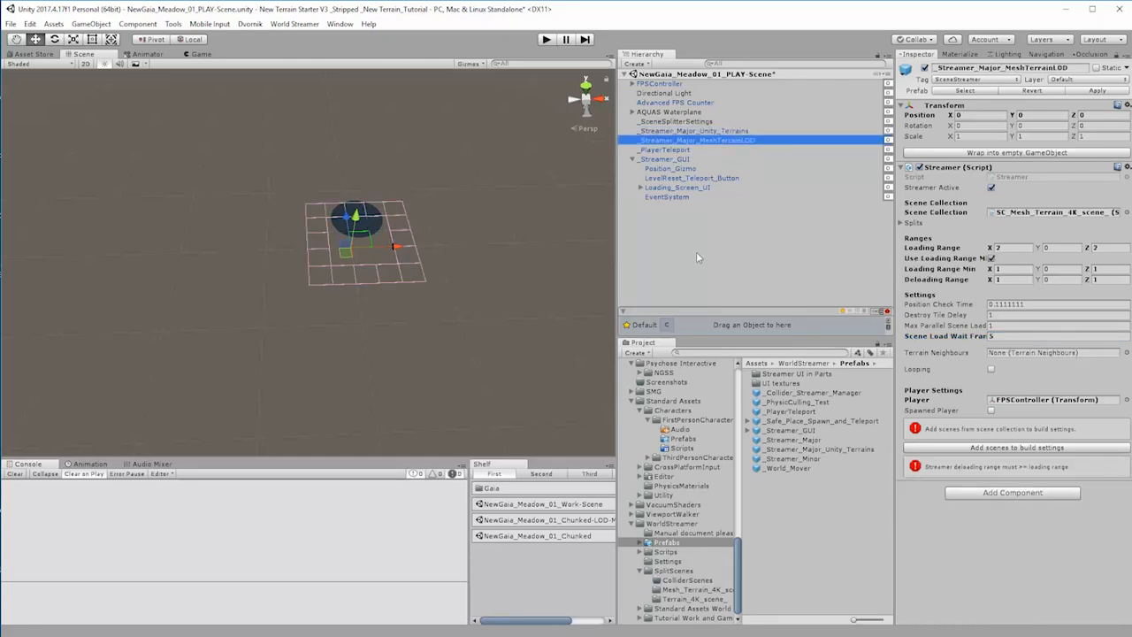
# Step: Examine the UI Loading Streamer settings of Loading_Screen_UI and locate the image used as its Progress Img
pyautogui.click(663, 159)
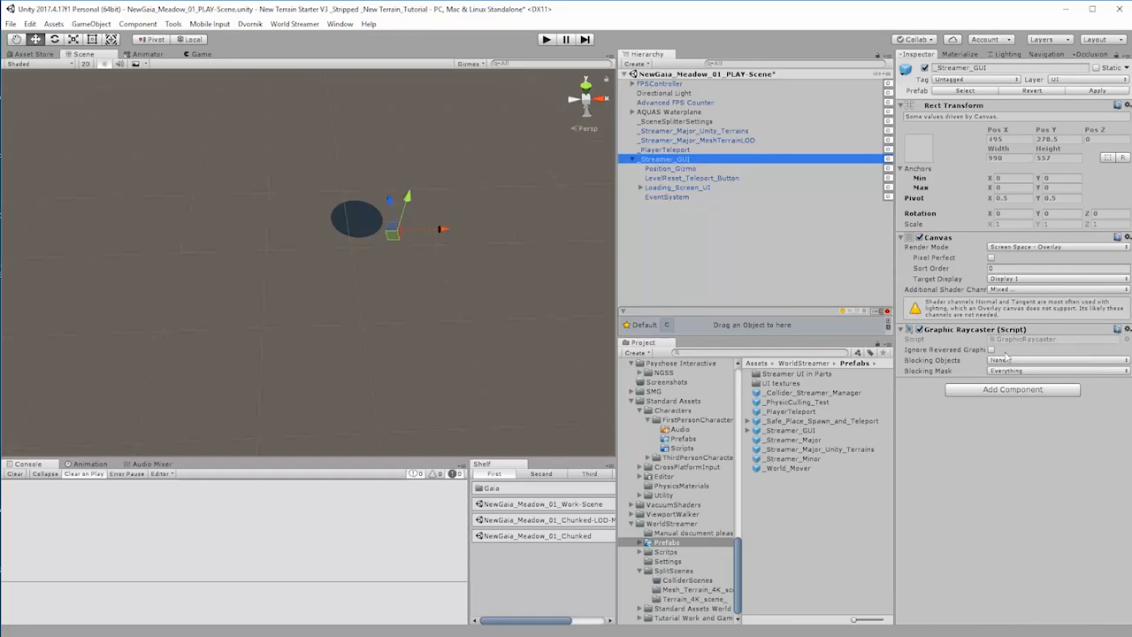
pyautogui.click(672, 189)
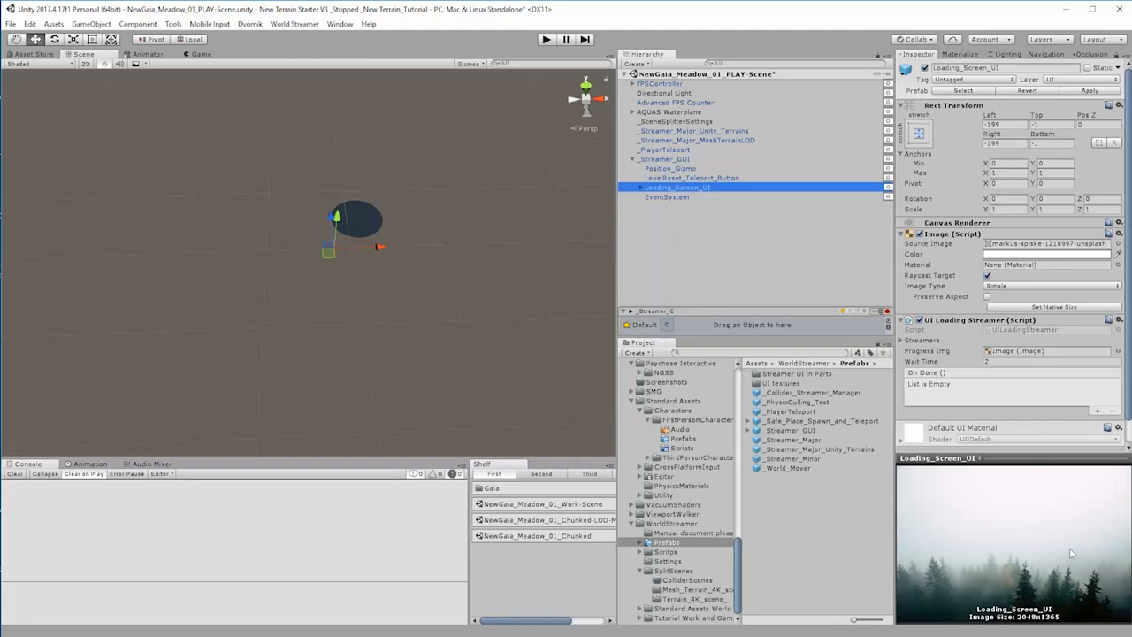
pyautogui.click(1018, 353)
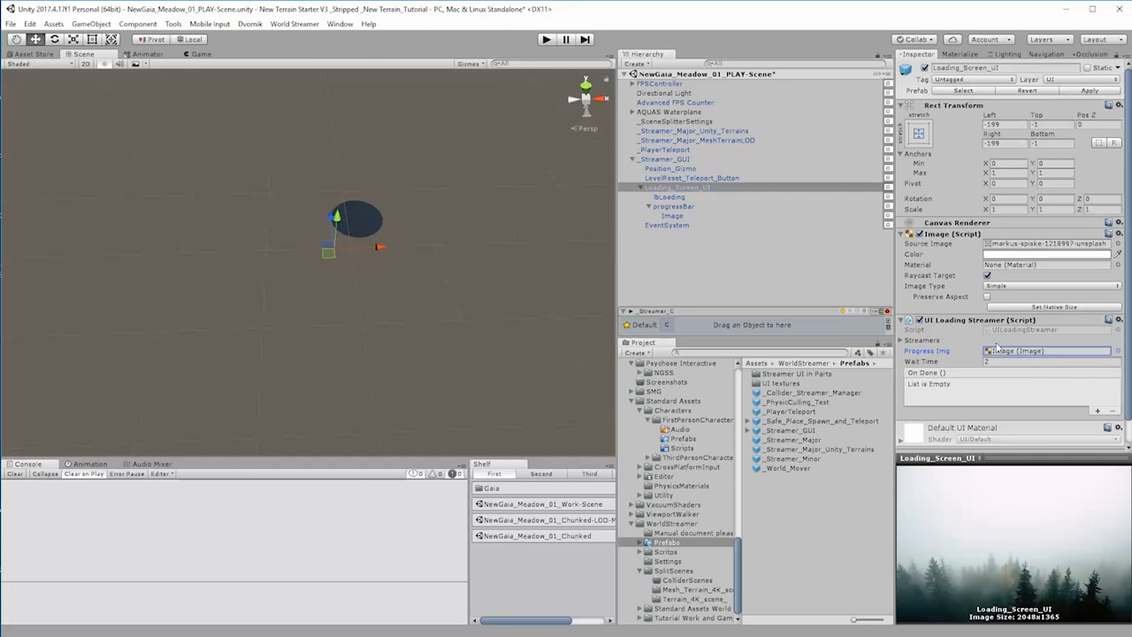
pyautogui.scroll(-1, 1011, 378)
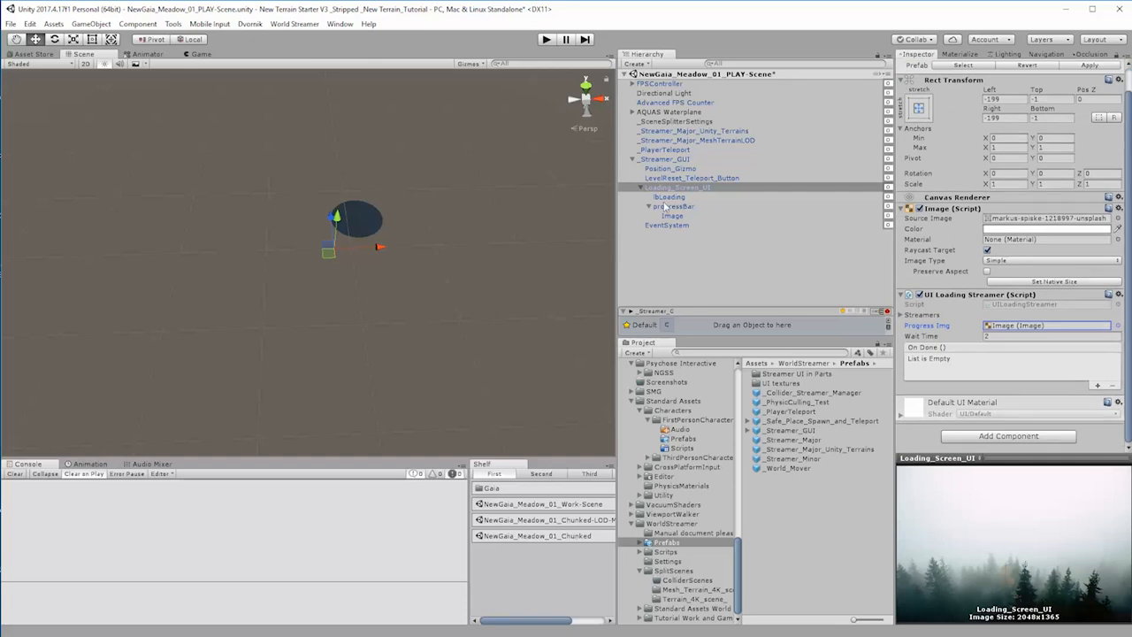
pyautogui.click(661, 179)
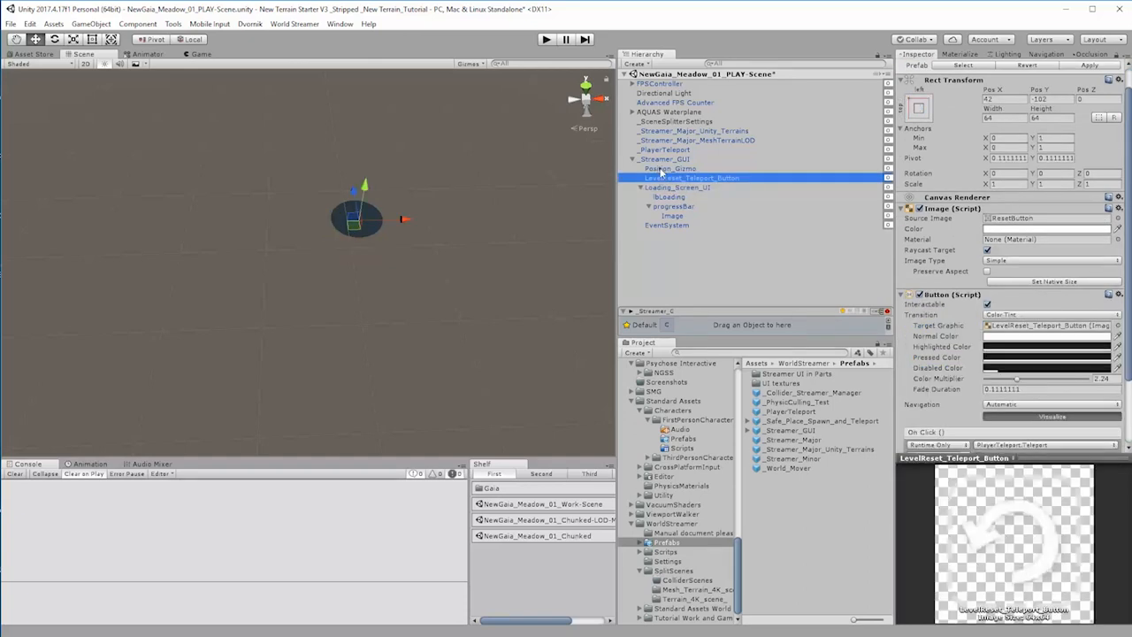
# Step: Collapse _Streamer_GUI in the hierarchy and examine the SplitScenes mesh and terrain folders alongside _Streamer_Major_Unity_Terrains
pyautogui.click(660, 168)
pyautogui.click(664, 160)
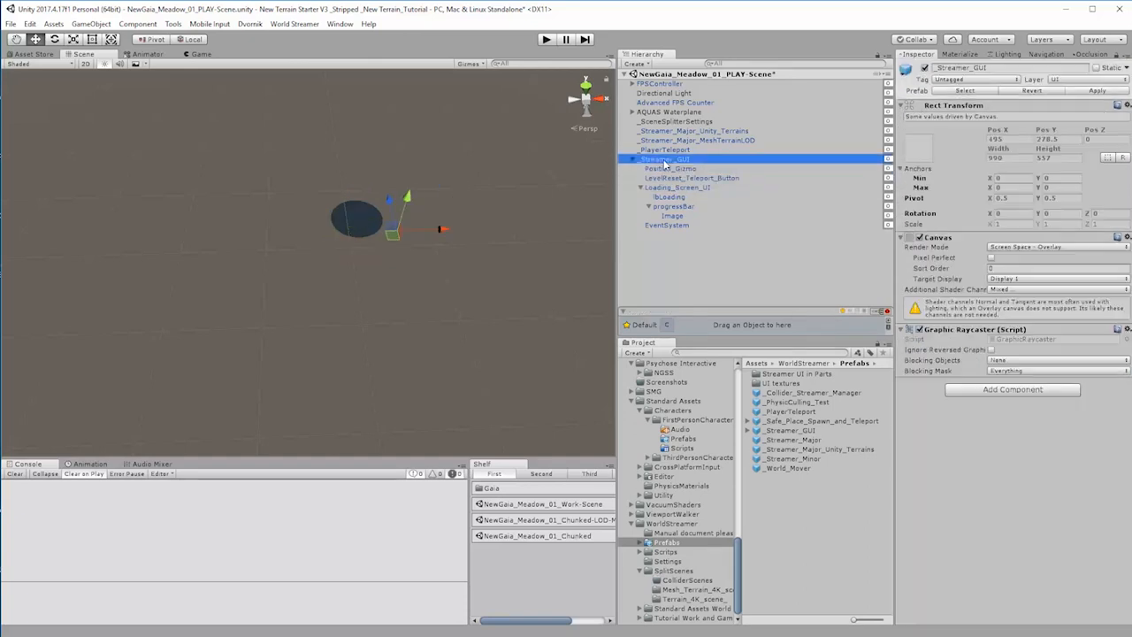
pyautogui.click(693, 263)
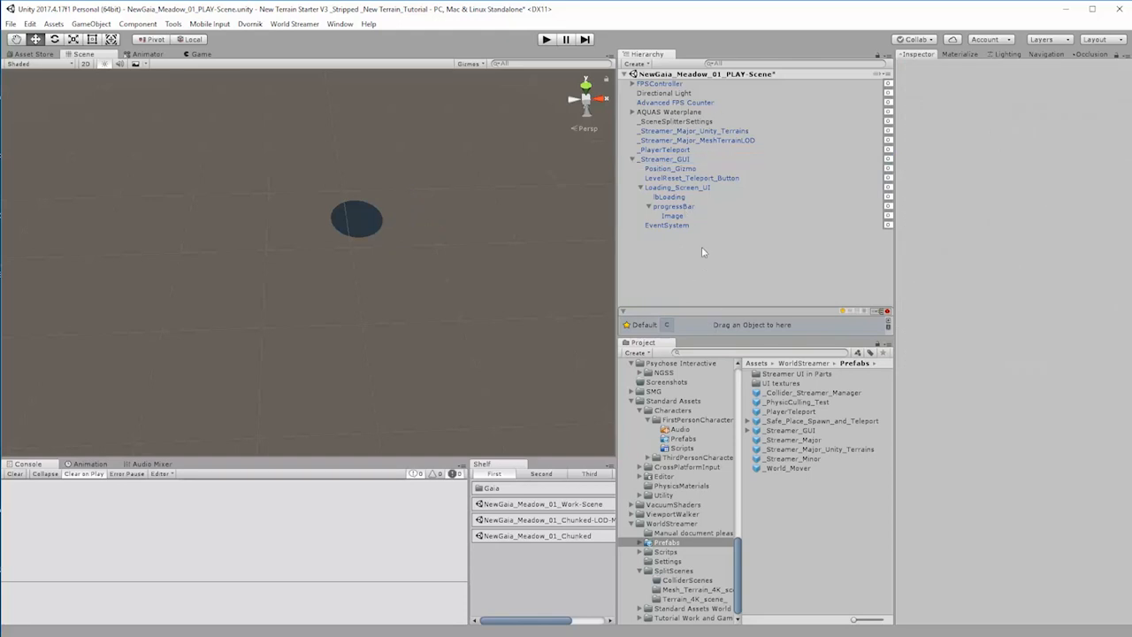
pyautogui.click(633, 159)
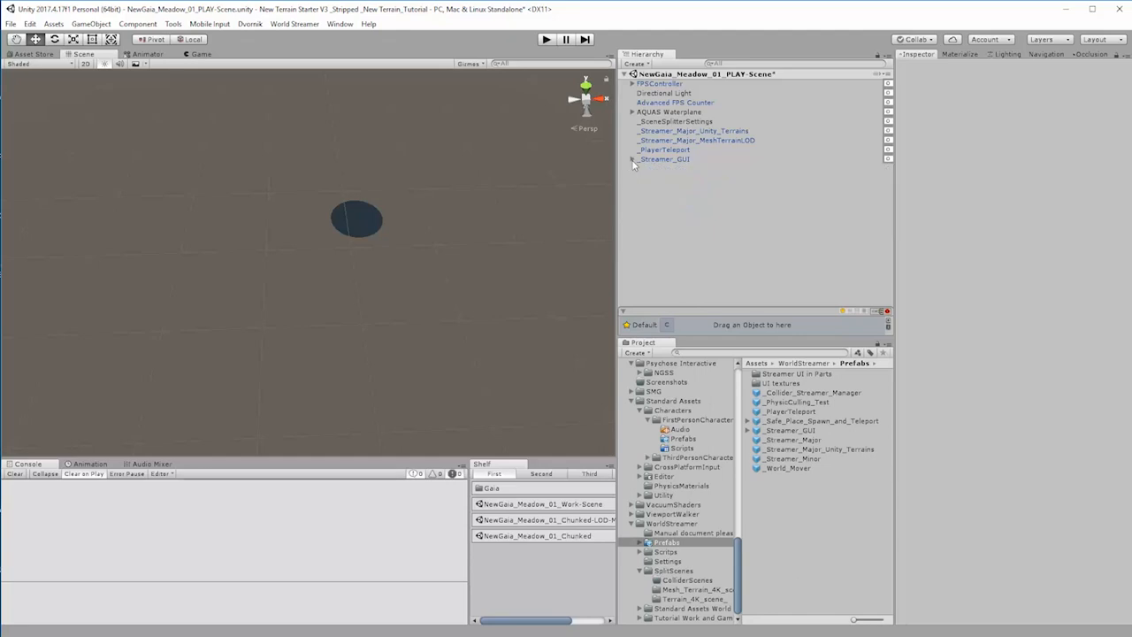
pyautogui.click(705, 131)
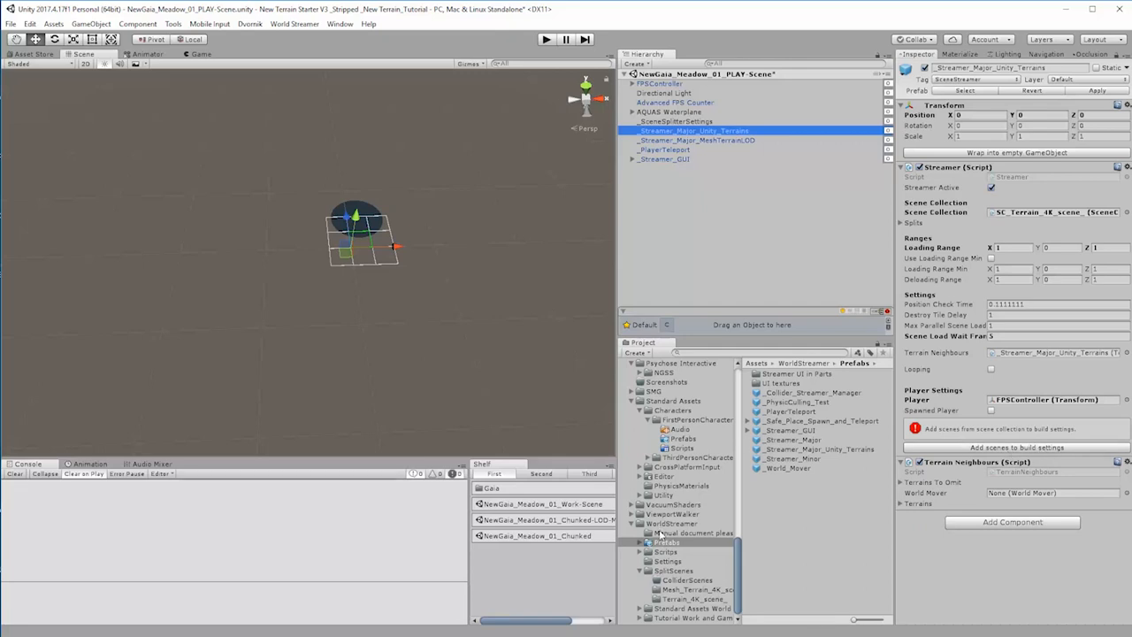
pyautogui.click(668, 571)
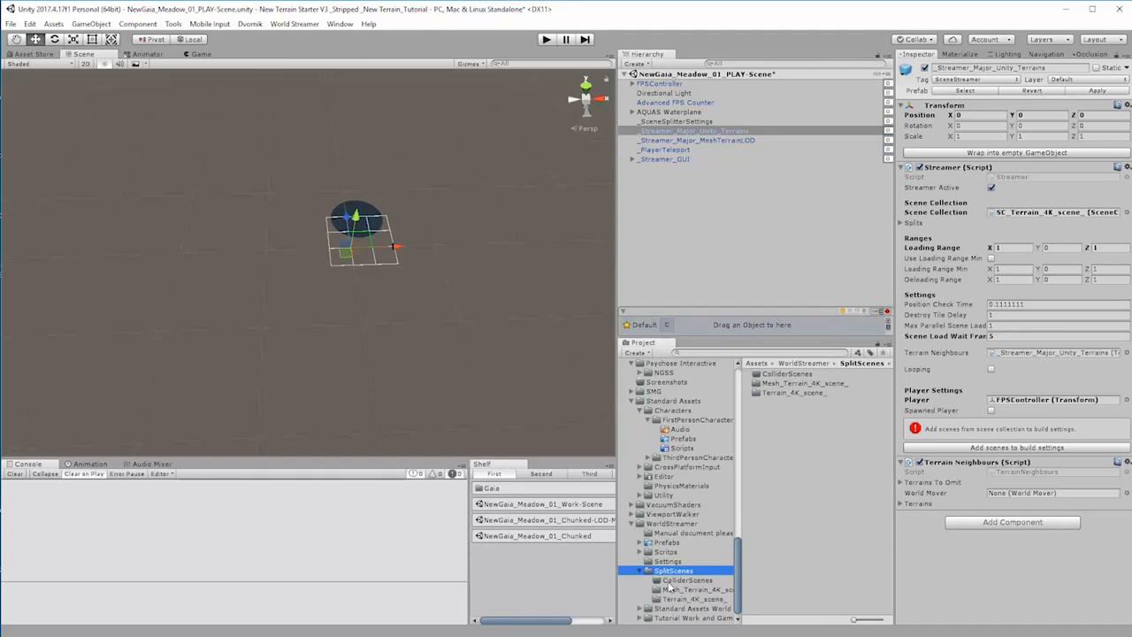
pyautogui.click(673, 581)
pyautogui.click(679, 590)
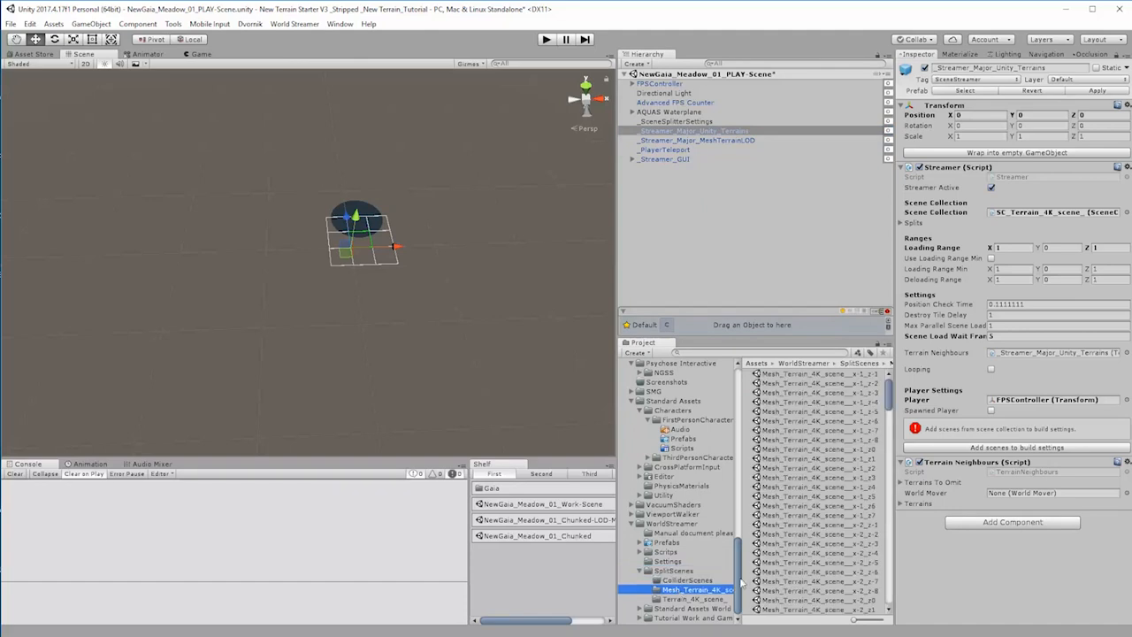
pyautogui.click(694, 598)
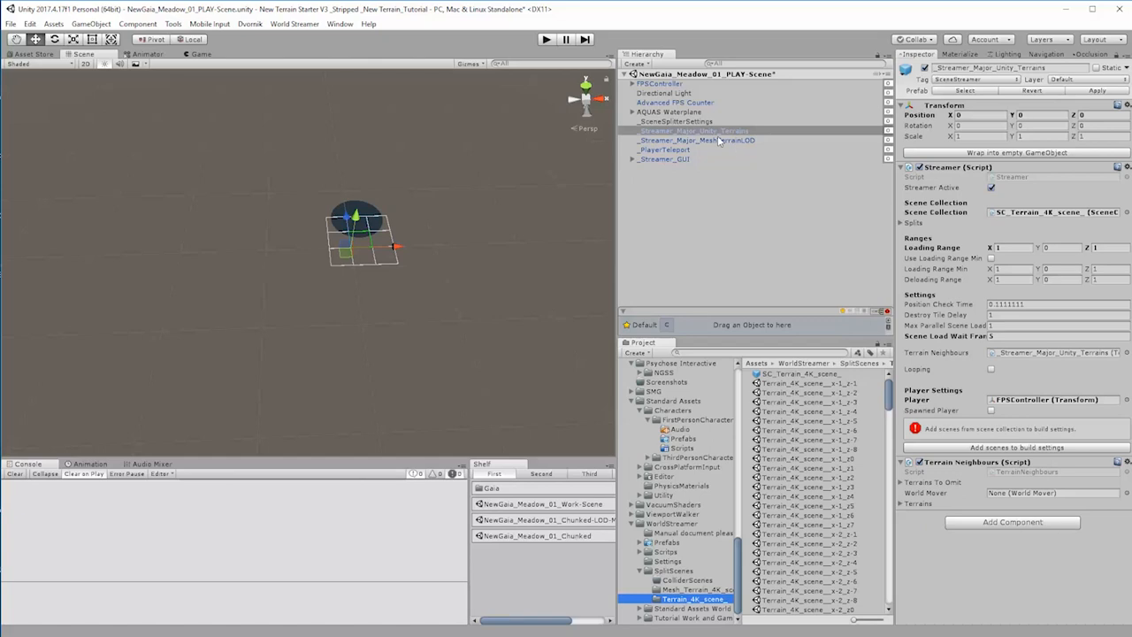
pyautogui.click(550, 325)
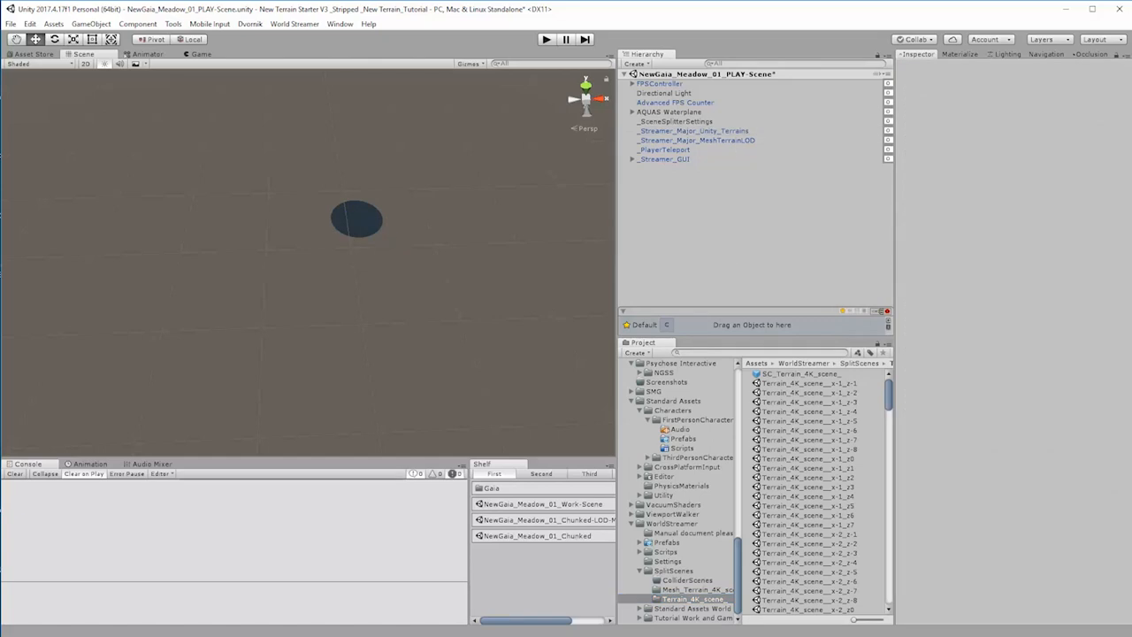
# Step: Replace NewGaia_Meadow_01 in the build's scene list with the open scene NewGaia_Meadow_01_PLAY-Scene
pyautogui.click(29, 24)
pyautogui.moveTo(11, 24)
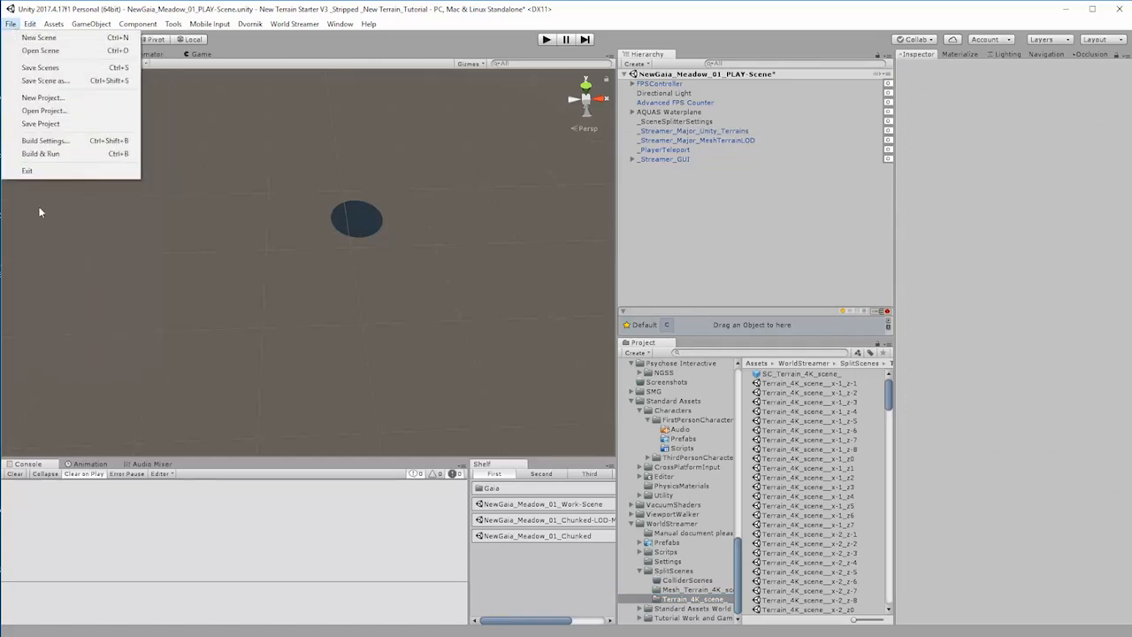
pyautogui.click(40, 143)
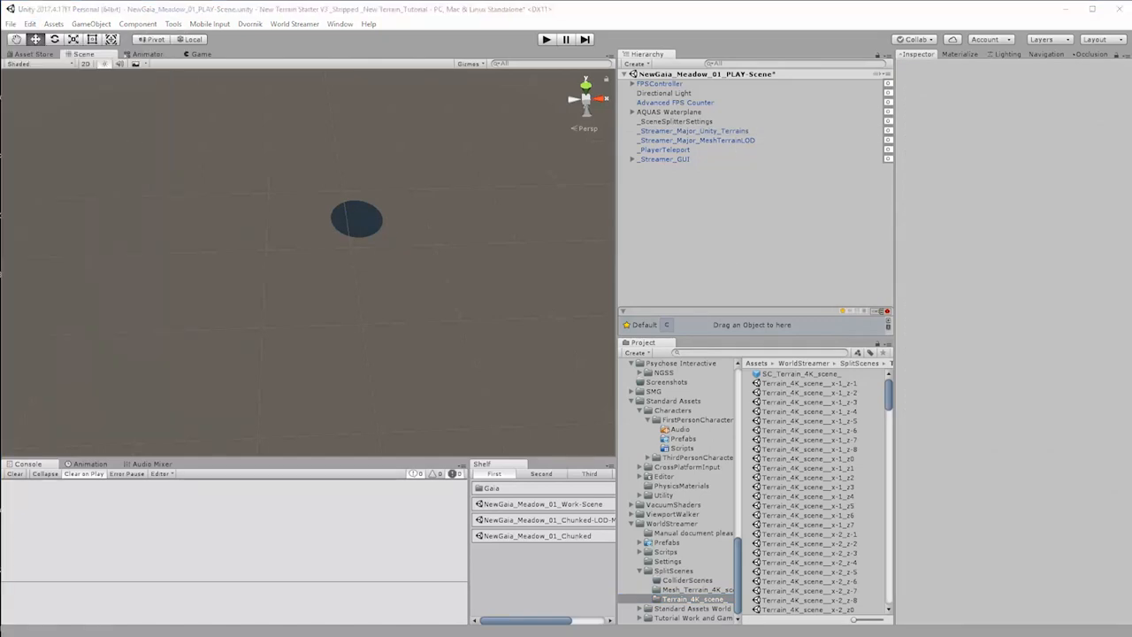
pyautogui.click(239, 84)
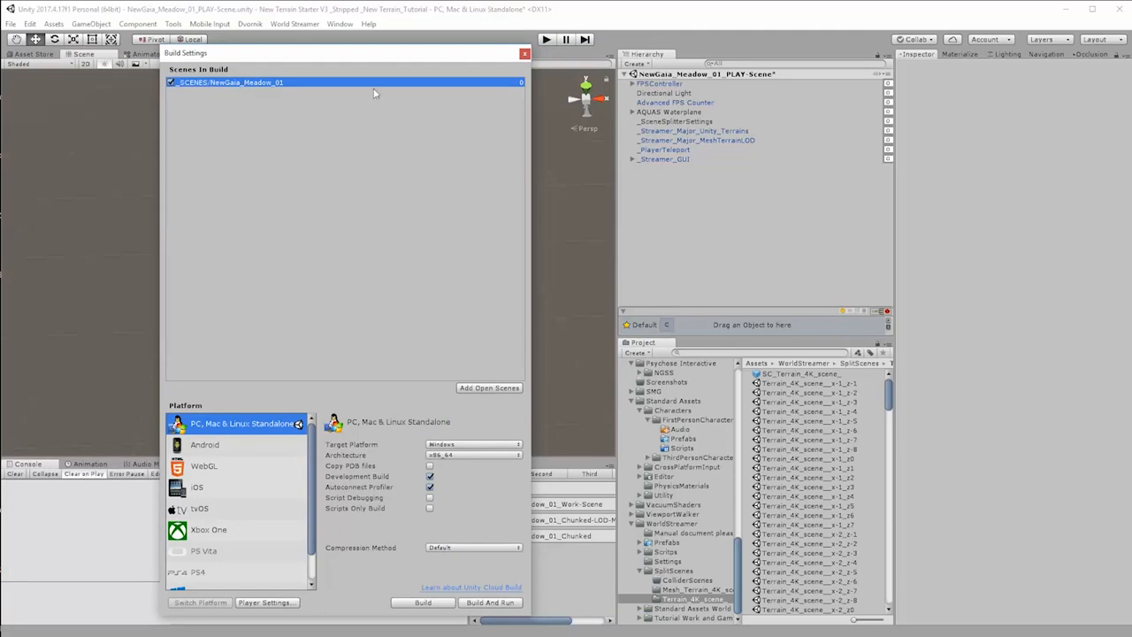
pyautogui.rightClick(260, 82)
pyautogui.click(287, 86)
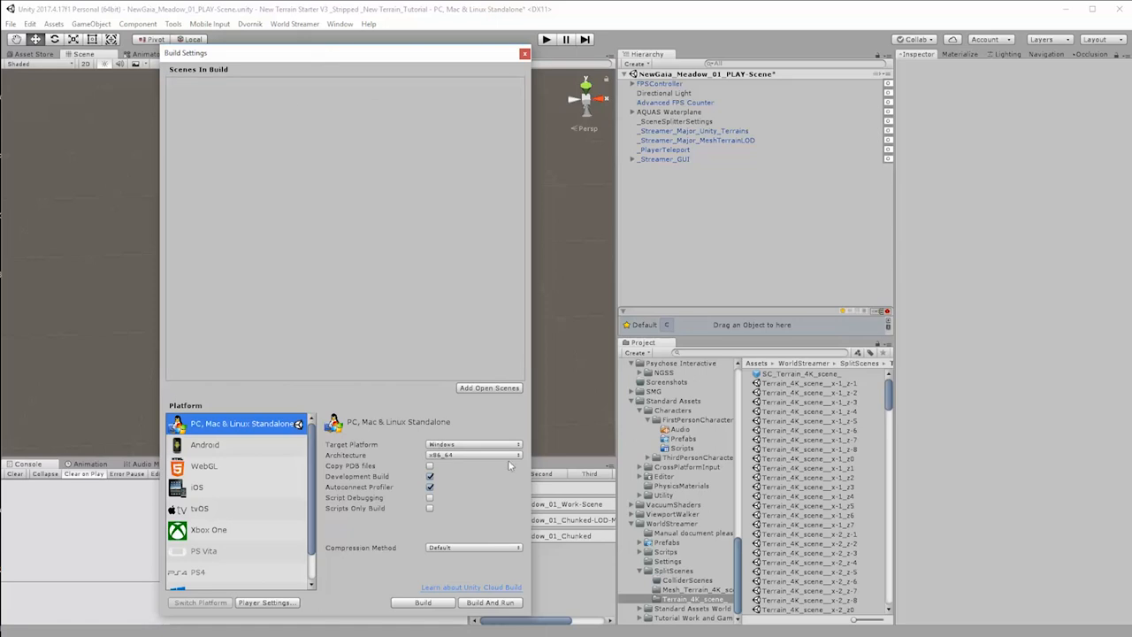
pyautogui.click(489, 388)
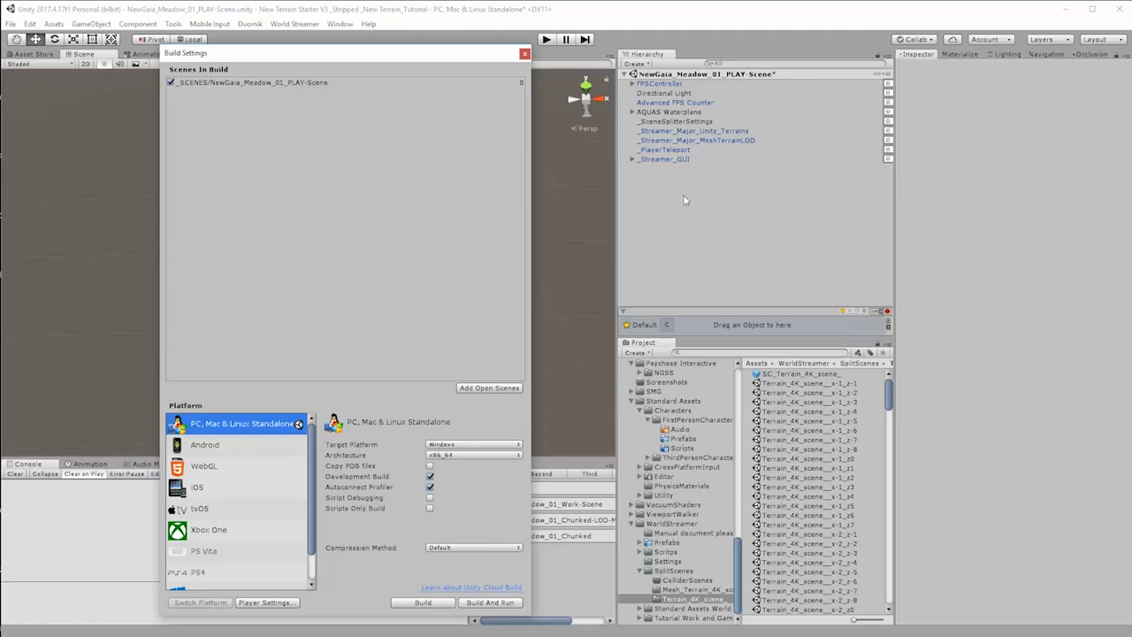
# Step: Add the scene collections of _Streamer_Major_Unity_Terrains and _Streamer_Major_MeshTerrainLOD to the build settings
pyautogui.click(691, 133)
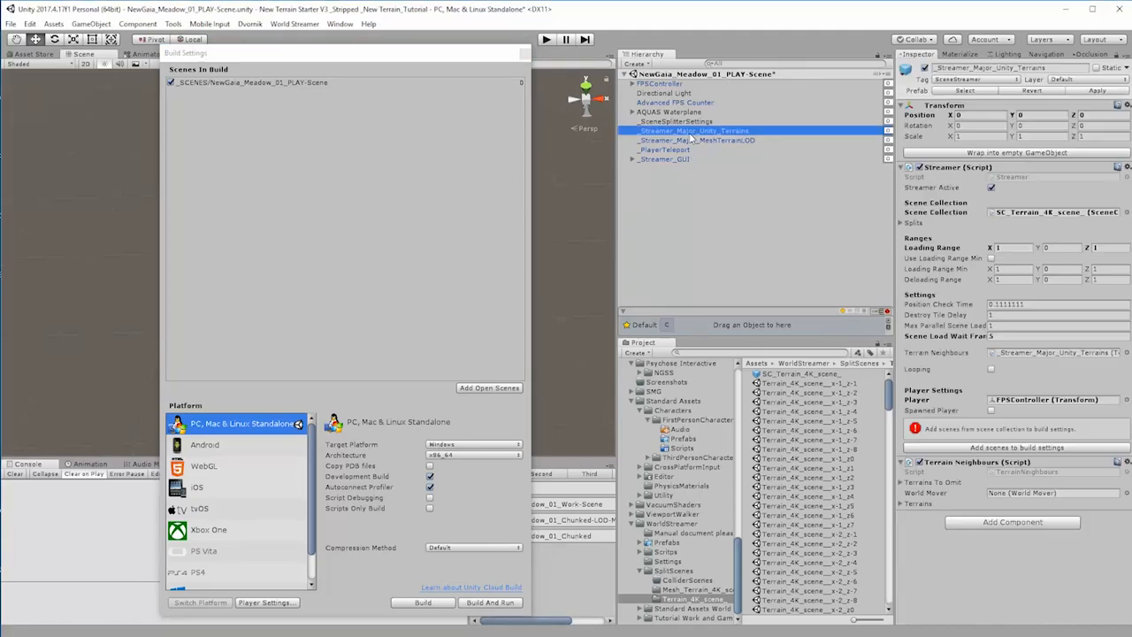
pyautogui.click(991, 448)
pyautogui.click(678, 141)
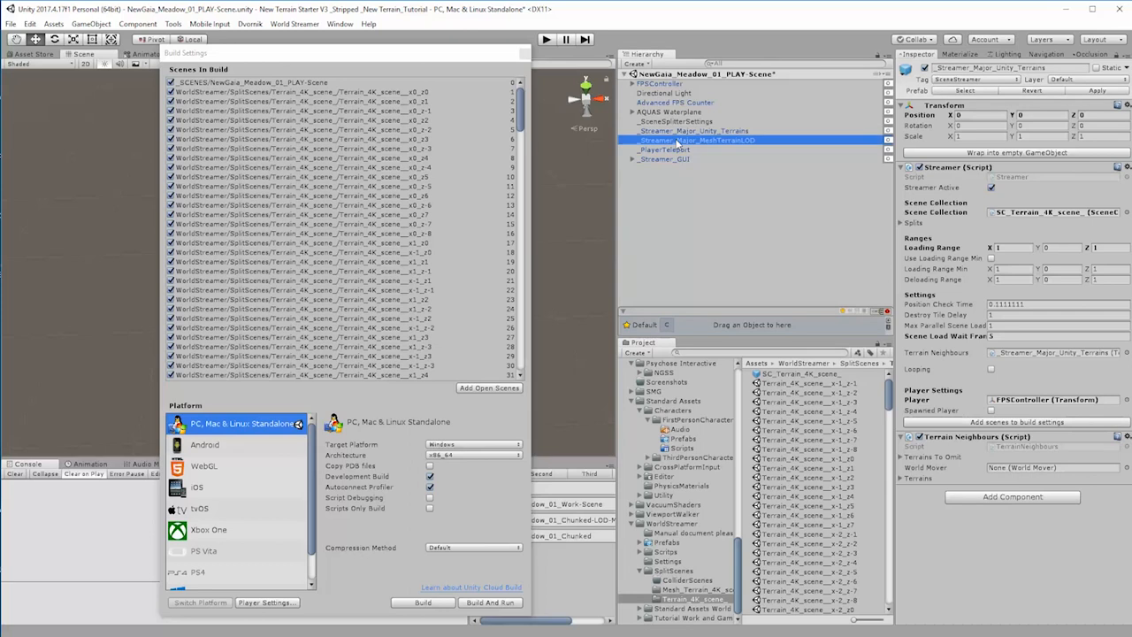
pyautogui.click(1013, 448)
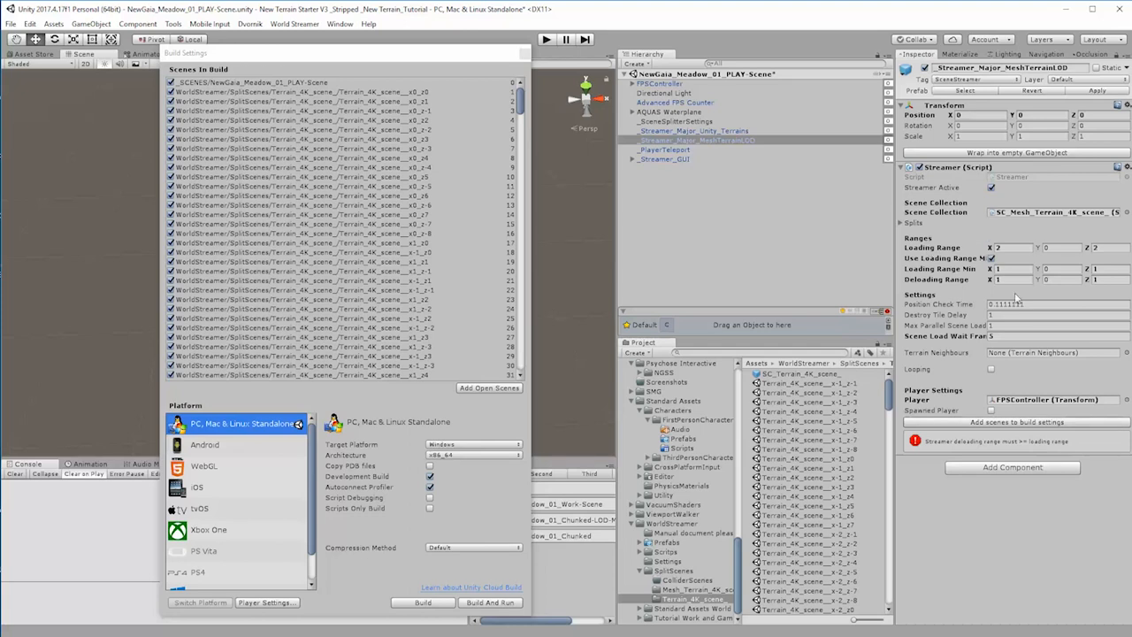
# Step: Set _Streamer_Major_MeshTerrainLOD's Deloading Range to 2 in X and Z, and close the Build Settings window
pyautogui.click(1008, 282)
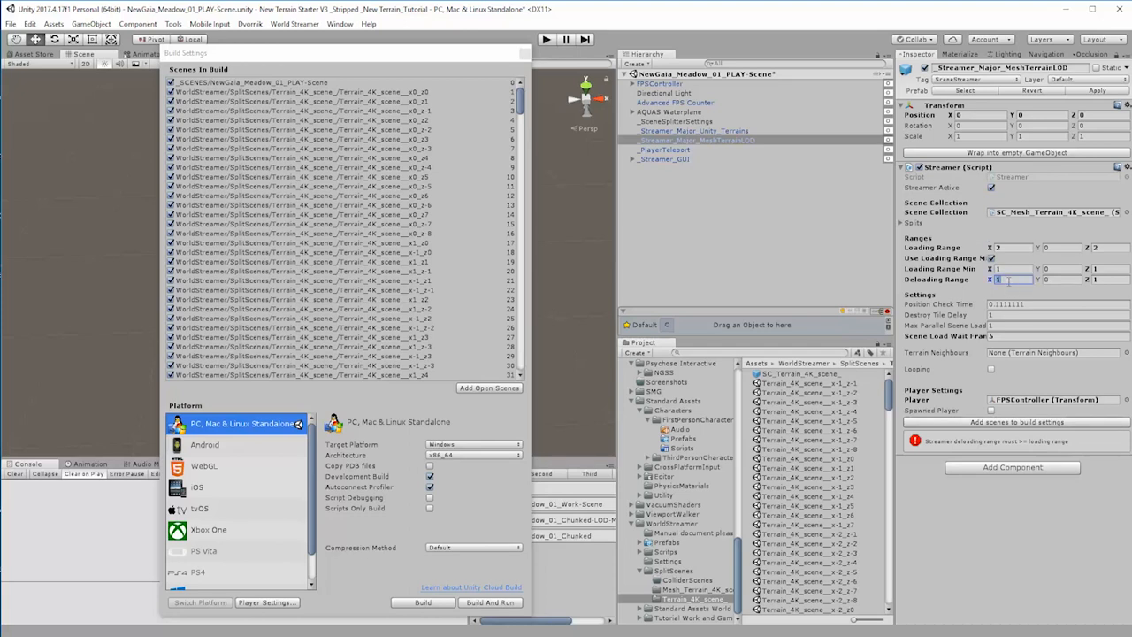
pyautogui.write('2')
pyautogui.click(1113, 280)
pyautogui.write('2')
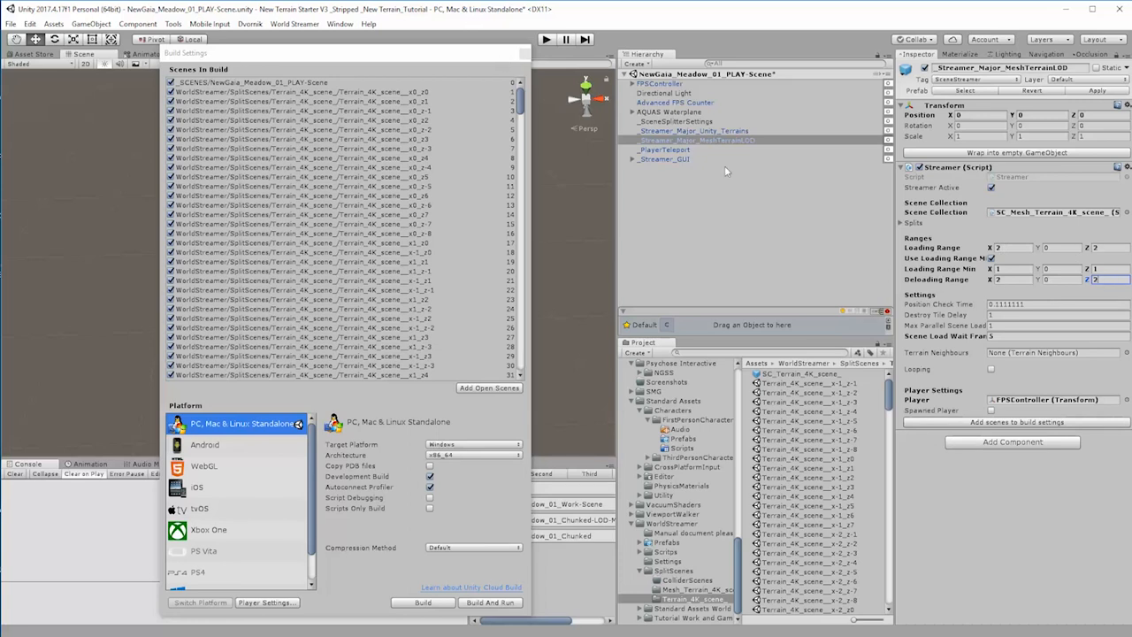
pyautogui.click(704, 230)
pyautogui.click(493, 56)
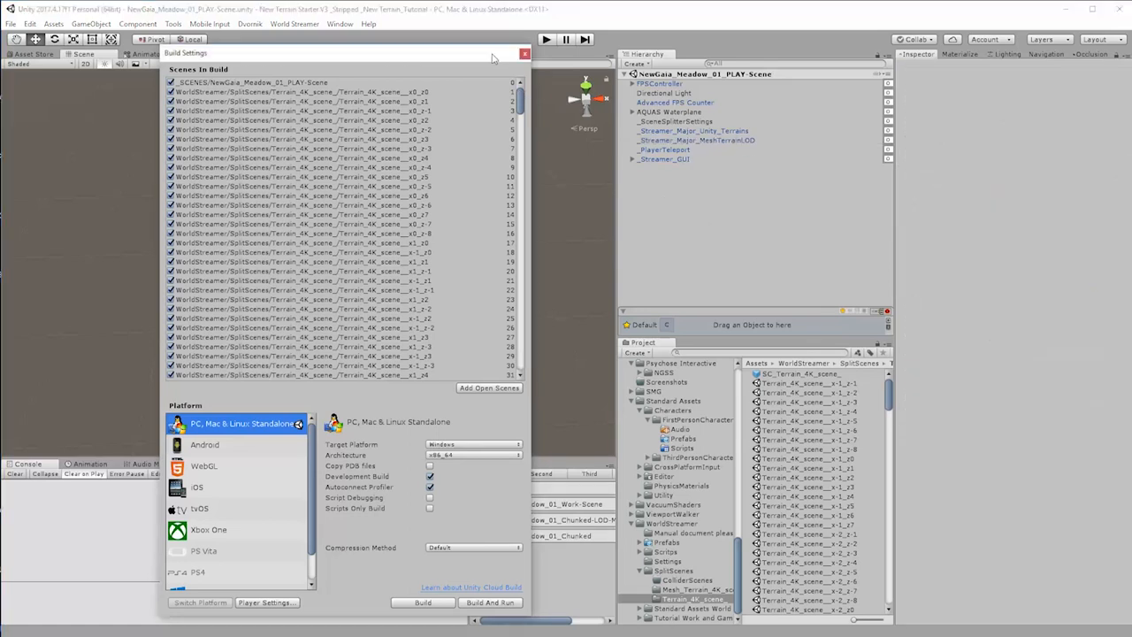
pyautogui.click(525, 54)
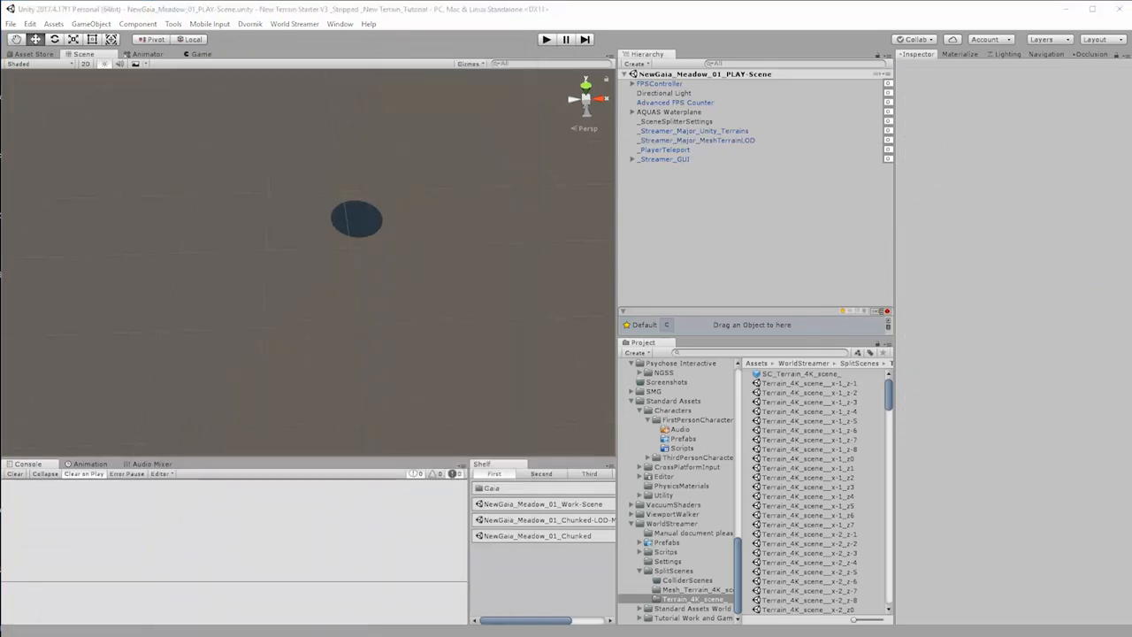
# Step: Play-test the scene, trace the console error to its source object and inspect Loading_Screen_UI's components
pyautogui.click(546, 39)
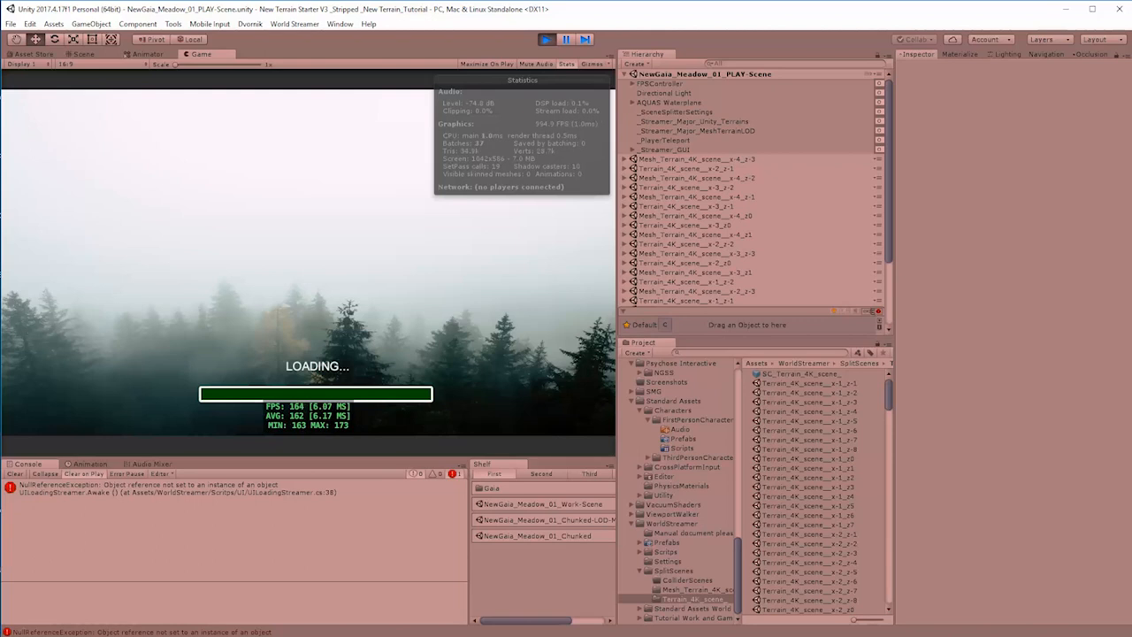
pyautogui.click(193, 489)
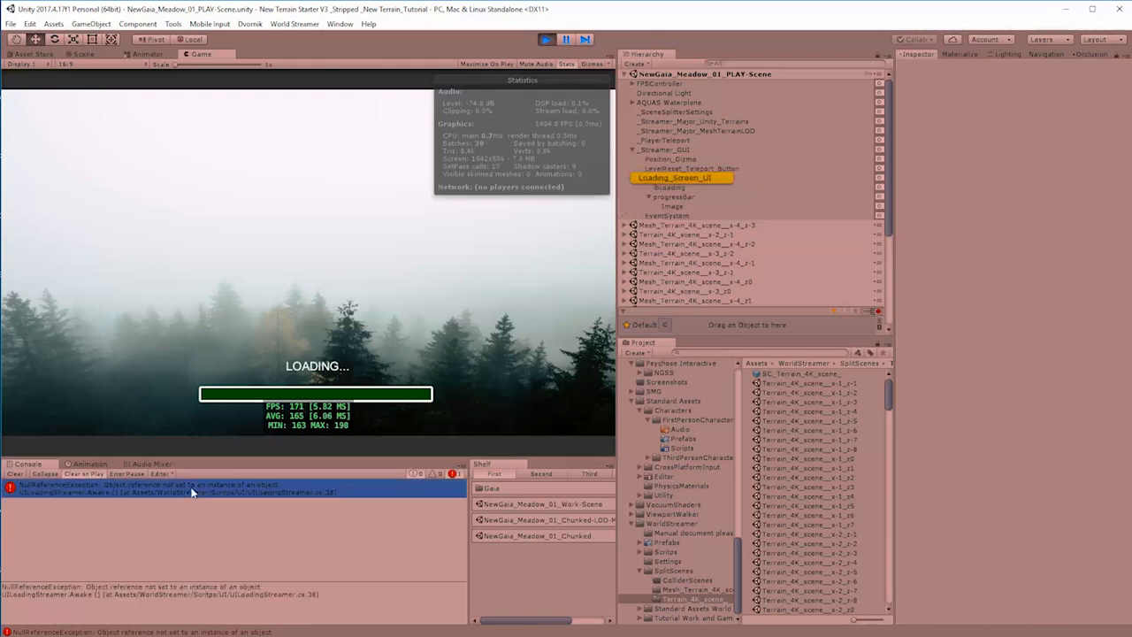
pyautogui.click(695, 175)
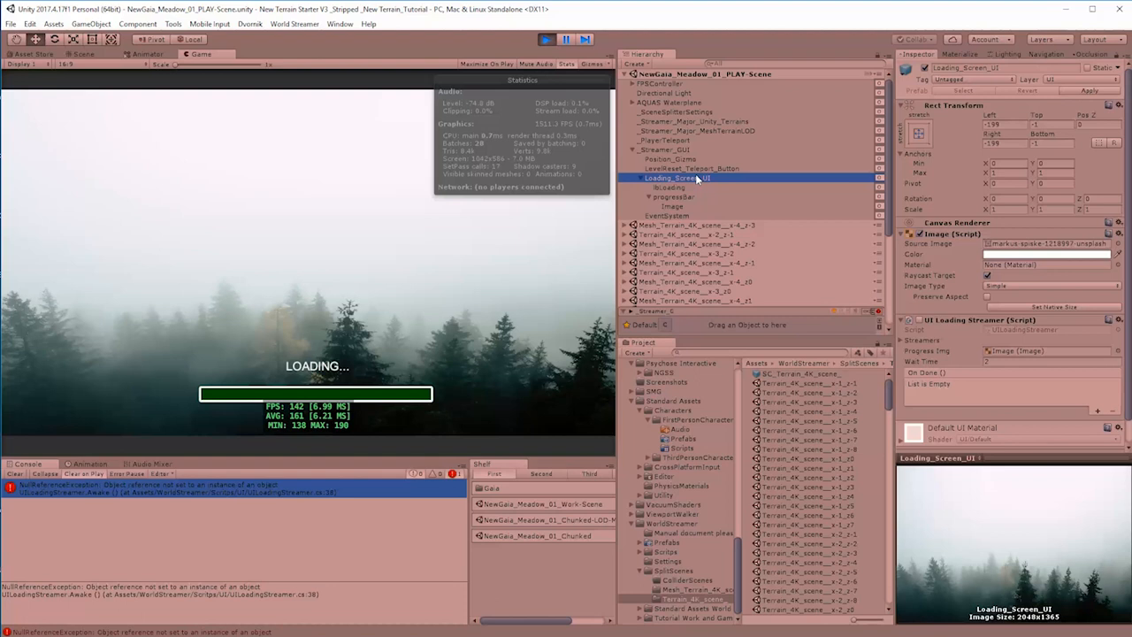
pyautogui.scroll(-1, 989, 428)
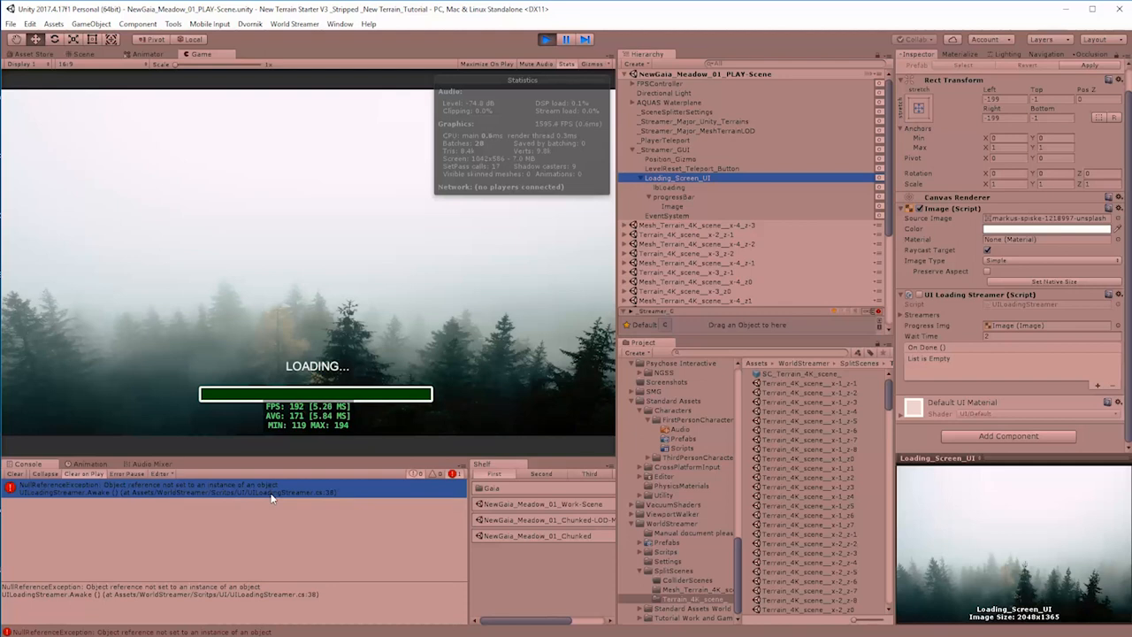
pyautogui.click(540, 39)
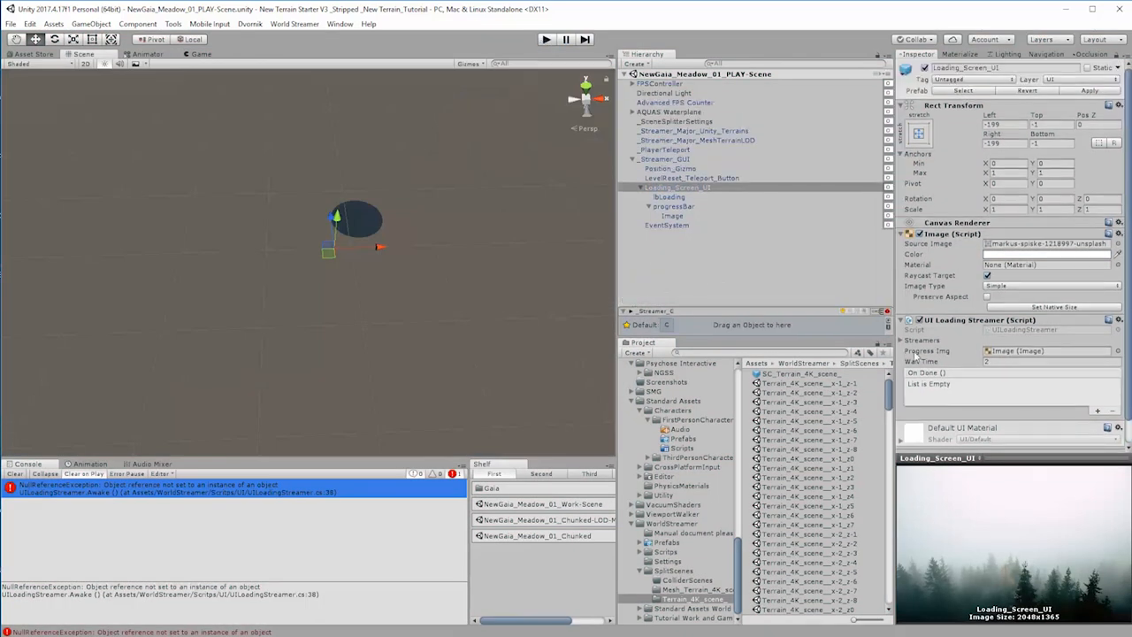
# Step: Expand the Streamers list of Loading_Screen_UI's UI Loading Streamer and examine it during another play test
pyautogui.scroll(-1, 997, 372)
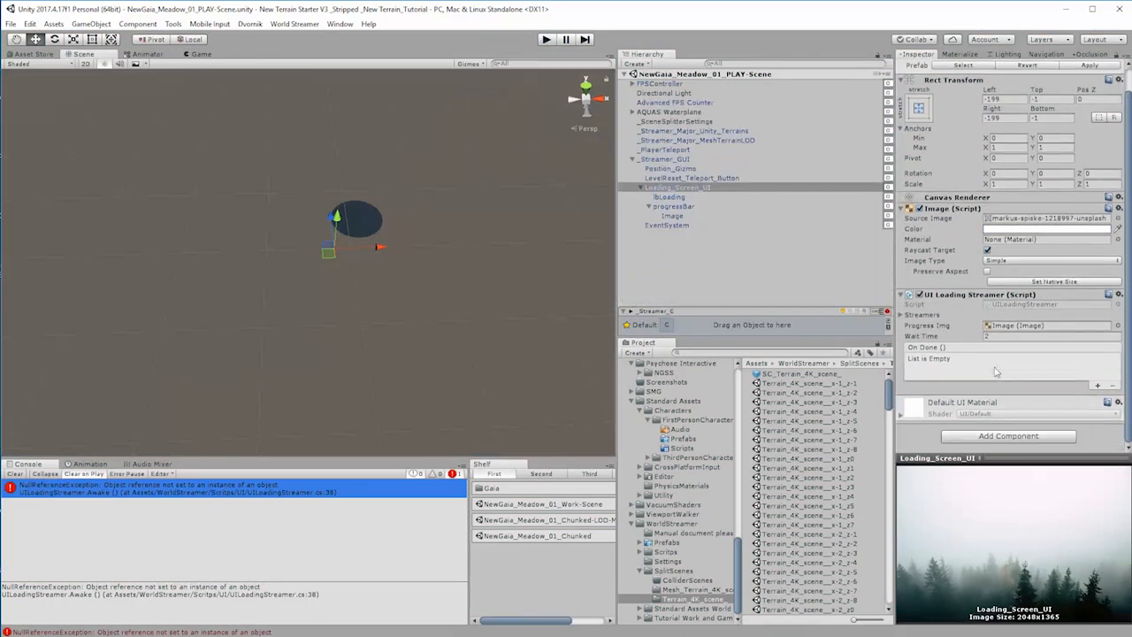
pyautogui.click(901, 316)
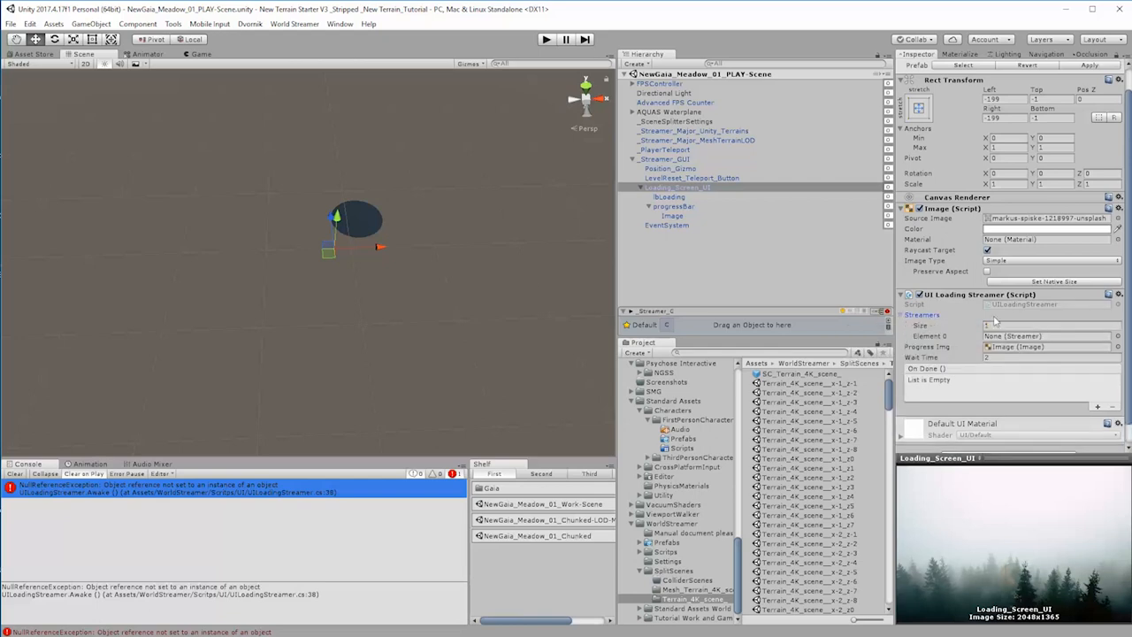
pyautogui.click(547, 39)
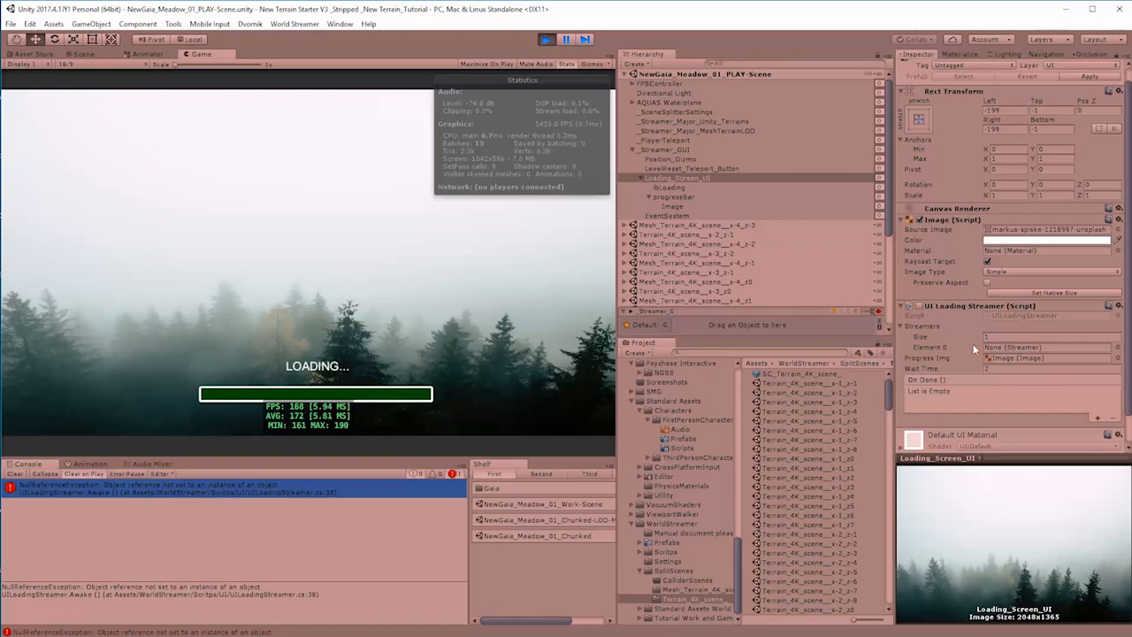
pyautogui.click(546, 39)
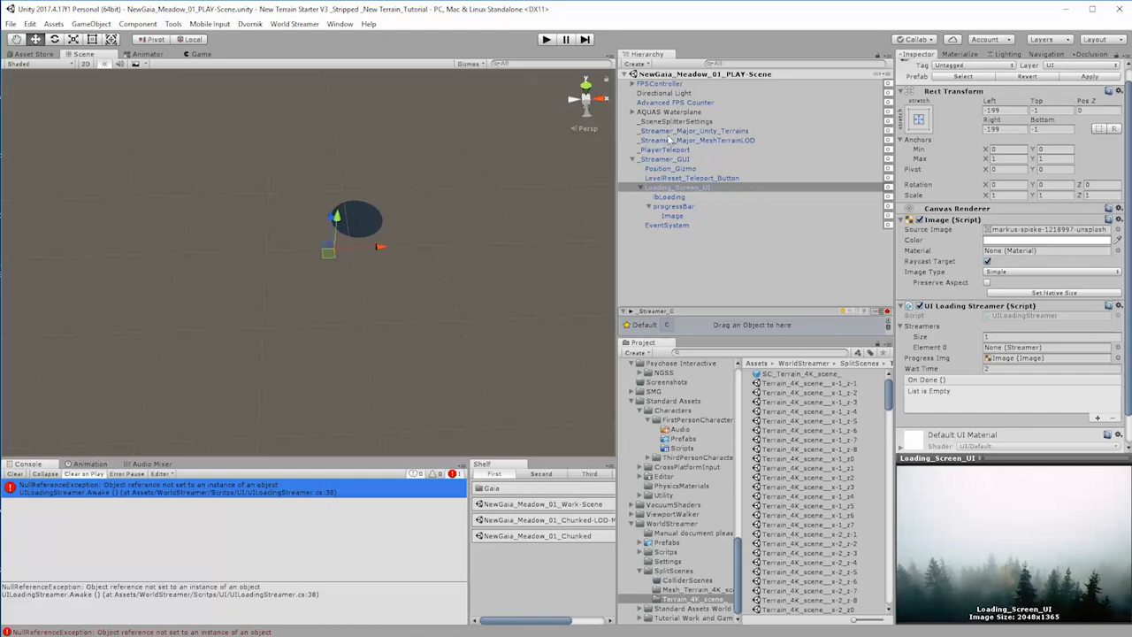
# Step: Set Loading_Screen_UI's Streamers size to 2, assign _Streamer_Major_Unity_Terrains and _Streamer_Major_MeshTerrainLOD to its elements, and play-test the scene
pyautogui.click(1003, 339)
pyautogui.doubleClick(1002, 339)
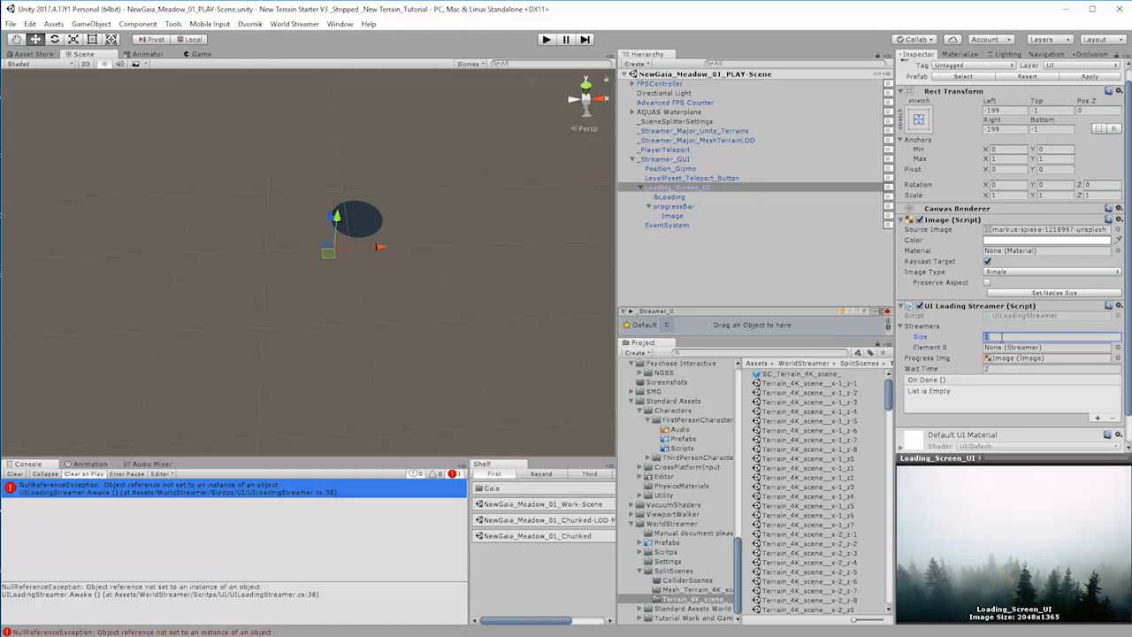
pyautogui.write('2')
pyautogui.press('Return')
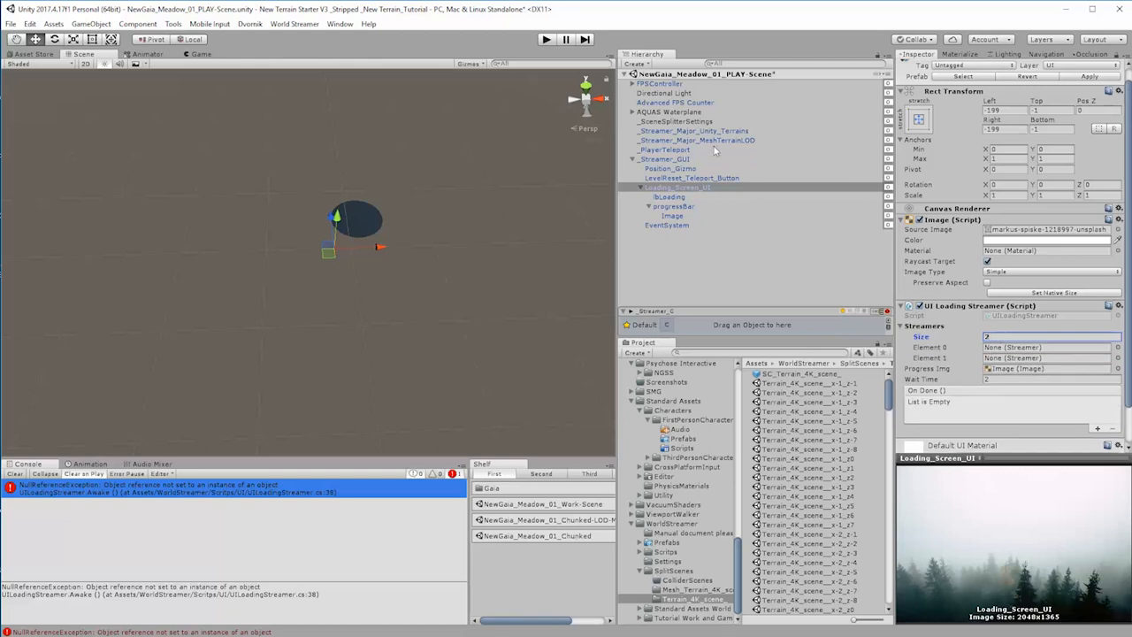
pyautogui.moveTo(1023, 303); pyautogui.dragTo(1027, 348)
pyautogui.moveTo(730, 140); pyautogui.dragTo(1011, 362)
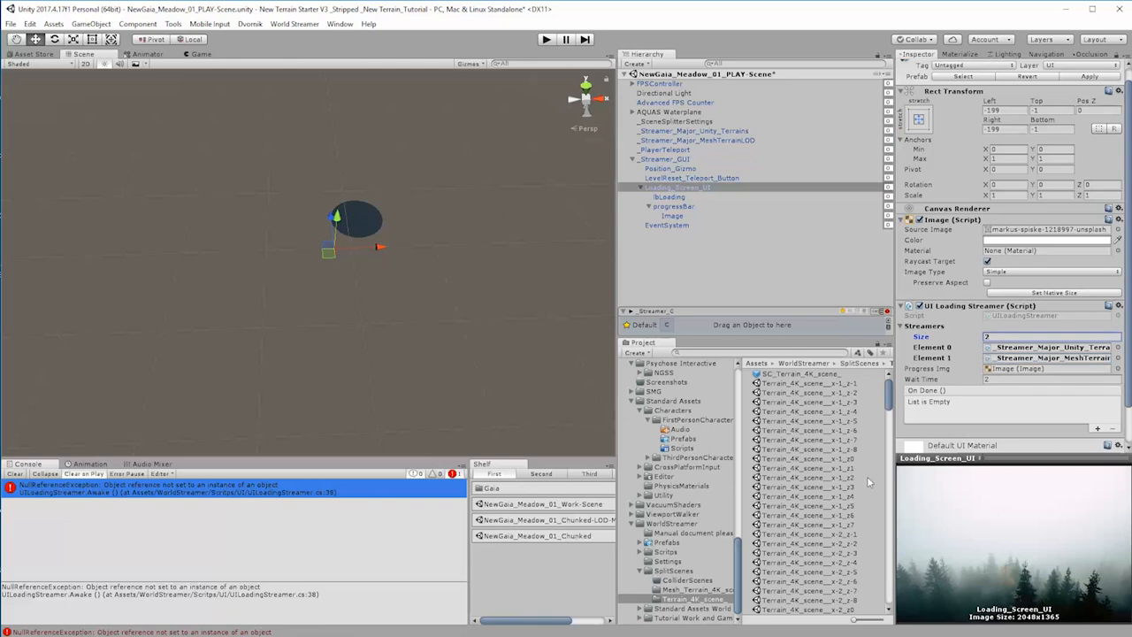
pyautogui.click(546, 39)
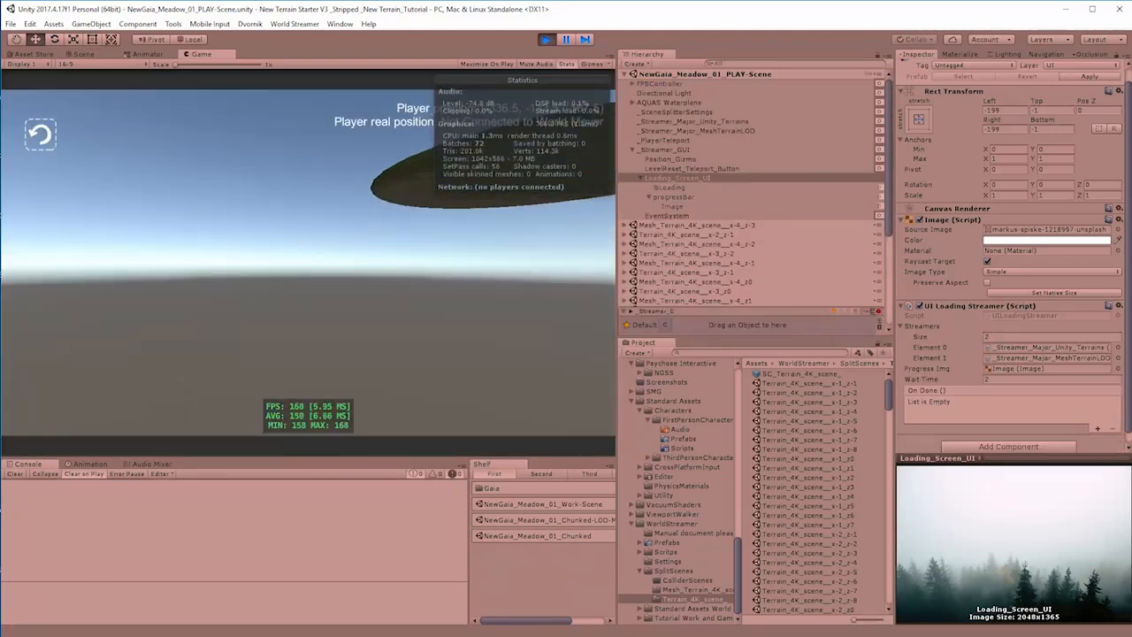
pyautogui.click(546, 40)
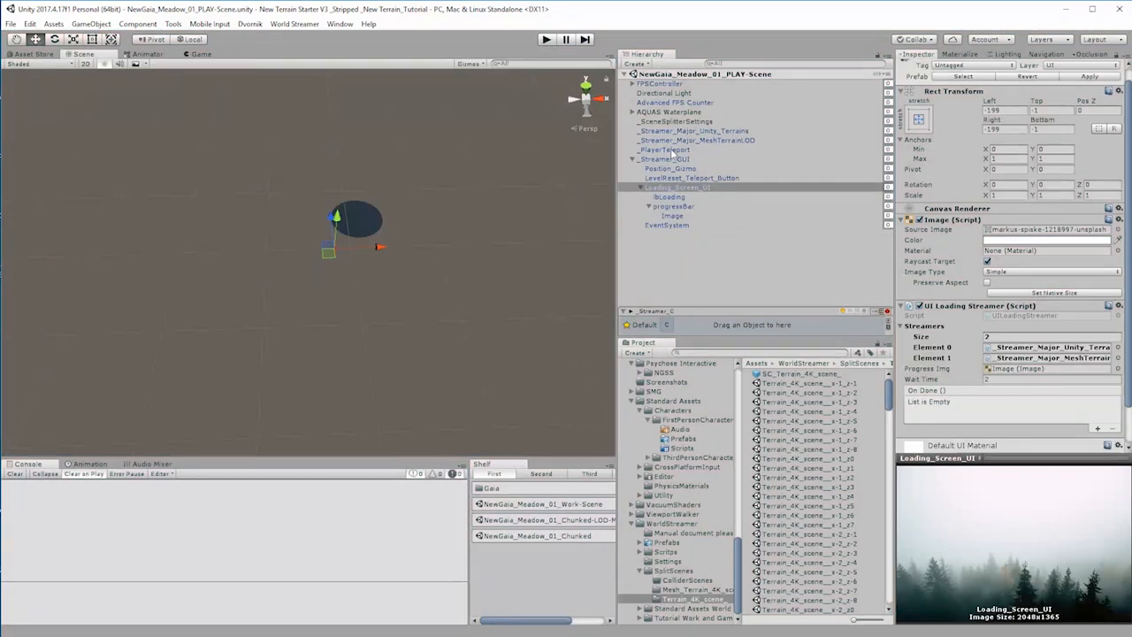
# Step: Copy FPSController's Transform values onto _PlayerTeleport and play-test the scene
pyautogui.click(670, 151)
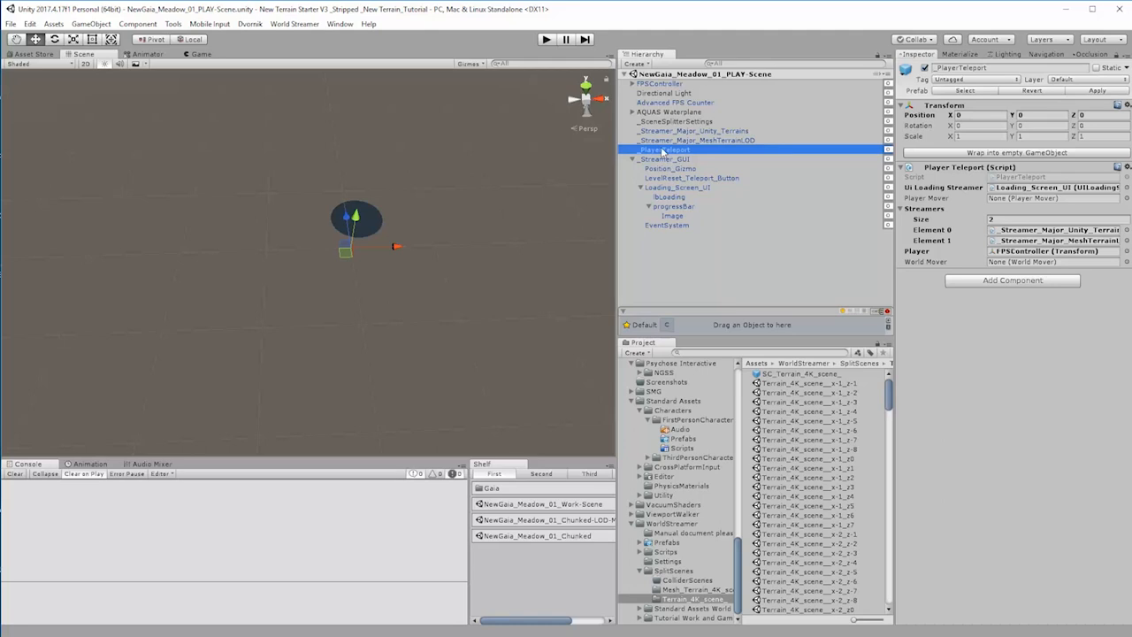
pyautogui.click(664, 84)
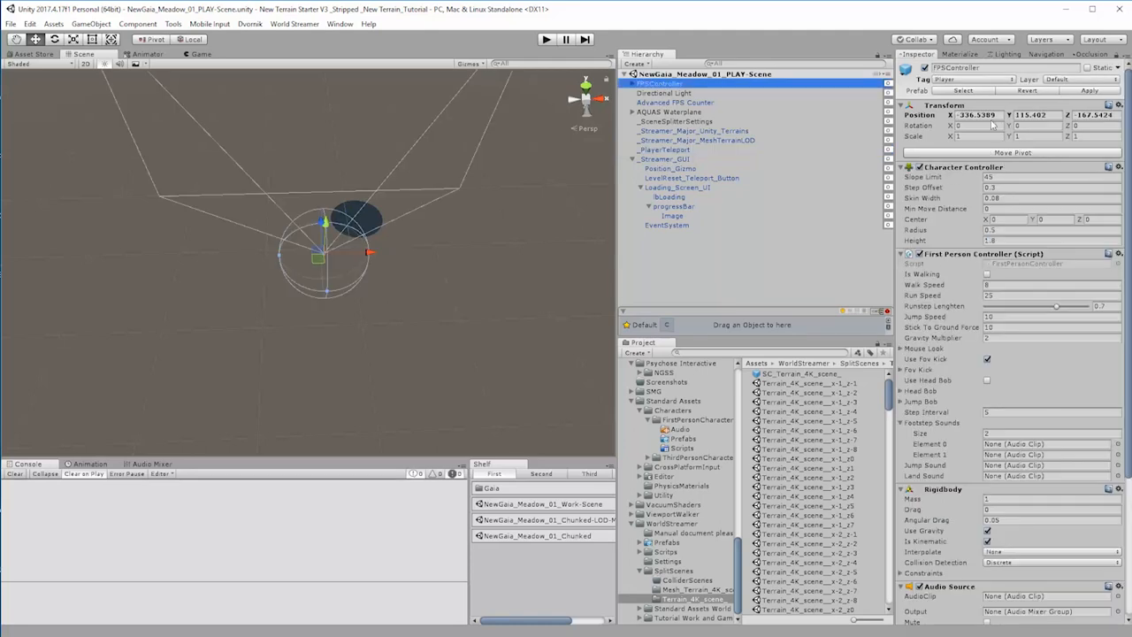
pyautogui.rightClick(948, 105)
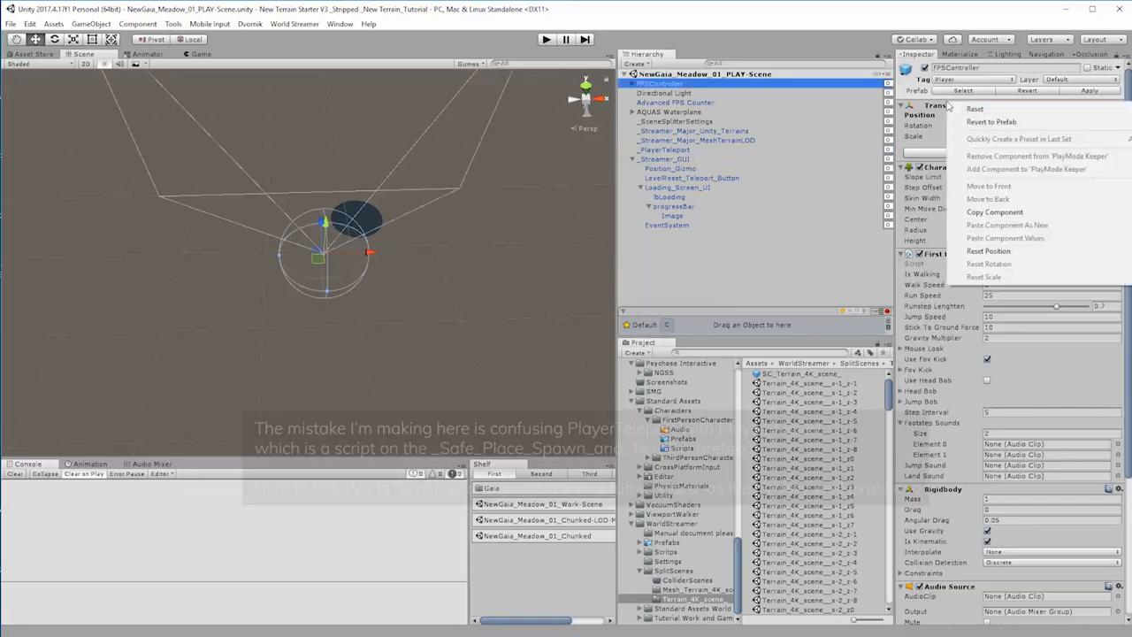
pyautogui.click(995, 213)
pyautogui.rightClick(943, 107)
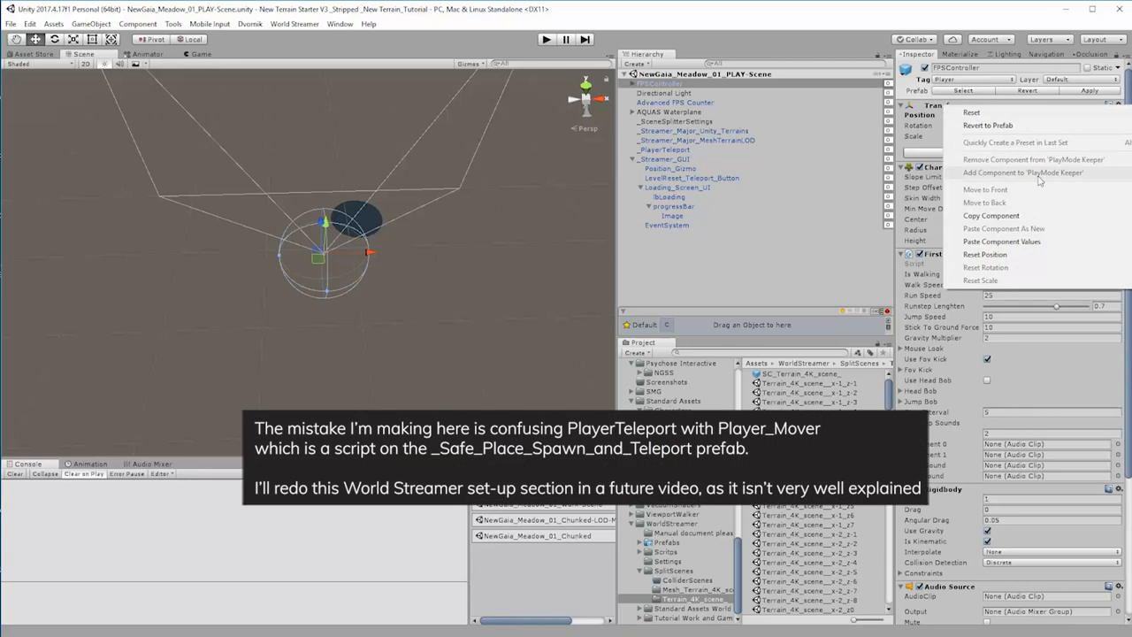
pyautogui.click(995, 216)
pyautogui.click(667, 150)
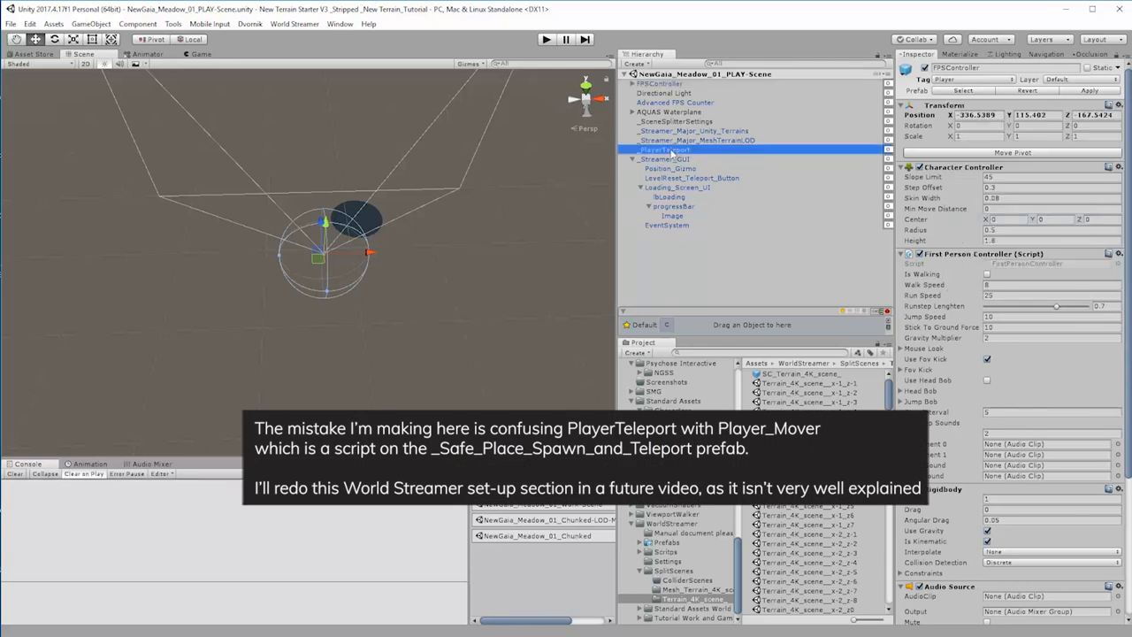
pyautogui.rightClick(943, 110)
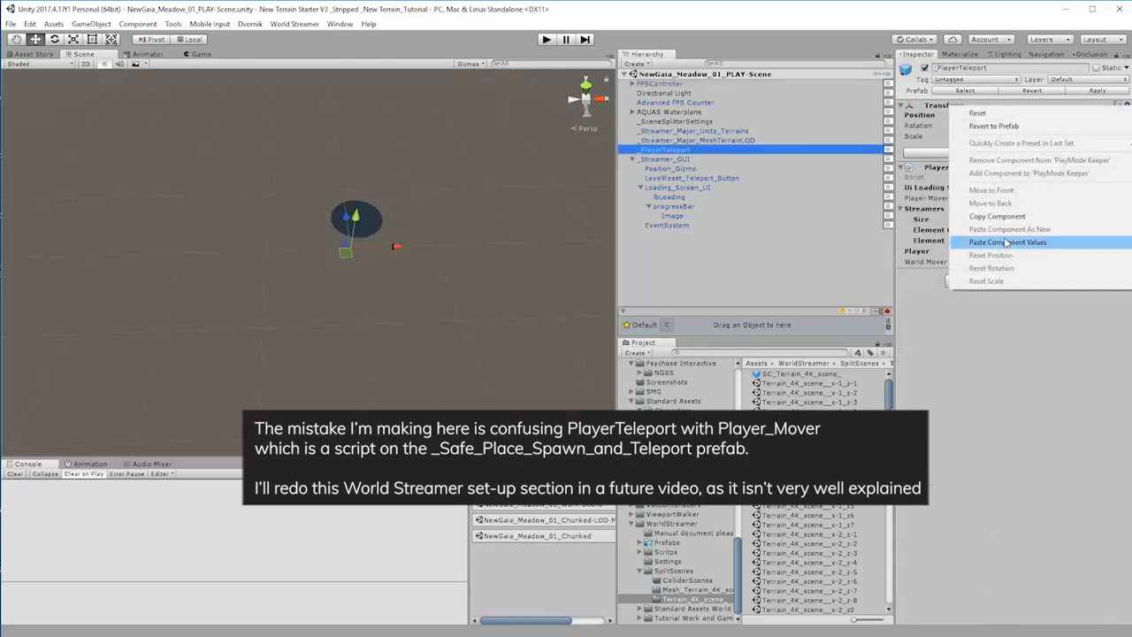
pyautogui.click(1009, 242)
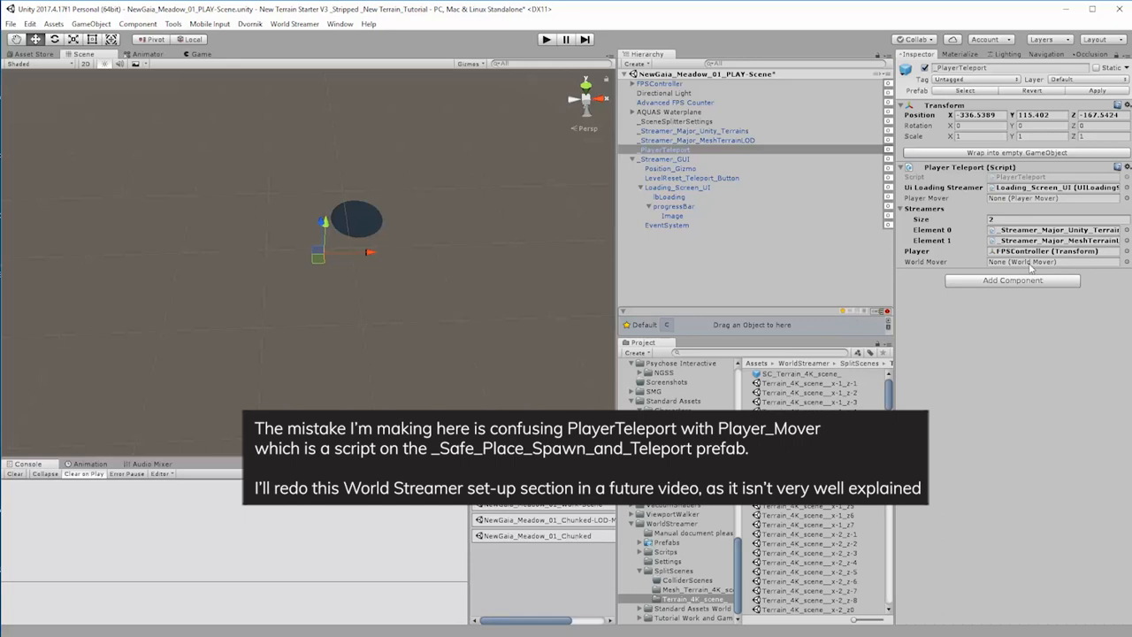
pyautogui.click(548, 40)
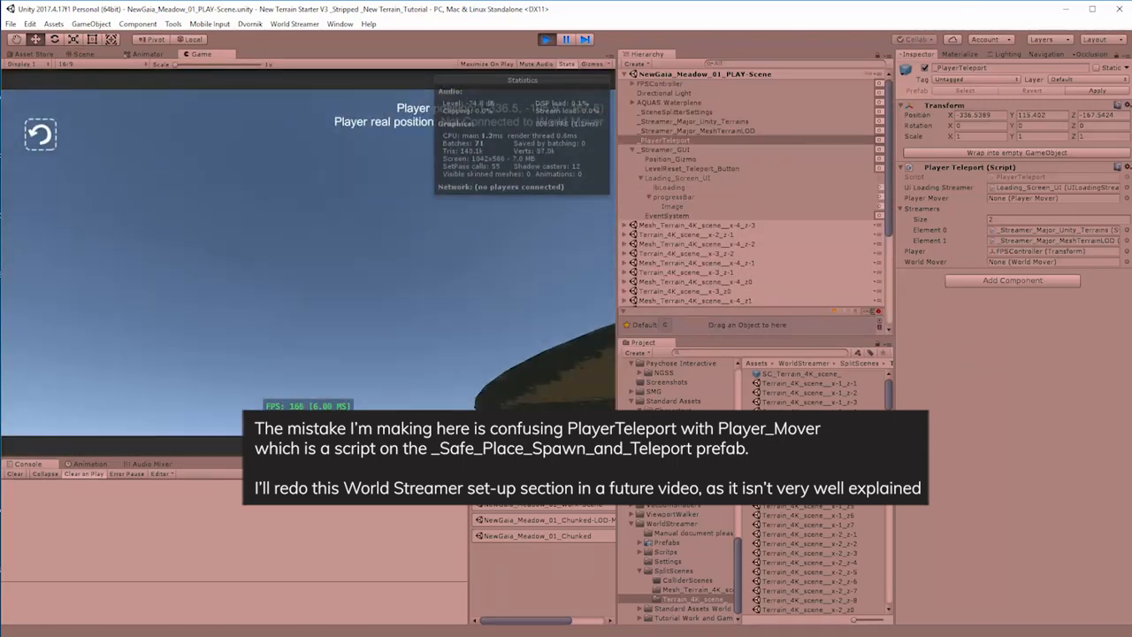
pyautogui.click(546, 39)
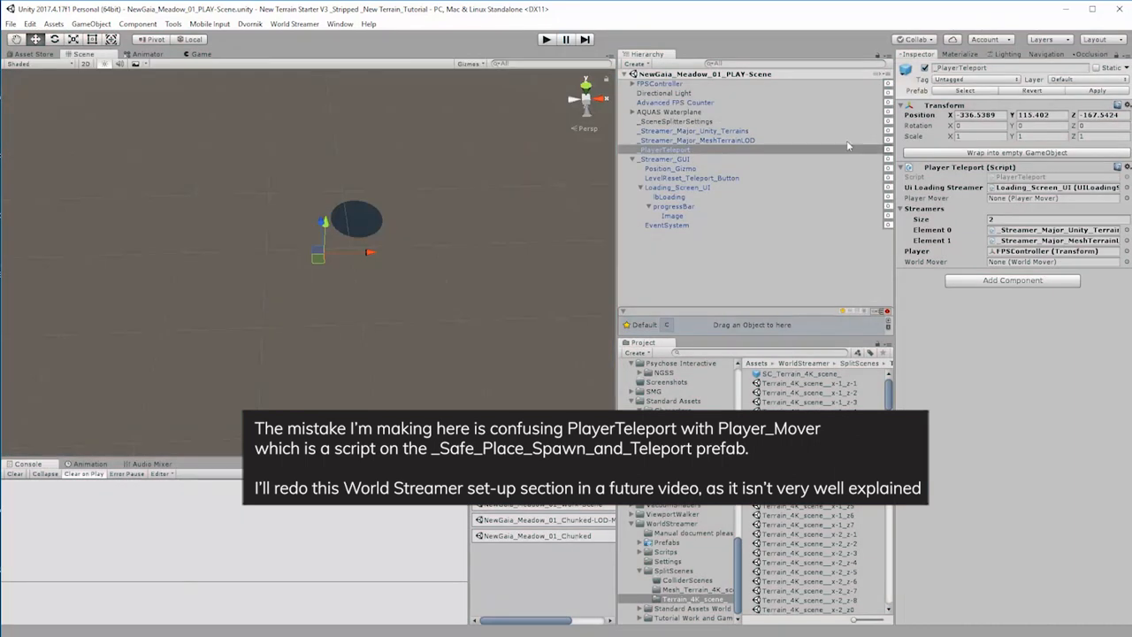
# Step: Raise _PlayerTeleport's Position Y to 129.34 and play-test the scene again
pyautogui.moveTo(1014, 116); pyautogui.dragTo(1074, 122)
pyautogui.click(546, 40)
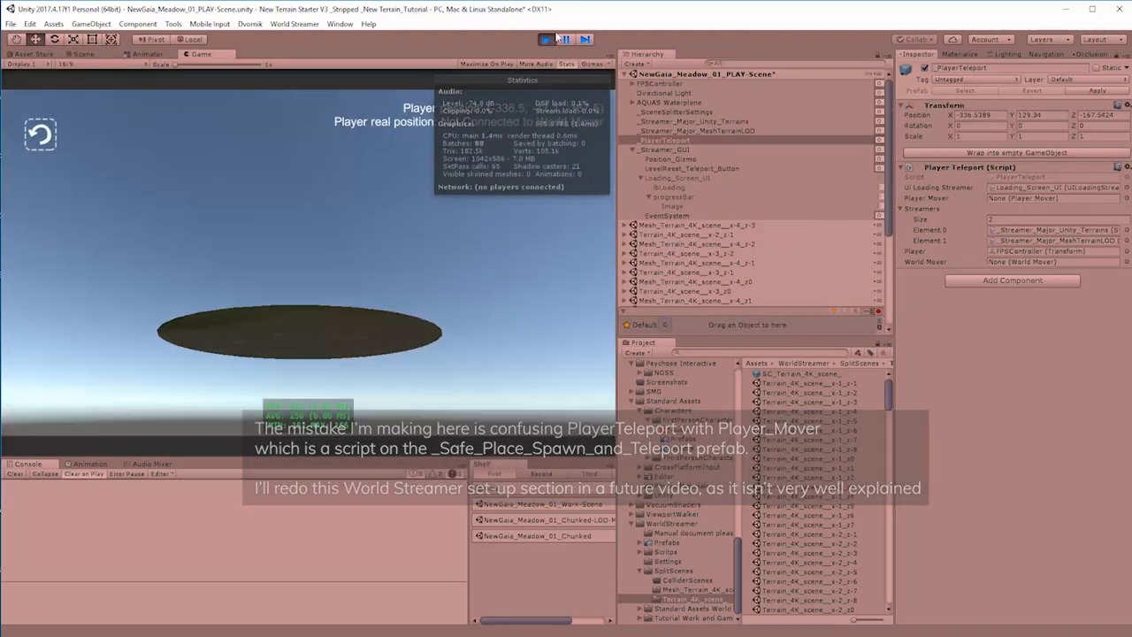
pyautogui.click(546, 39)
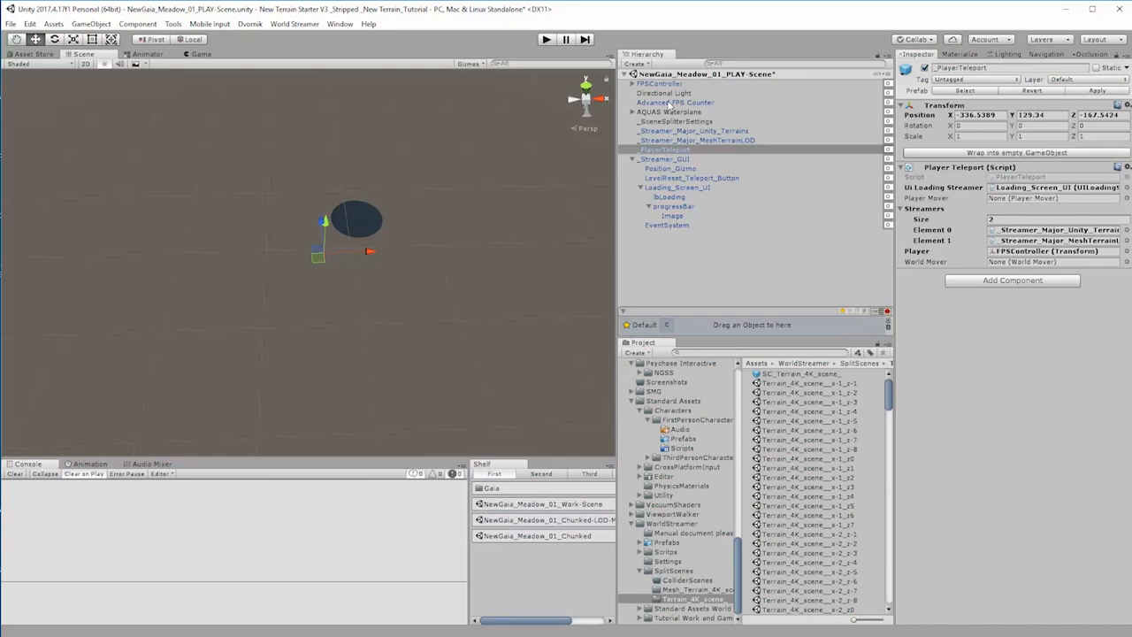
# Step: Compare FPSController's position with _PlayerTeleport's, and reset the Transform of _PlayerTeleport
pyautogui.click(671, 85)
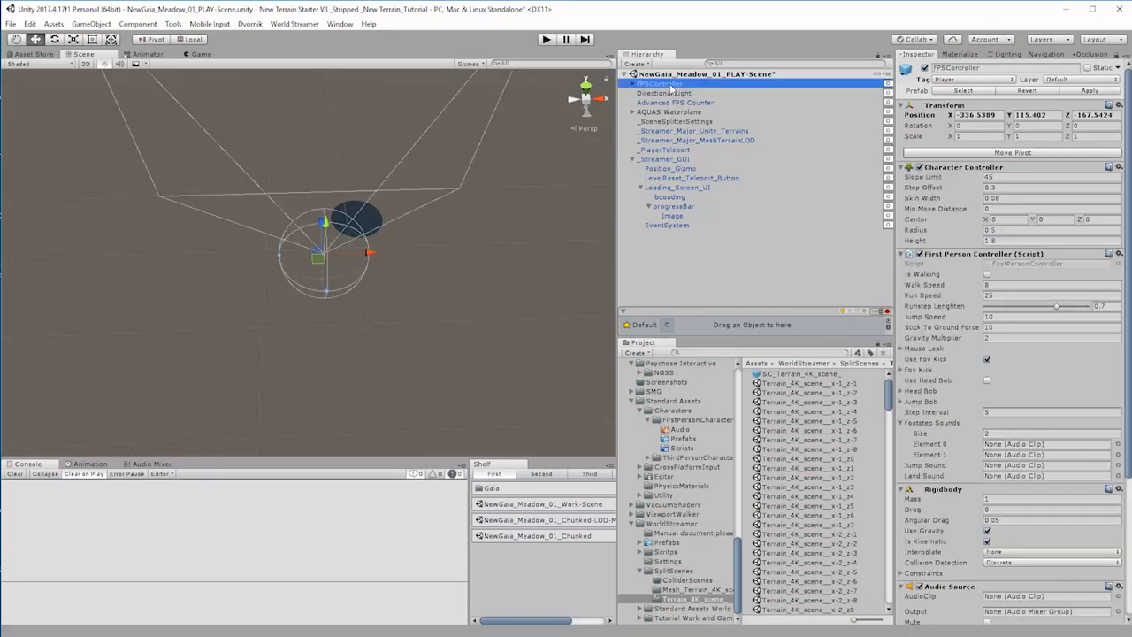
pyautogui.click(668, 159)
pyautogui.click(668, 149)
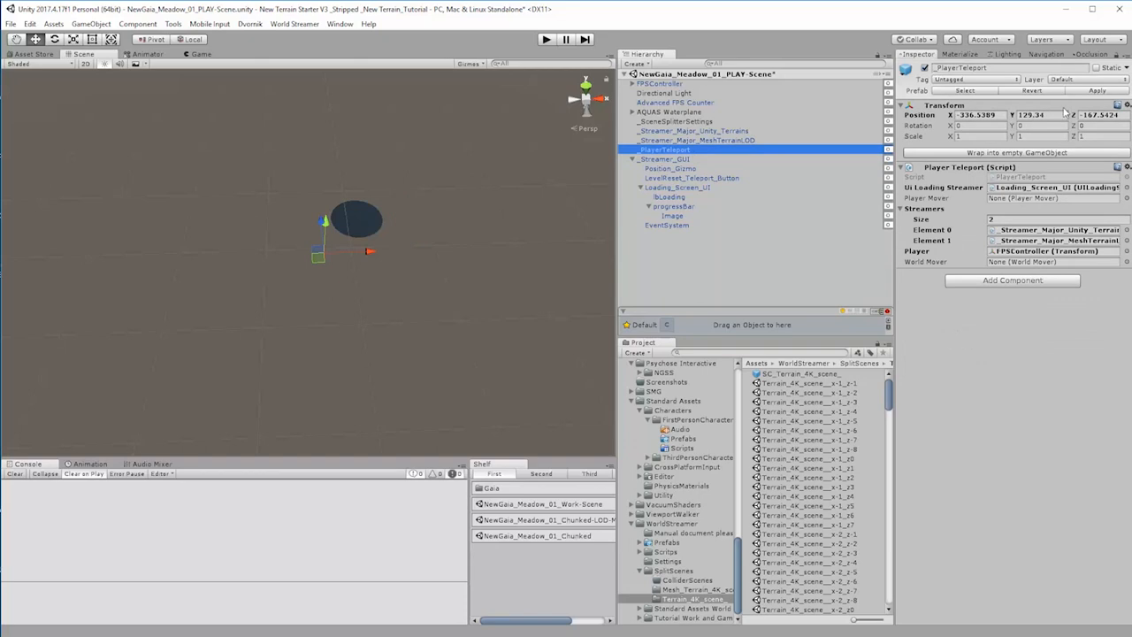
pyautogui.click(1062, 114)
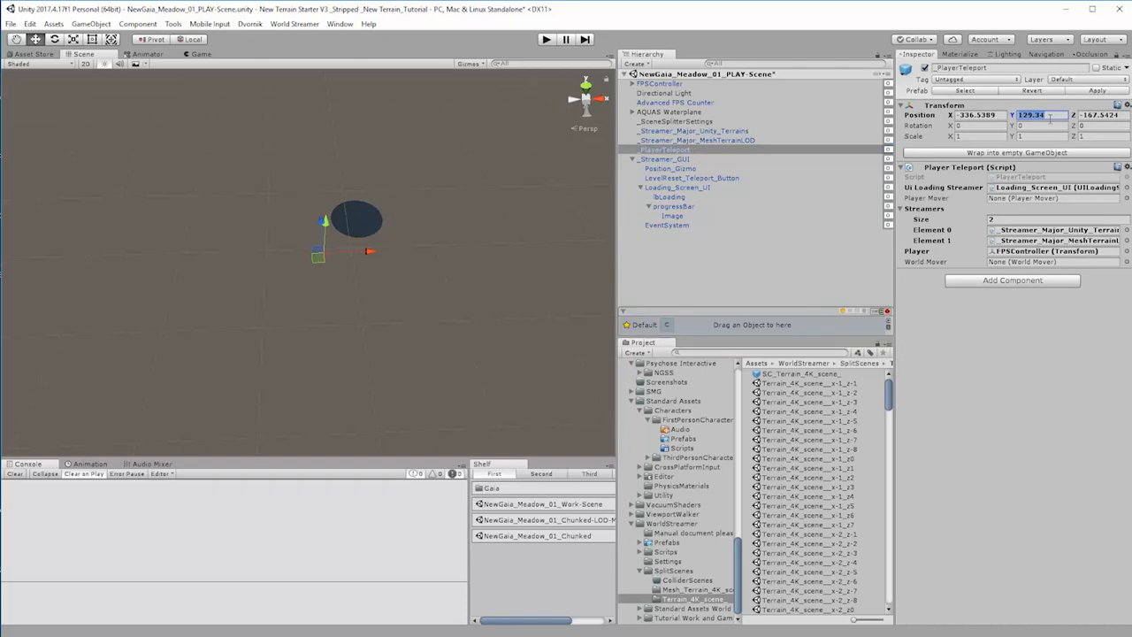
pyautogui.click(1128, 105)
pyautogui.click(1131, 118)
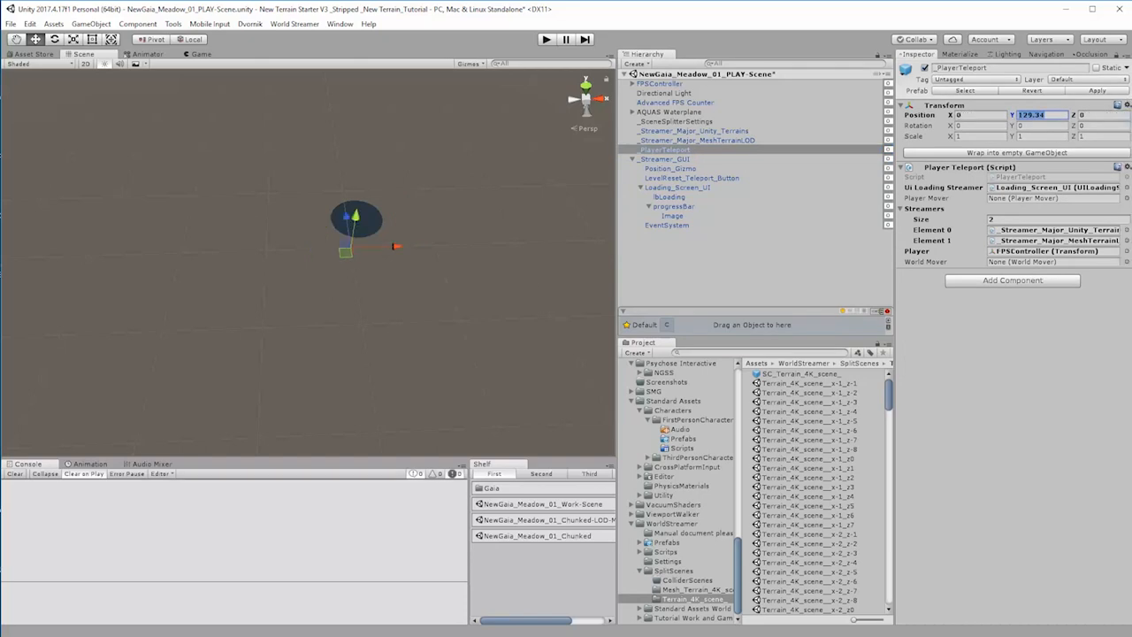
# Step: Copy FPSController's current Position Y value and set Position Y to 150
pyautogui.click(660, 83)
pyautogui.click(1031, 115)
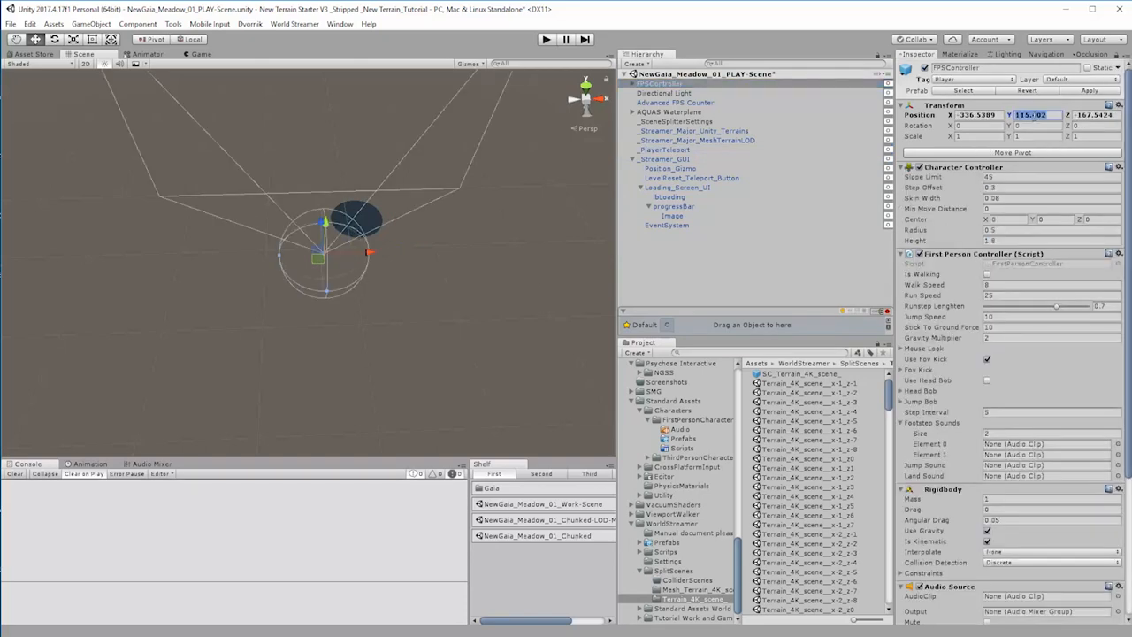
pyautogui.rightClick(1031, 116)
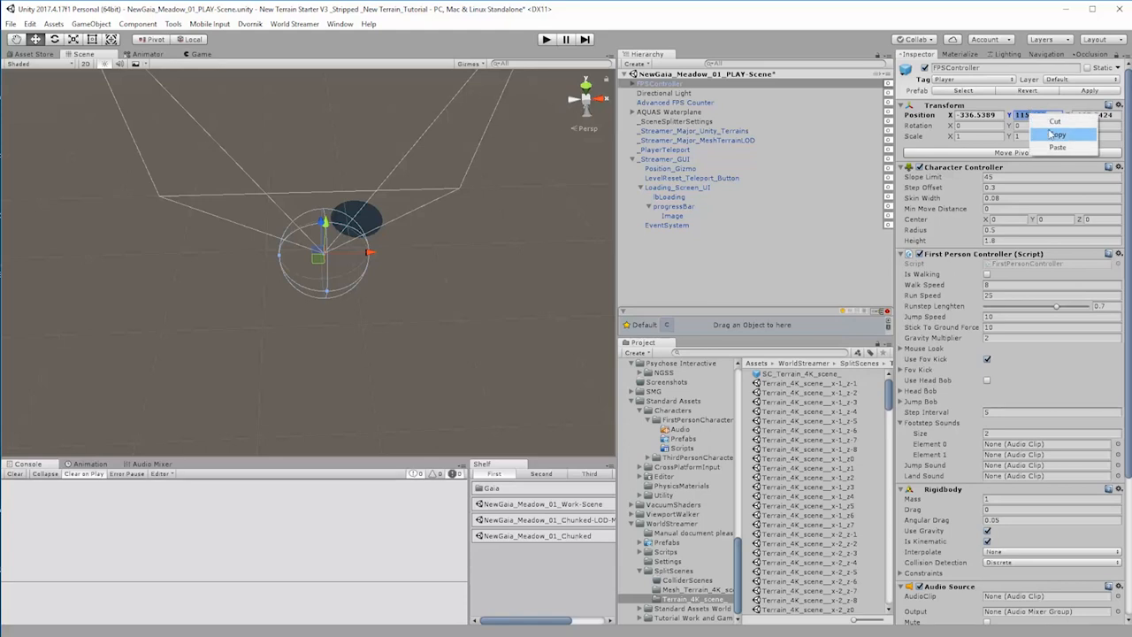
pyautogui.click(1053, 134)
pyautogui.write('150')
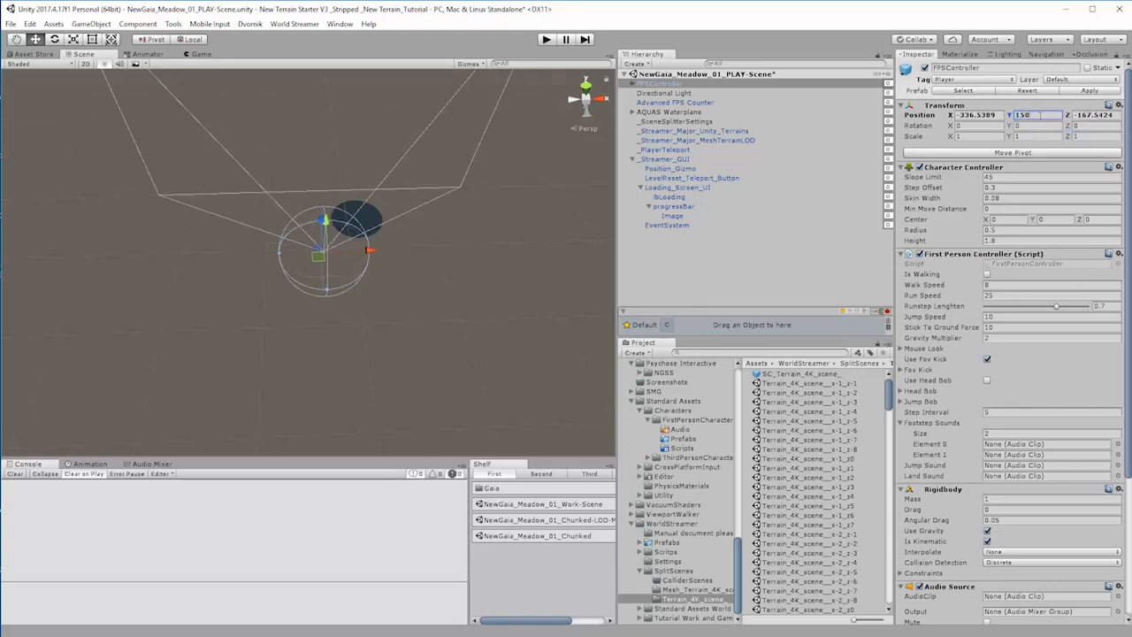
# Step: Start a play test, hide the statistics overlay, and toggle Position_Gizmo off and back on
pyautogui.click(545, 40)
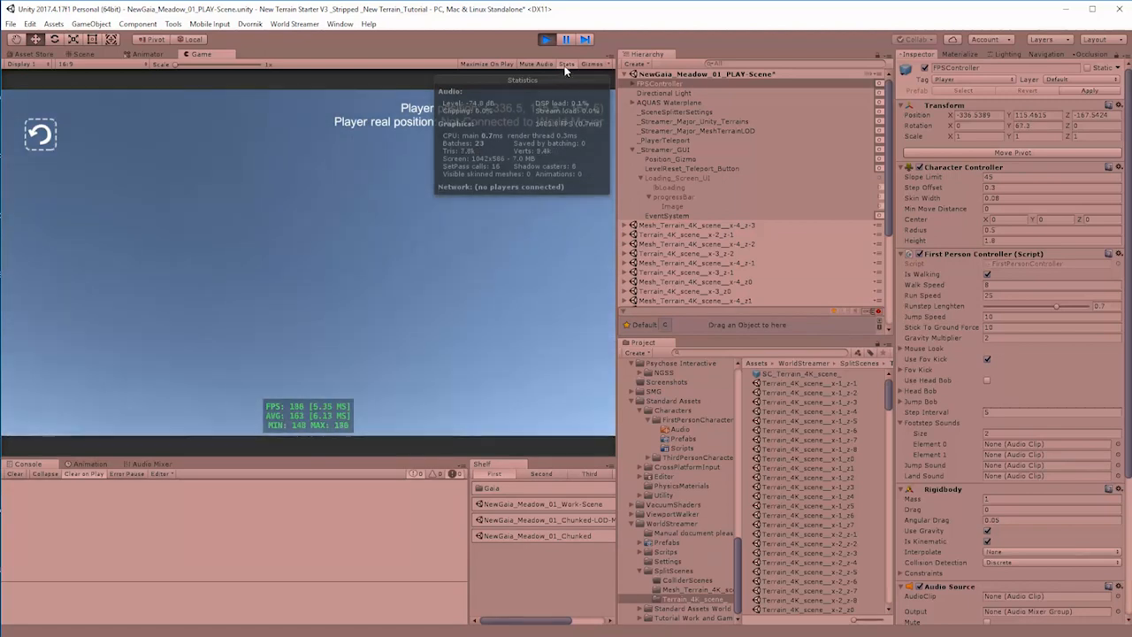
pyautogui.click(566, 64)
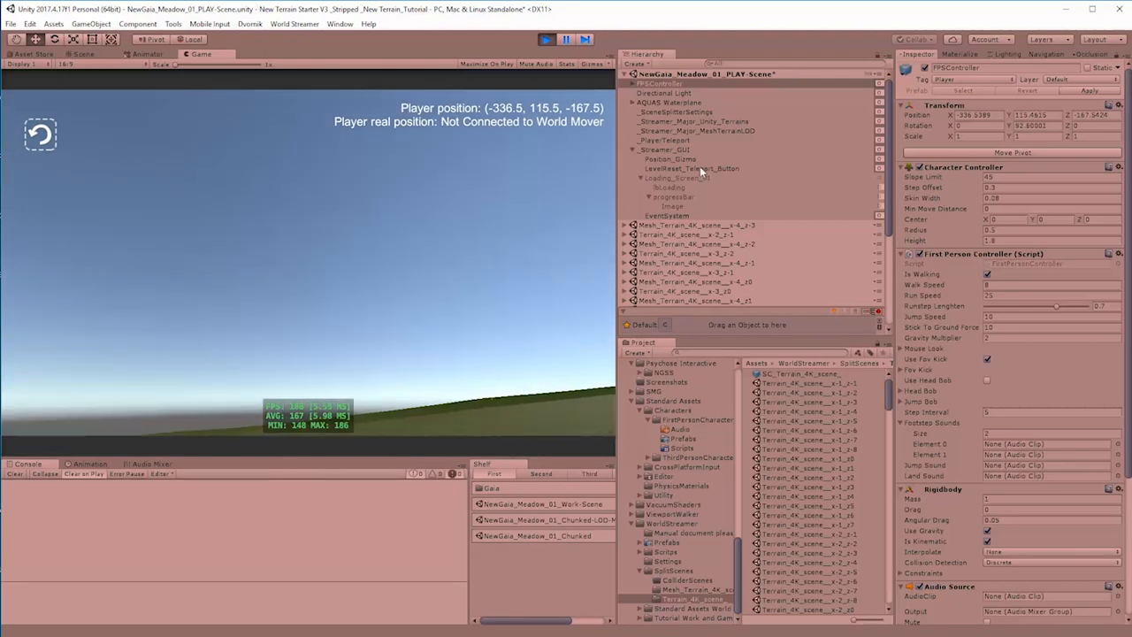
pyautogui.click(688, 158)
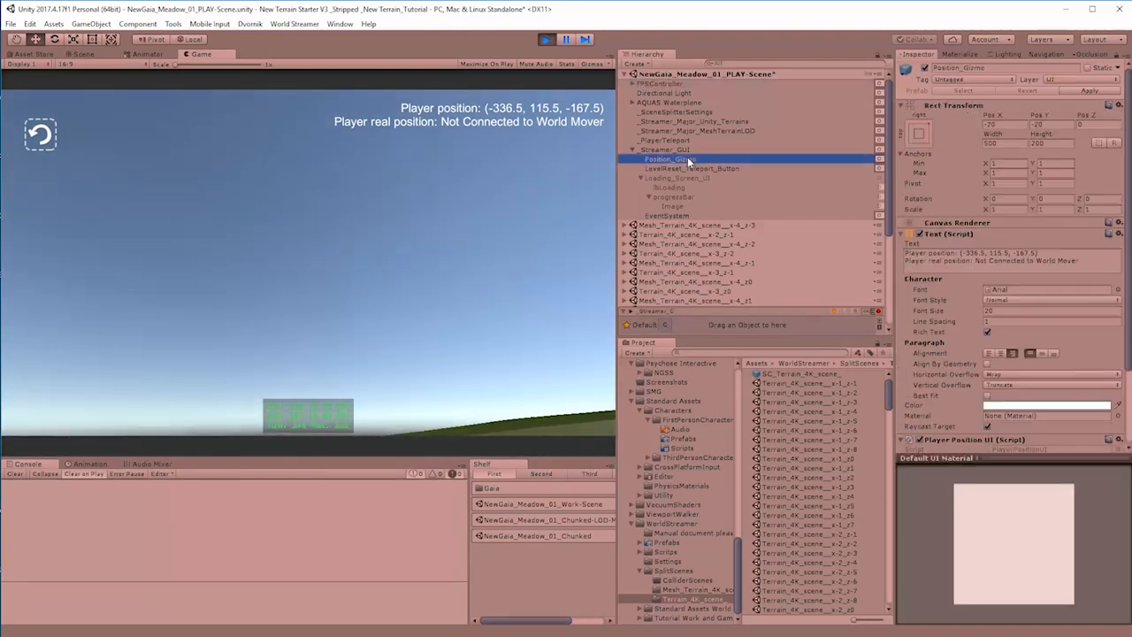
pyautogui.click(926, 68)
pyautogui.click(925, 69)
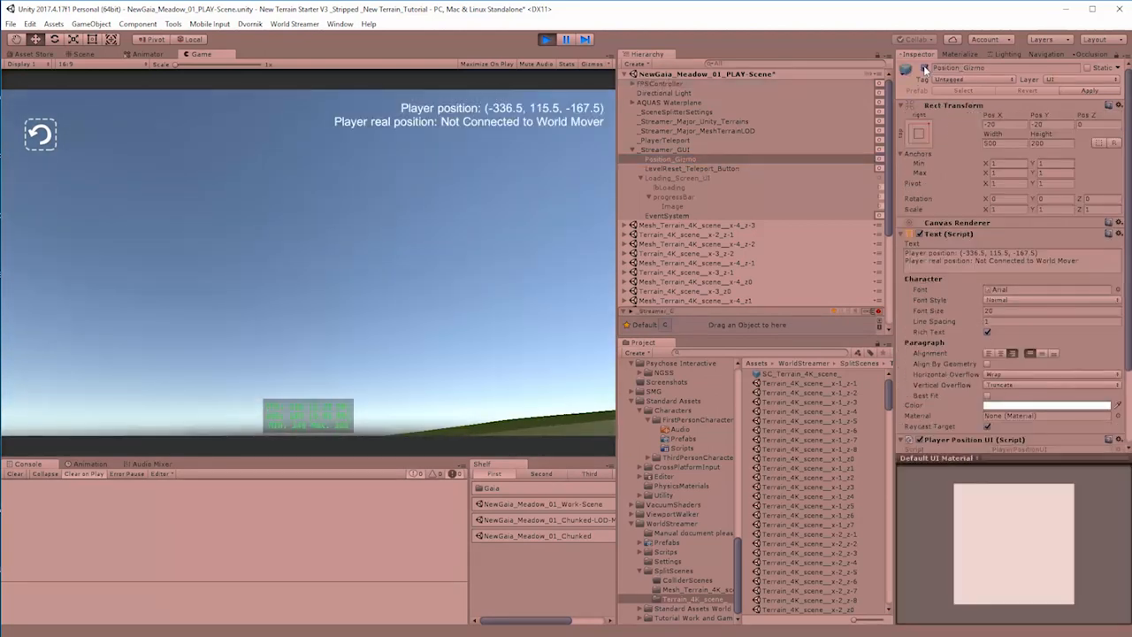
# Step: Try the in-game level-reset teleport button and walk the player across the terrain to check the chunk streaming
pyautogui.press('w')
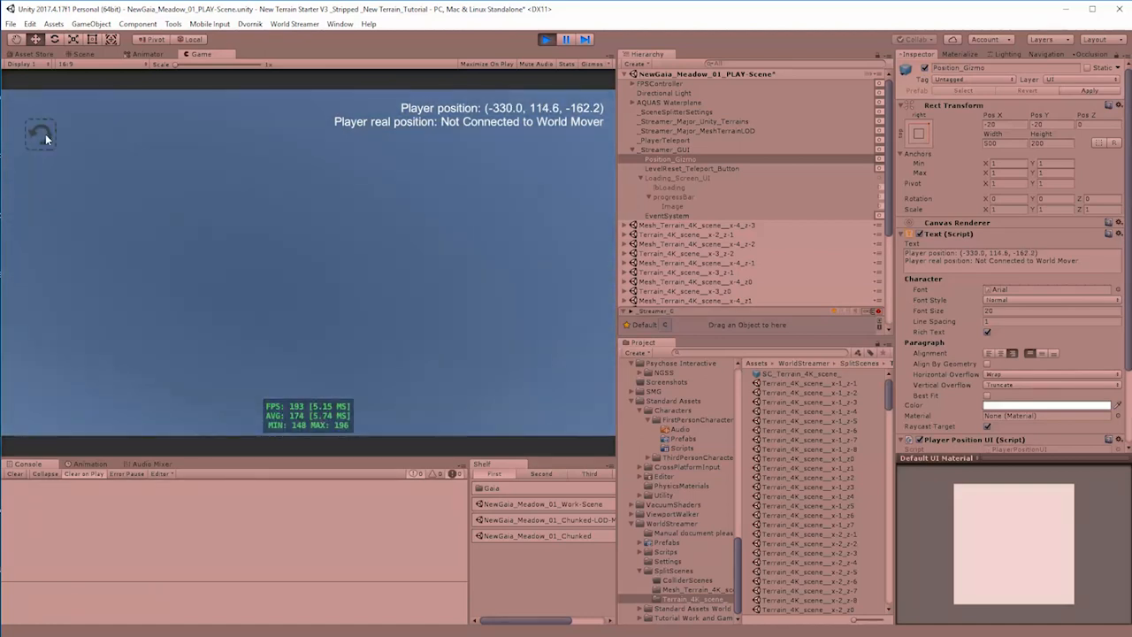
pyautogui.click(45, 135)
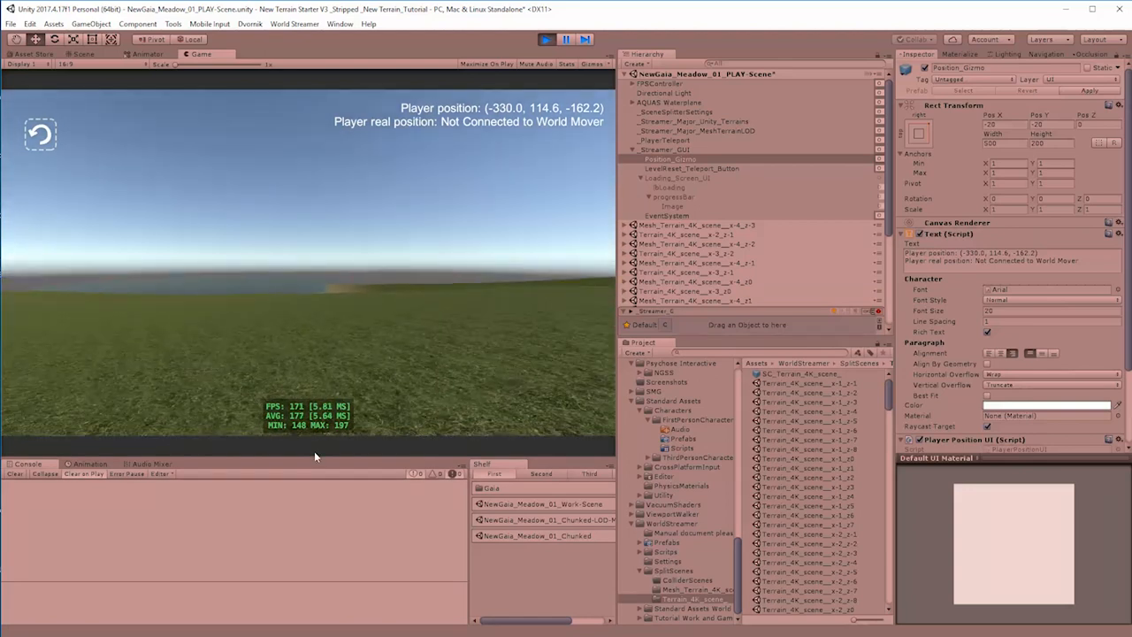
pyautogui.press('w')
pyautogui.press('w')
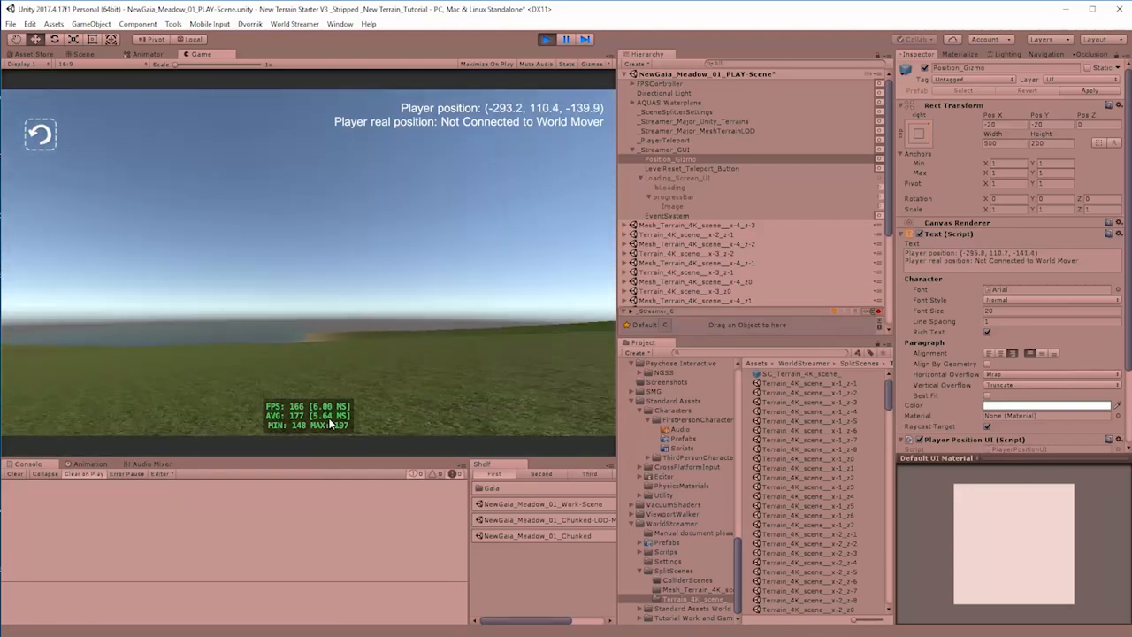
pyautogui.press('w')
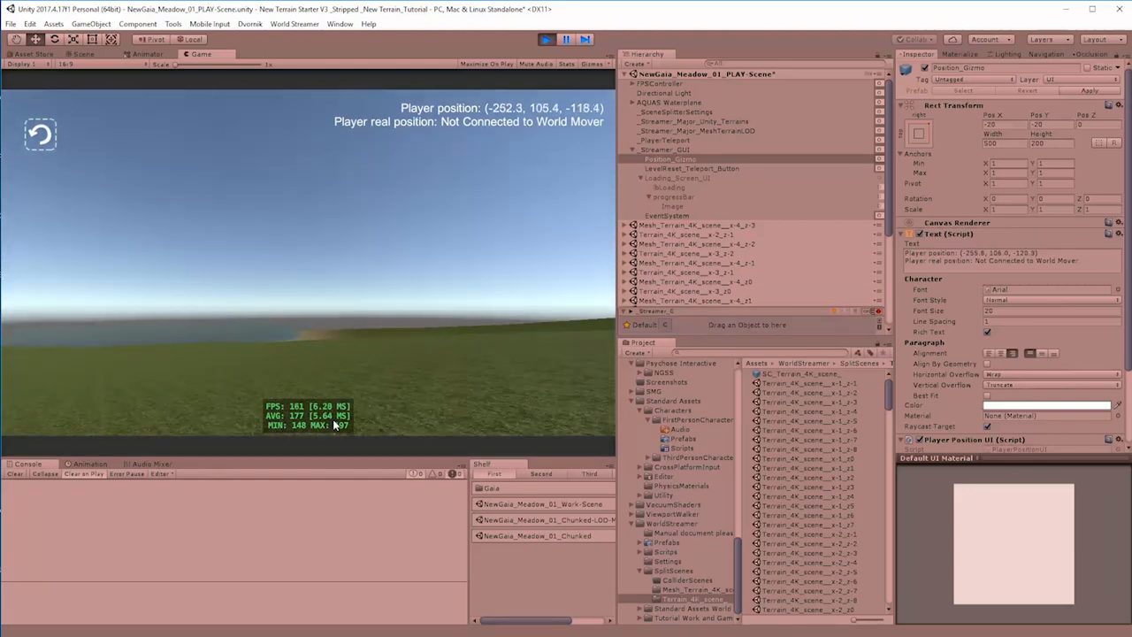
pyautogui.press('w')
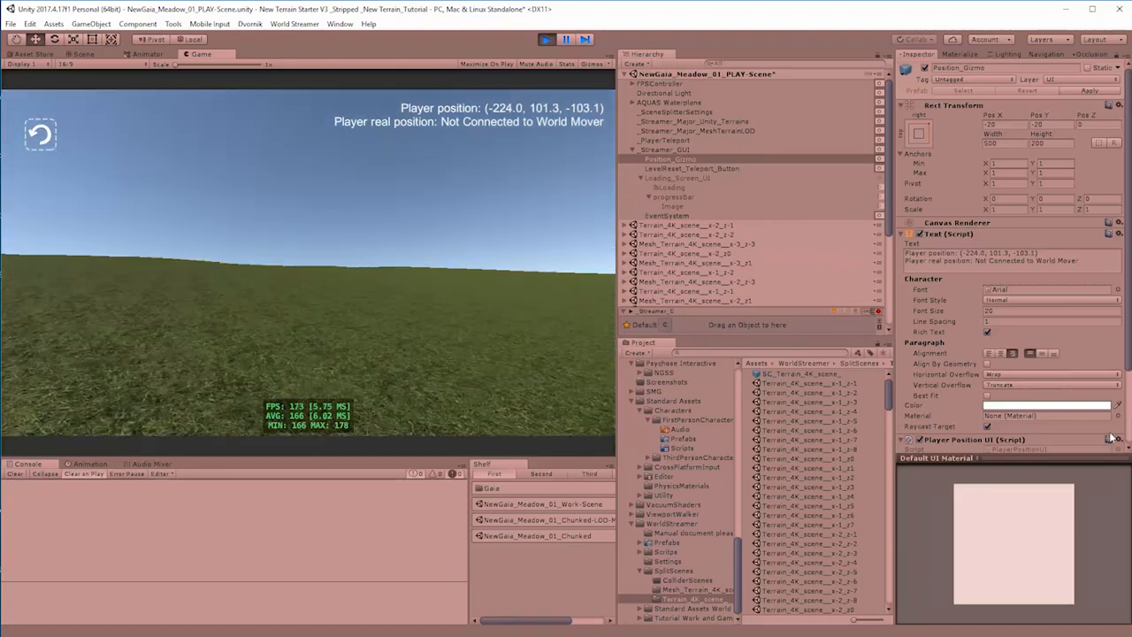
pyautogui.press('w')
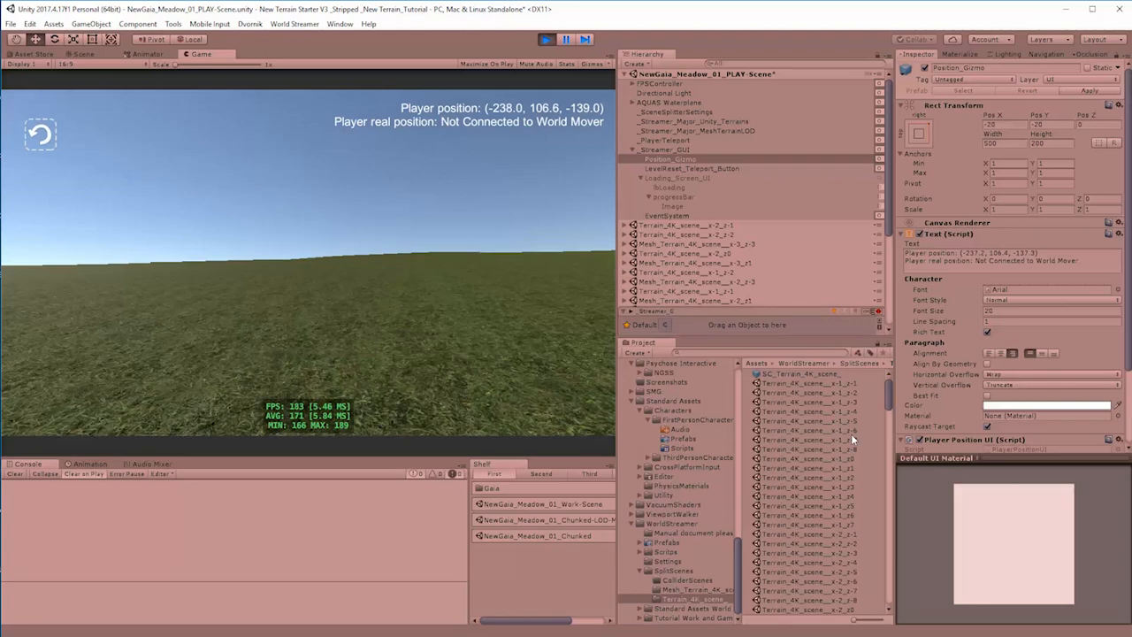
pyautogui.press('w')
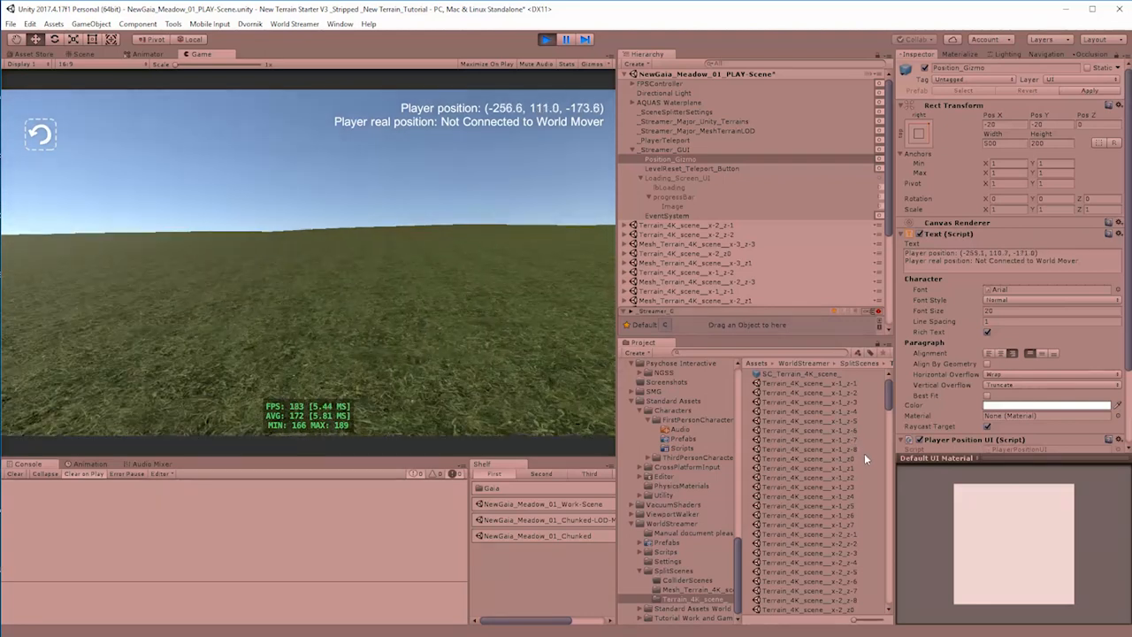
pyautogui.press('w')
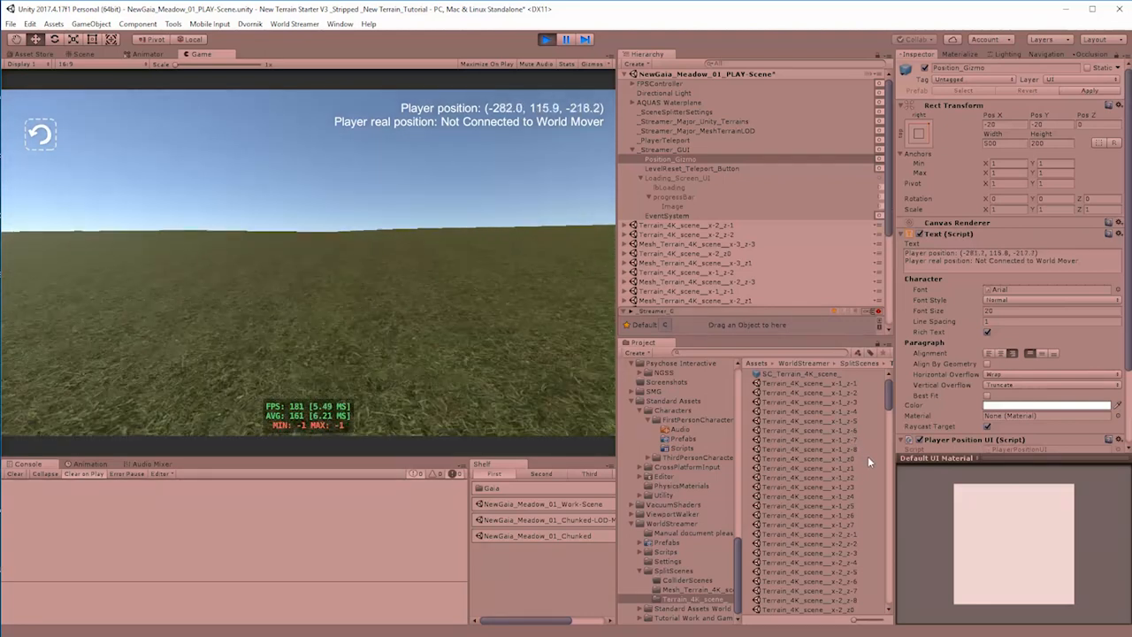
pyautogui.press('w')
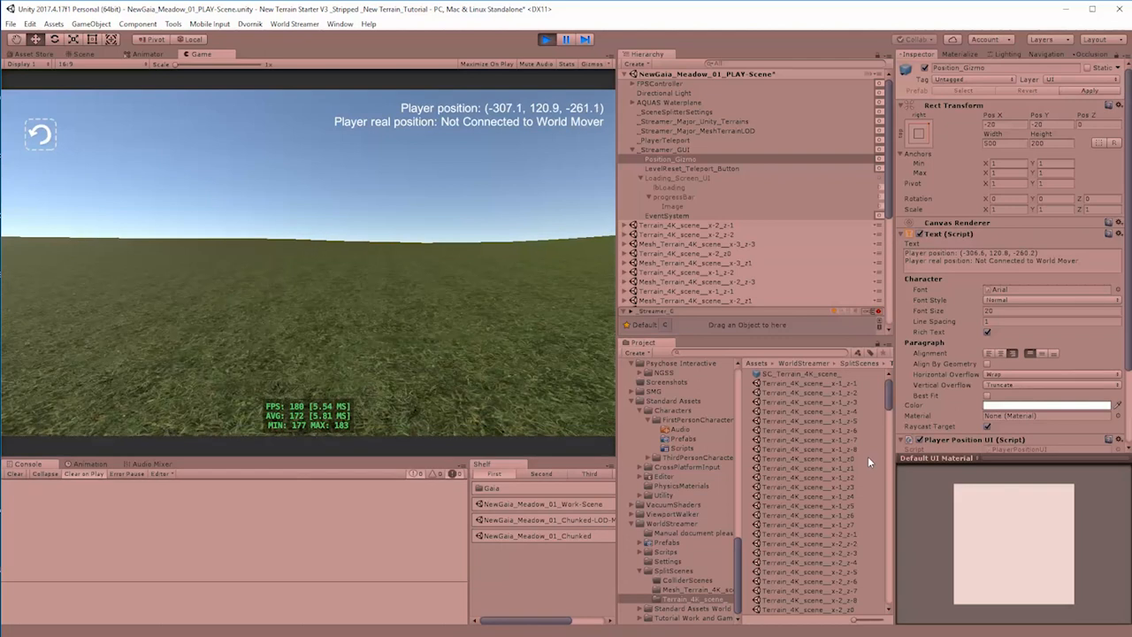
pyautogui.press('w')
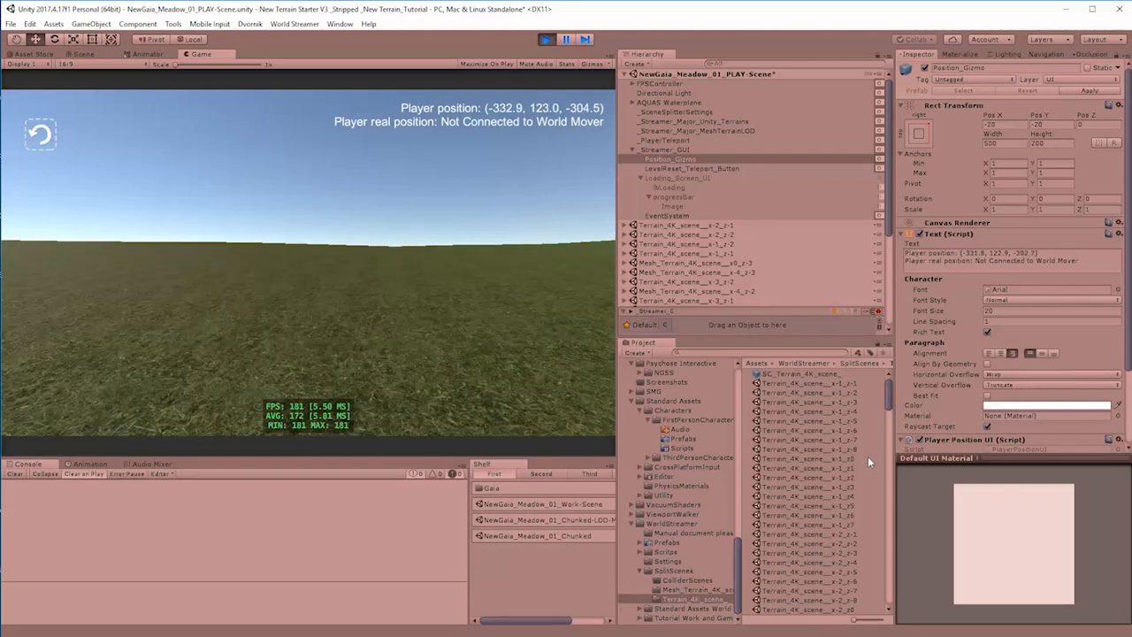
pyautogui.press('w')
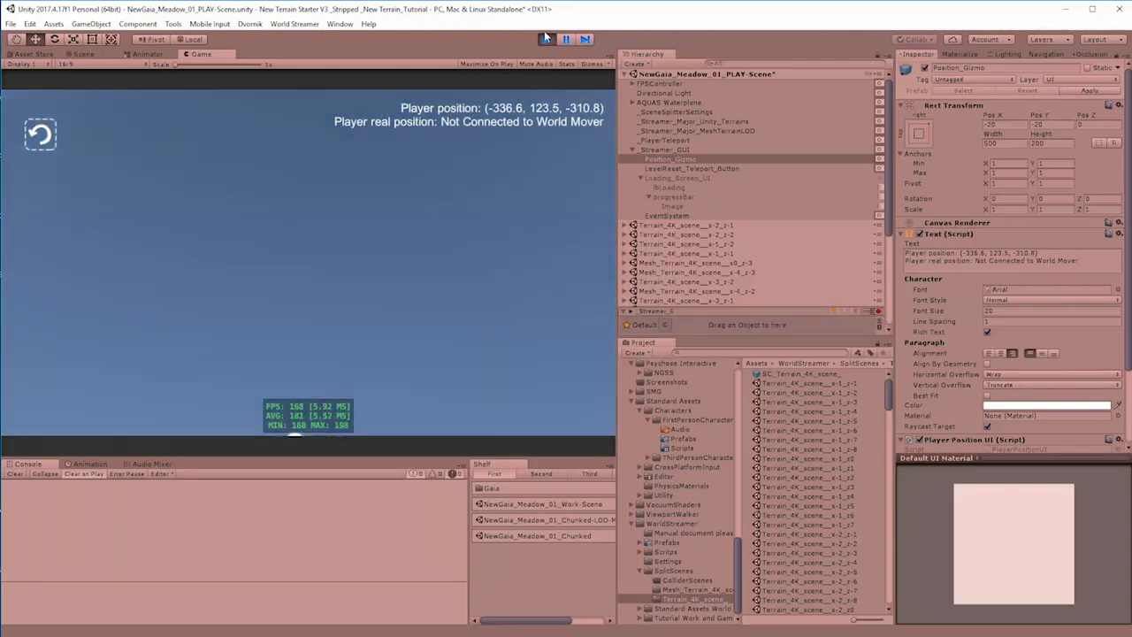
# Step: Undock the Scene view into a floating window while the play test runs
pyautogui.click(84, 55)
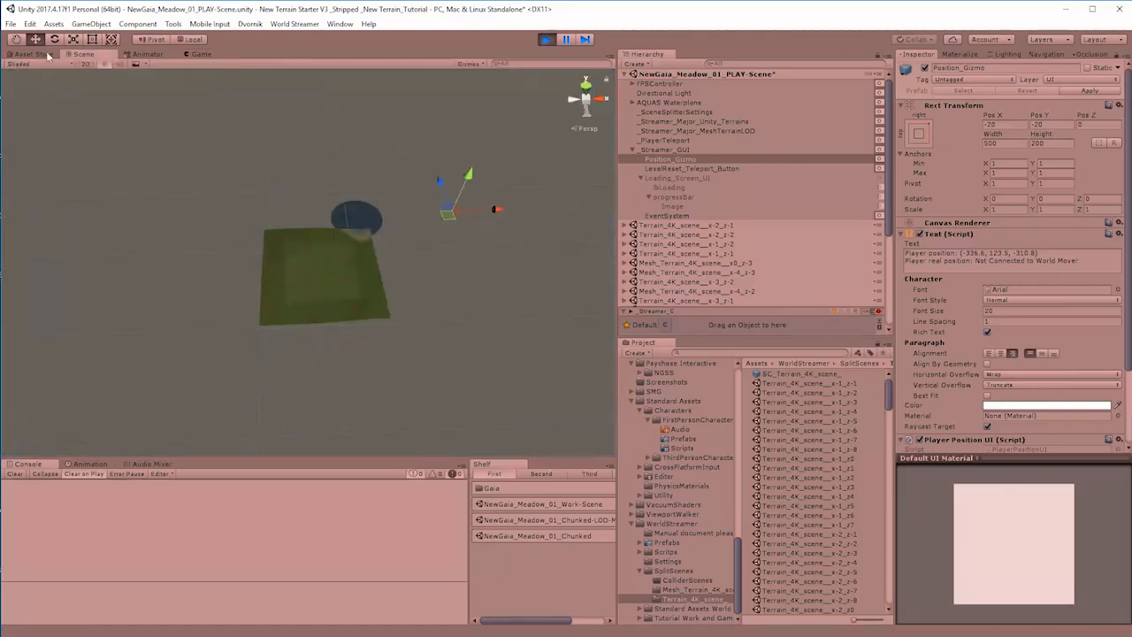
pyautogui.moveTo(88, 59); pyautogui.dragTo(373, 273)
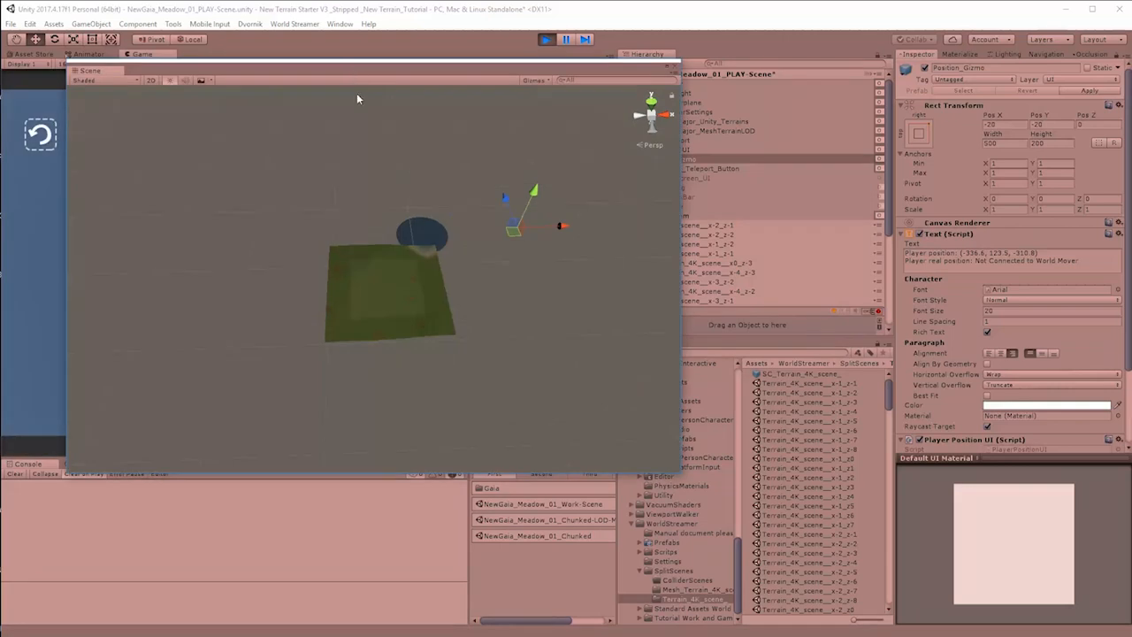
# Step: Place the floating Scene view beside the Game view, walk the player toward the lake to examine chunk streaming, and stop the play test
pyautogui.moveTo(425, 82); pyautogui.dragTo(799, 205)
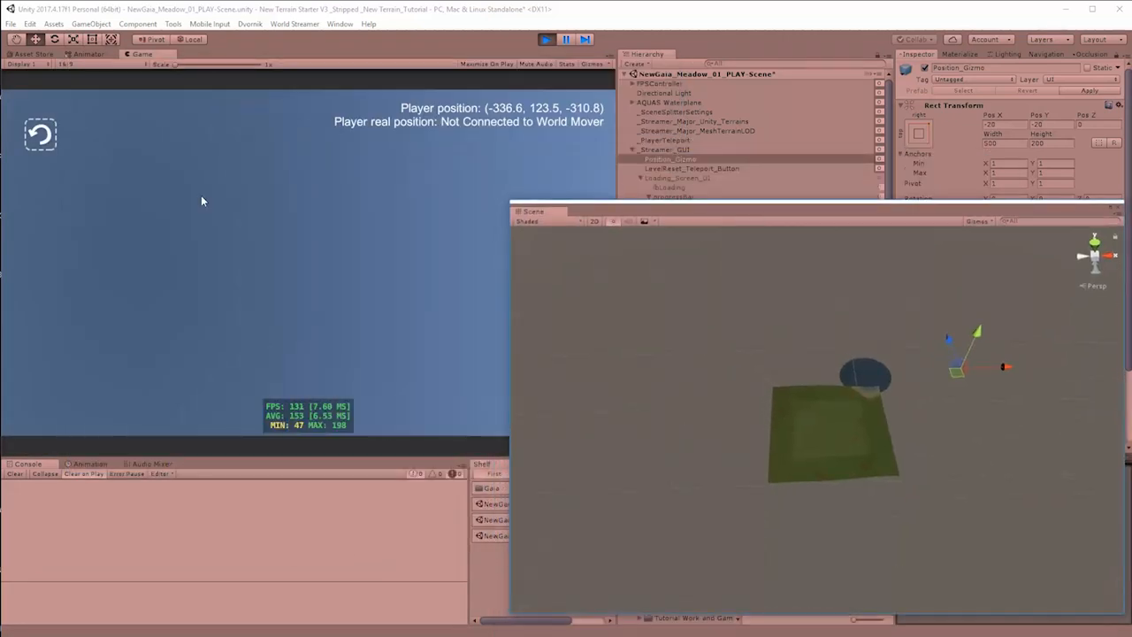
pyautogui.click(269, 279)
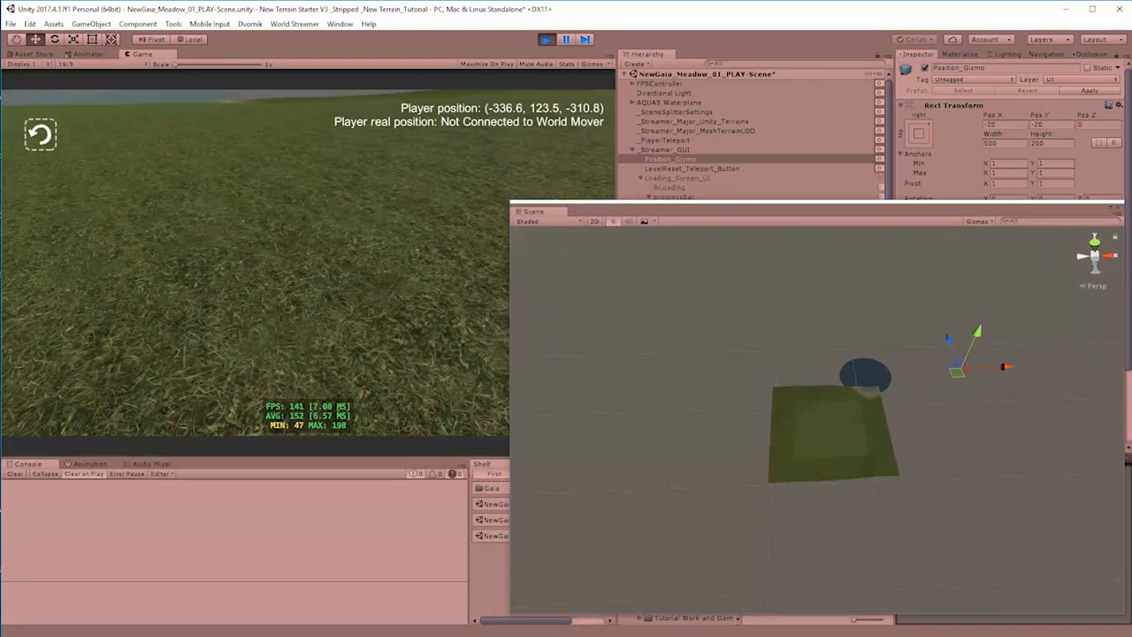
pyautogui.press('w')
pyautogui.press('w')
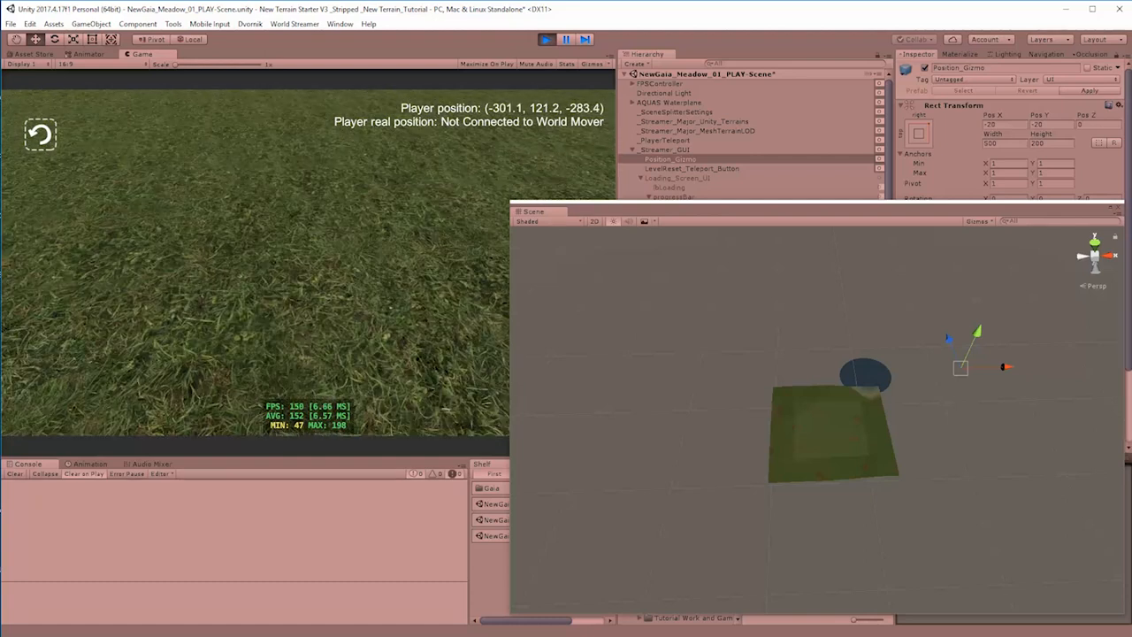
pyautogui.press('w')
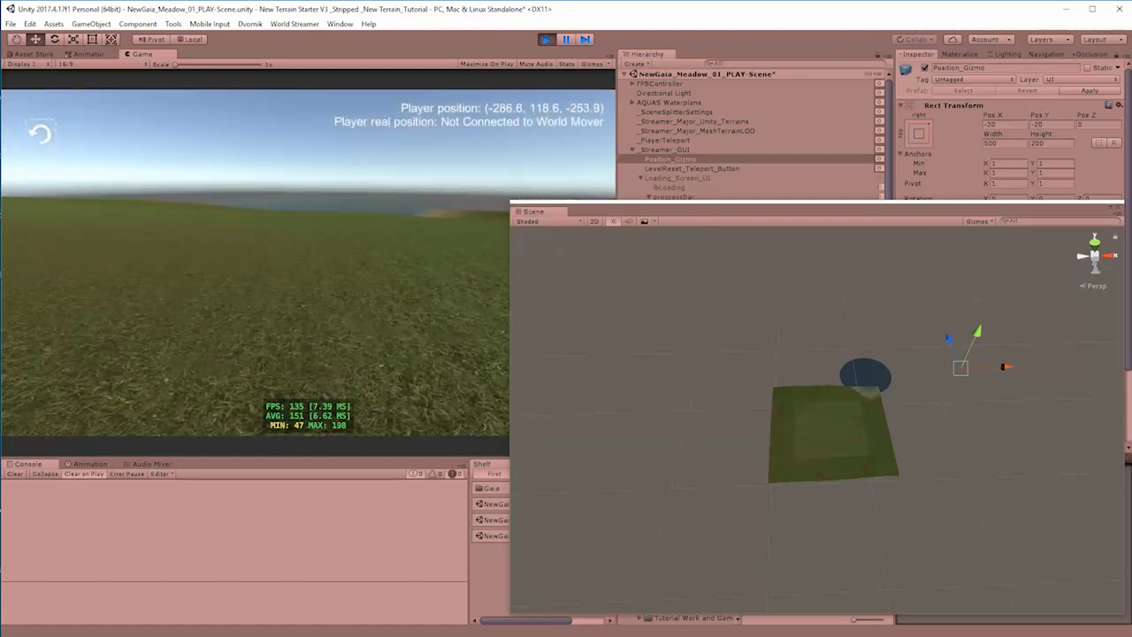
pyautogui.press('w')
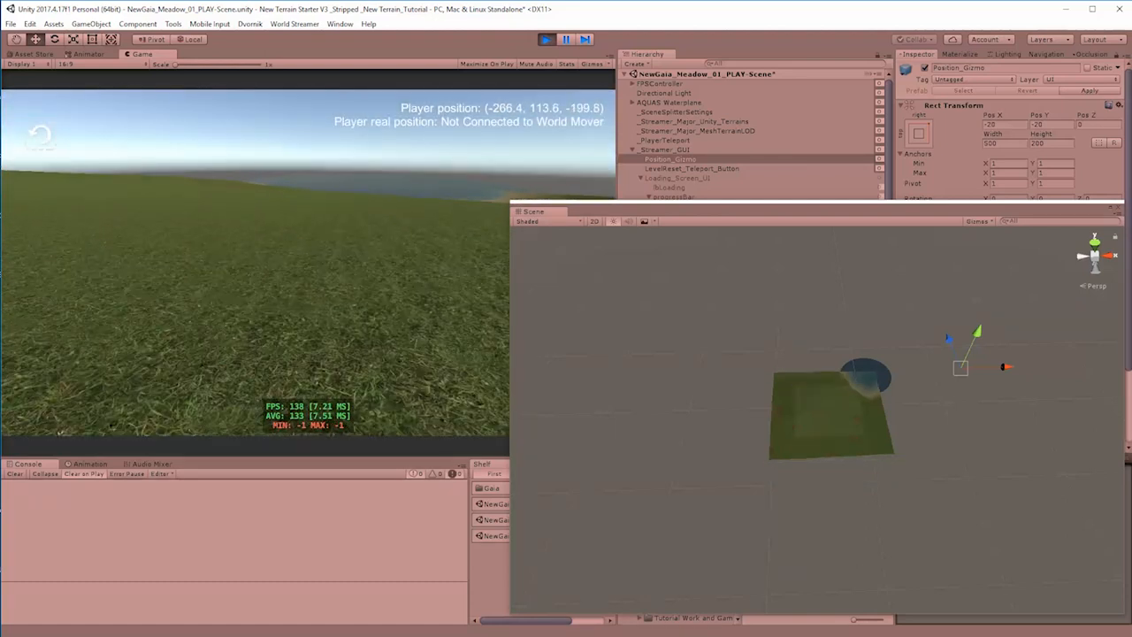
pyautogui.press('w')
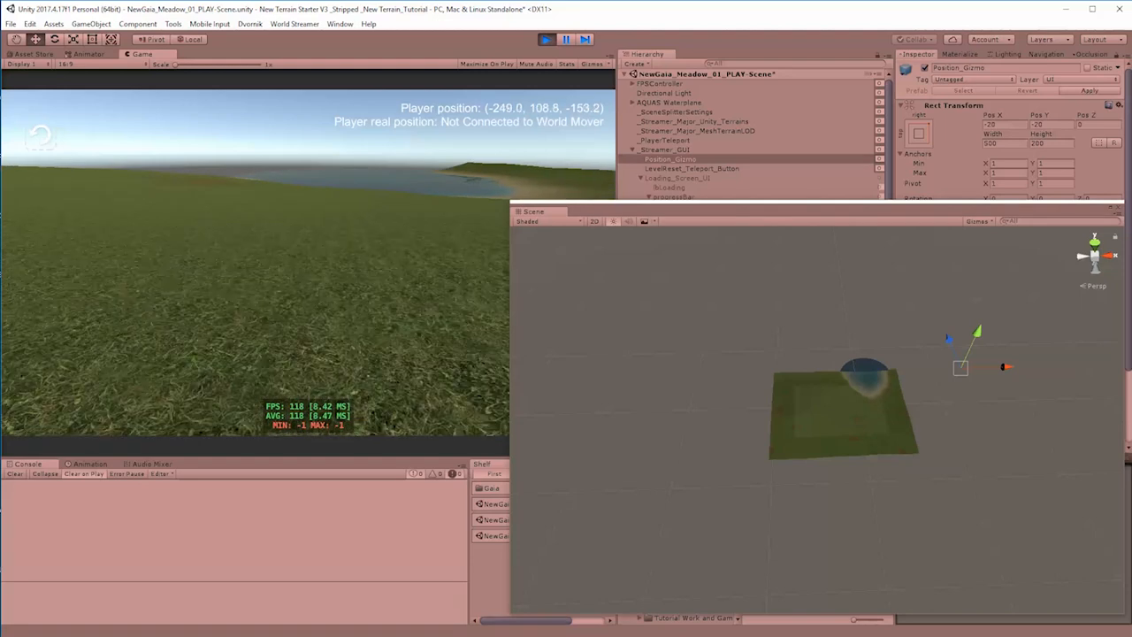
pyautogui.press('w')
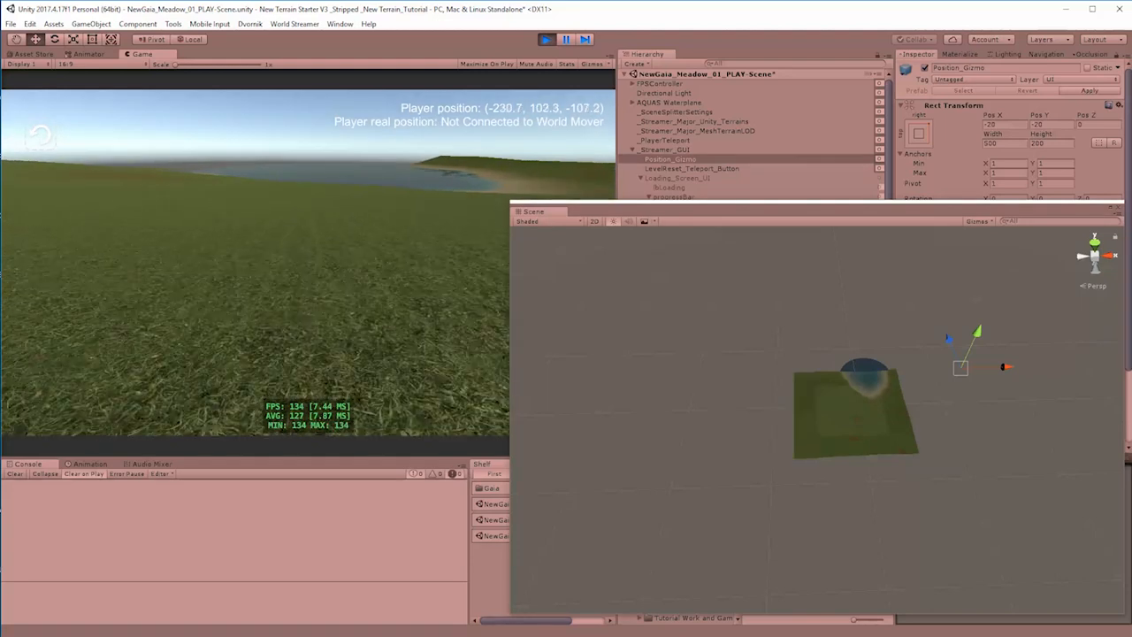
pyautogui.press('w')
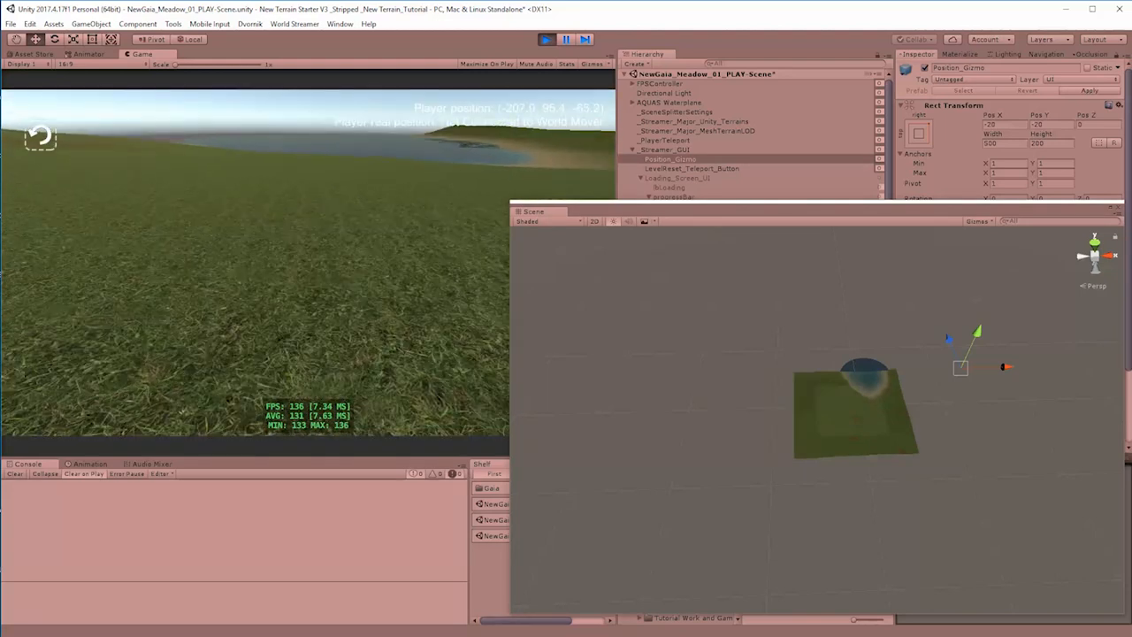
pyautogui.press('w')
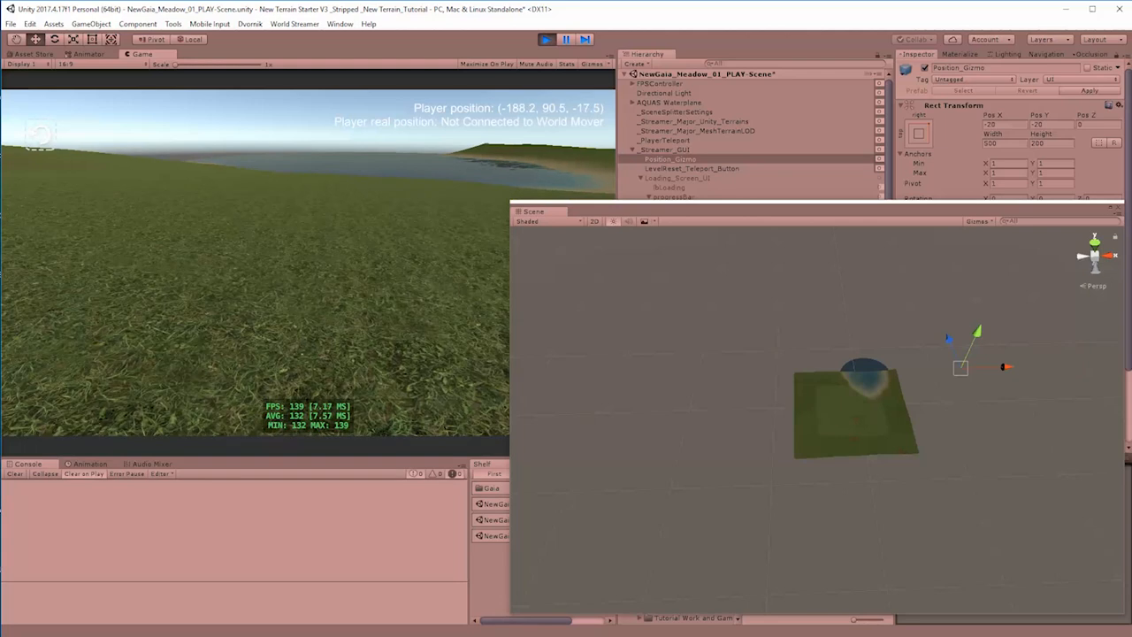
pyautogui.press('w')
pyautogui.press('w')
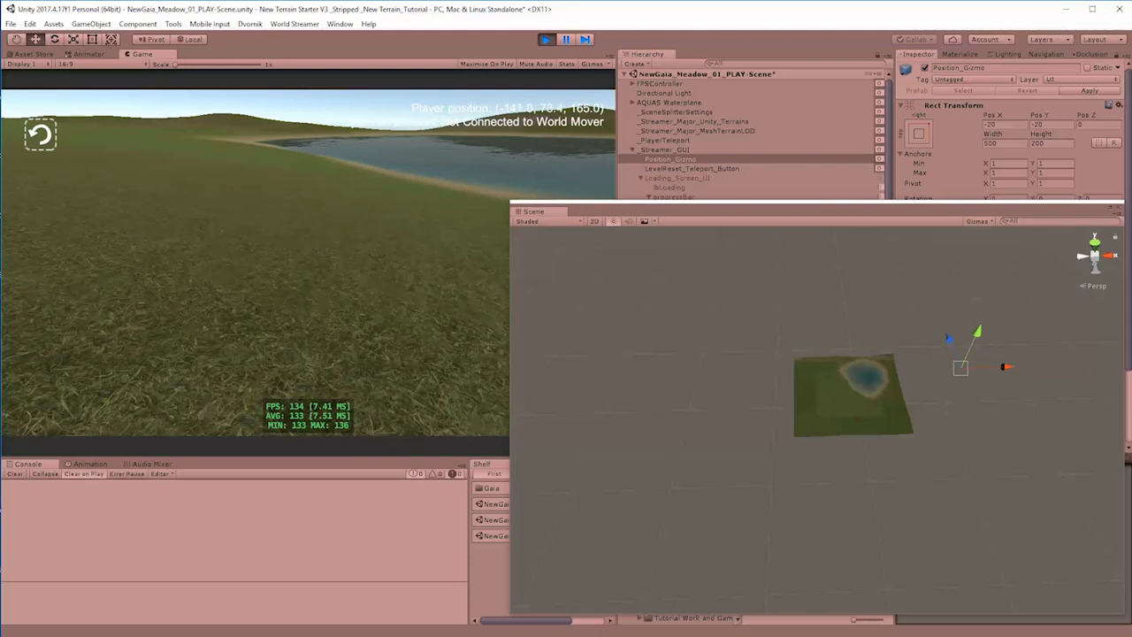
pyautogui.press('w')
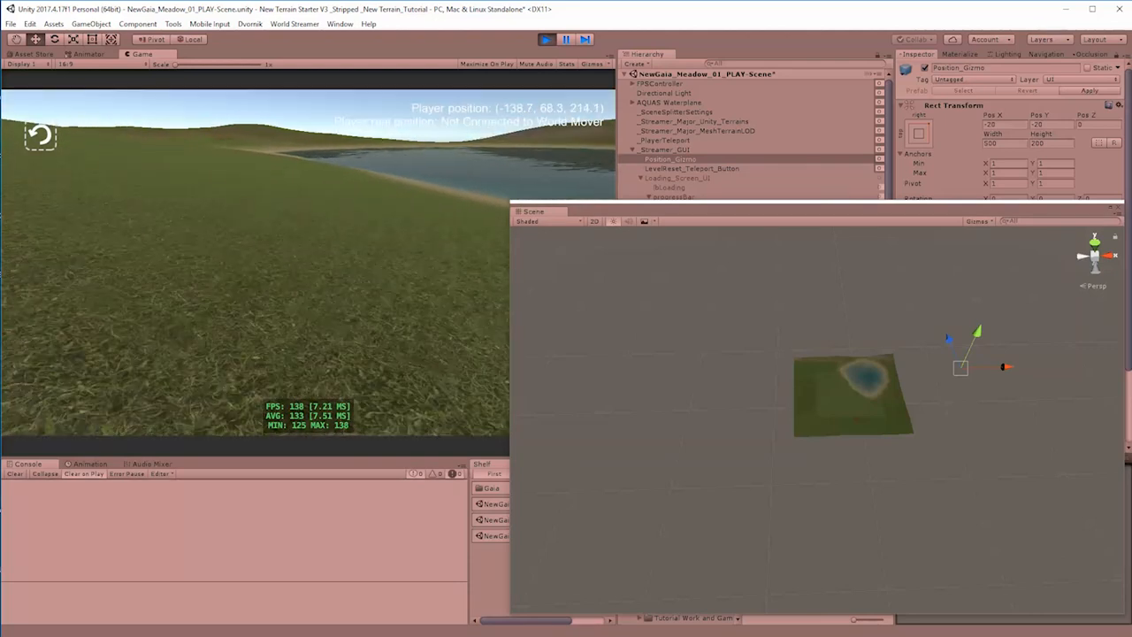
pyautogui.press('w')
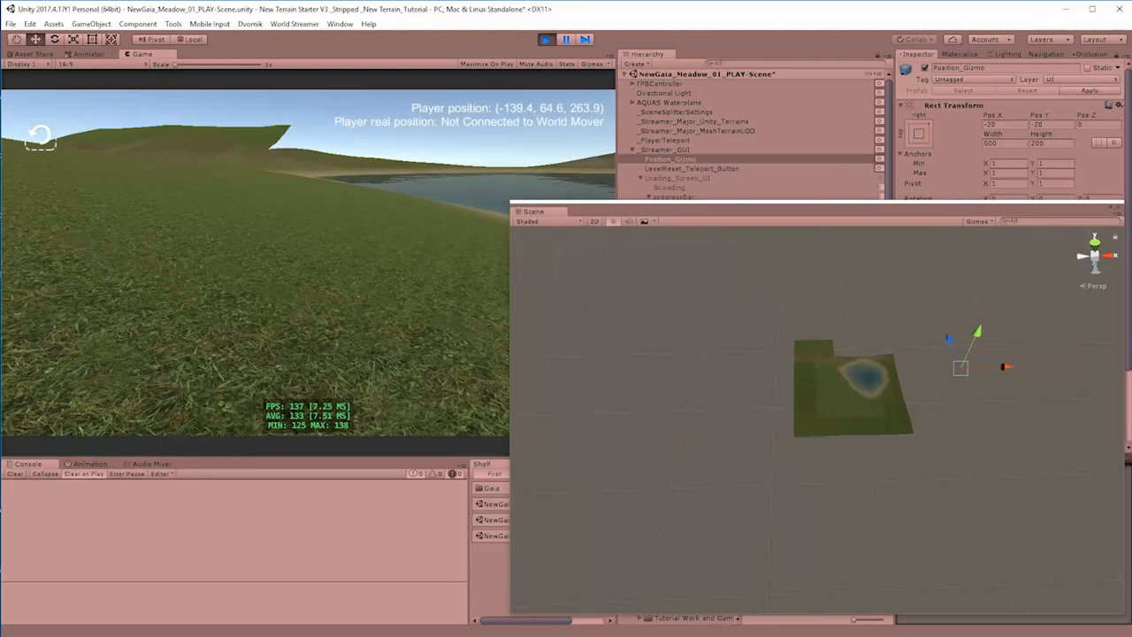
pyautogui.press('w')
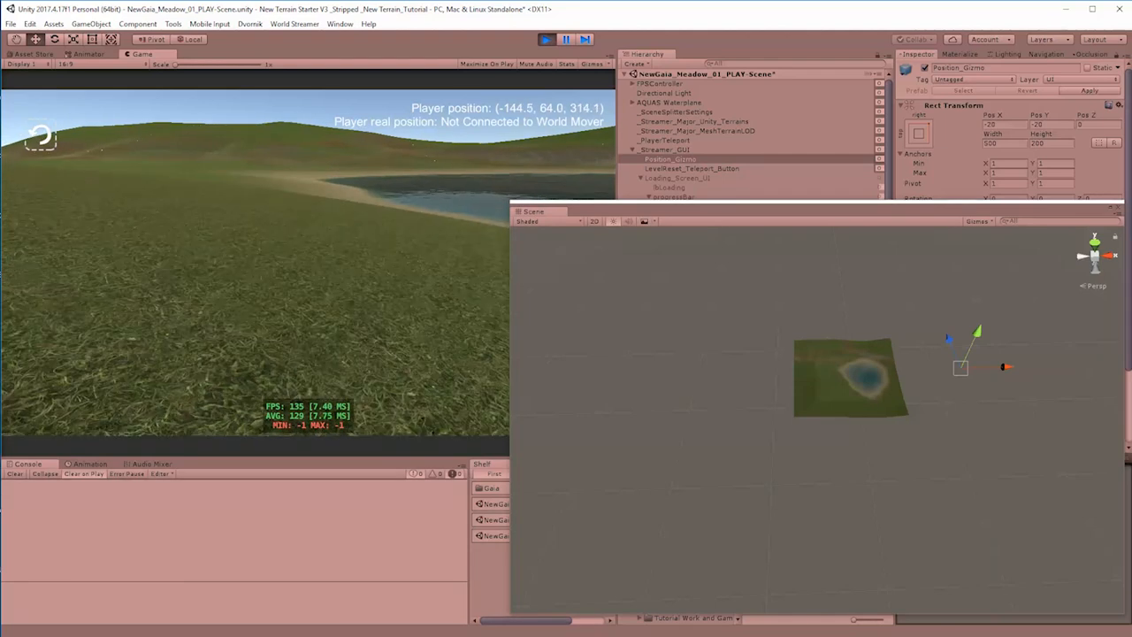
pyautogui.press('w')
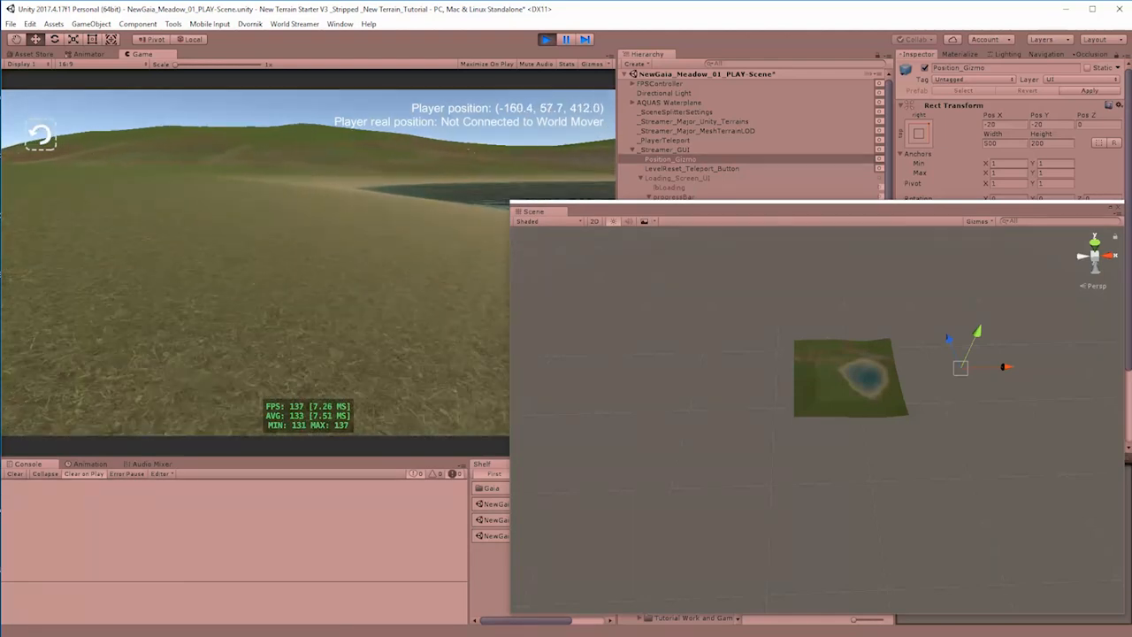
pyautogui.press('w')
pyautogui.press('w')
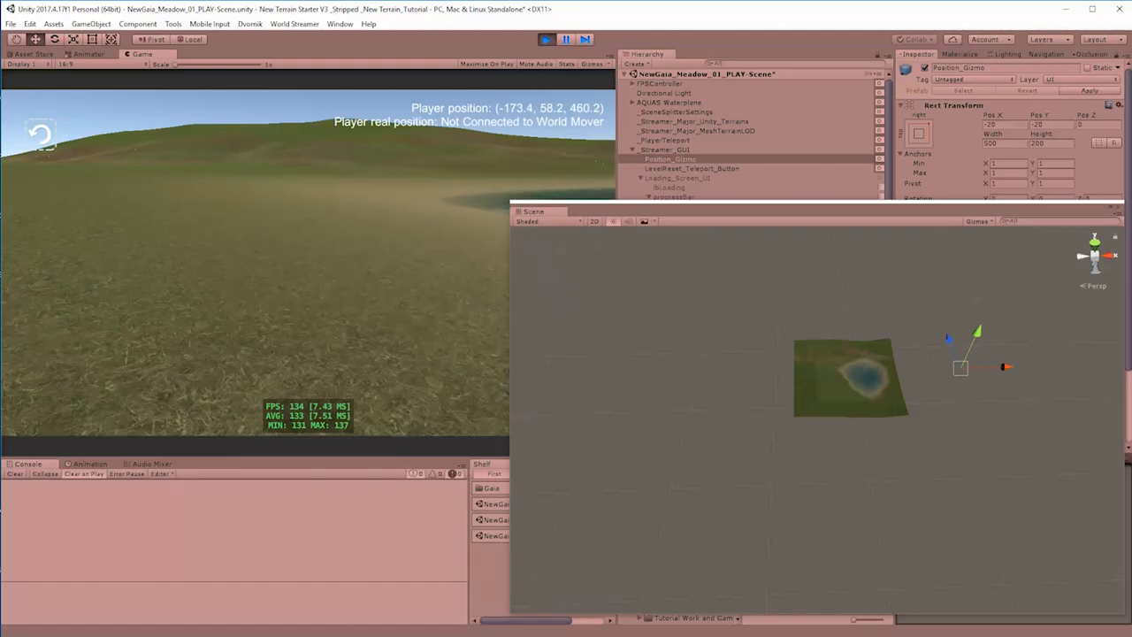
pyautogui.press('w')
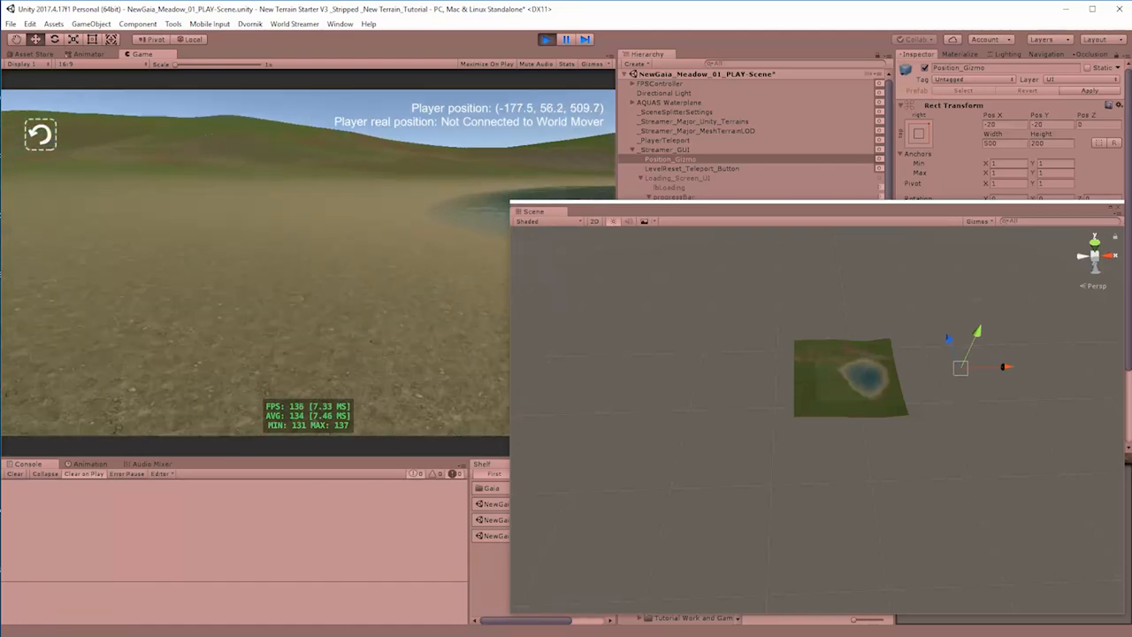
pyautogui.press('w')
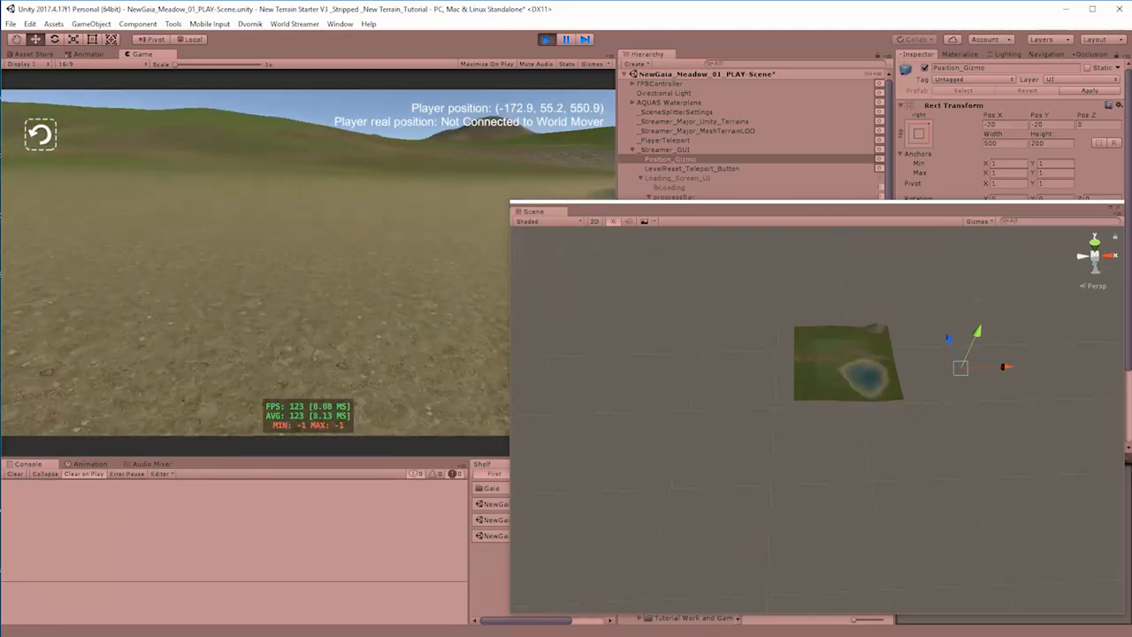
pyautogui.press('w')
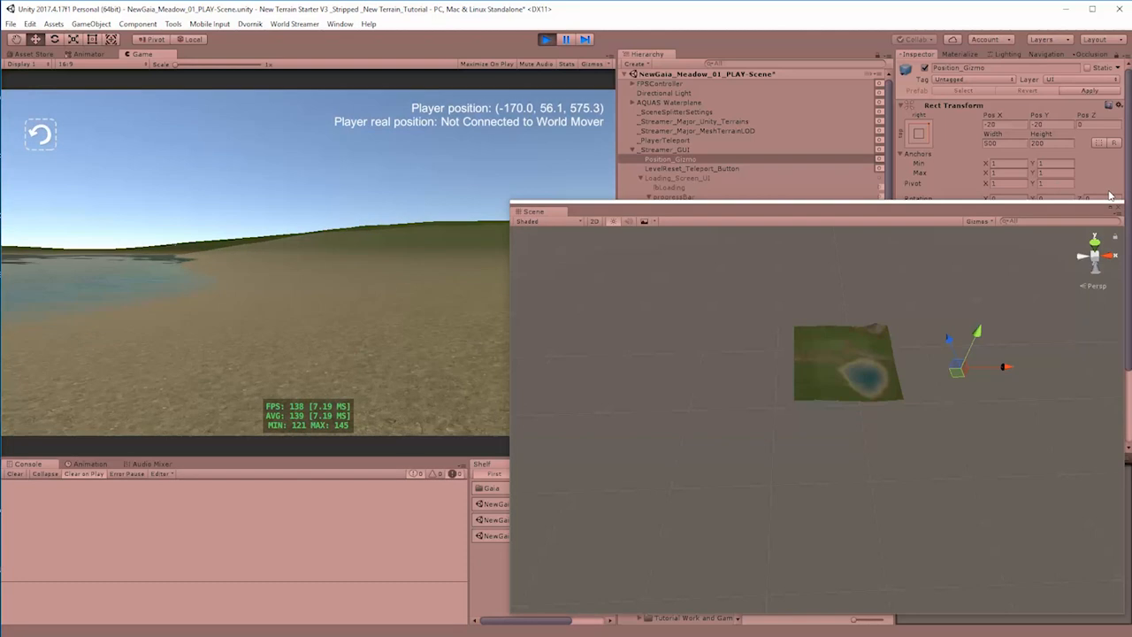
pyautogui.click(546, 42)
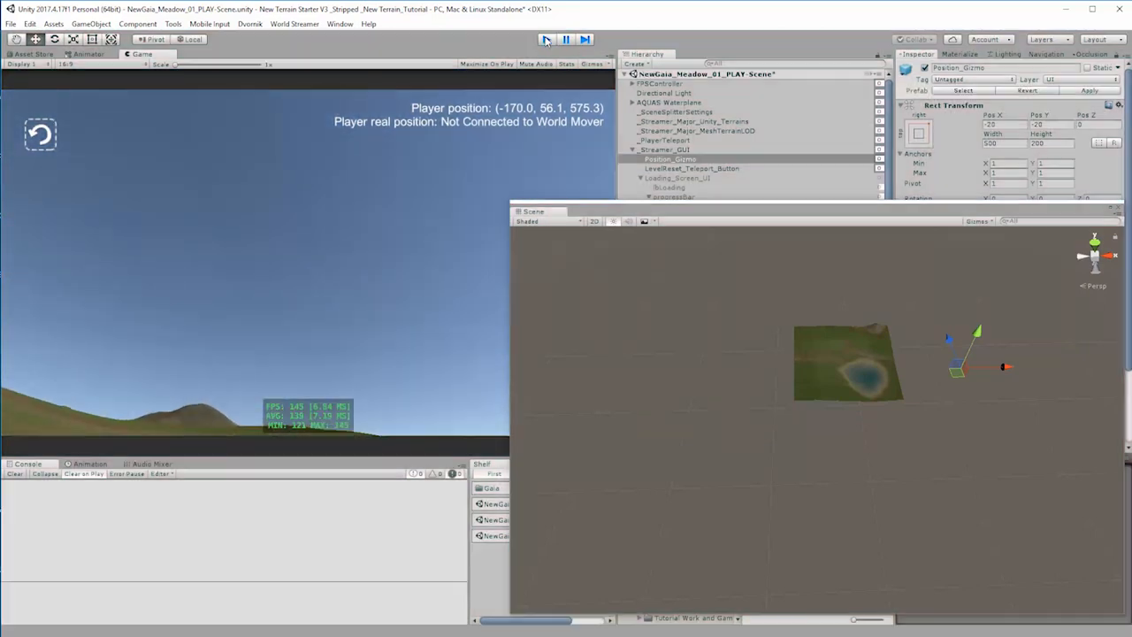
# Step: Set both Loading Range and Deloading Range of _Streamer_Major_MeshTerrainLOD to 4 on X and Z
pyautogui.moveTo(768, 216); pyautogui.dragTo(230, 220)
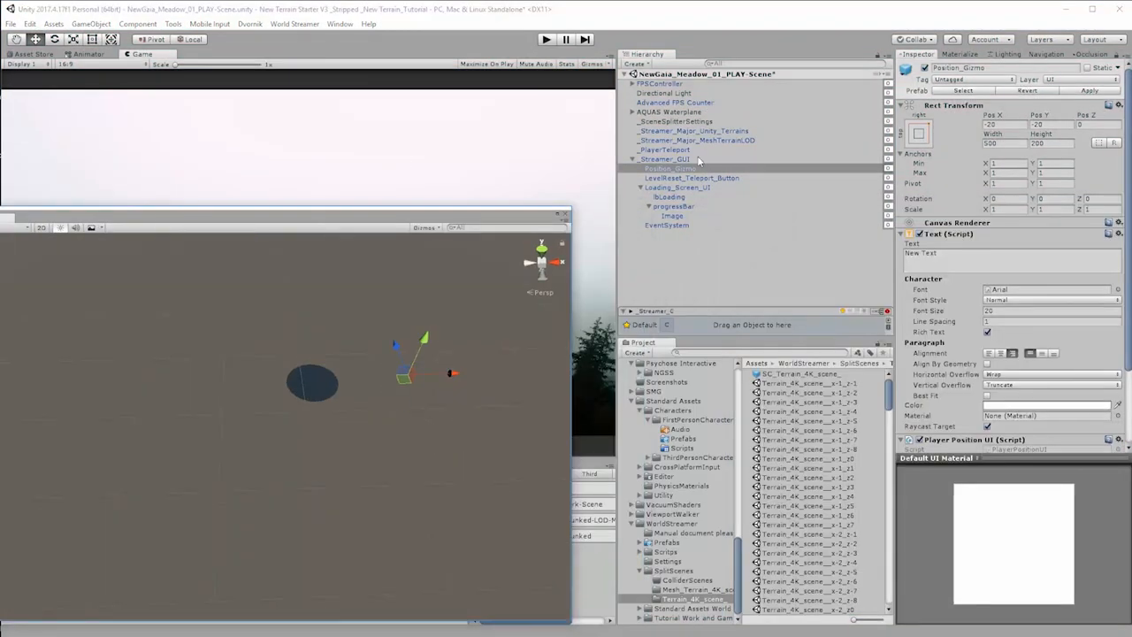
pyautogui.click(734, 140)
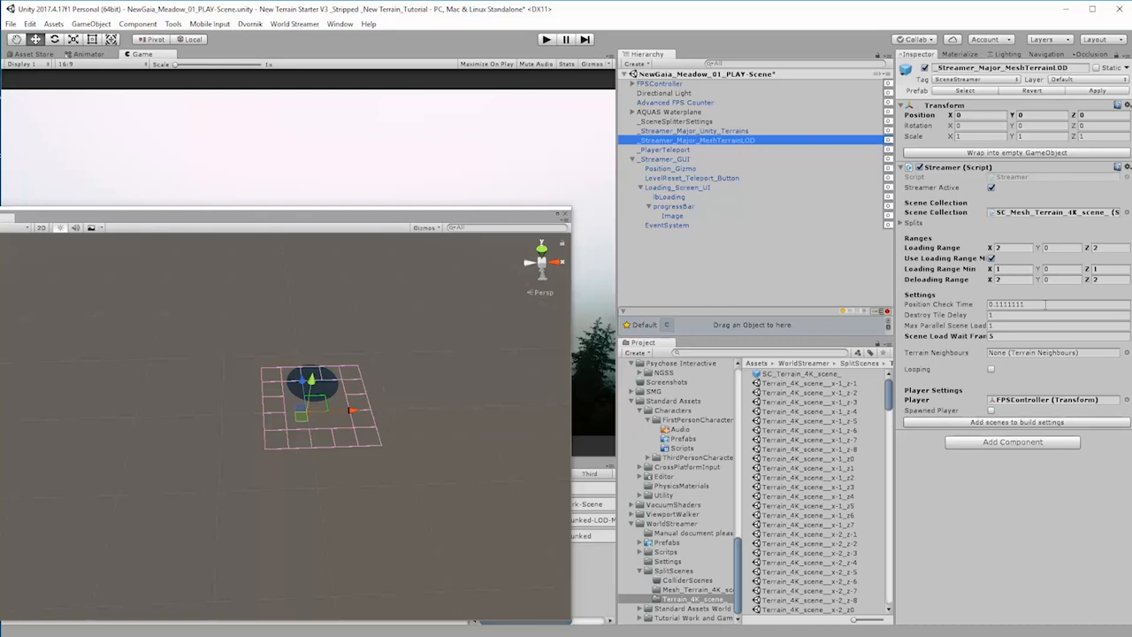
pyautogui.click(1022, 251)
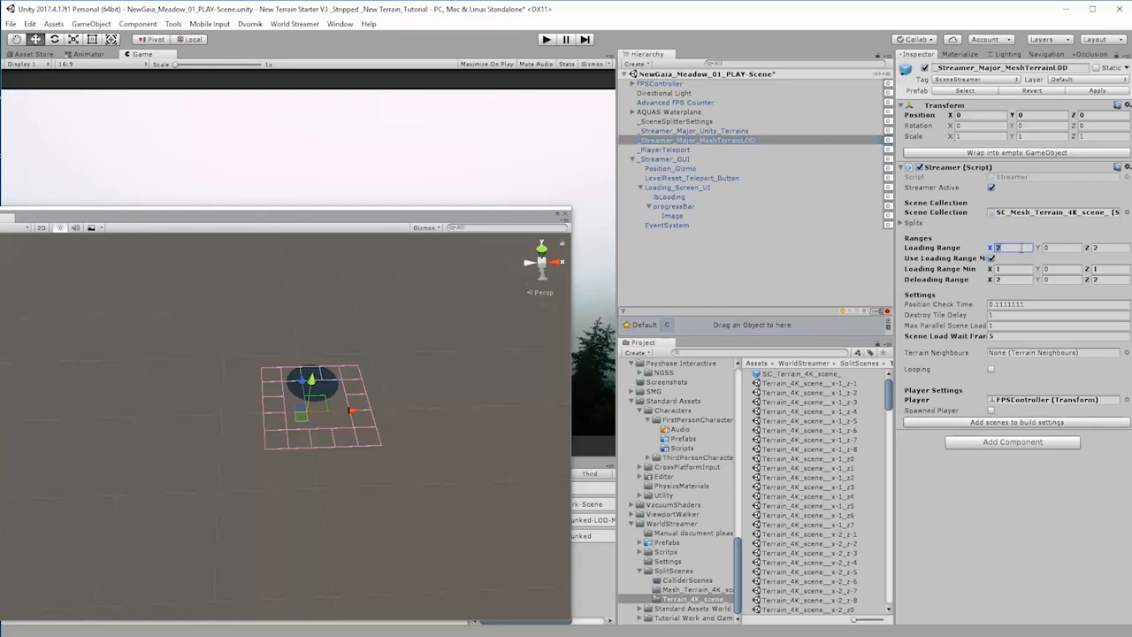
pyautogui.write('4')
pyautogui.click(1110, 248)
pyautogui.write('4')
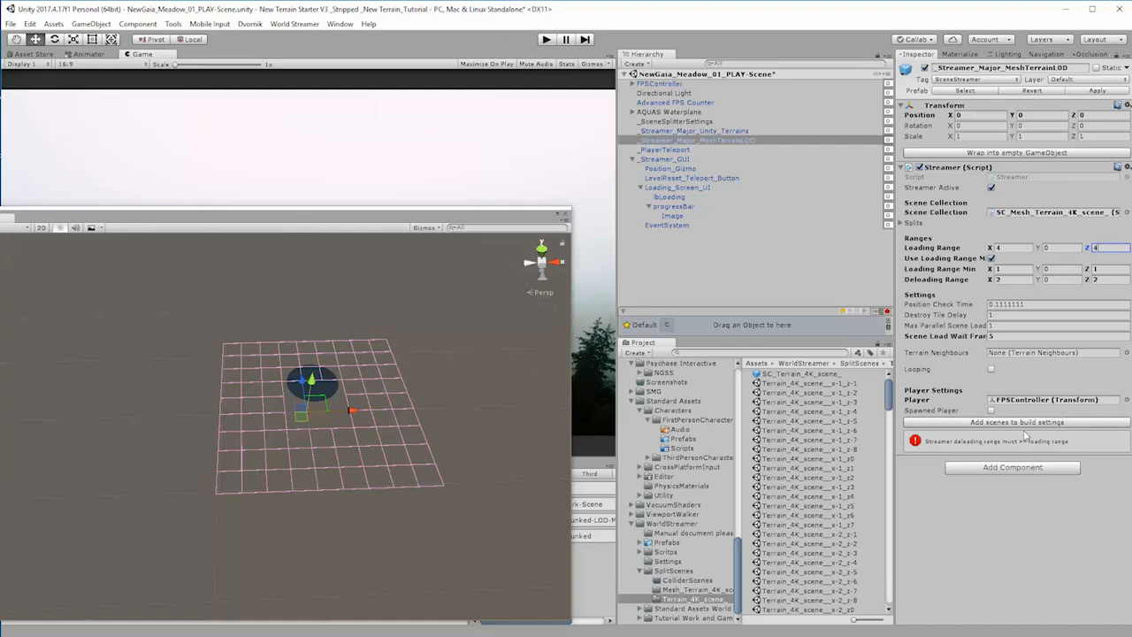
pyautogui.write('4')
pyautogui.click(1110, 279)
pyautogui.write('4')
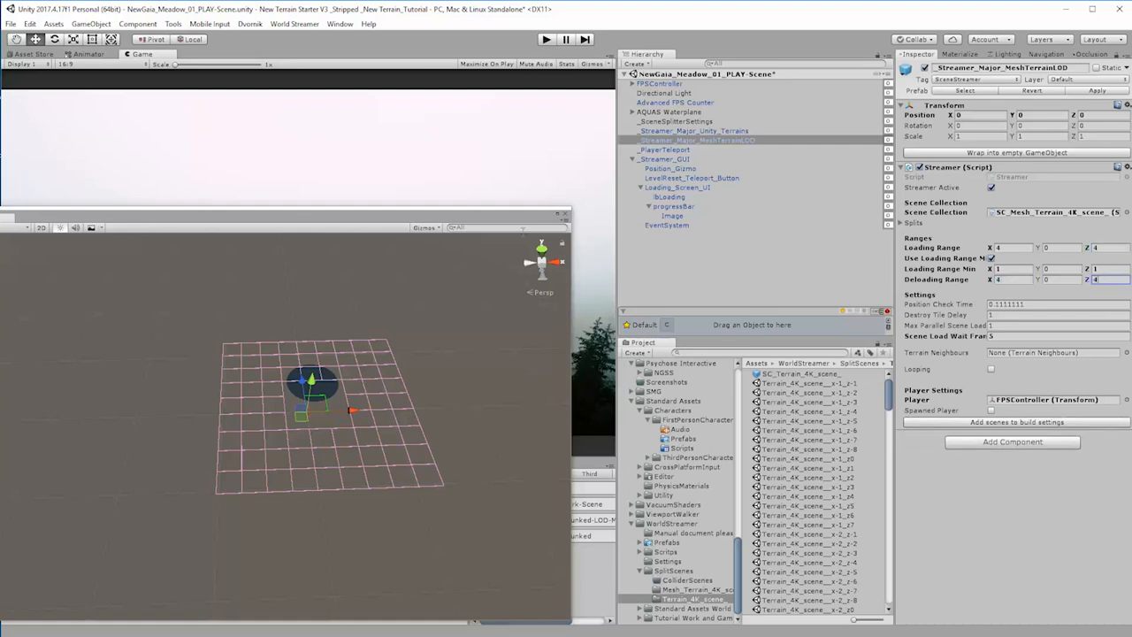
# Step: Start another play test with the Scene view beside the Game view and walk the player across the meadow to examine the mesh LOD streaming
pyautogui.moveTo(420, 217); pyautogui.dragTo(938, 197)
pyautogui.click(548, 40)
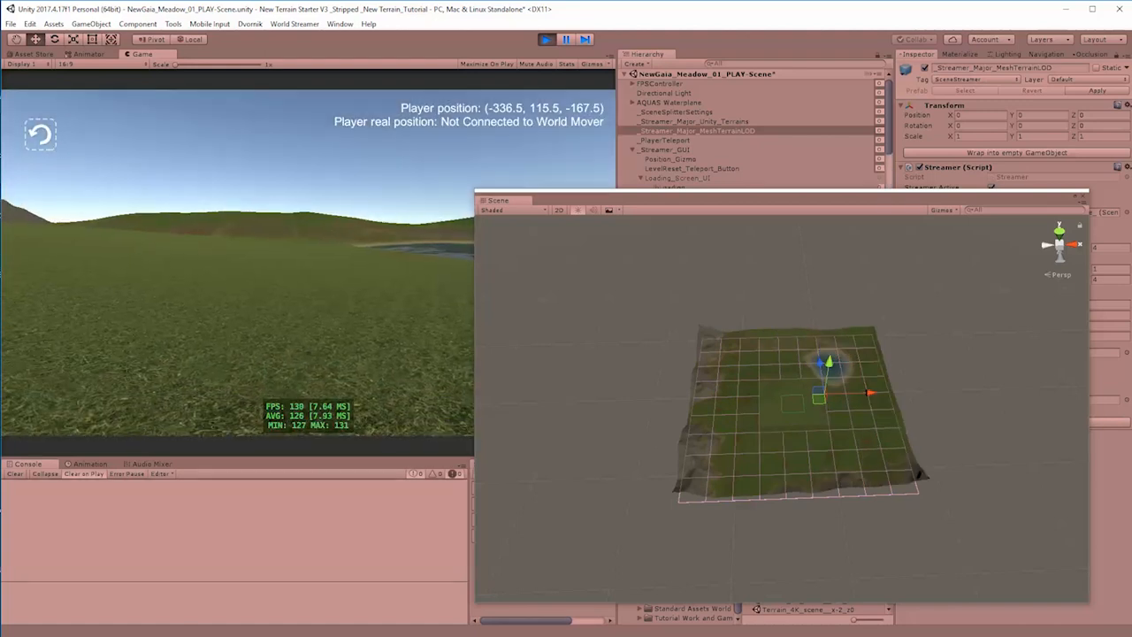
pyautogui.press('w')
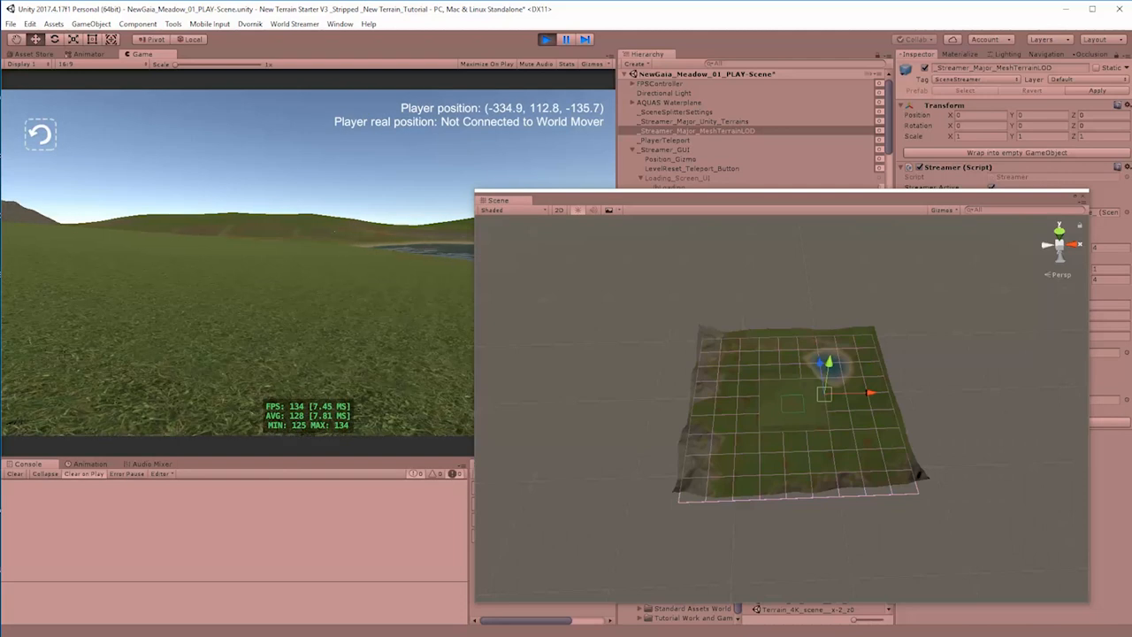
pyautogui.press('w')
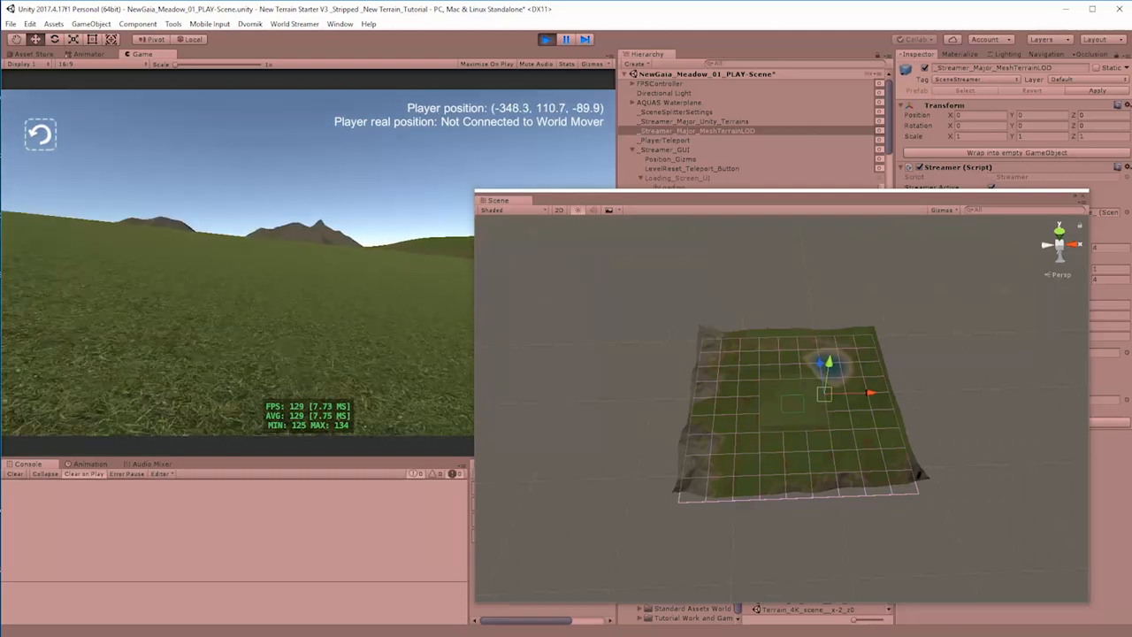
pyautogui.press('w')
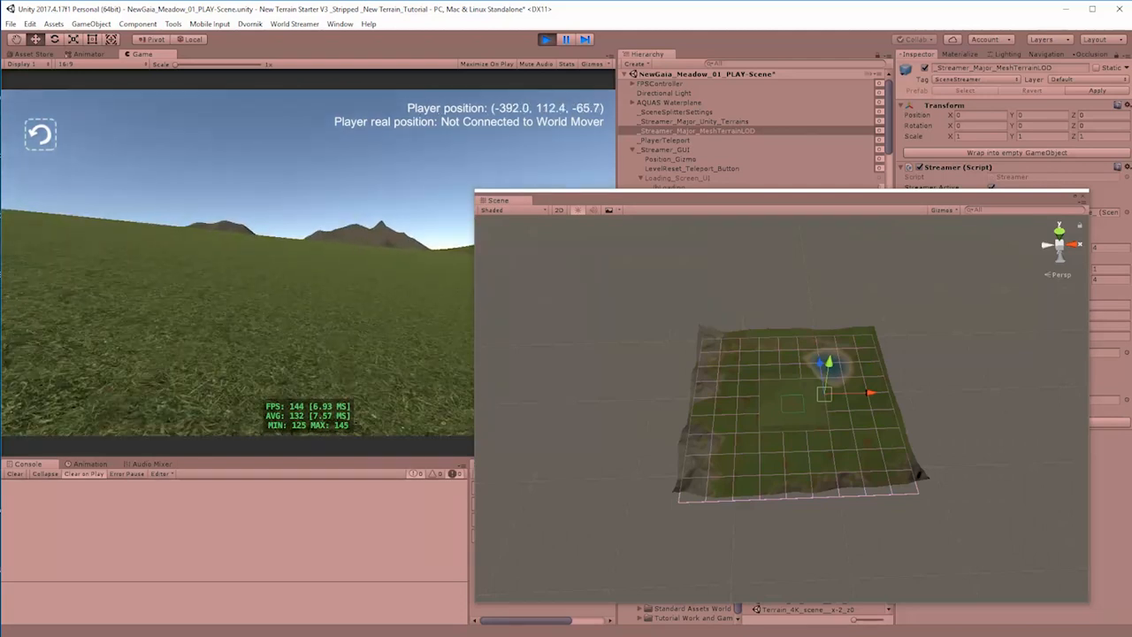
pyautogui.press('w')
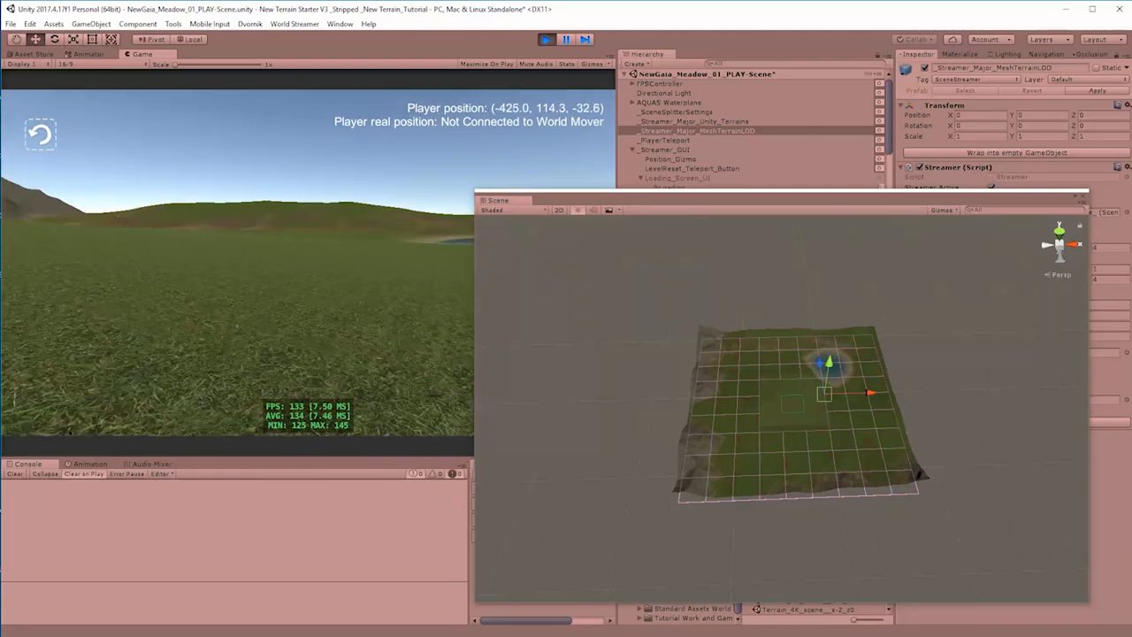
pyautogui.press('w')
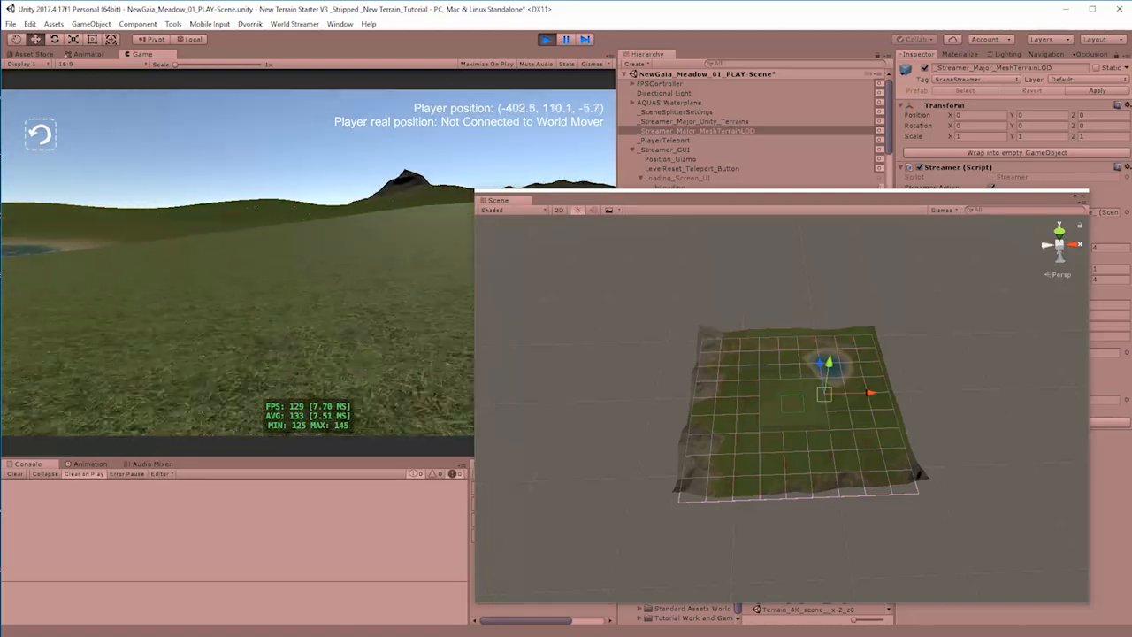
pyautogui.press('w')
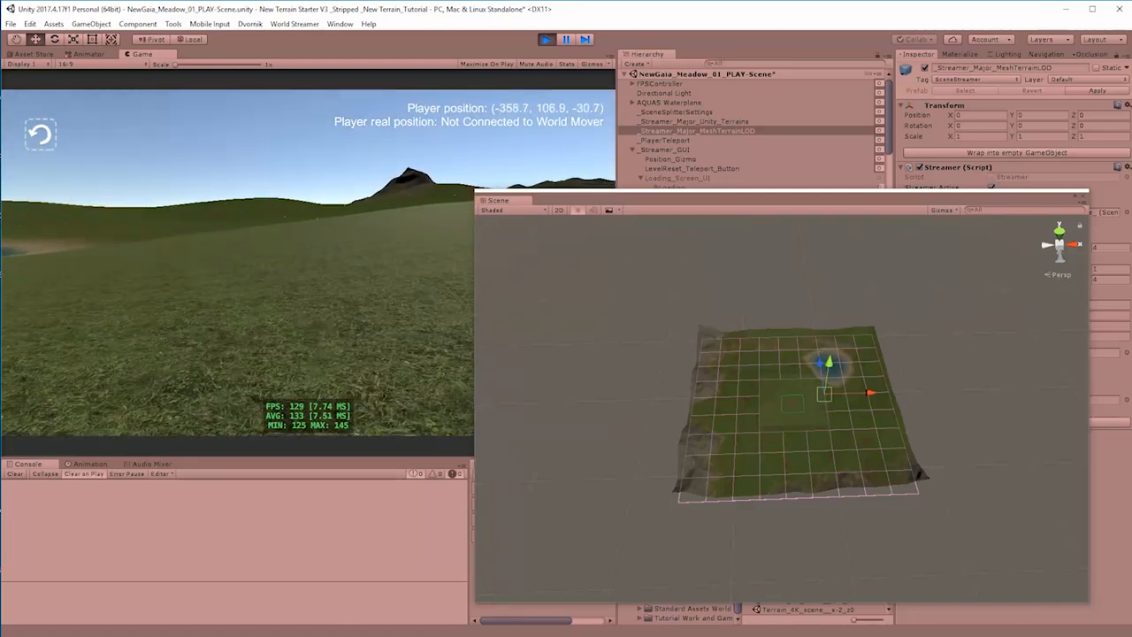
pyautogui.press('w')
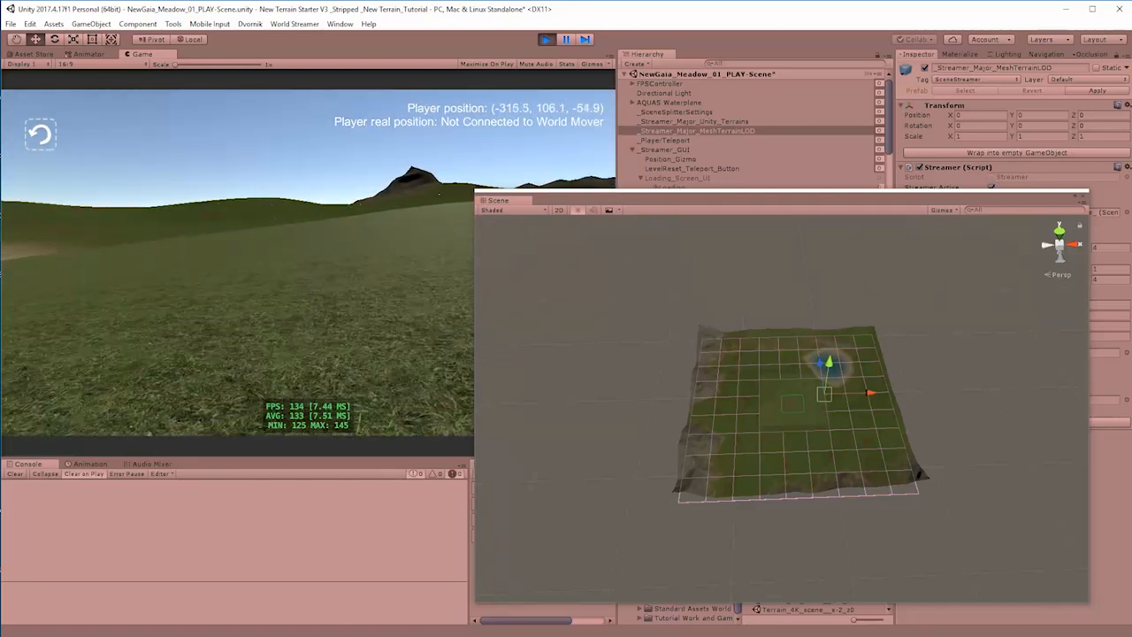
pyautogui.press('w')
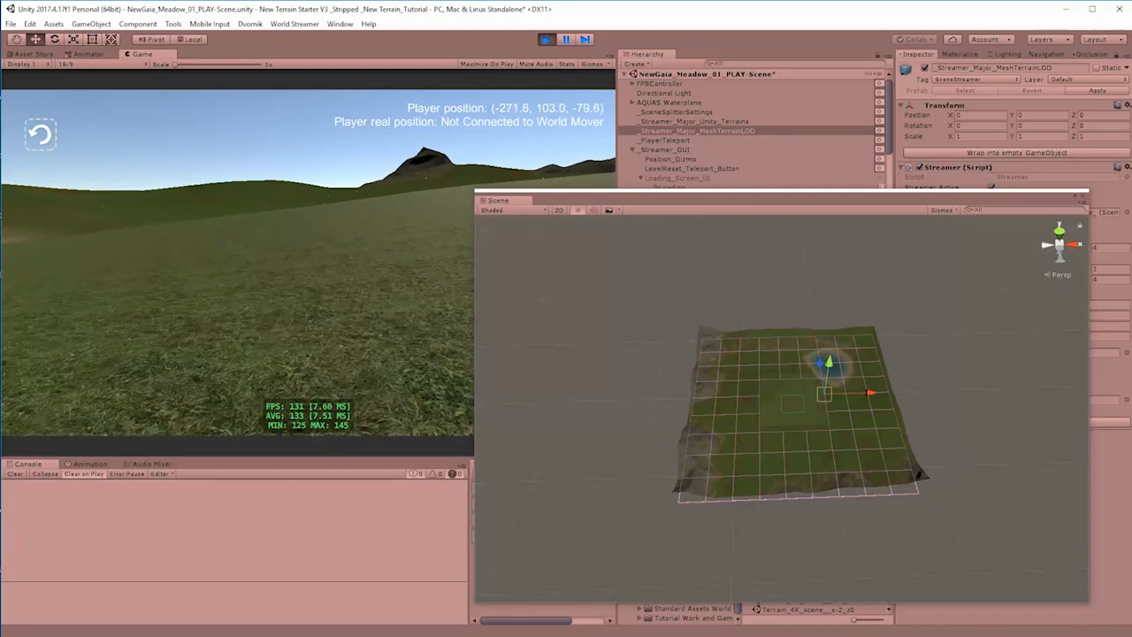
pyautogui.press('w')
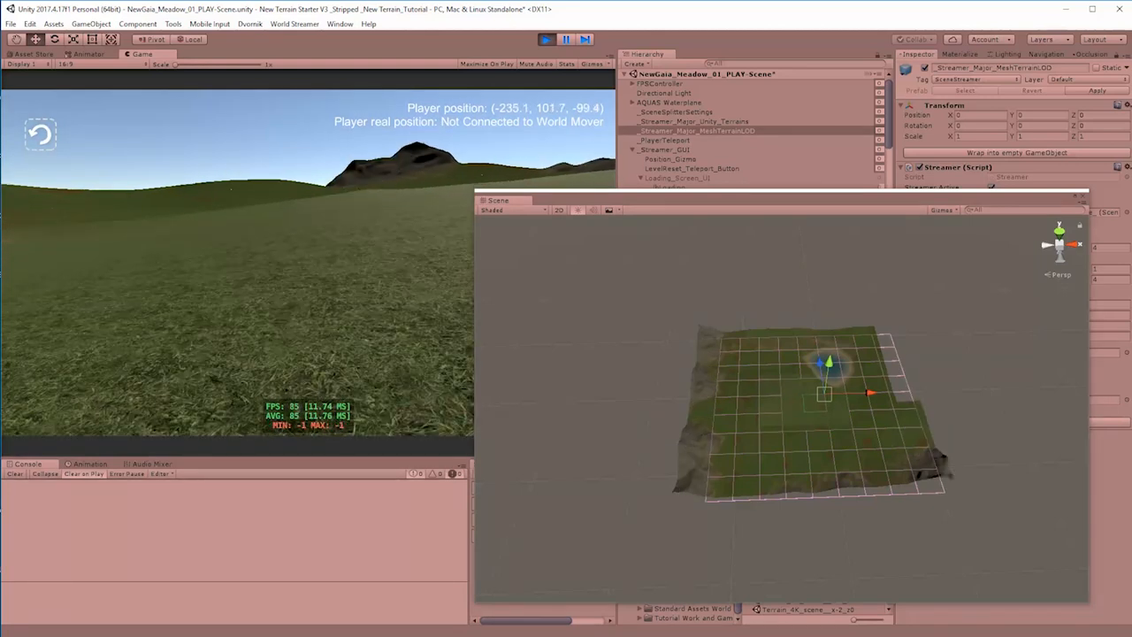
pyautogui.press('w')
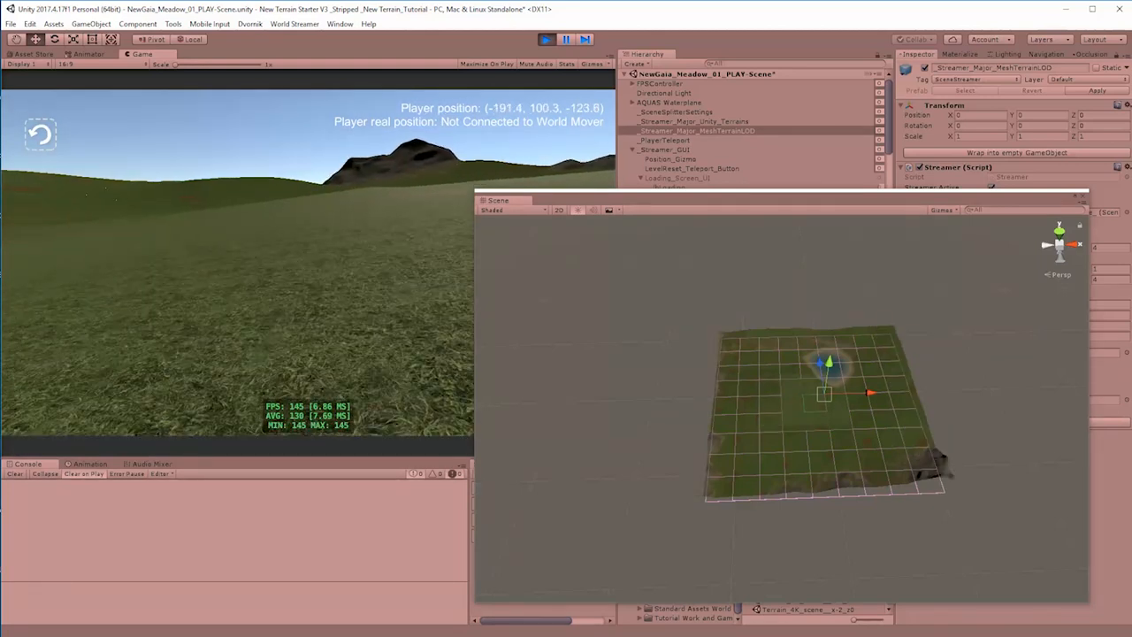
# Step: Stop the play test and start a PC, Mac & Linux Standalone build from the Build Settings
pyautogui.press('Escape')
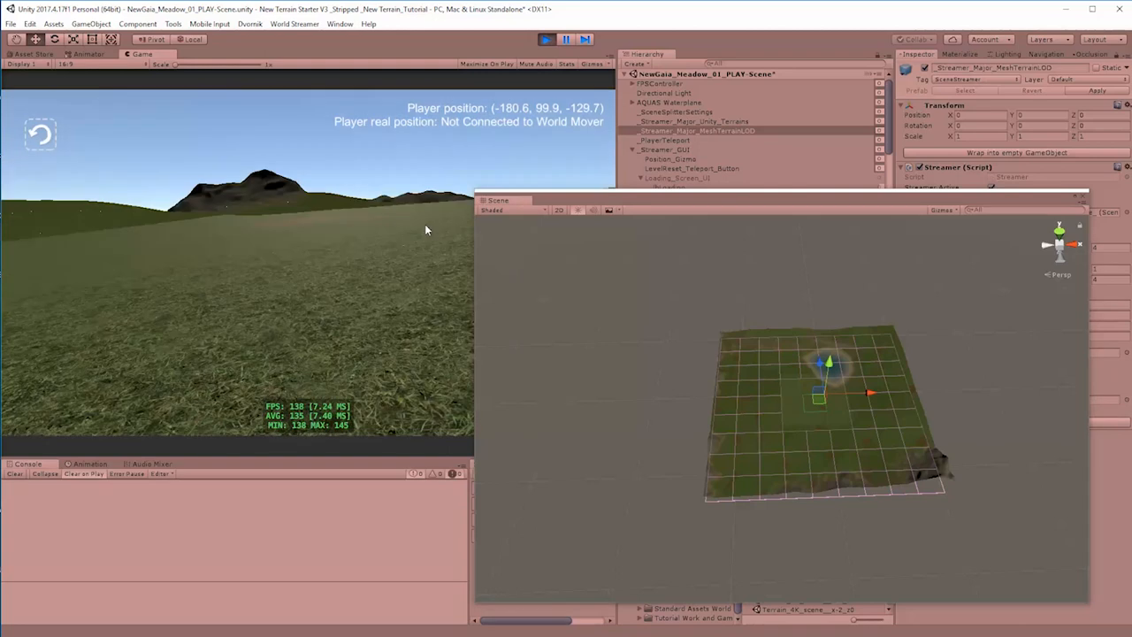
pyautogui.click(545, 39)
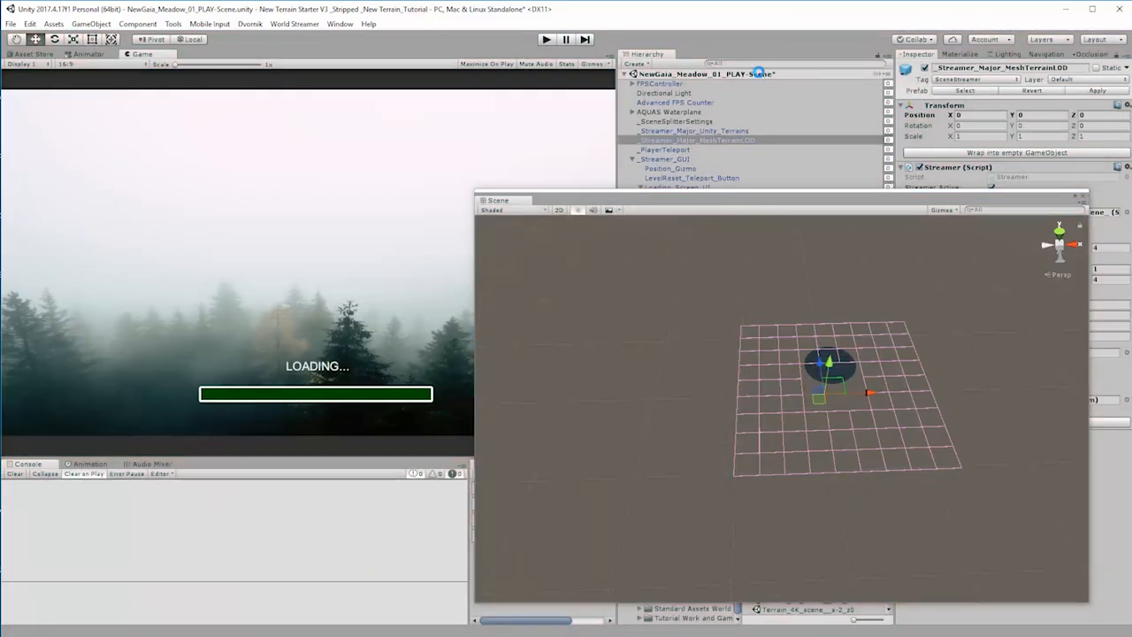
pyautogui.click(11, 24)
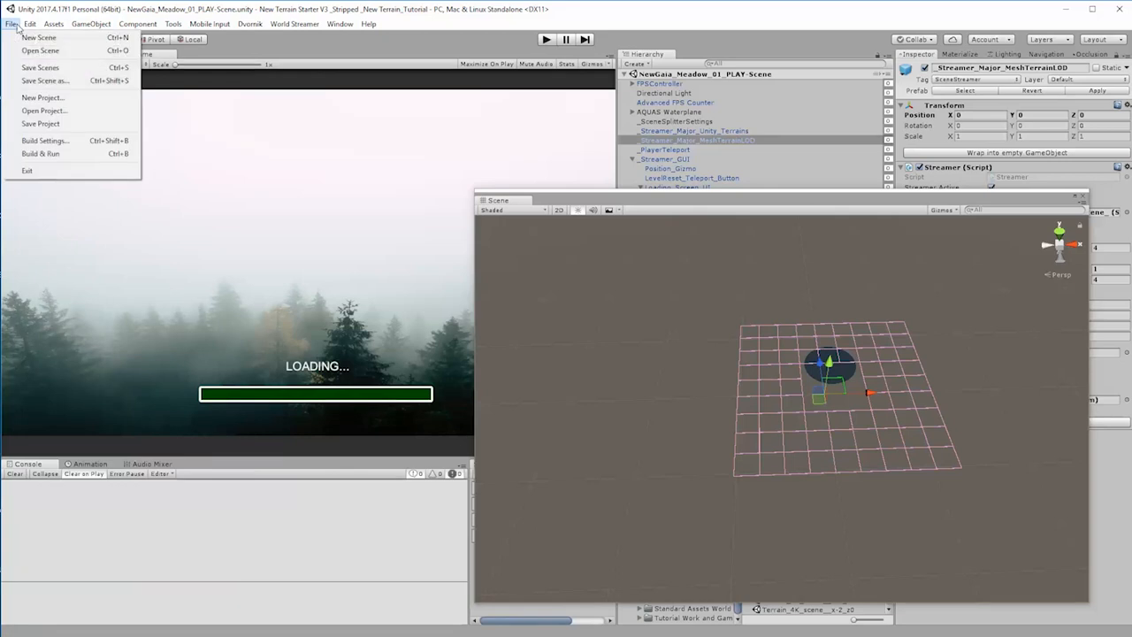
pyautogui.click(49, 141)
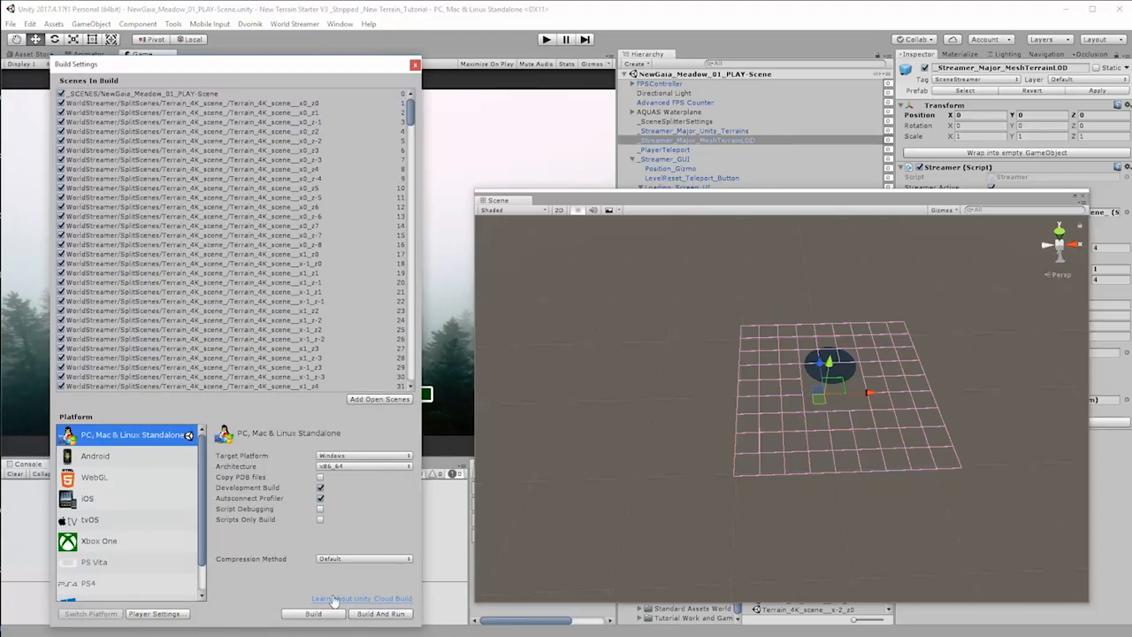
pyautogui.click(329, 618)
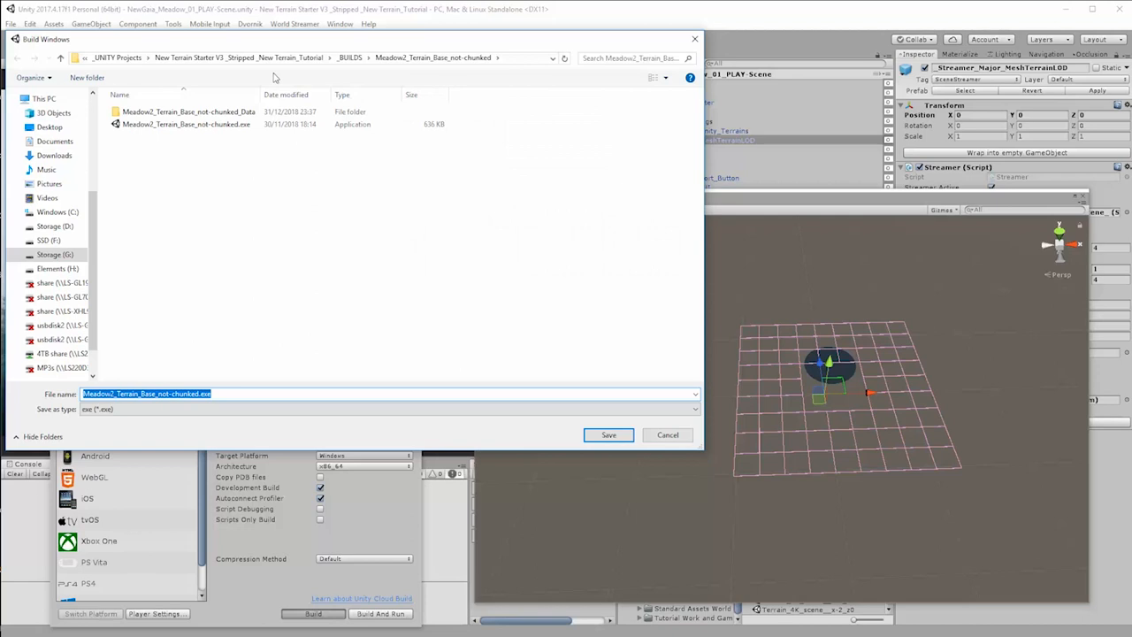
# Step: Go up to the _BUILDS folder and name the build file Meadow2_Terrain_Chunked-01_Terrain-only.exe
pyautogui.click(350, 58)
pyautogui.click(181, 393)
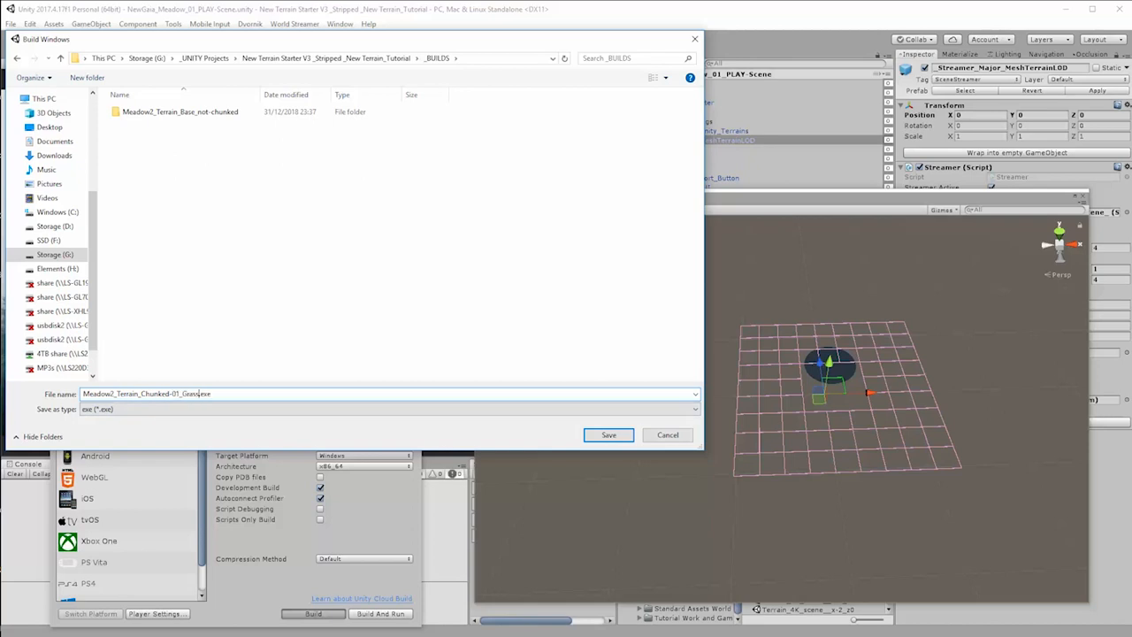
pyautogui.press('Tab')
pyautogui.doubleClick(210, 393)
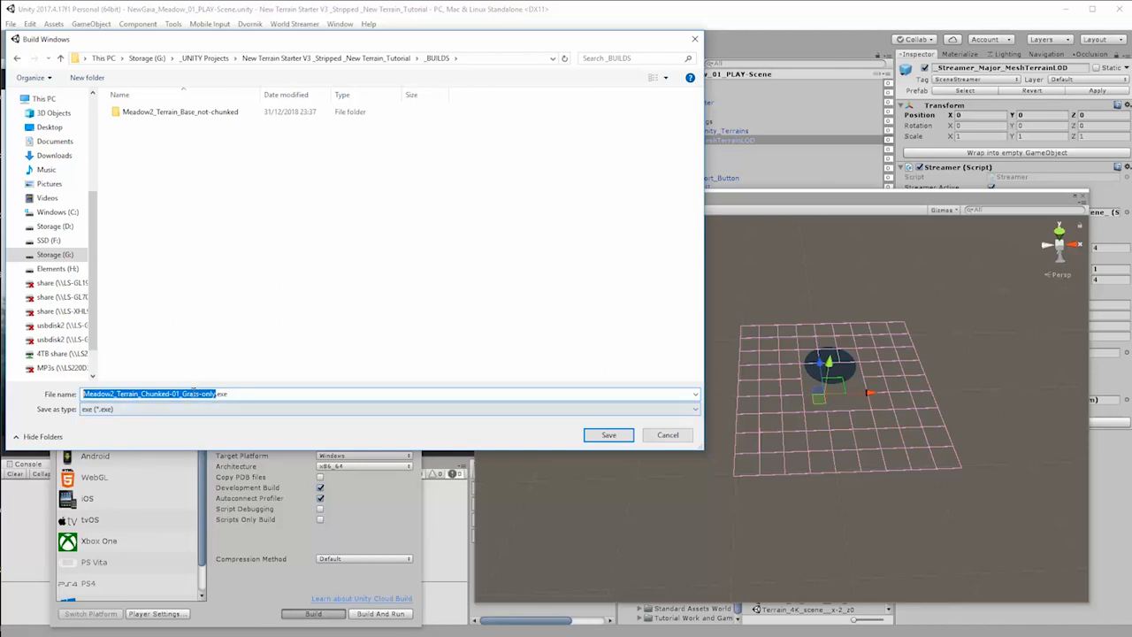
pyautogui.moveTo(202, 393); pyautogui.dragTo(172, 394)
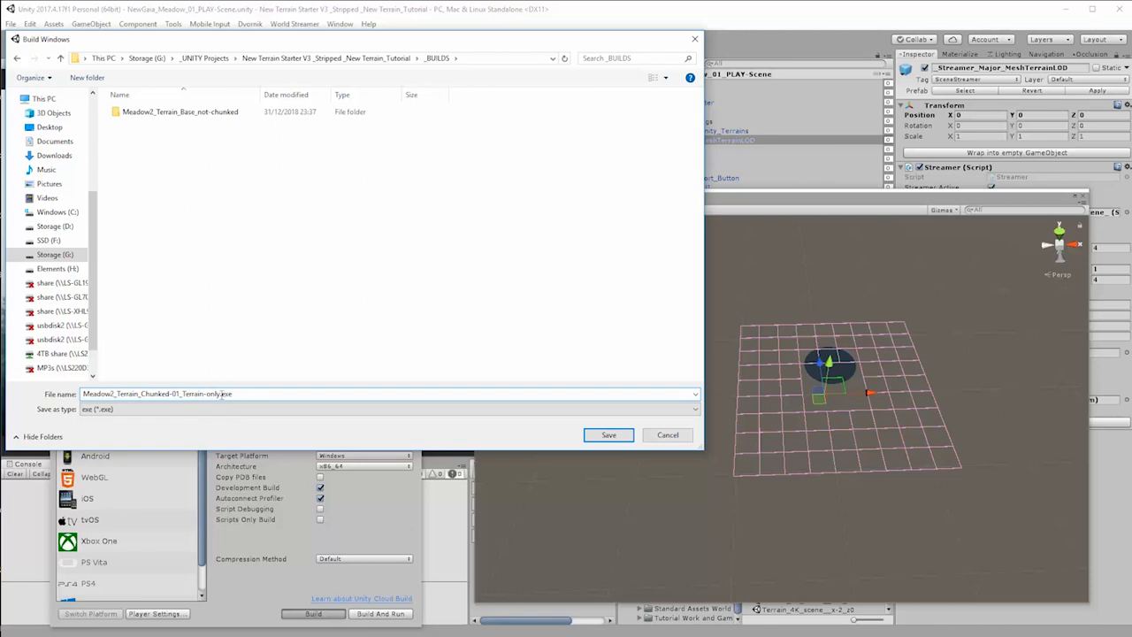
# Step: Copy the build's base name, create a folder with that name inside _BUILDS, and save the build in it
pyautogui.moveTo(221, 395); pyautogui.dragTo(125, 401)
pyautogui.rightClick(87, 395)
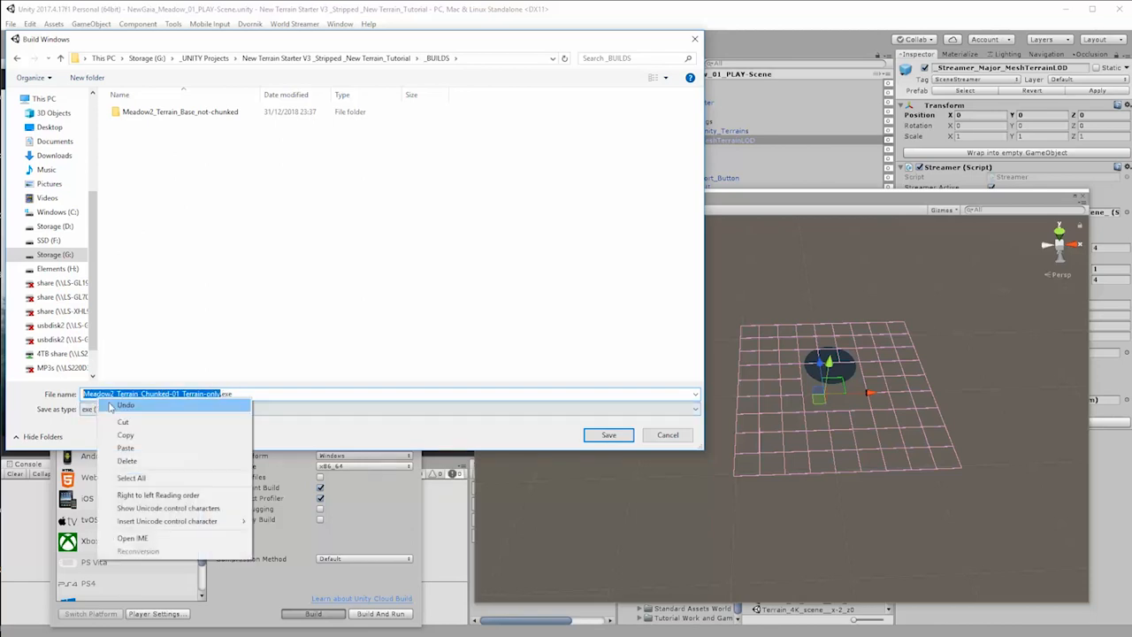
pyautogui.click(125, 436)
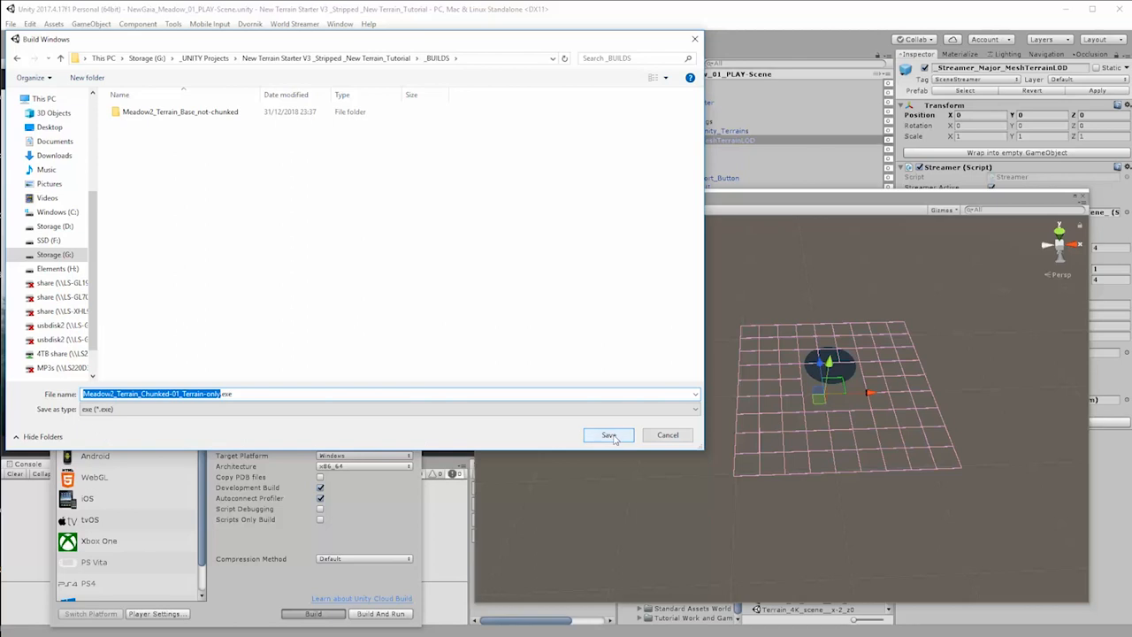
pyautogui.click(89, 77)
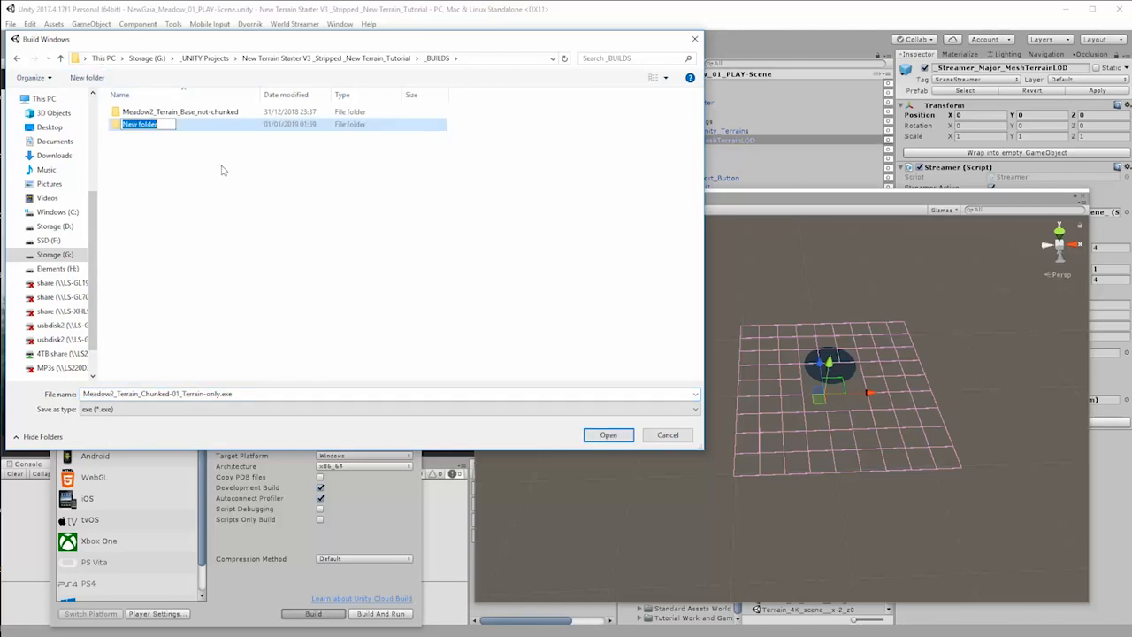
pyautogui.hotkey('ctrl', 'v')
pyautogui.press('Return')
pyautogui.doubleClick(211, 126)
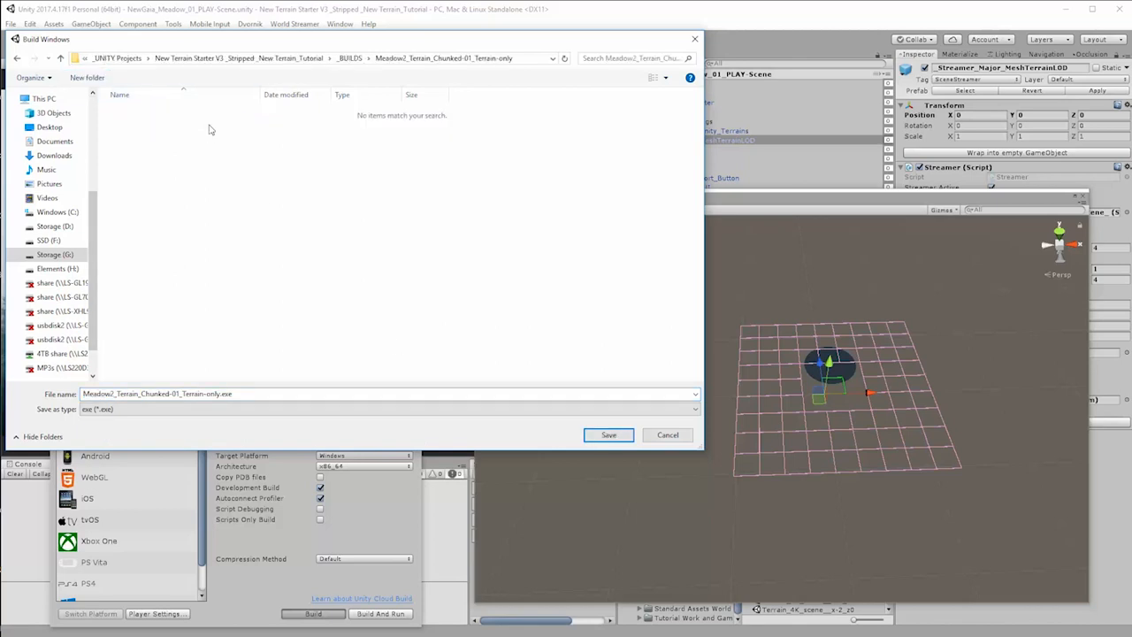
pyautogui.click(617, 434)
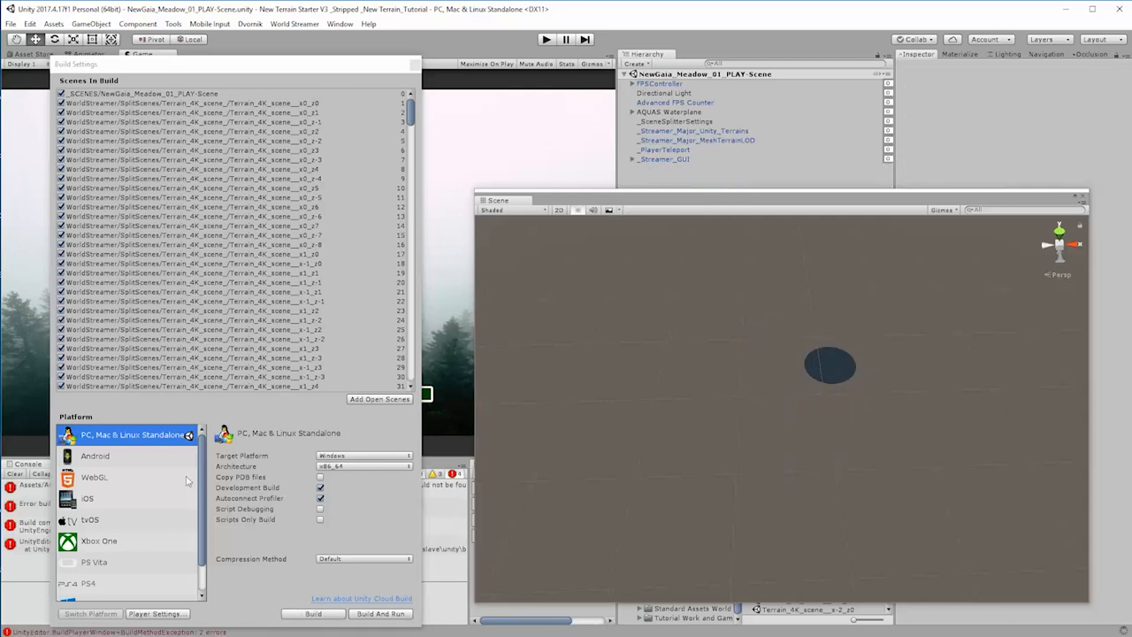
# Step: Close the Build Settings, move the Scene window out of the way, and inspect the AQUAS_CameraSwitcher script named in the console error
pyautogui.click(415, 65)
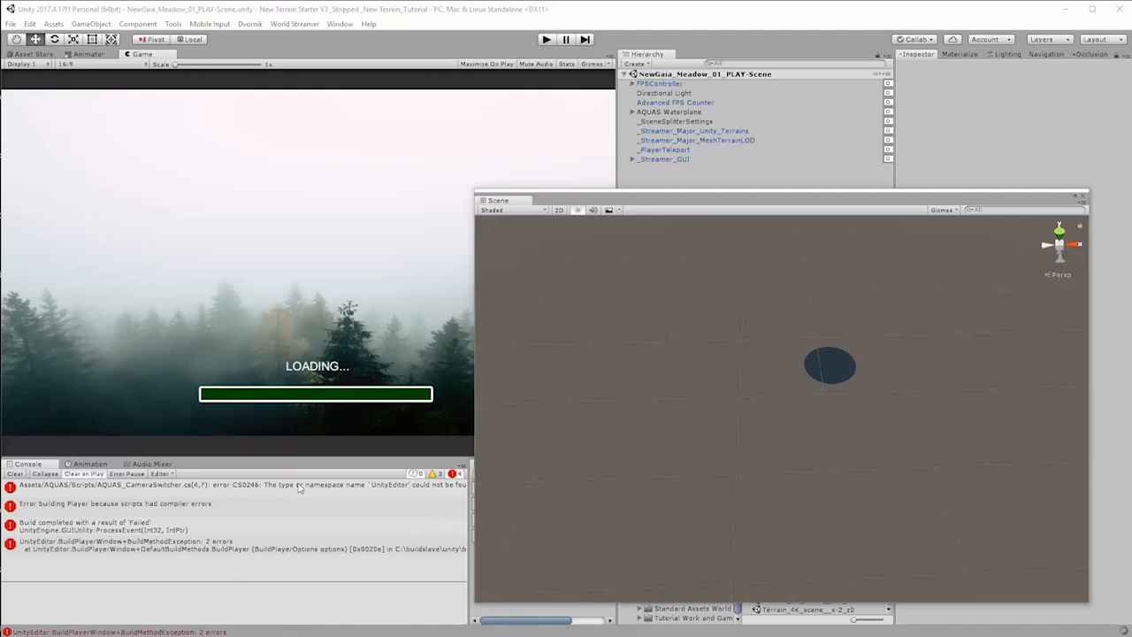
pyautogui.moveTo(688, 207); pyautogui.dragTo(0, 203)
pyautogui.click(378, 489)
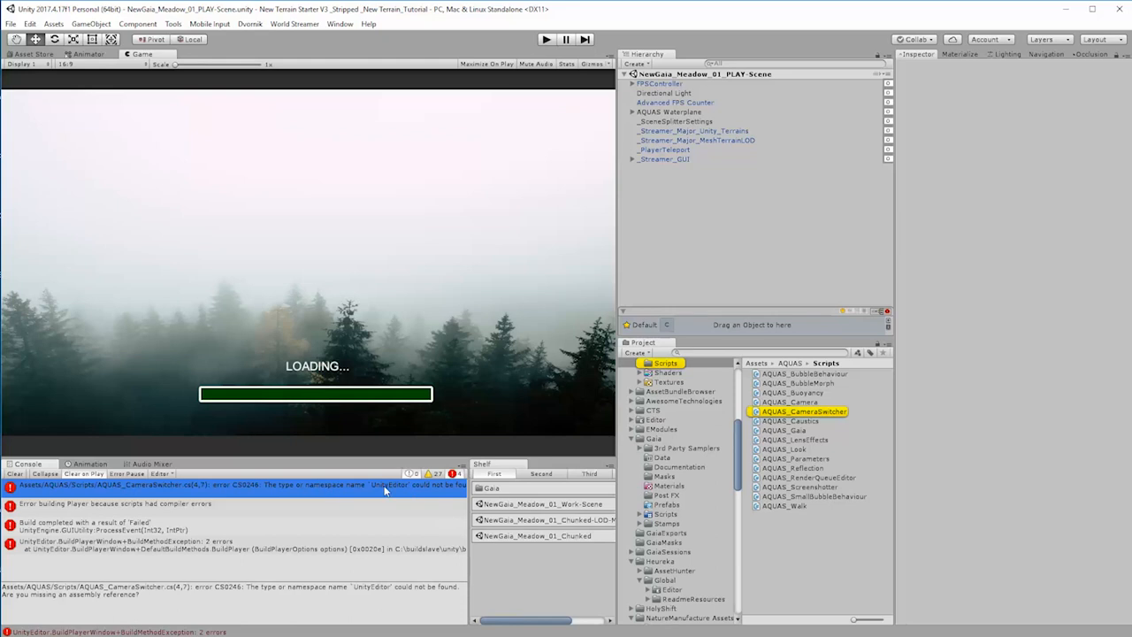
pyautogui.click(799, 413)
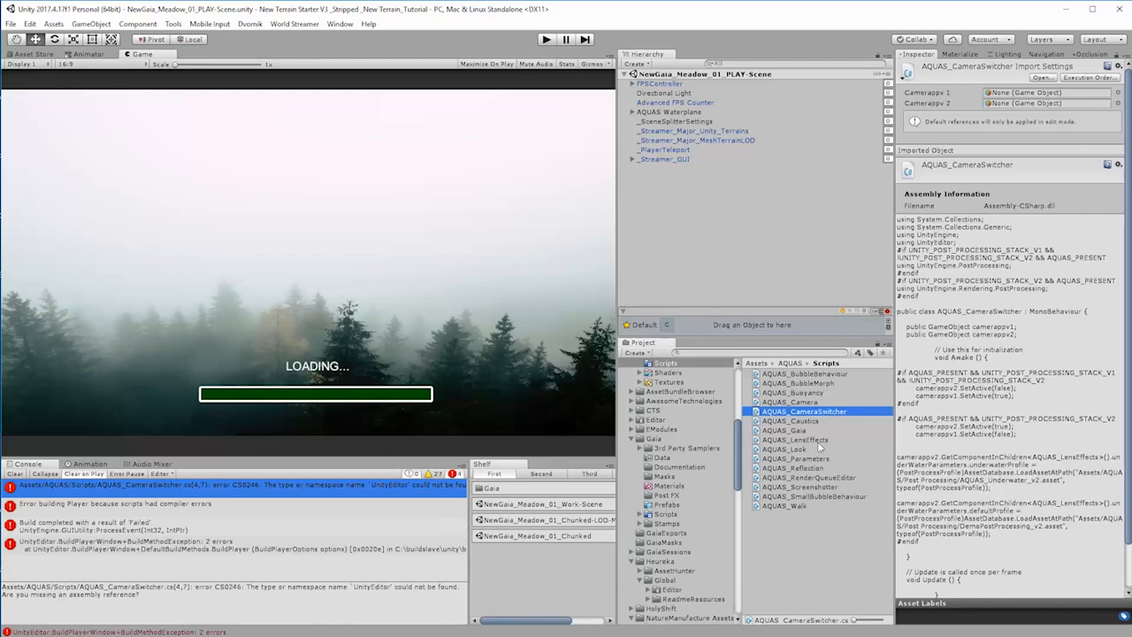
# Step: Create a folder named Editor inside the AQUAS Scripts folder
pyautogui.rightClick(796, 552)
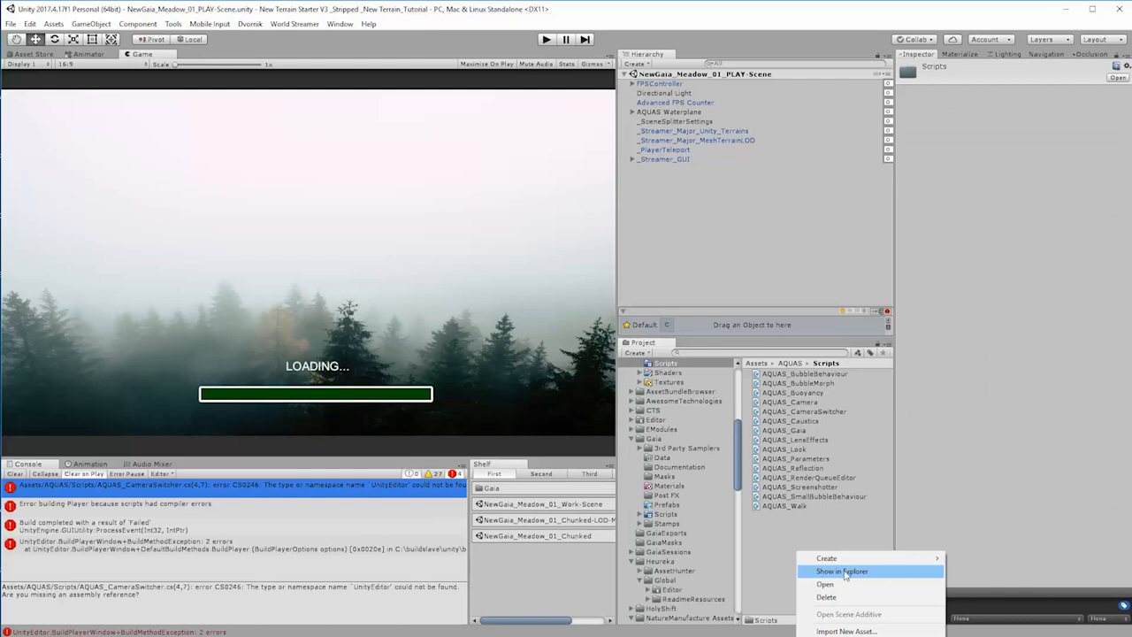
pyautogui.moveTo(836, 557)
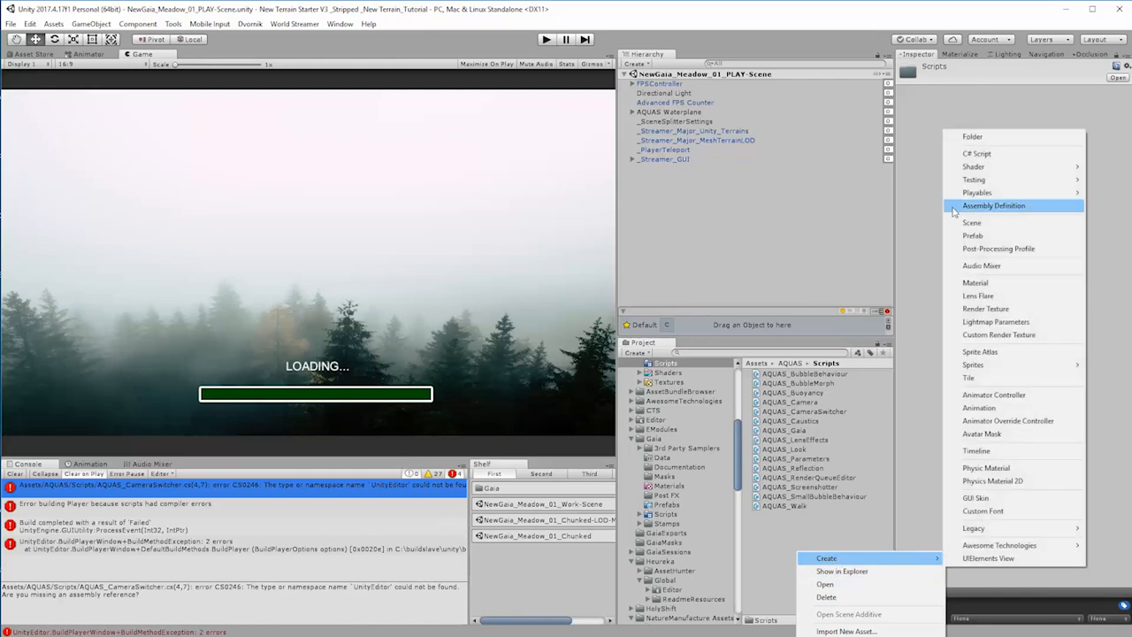
pyautogui.click(995, 136)
pyautogui.write('Editor')
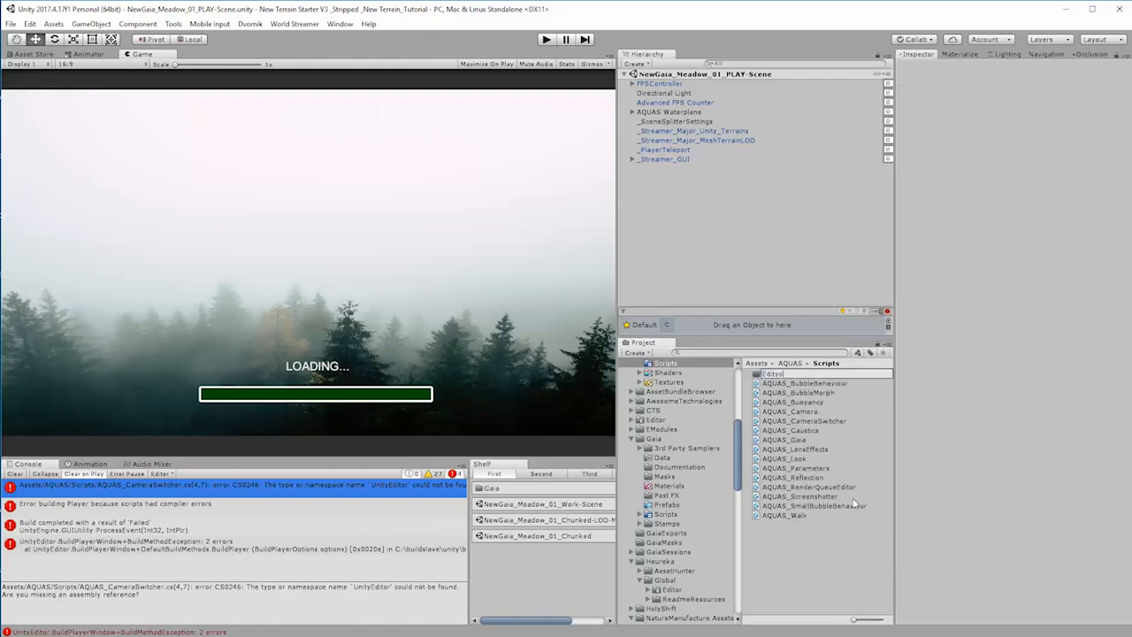
pyautogui.press('BackSpace')
pyautogui.press('Return')
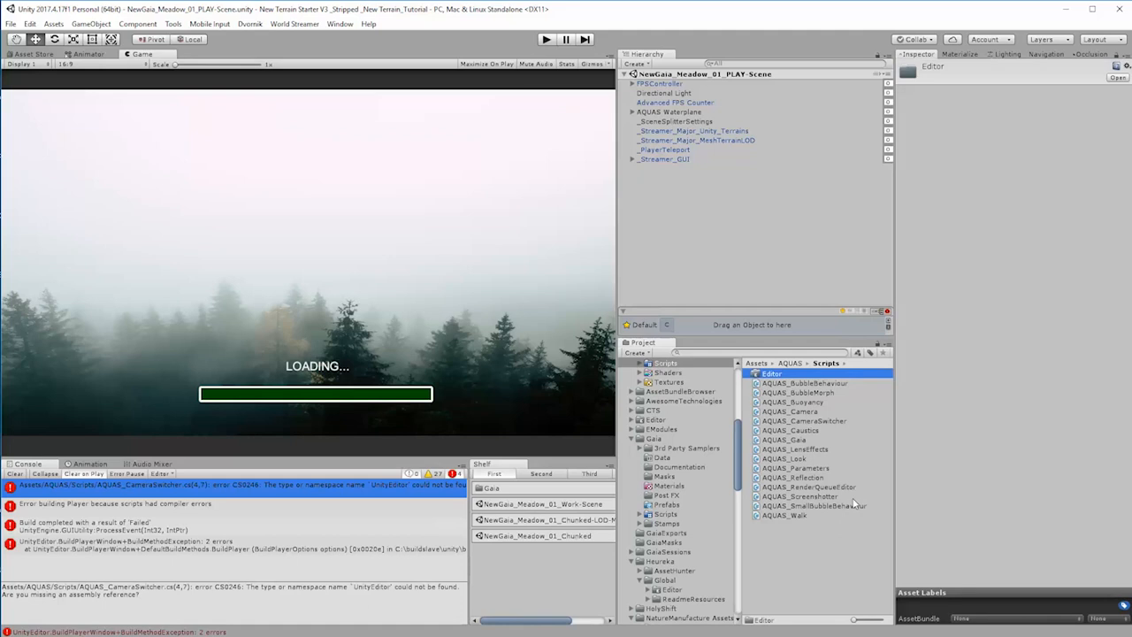
# Step: Move the AQUAS_CameraSwitcher script into the new Editor folder and clear the console messages
pyautogui.click(831, 422)
pyautogui.moveTo(831, 424); pyautogui.dragTo(767, 375)
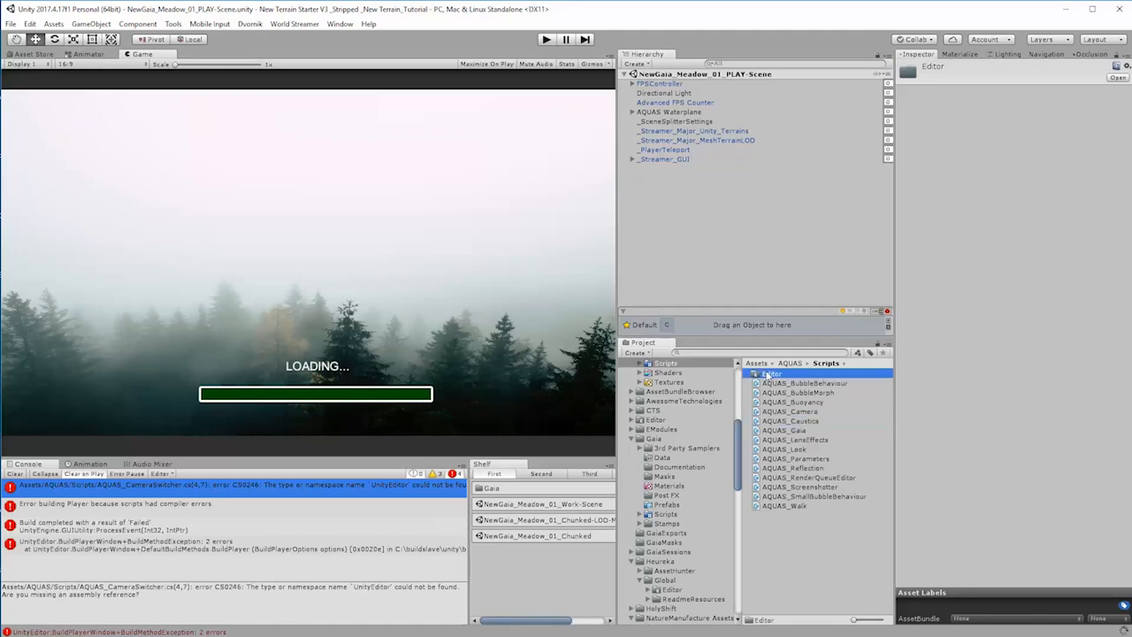
pyautogui.click(15, 476)
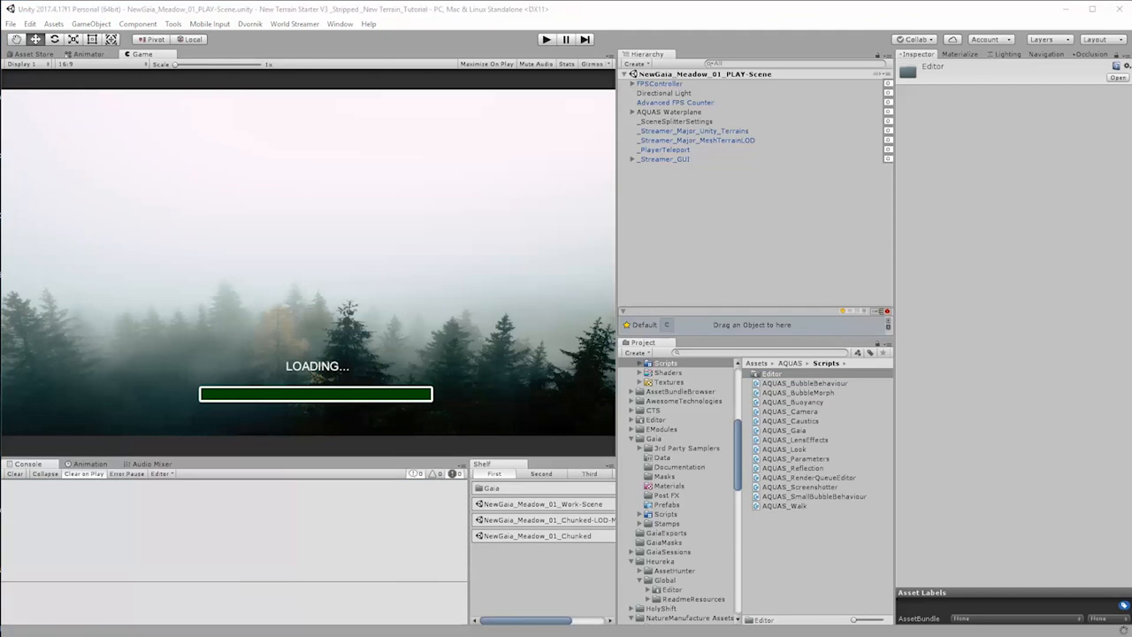
# Step: Bring the Scene window back into view and rerun the build as Meadow2_Terrain_Chunked-01_Terrain-only.exe in its own folder
pyautogui.moveTo(0, 146); pyautogui.dragTo(685, 176)
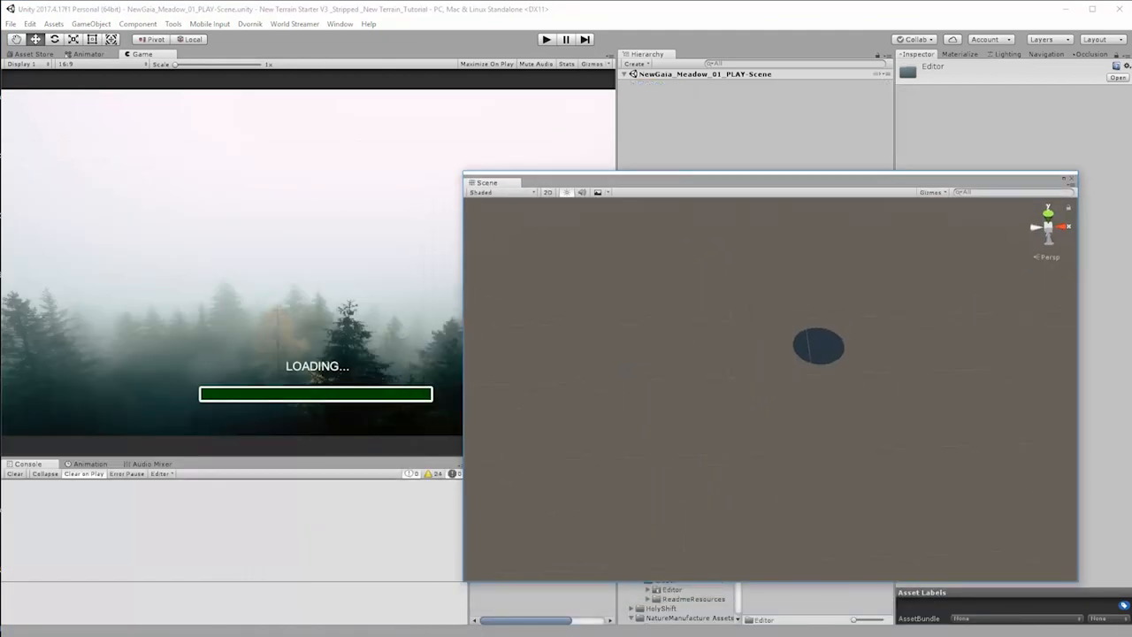
pyautogui.hotkey('ctrl', 'shift', 'b')
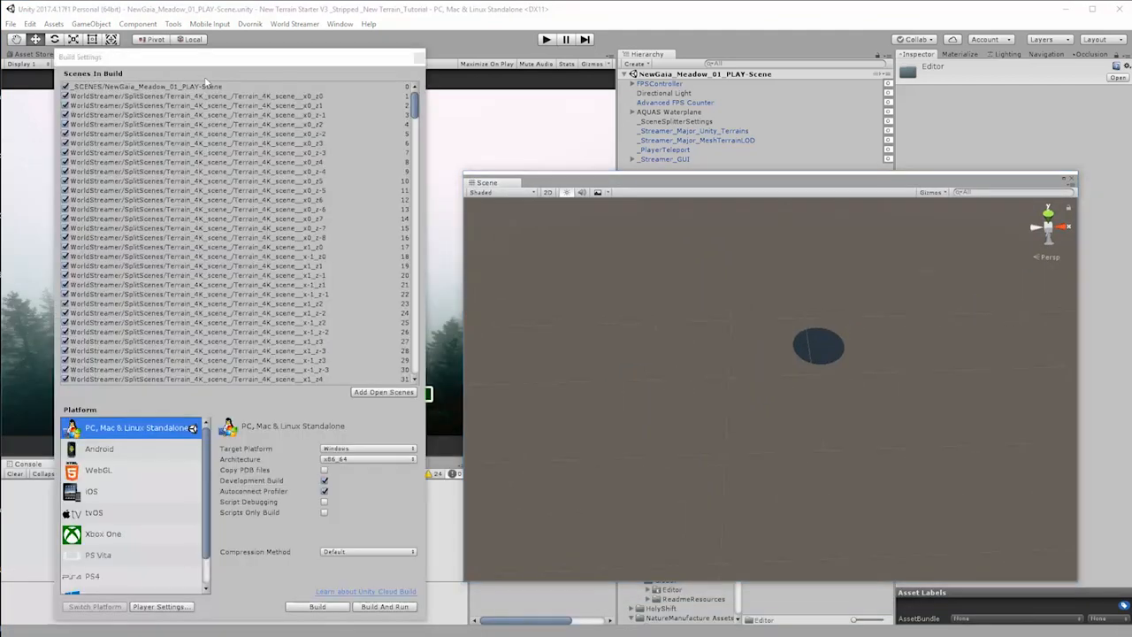
pyautogui.click(317, 606)
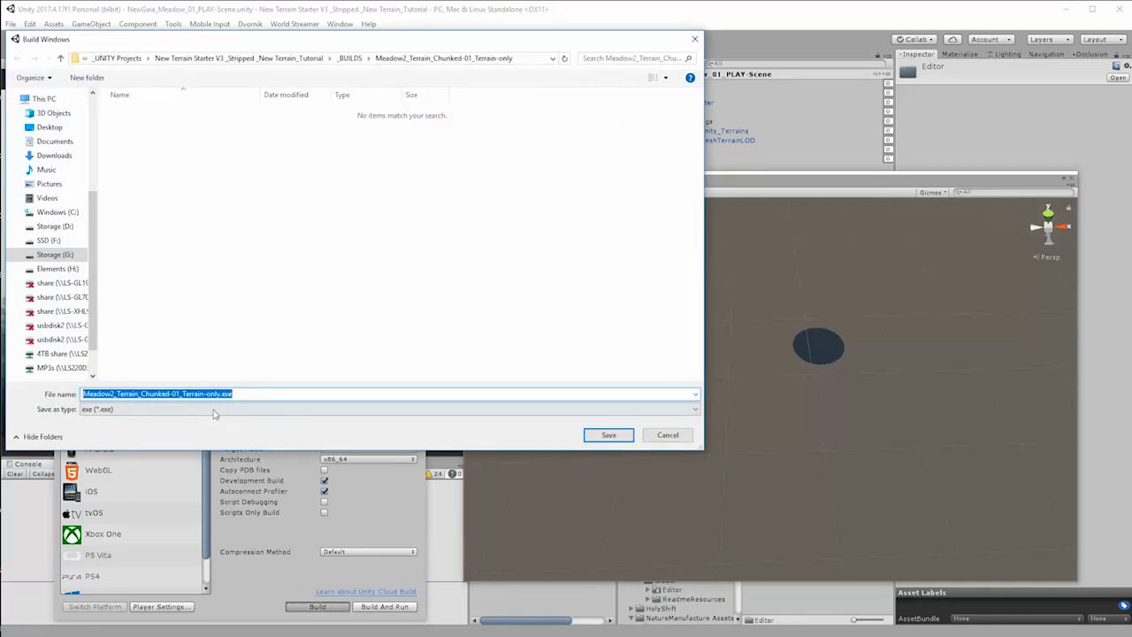
pyautogui.click(609, 435)
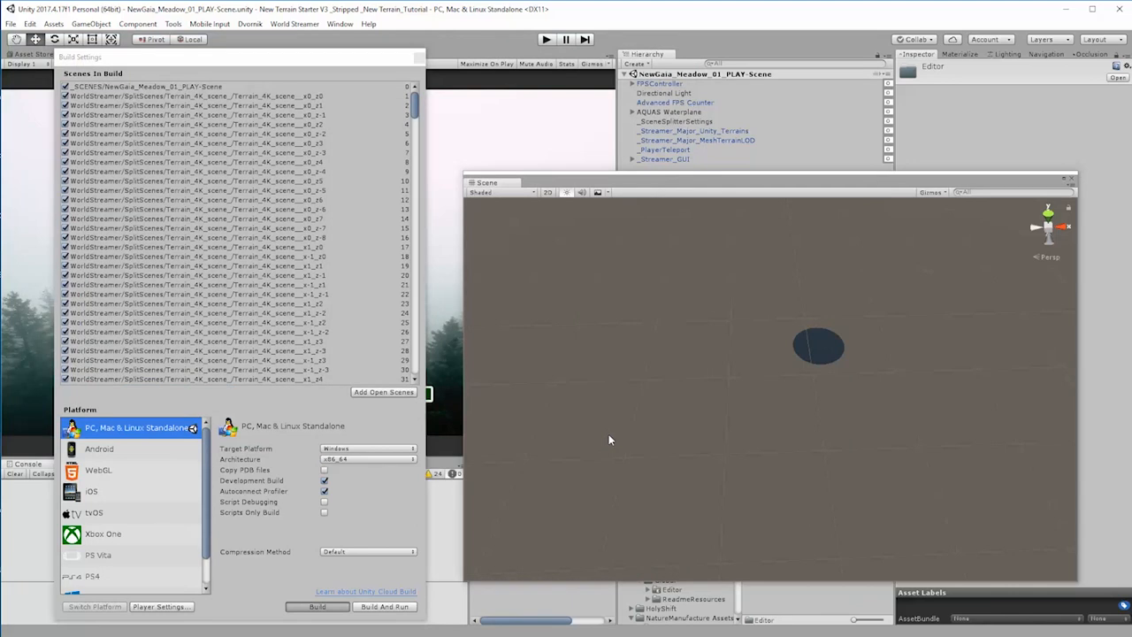
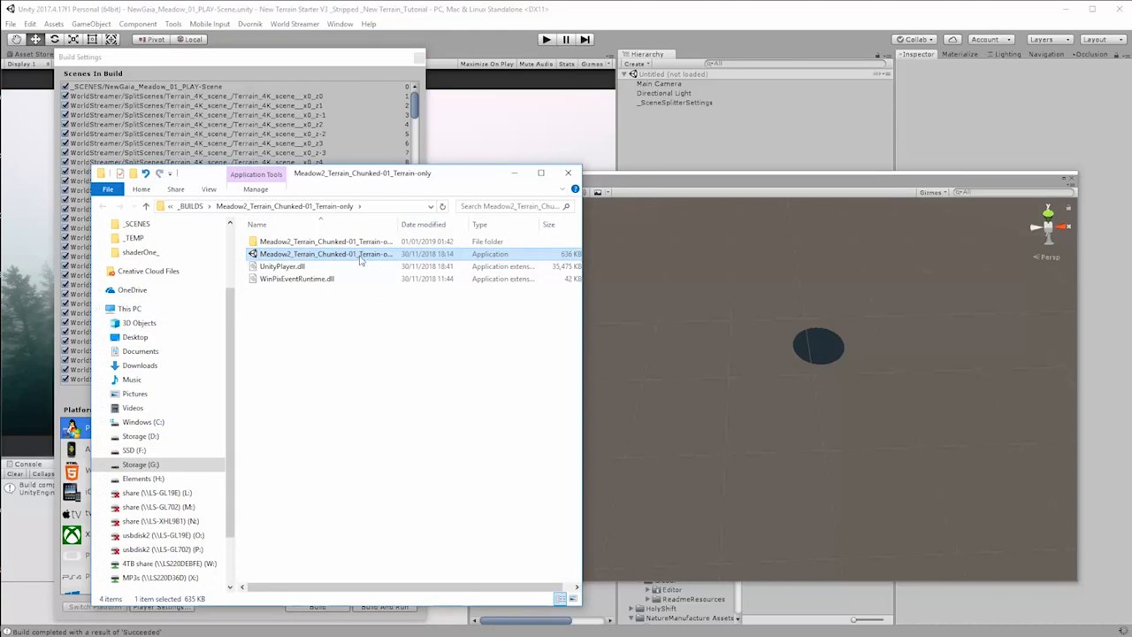
# Step: Launch the Meadow2_Terrain_Chunked-01_Terrain-only build application and allow it through the firewall on private networks
pyautogui.doubleClick(361, 255)
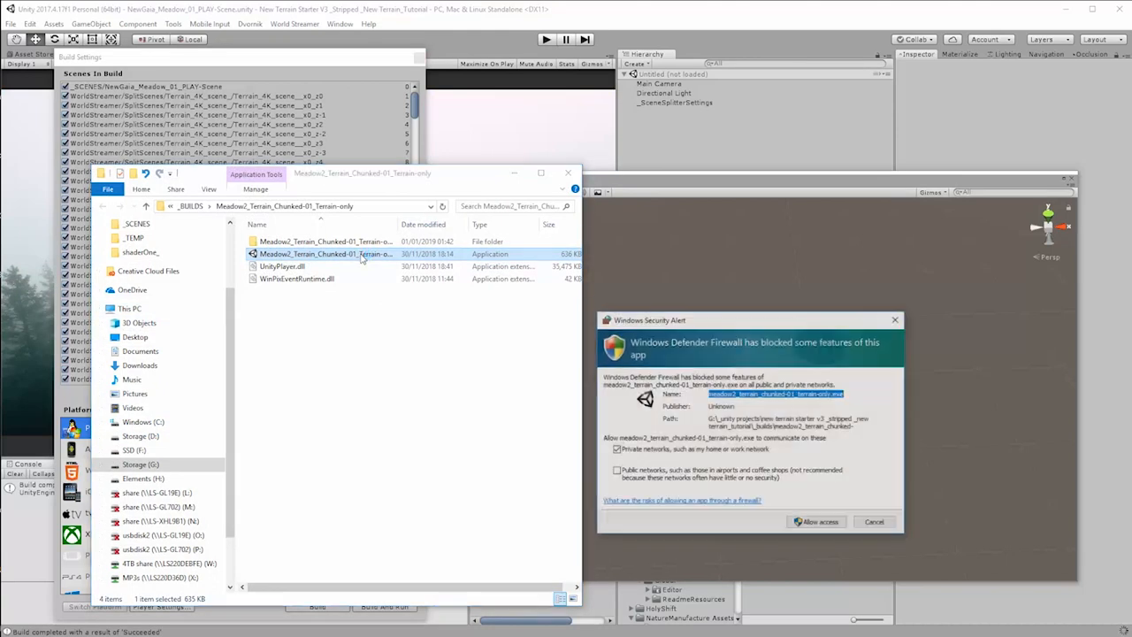
pyautogui.click(837, 529)
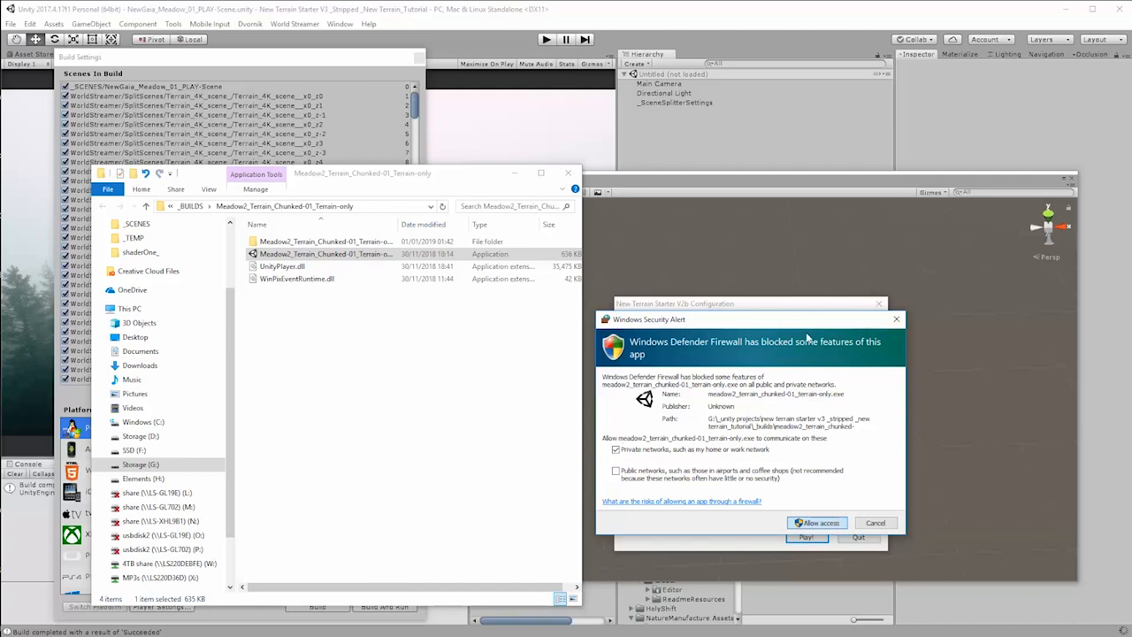
pyautogui.click(810, 522)
# Step: Set the build's screen resolution to 1360 x 768 in its configuration dialog and start playing
pyautogui.moveTo(757, 305); pyautogui.dragTo(690, 245)
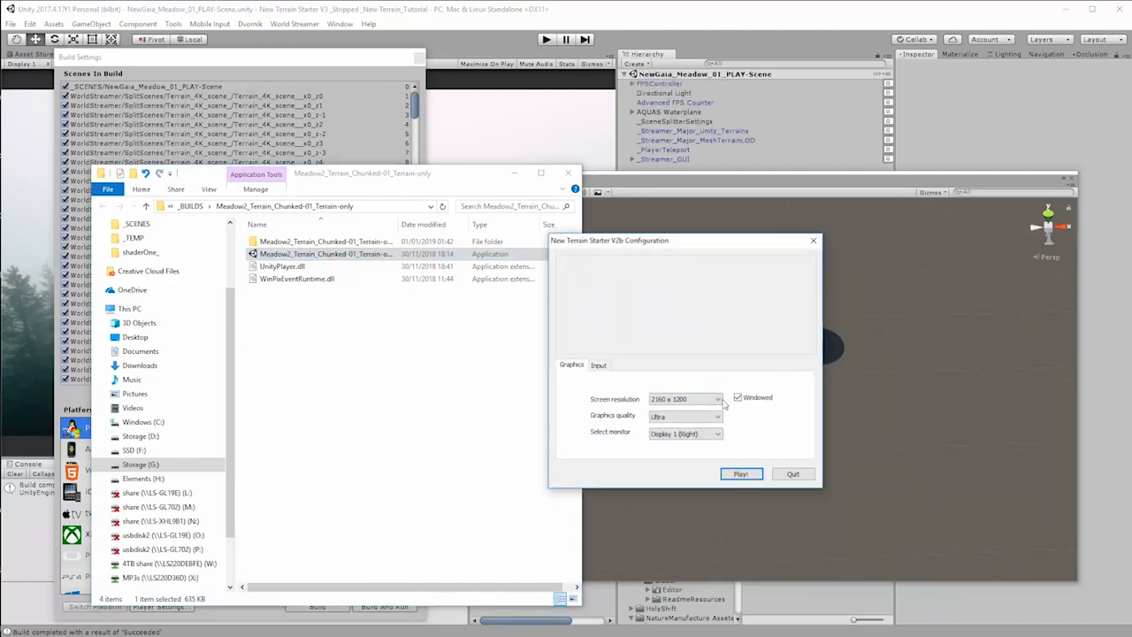
pyautogui.click(683, 400)
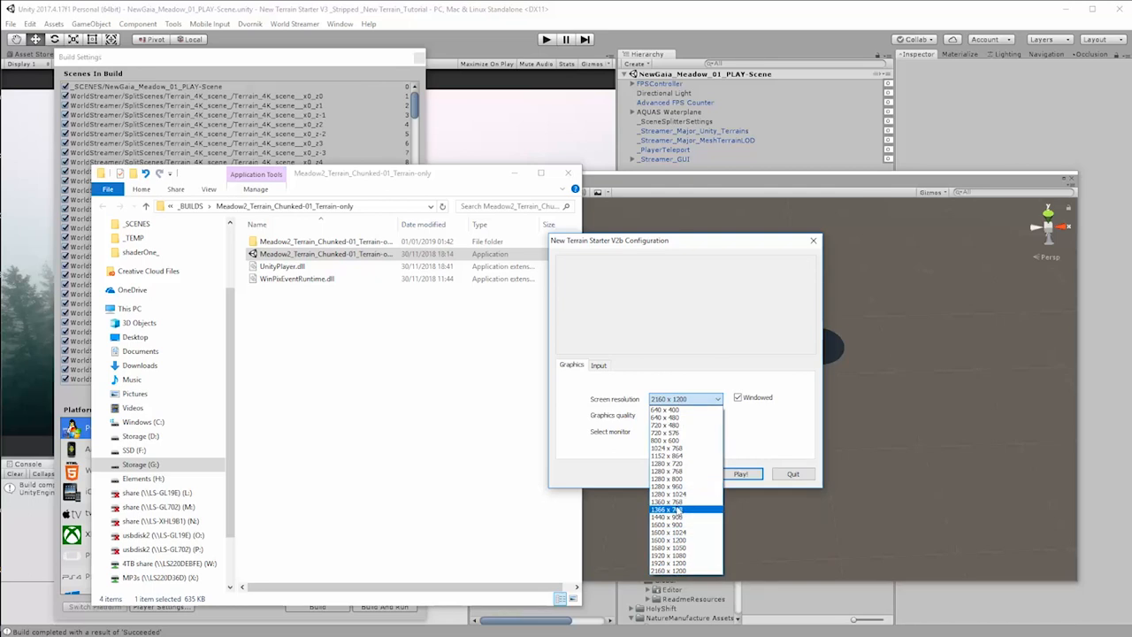
pyautogui.click(681, 502)
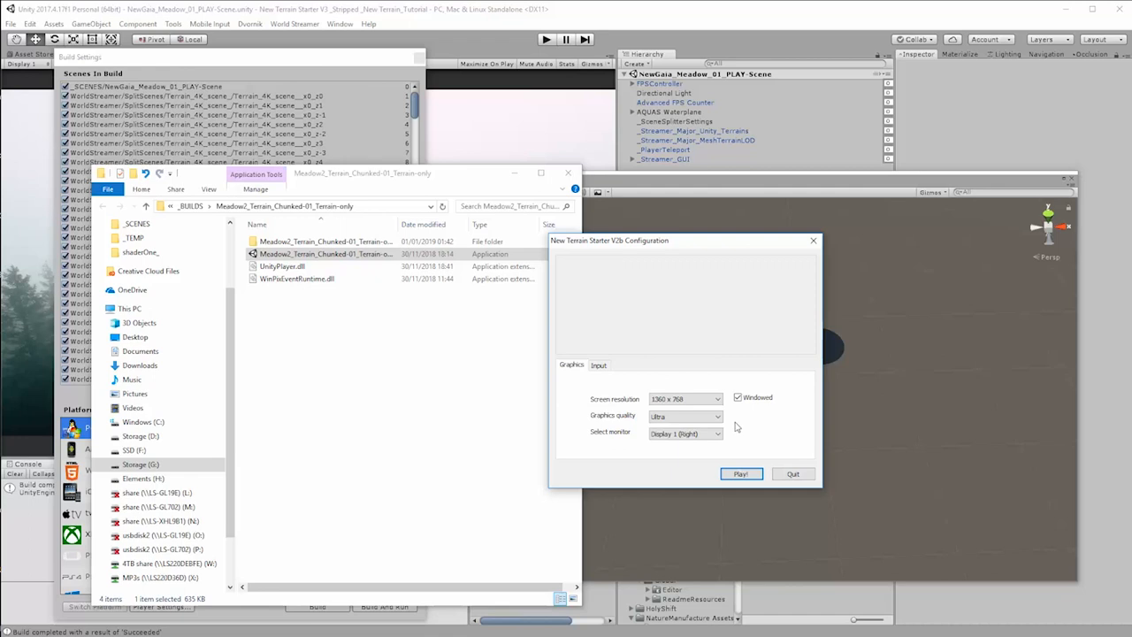
pyautogui.click(741, 474)
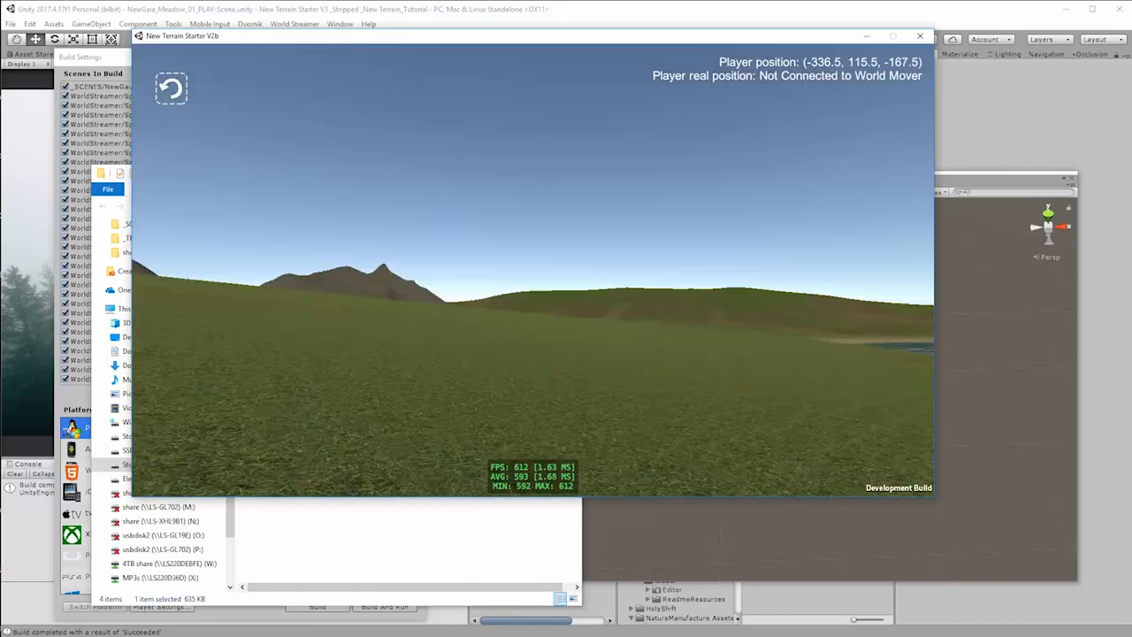
# Step: Walk the player across the meadow, past the lake and over the rocky slope to examine how terrain chunks stream in and the frame rate
pyautogui.press('w')
pyautogui.press('w')
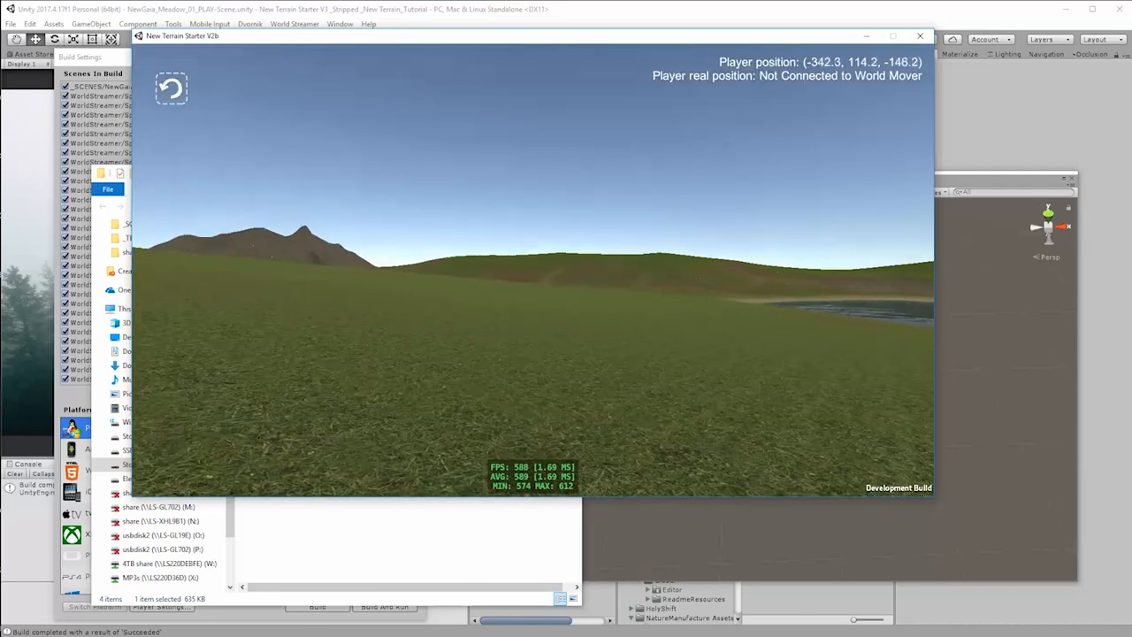
pyautogui.press('w')
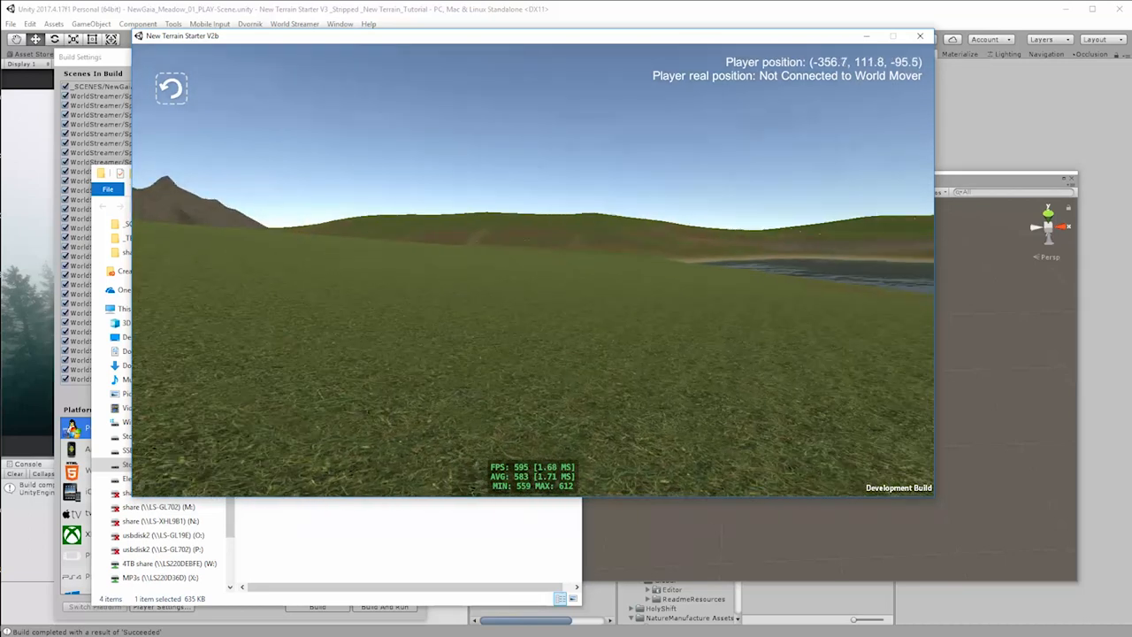
pyautogui.press('w')
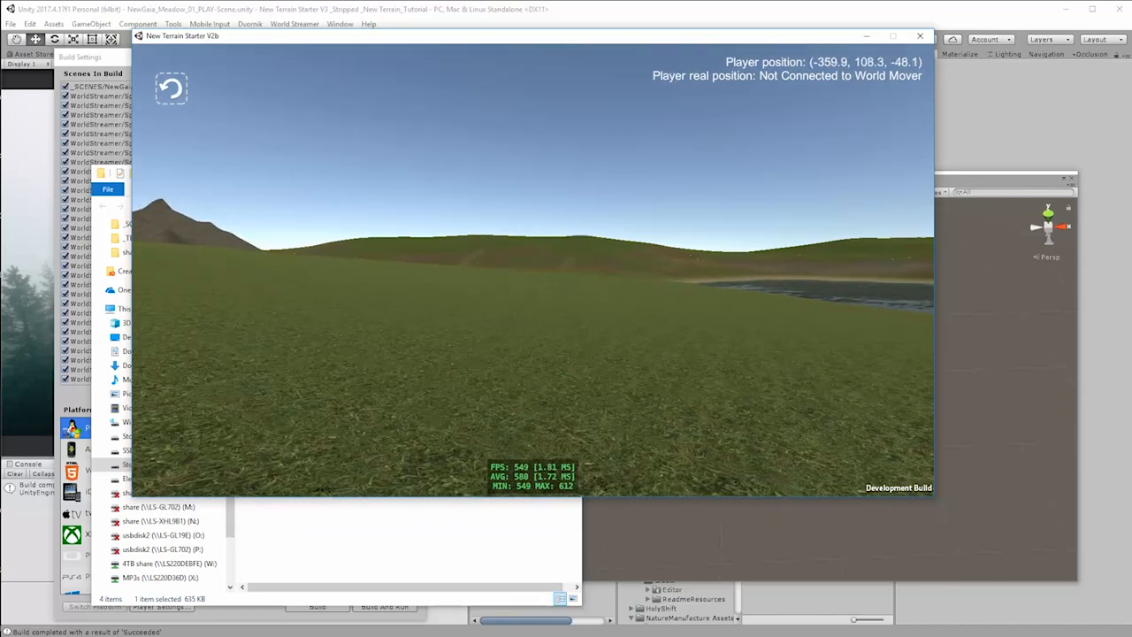
pyautogui.press('w')
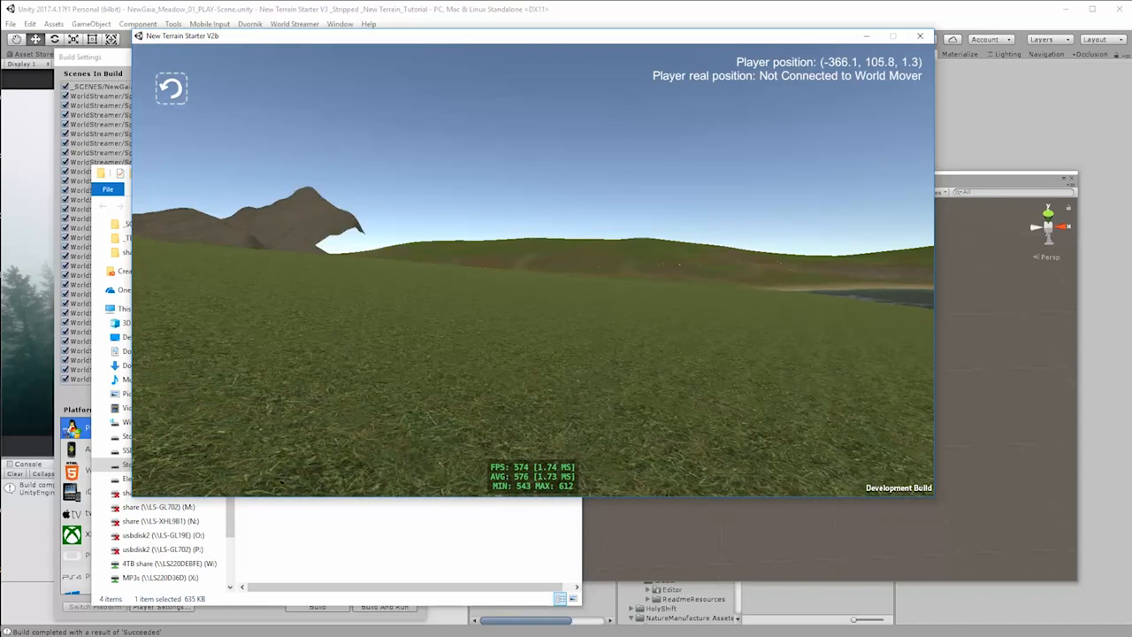
pyautogui.press('w')
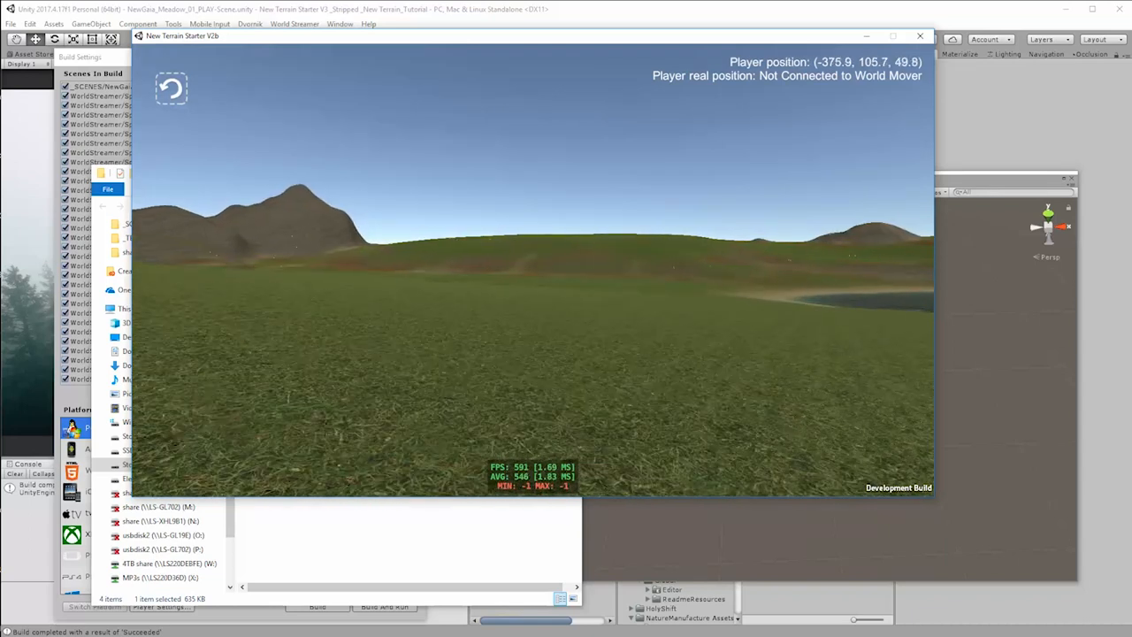
pyautogui.press('w')
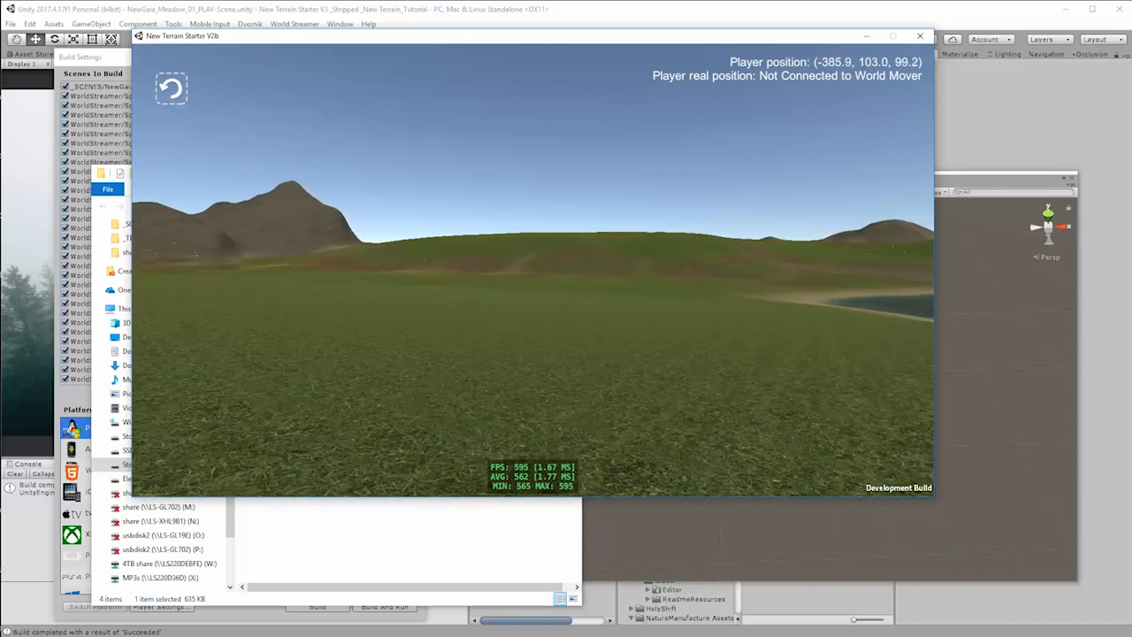
pyautogui.press('w')
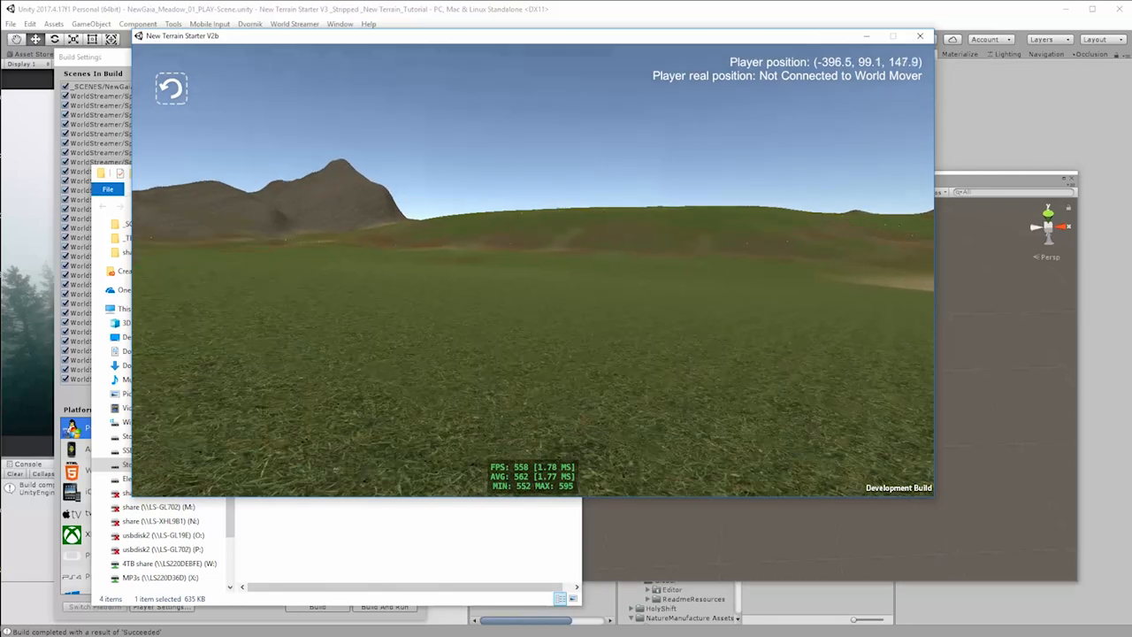
pyautogui.press('w')
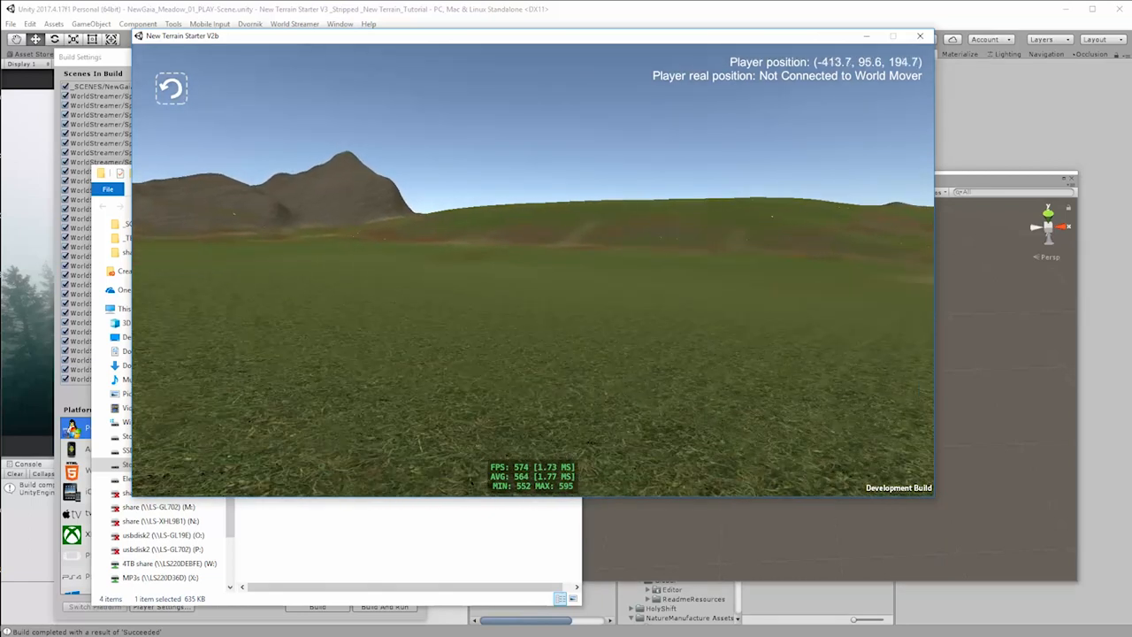
pyautogui.press('w')
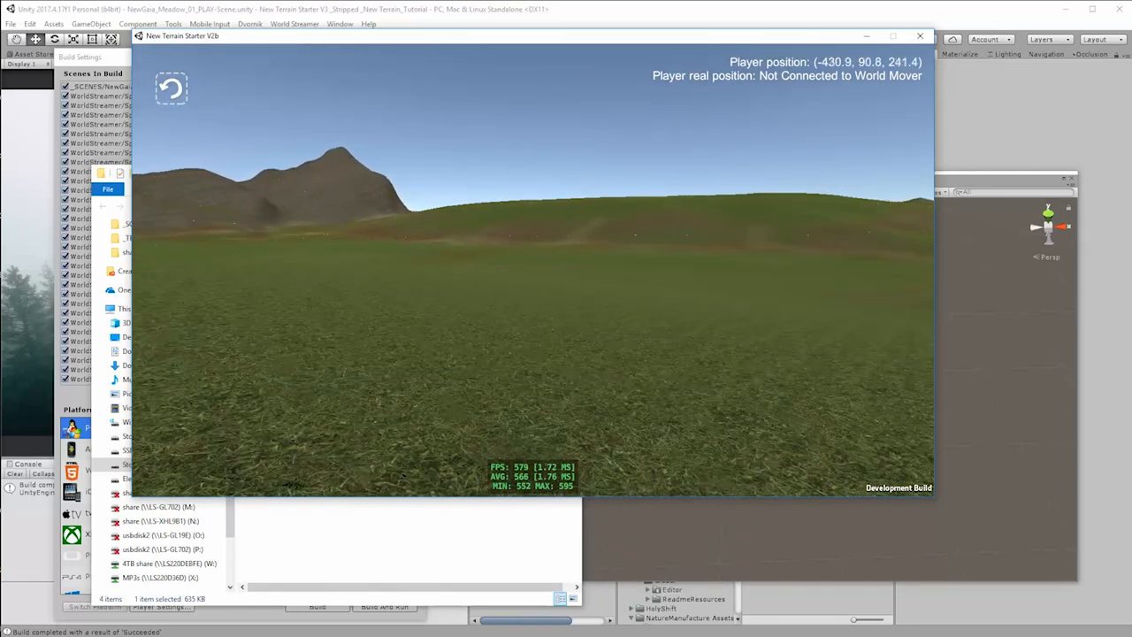
pyautogui.press('w')
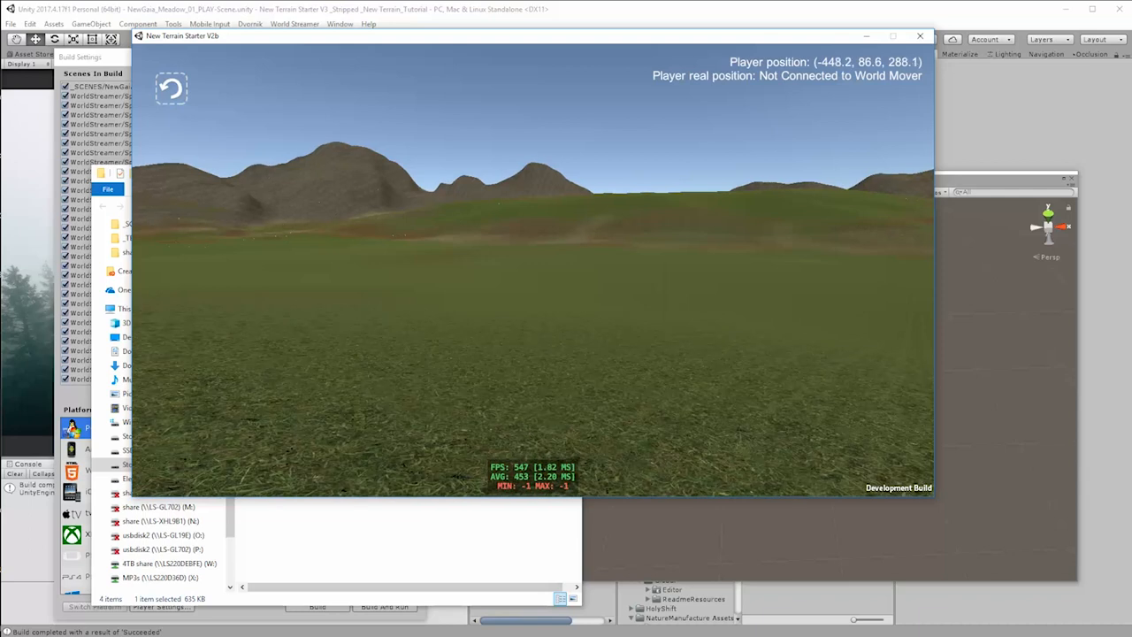
pyautogui.press('w')
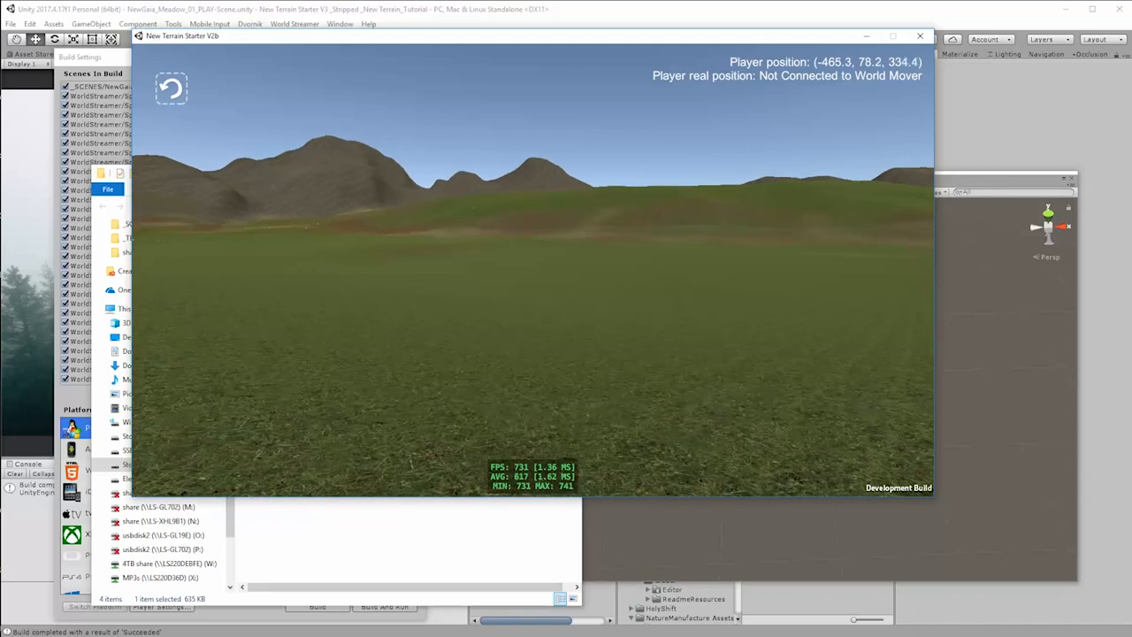
pyautogui.press('w')
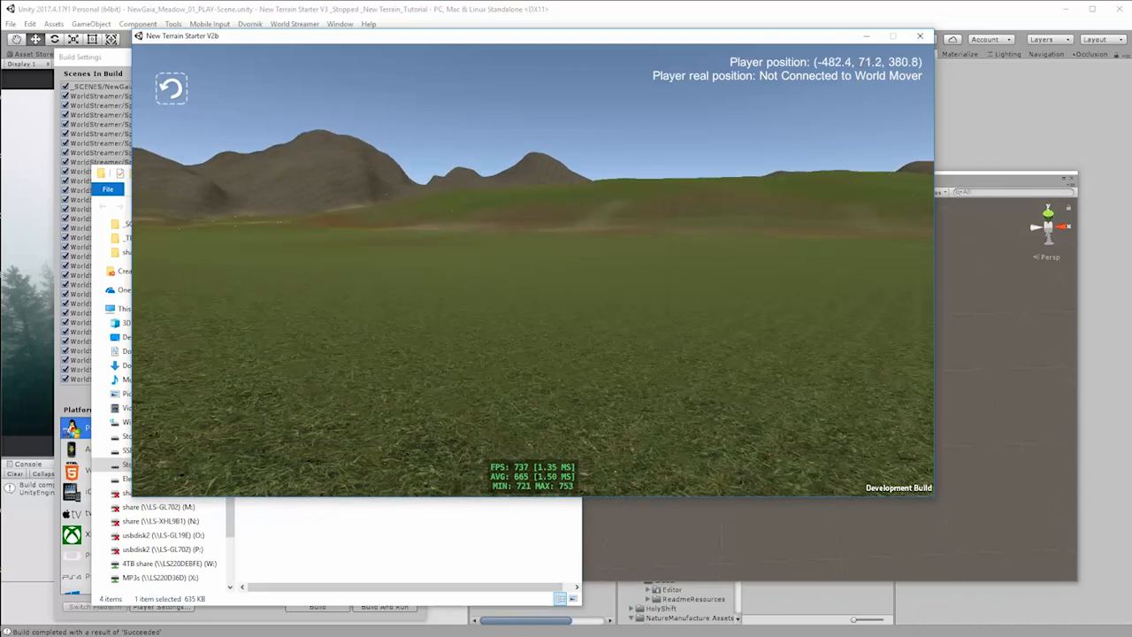
pyautogui.press('w')
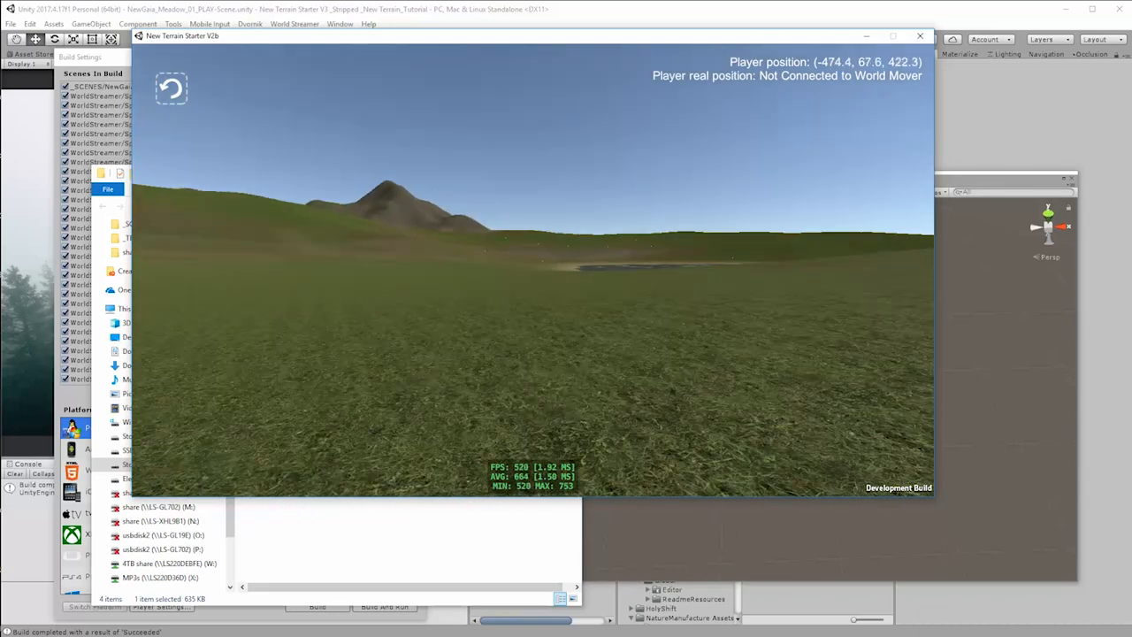
pyautogui.press('w')
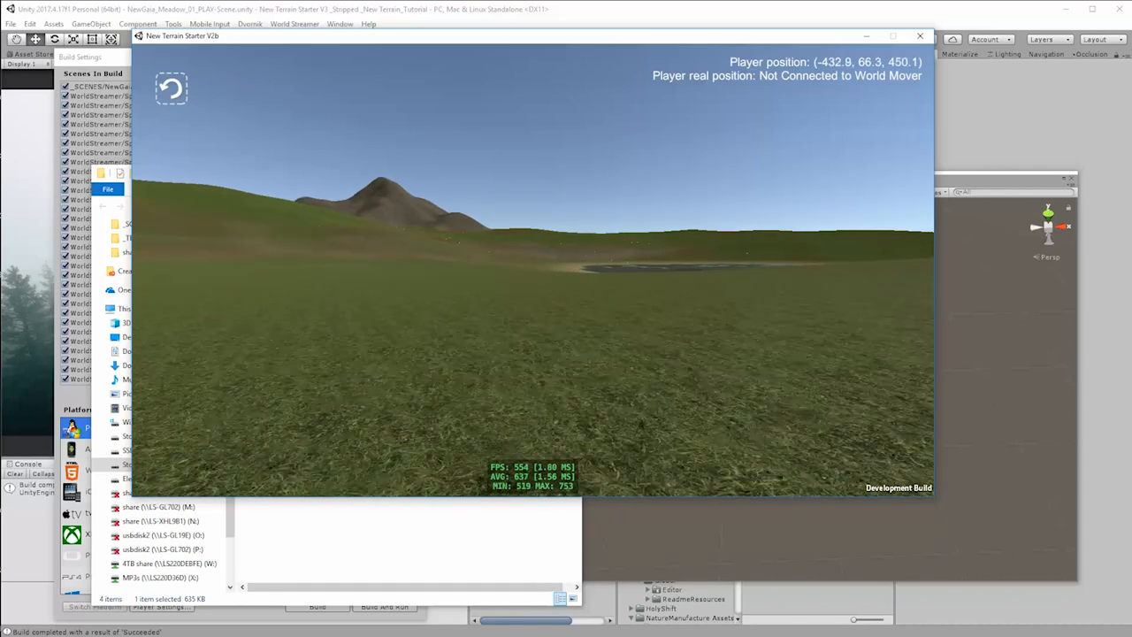
pyautogui.press('w')
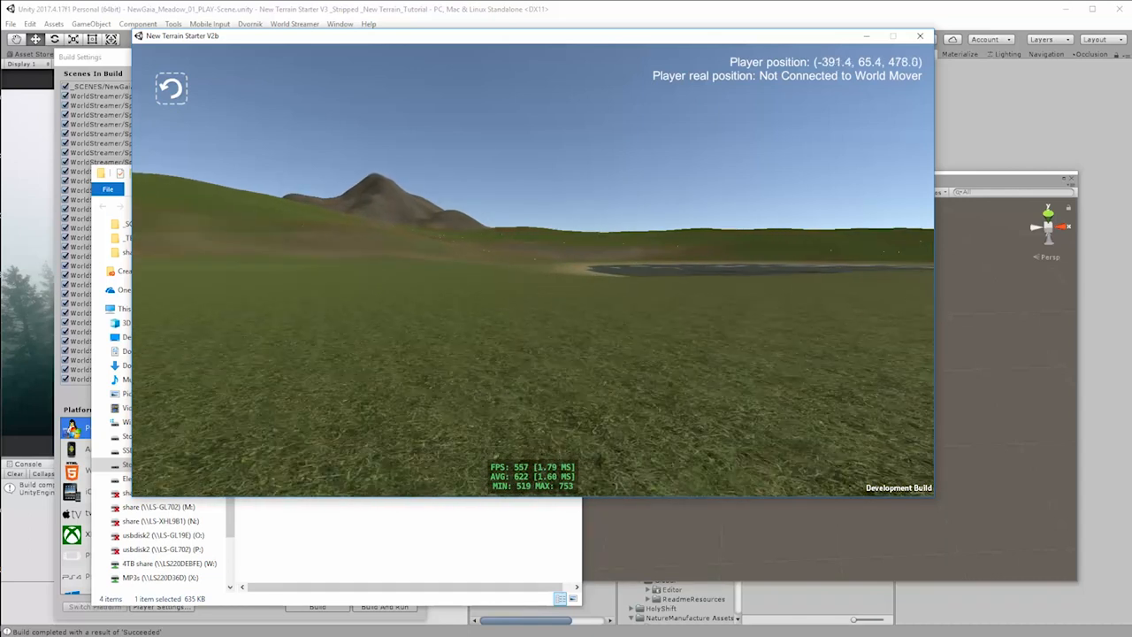
pyautogui.press('w')
pyautogui.press('w')
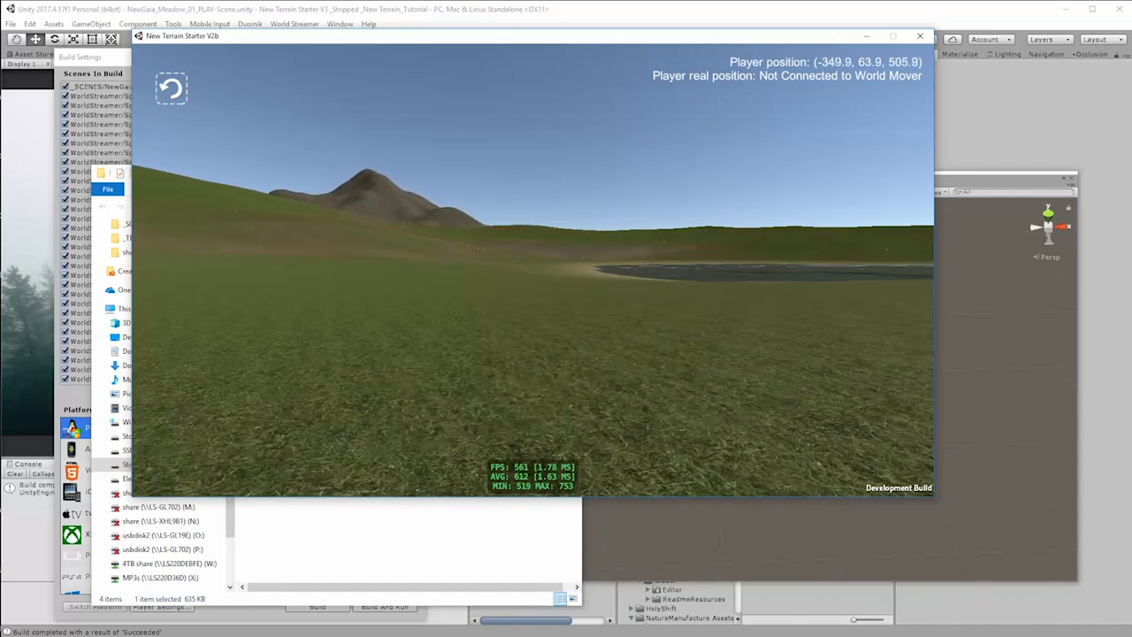
pyautogui.press('w')
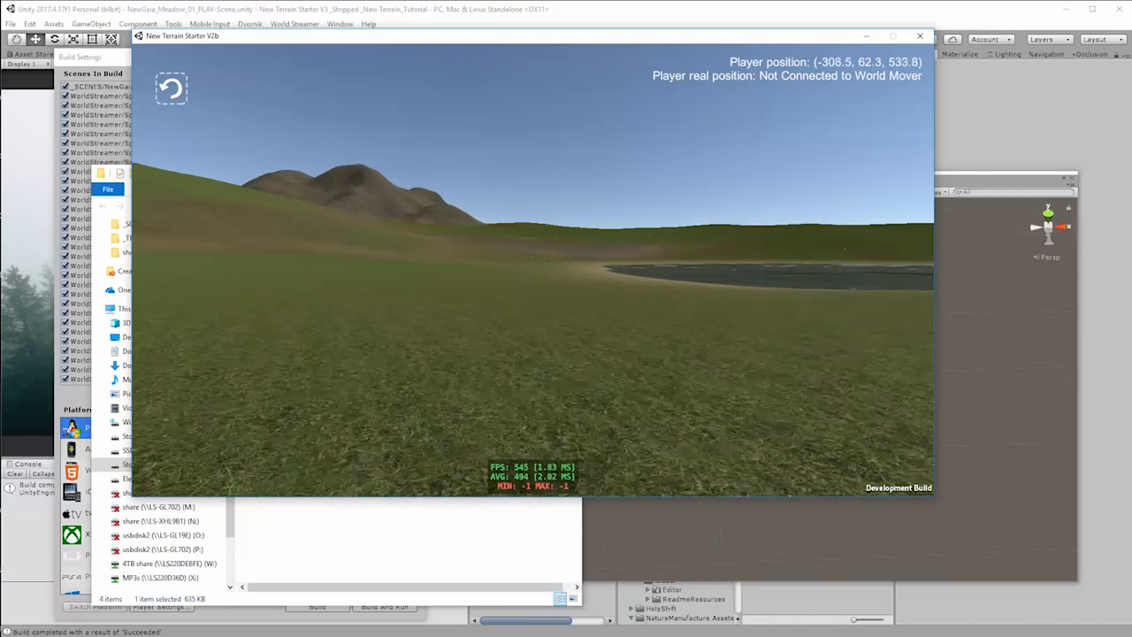
pyautogui.press('w')
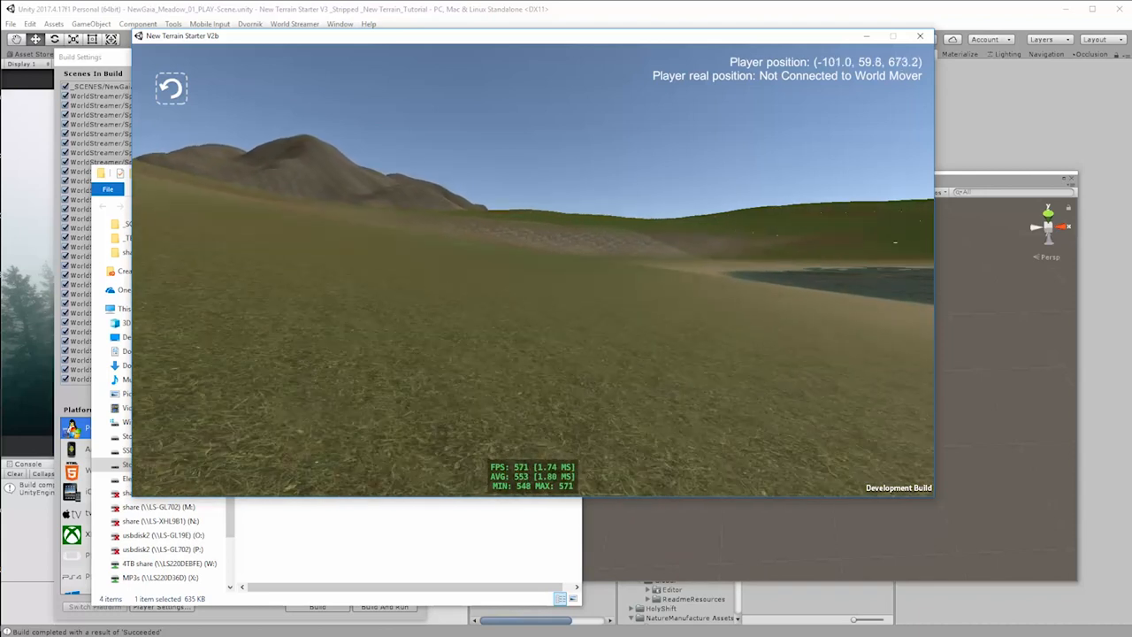
pyautogui.press('w')
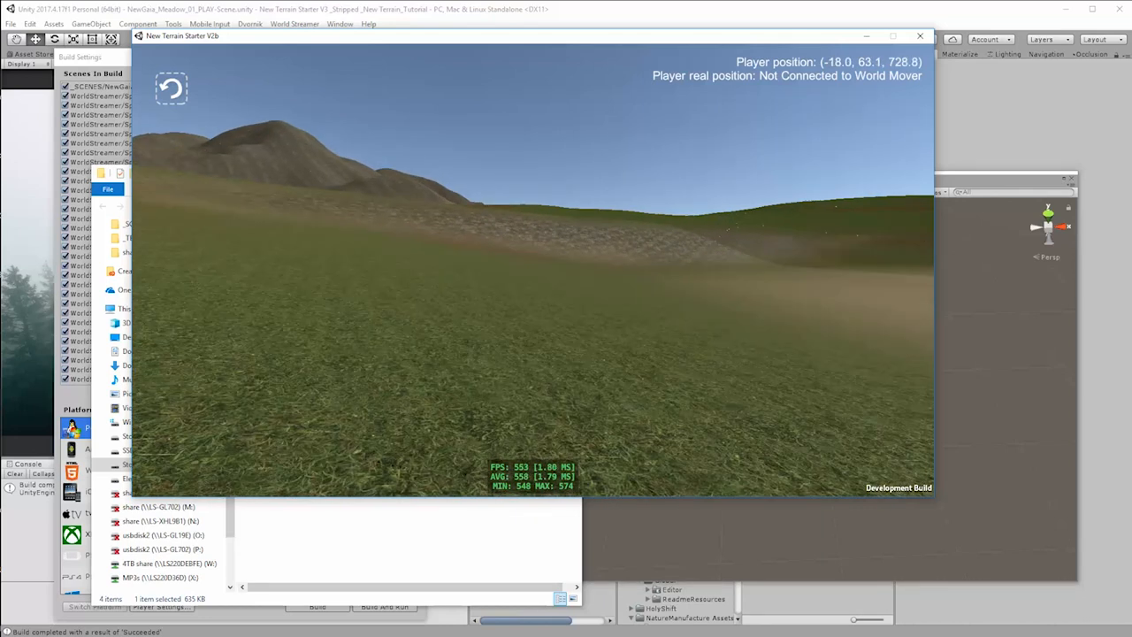
pyautogui.press('w')
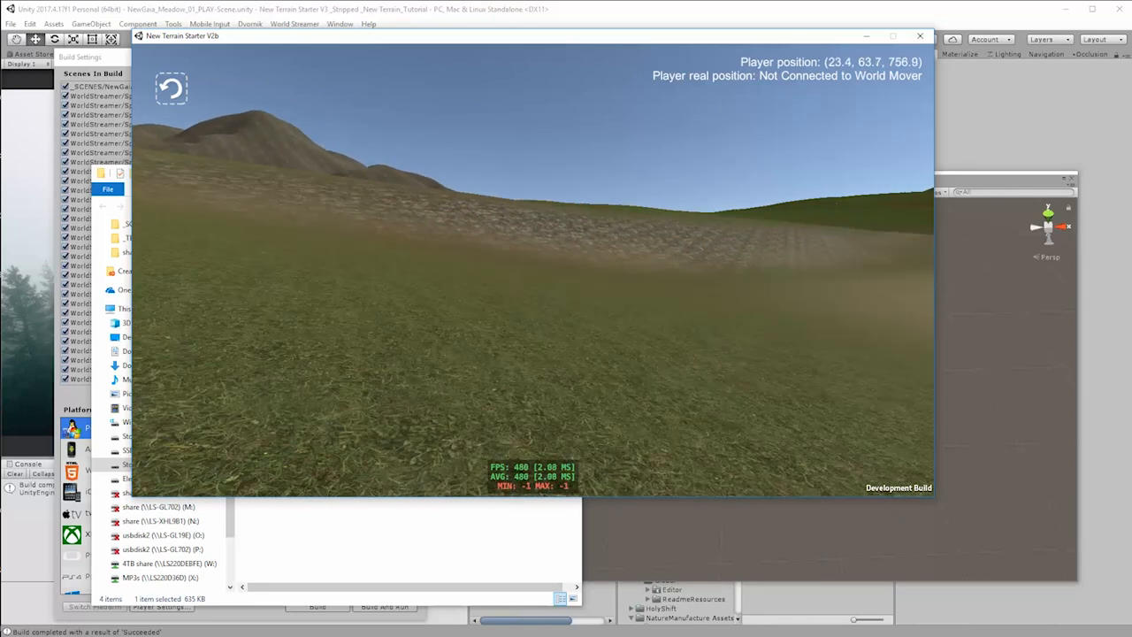
pyautogui.press('w')
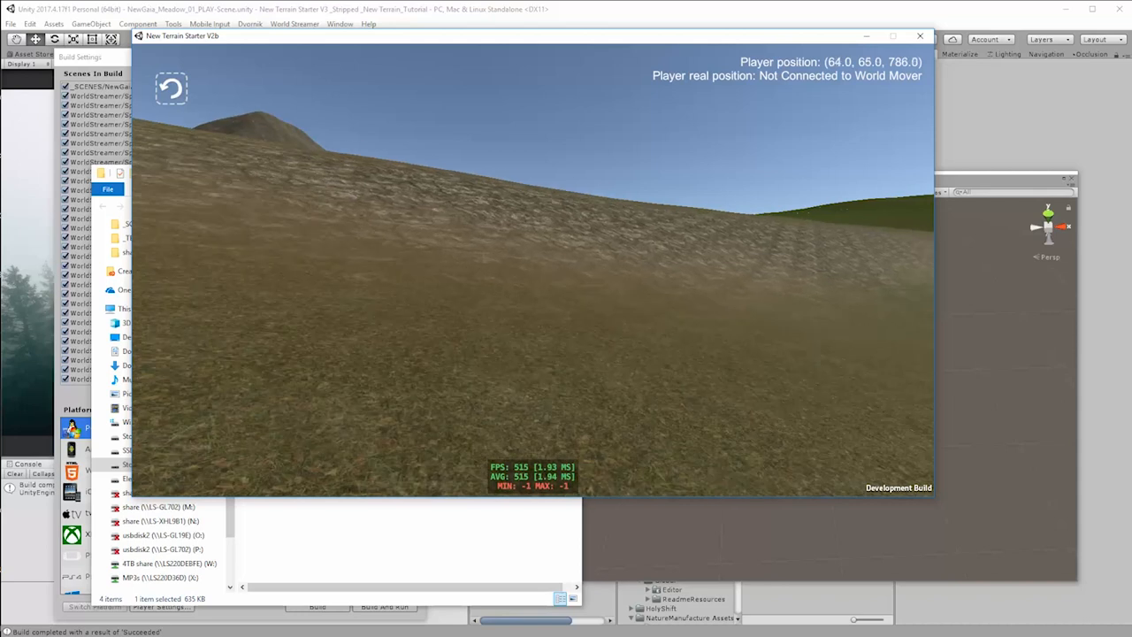
pyautogui.press('w')
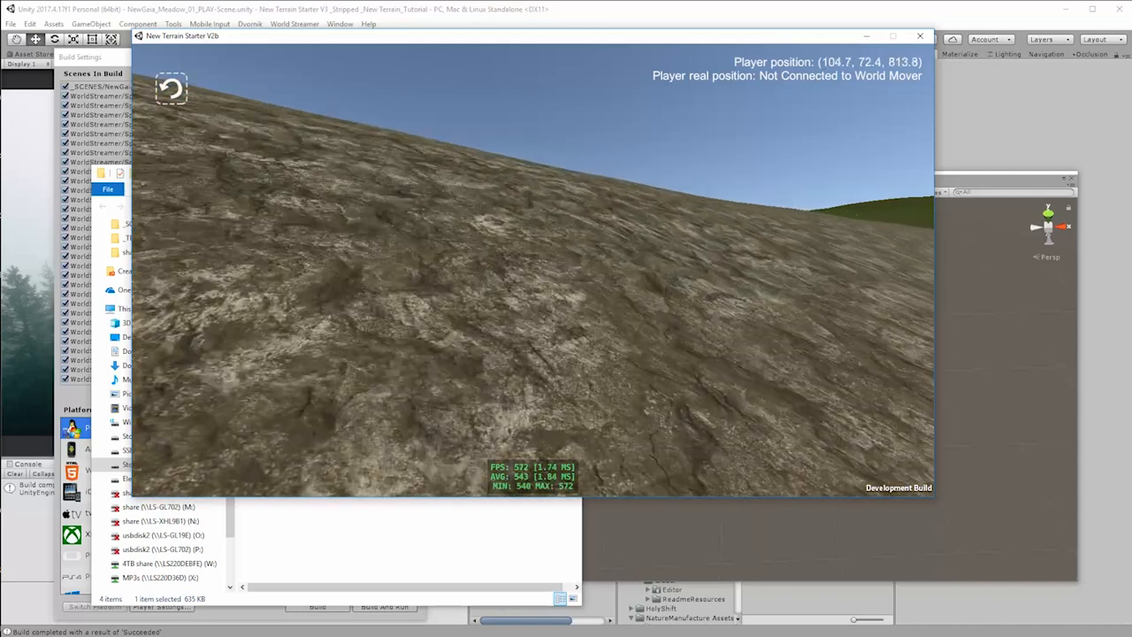
pyautogui.press('w')
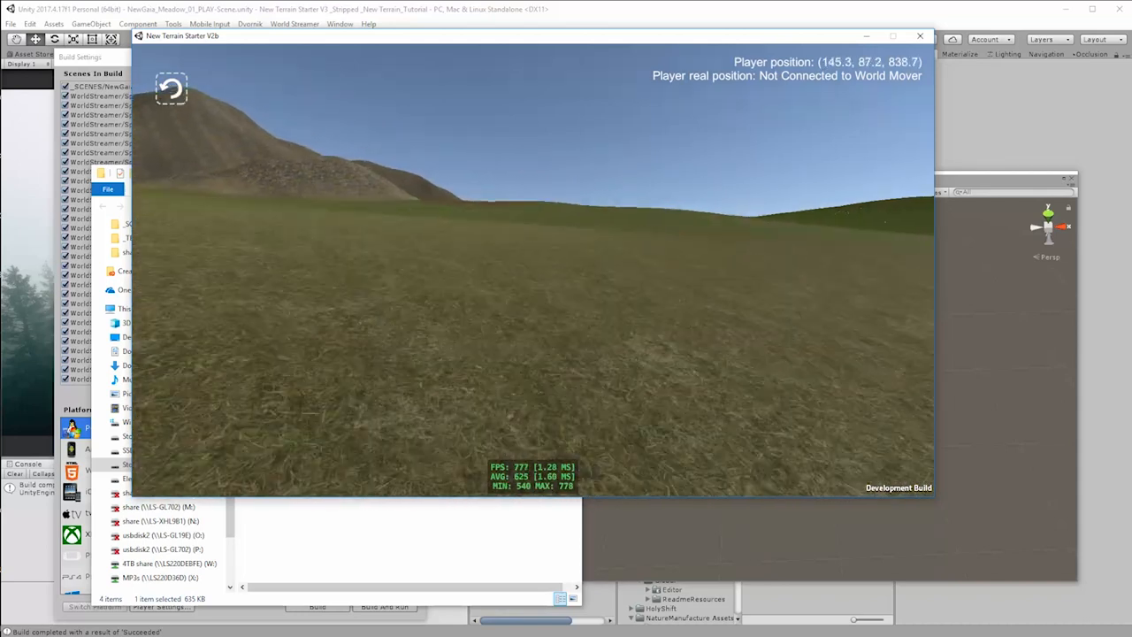
pyautogui.press('w')
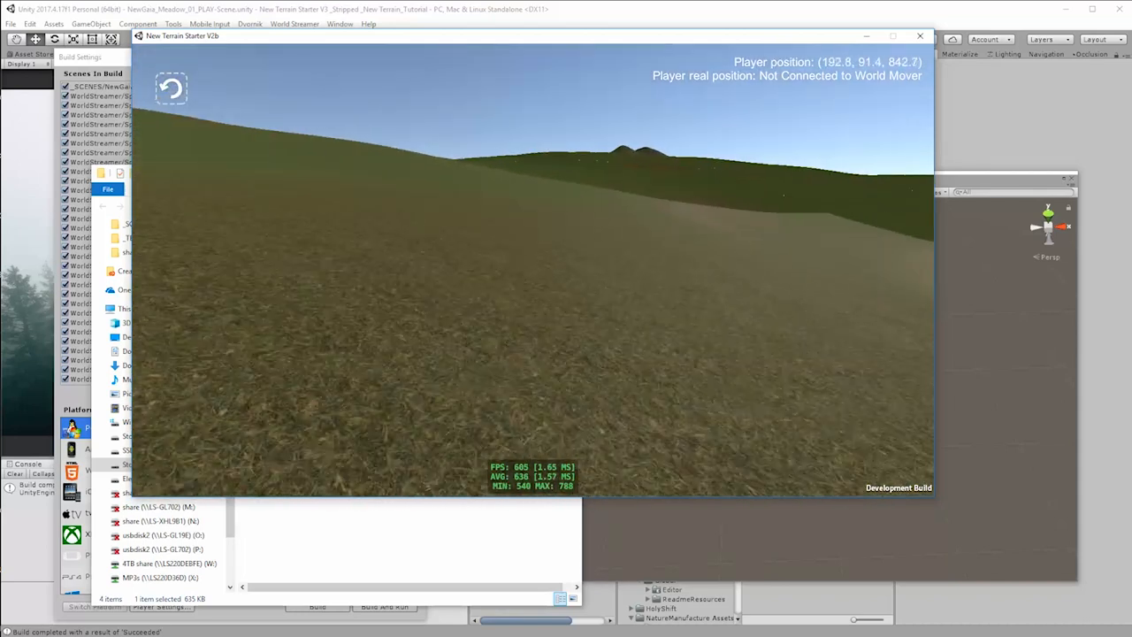
pyautogui.press('w')
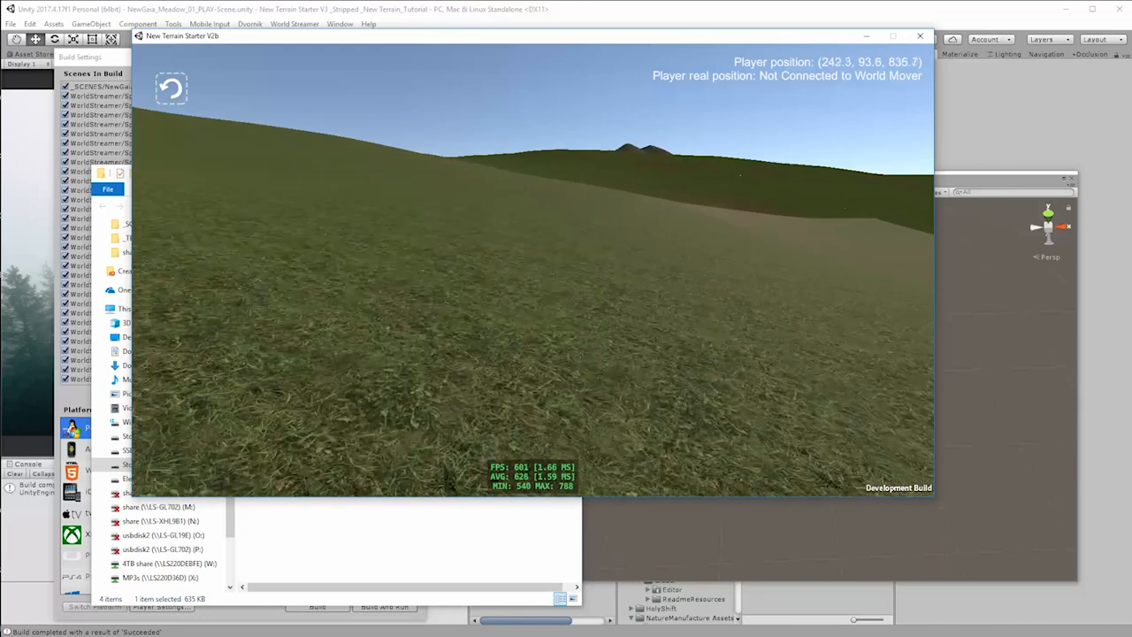
pyautogui.press('w')
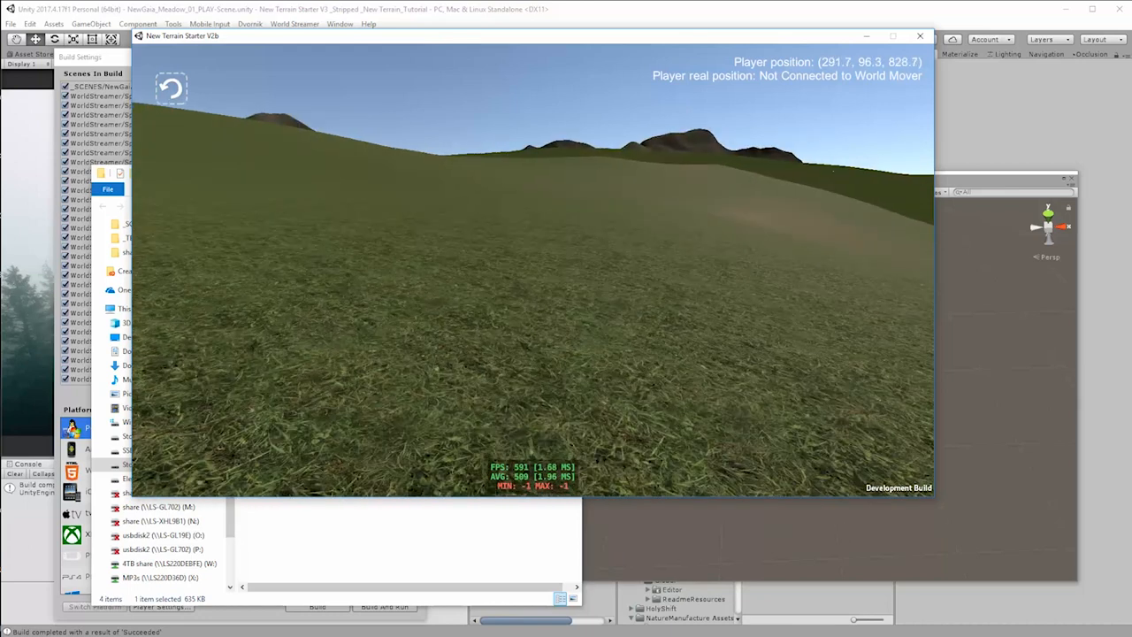
pyautogui.press('w')
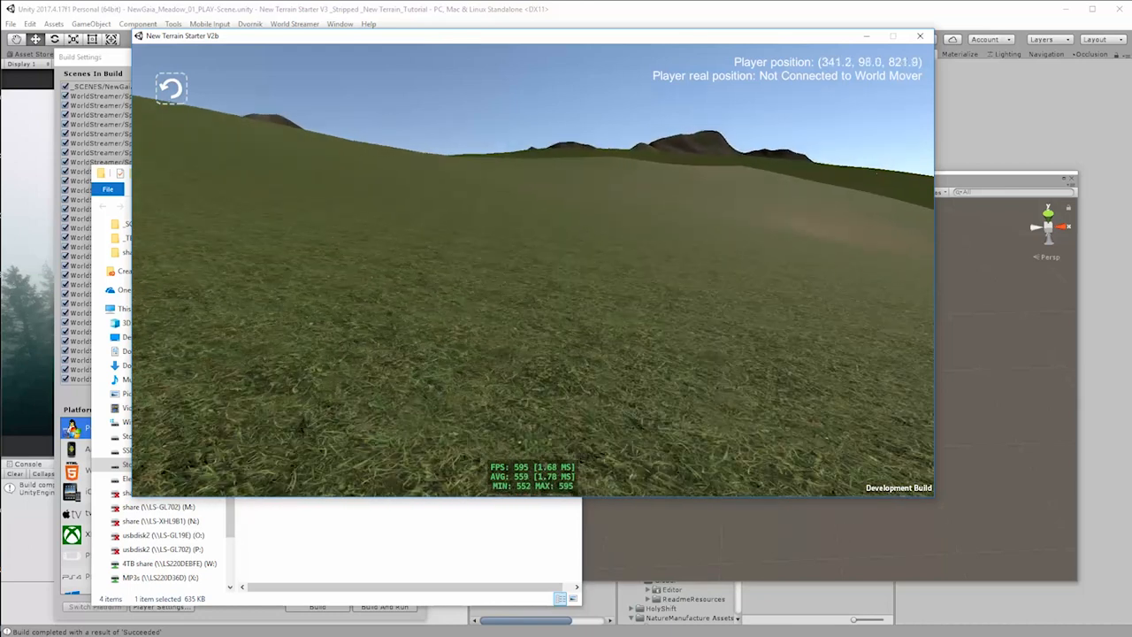
pyautogui.press('w')
pyautogui.press('w')
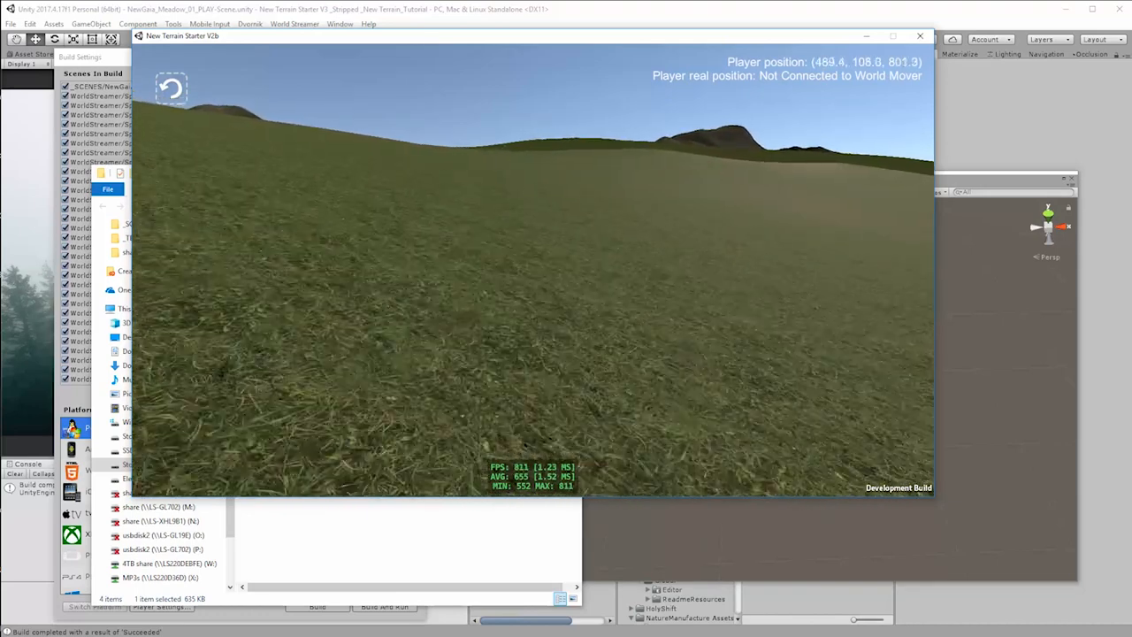
pyautogui.press('w')
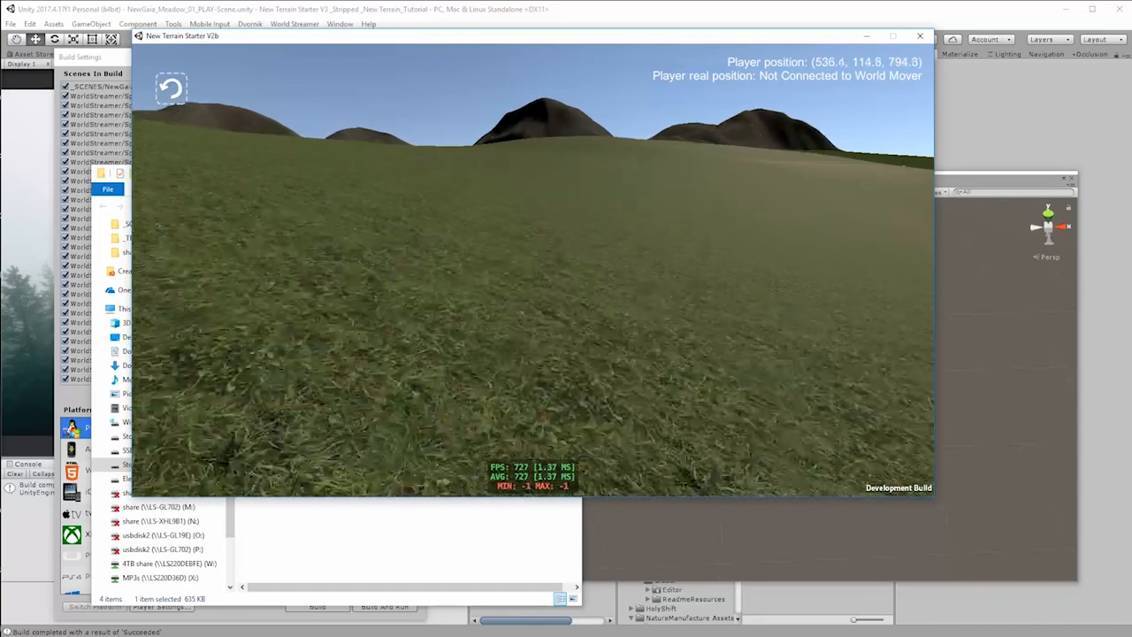
# Step: Walk the player up the grassy slope toward the dark hills to examine terrain streaming and the frame rate
pyautogui.press('w')
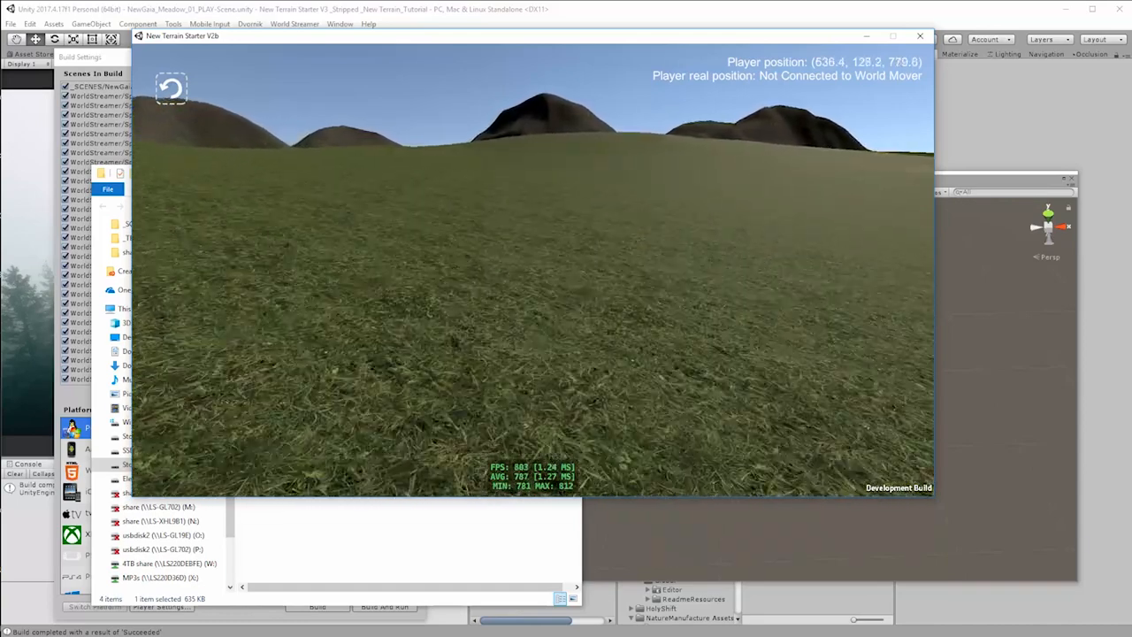
pyautogui.press('w')
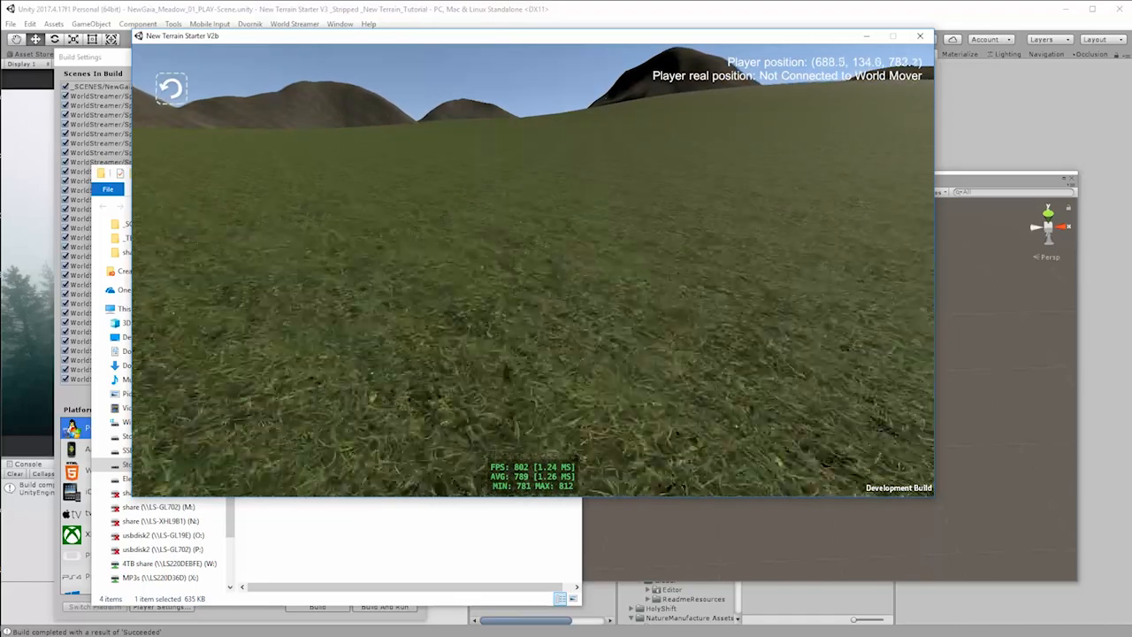
pyautogui.press('w')
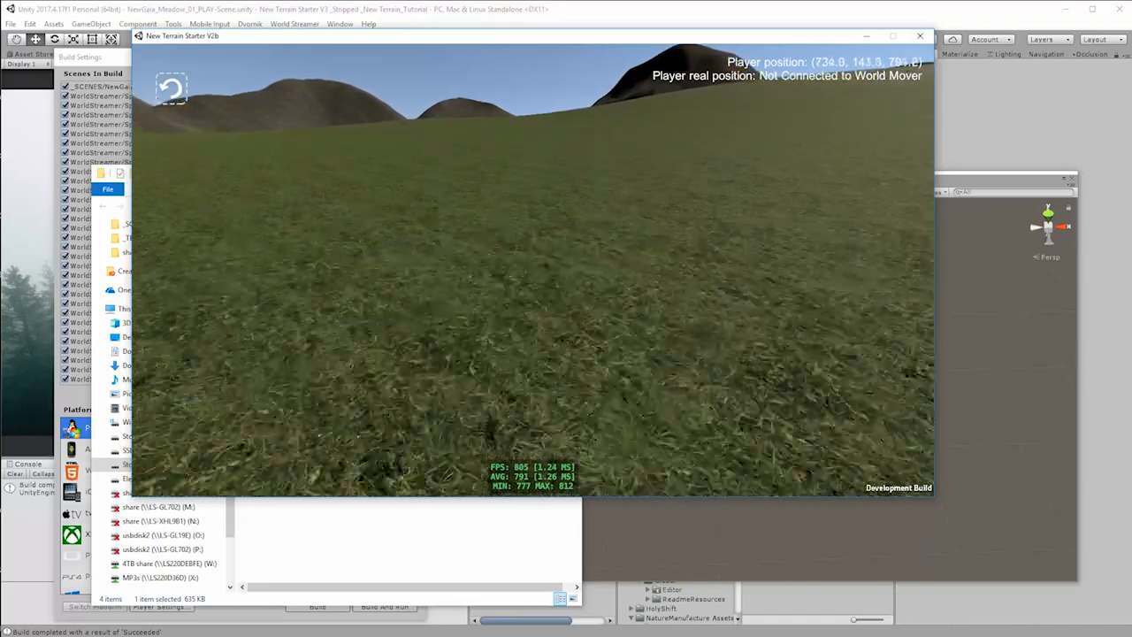
pyautogui.press('w')
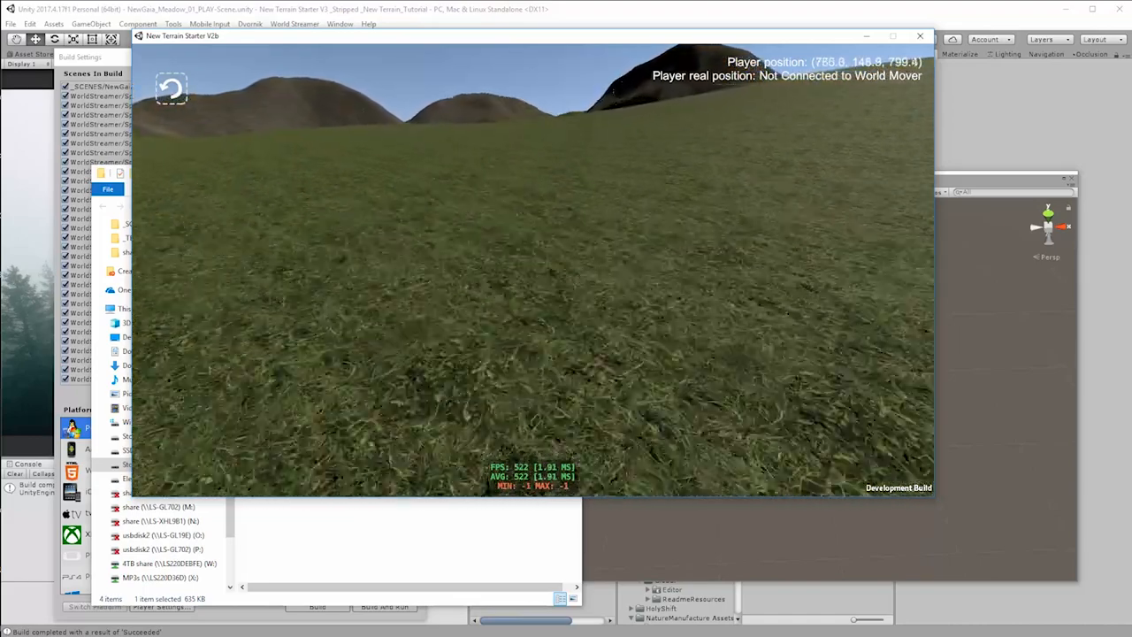
pyautogui.press('w')
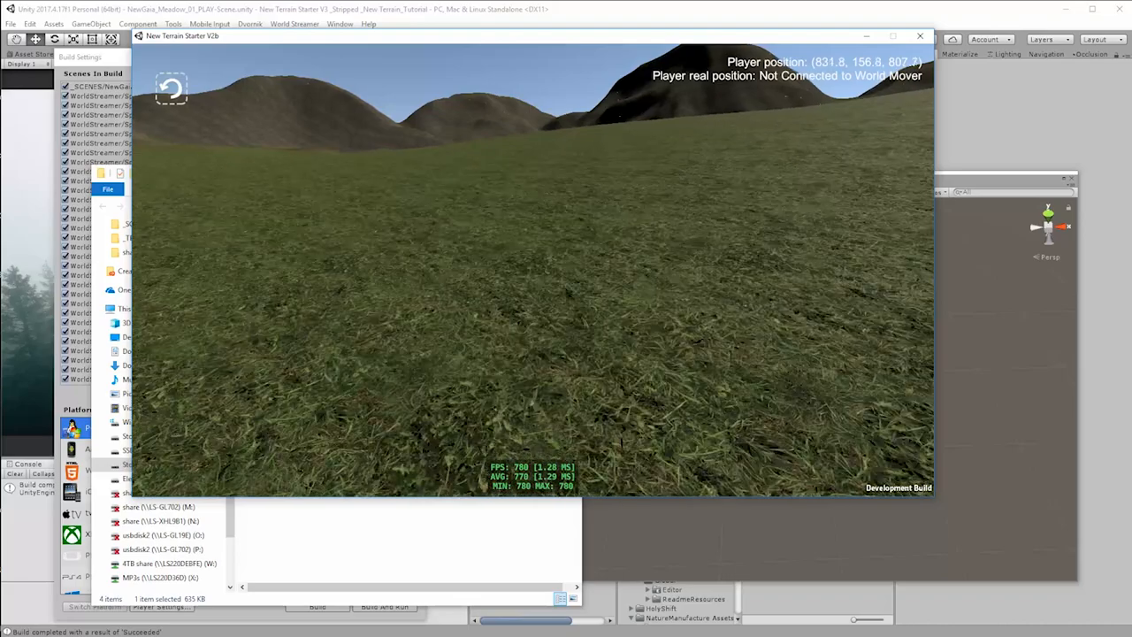
pyautogui.press('w')
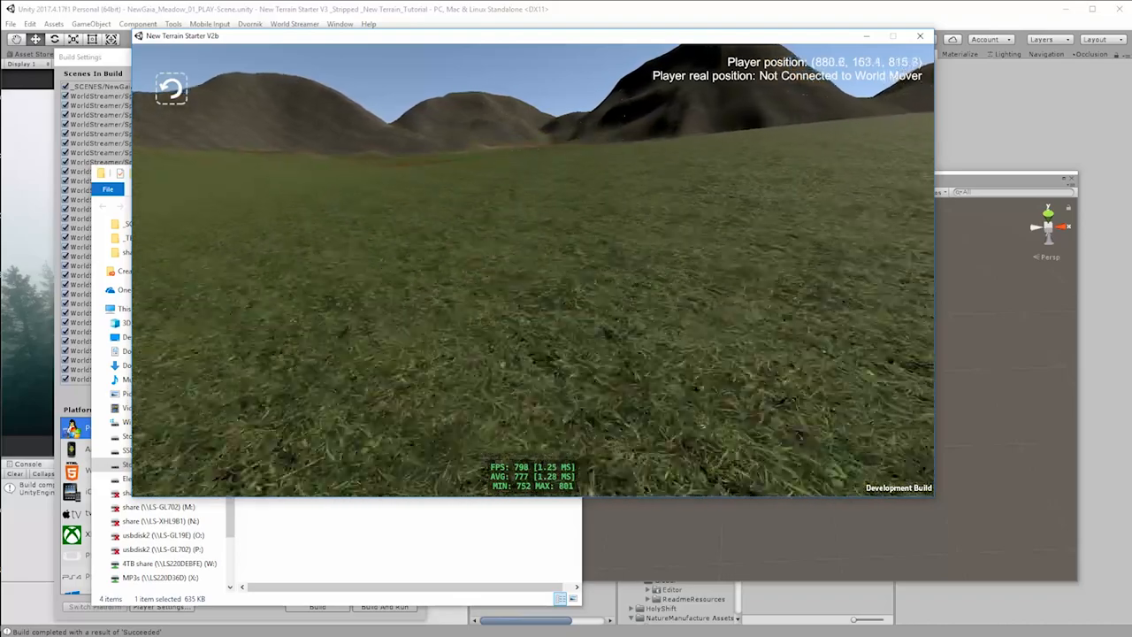
pyautogui.press('w')
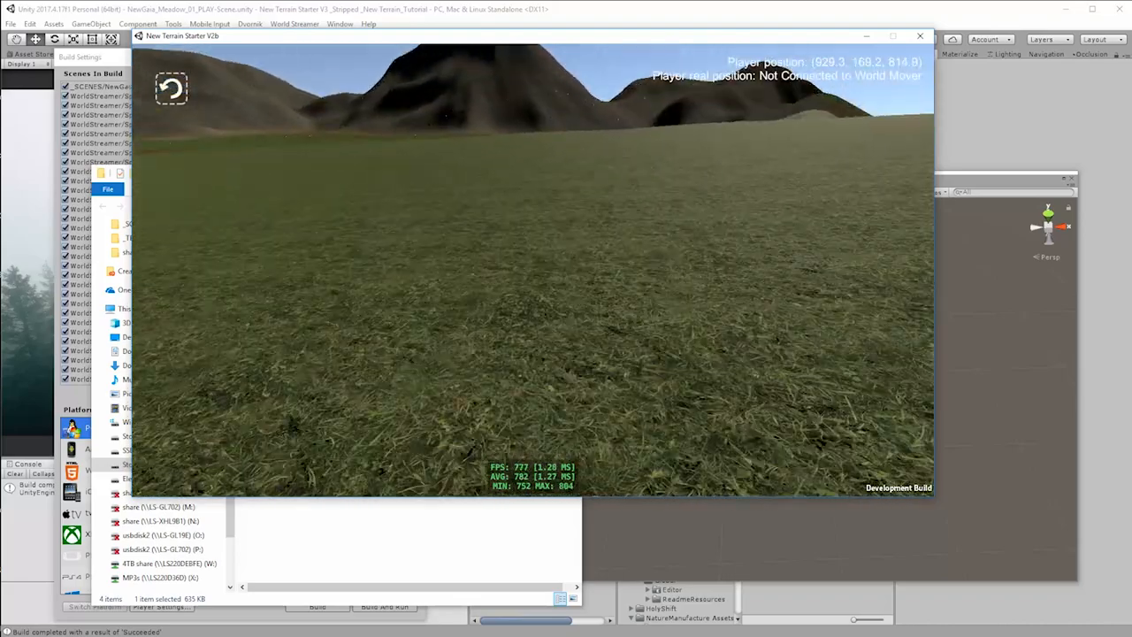
pyautogui.press('w')
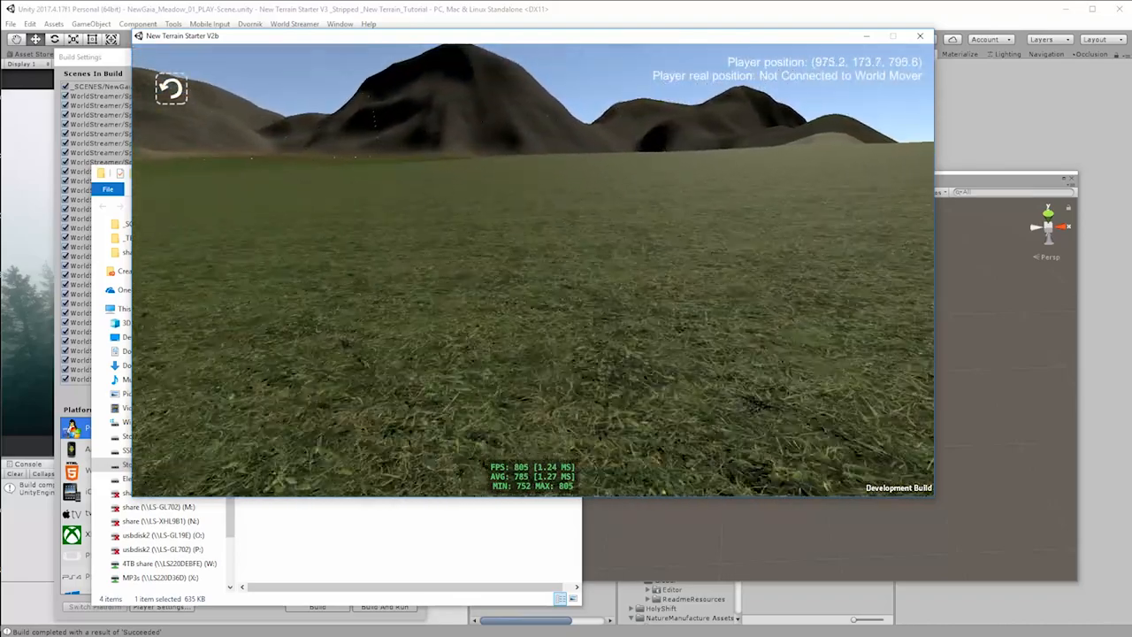
# Step: Quit the running build, return to the Unity editor and clear the current selection
pyautogui.press('Escape')
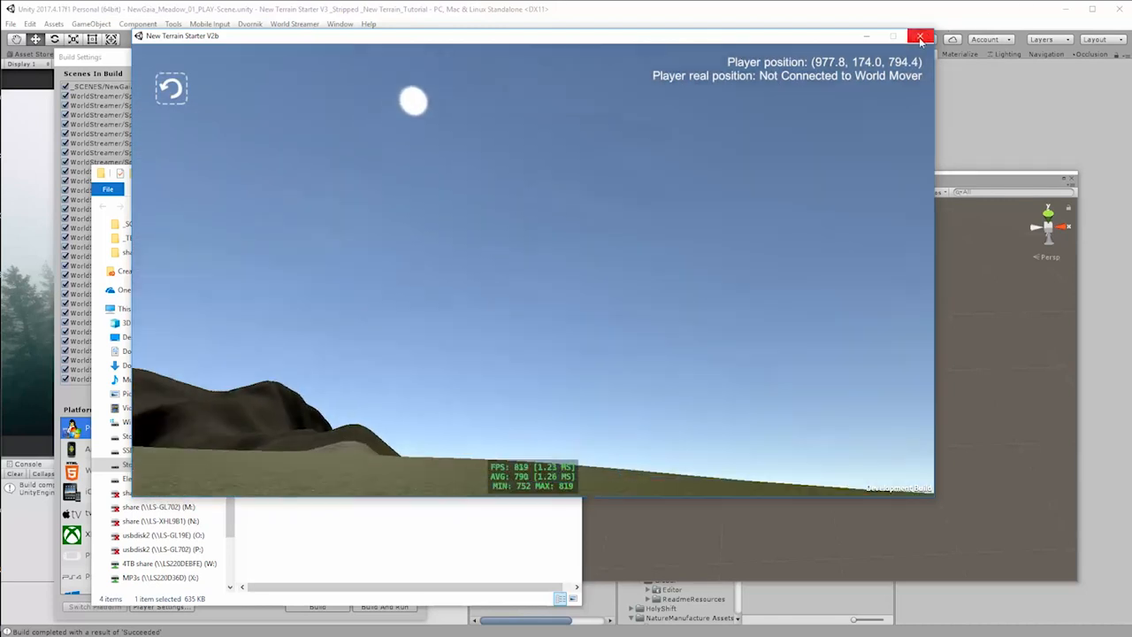
pyautogui.click(920, 38)
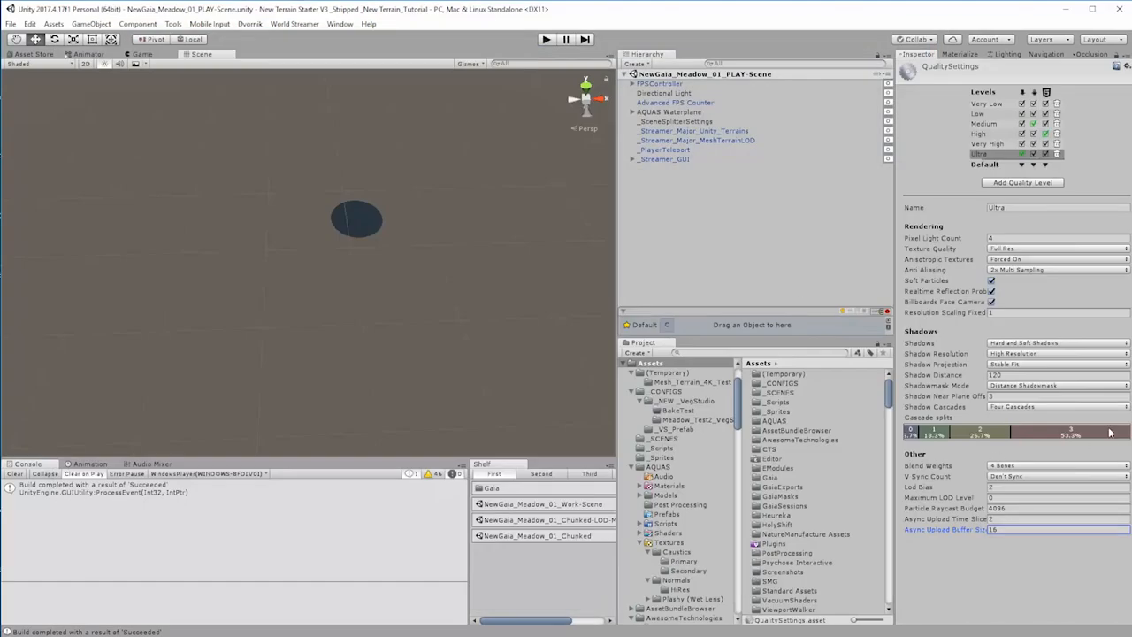
pyautogui.click(671, 190)
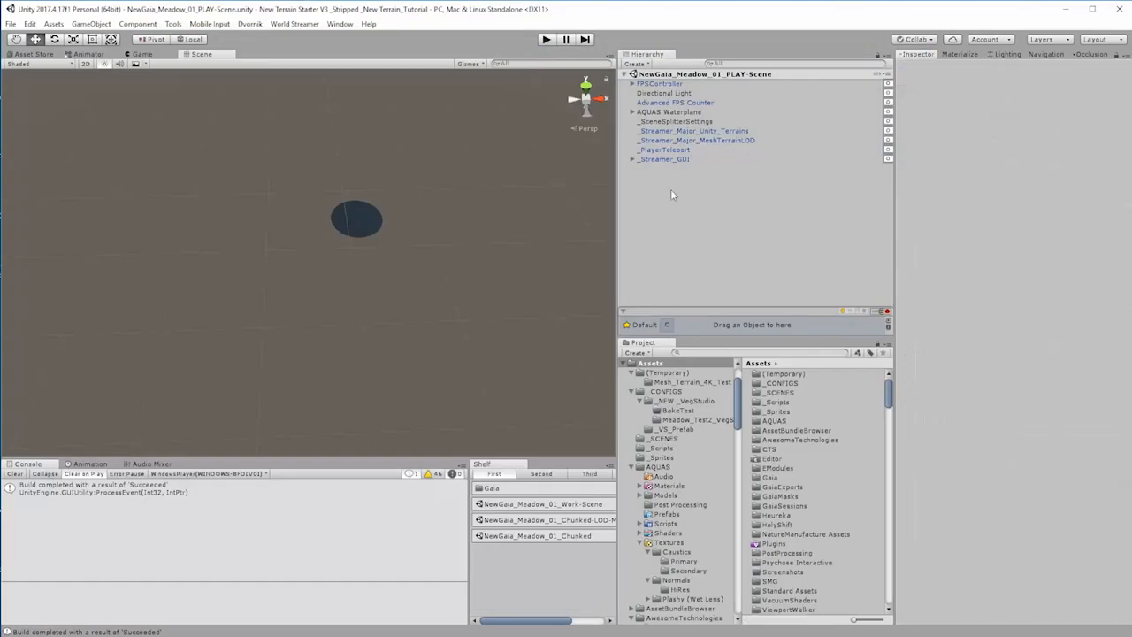
# Step: Deactivate the LevelReset_Teleport_Button and Position_Gizmo objects under _Streamer_GUI
pyautogui.click(632, 160)
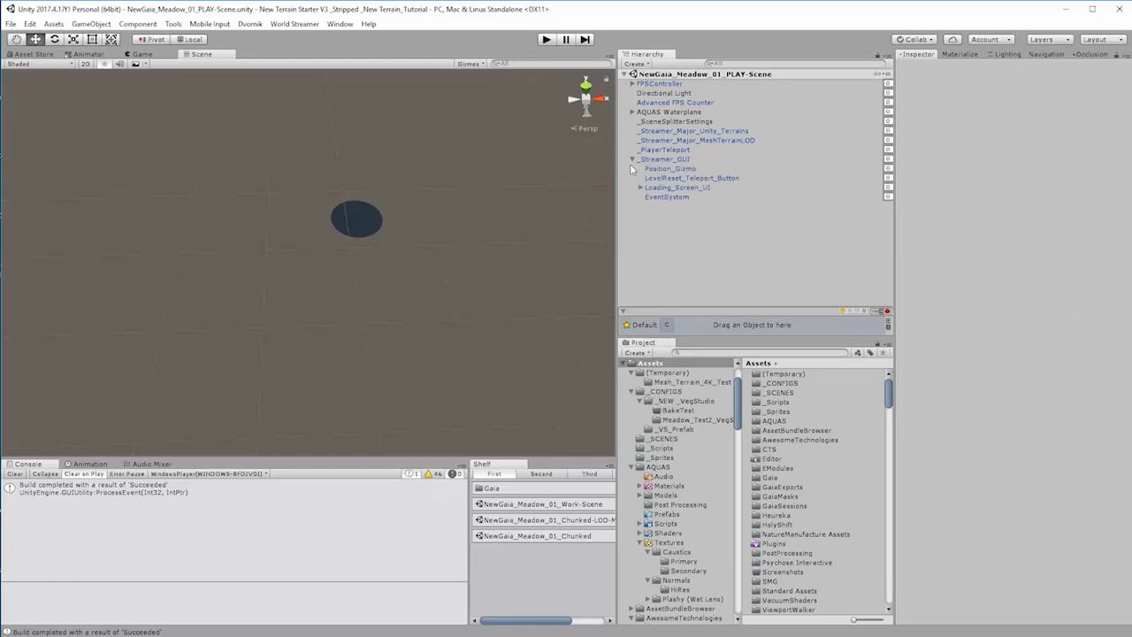
pyautogui.click(689, 177)
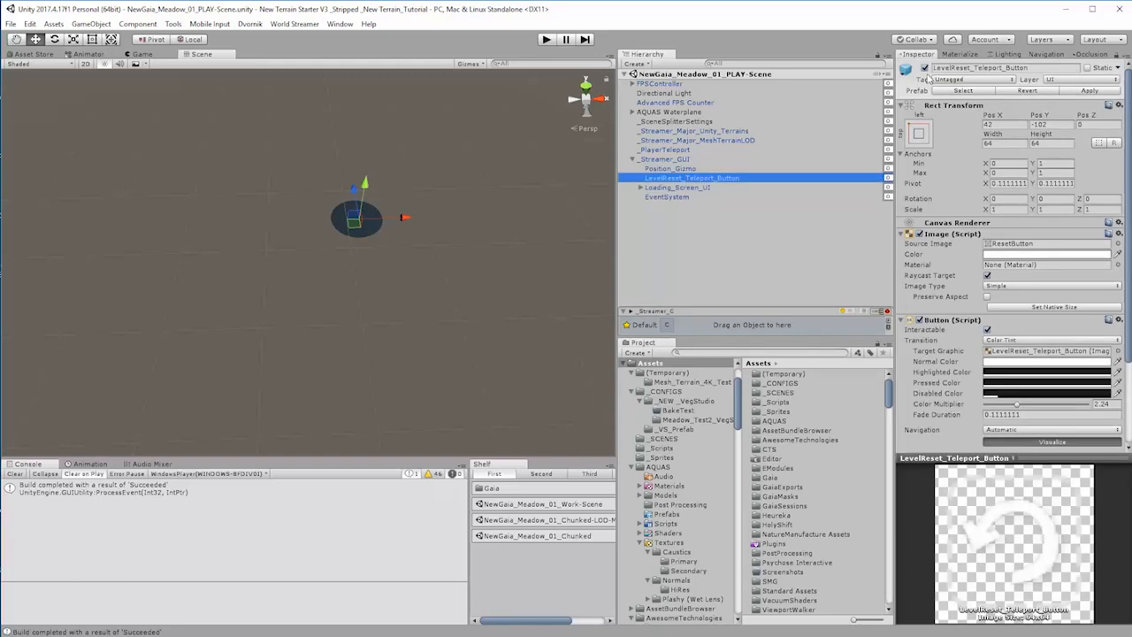
pyautogui.click(926, 68)
pyautogui.click(679, 169)
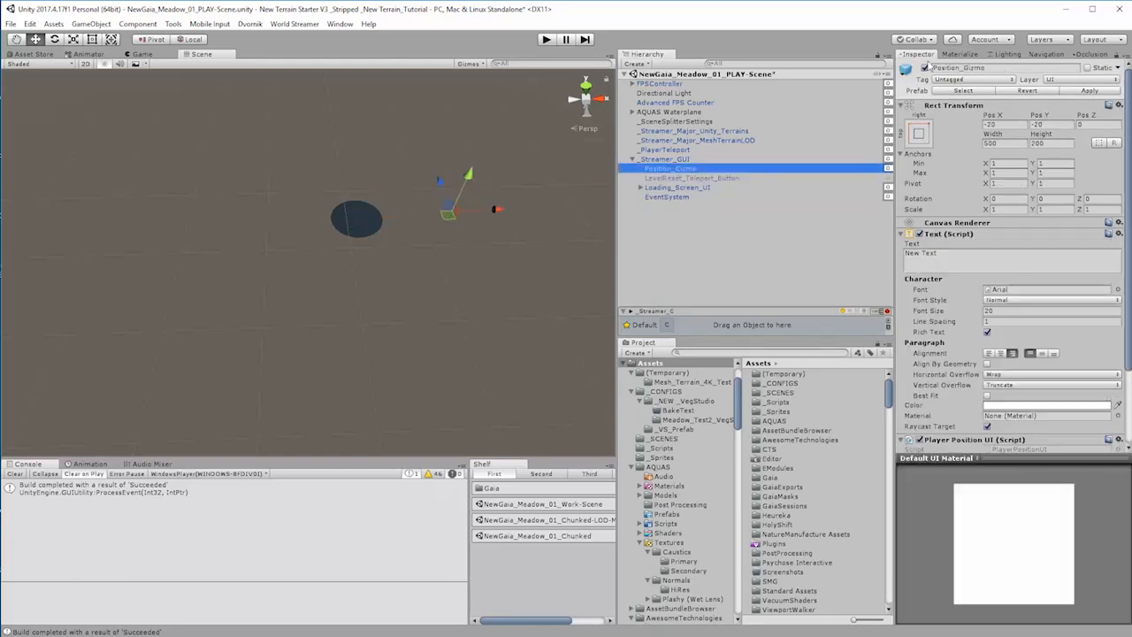
pyautogui.click(925, 68)
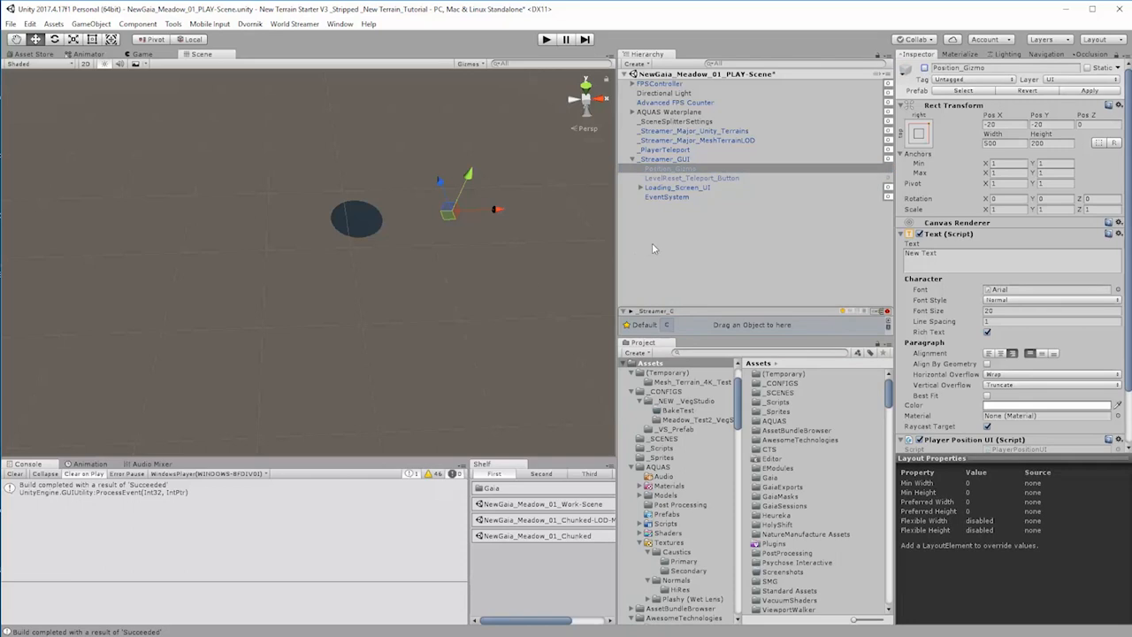
pyautogui.click(694, 254)
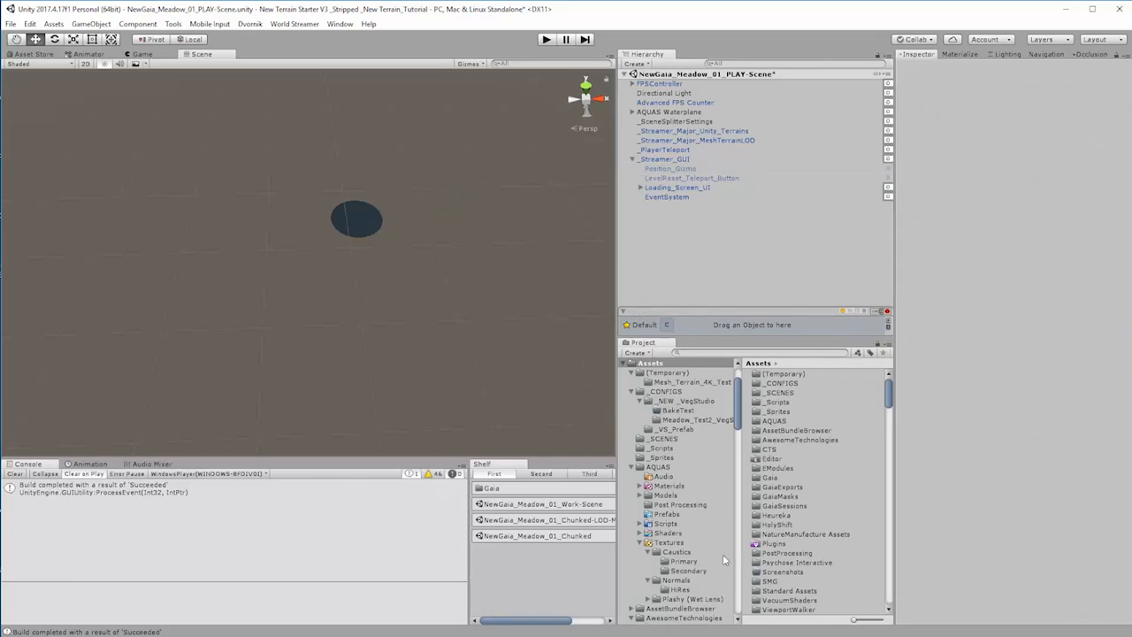
# Step: Save the changes to the NewGaia_Meadow_01_PLAY-Scene scene
pyautogui.scroll(-5, 723, 558)
pyautogui.scroll(-6, 722, 560)
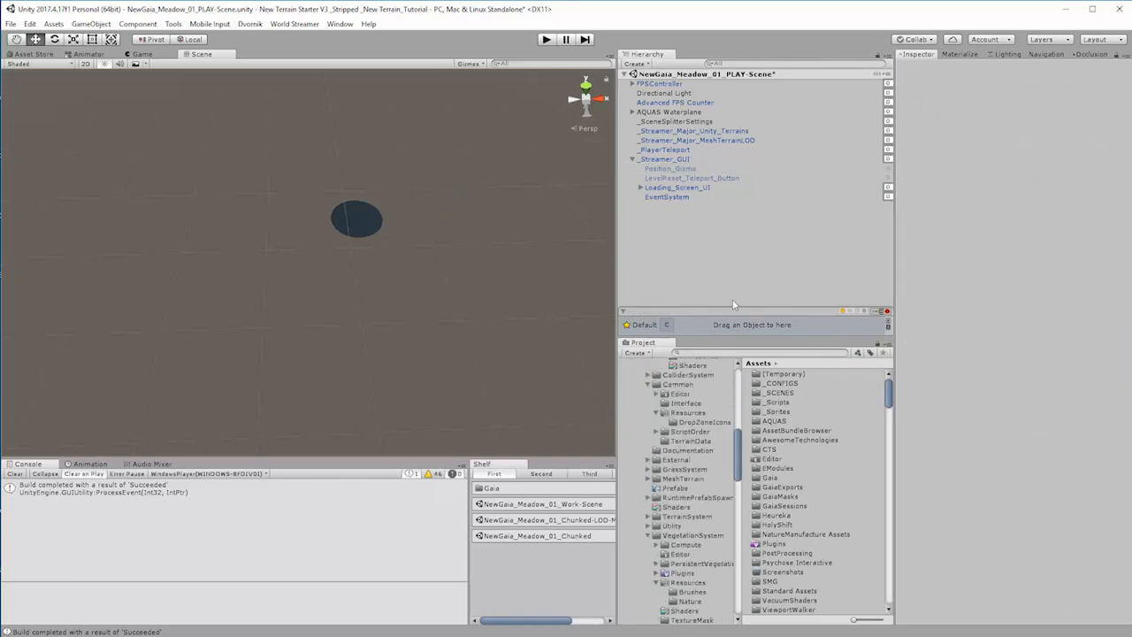
pyautogui.hotkey('ctrl', 's')
pyautogui.moveTo(530, 229); pyautogui.dragTo(557, 209, button='right')
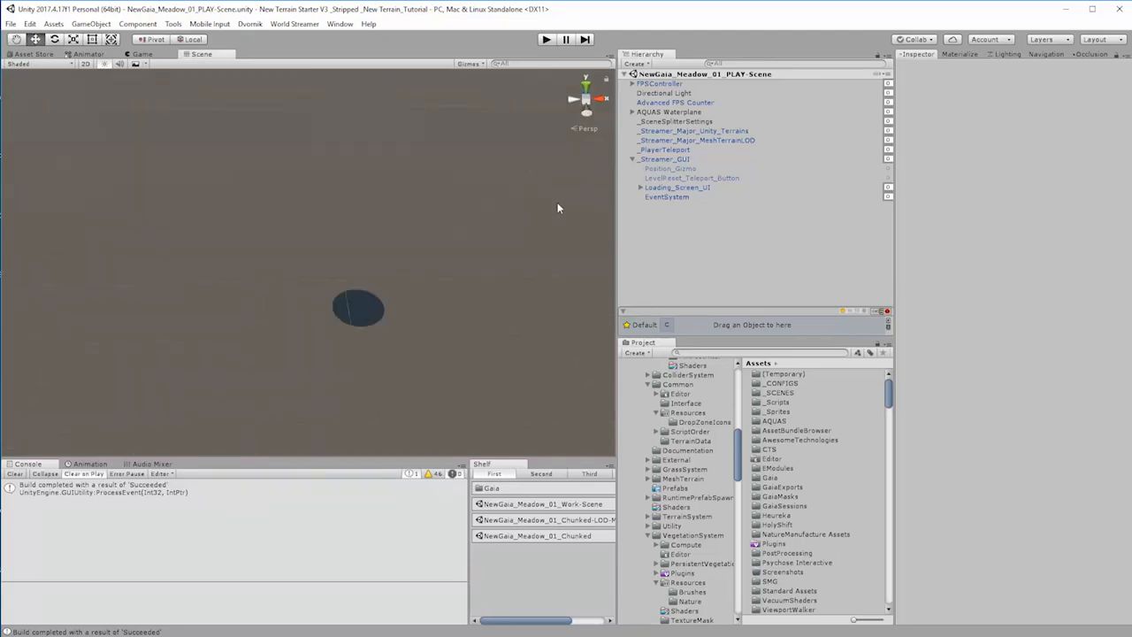